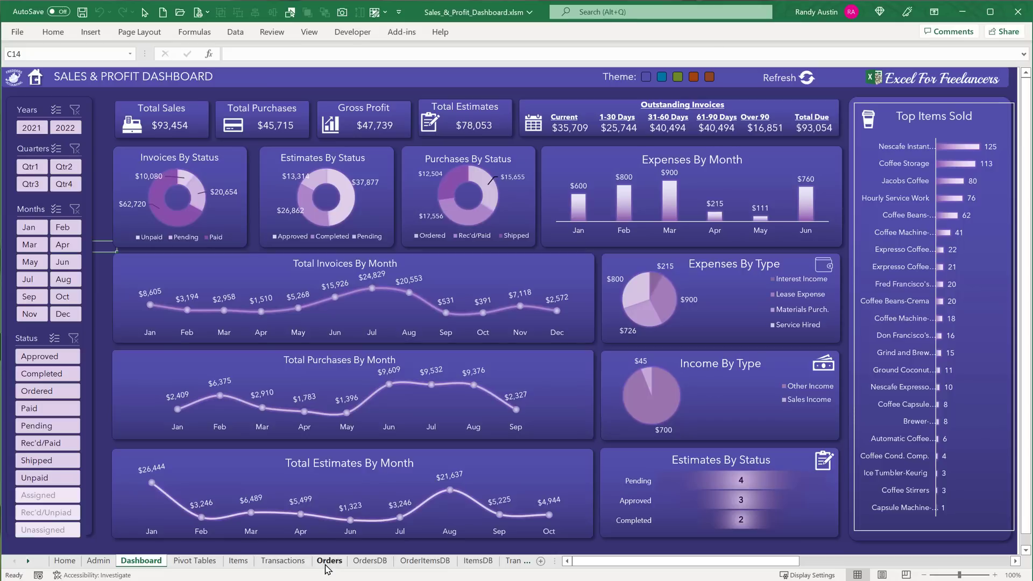
# Open the Orders sheet and look over the new-order types and the invoice's footer message and payment amount fields
pyautogui.click(802, 79)
pyautogui.click(329, 561)
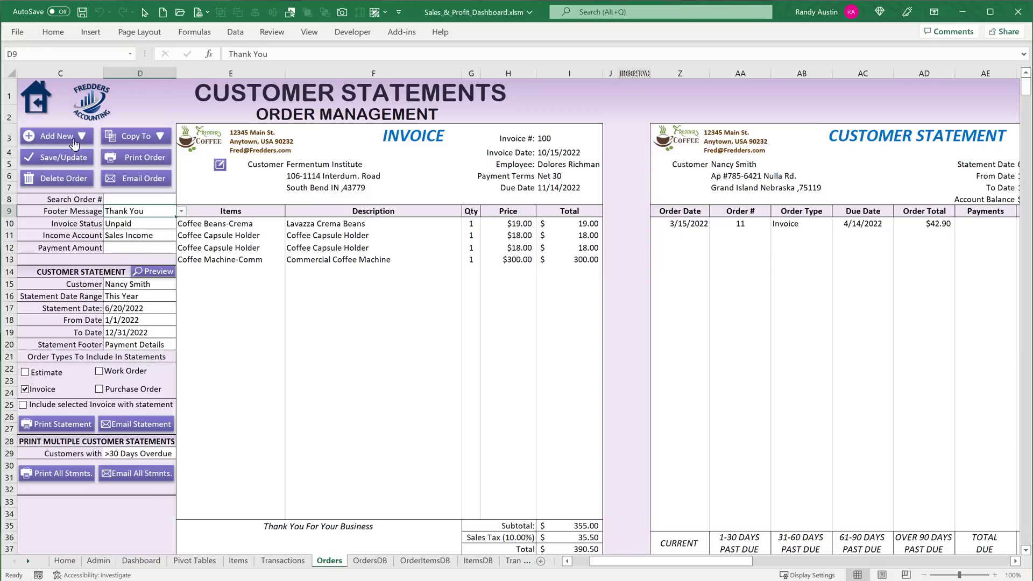
pyautogui.click(700, 185)
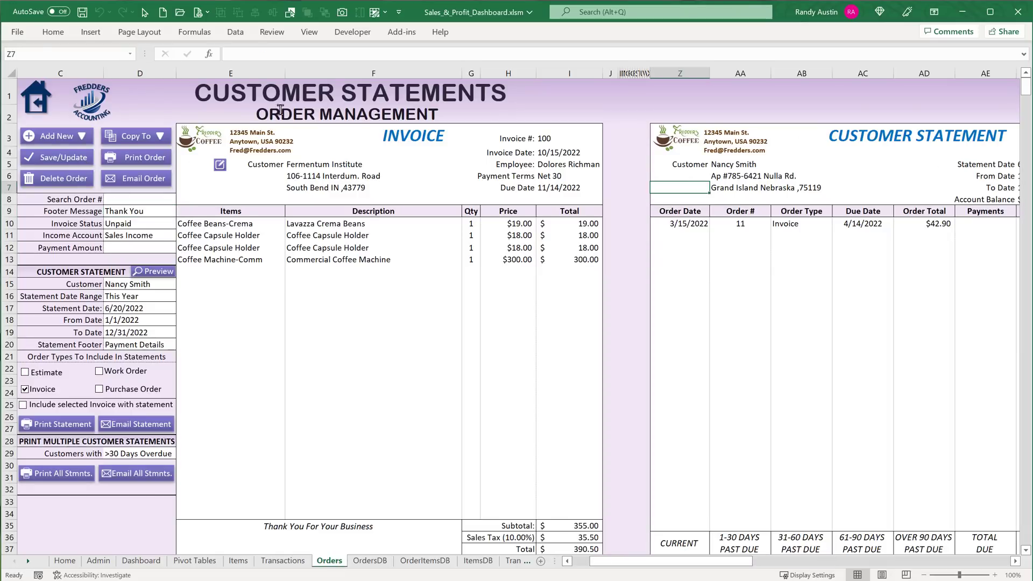
pyautogui.click(76, 141)
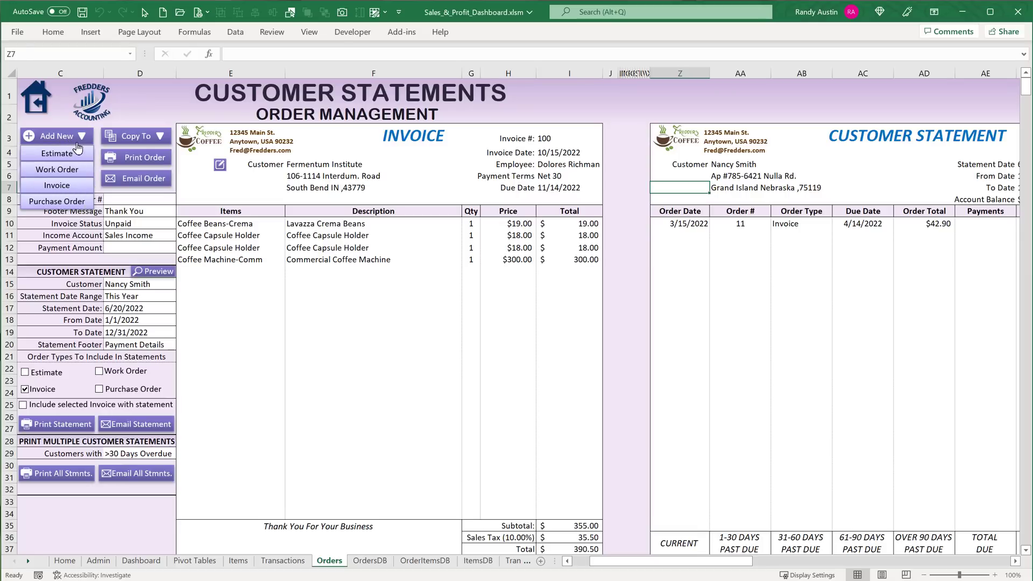
pyautogui.click(153, 211)
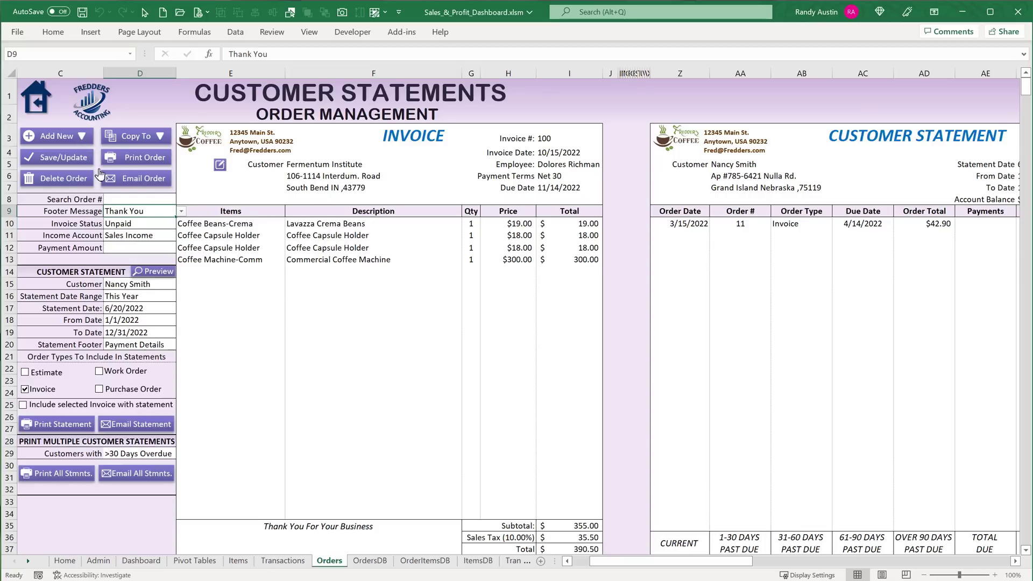
pyautogui.click(145, 246)
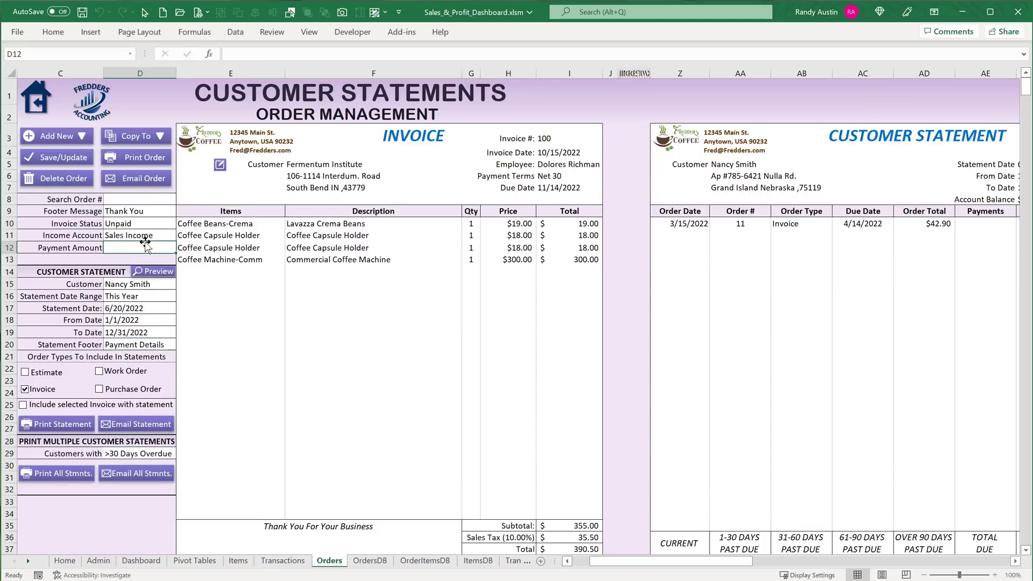
# Start a new purchase order and choose its vendor from the vendor list
pyautogui.click(80, 139)
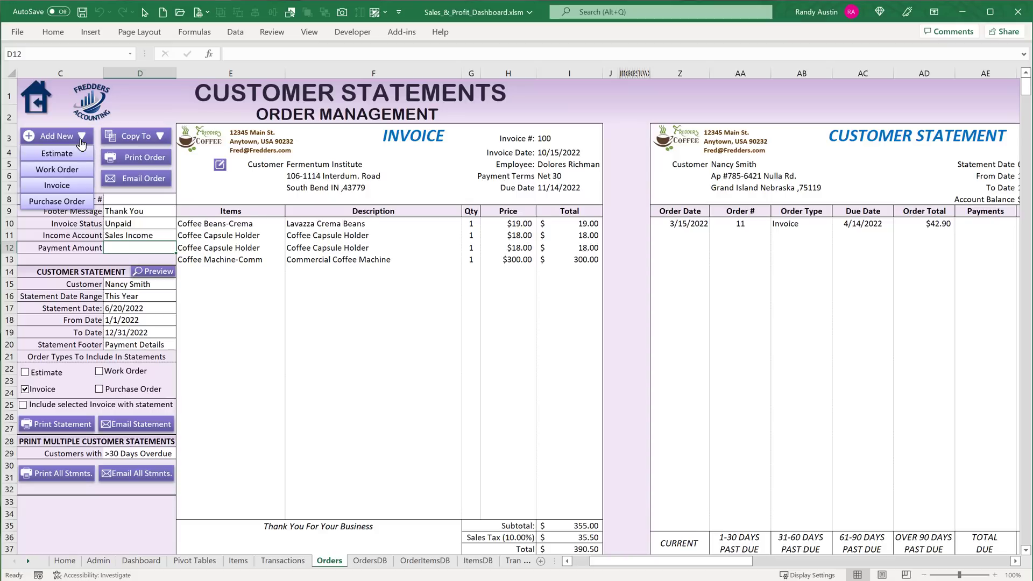
pyautogui.click(79, 203)
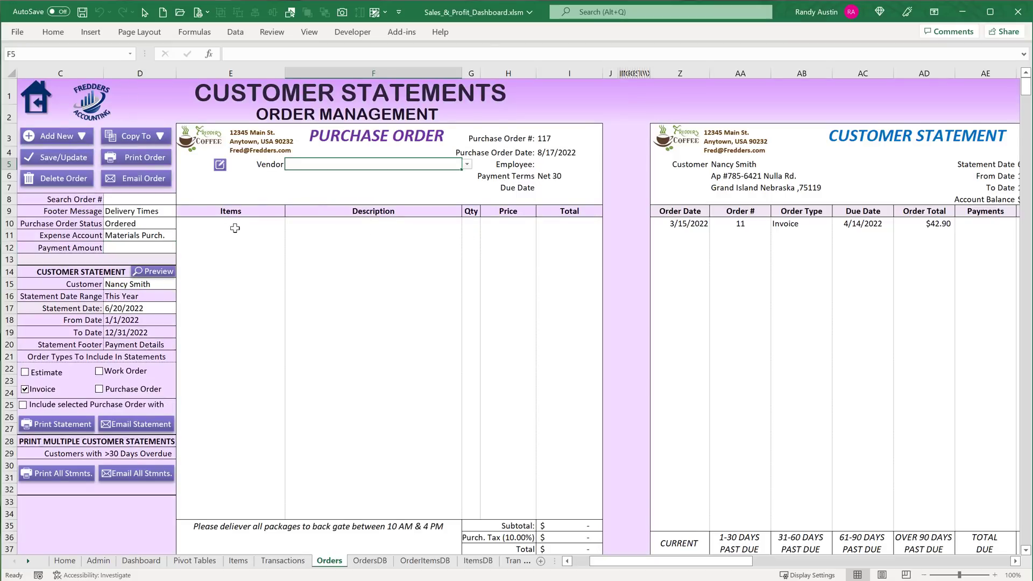
pyautogui.click(468, 164)
pyautogui.click(428, 185)
pyautogui.click(291, 225)
pyautogui.click(364, 162)
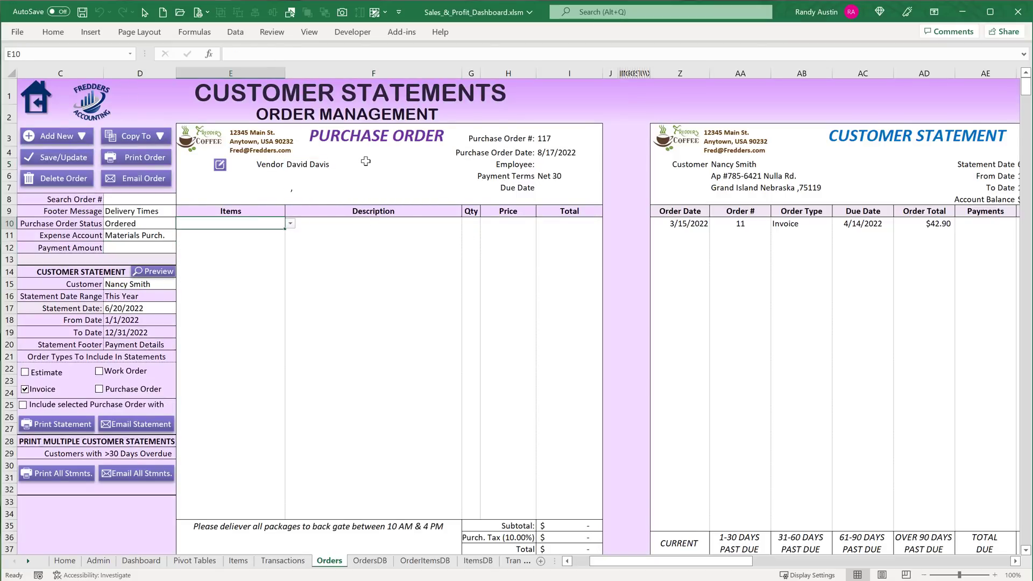
pyautogui.click(367, 161)
pyautogui.click(467, 164)
pyautogui.click(291, 205)
# Add Capsule Machine-Nespresso and Expresso Coffee Grinder as the purchase order's first two items
pyautogui.click(260, 221)
pyautogui.click(290, 223)
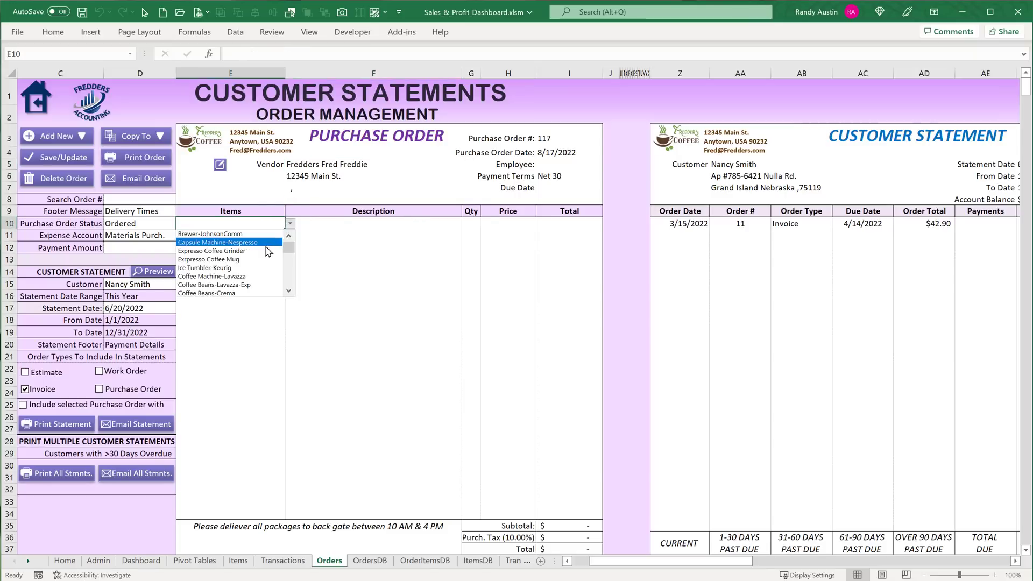
pyautogui.click(237, 253)
pyautogui.click(258, 235)
pyautogui.click(290, 236)
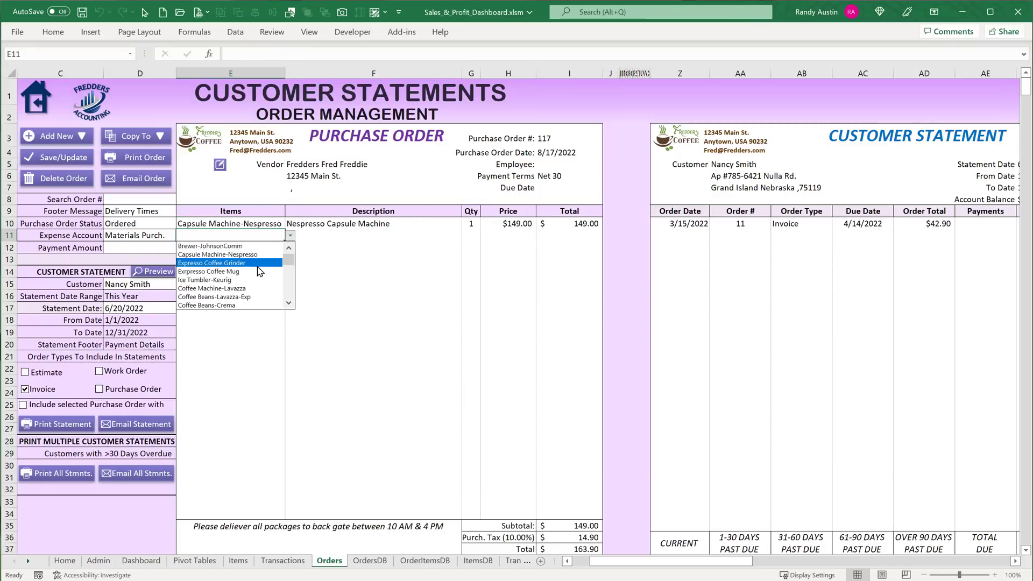
pyautogui.click(243, 267)
# Load the existing unpaid invoice by searching for its order number
pyautogui.click(139, 247)
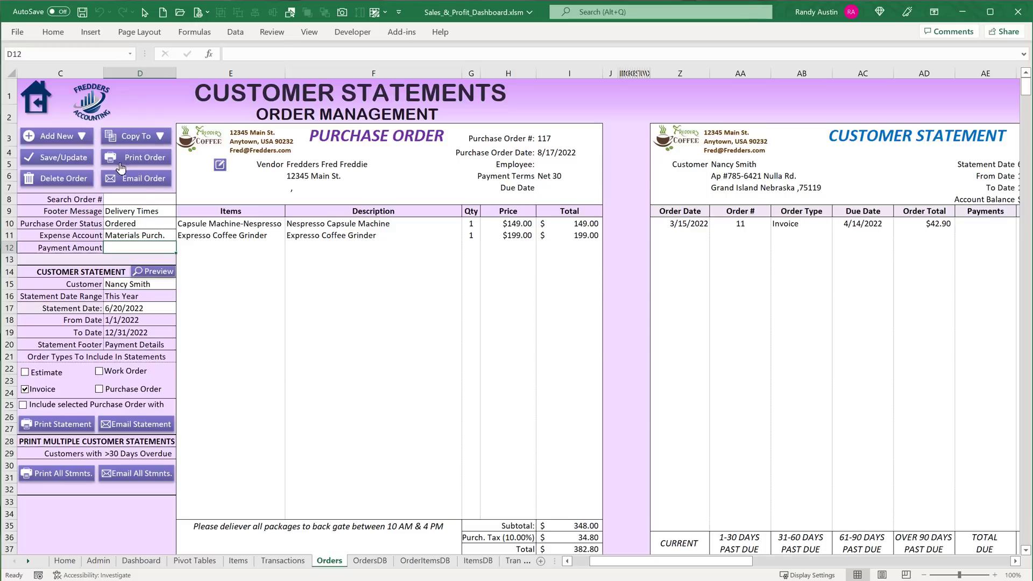
pyautogui.click(147, 195)
pyautogui.write('100')
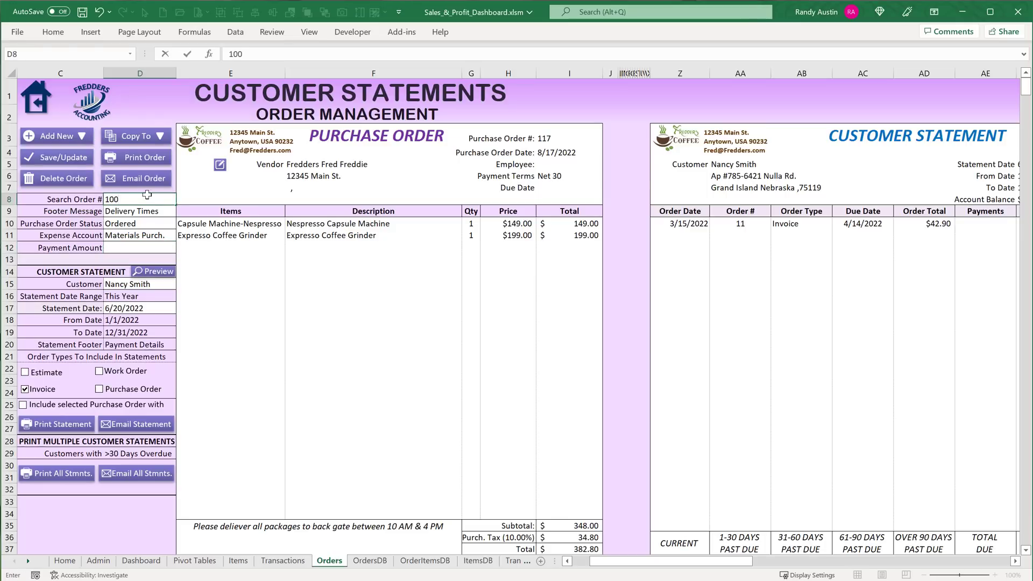
pyautogui.press('Return')
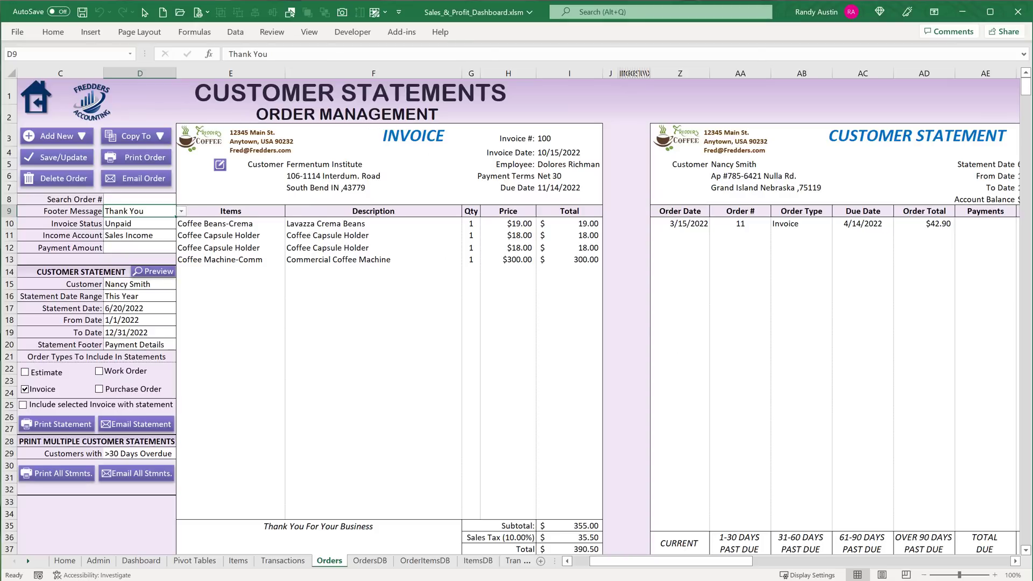
# Open the OrdersDB sheet and examine the order list's type, date, status, name and employee columns
pyautogui.click(388, 565)
pyautogui.scroll(11, 409, 264)
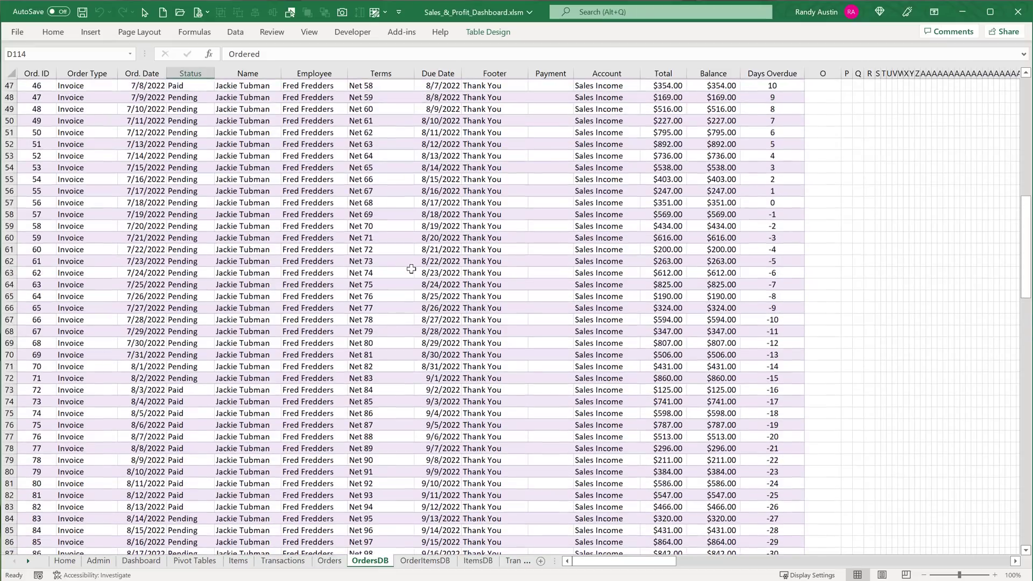
pyautogui.scroll(9, 1022, 211)
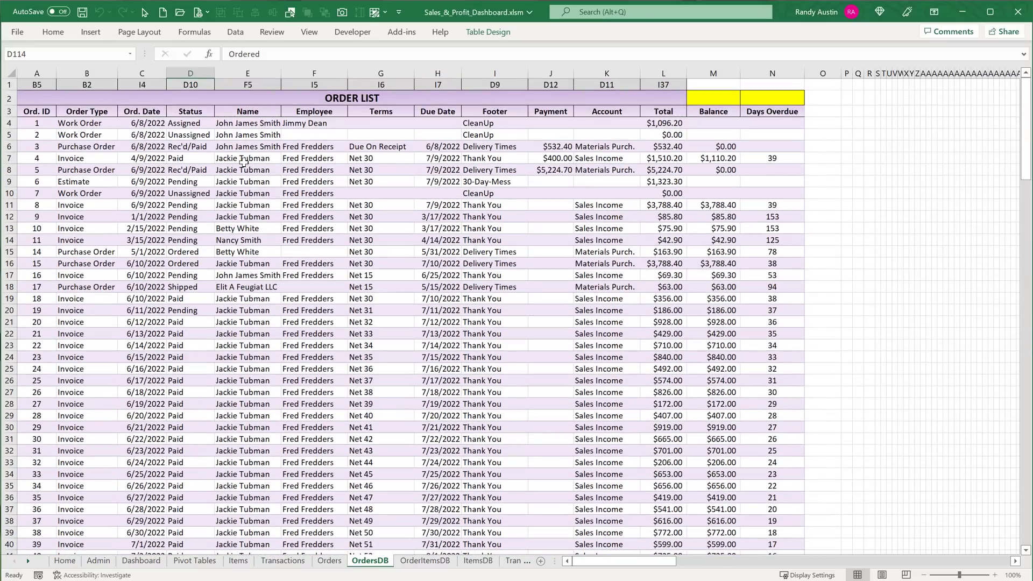
pyautogui.moveTo(62, 123); pyautogui.dragTo(69, 262)
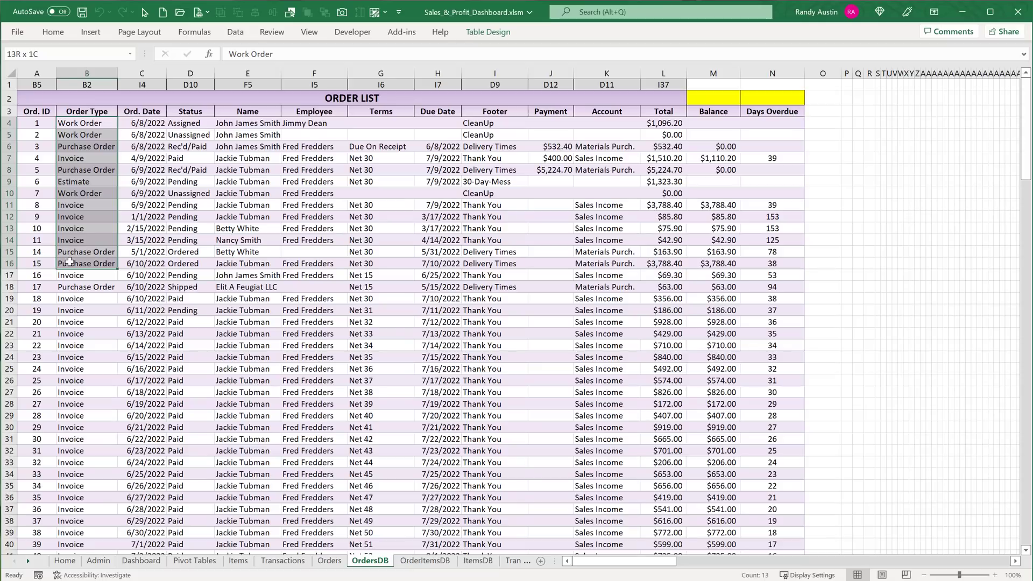
pyautogui.click(141, 129)
pyautogui.click(173, 127)
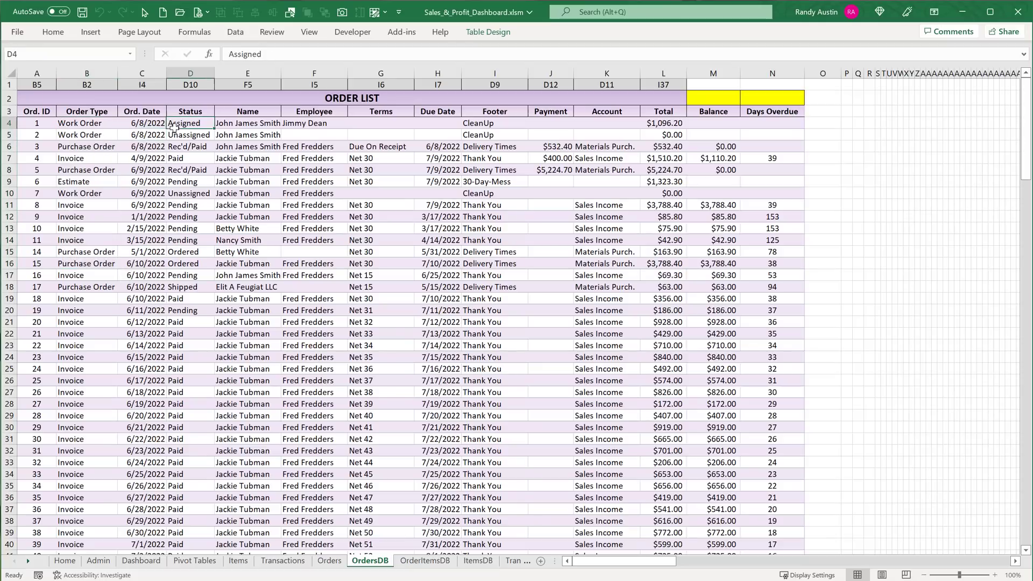
pyautogui.click(226, 131)
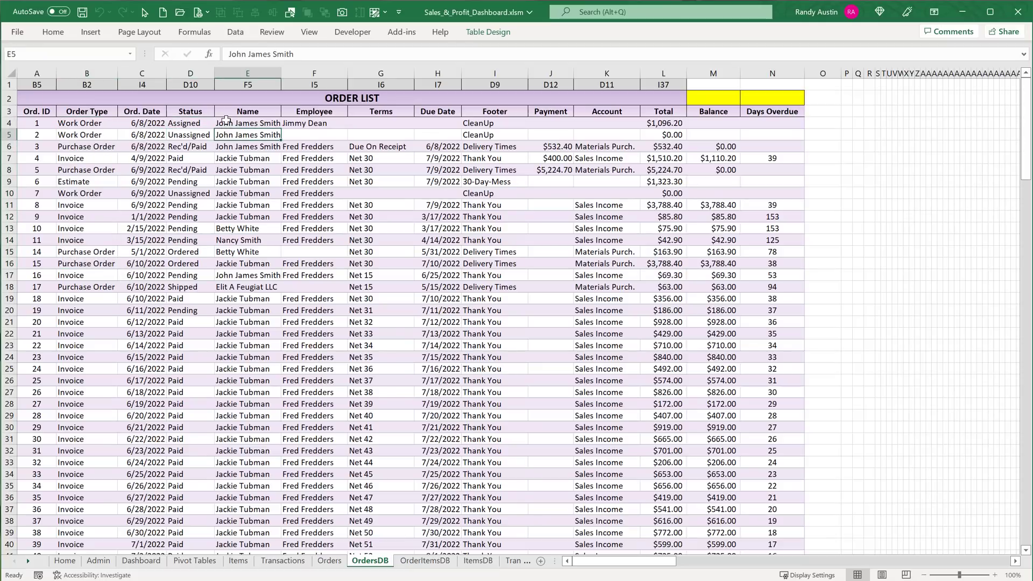
pyautogui.click(300, 122)
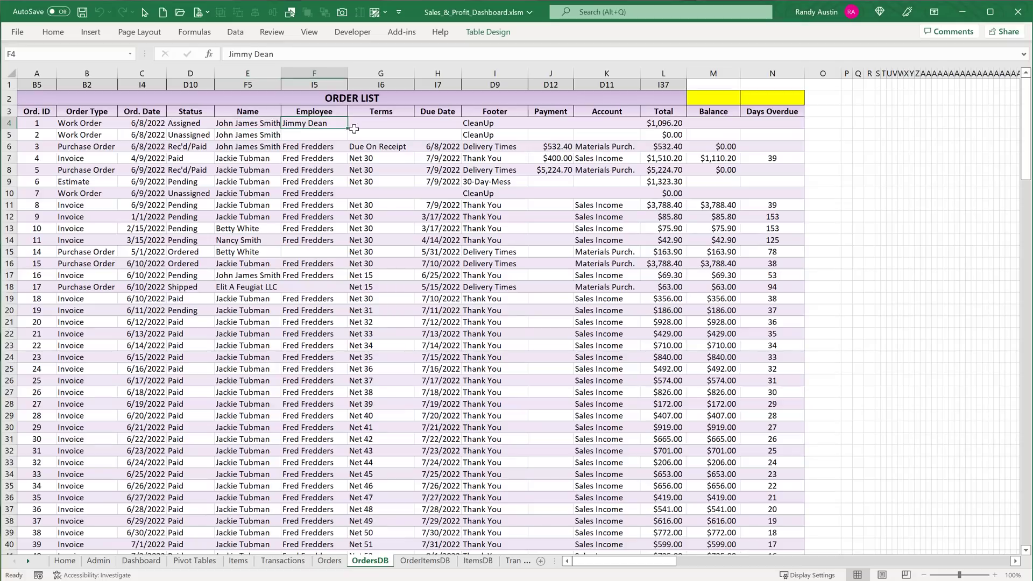
# Examine the order list's terms, due date, footer, payment, account, total, balance and days overdue columns
pyautogui.click(378, 123)
pyautogui.click(436, 122)
pyautogui.click(485, 122)
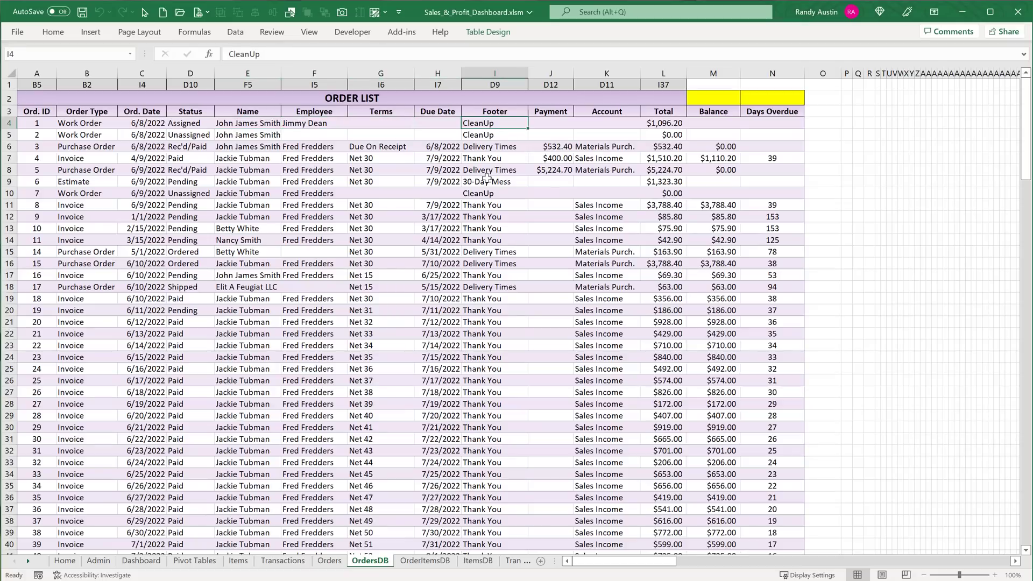
pyautogui.click(555, 127)
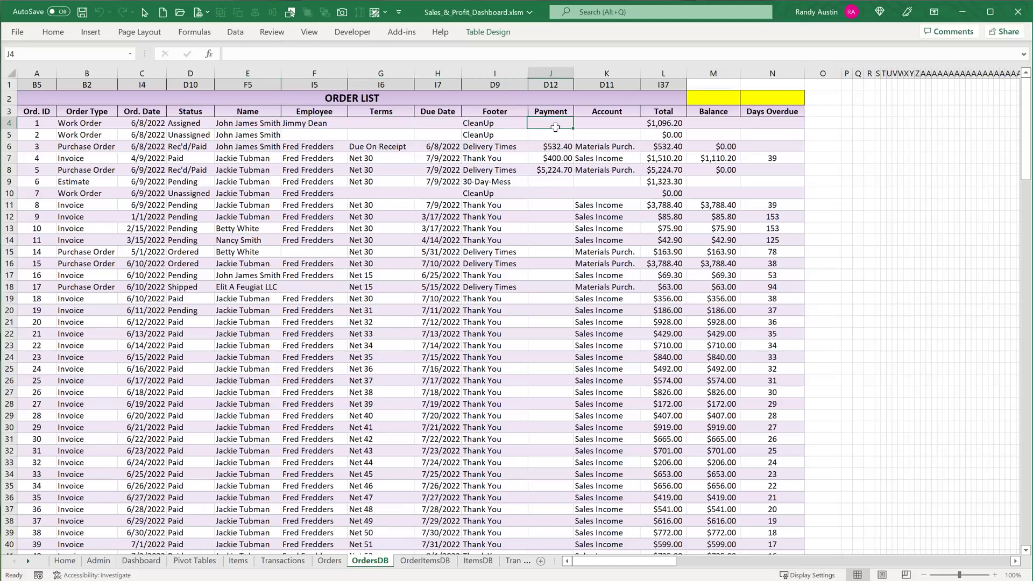
pyautogui.click(601, 125)
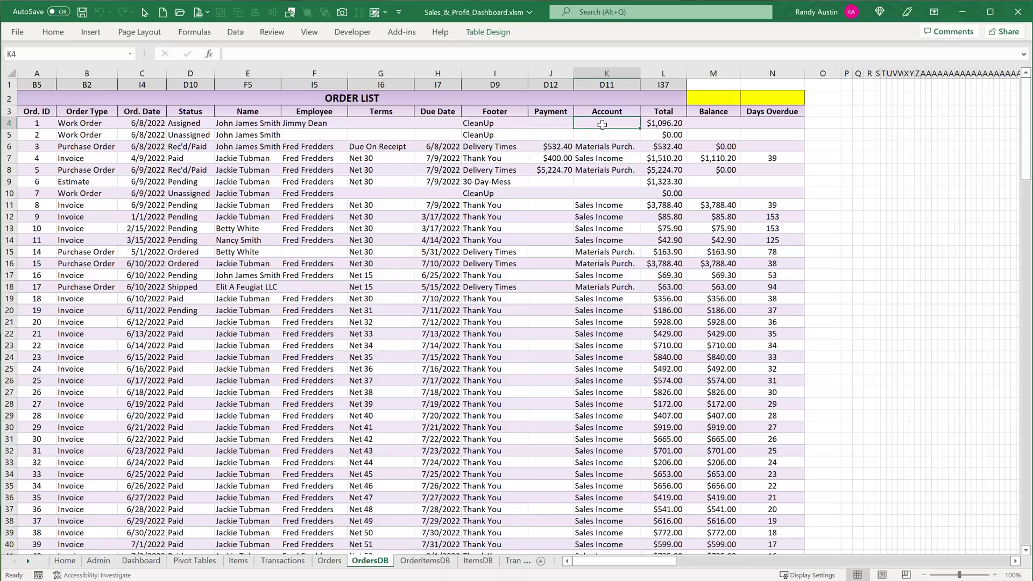
pyautogui.click(671, 123)
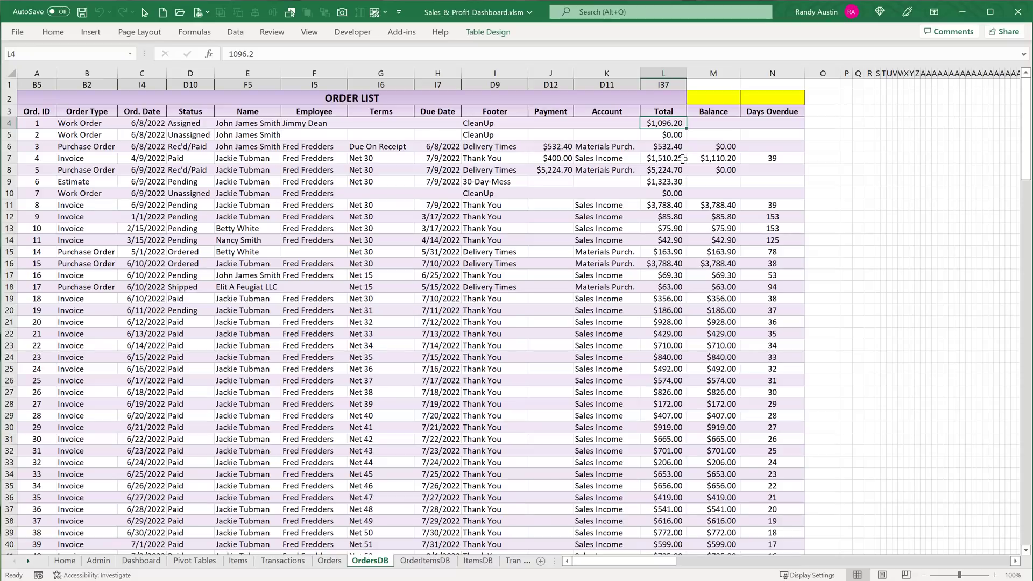
pyautogui.press('Right')
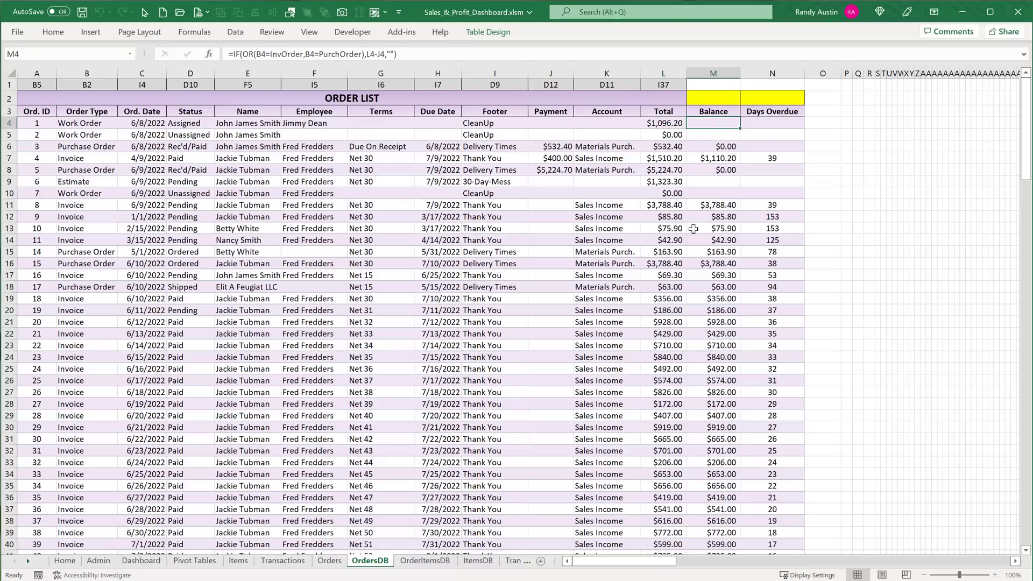
pyautogui.click(777, 131)
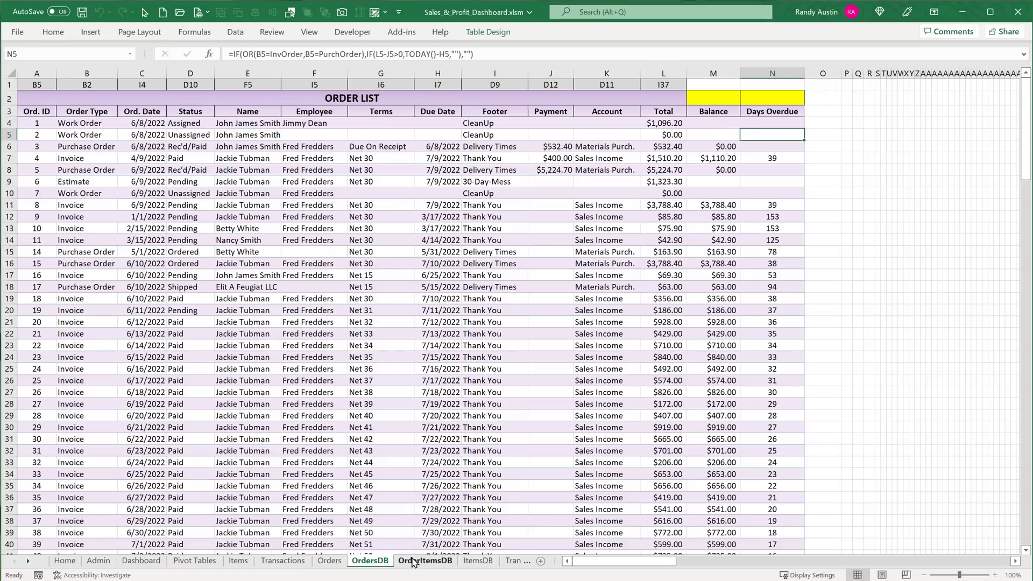
# Return to the Orders sheet, review the invoice's item lines and save the invoice
pyautogui.click(329, 561)
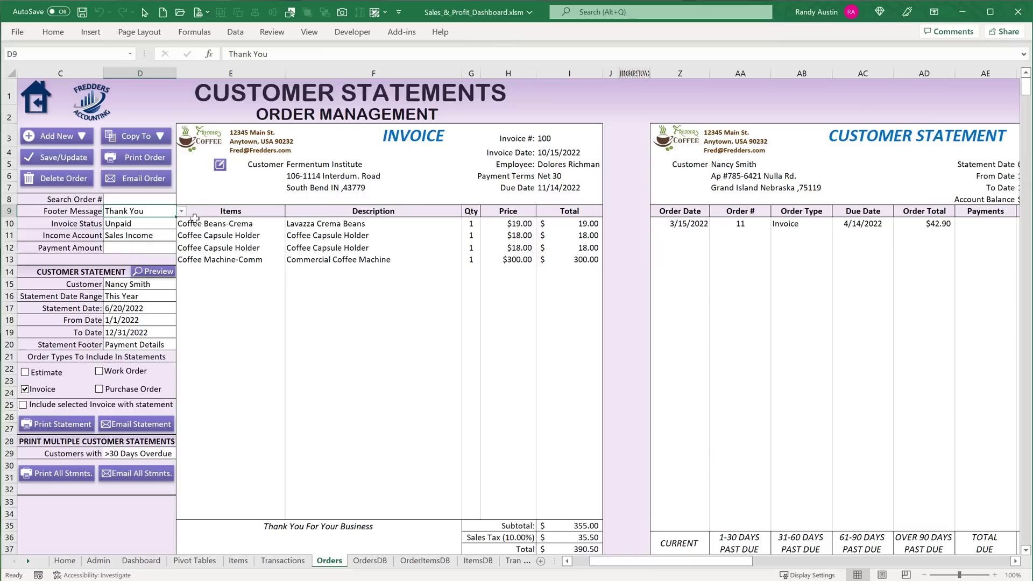
pyautogui.moveTo(198, 226); pyautogui.dragTo(215, 259)
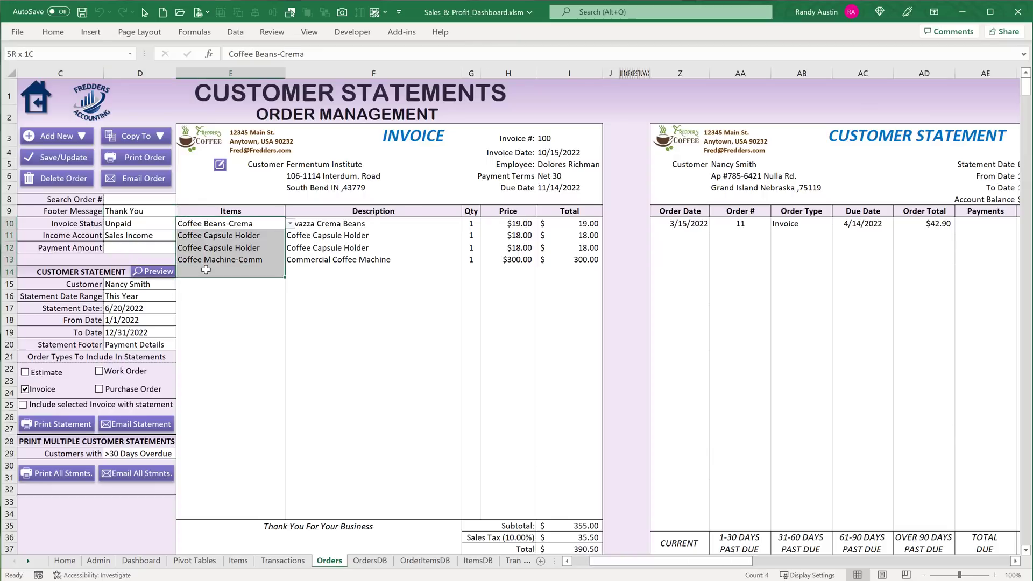
pyautogui.click(75, 163)
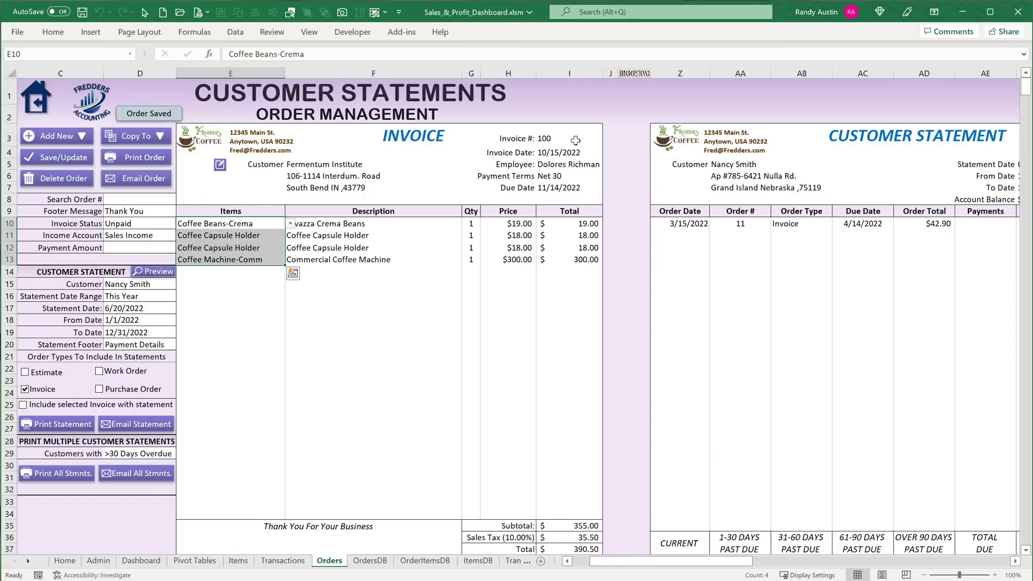
# Locate the saved invoice in OrdersDB and examine its item rows 126 to 129 in OrderItemsDB
pyautogui.scroll(-20, 158, 325)
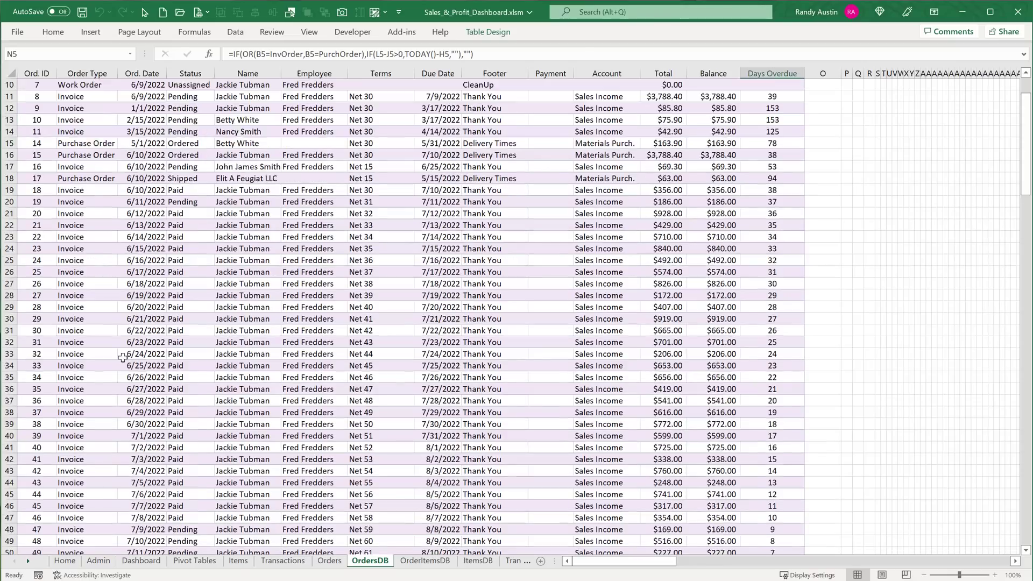
pyautogui.scroll(2, 86, 358)
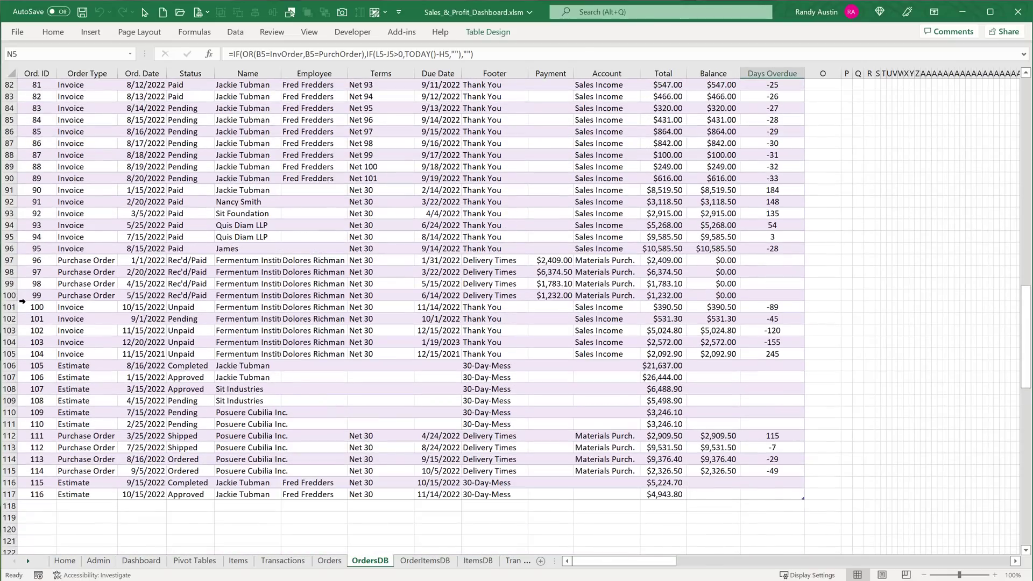
pyautogui.click(425, 561)
pyautogui.scroll(-6, 64, 375)
pyautogui.scroll(-20, 65, 375)
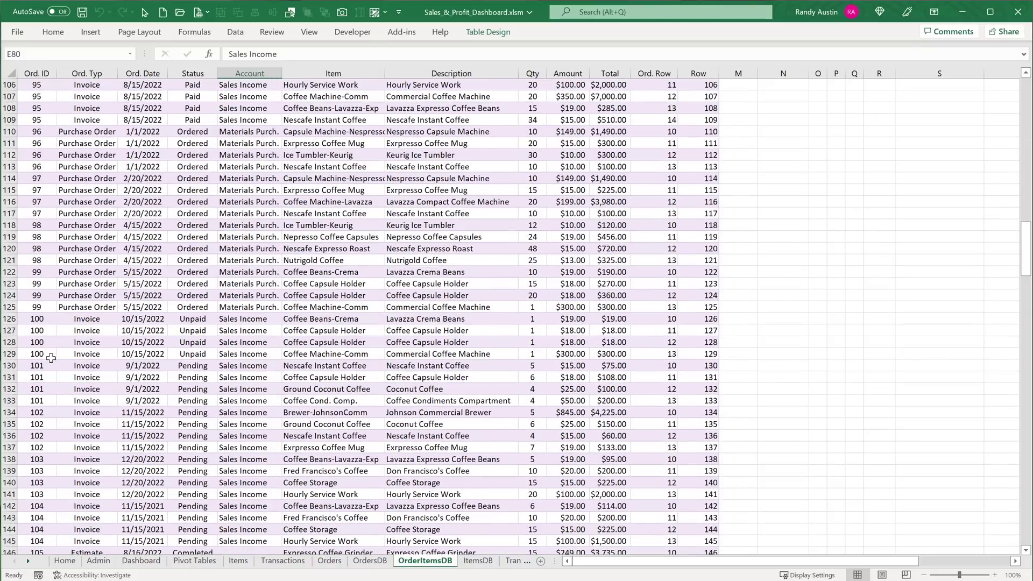
pyautogui.moveTo(38, 320); pyautogui.dragTo(43, 364)
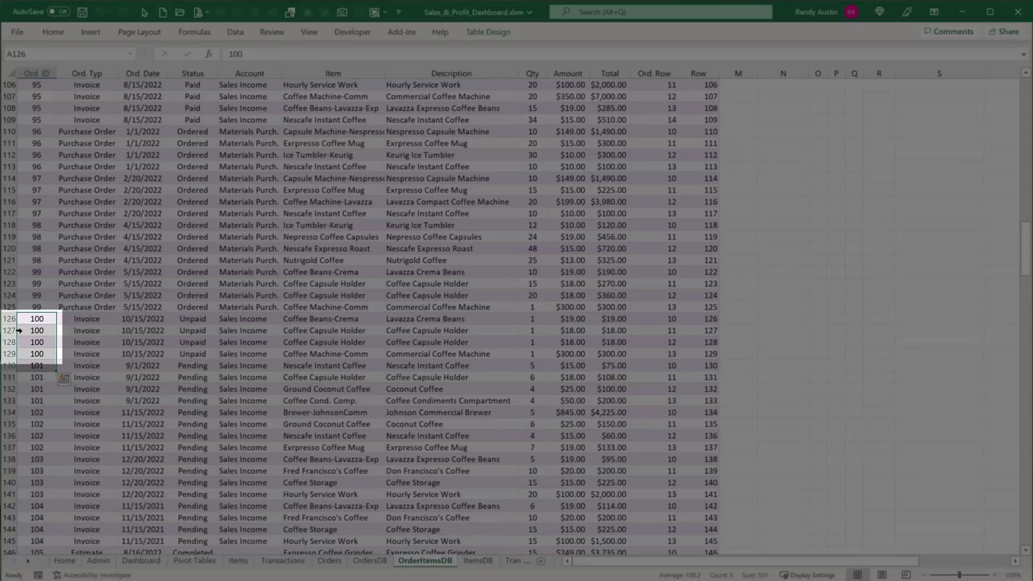
pyautogui.moveTo(9, 318); pyautogui.dragTo(12, 353)
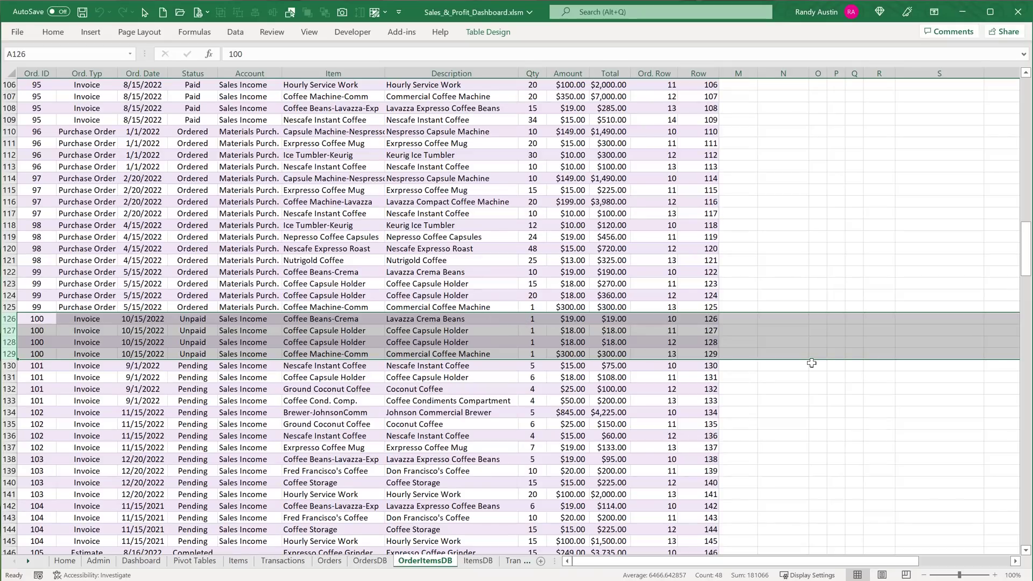
pyautogui.moveTo(1026, 267); pyautogui.dragTo(992, 89)
# Widen the sheet tab area, open the Transactions sheet and look over the previous transactions list
pyautogui.moveTo(554, 561); pyautogui.dragTo(596, 561)
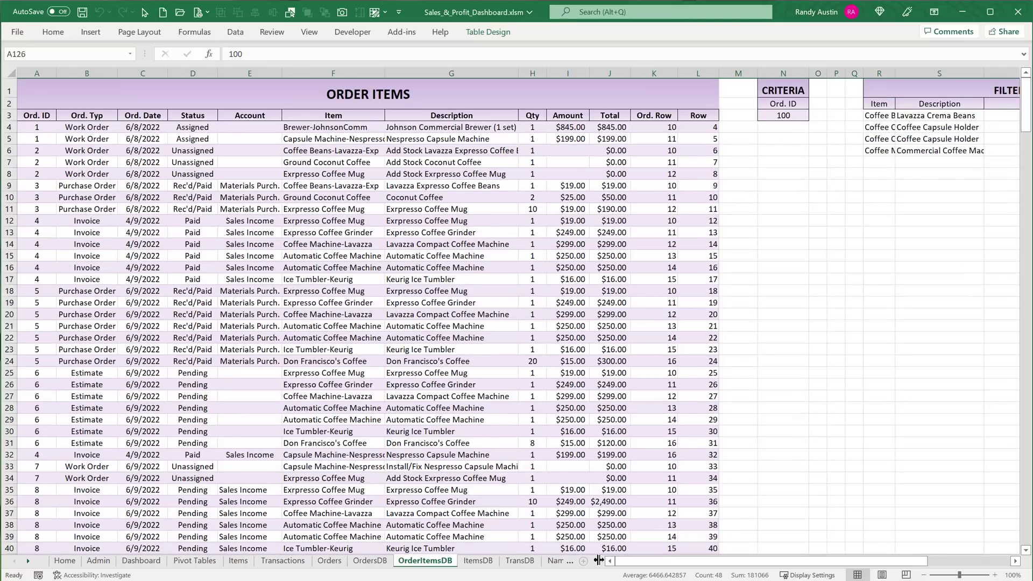
pyautogui.click(281, 561)
pyautogui.click(140, 208)
pyautogui.click(113, 178)
pyautogui.click(125, 214)
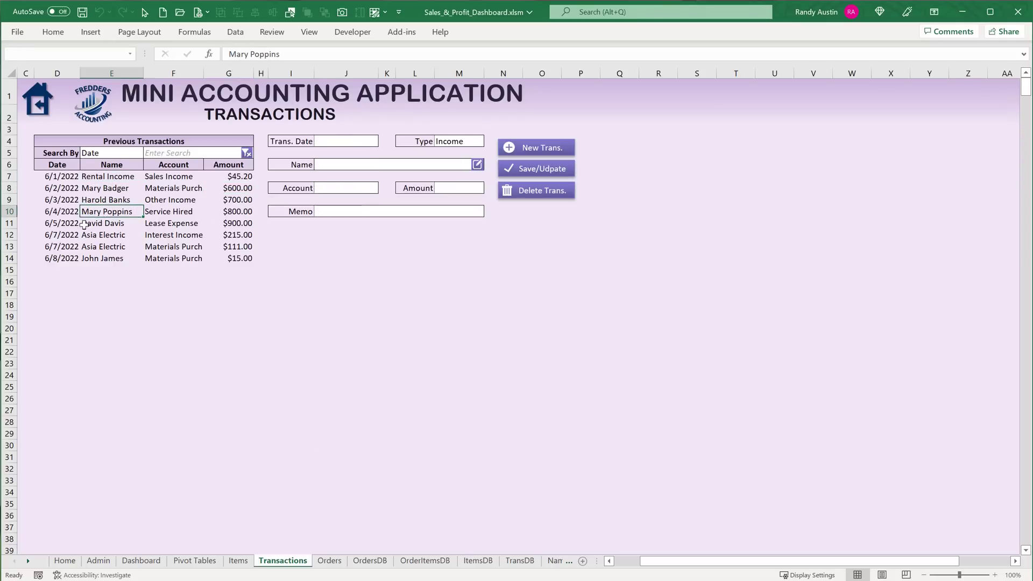
# Load the 6/2/2022 materials purchase from the previous transactions list and examine its type and other details
pyautogui.click(105, 200)
pyautogui.click(94, 187)
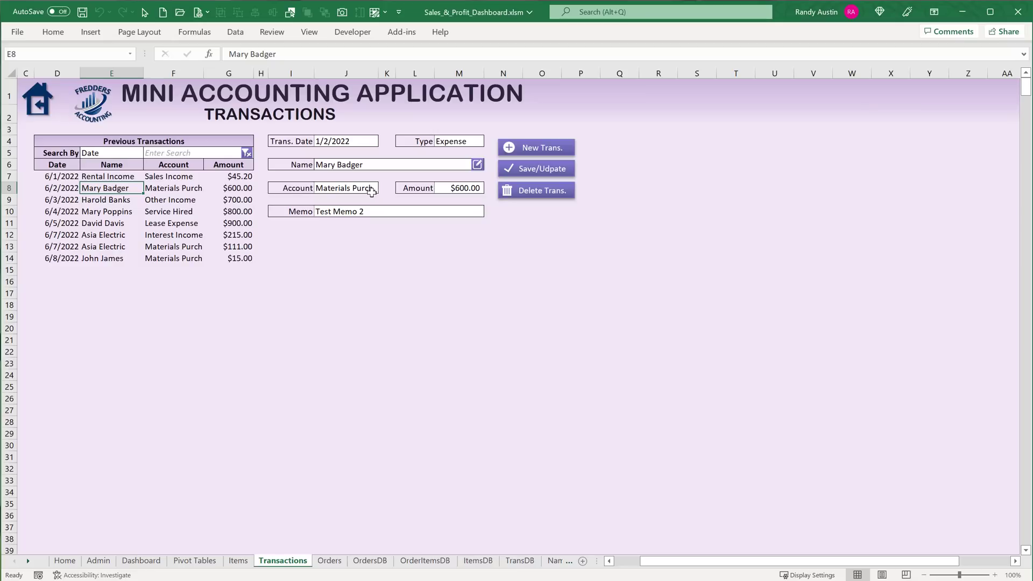
pyautogui.click(466, 142)
pyautogui.click(488, 143)
pyautogui.click(488, 145)
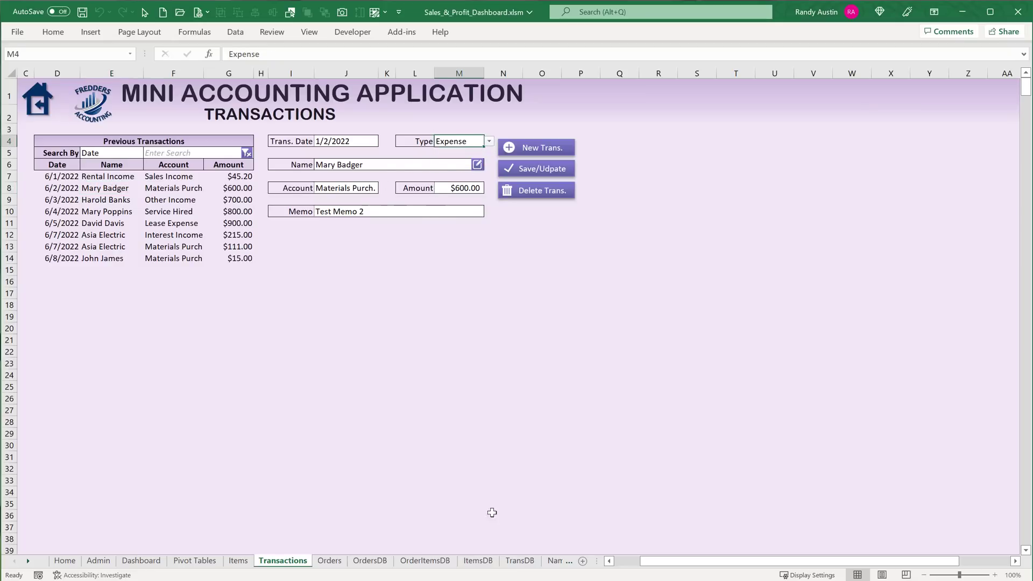
# Open the TransDB sheet and examine the transaction ID, date, type, name and account columns and the table's name
pyautogui.click(520, 559)
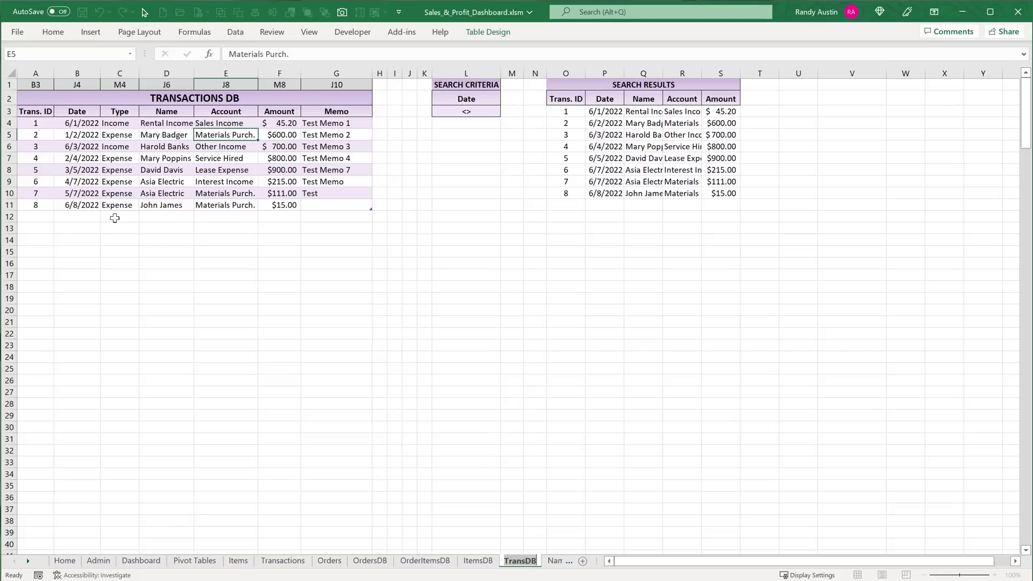
pyautogui.click(52, 125)
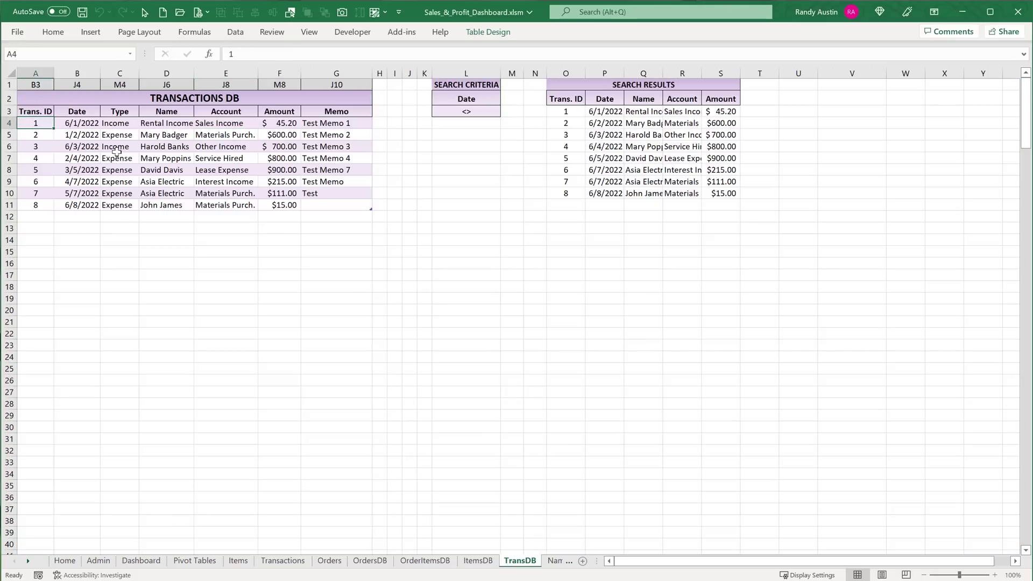
pyautogui.click(91, 126)
pyautogui.click(126, 125)
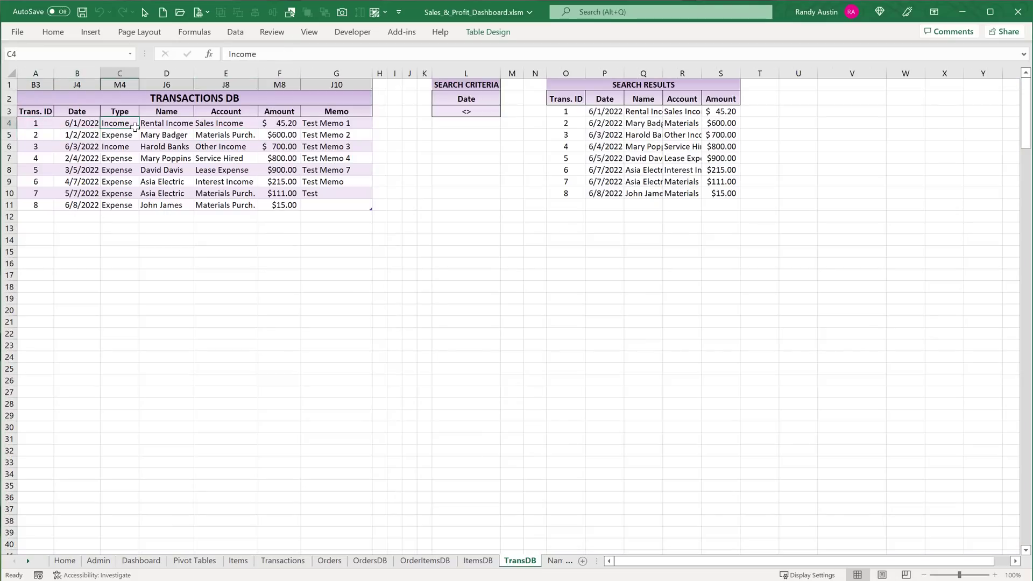
pyautogui.click(175, 132)
pyautogui.click(235, 131)
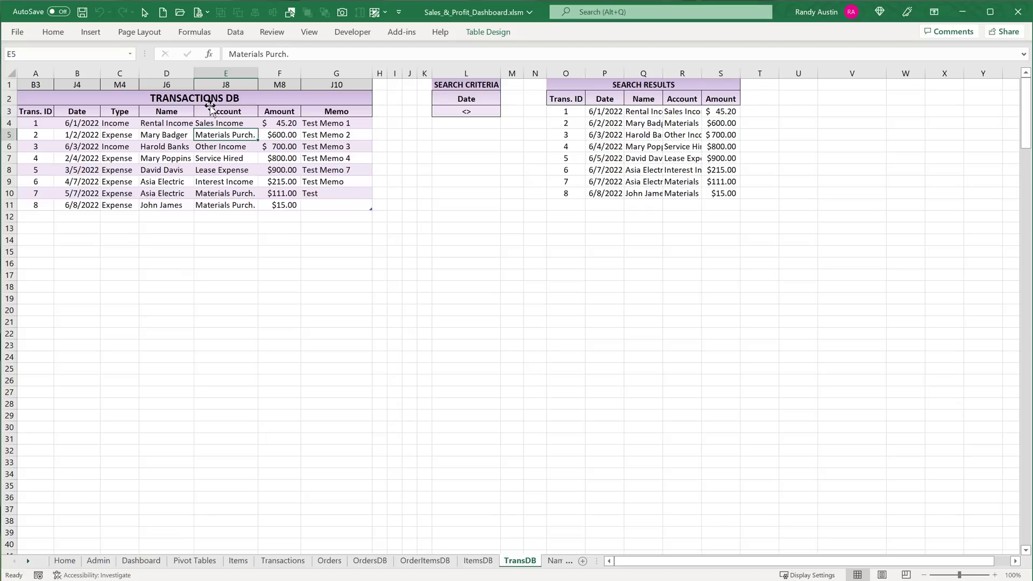
pyautogui.click(503, 34)
pyautogui.click(51, 65)
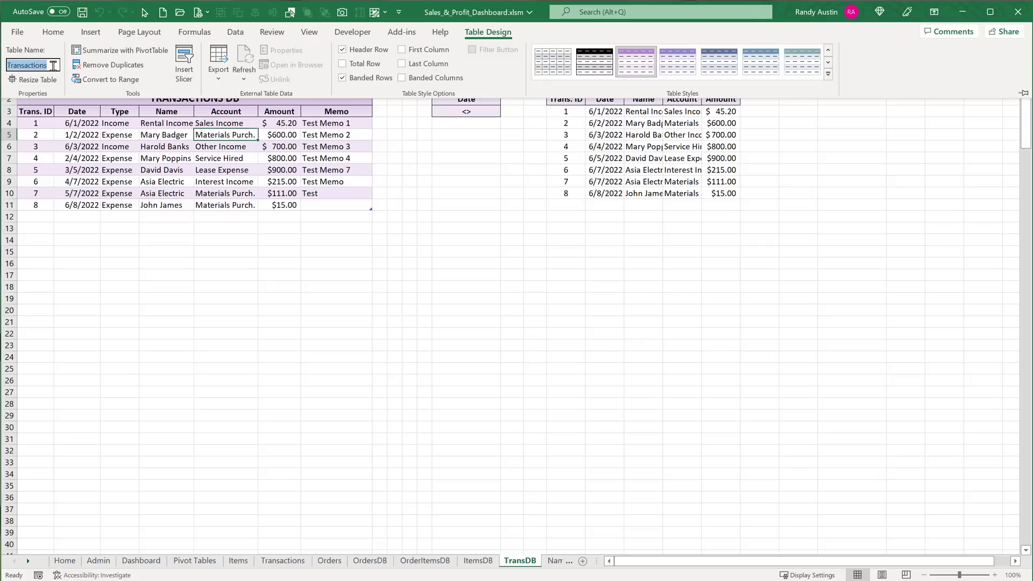
# Set the ribbon to always show tabs and commands, and check the table names on the OrderItemsDB and OrdersDB sheets
pyautogui.click(429, 559)
pyautogui.click(429, 560)
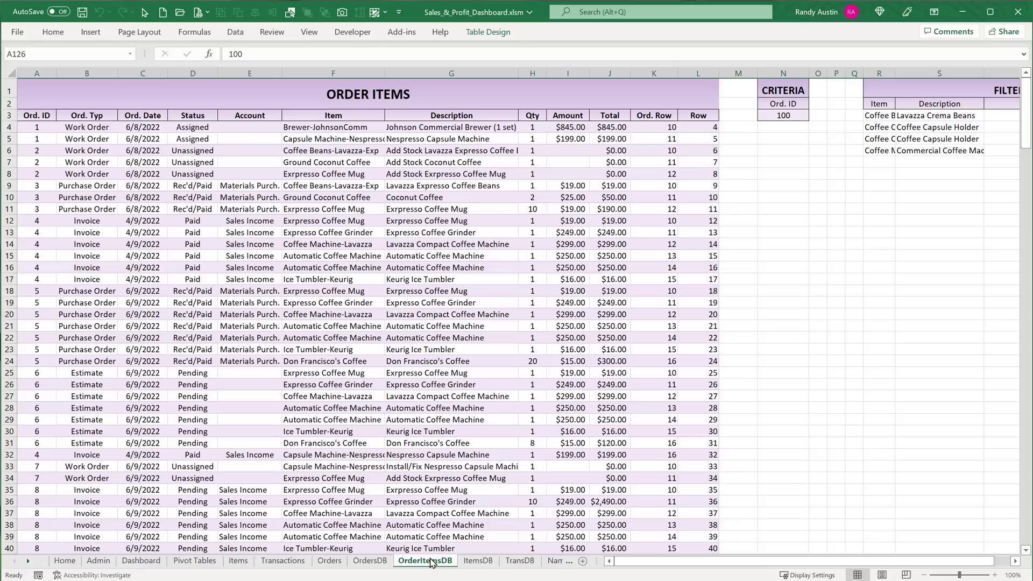
pyautogui.click(479, 34)
pyautogui.click(927, 19)
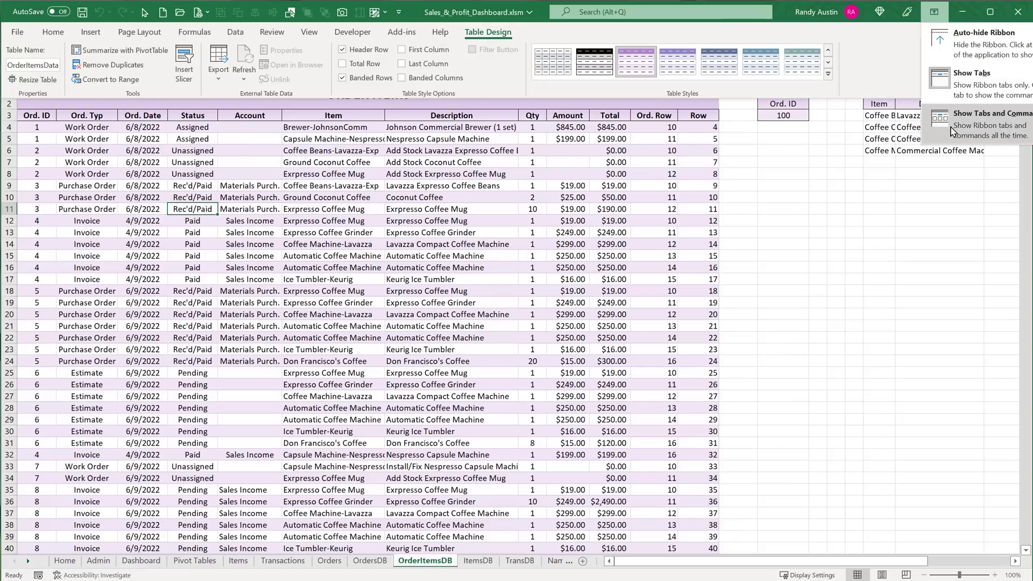
pyautogui.click(950, 109)
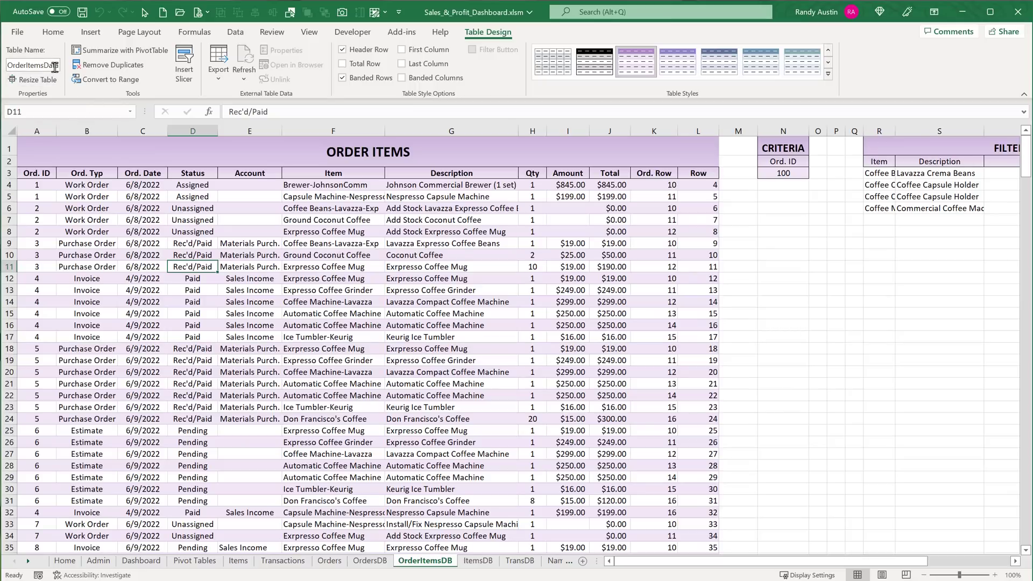
pyautogui.click(364, 562)
pyautogui.click(245, 225)
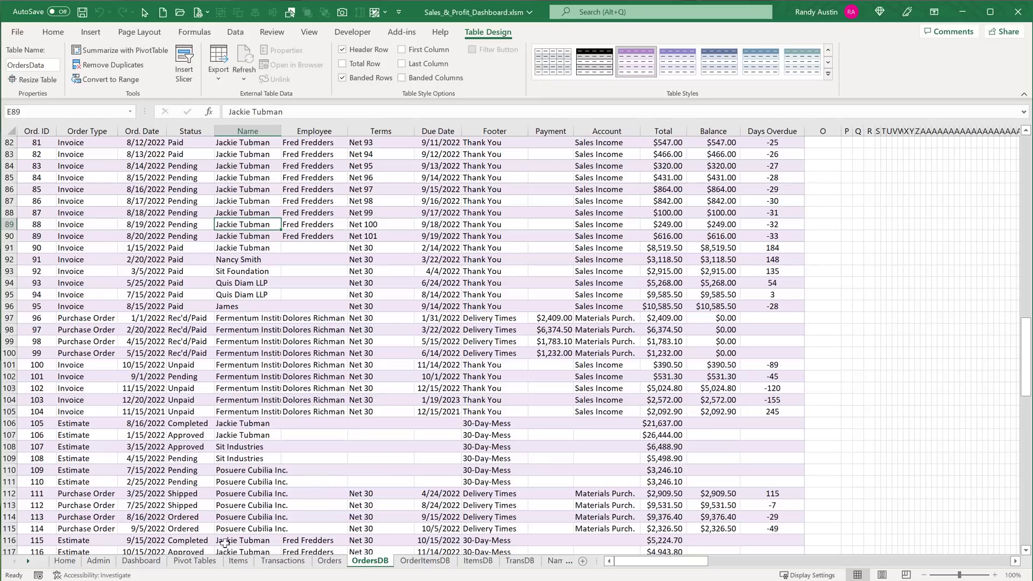
# Look through the Pivot Tables, Items, Admin and Home sheets
pyautogui.click(196, 561)
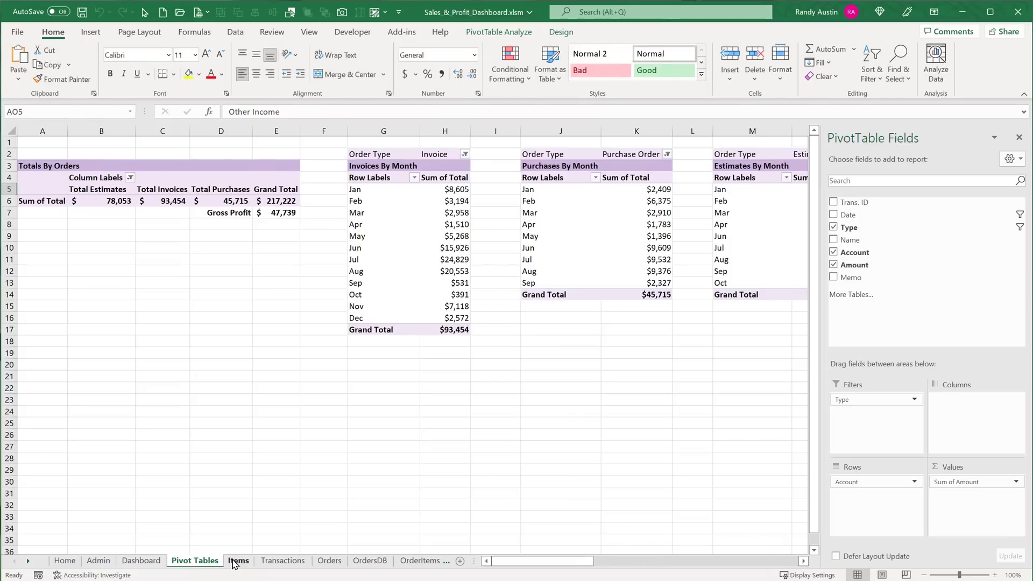
pyautogui.click(237, 561)
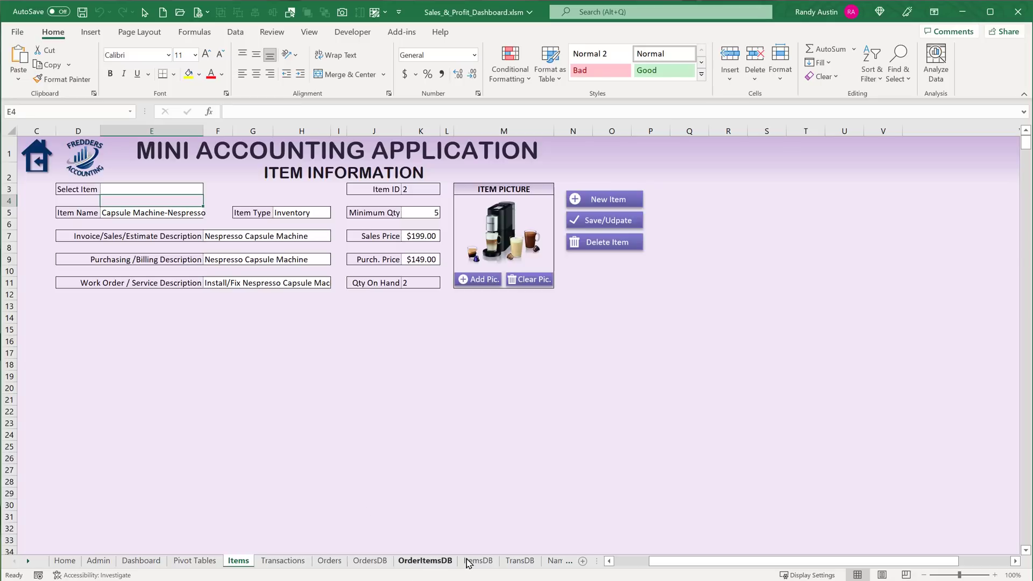
pyautogui.click(98, 560)
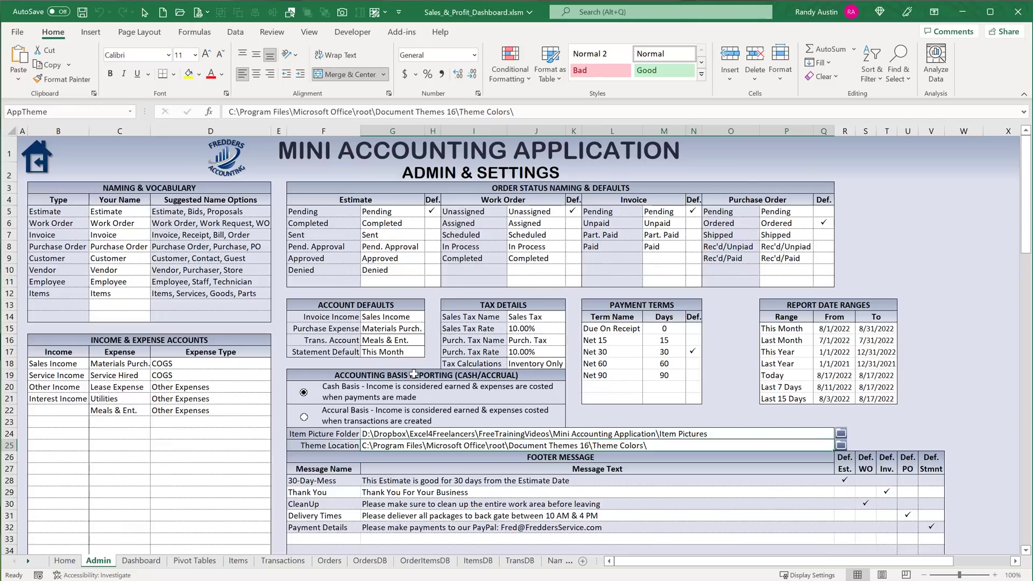
pyautogui.click(65, 560)
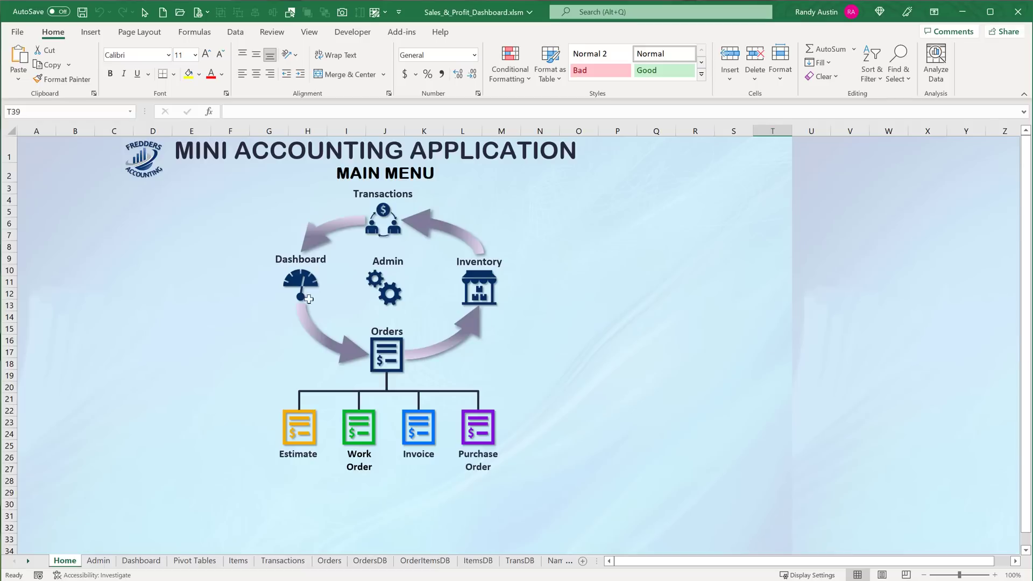
# Visit Transactions, Dashboard, Inventory and Orders from the main menu, and return to the Dashboard with the ribbon collapsed
pyautogui.click(387, 223)
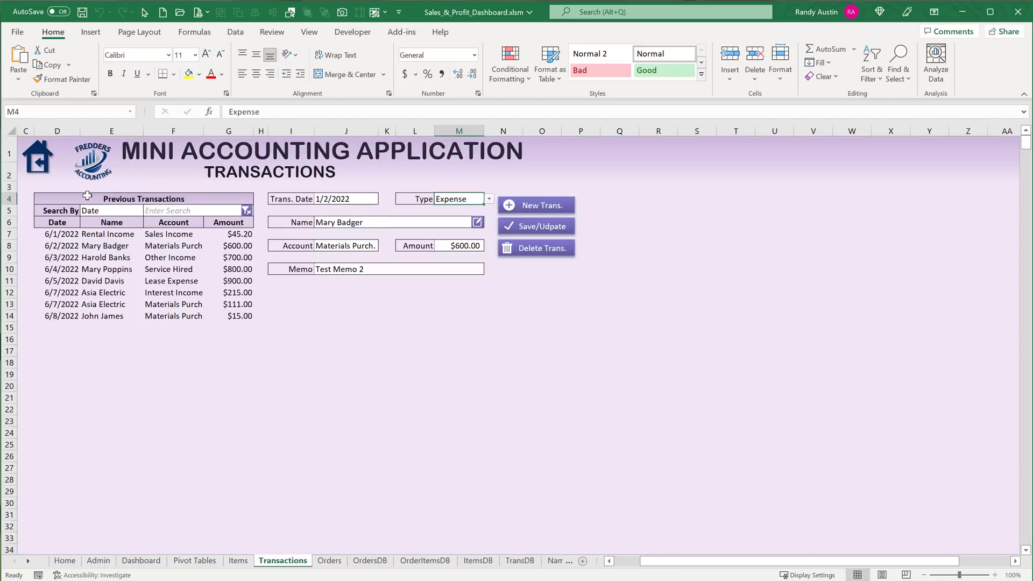
pyautogui.click(33, 161)
pyautogui.click(311, 278)
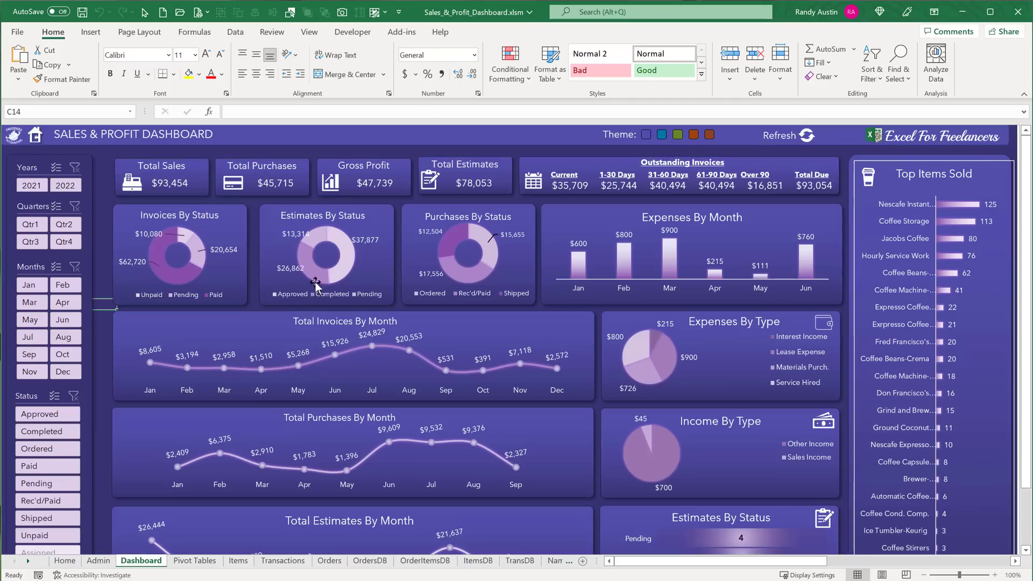
pyautogui.click(34, 137)
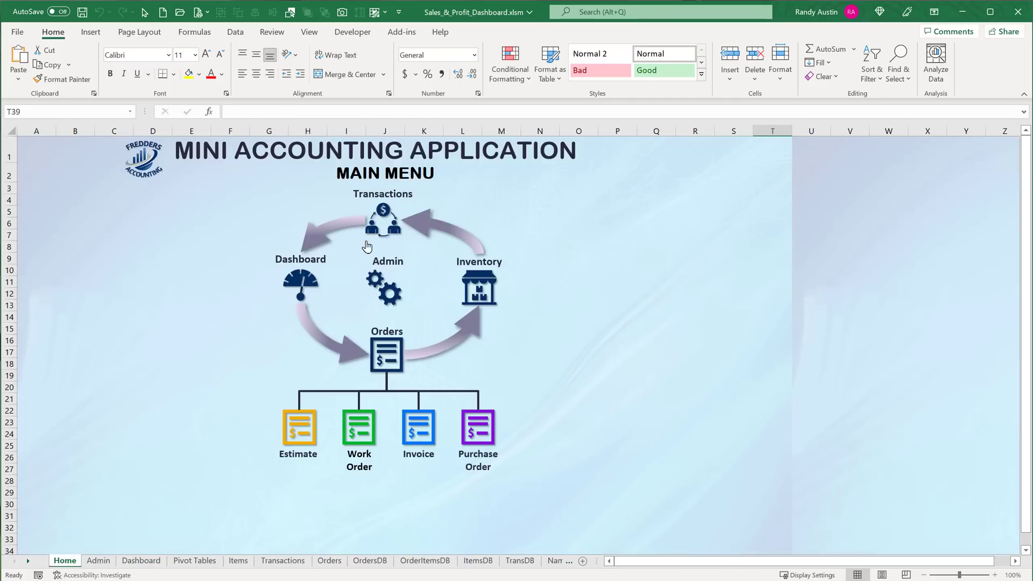
pyautogui.click(490, 291)
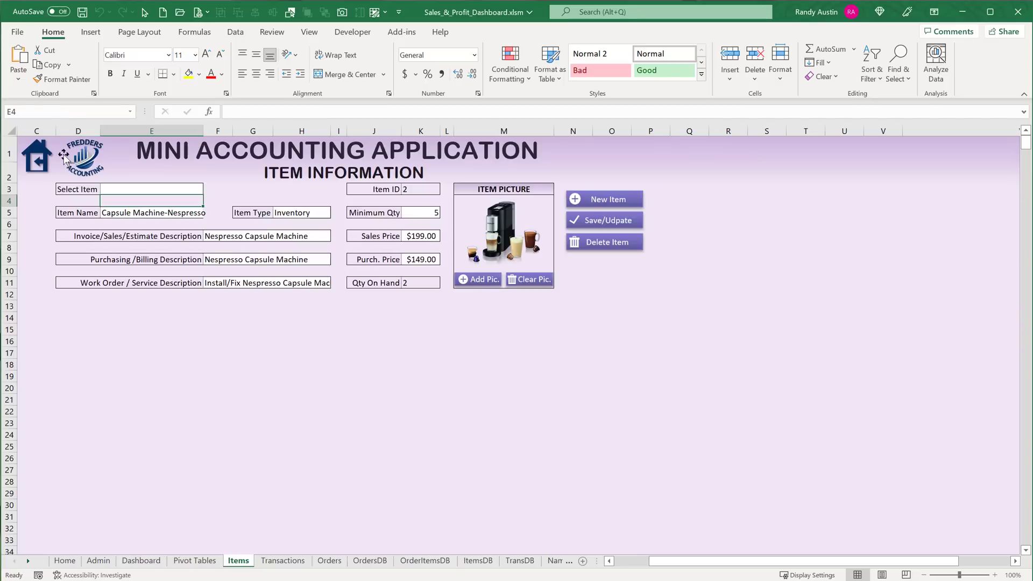
pyautogui.click(32, 152)
pyautogui.click(393, 358)
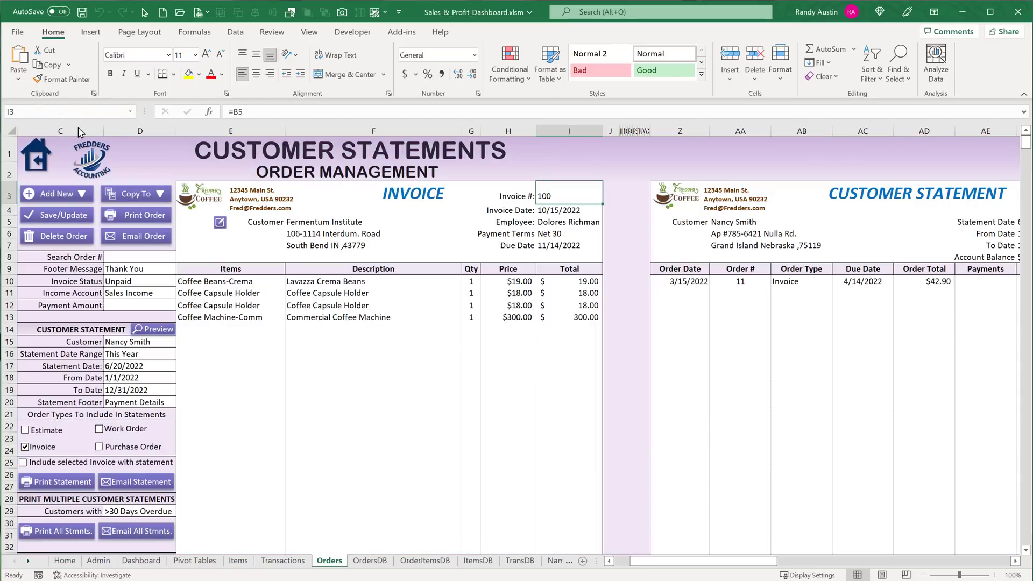
pyautogui.click(37, 158)
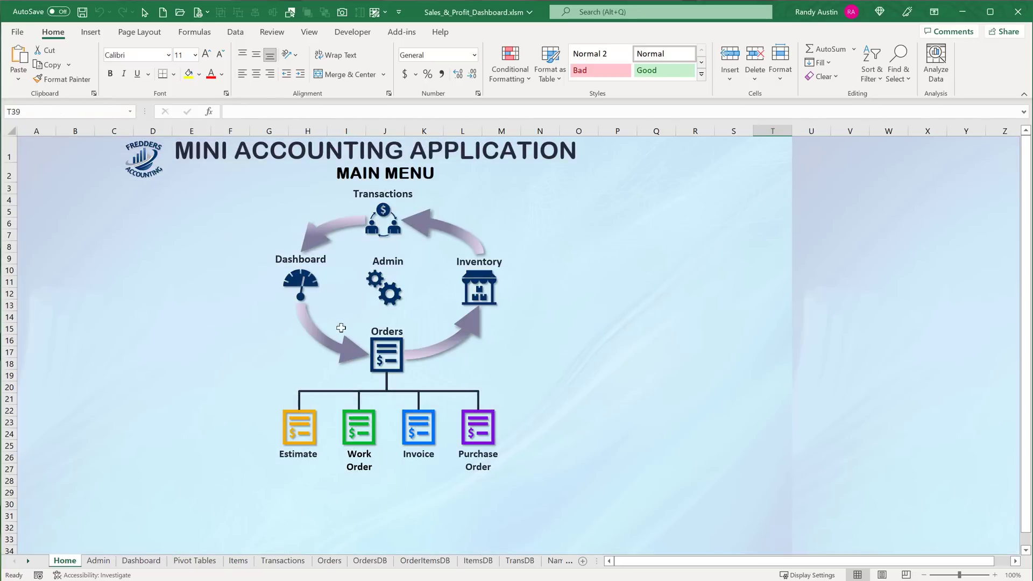
pyautogui.click(314, 280)
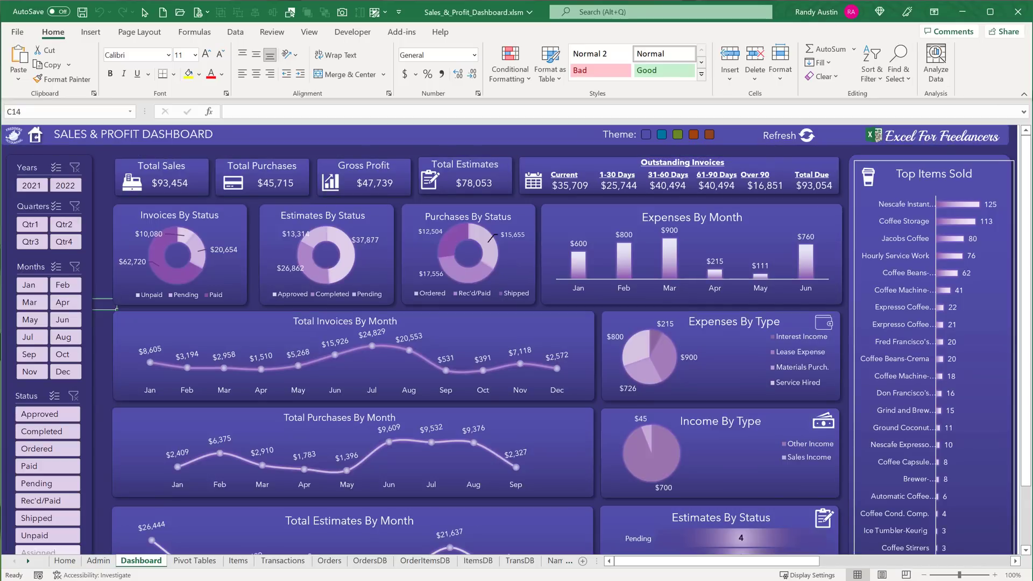
pyautogui.click(1024, 94)
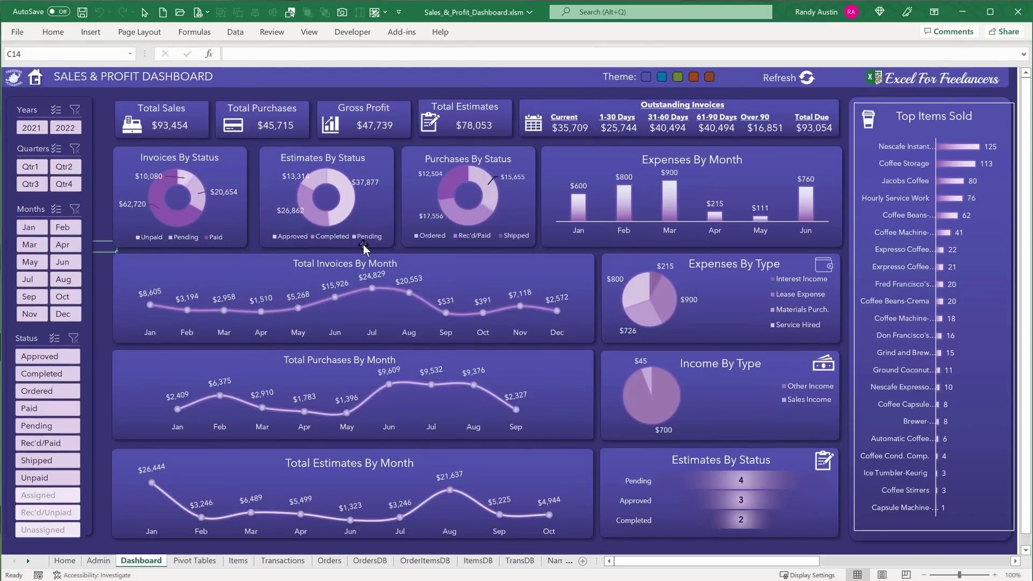
# Examine the fields of the Totals By Orders, Invoices By Month and Purchases By Month pivot tables
pyautogui.click(197, 562)
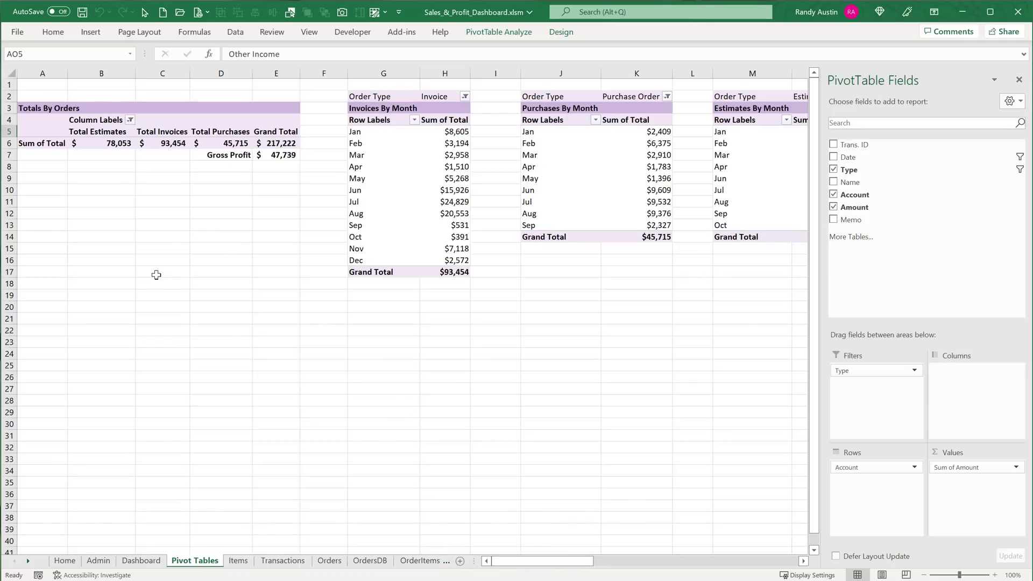
pyautogui.click(62, 136)
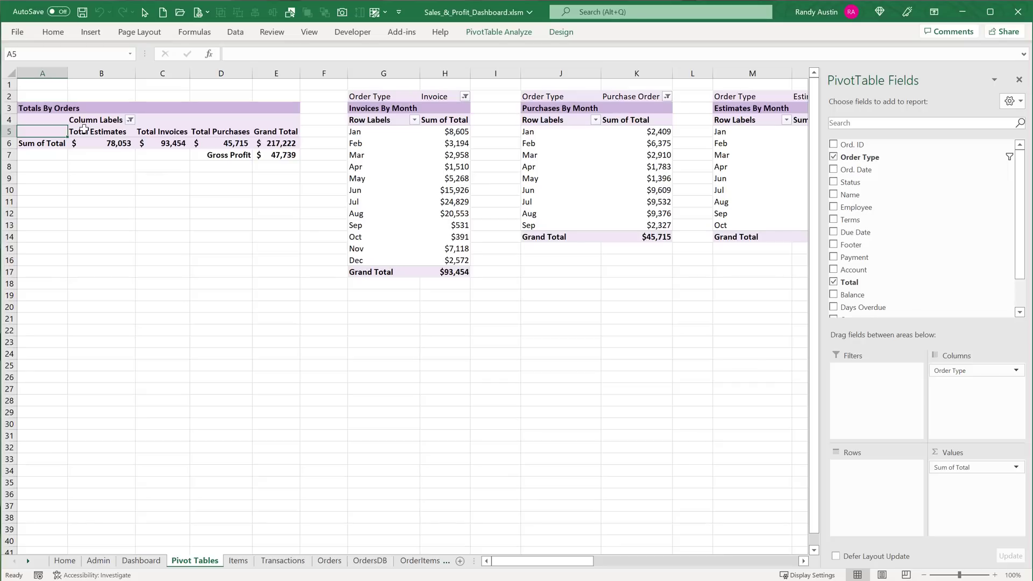
pyautogui.click(423, 155)
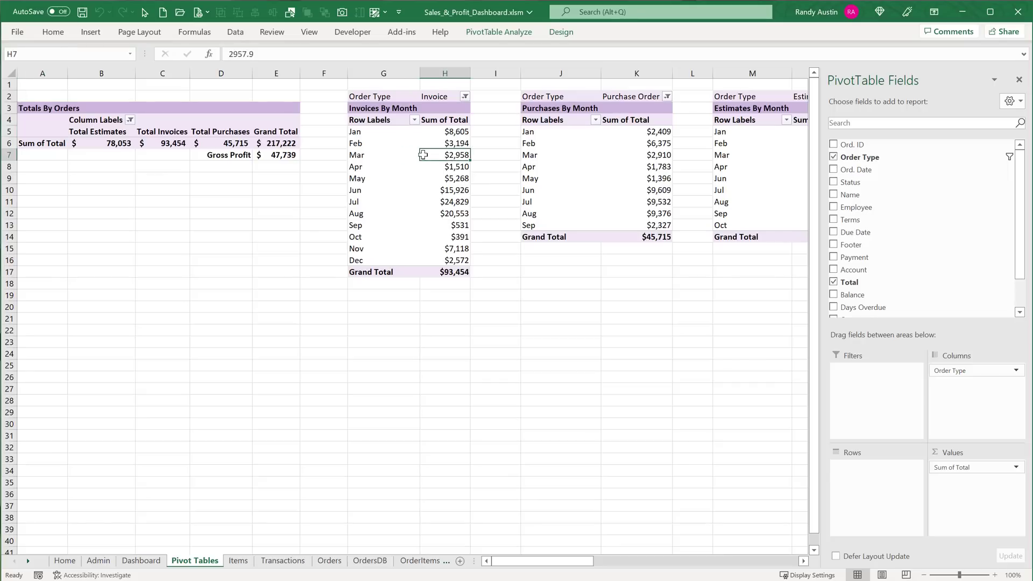
pyautogui.click(561, 154)
pyautogui.moveTo(538, 561)
pyautogui.mouseDown()
pyautogui.moveTo(732, 570)
pyautogui.moveTo(544, 565)
pyautogui.mouseUp()
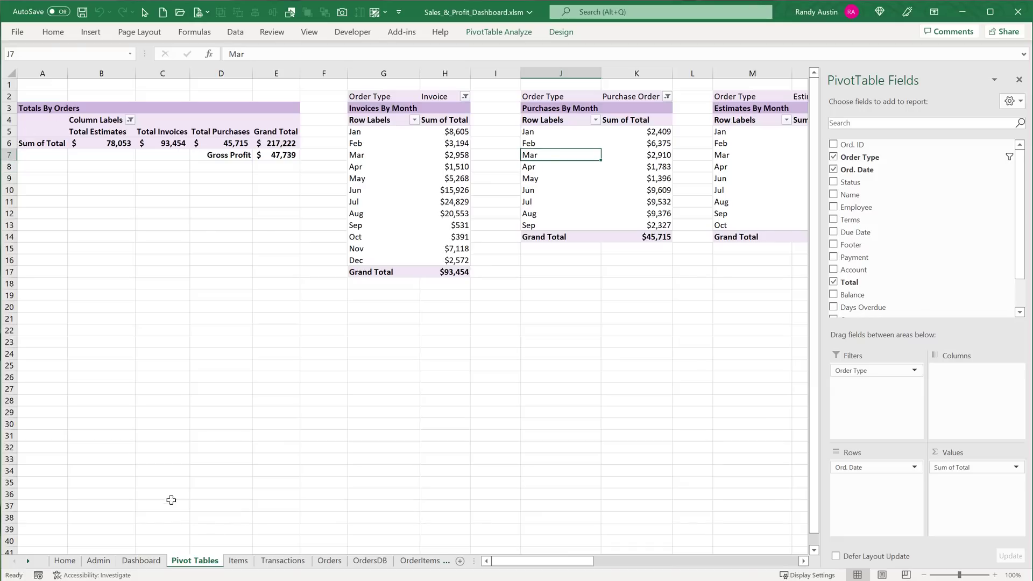
# Return to the Dashboard, keep the ribbon's tabs and commands shown, and look over the fill colour palette for cell C3
pyautogui.click(142, 560)
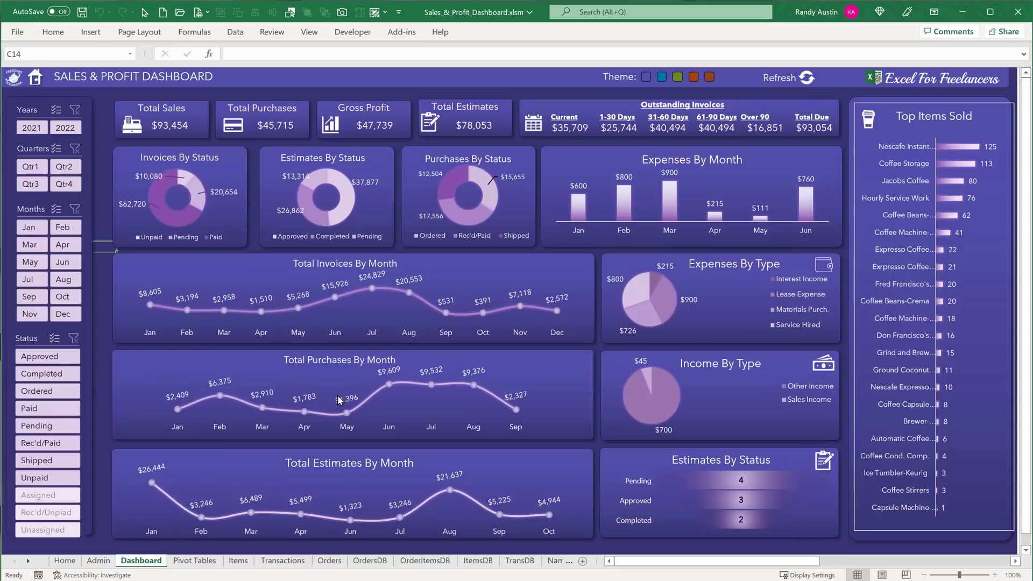
pyautogui.click(100, 117)
pyautogui.click(53, 32)
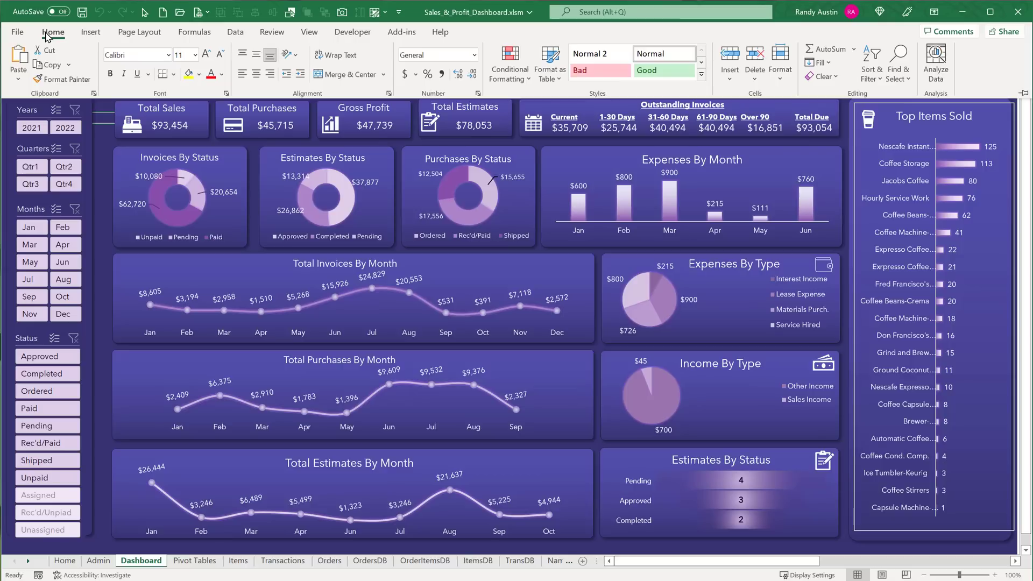
pyautogui.click(935, 12)
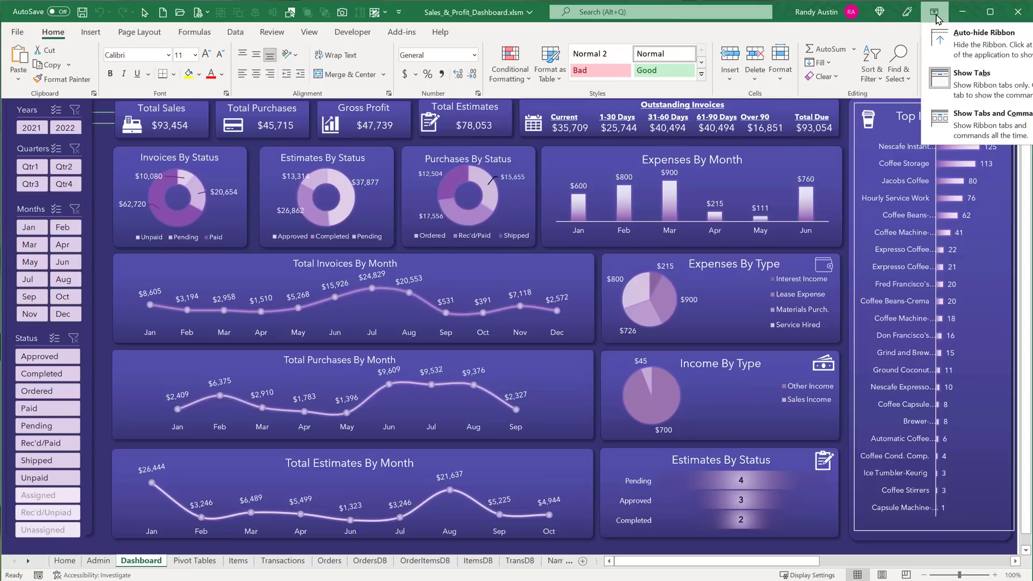
pyautogui.click(983, 133)
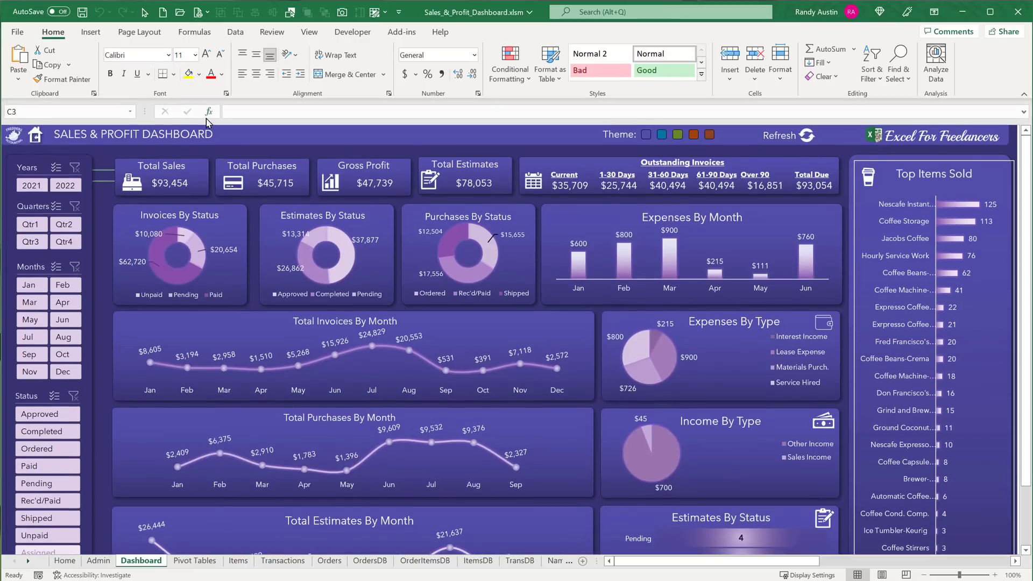
pyautogui.click(199, 75)
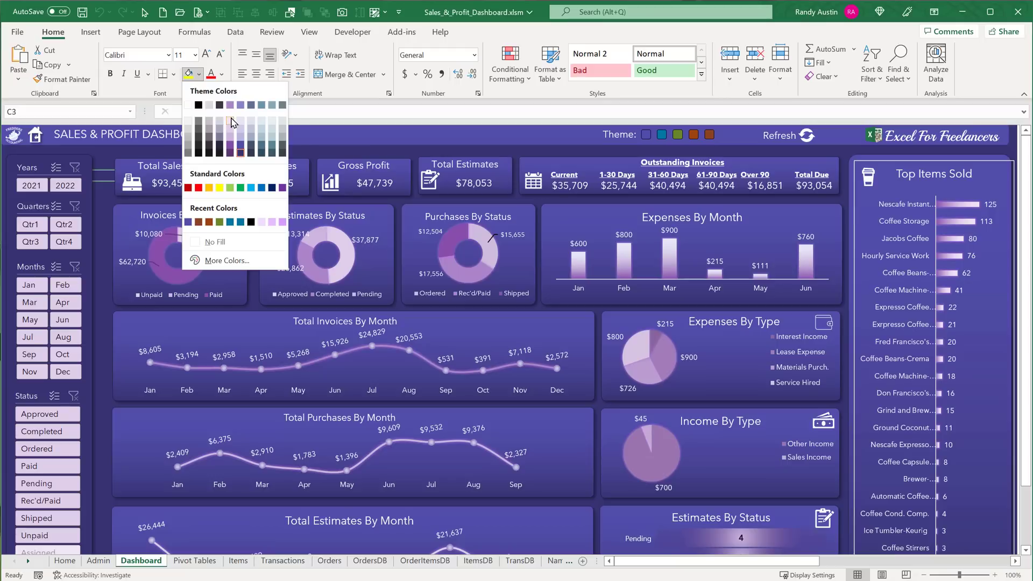
pyautogui.click(388, 129)
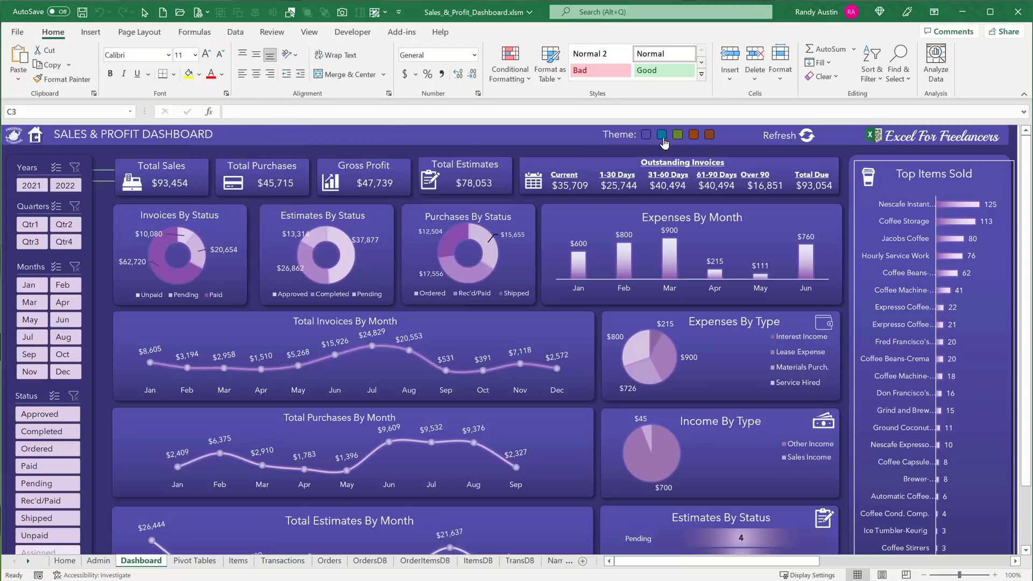
# Try the blue theme on the dashboard and restore the purple theme
pyautogui.click(662, 137)
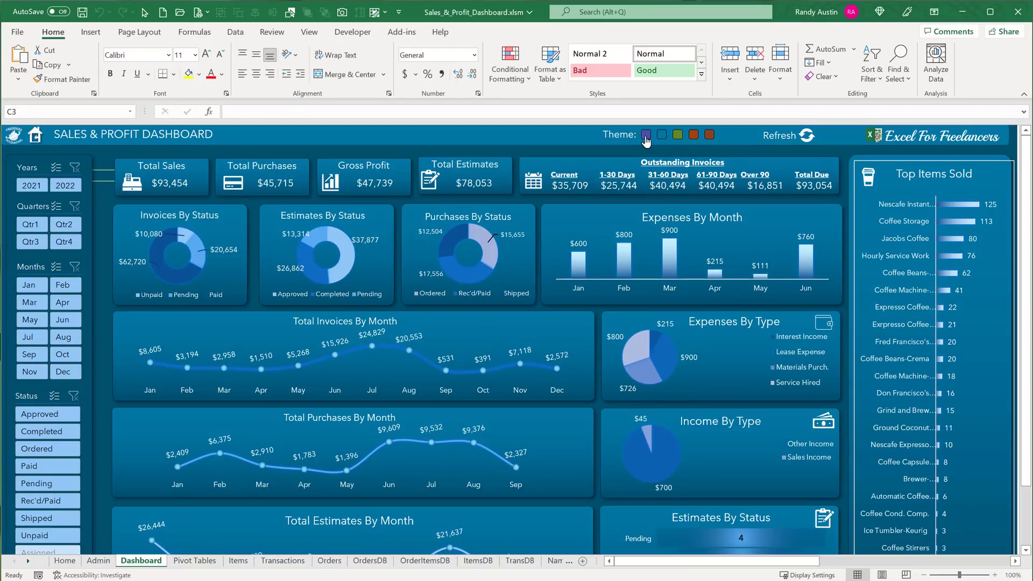
pyautogui.click(647, 135)
pyautogui.click(101, 156)
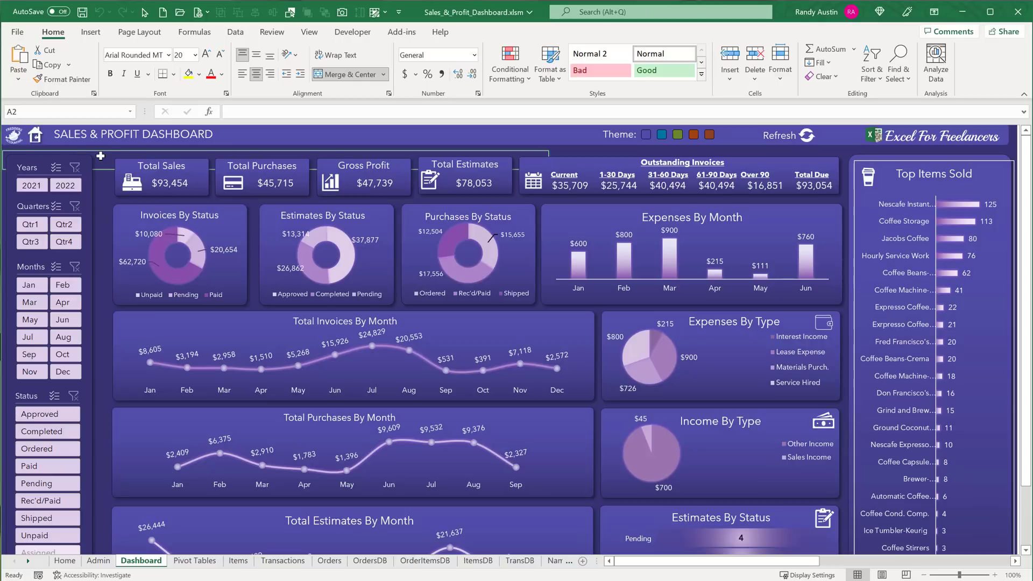
# Try the green theme on the dashboard, restore the purple theme, and compare the fill colour palettes under both
pyautogui.click(200, 75)
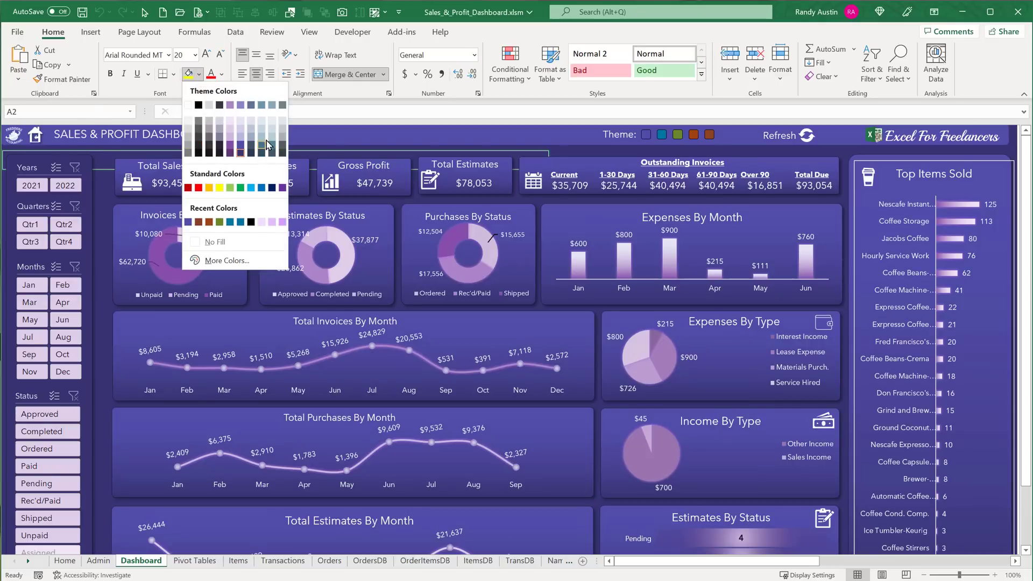
pyautogui.click(678, 142)
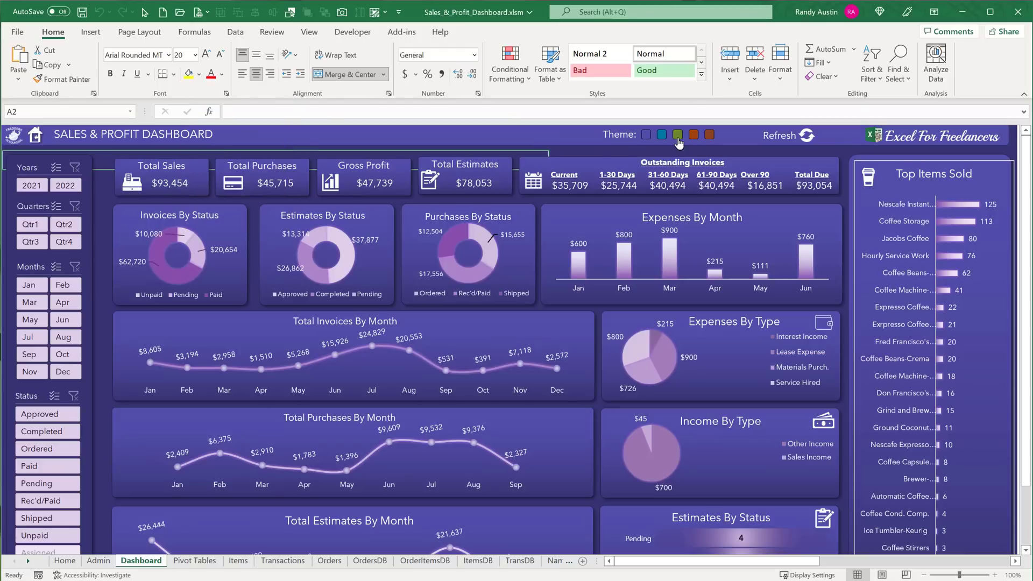
pyautogui.click(679, 141)
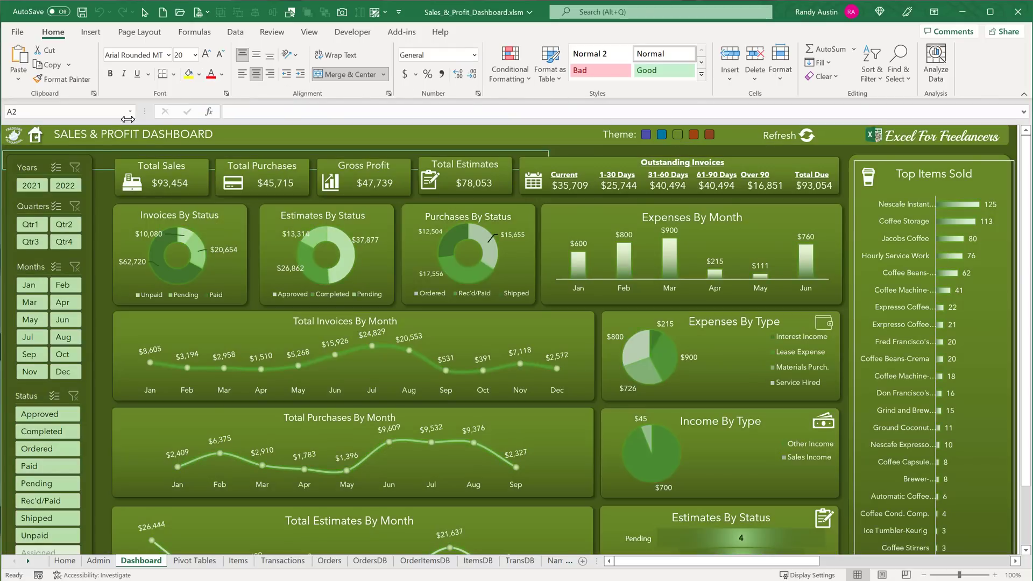
pyautogui.click(199, 75)
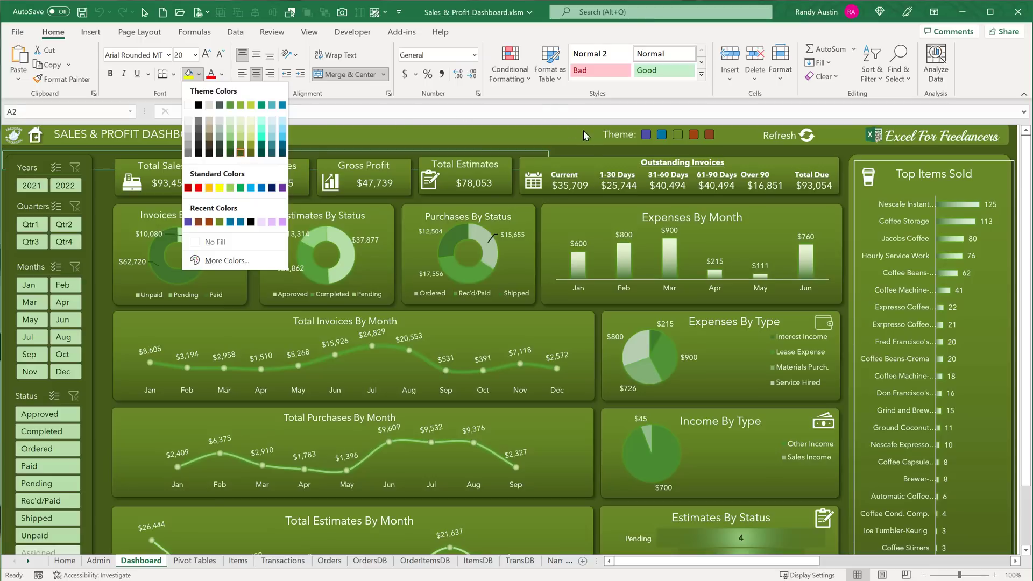
pyautogui.click(645, 140)
pyautogui.click(646, 135)
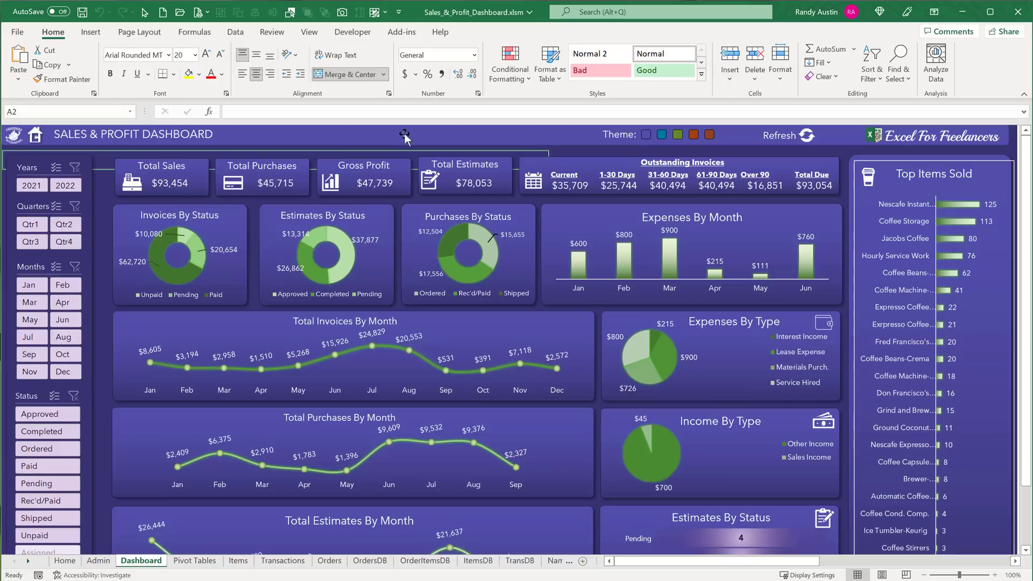
pyautogui.click(200, 75)
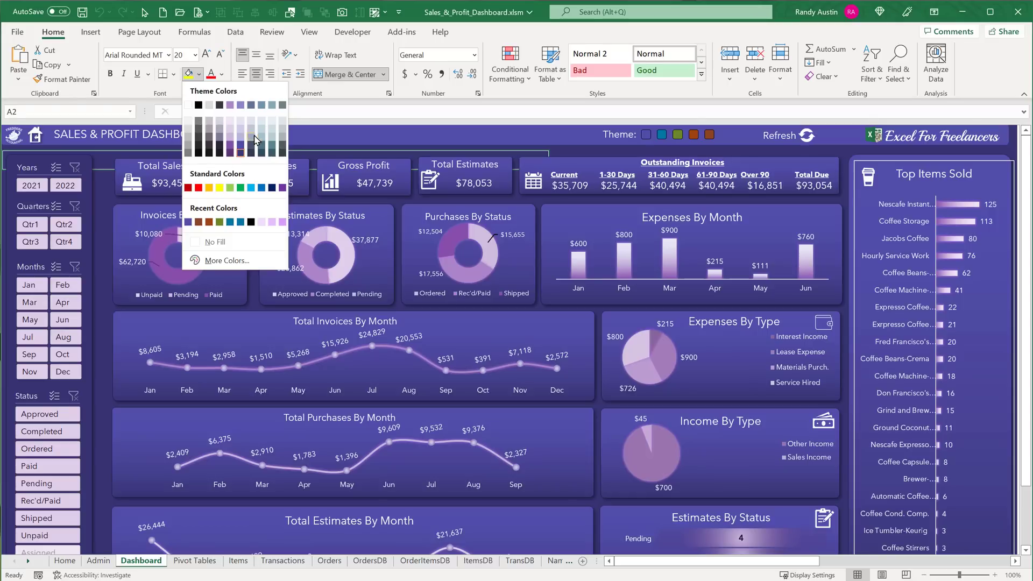
pyautogui.click(99, 152)
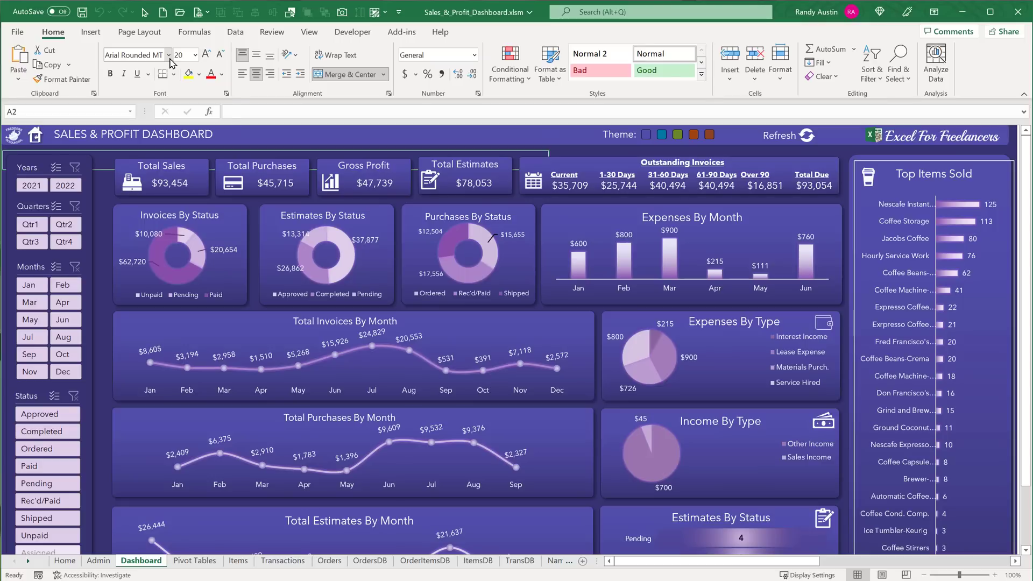
# Try the Red, Paper and Orange theme colour sets on the workbook and restore the dashboard's purple theme
pyautogui.click(151, 34)
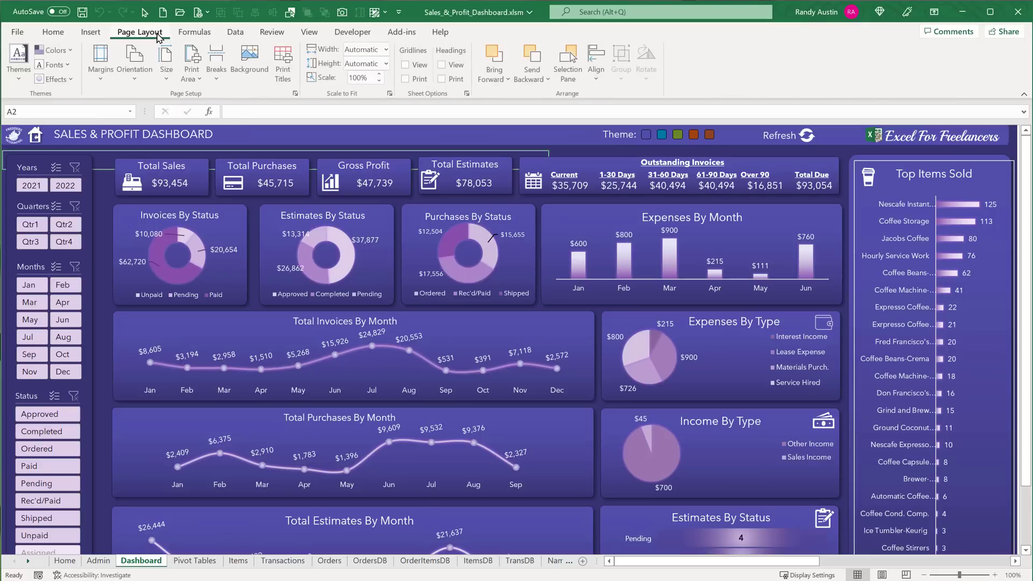
pyautogui.click(54, 50)
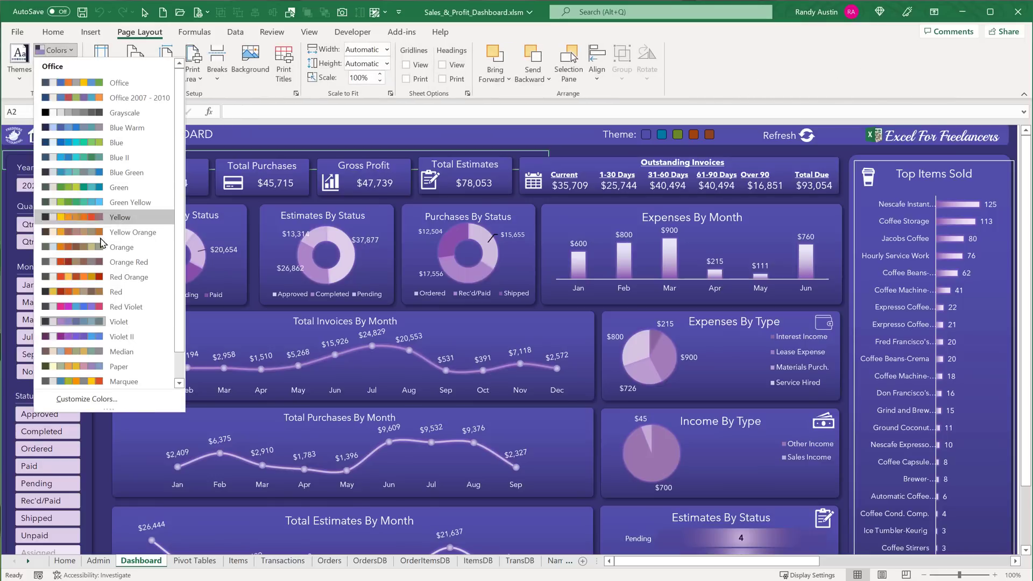
pyautogui.click(94, 293)
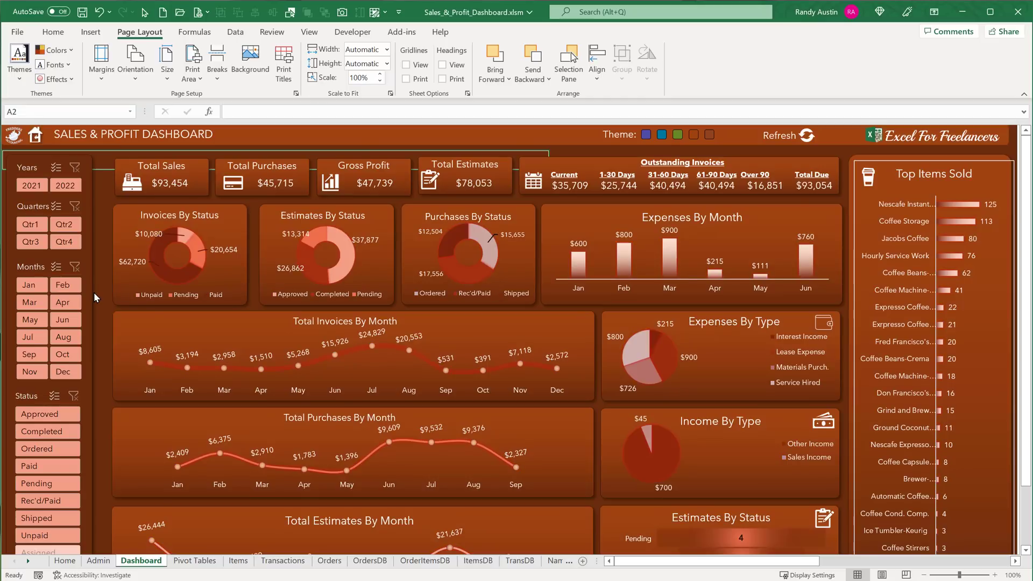
pyautogui.click(54, 50)
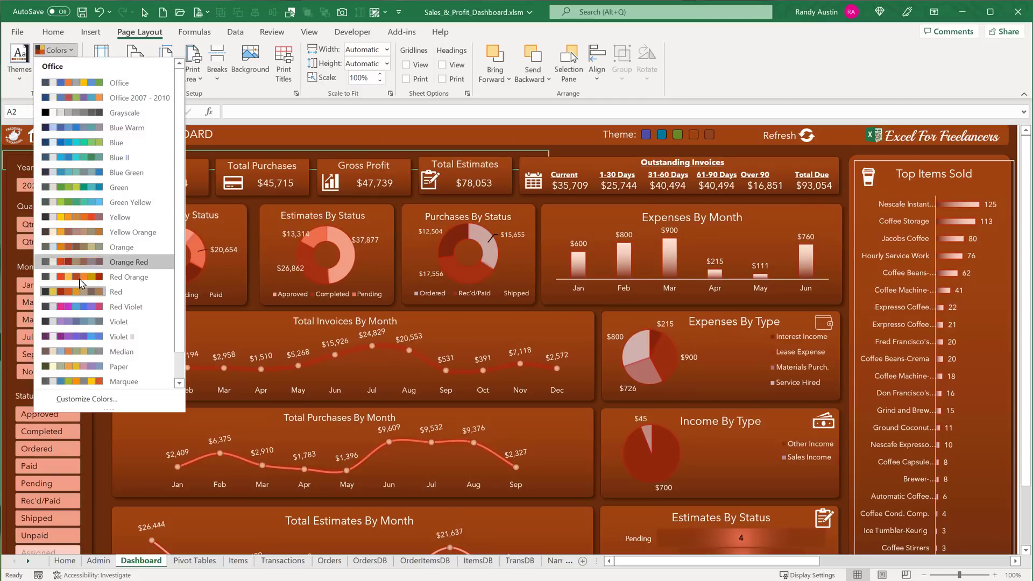
pyautogui.click(89, 367)
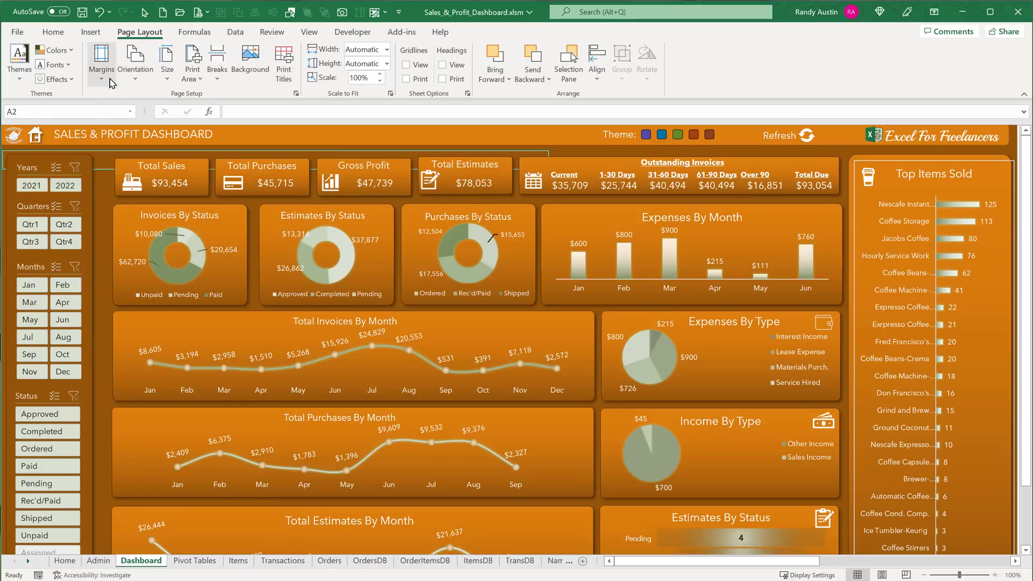
pyautogui.click(54, 50)
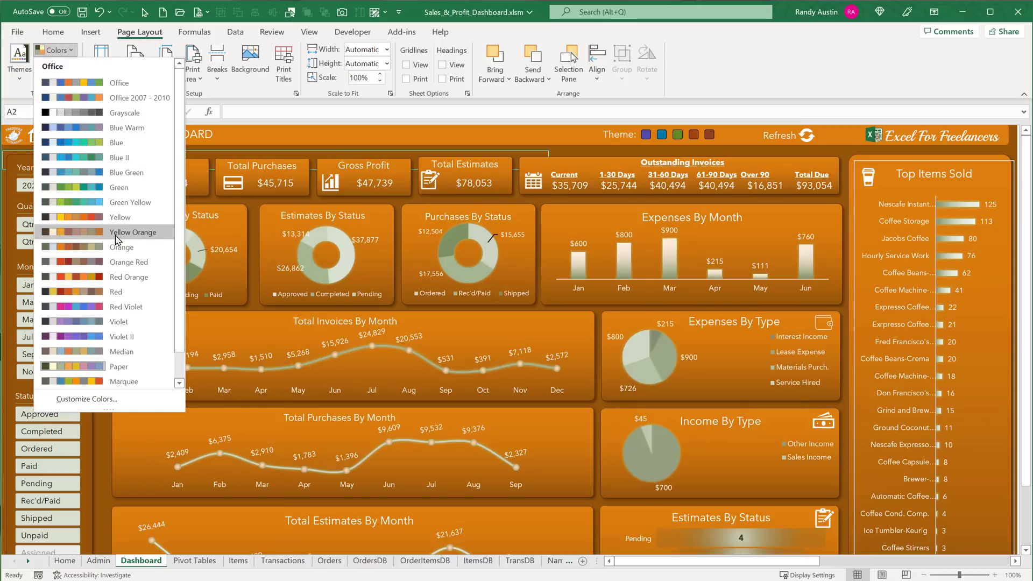
pyautogui.click(121, 252)
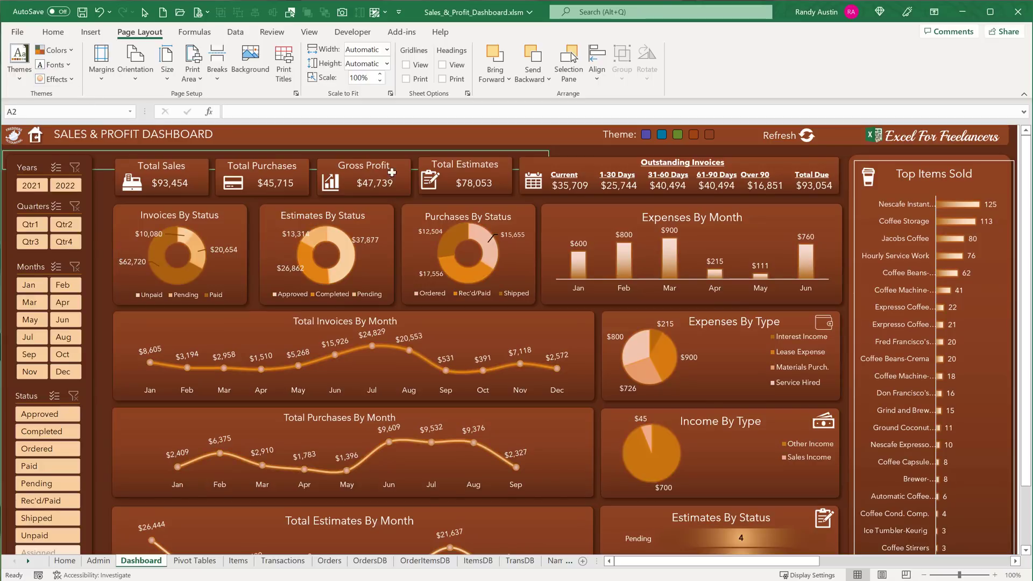
pyautogui.click(662, 141)
pyautogui.click(648, 137)
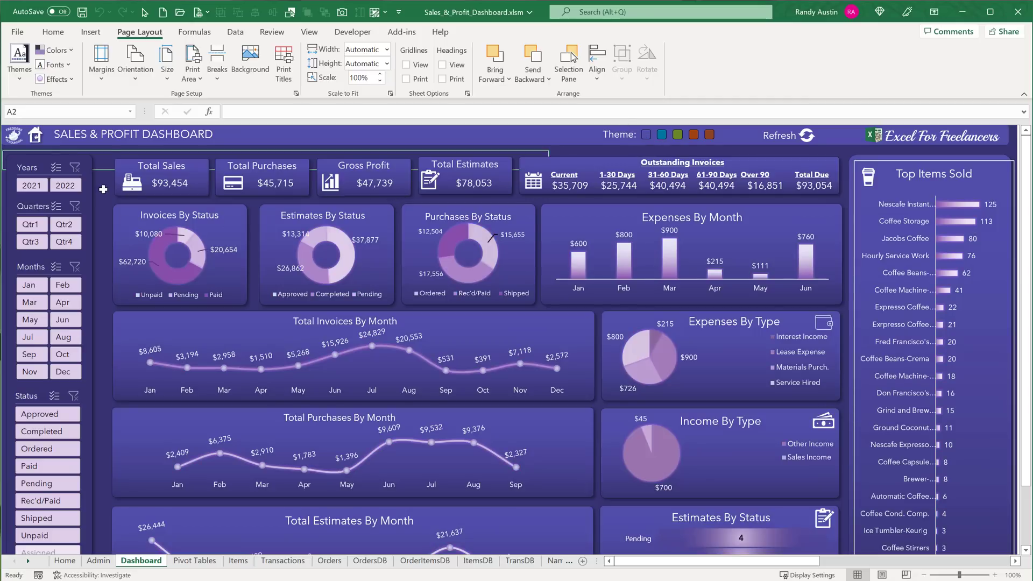
# Apply the Red Violet theme colour set to the workbook
pyautogui.click(72, 49)
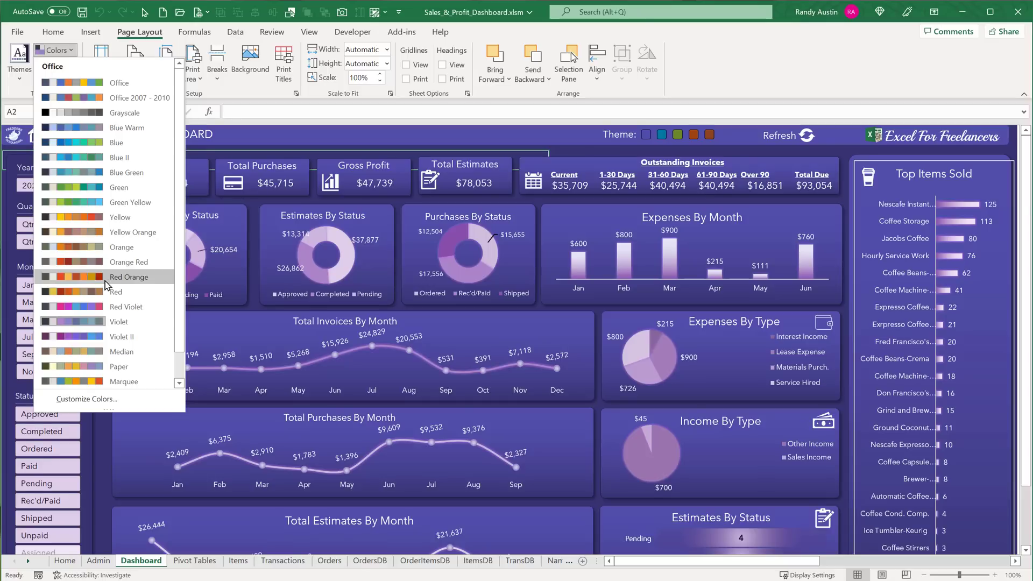
pyautogui.scroll(-2, 106, 285)
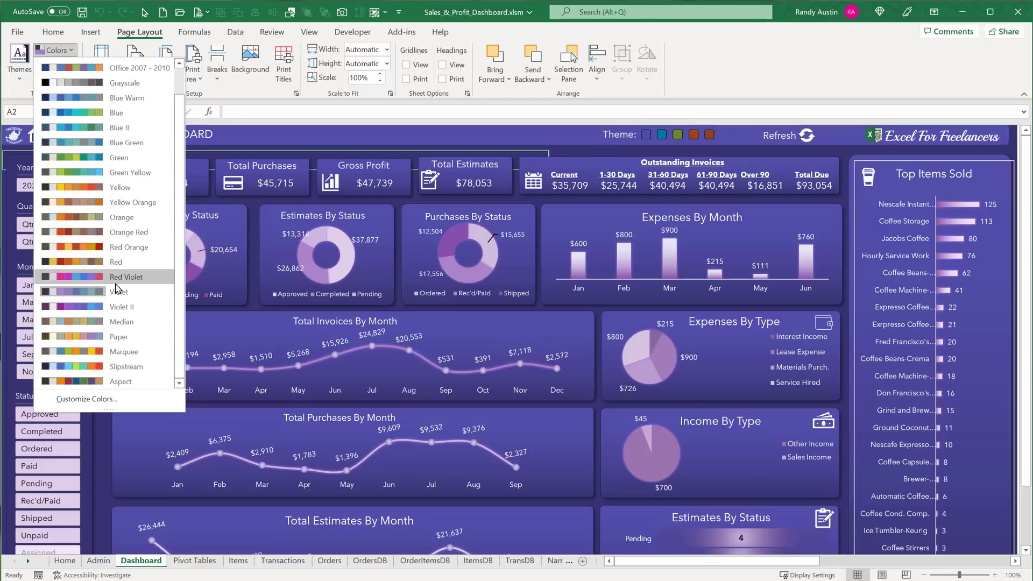
pyautogui.click(123, 277)
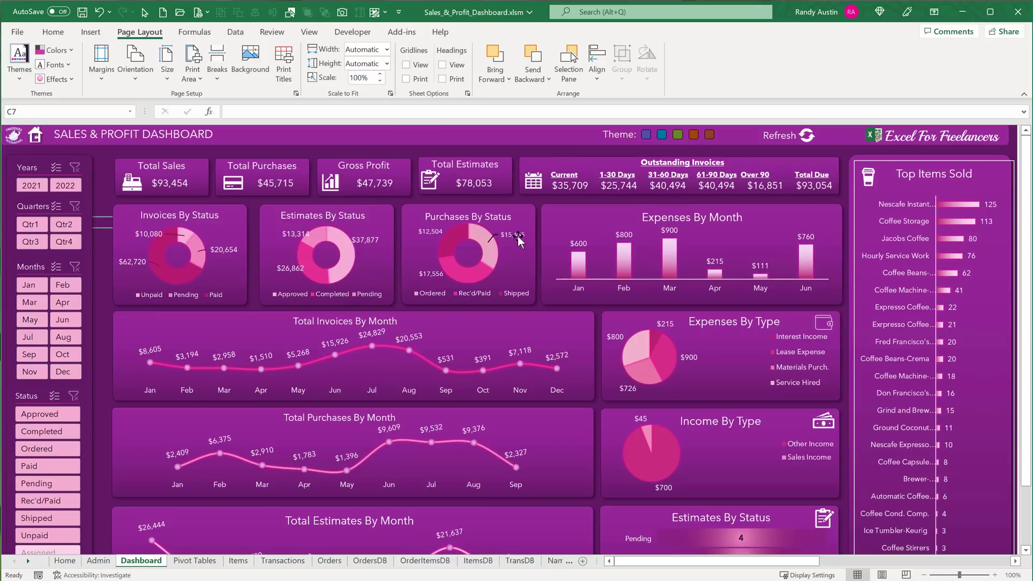
pyautogui.scroll(-3, 519, 242)
pyautogui.scroll(3, 519, 242)
pyautogui.click(72, 51)
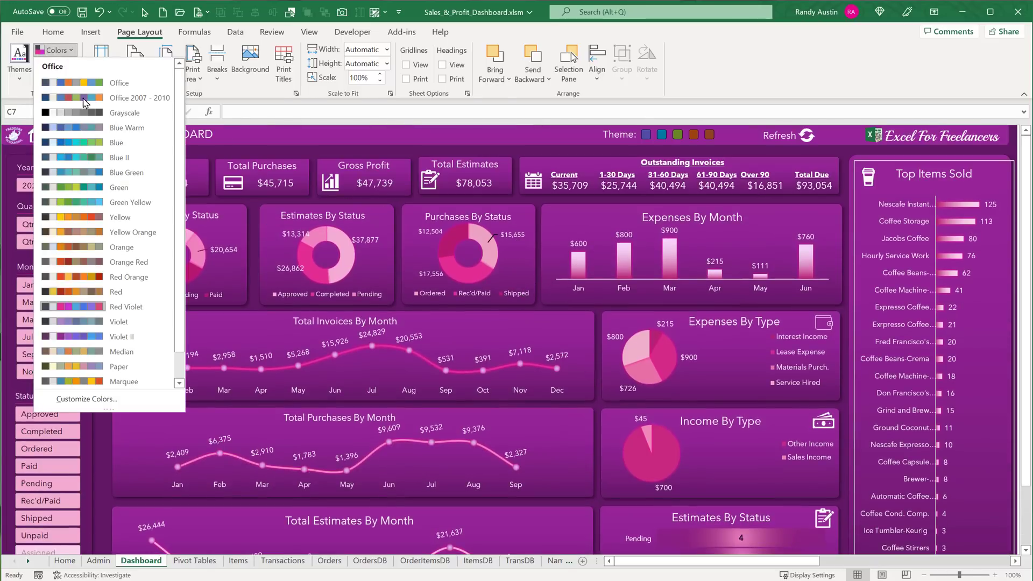
pyautogui.scroll(-1, 125, 264)
pyautogui.scroll(1, 124, 264)
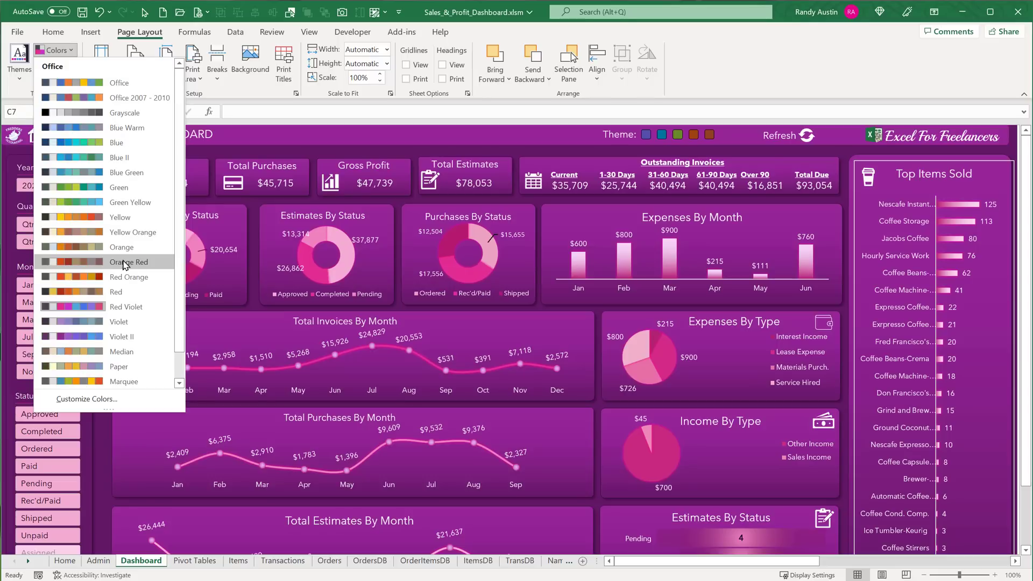
pyautogui.click(131, 307)
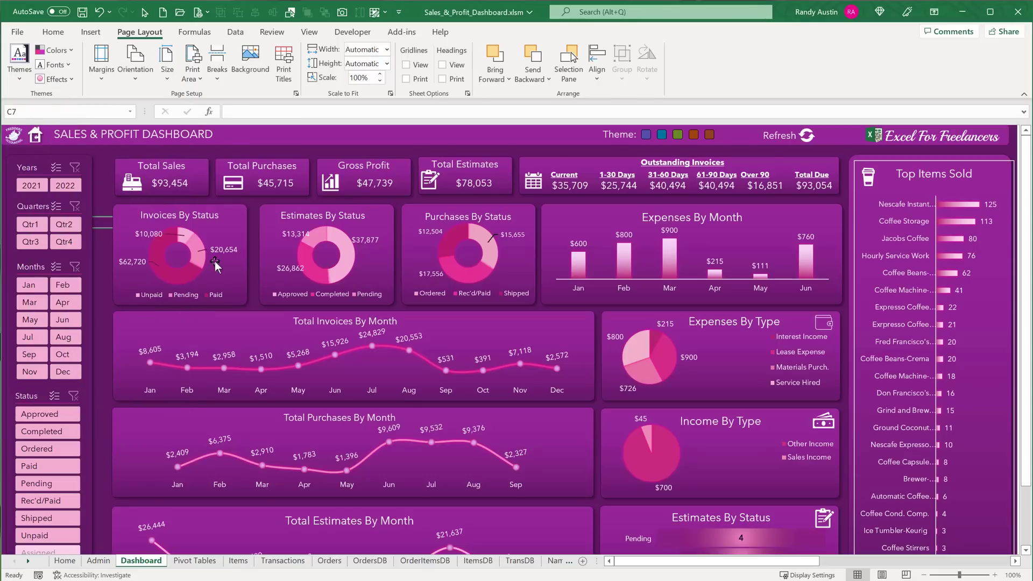
# Duplicate the last orange theme swatch and align the copy at the end of the swatch row, just before Refresh
pyautogui.keyDown('ctrl'); pyautogui.click(711, 136); pyautogui.keyUp('ctrl')
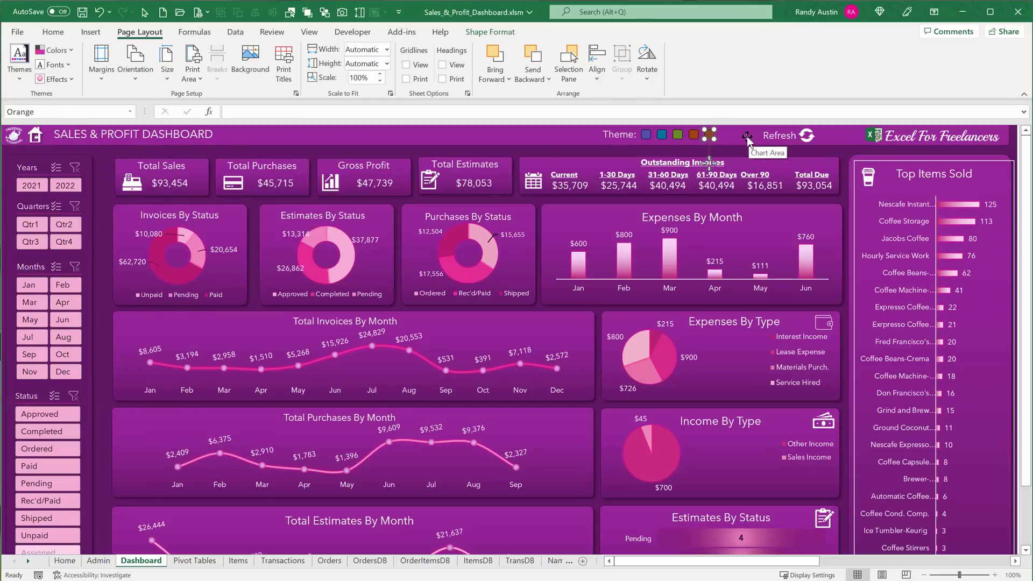
pyautogui.hotkey('ctrl', 'd')
pyautogui.press('Up')
pyautogui.press('Up')
pyautogui.press('Up')
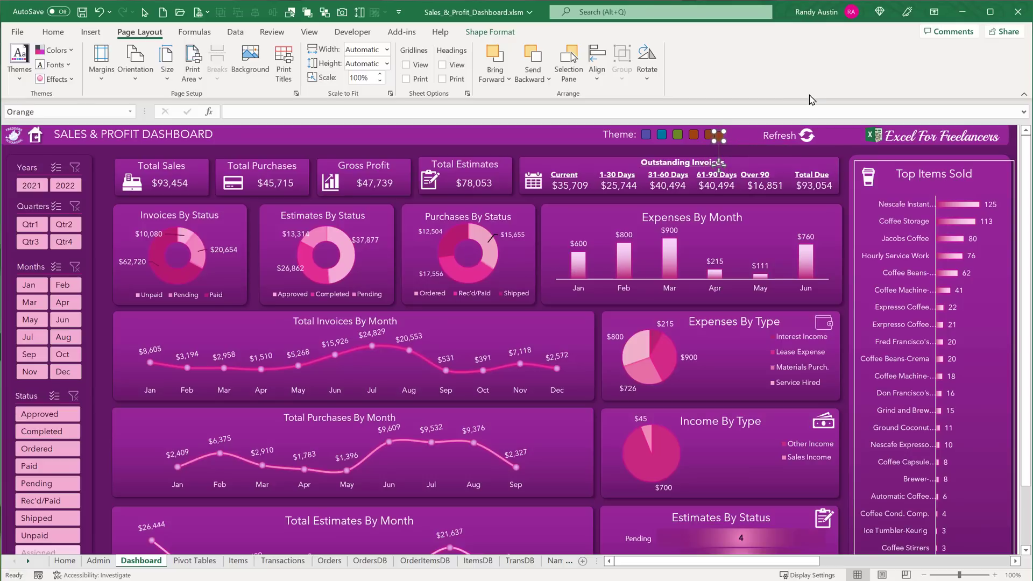
pyautogui.press('Right')
pyautogui.press('Right')
pyautogui.press('Right')
pyautogui.press('Right')
# Fill the new theme swatch with the theme colour Purple, Accent 2, Darker 25%
pyautogui.click(69, 51)
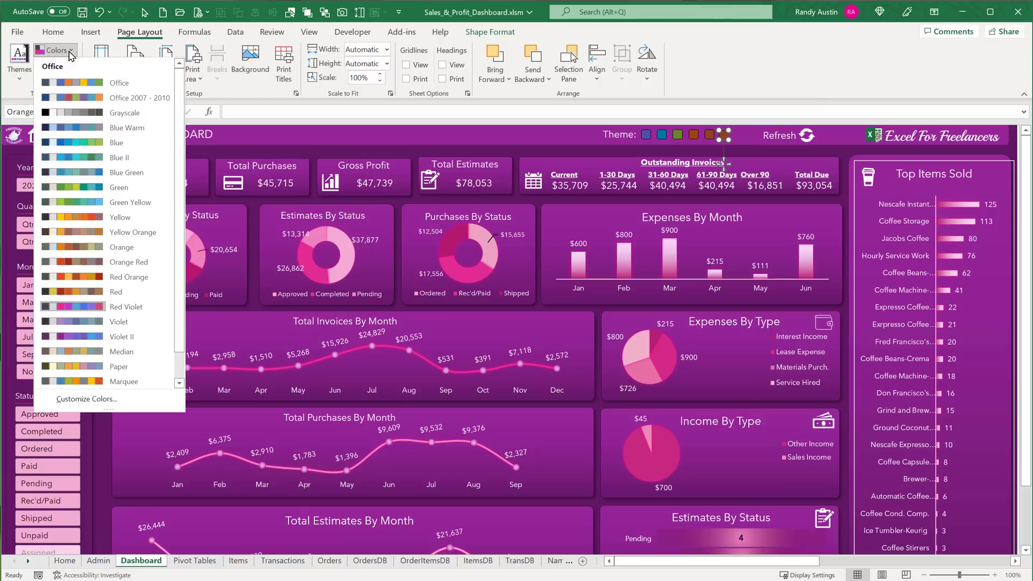
pyautogui.click(69, 51)
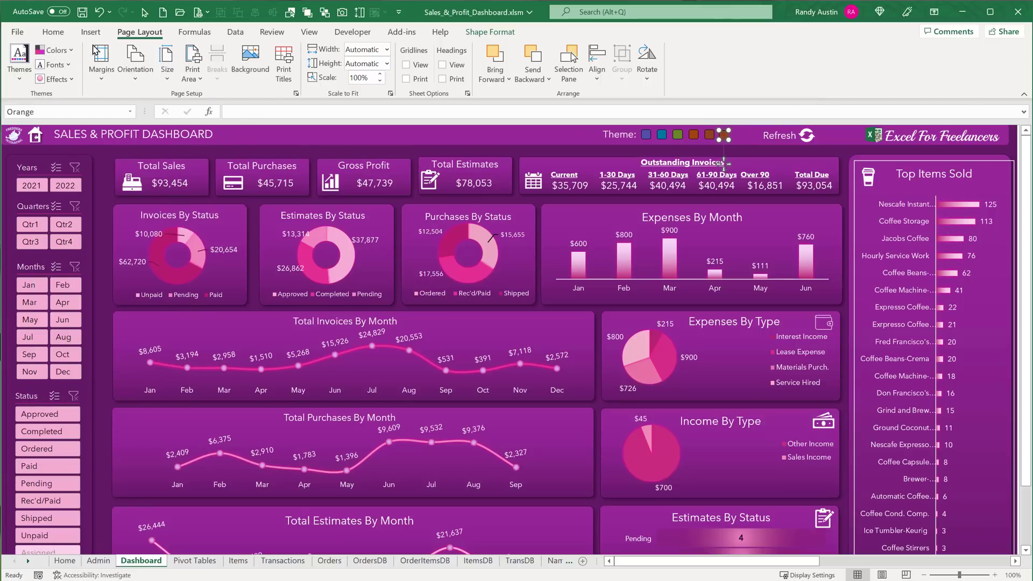
pyautogui.click(53, 33)
pyautogui.click(199, 79)
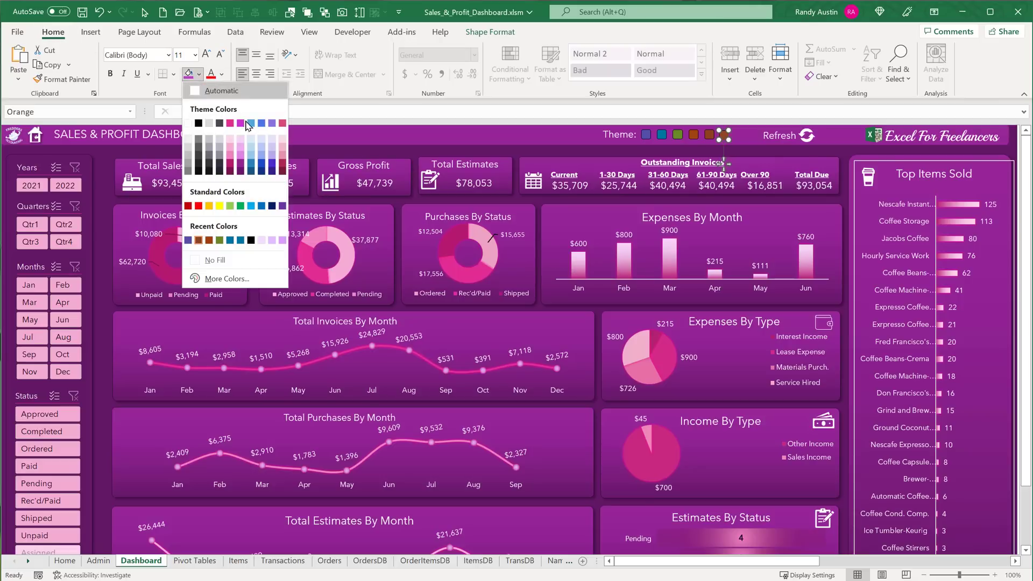
pyautogui.click(244, 162)
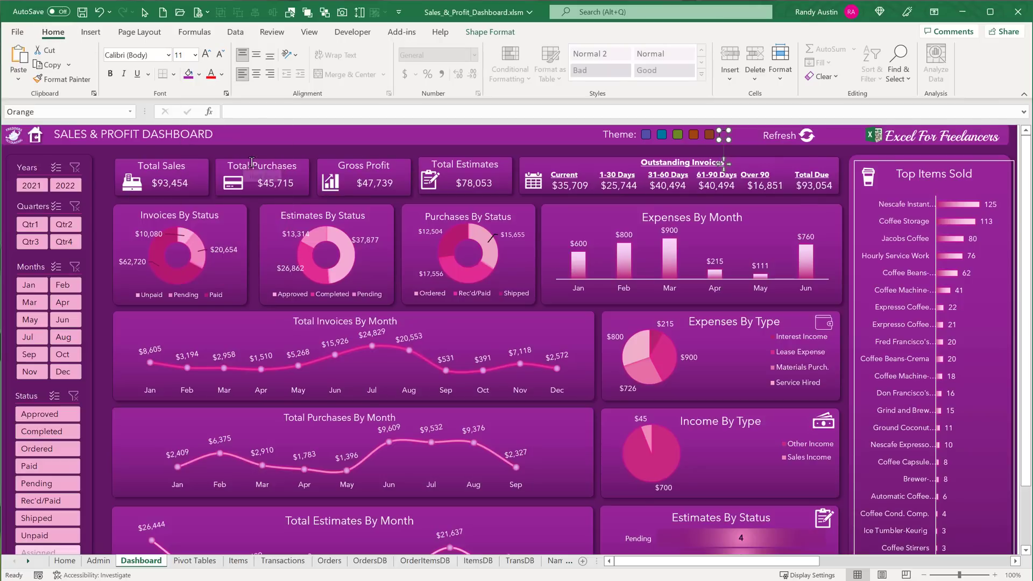
# Copy the swatch colour's hex code #962499 and apply it as a custom fill to the new theme swatch
pyautogui.click(200, 74)
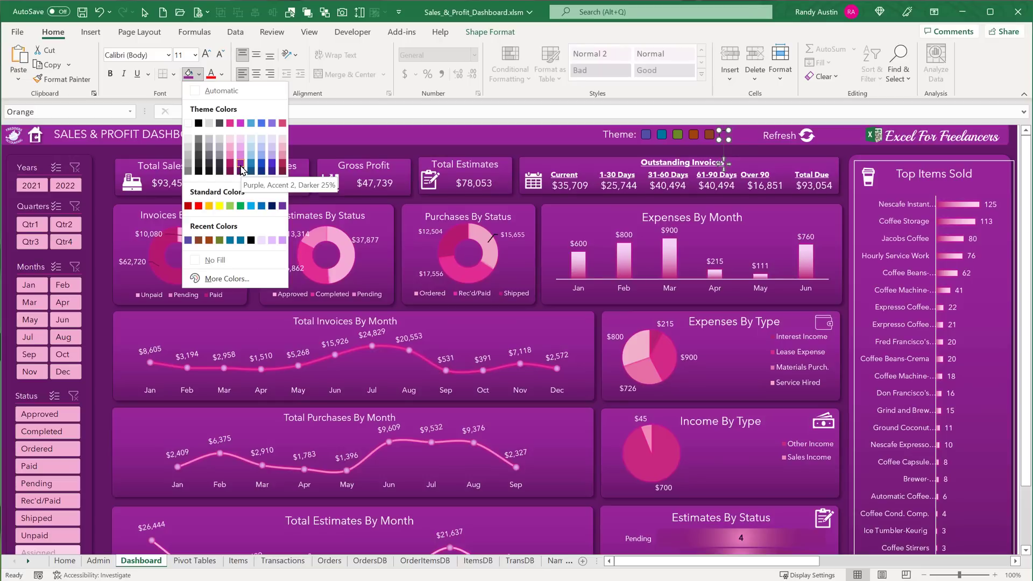
pyautogui.click(245, 282)
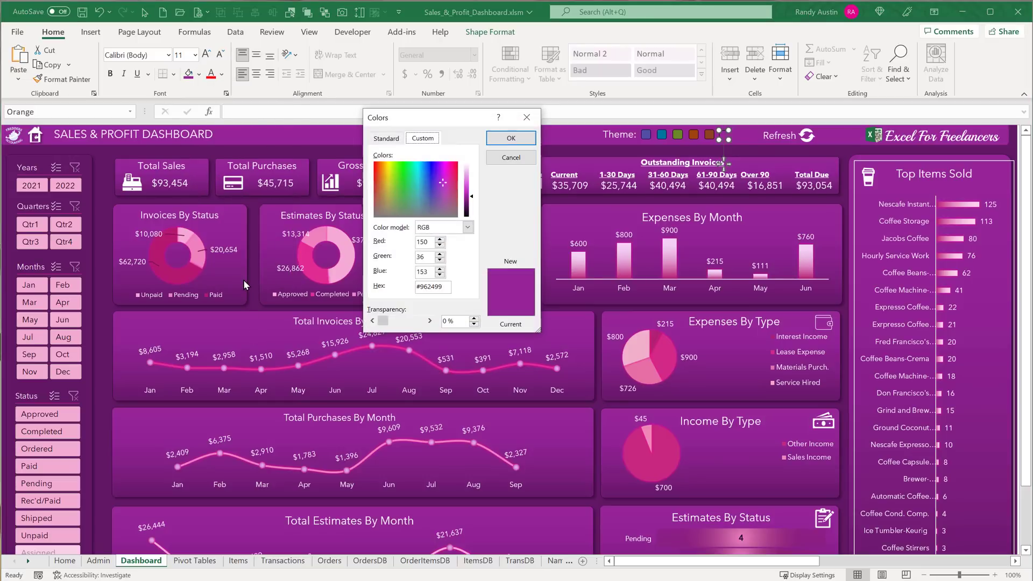
pyautogui.moveTo(445, 288); pyautogui.dragTo(385, 283)
pyautogui.hotkey('ctrl', 'c')
pyautogui.press('Tab')
pyautogui.hotkey('shift', 'Tab')
pyautogui.hotkey('ctrl', 'v')
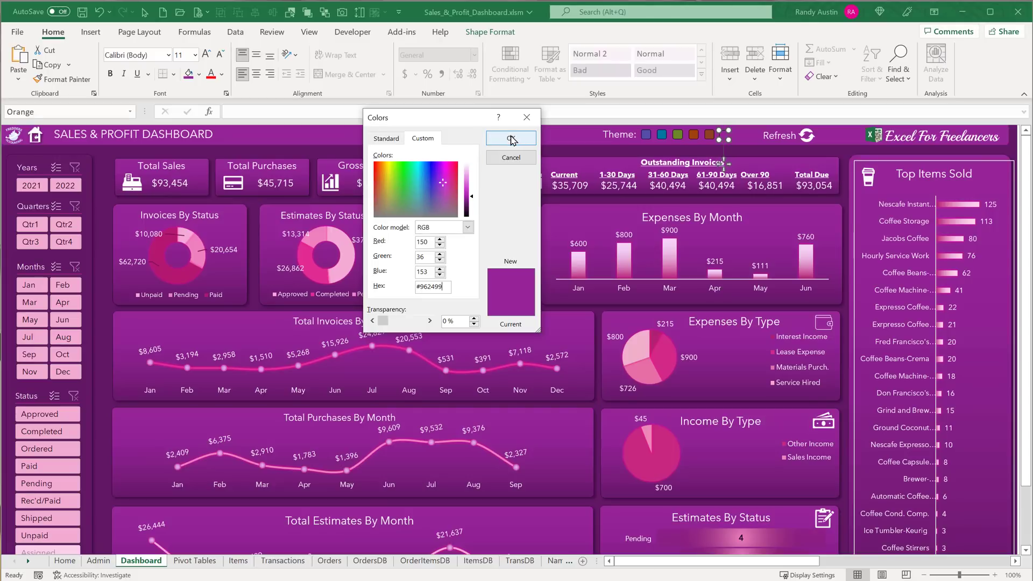
pyautogui.moveTo(443, 289); pyautogui.dragTo(393, 294)
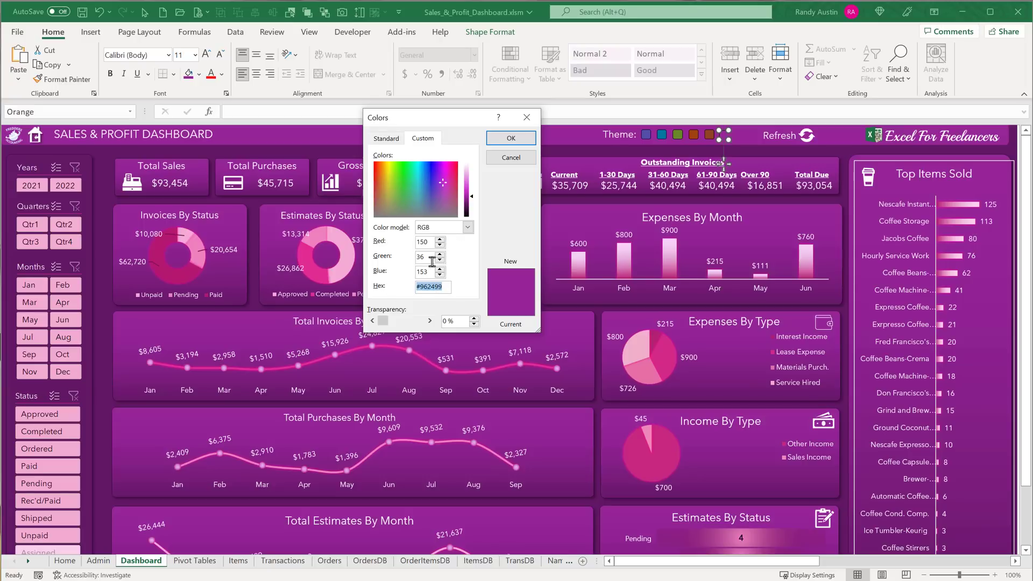
pyautogui.click(515, 141)
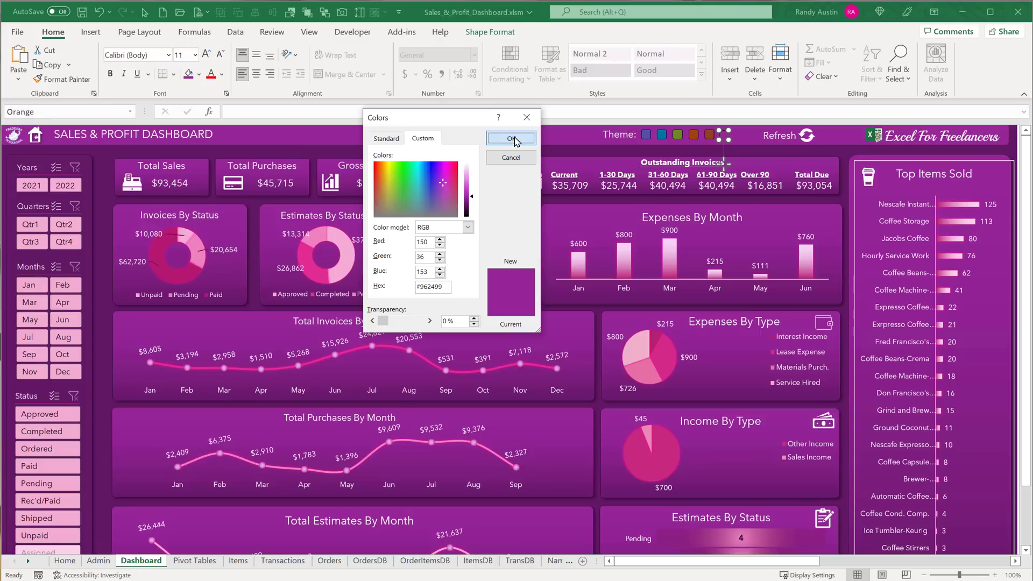
pyautogui.click(512, 139)
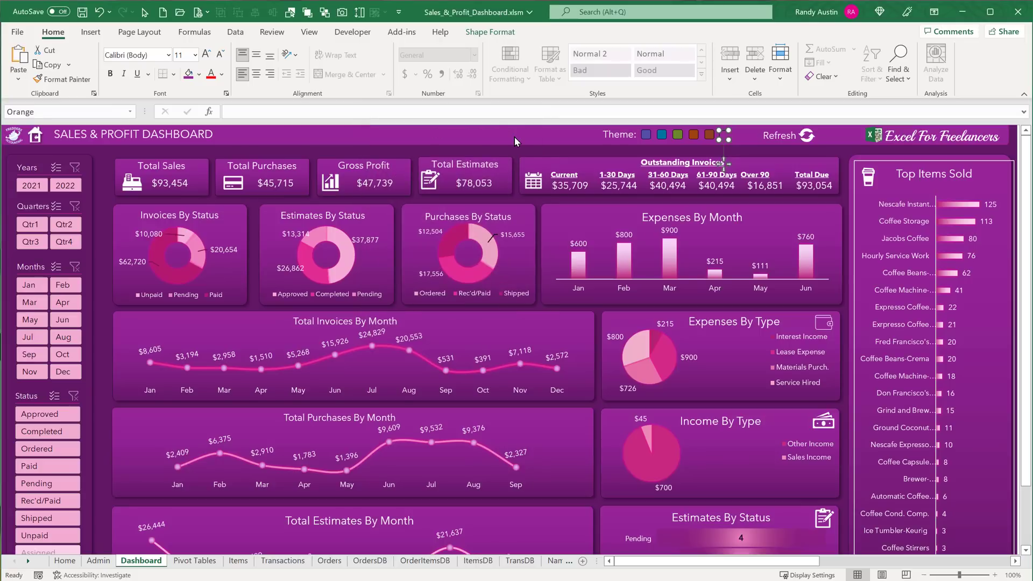
# Switch the dashboard back to the purple theme and select the new magenta swatch
pyautogui.click(648, 140)
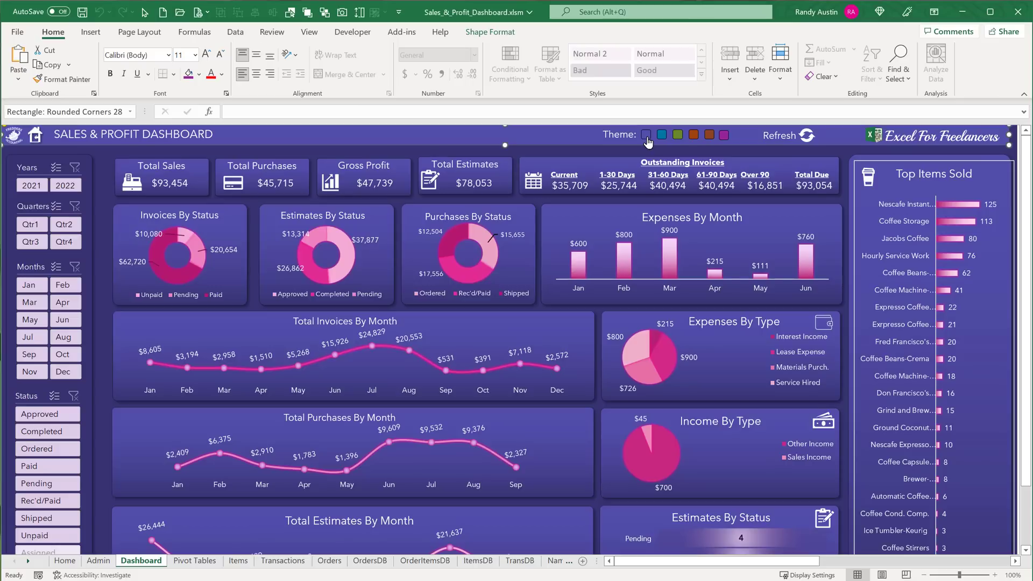
pyautogui.rightClick(725, 141)
pyautogui.press('Escape')
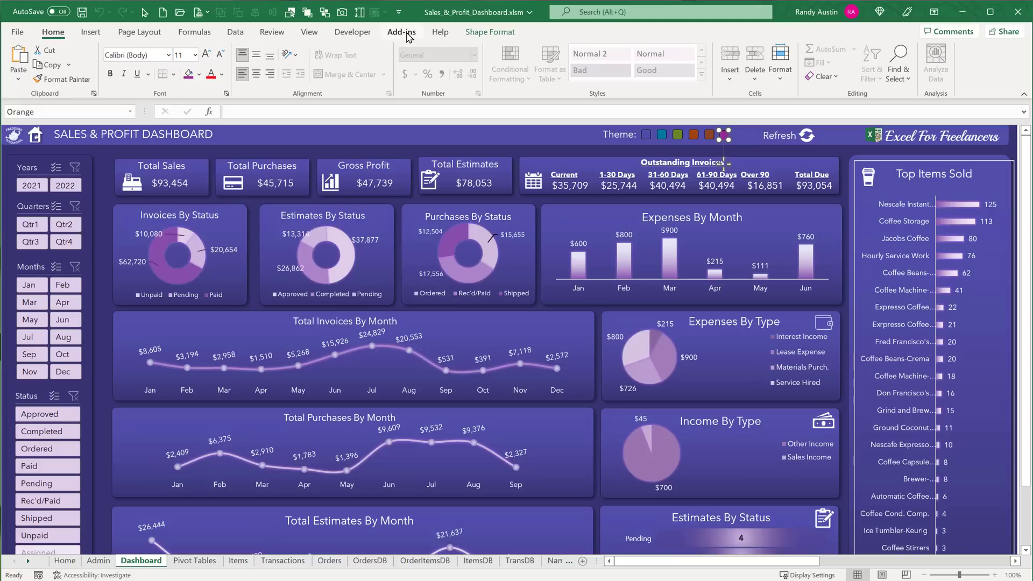
# Apply the Red Violet theme colours to the workbook and rename the new swatch shape as Red Violet
pyautogui.click(140, 32)
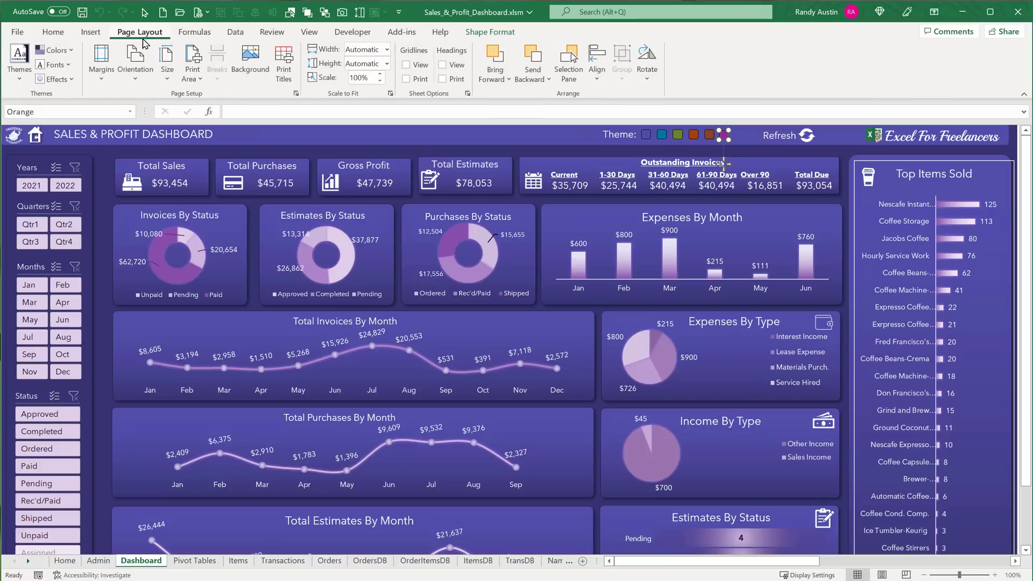
pyautogui.click(72, 50)
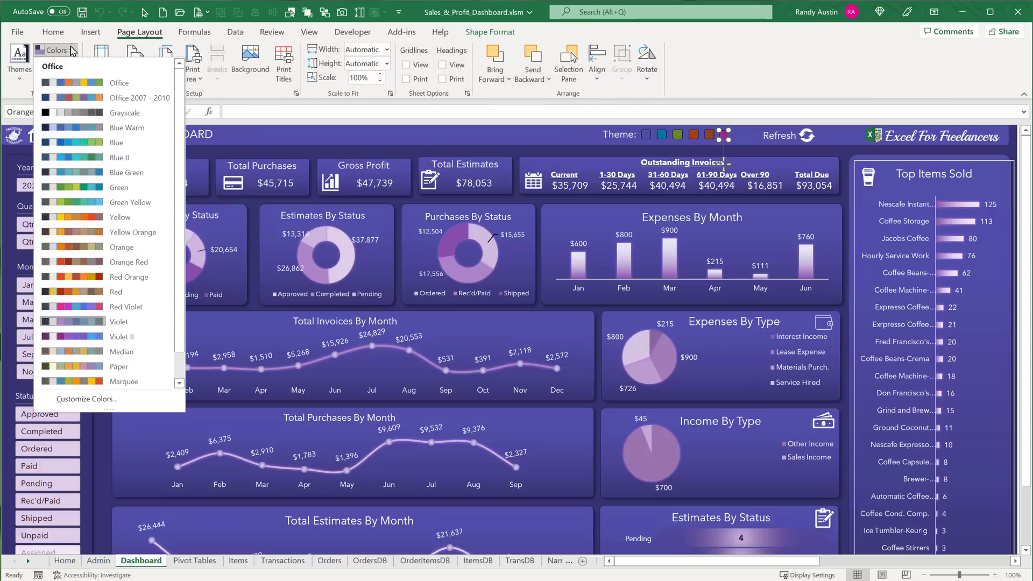
pyautogui.click(152, 308)
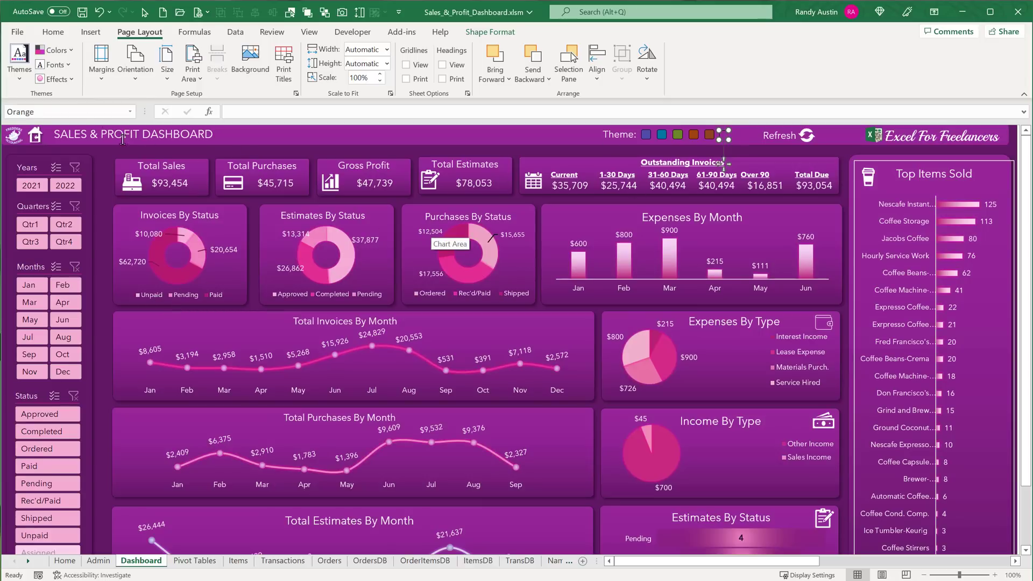
pyautogui.click(59, 111)
pyautogui.write('Red Violet')
pyautogui.press('Return')
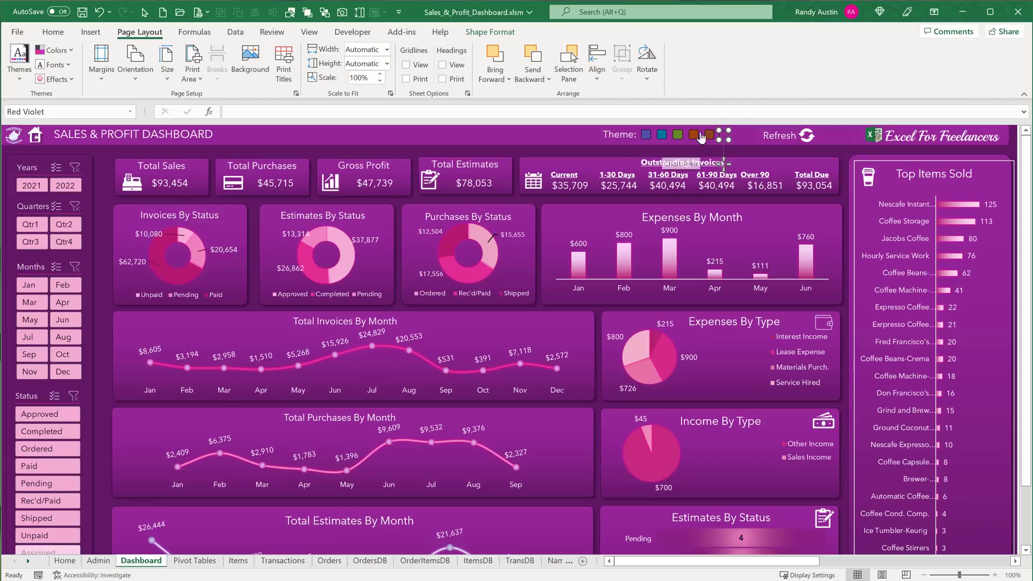
# Test the theme swatches by switching the dashboard between magenta and orange, followed by green, blue and purple
pyautogui.click(729, 141)
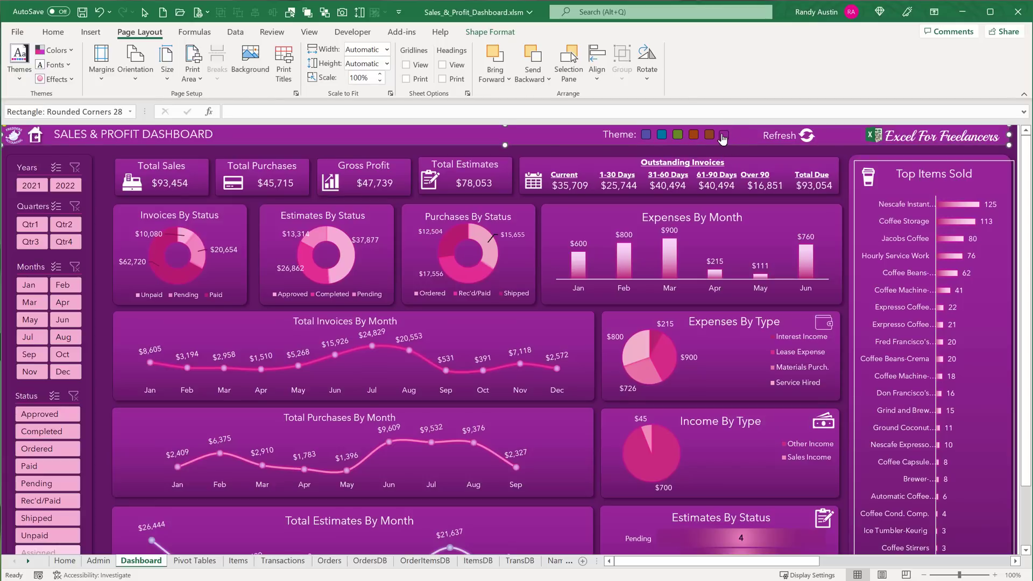
pyautogui.click(710, 135)
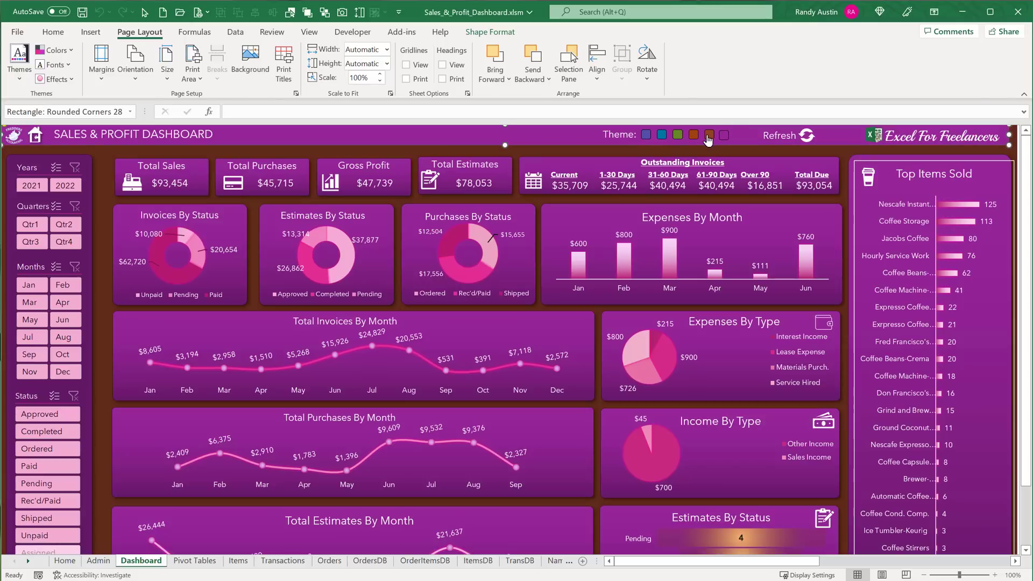
pyautogui.click(710, 135)
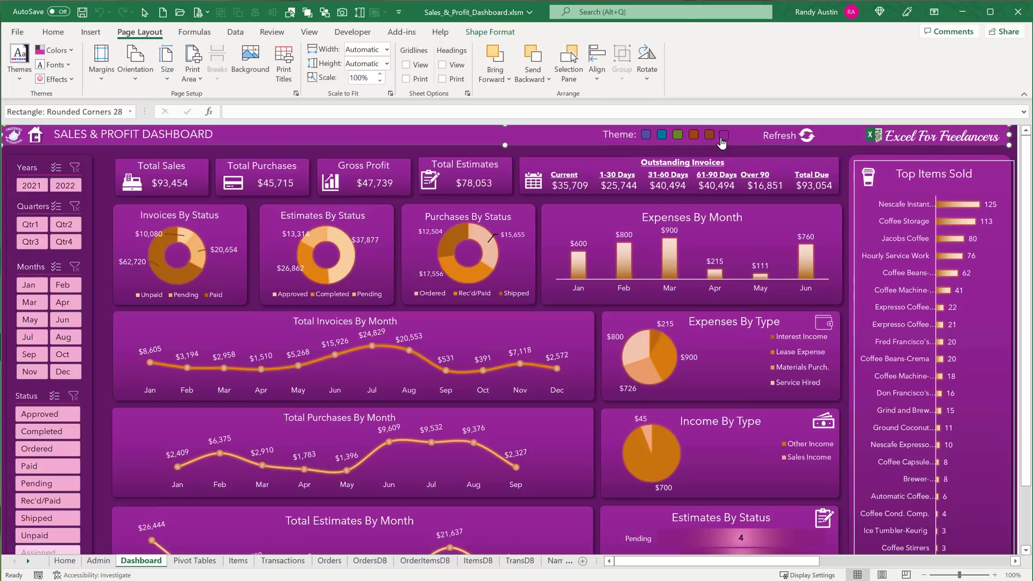
pyautogui.click(709, 138)
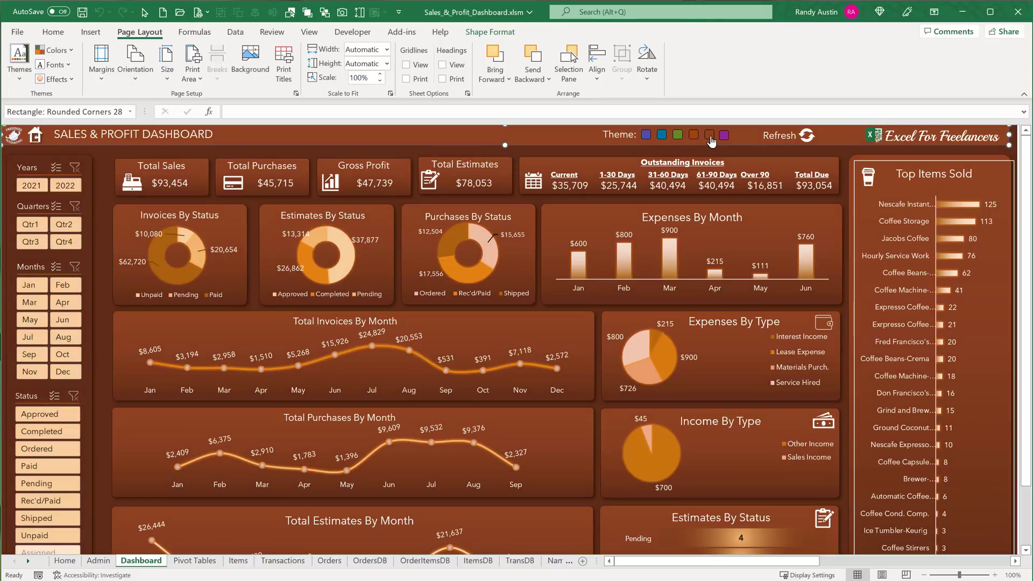
pyautogui.click(723, 135)
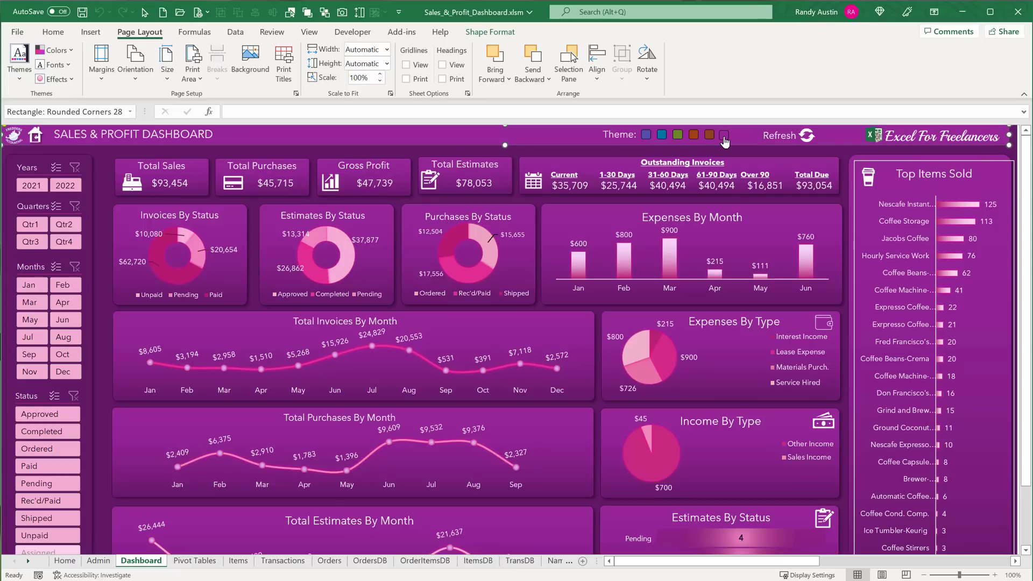
pyautogui.click(712, 139)
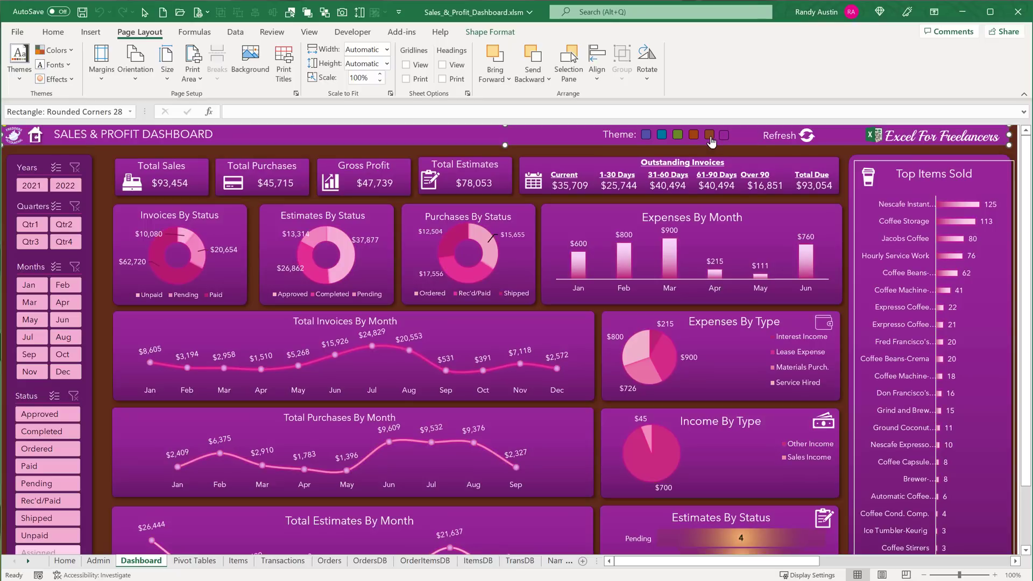
pyautogui.click(678, 139)
pyautogui.click(662, 136)
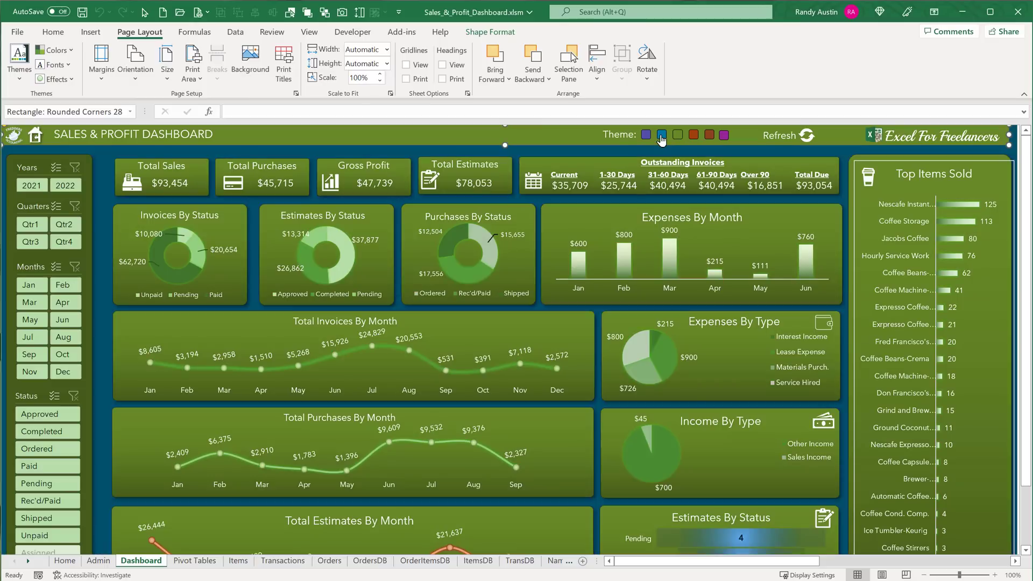
pyautogui.click(646, 135)
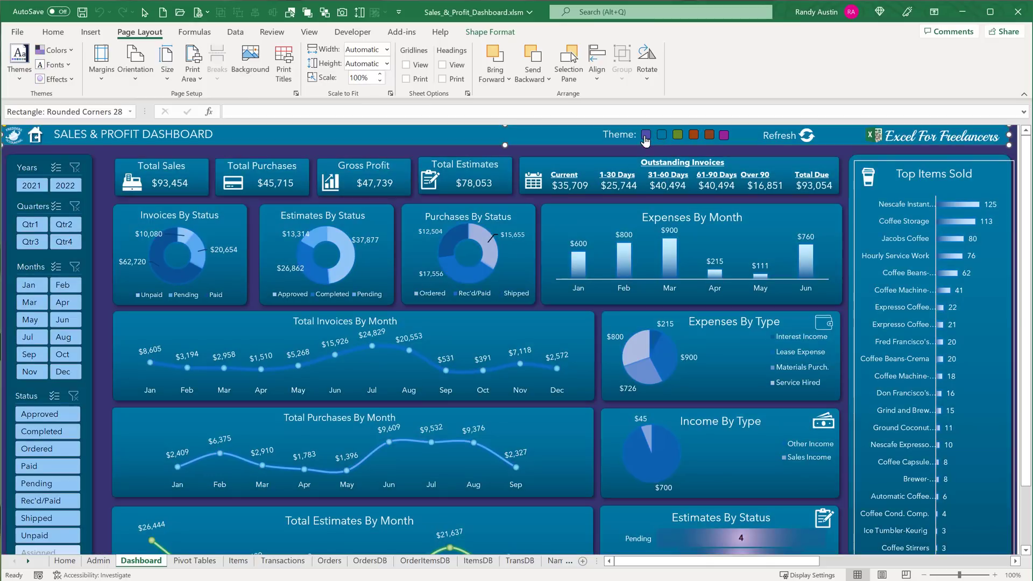
# Select all six theme swatches together, from the new magenta one to the purple one
pyautogui.keyDown('ctrl'); pyautogui.click(724, 136); pyautogui.keyUp('ctrl')
pyautogui.keyDown('ctrl'); pyautogui.click(710, 137); pyautogui.keyUp('ctrl')
pyautogui.keyDown('ctrl'); pyautogui.click(693, 137); pyautogui.keyUp('ctrl')
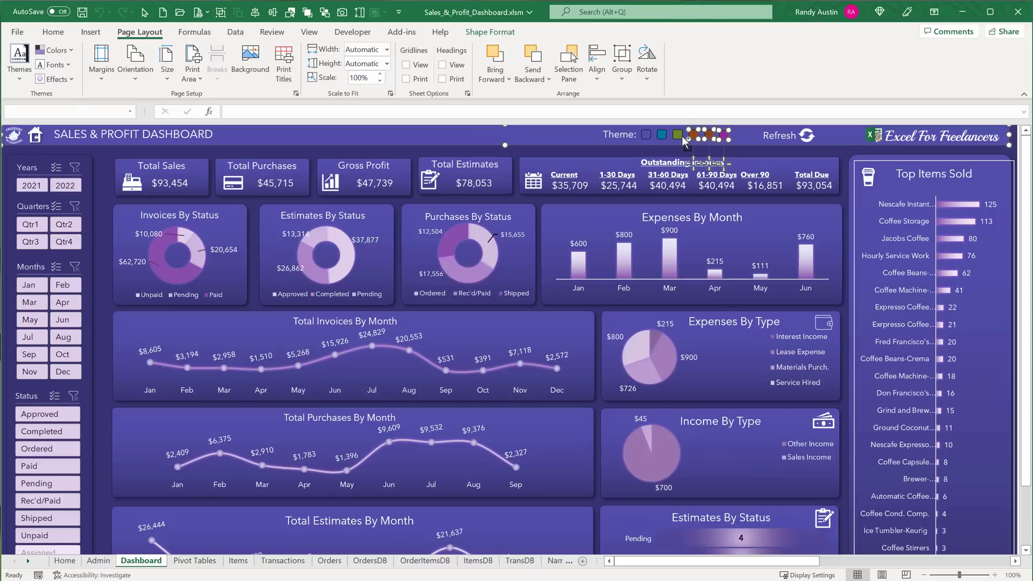
pyautogui.keyDown('ctrl'); pyautogui.click(678, 136); pyautogui.keyUp('ctrl')
pyautogui.keyDown('ctrl'); pyautogui.click(661, 137); pyautogui.keyUp('ctrl')
pyautogui.keyDown('ctrl'); pyautogui.click(647, 135); pyautogui.keyUp('ctrl')
pyautogui.click(272, 13)
pyautogui.click(478, 36)
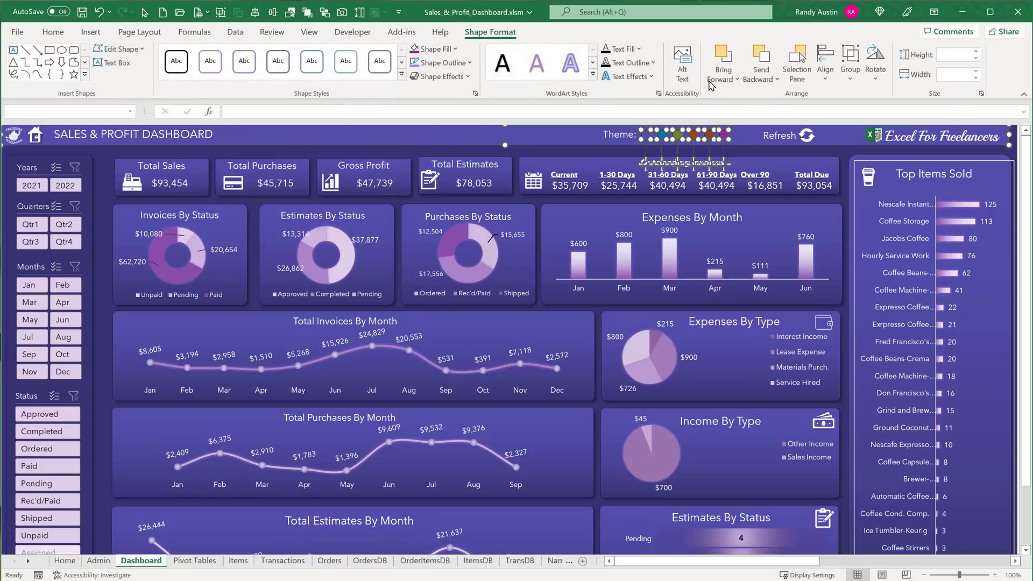
# Try to distribute the selected shapes horizontally and undo the change
pyautogui.click(825, 62)
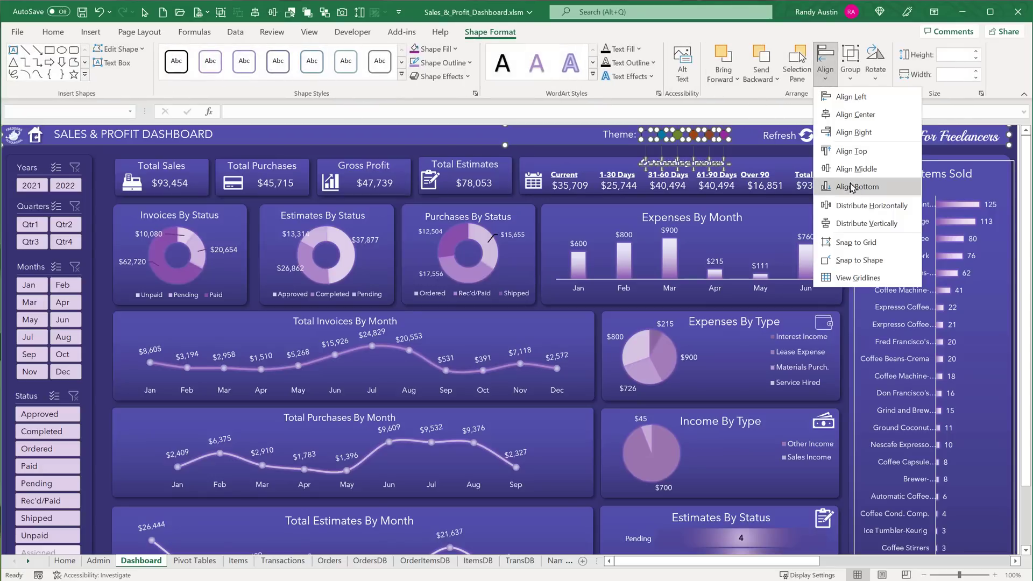
pyautogui.click(868, 213)
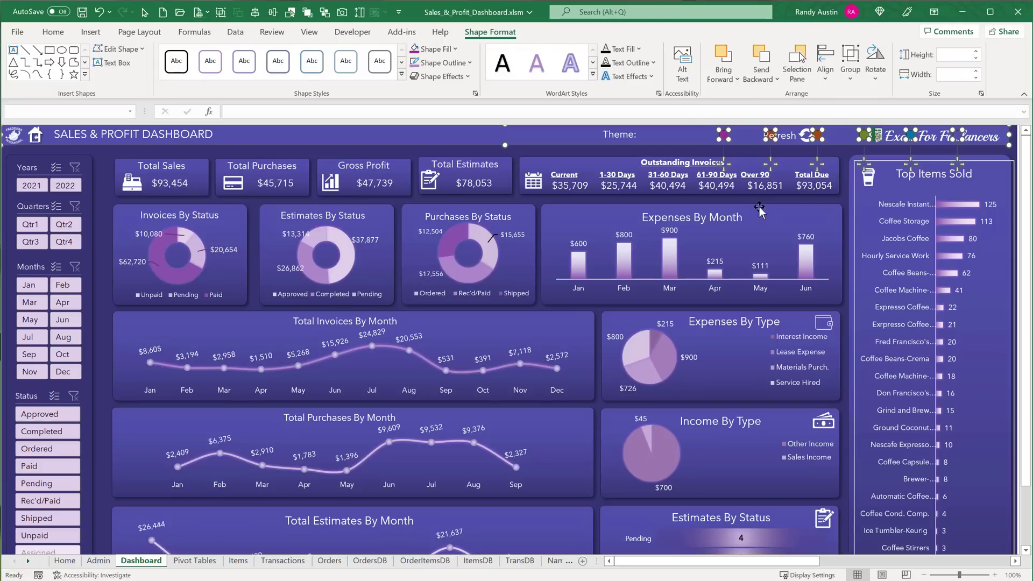
pyautogui.hotkey('ctrl', 'z')
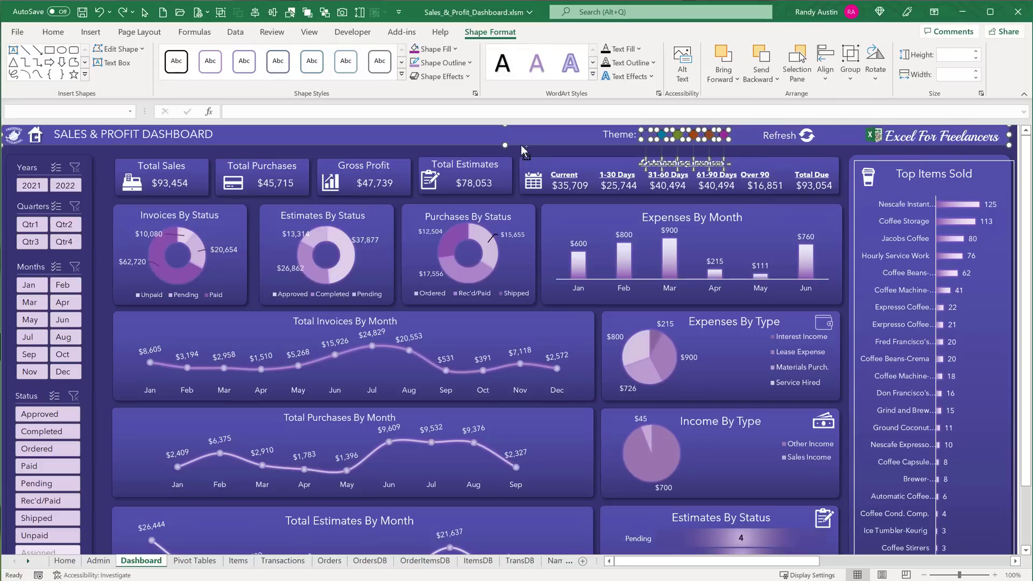
# Distribute only the six theme swatches horizontally and deselect them
pyautogui.click(829, 86)
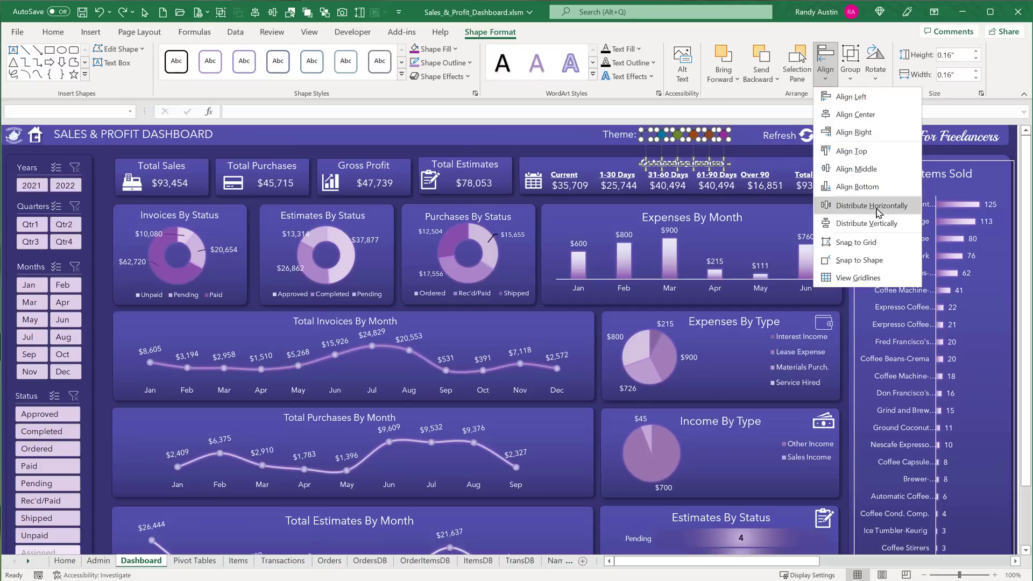
pyautogui.click(877, 207)
pyautogui.click(556, 153)
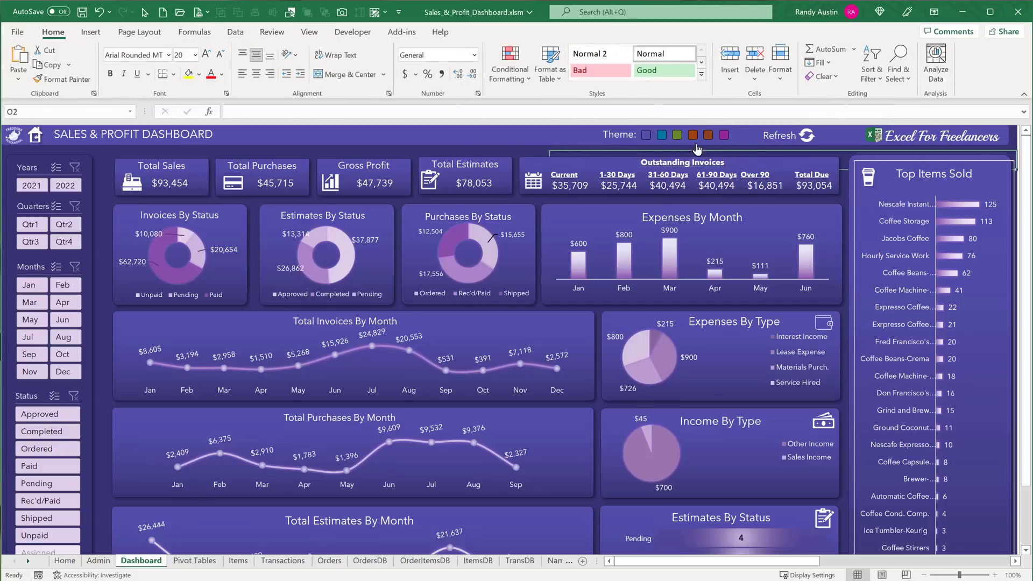
# Try the respaced swatches by switching the dashboard to the magenta, red-orange and blue themes
pyautogui.click(722, 137)
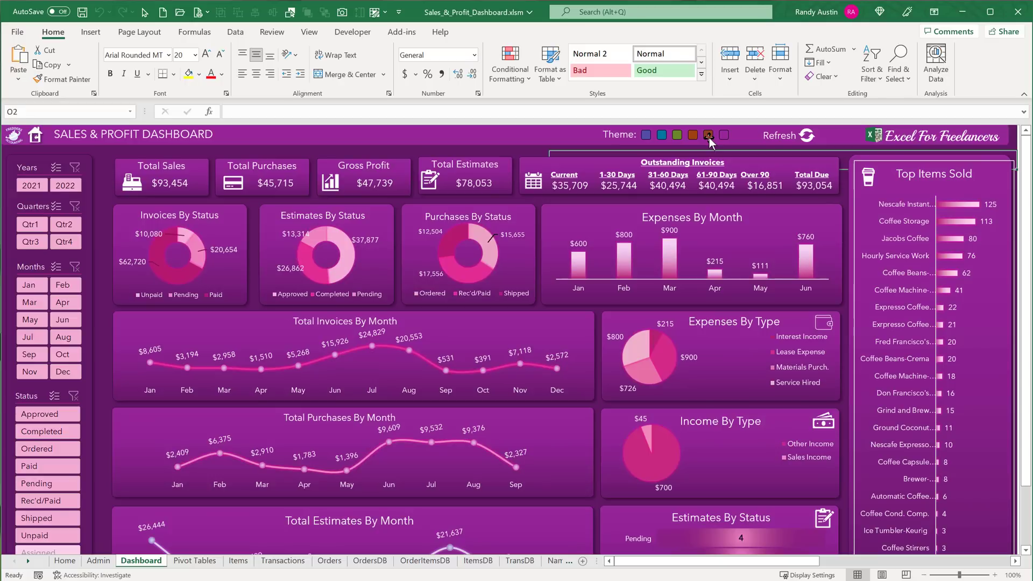
pyautogui.click(694, 136)
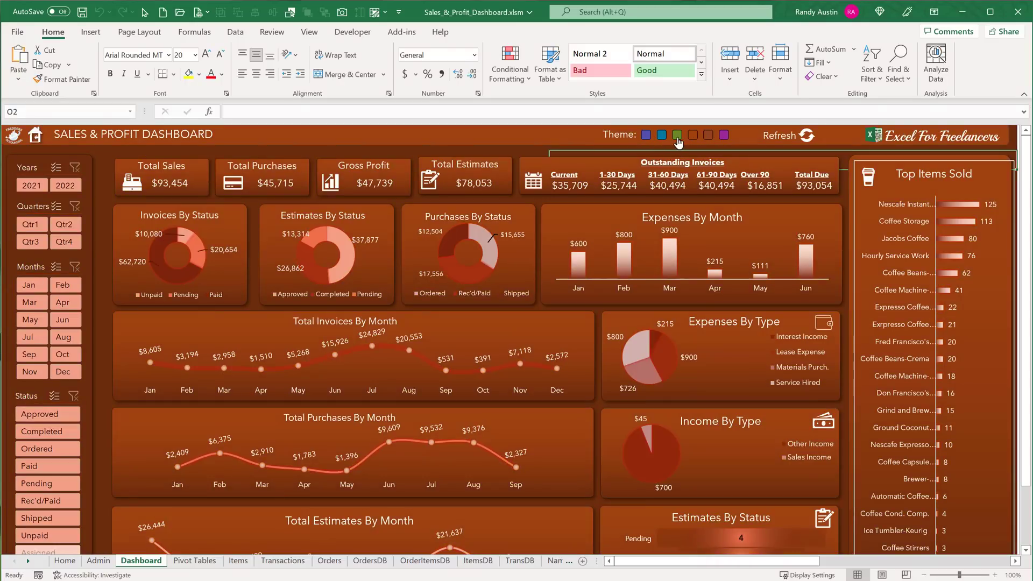
pyautogui.click(663, 138)
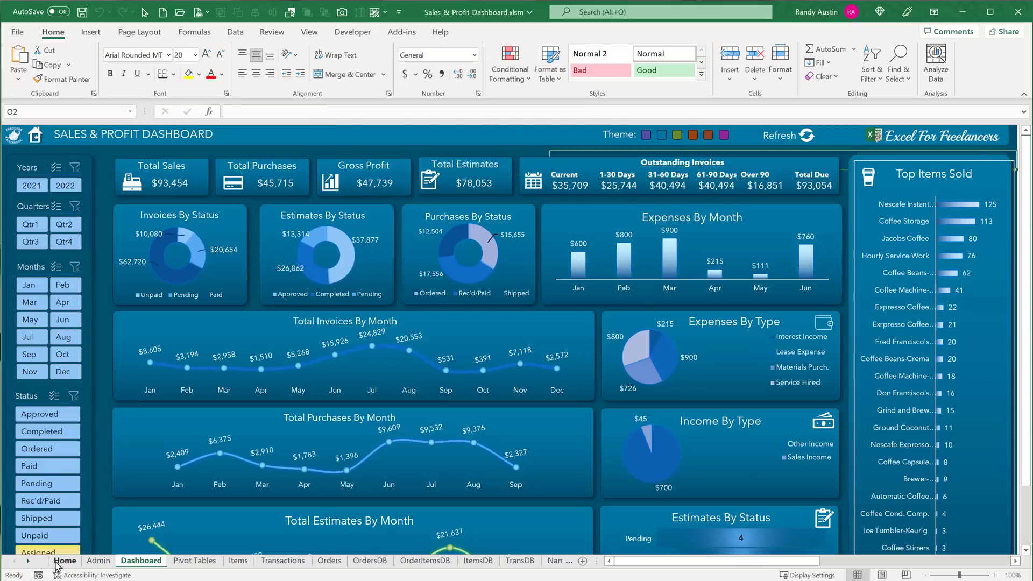
# Record a macro named Macro2 in this workbook that applies the Blue Green theme colours, and stop recording
pyautogui.click(38, 575)
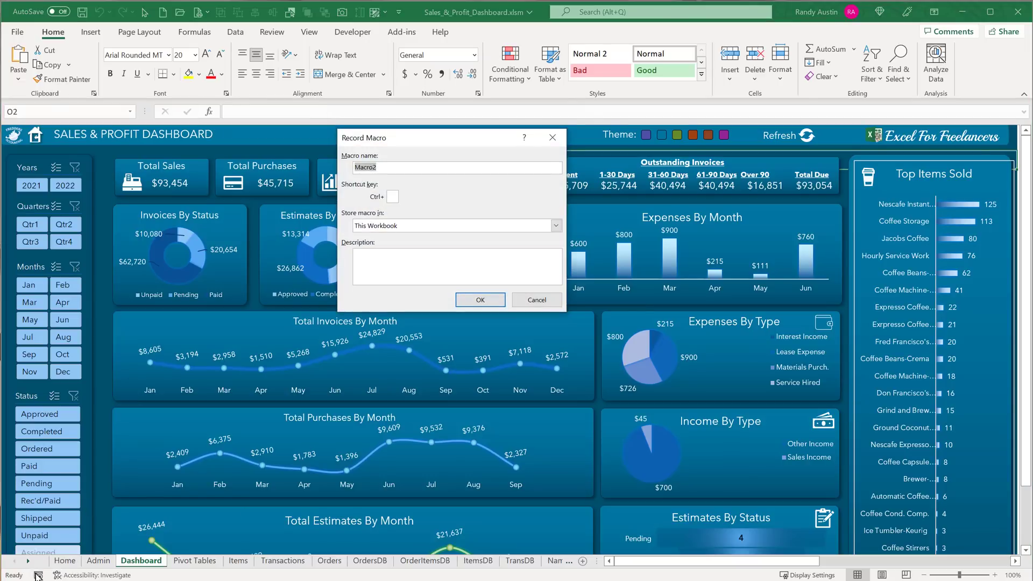
pyautogui.click(480, 300)
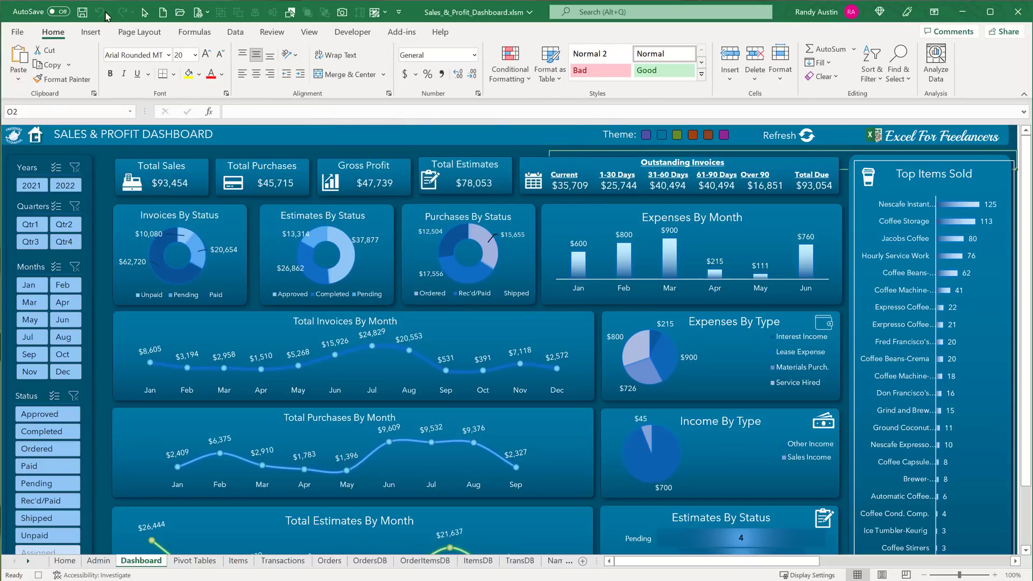
pyautogui.click(141, 32)
pyautogui.click(72, 52)
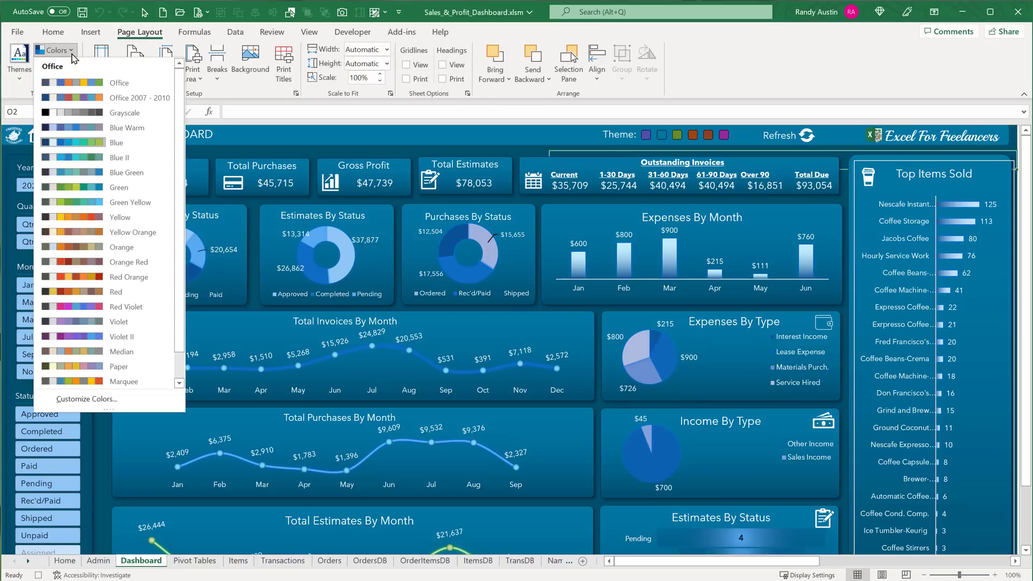
pyautogui.click(110, 172)
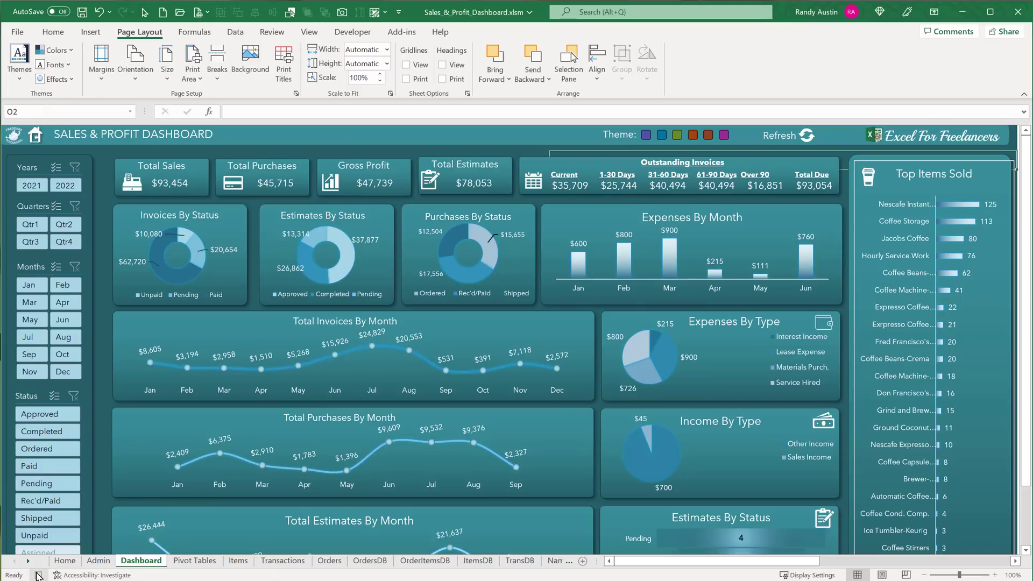
pyautogui.click(39, 575)
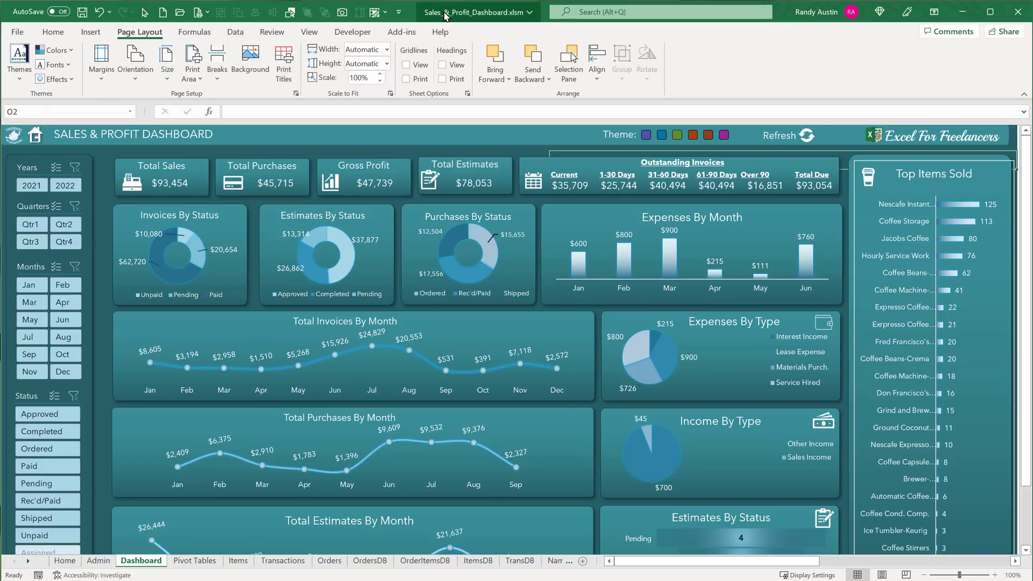
# Open the recorded Macro2 code in Module1 of the Visual Basic editor and examine the Blue Green theme file name
pyautogui.click(352, 32)
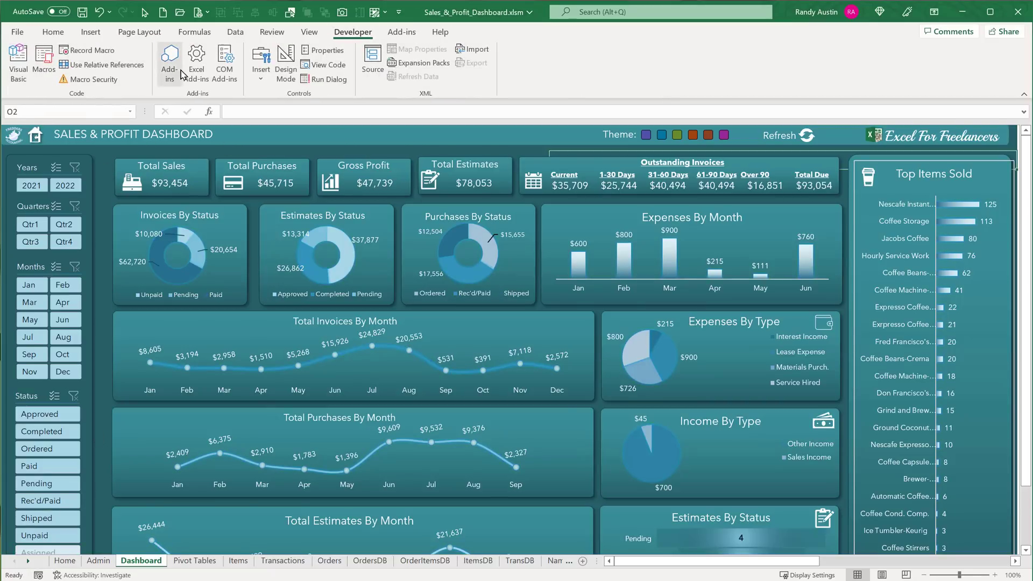
pyautogui.click(18, 63)
pyautogui.click(122, 326)
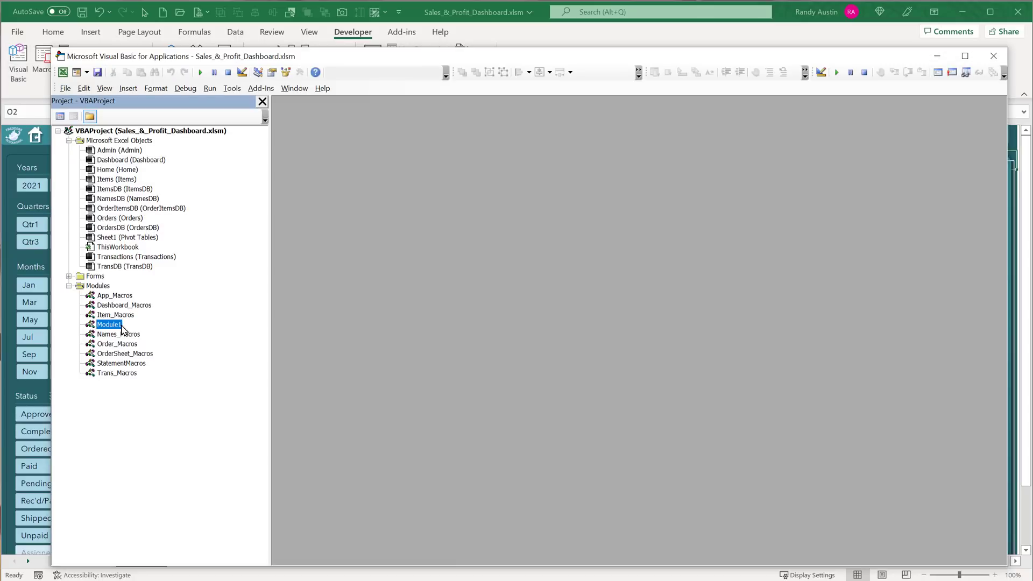
pyautogui.doubleClick(117, 327)
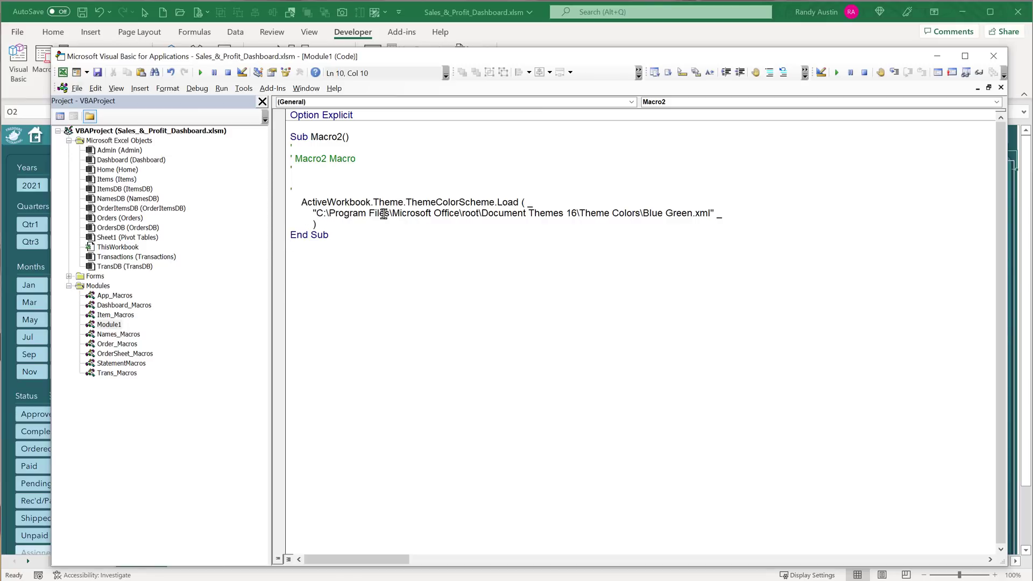
pyautogui.moveTo(694, 213); pyautogui.dragTo(644, 213)
pyautogui.click(669, 248)
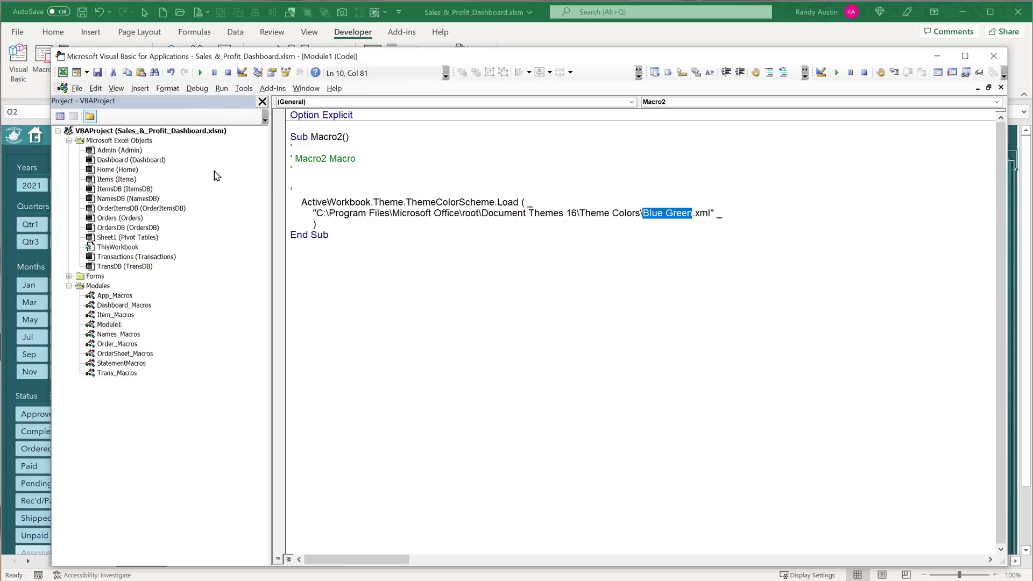
# Open the SetThemeColor macro assigned to the first (violet) theme swatch on the Dashboard for editing
pyautogui.click(28, 165)
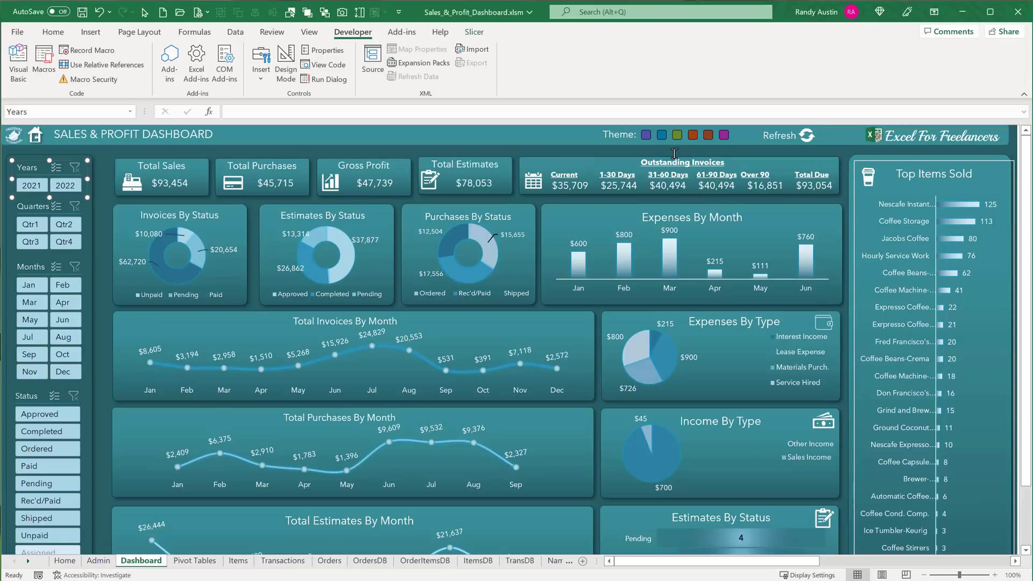
pyautogui.rightClick(646, 135)
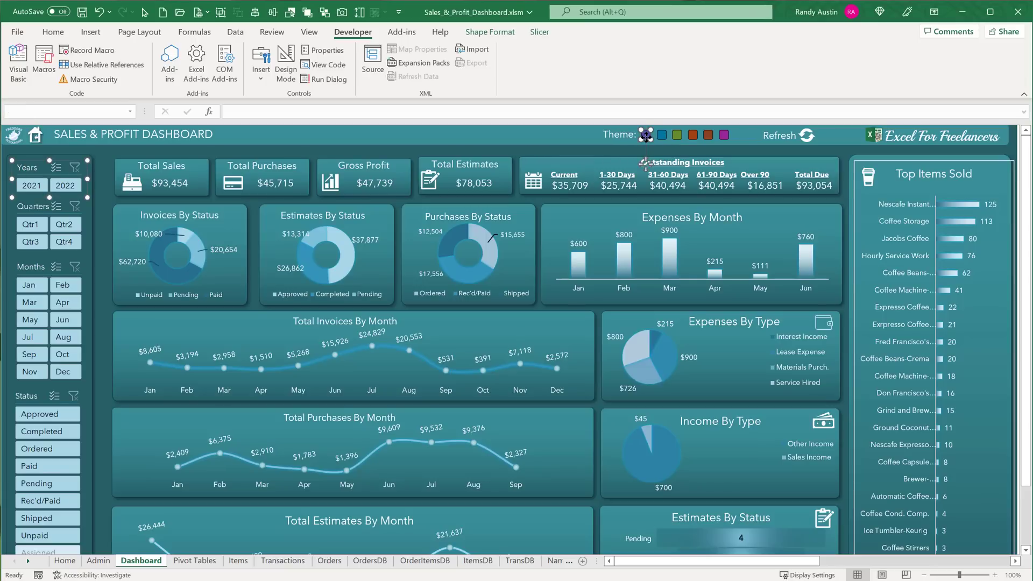
pyautogui.click(694, 336)
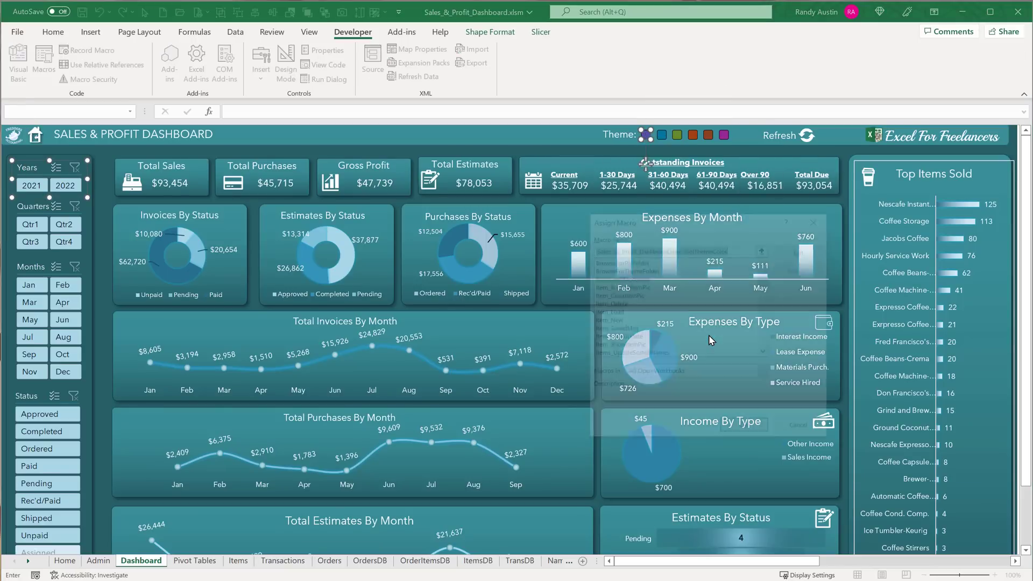
pyautogui.moveTo(714, 216); pyautogui.dragTo(532, 181)
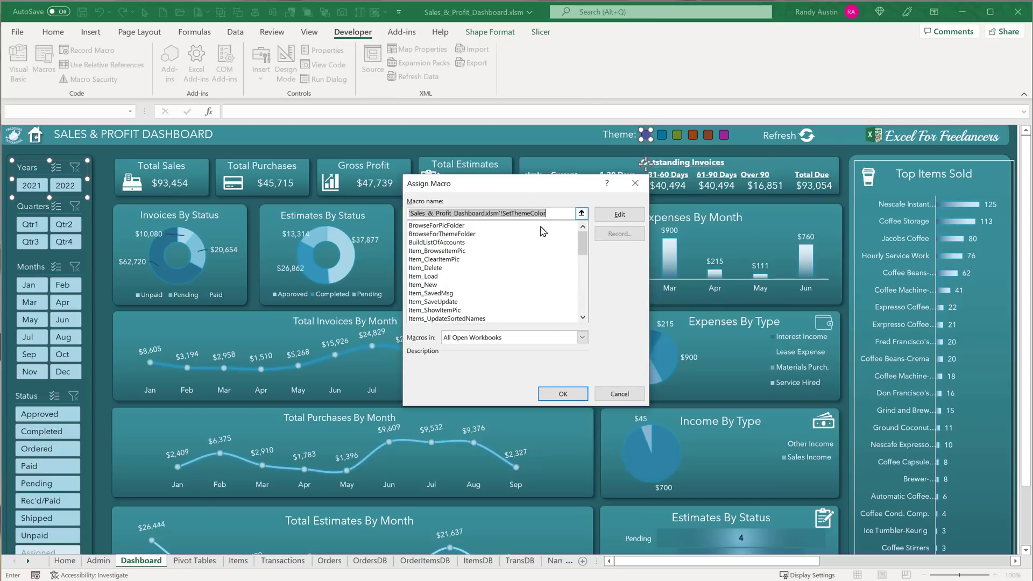
pyautogui.click(564, 212)
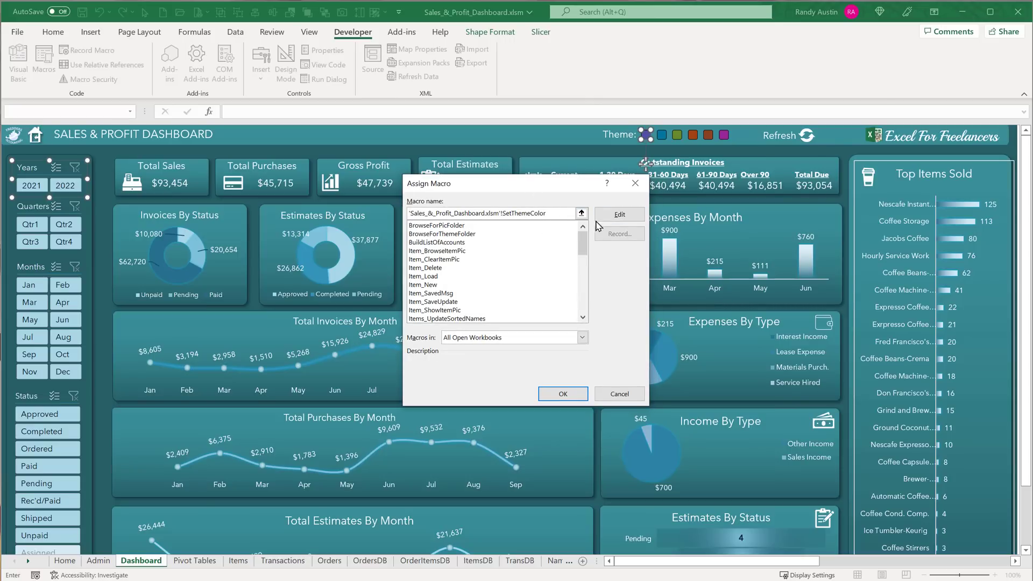
pyautogui.click(619, 214)
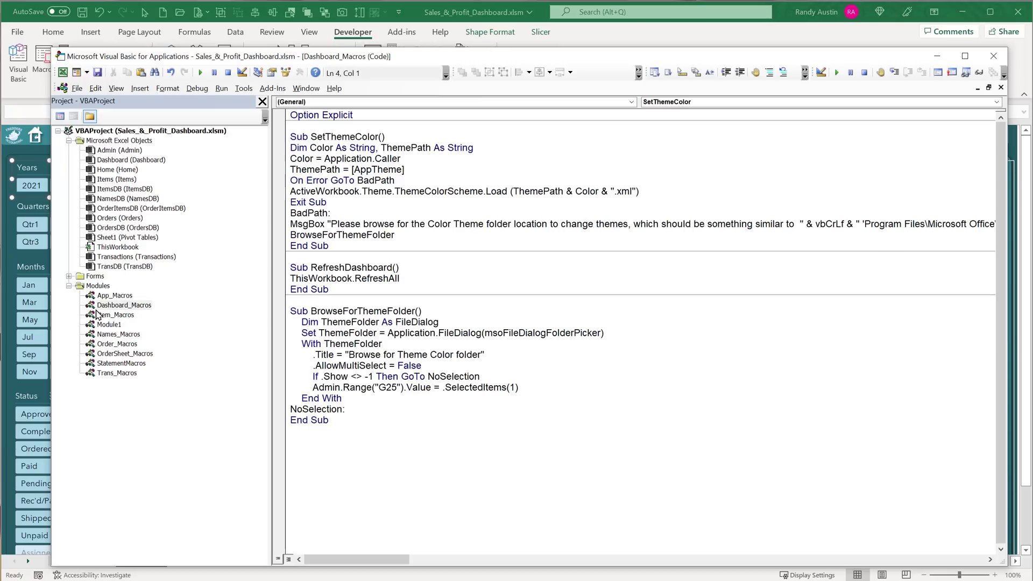
# Examine the SetThemeColor code in Dashboard_Macros, focusing on the Color and ThemePath string variable declarations
pyautogui.click(100, 306)
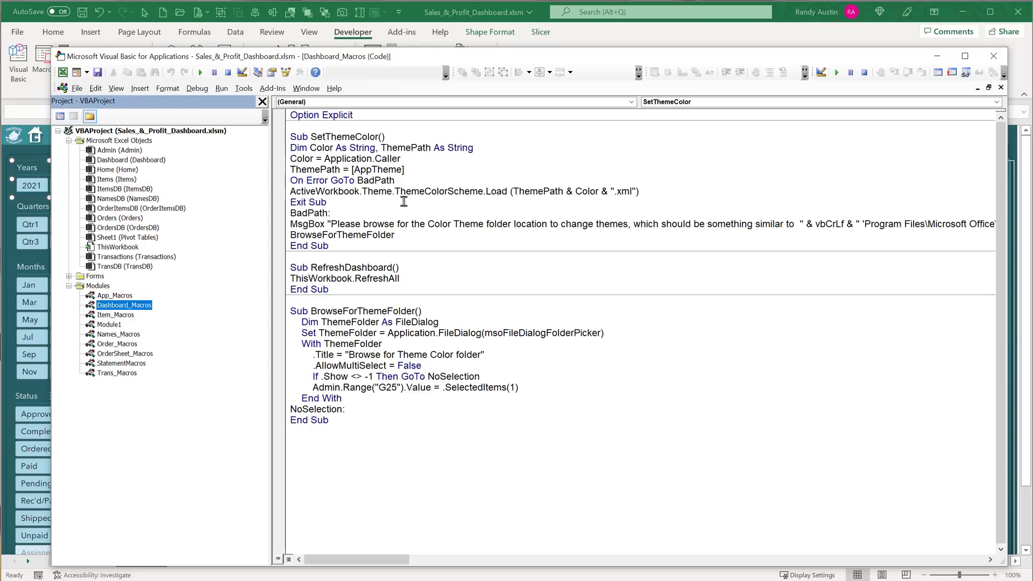
pyautogui.moveTo(395, 419); pyautogui.dragTo(274, 121)
pyautogui.click(582, 248)
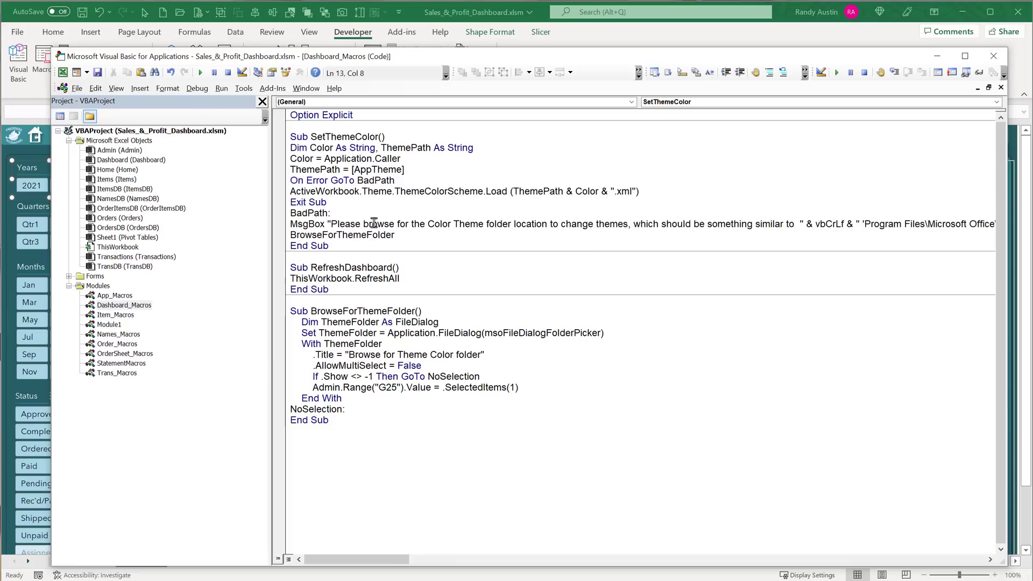
pyautogui.moveTo(378, 136); pyautogui.dragTo(310, 148)
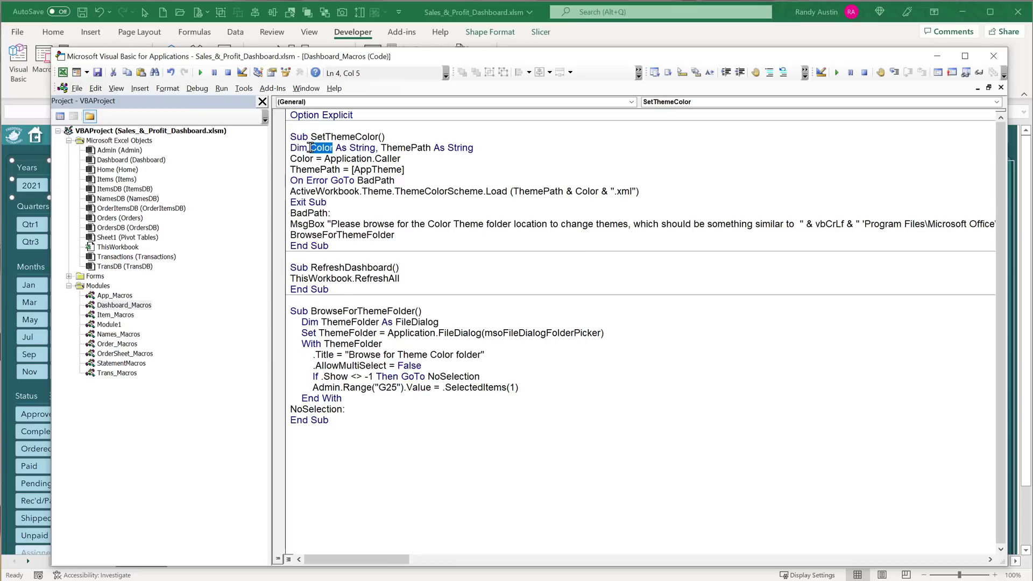
pyautogui.moveTo(381, 148); pyautogui.dragTo(500, 149)
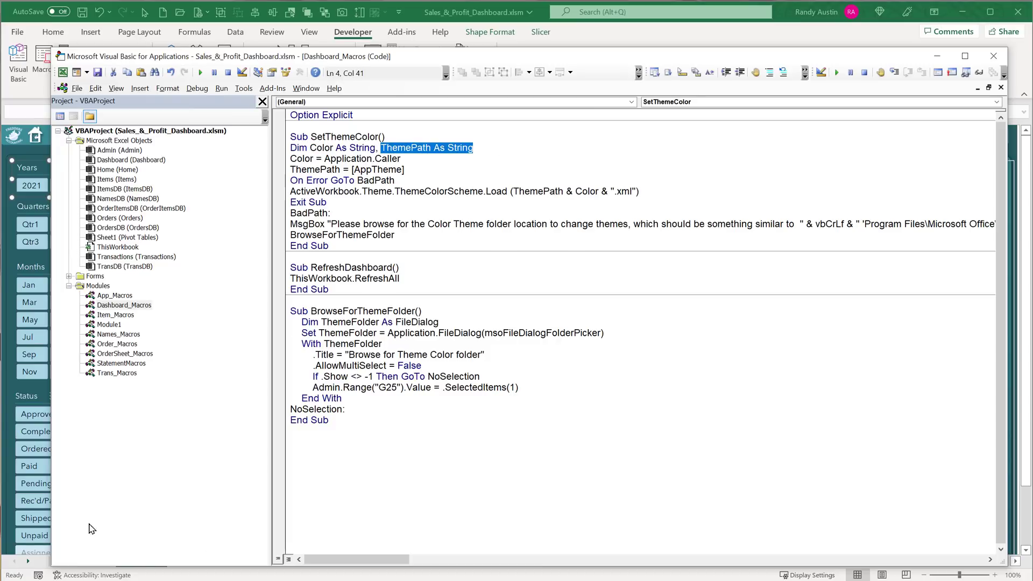
# Examine the full theme file path and its folder part in the recorded Macro2 code in Module1
pyautogui.doubleClick(109, 324)
pyautogui.click(404, 258)
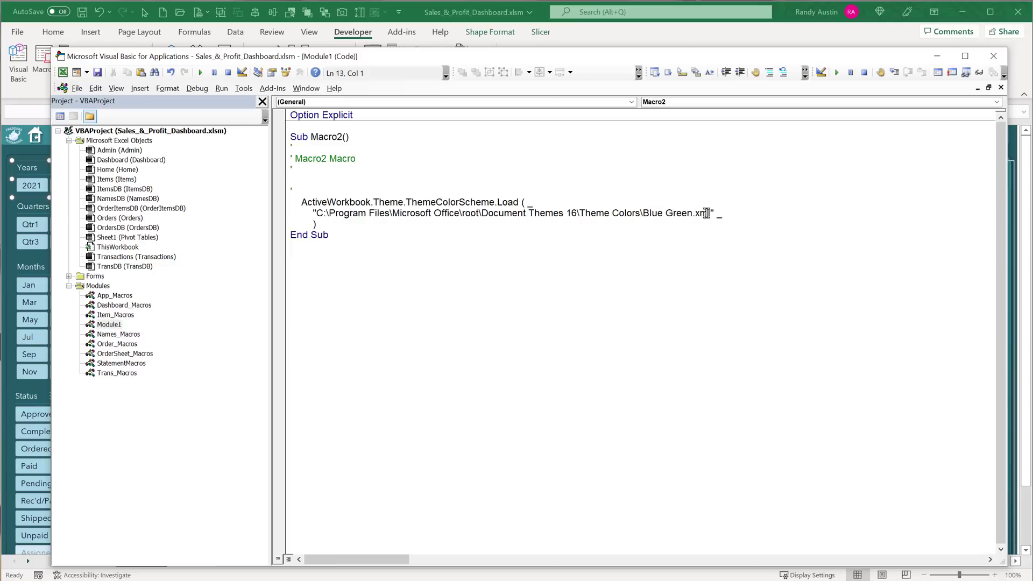
pyautogui.moveTo(709, 214); pyautogui.dragTo(318, 214)
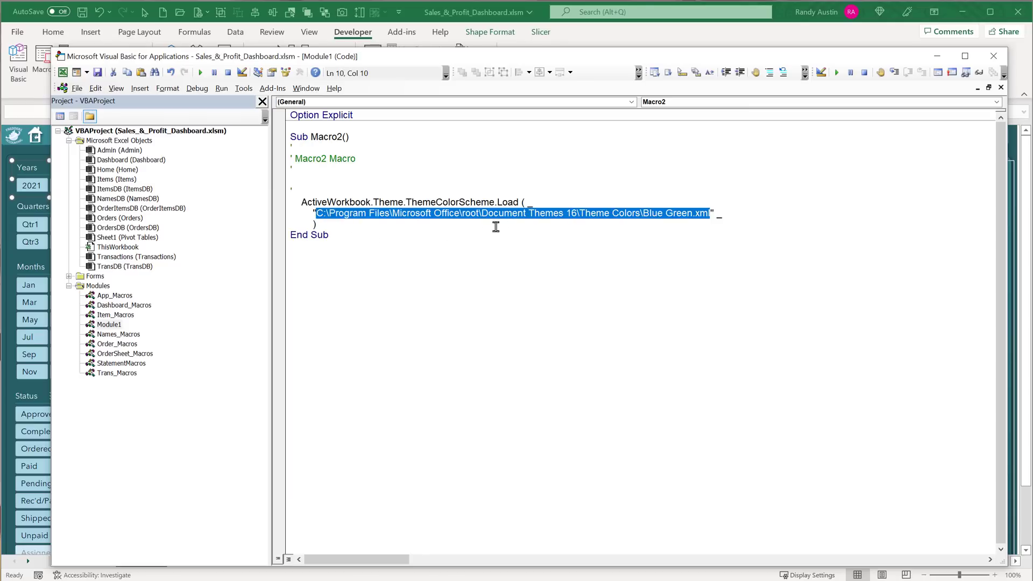
pyautogui.click(531, 241)
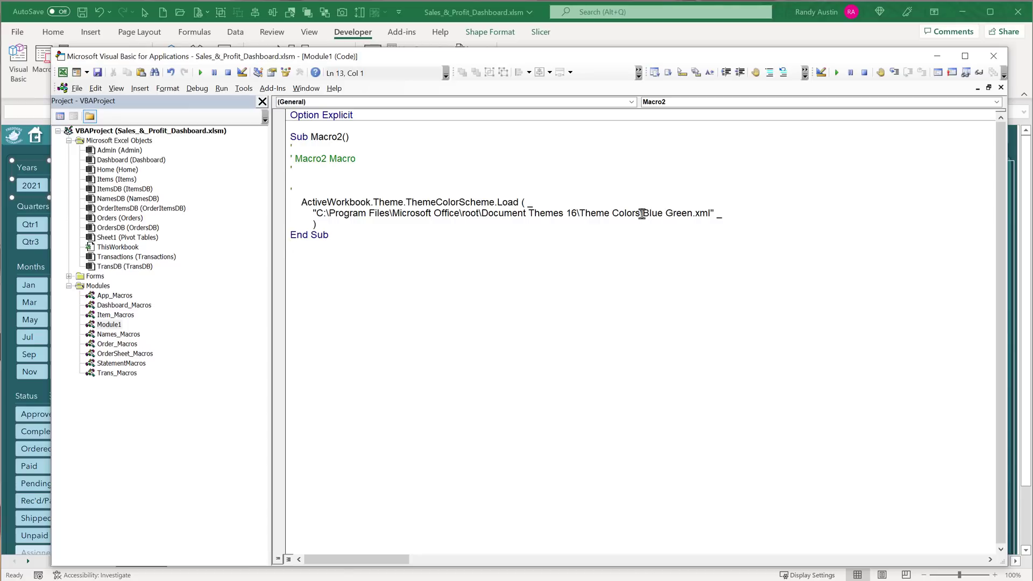
pyautogui.moveTo(640, 213); pyautogui.dragTo(320, 212)
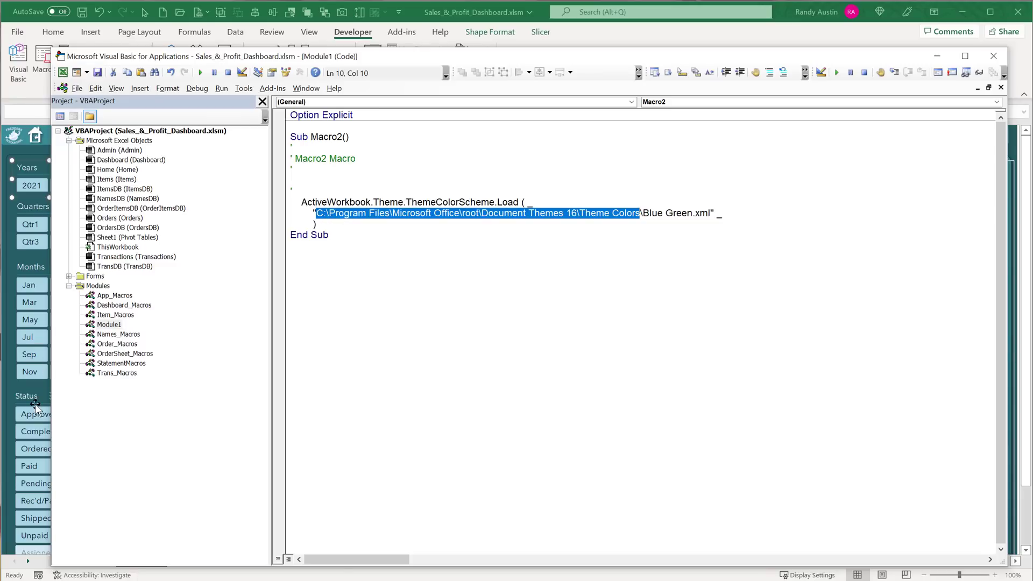
# Remove the trailing backslash from the Theme Location path in cell G25 of the Admin sheet
pyautogui.hotkey('alt', 'F11')
pyautogui.click(98, 560)
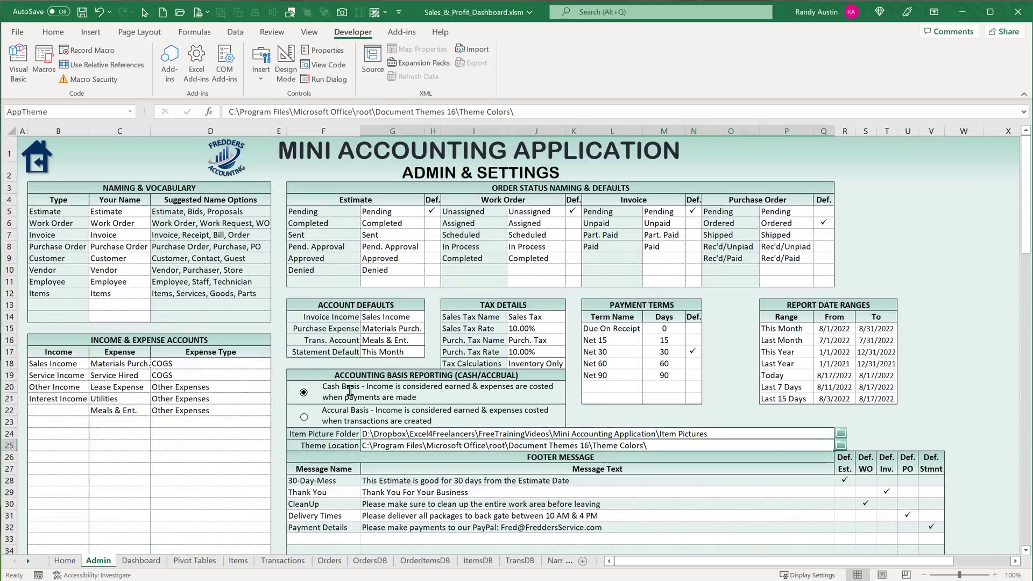
pyautogui.click(322, 445)
pyautogui.click(396, 446)
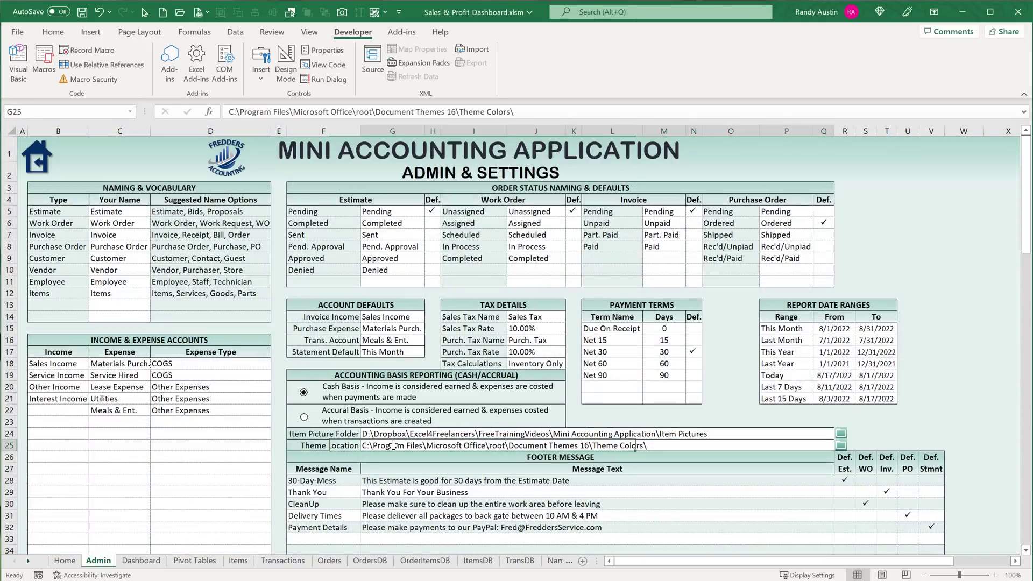
pyautogui.doubleClick(666, 446)
pyautogui.press('BackSpace')
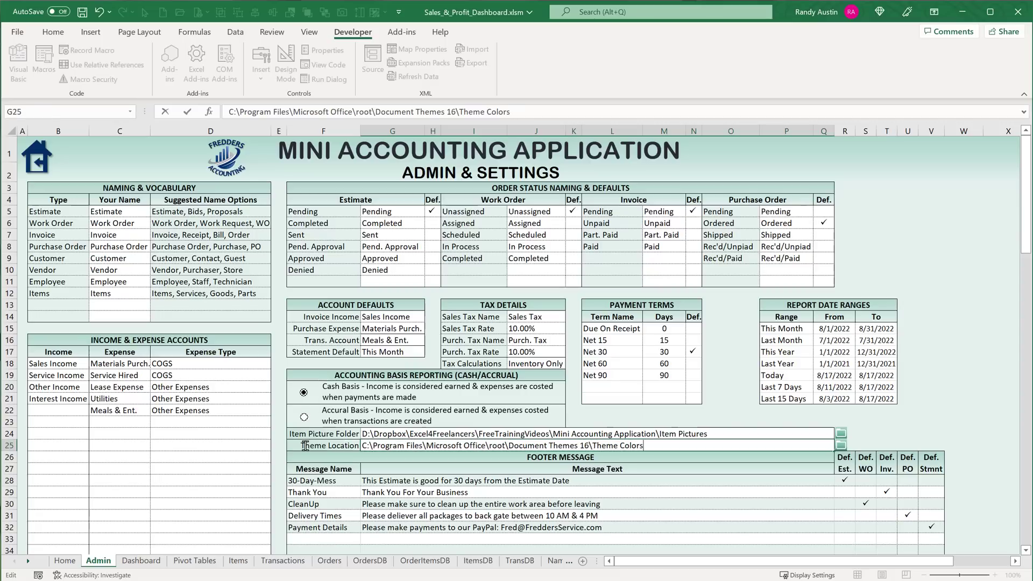
pyautogui.click(703, 469)
pyautogui.click(673, 442)
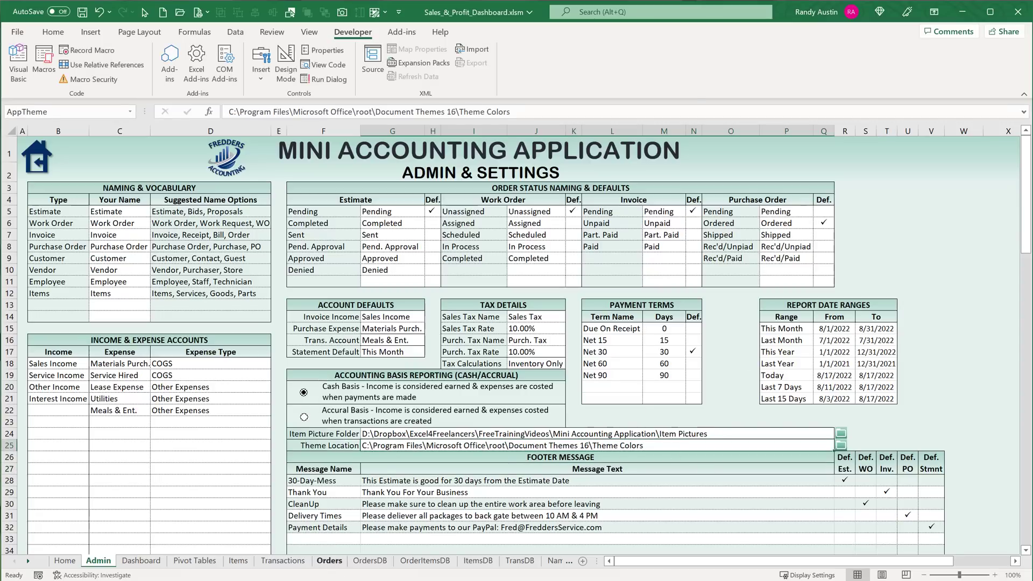
# Compare the folder path in Module1's Macro2 code, focusing on the Theme Colors folder before the file name
pyautogui.hotkey('alt', 'F11')
pyautogui.click(404, 388)
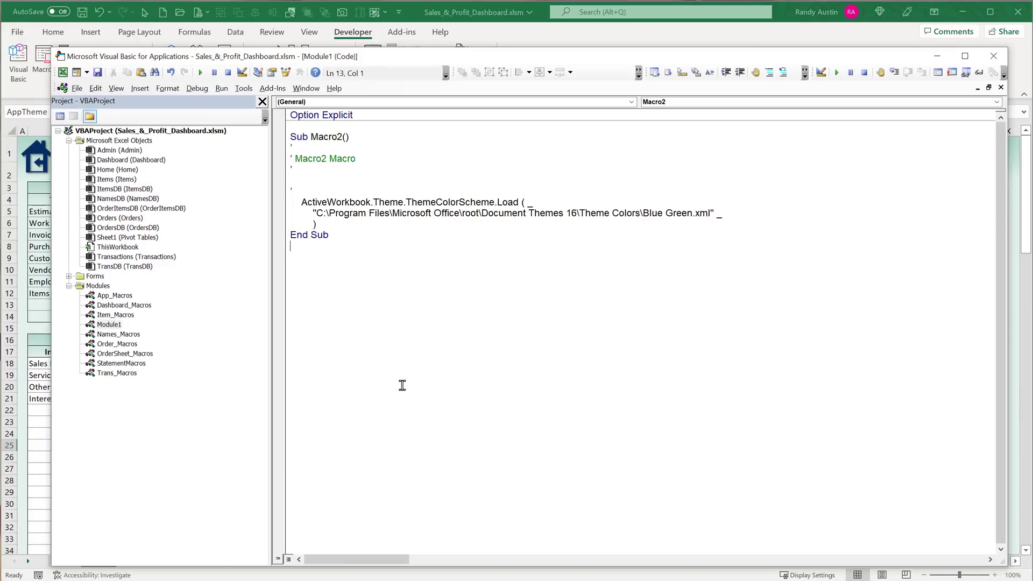
pyautogui.moveTo(641, 216); pyautogui.dragTo(329, 214)
pyautogui.click(364, 265)
pyautogui.moveTo(639, 214); pyautogui.dragTo(583, 211)
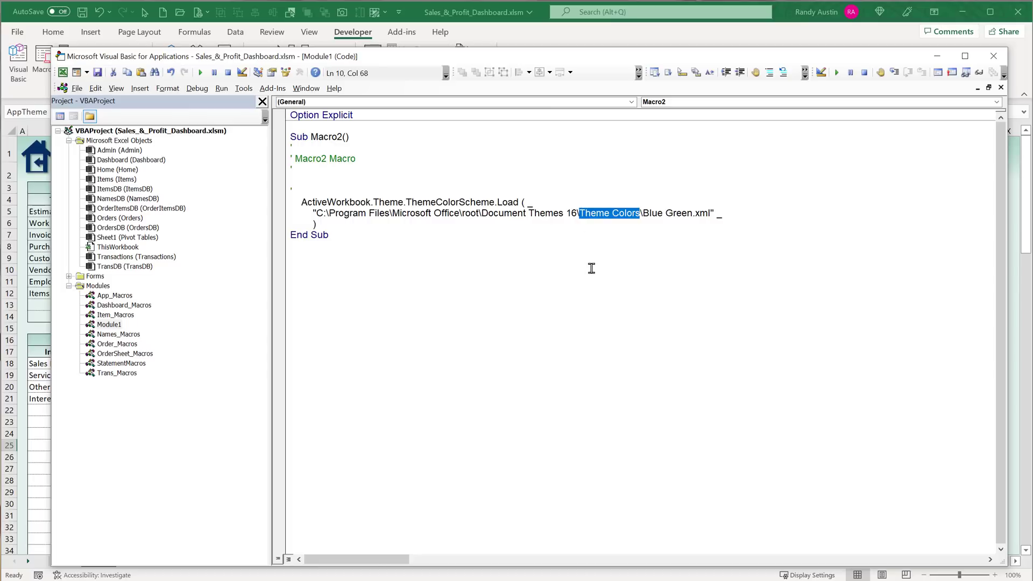
pyautogui.click(417, 224)
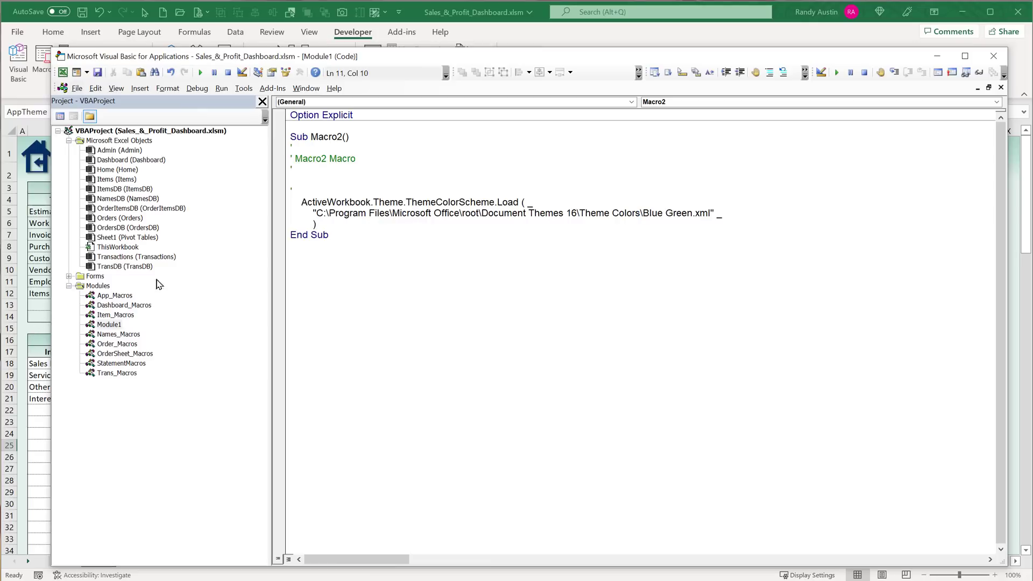
# Review the ThemePath declaration in Dashboard_Macros, then check the defined name of the Theme Location cell on the Admin sheet
pyautogui.doubleClick(118, 307)
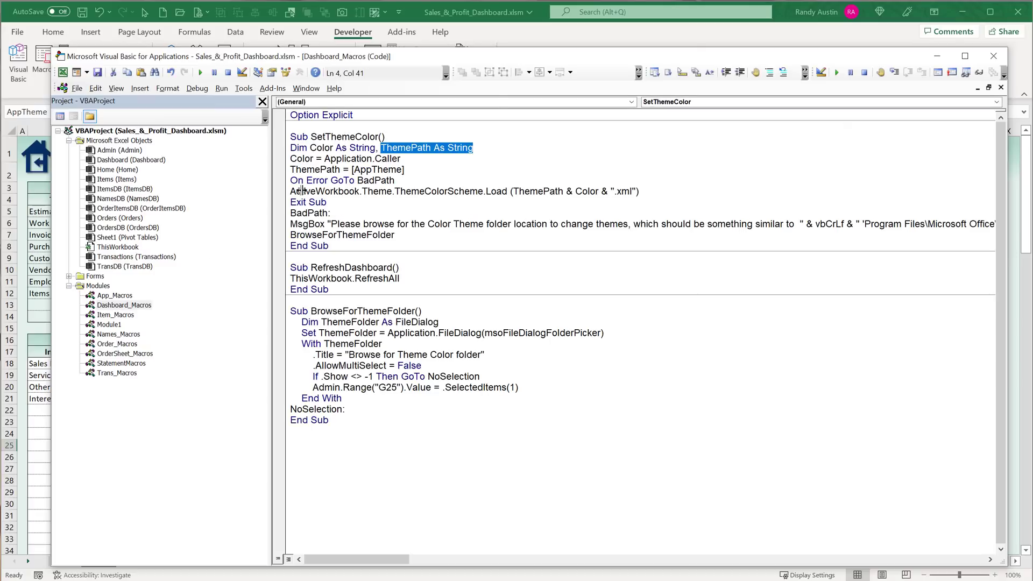
pyautogui.moveTo(473, 148); pyautogui.dragTo(375, 148)
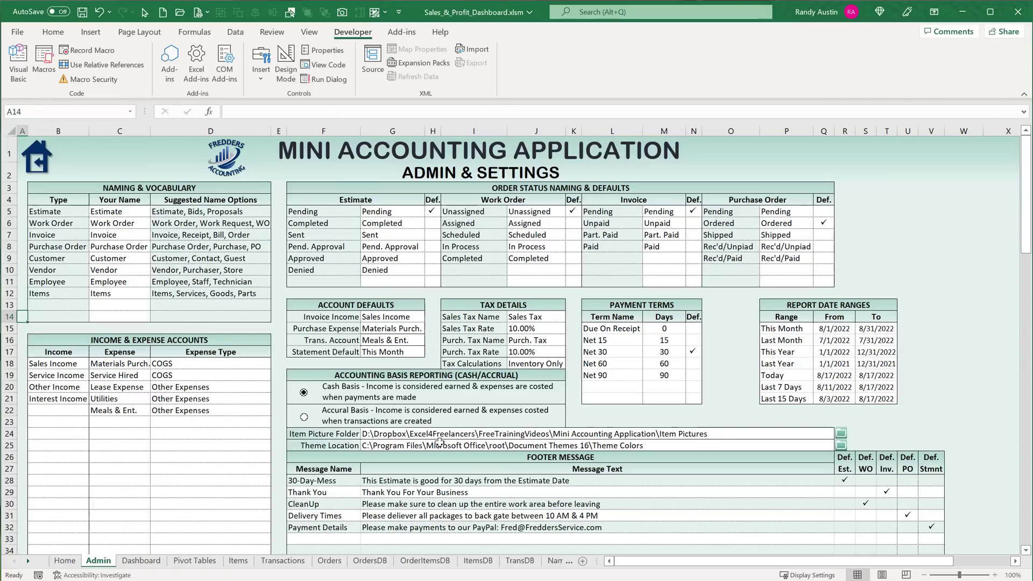
pyautogui.click(439, 443)
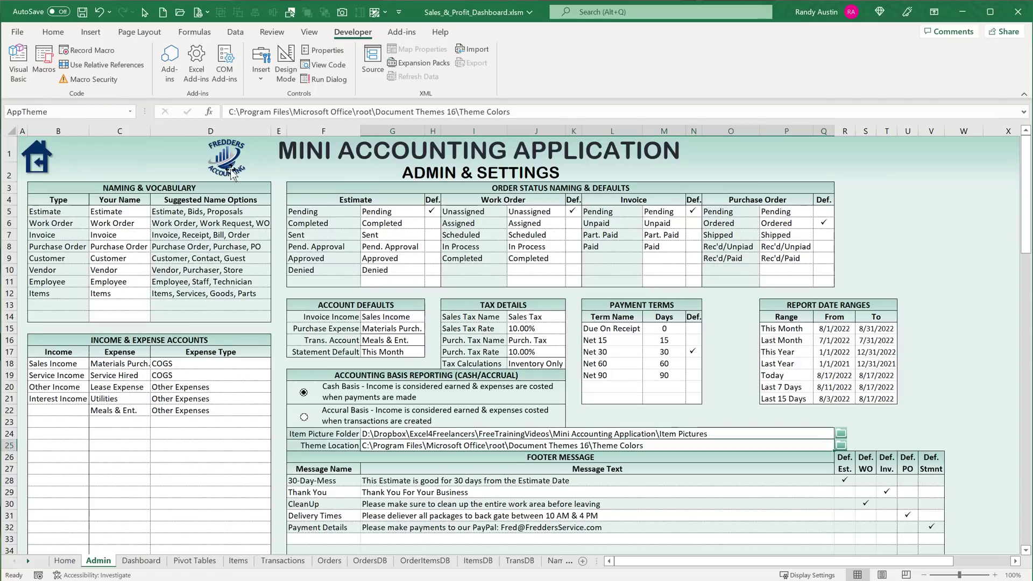
pyautogui.click(91, 114)
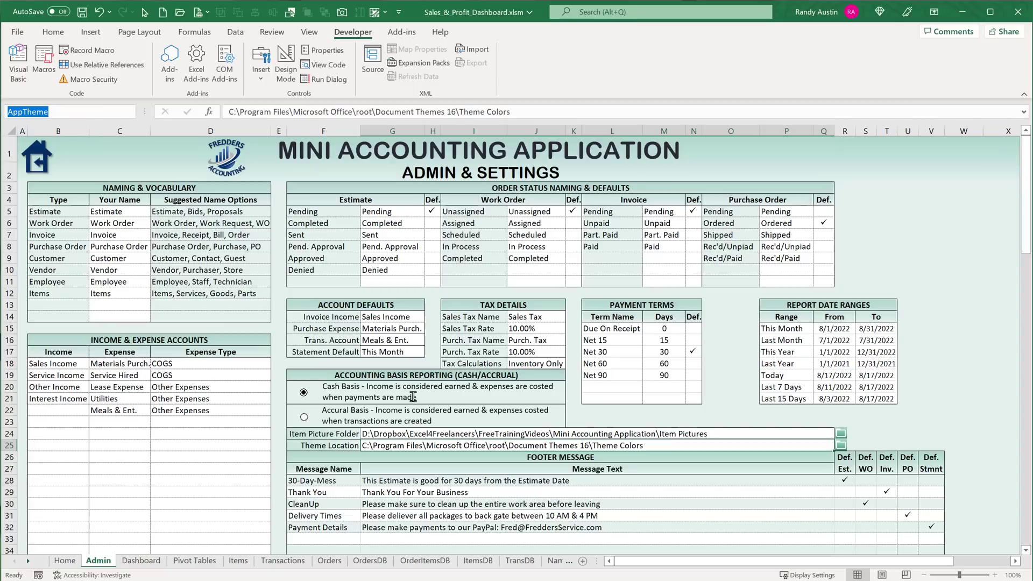
pyautogui.click(413, 445)
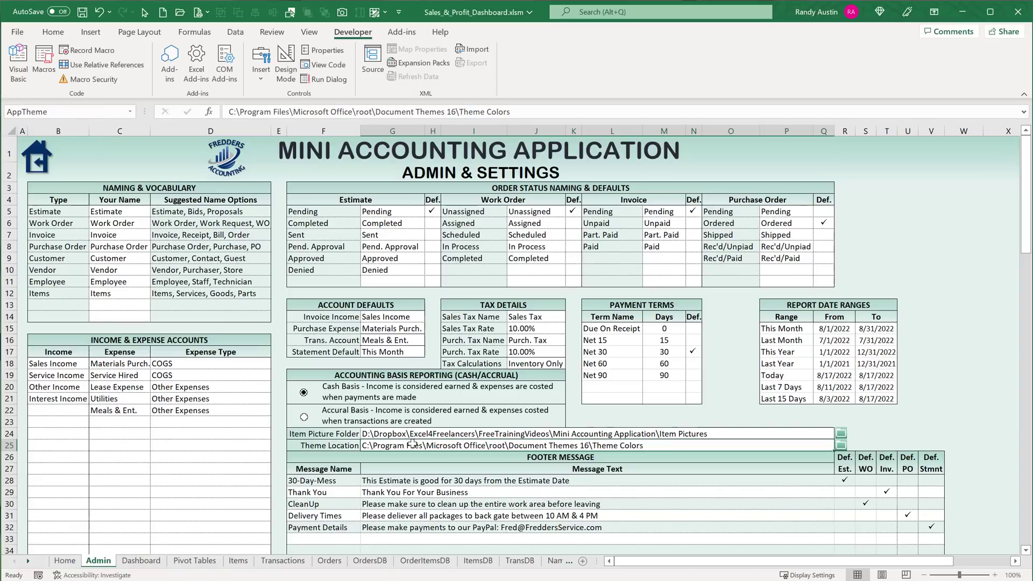
# Examine how SetThemeColor assigns the Color variable from Application.Caller in the Dashboard_Macros code
pyautogui.hotkey('alt', 'F11')
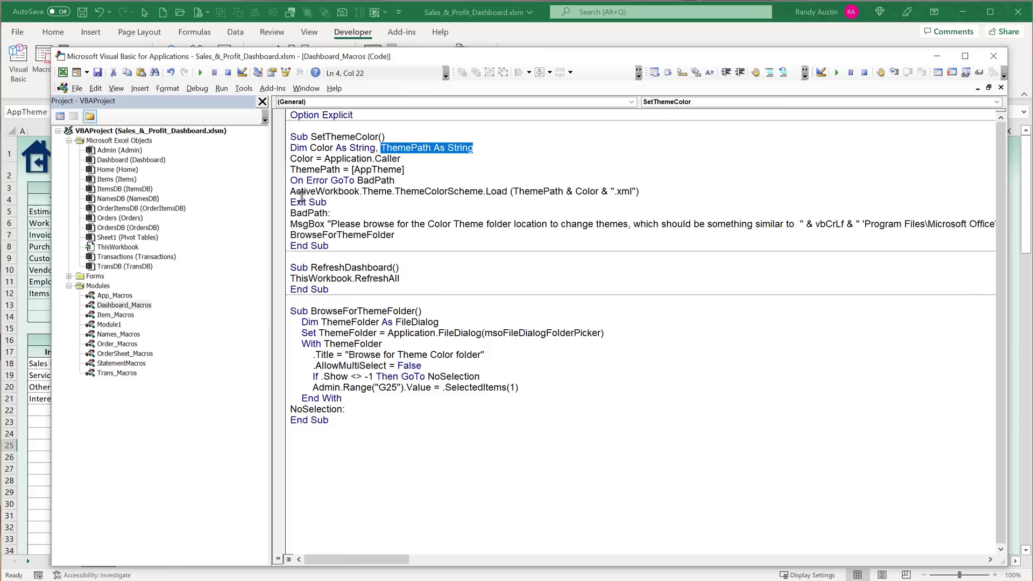
pyautogui.moveTo(291, 159); pyautogui.dragTo(408, 160)
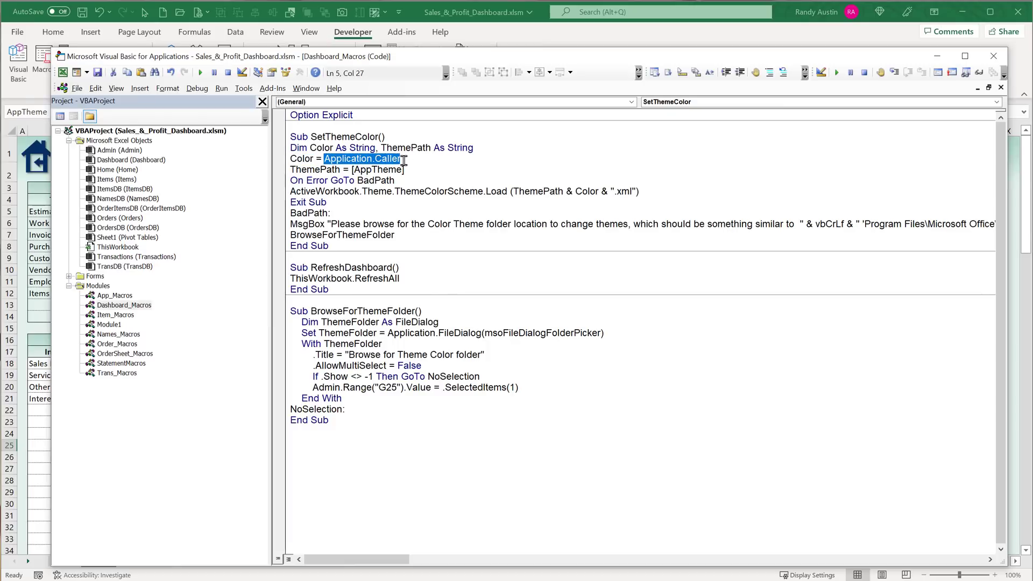
pyautogui.click(414, 160)
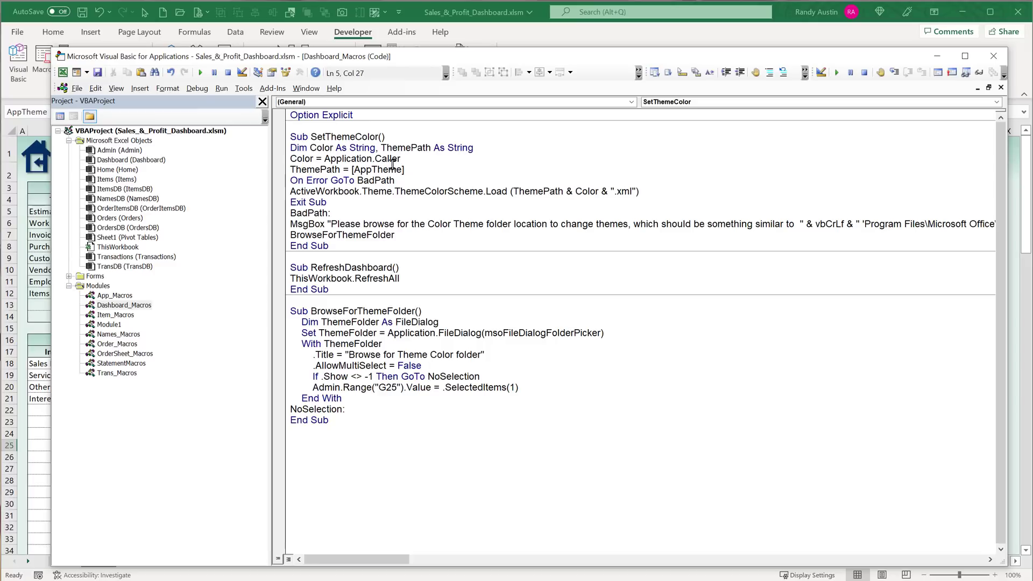
# Try to apply the first theme swatch on the Dashboard with the edited path, and cancel browsing for the theme folder
pyautogui.click(36, 190)
pyautogui.click(141, 561)
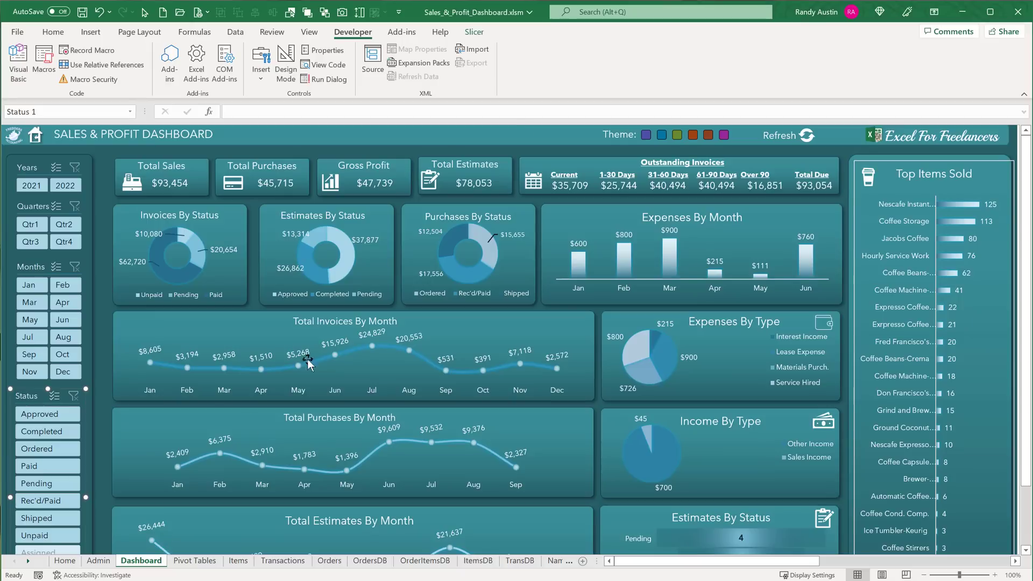
pyautogui.click(645, 135)
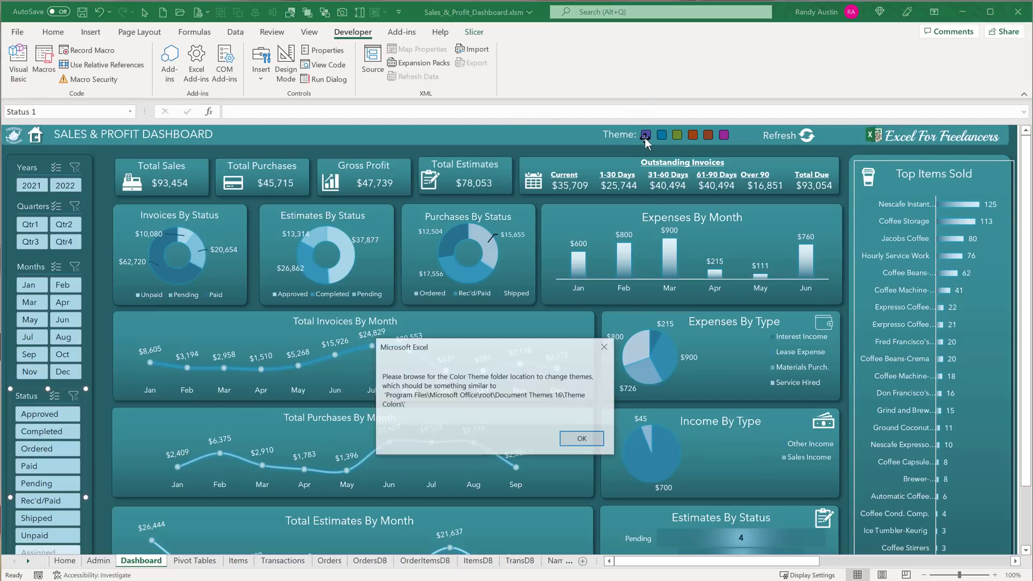
pyautogui.click(583, 439)
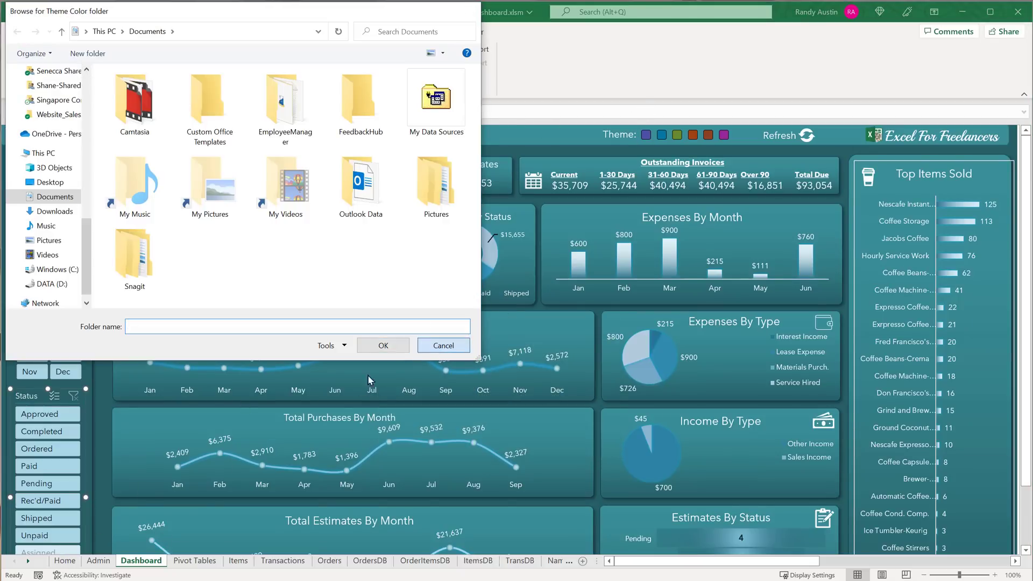
pyautogui.click(439, 345)
# Switch to the Home sheet, then return to the Dashboard_Macros code and examine the BrowseForThemeFolder procedure
pyautogui.click(65, 561)
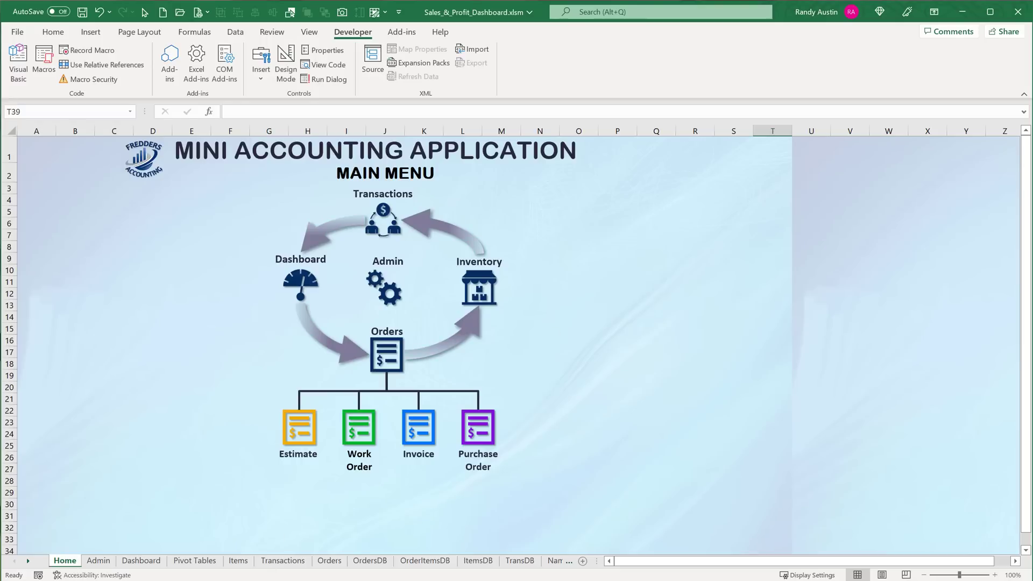
pyautogui.hotkey('alt', 'F11')
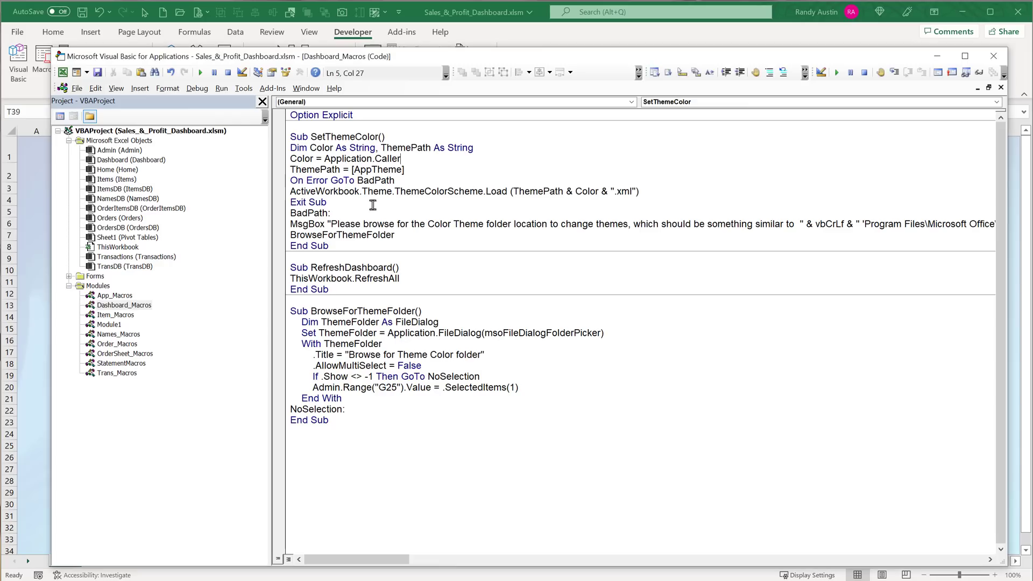
pyautogui.click(384, 347)
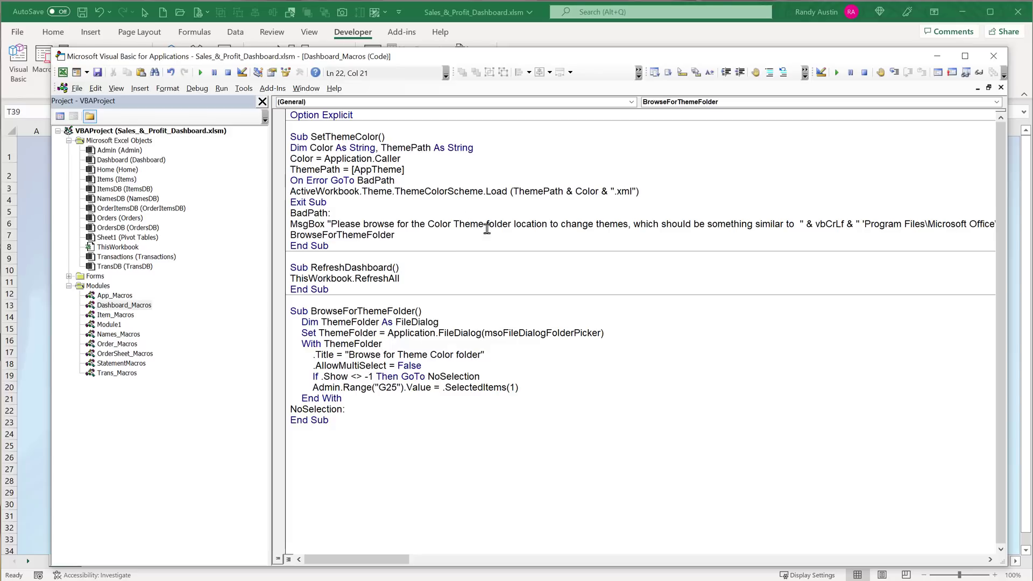
# Append & "\" to the ThemePath = [AppTheme] assignment in the SetThemeColor procedure
pyautogui.click(372, 209)
pyautogui.click(426, 161)
pyautogui.moveTo(424, 177); pyautogui.dragTo(423, 164)
pyautogui.click(423, 162)
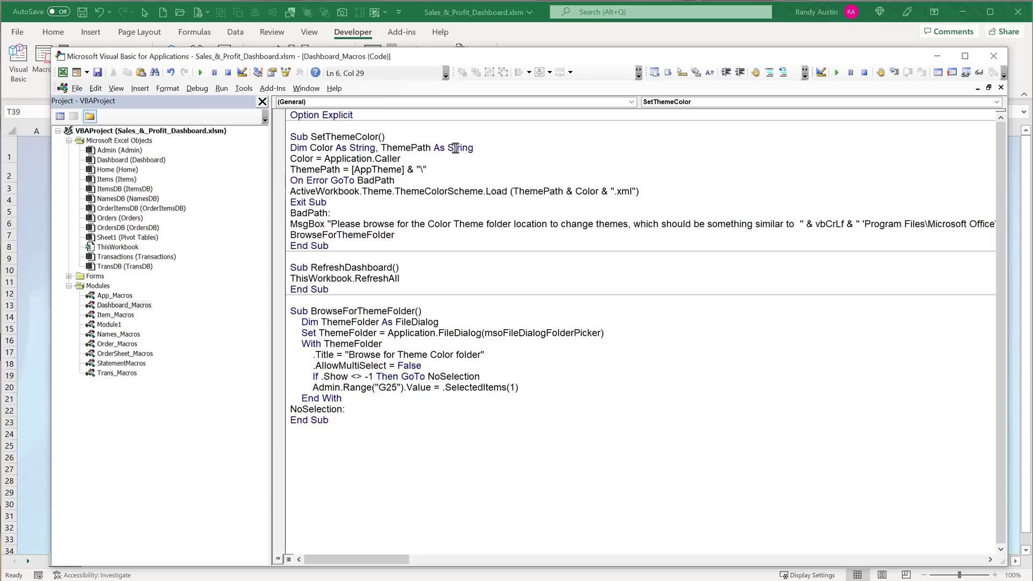
pyautogui.click(460, 235)
# Apply the Blue theme to the Dashboard sheet with the second theme swatch
pyautogui.click(35, 467)
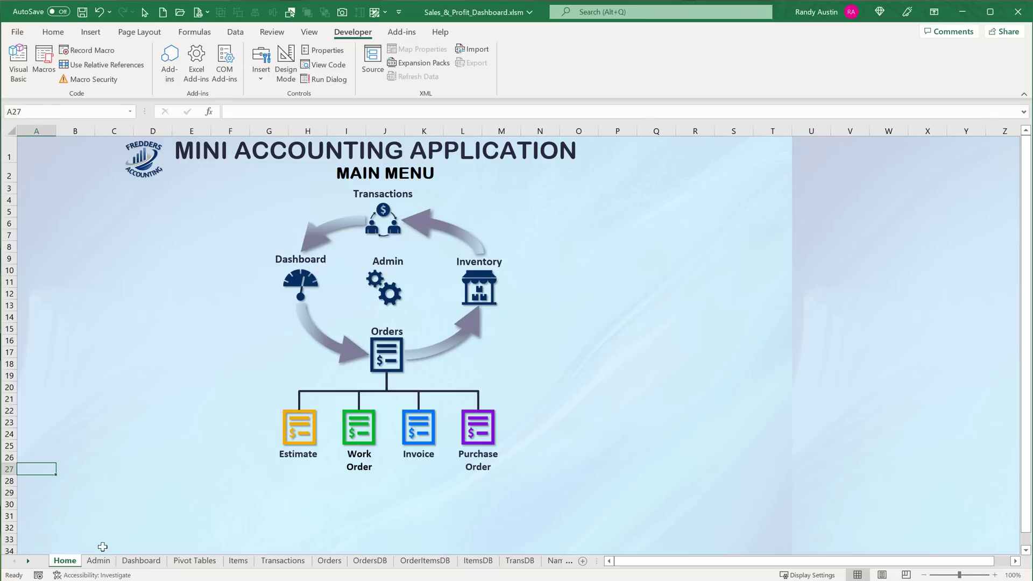
pyautogui.click(141, 560)
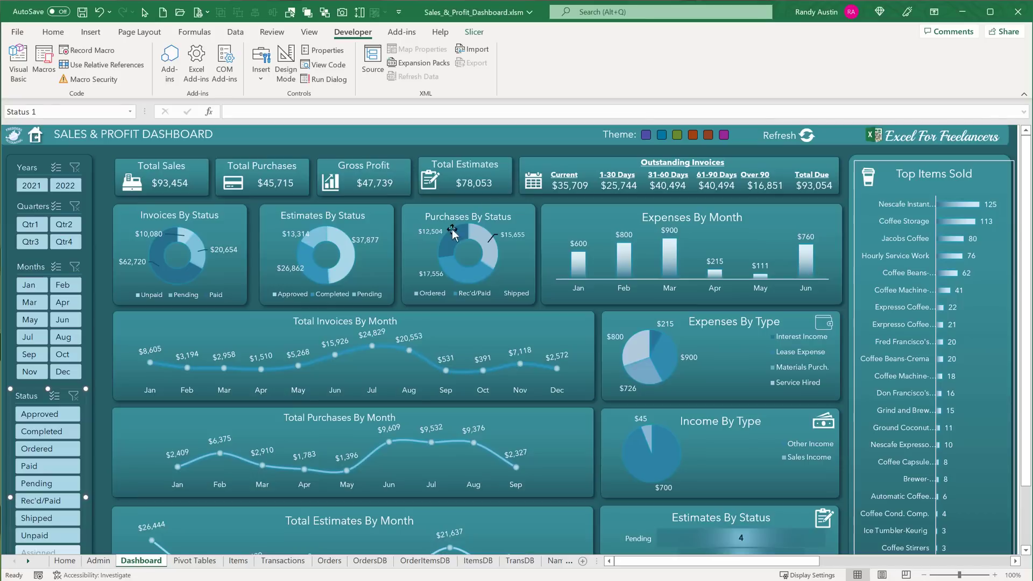
pyautogui.click(662, 134)
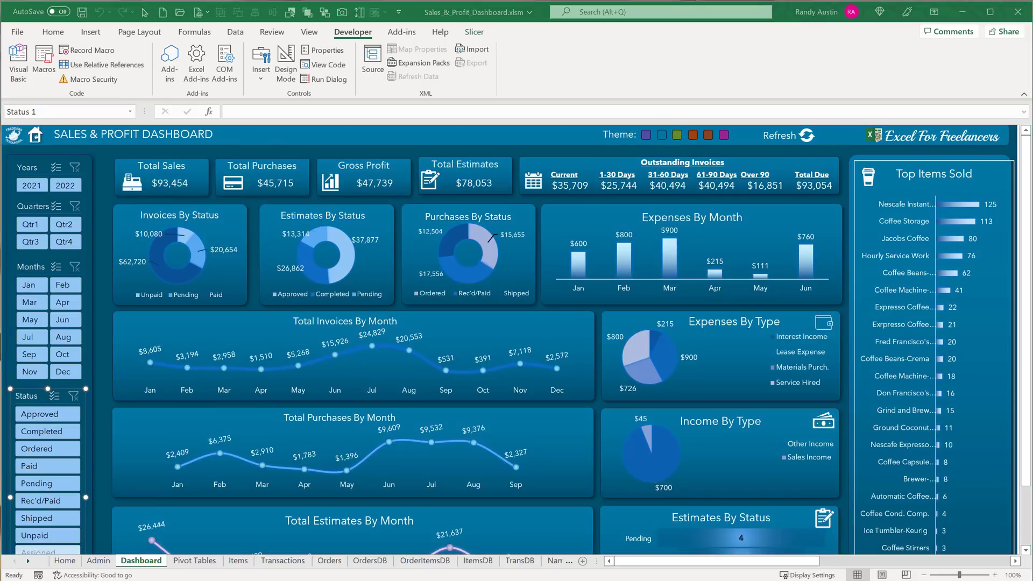
# Review Application.Caller in SetThemeColor, then check the shape name of the first theme swatch on the Dashboard
pyautogui.hotkey('alt', 'F11')
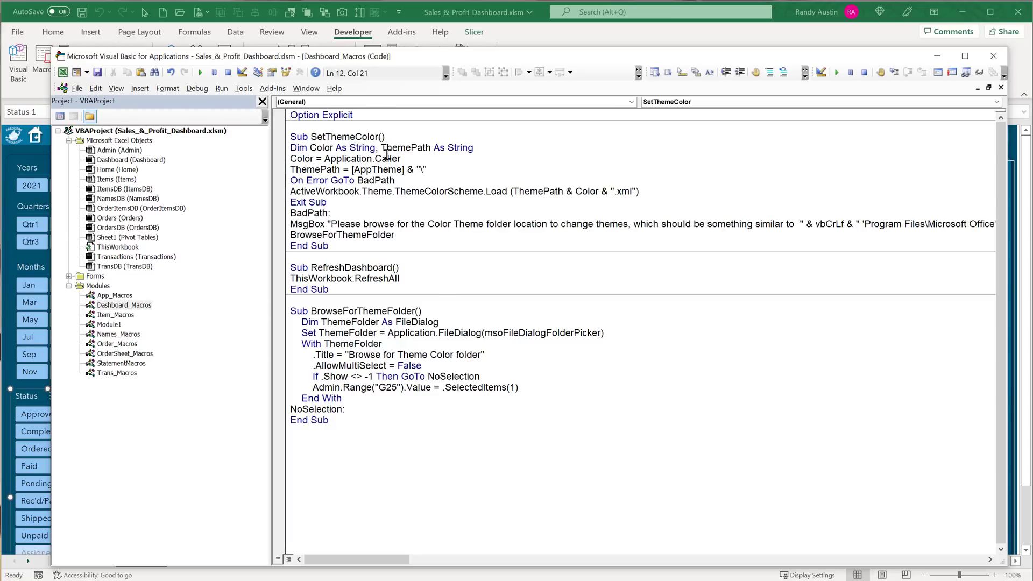
pyautogui.moveTo(414, 160); pyautogui.dragTo(327, 159)
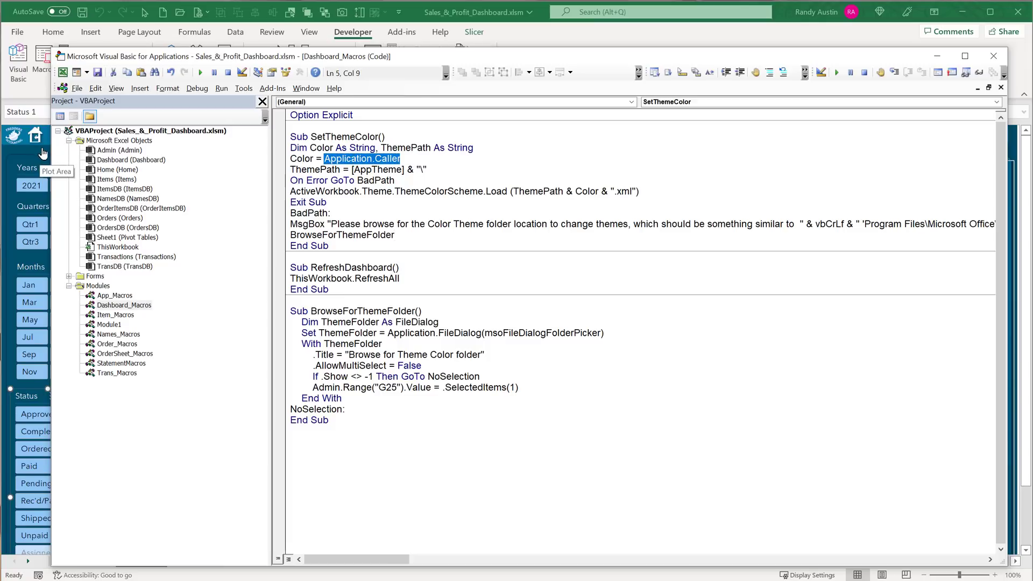
pyautogui.rightClick(43, 150)
pyautogui.rightClick(647, 146)
pyautogui.press('Escape')
pyautogui.keyDown('ctrl'); pyautogui.click(647, 138); pyautogui.keyUp('ctrl')
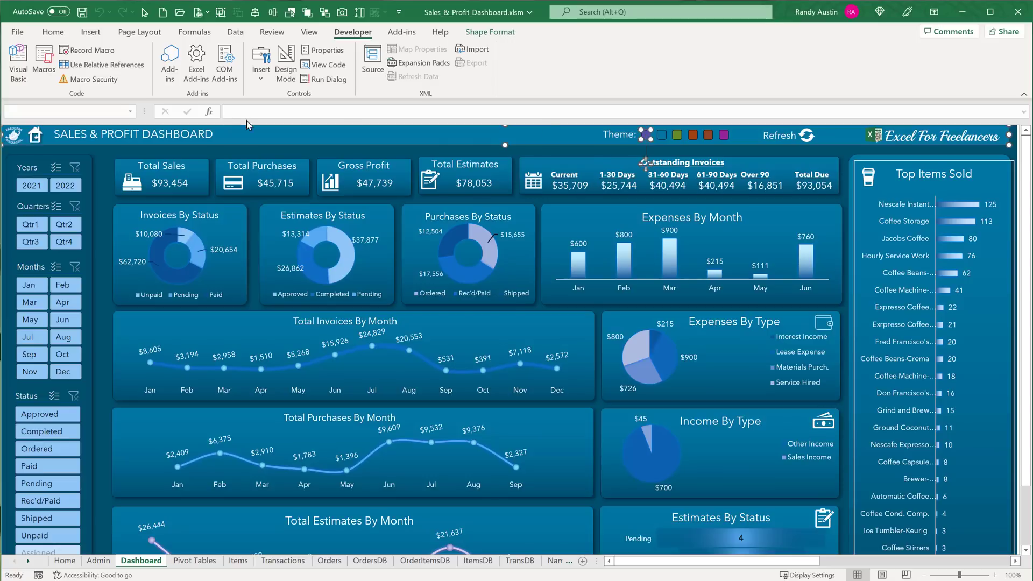
pyautogui.keyDown('ctrl'); pyautogui.click(517, 146); pyautogui.keyUp('ctrl')
pyautogui.click(103, 116)
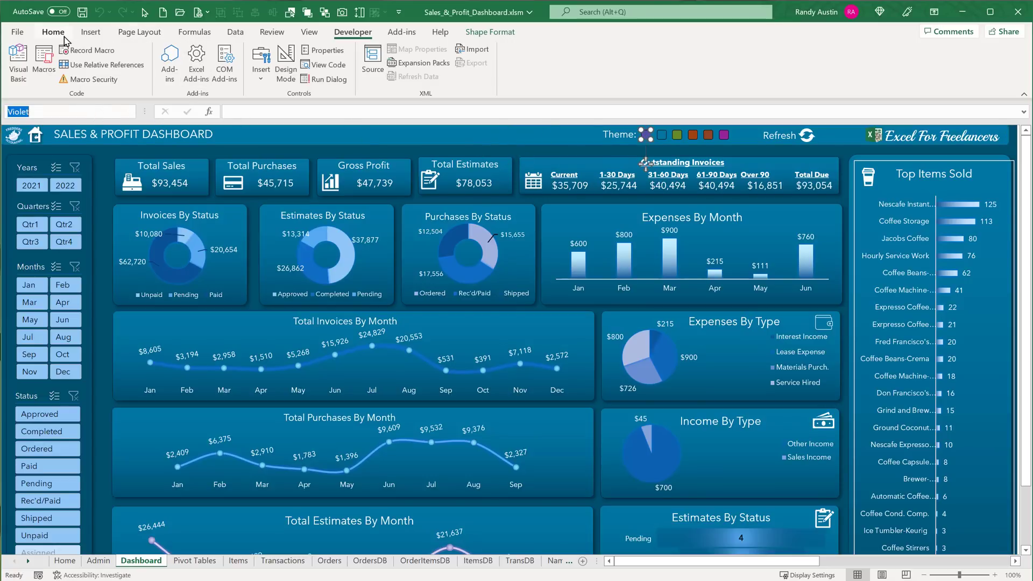
# Look through the built-in theme colour names and check the shape names of the other theme swatches against them
pyautogui.click(140, 33)
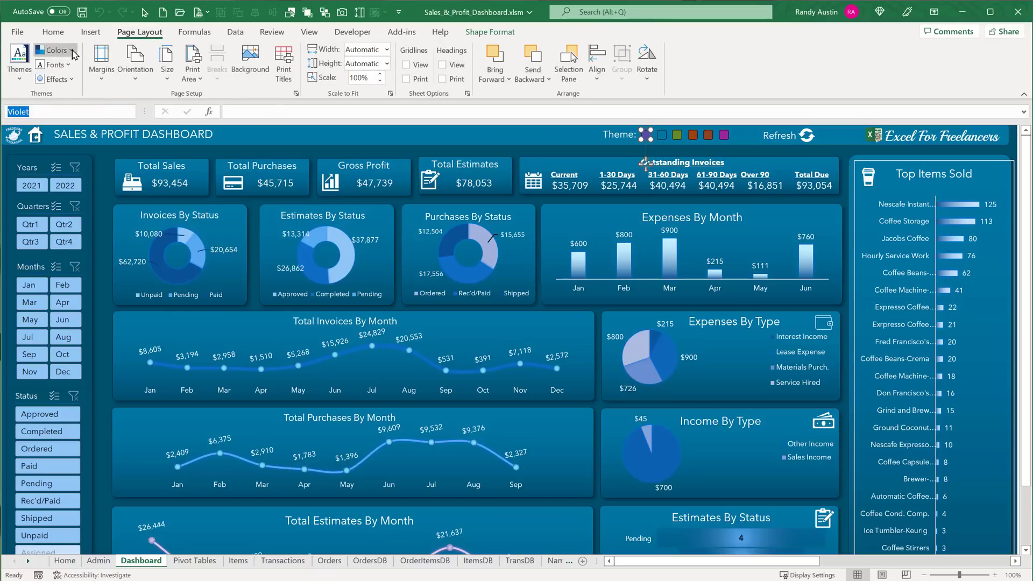
pyautogui.click(54, 50)
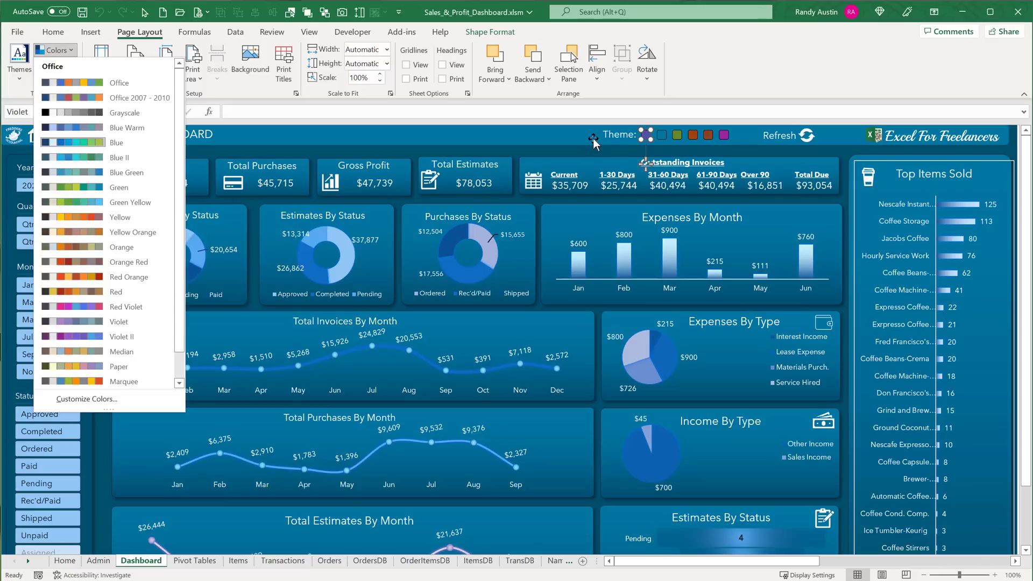
pyautogui.rightClick(660, 136)
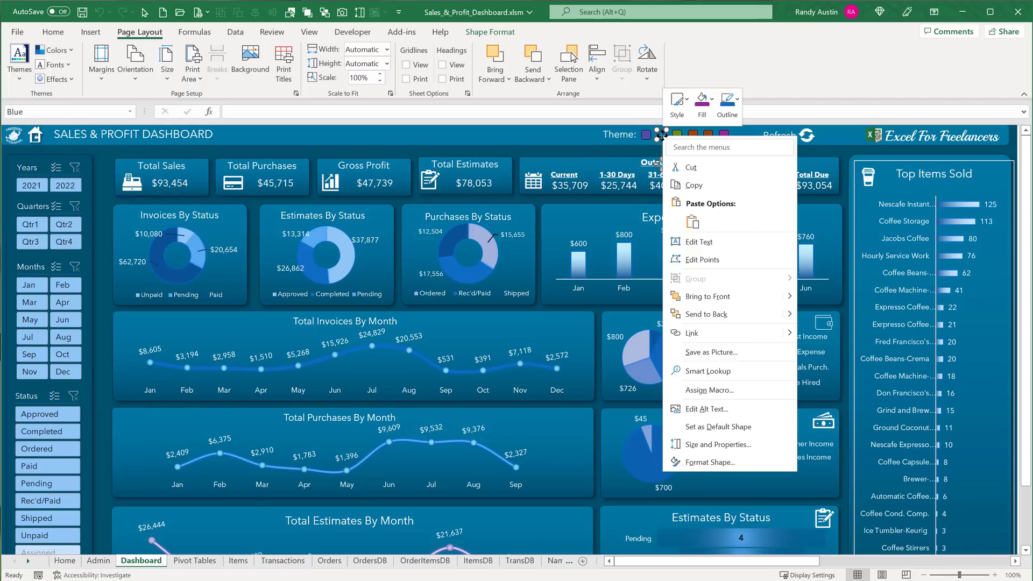
pyautogui.press('Escape')
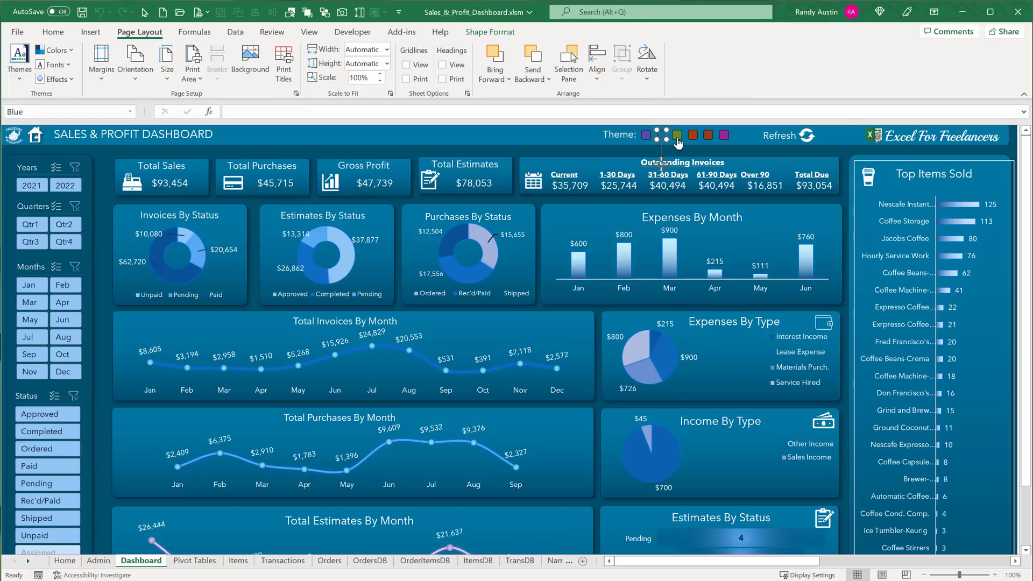
pyautogui.rightClick(677, 135)
pyautogui.rightClick(694, 137)
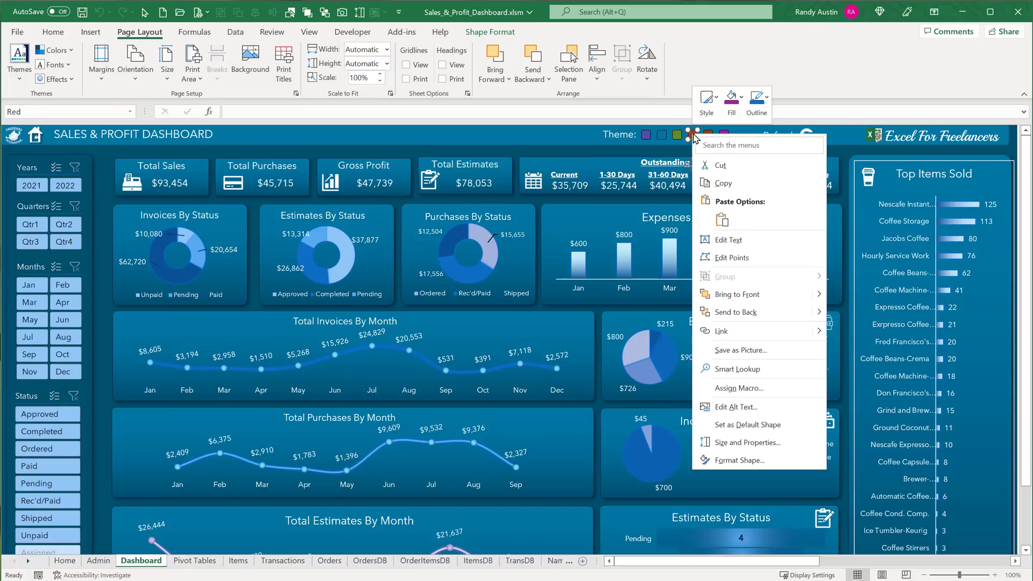
pyautogui.press('Escape')
pyautogui.rightClick(726, 135)
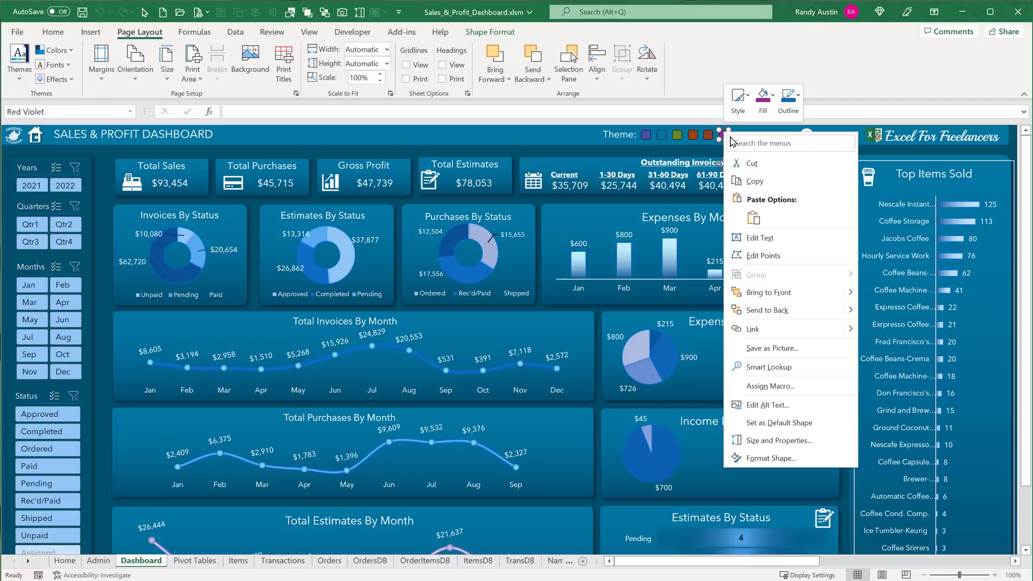
pyautogui.press('Escape')
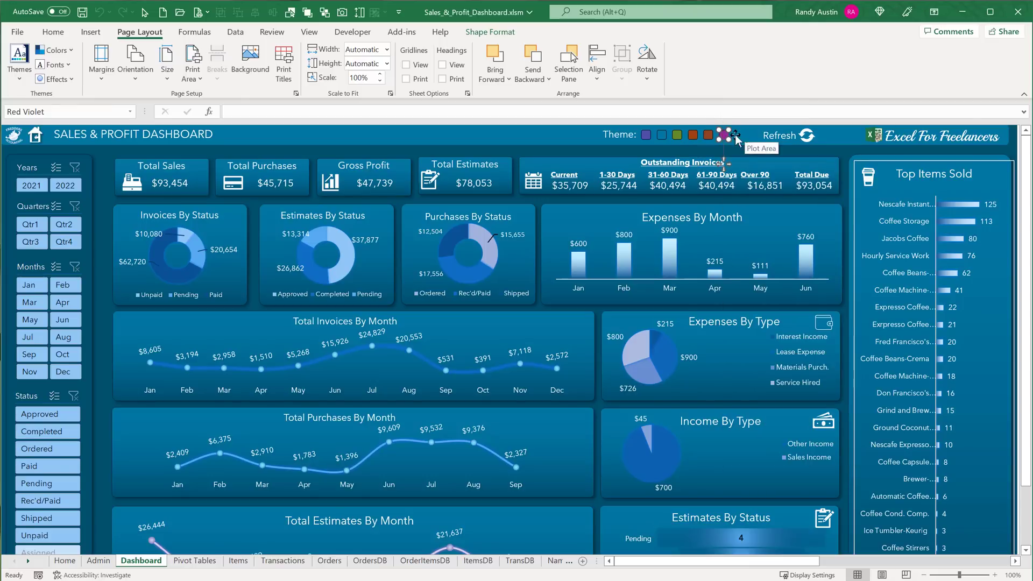
pyautogui.click(726, 141)
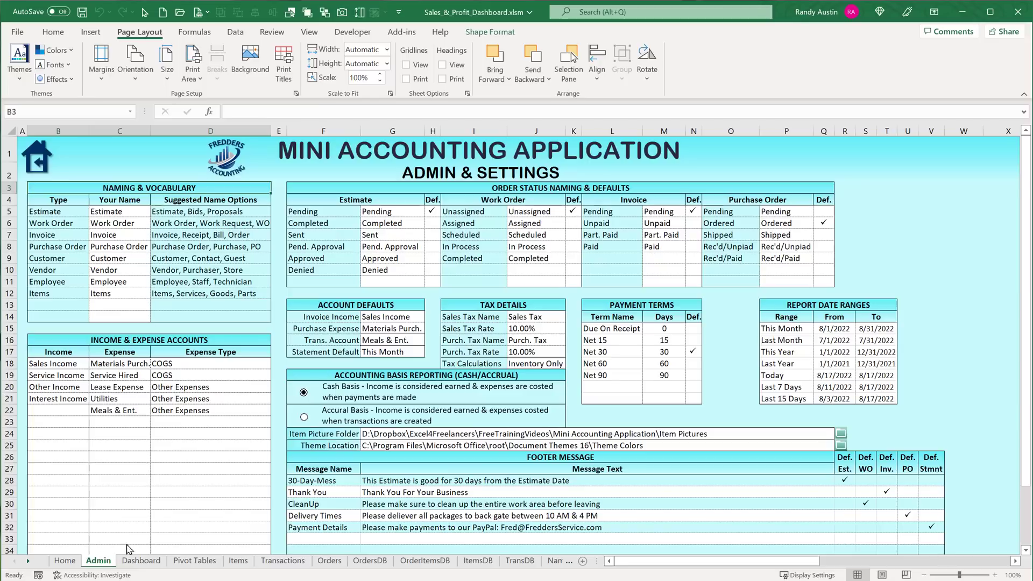
# Check the defined name of the Theme Location cell on the Admin sheet, then review the ThemePath assignment in SetThemeColor
pyautogui.click(98, 561)
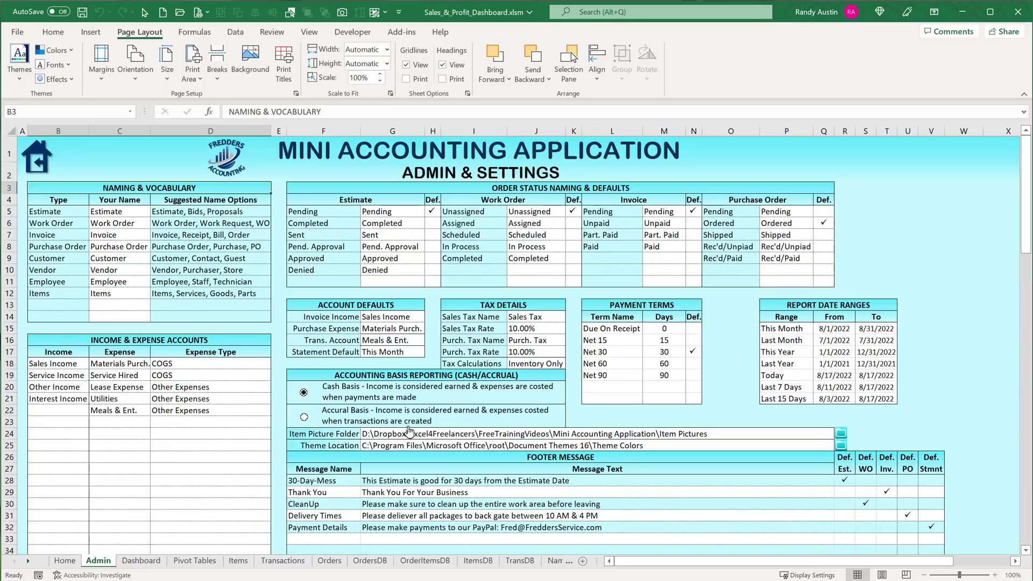
pyautogui.click(578, 446)
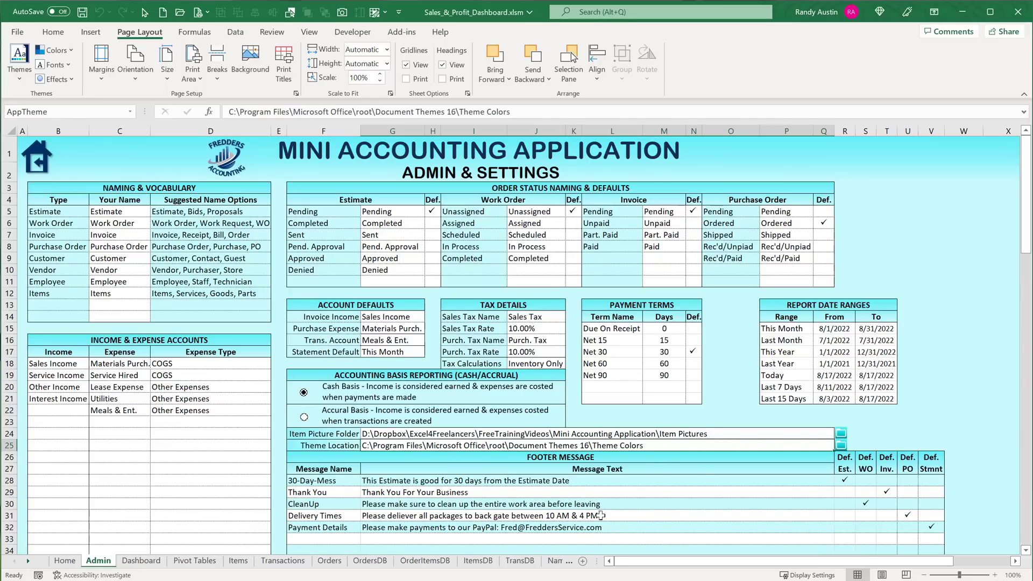
pyautogui.hotkey('alt', 'F11')
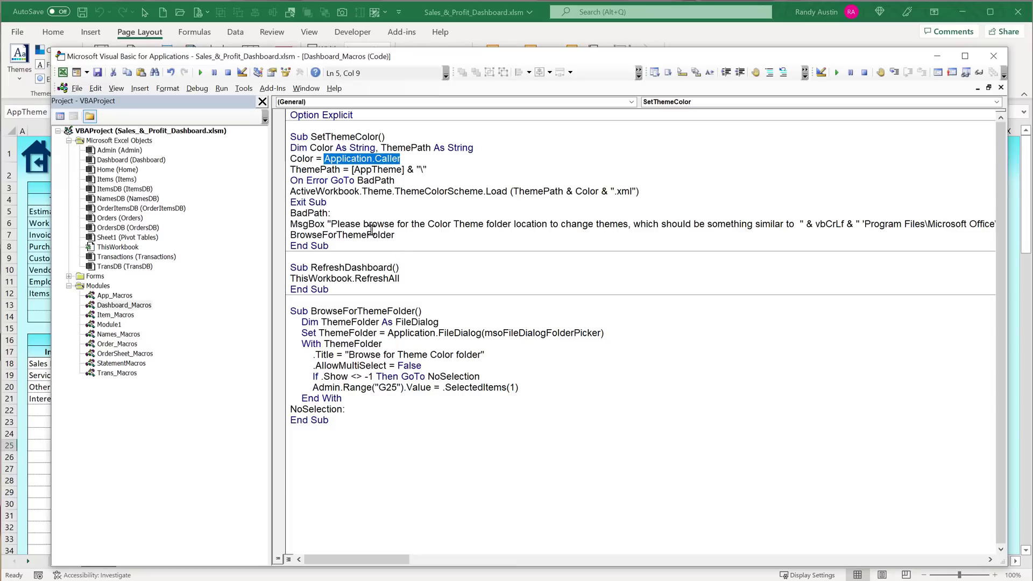
pyautogui.doubleClick(296, 170)
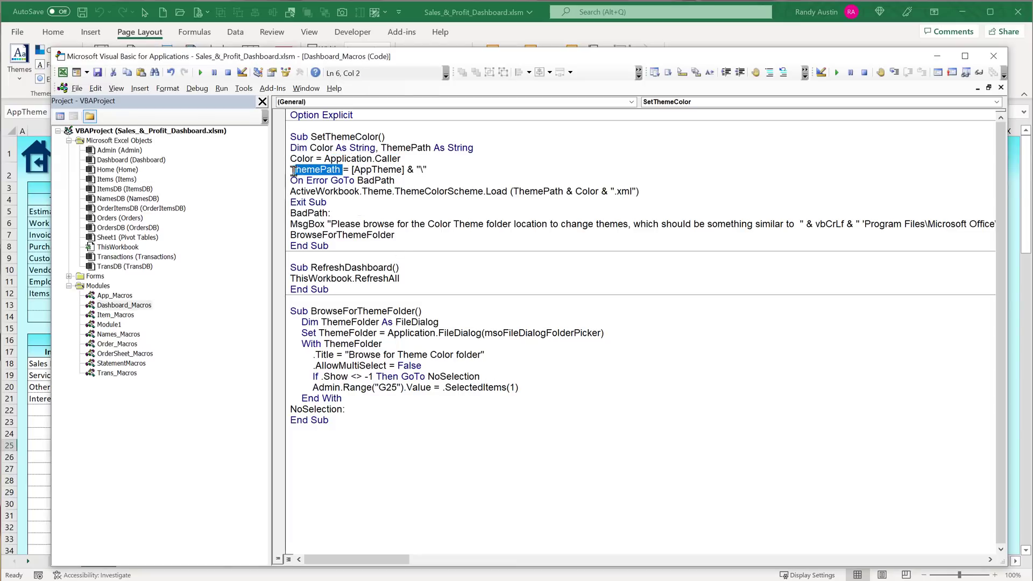
pyautogui.moveTo(434, 170); pyautogui.dragTo(415, 170)
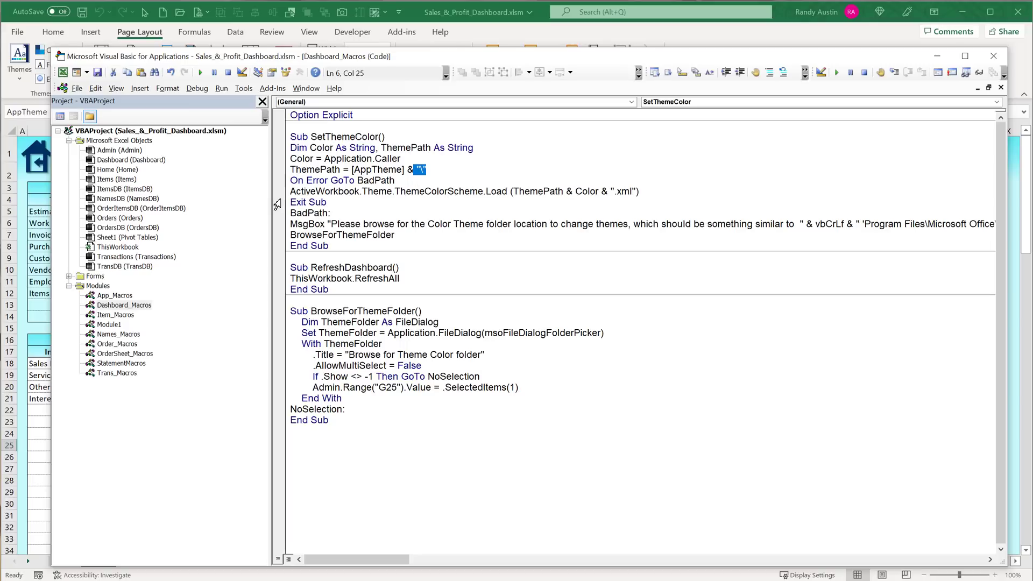
# Examine the ThemeColorScheme.Load statement in SetThemeColor and its use of ThemePath and Color
pyautogui.moveTo(298, 192)
pyautogui.mouseDown()
pyautogui.moveTo(359, 192)
pyautogui.moveTo(291, 180)
pyautogui.mouseUp()
pyautogui.moveTo(363, 192); pyautogui.dragTo(553, 192)
pyautogui.click(573, 192)
pyautogui.moveTo(581, 191); pyautogui.dragTo(594, 193)
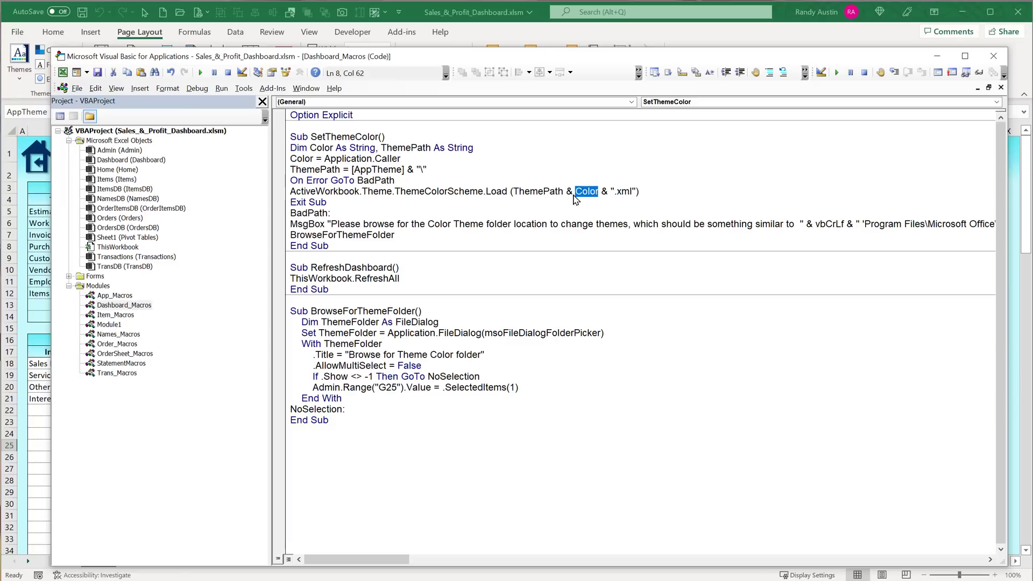
# Join the recorded ThemeColorScheme.Load statement of Macro2 in Module1 into a single line without continuation characters
pyautogui.doubleClick(111, 325)
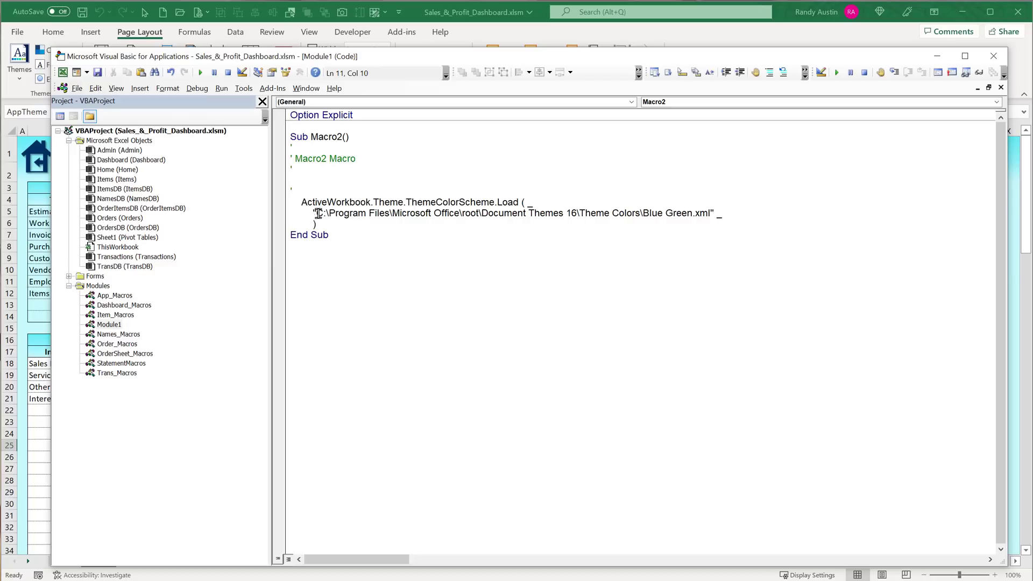
pyautogui.click(314, 212)
pyautogui.press('BackSpace')
pyautogui.press('BackSpace')
pyautogui.press('BackSpace')
pyautogui.press('BackSpace')
pyautogui.press('BackSpace')
pyautogui.press('BackSpace')
pyautogui.press('BackSpace')
pyautogui.press('BackSpace')
pyautogui.press('BackSpace')
pyautogui.press('BackSpace')
pyautogui.press('BackSpace')
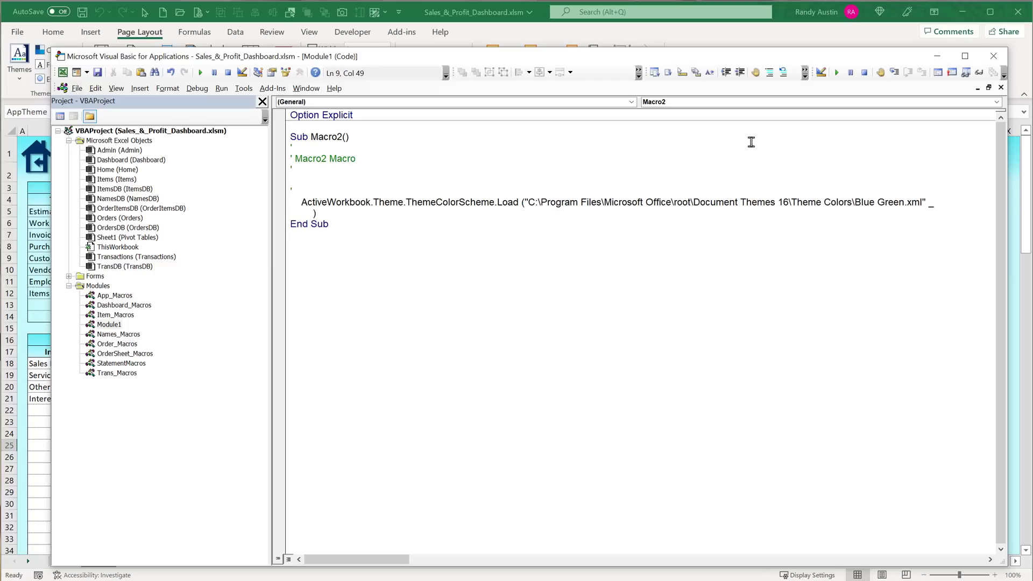
pyautogui.click(314, 214)
pyautogui.press('BackSpace')
pyautogui.press('BackSpace')
pyautogui.press('BackSpace')
pyautogui.press('BackSpace')
pyautogui.press('BackSpace')
pyautogui.press('BackSpace')
pyautogui.press('BackSpace')
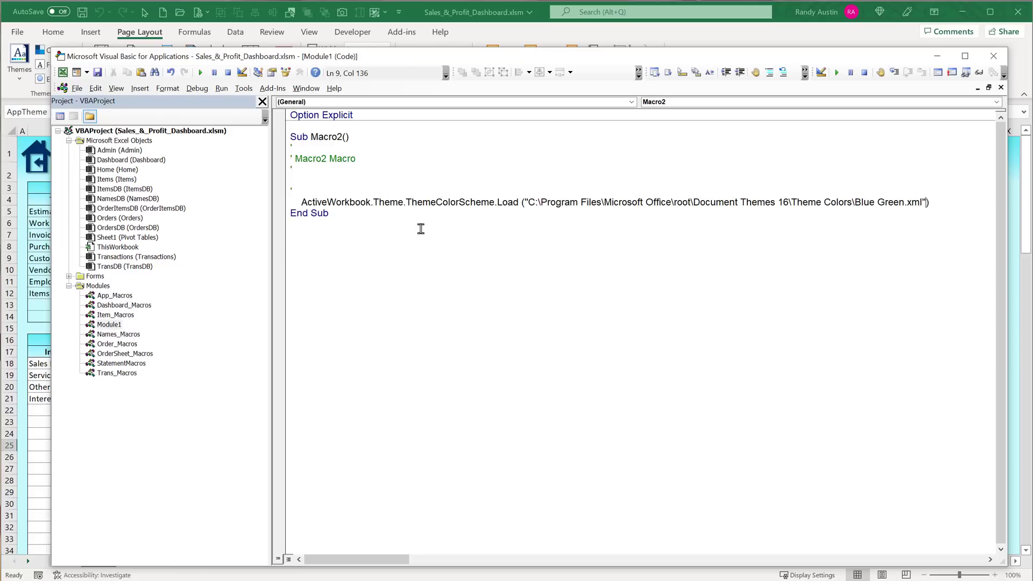
# Examine the folder path, the Blue Green colour name and the .xml extension in Macro2's Load statement
pyautogui.click(530, 200)
pyautogui.moveTo(530, 201); pyautogui.dragTo(627, 205)
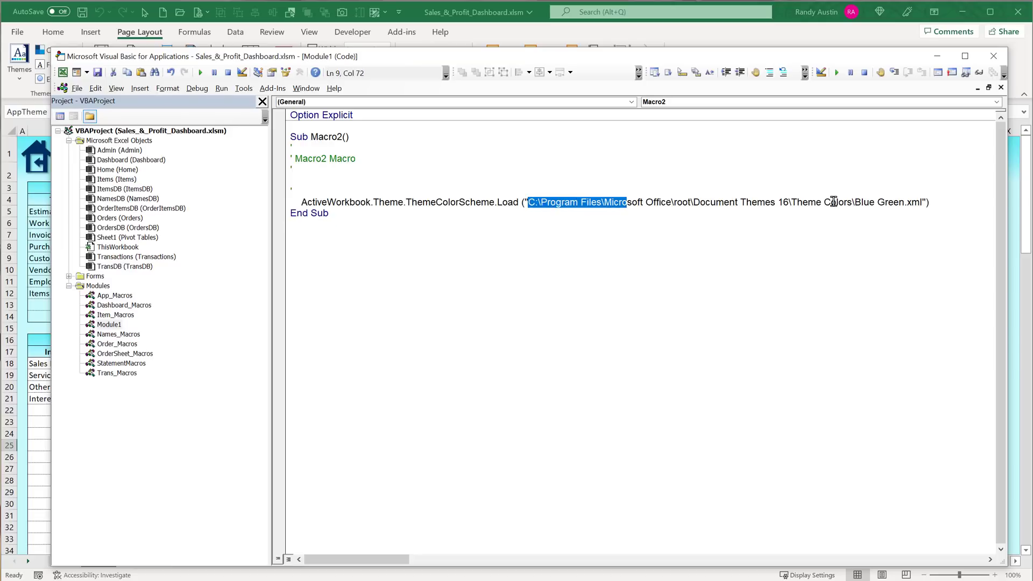
pyautogui.click(855, 200)
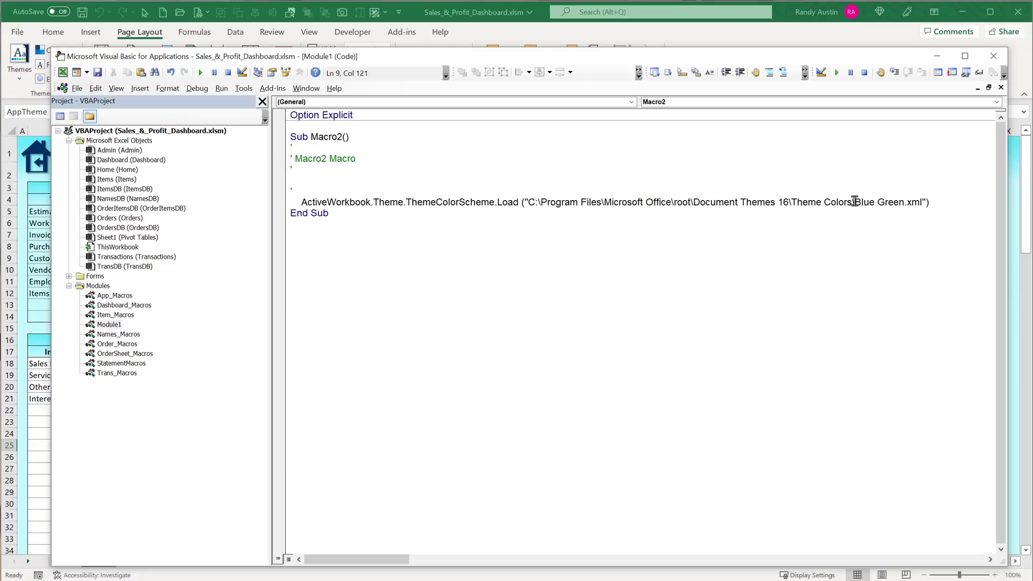
pyautogui.moveTo(855, 201)
pyautogui.mouseDown()
pyautogui.moveTo(915, 215)
pyautogui.moveTo(906, 201)
pyautogui.moveTo(895, 211)
pyautogui.moveTo(903, 202)
pyautogui.moveTo(855, 204)
pyautogui.mouseUp()
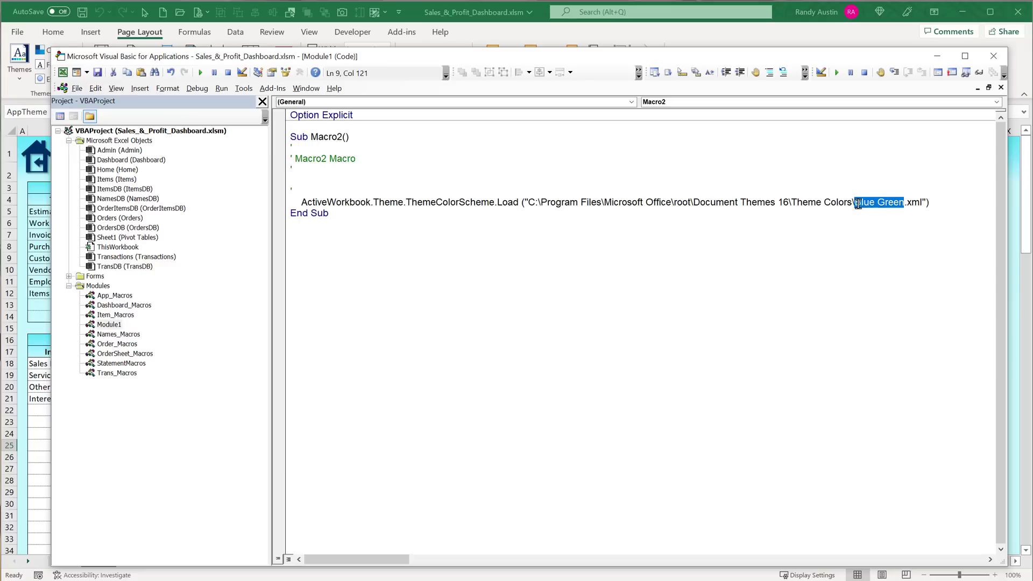
pyautogui.click(907, 202)
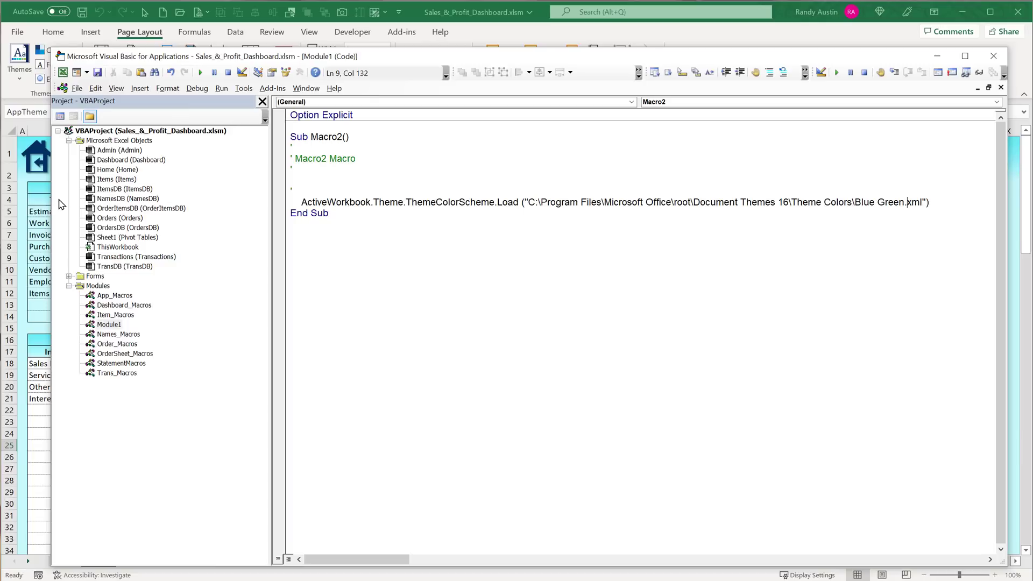
pyautogui.click(430, 203)
# Return to the Dashboard_Macros code and review SetThemeColor's Load statement, Exit Sub and the BadPath message
pyautogui.doubleClick(118, 307)
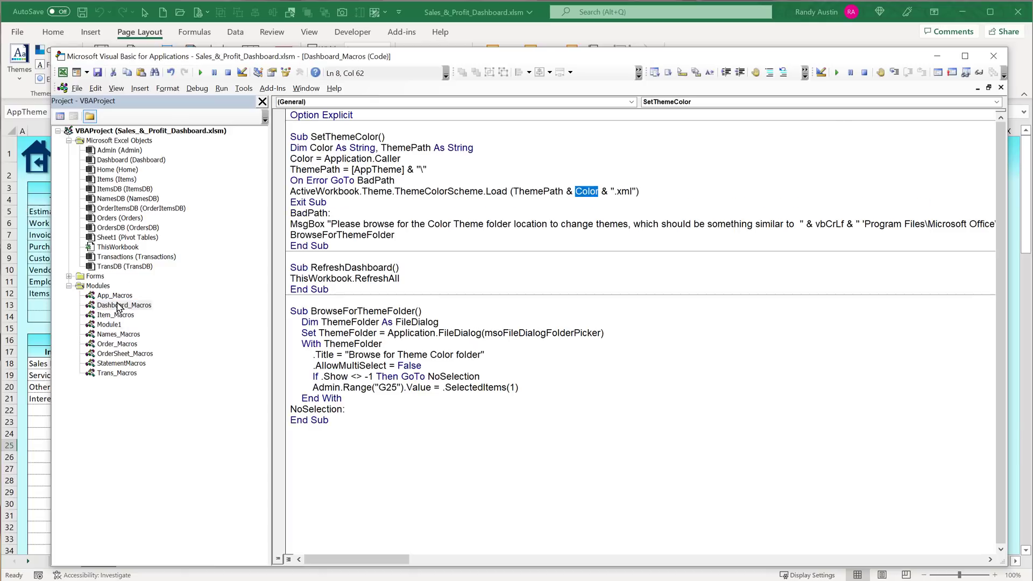
pyautogui.moveTo(640, 191); pyautogui.dragTo(284, 191)
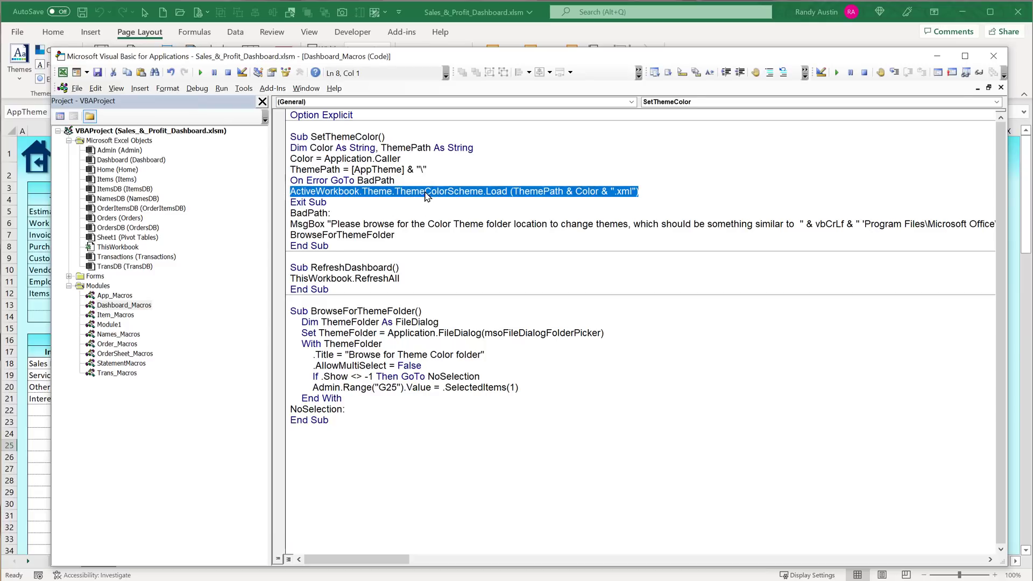
pyautogui.moveTo(329, 202); pyautogui.dragTo(250, 207)
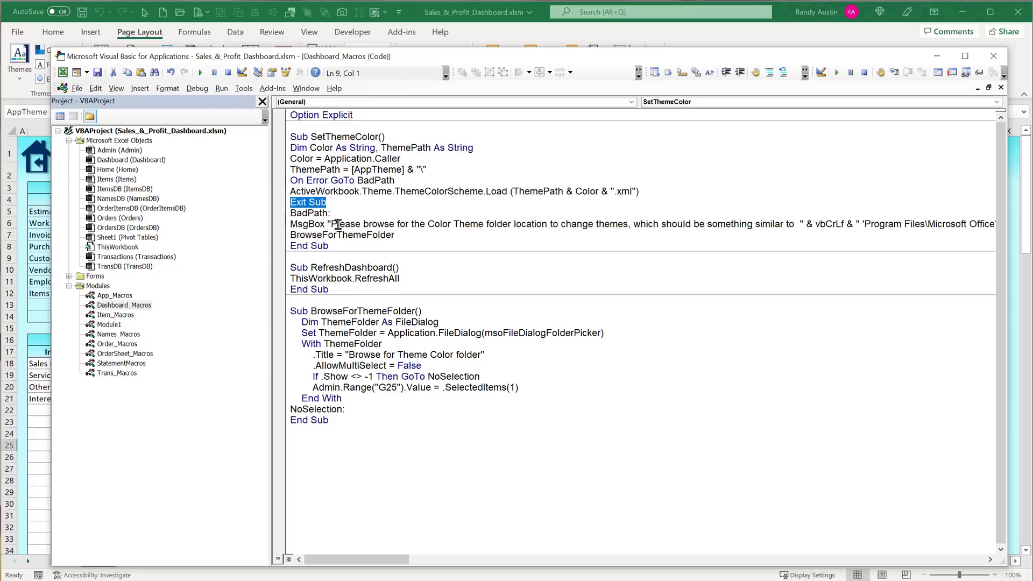
pyautogui.click(393, 224)
pyautogui.click(496, 224)
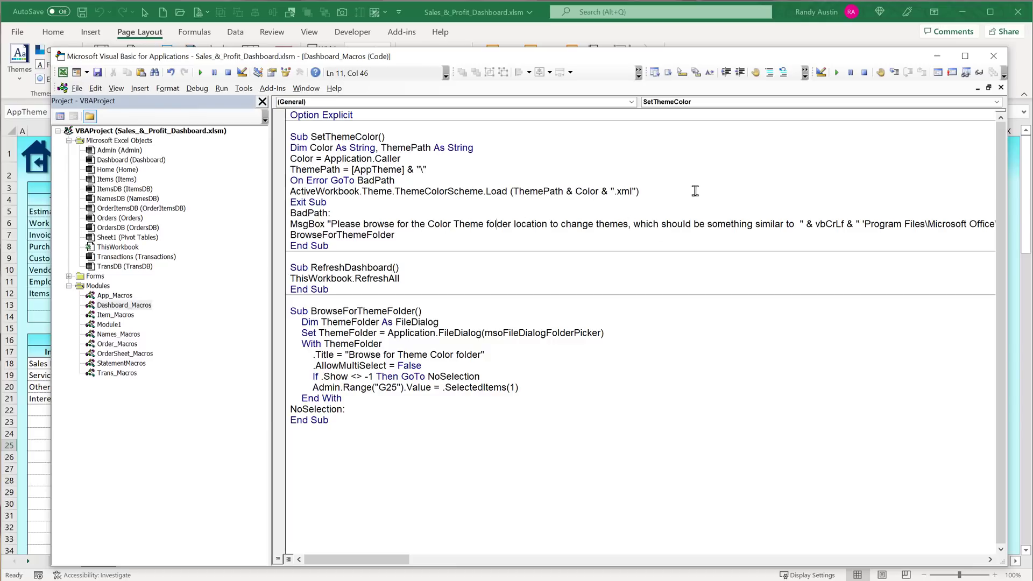
# Review the BrowseForThemeFolder call and procedure, run it to view the folder picker, and cancel the dialog
pyautogui.moveTo(423, 235); pyautogui.dragTo(274, 240)
pyautogui.click(361, 311)
pyautogui.moveTo(393, 311); pyautogui.dragTo(346, 321)
pyautogui.click(348, 354)
pyautogui.click(200, 73)
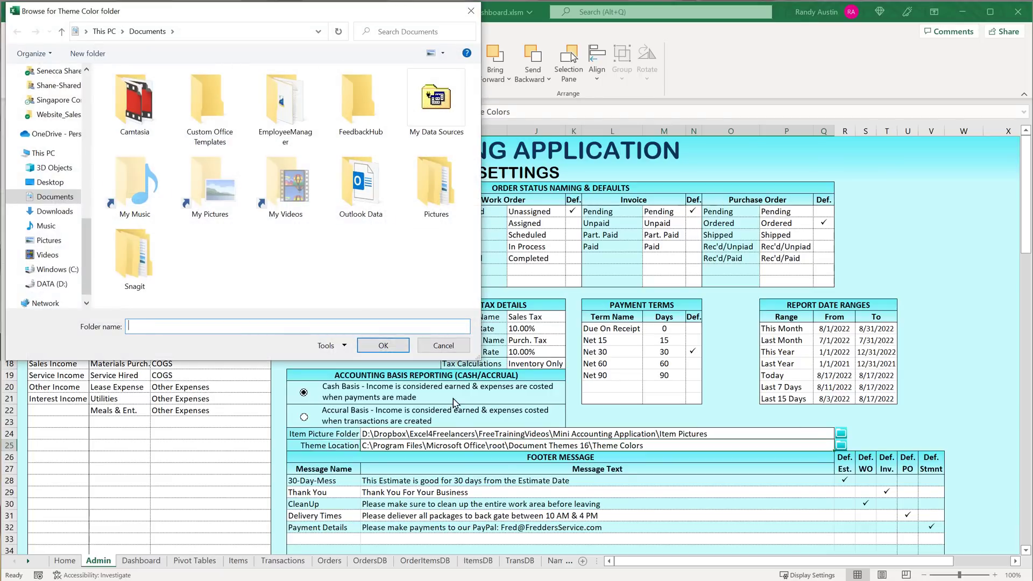
pyautogui.click(445, 346)
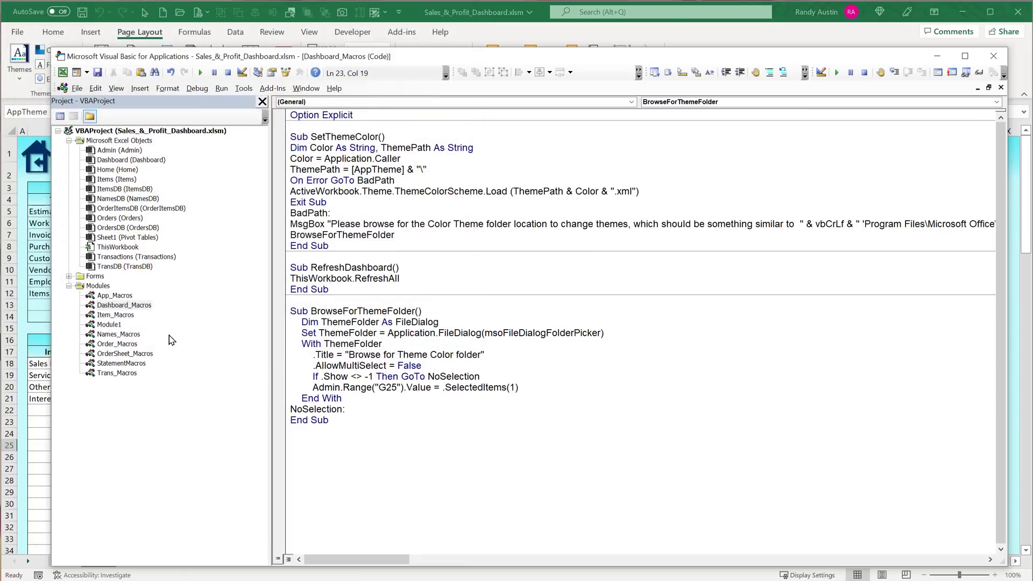
# Review Macro2's Load statement in Module1 and the Menu_GoToSheet and BrowseForPicFolder procedures in App_Macros
pyautogui.doubleClick(107, 325)
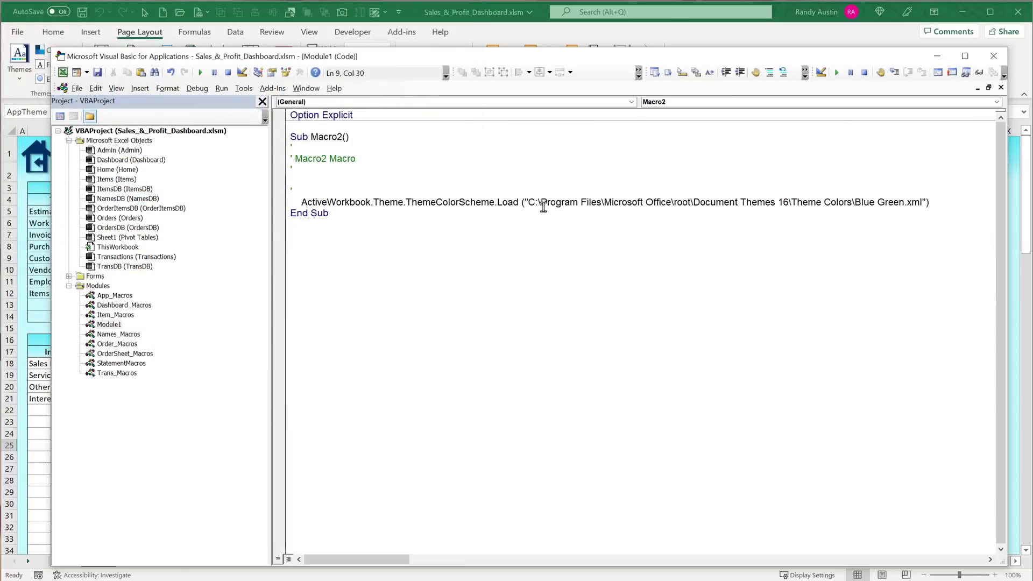
pyautogui.moveTo(531, 202); pyautogui.dragTo(804, 176)
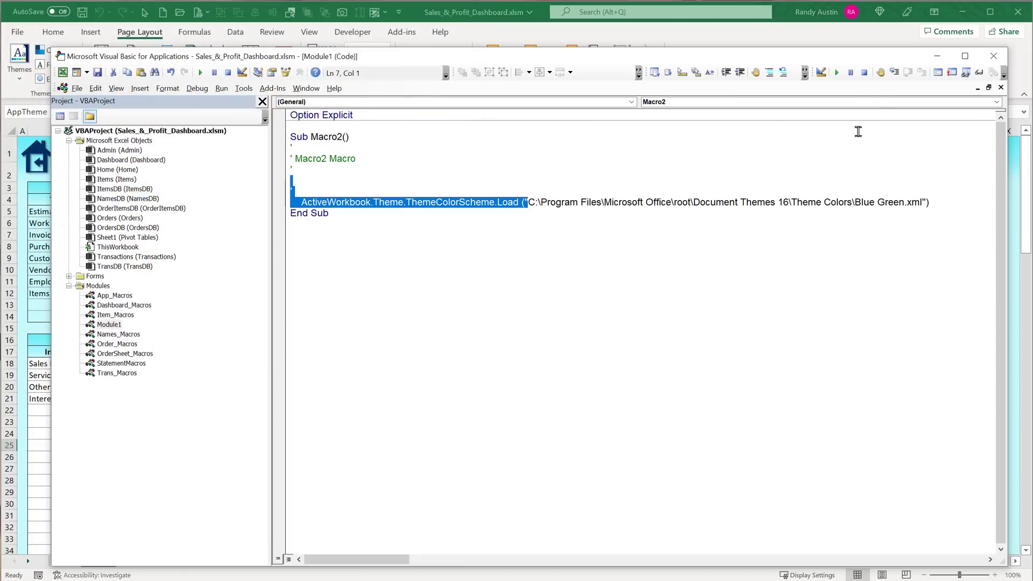
pyautogui.doubleClick(116, 296)
pyautogui.moveTo(444, 147); pyautogui.dragTo(232, 153)
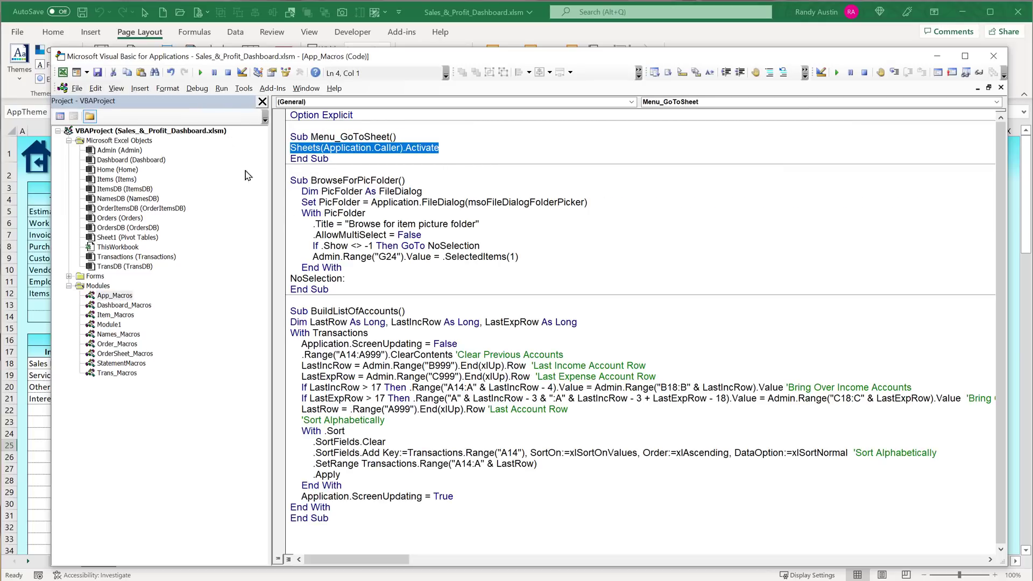
pyautogui.click(366, 256)
# Review the ThisWorkbook.RefreshAll line of RefreshDashboard in Dashboard_Macros, and run the refresh from the Dashboard sheet
pyautogui.doubleClick(128, 306)
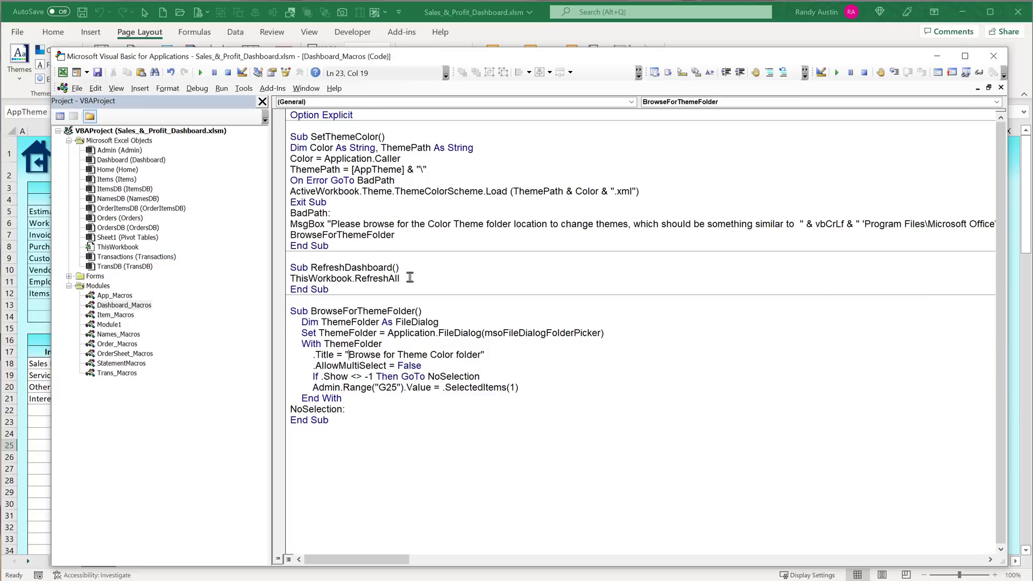
pyautogui.moveTo(413, 278); pyautogui.dragTo(267, 281)
pyautogui.click(345, 300)
pyautogui.click(37, 328)
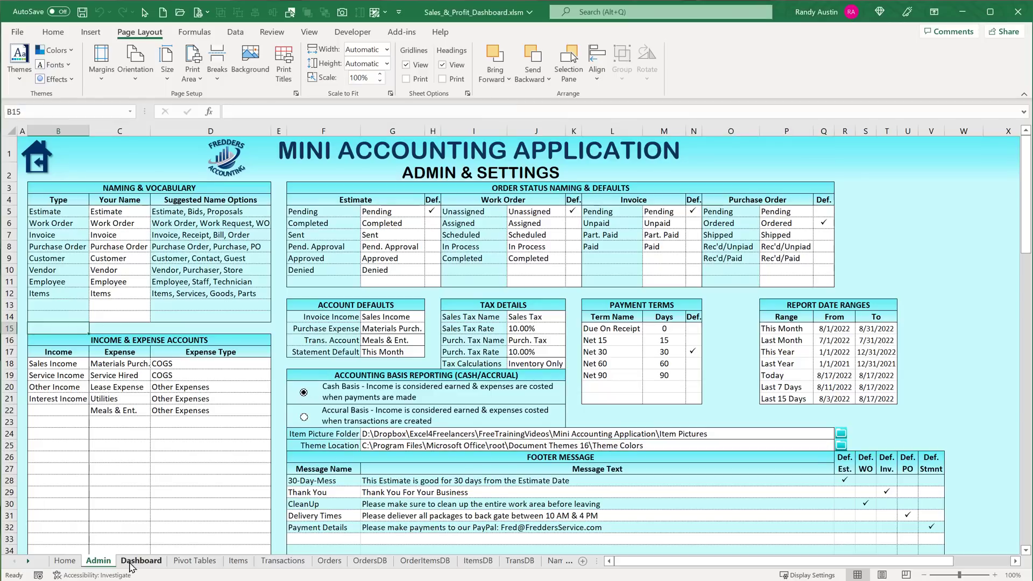
pyautogui.click(141, 560)
pyautogui.click(807, 136)
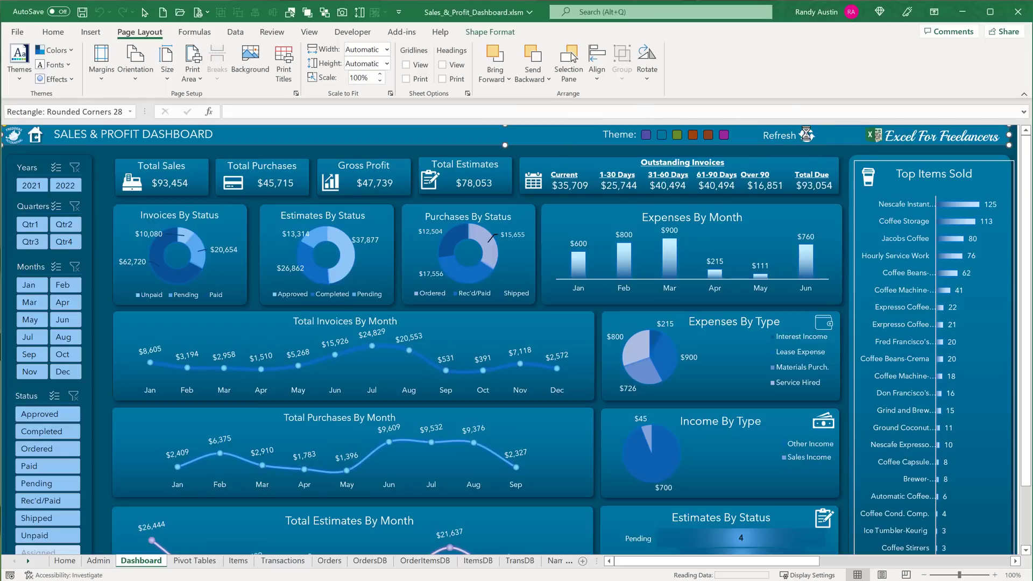
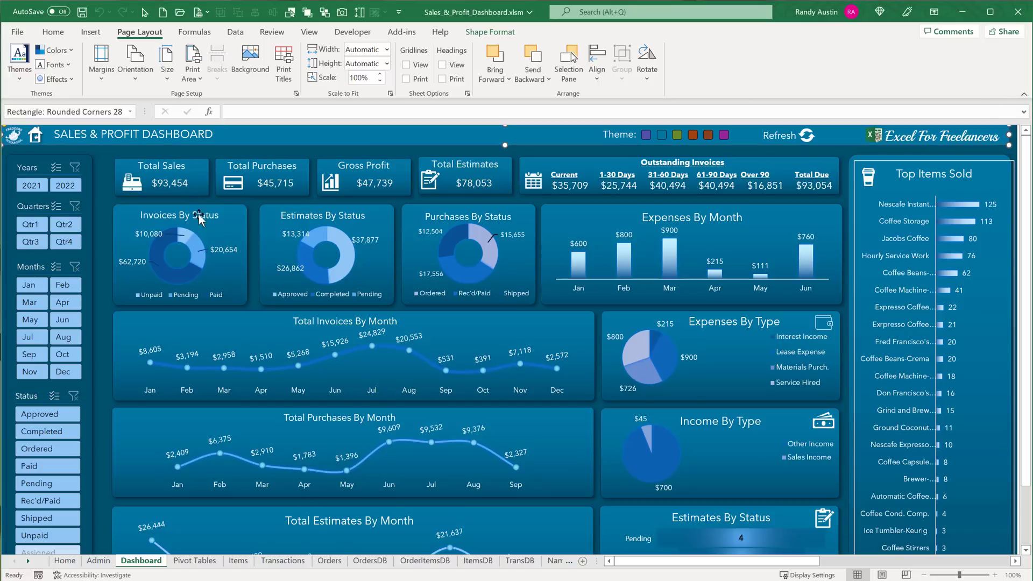
# Open the fill settings of the Expenses By Month columns and check the colour choices of the first gradient stop
pyautogui.click(194, 236)
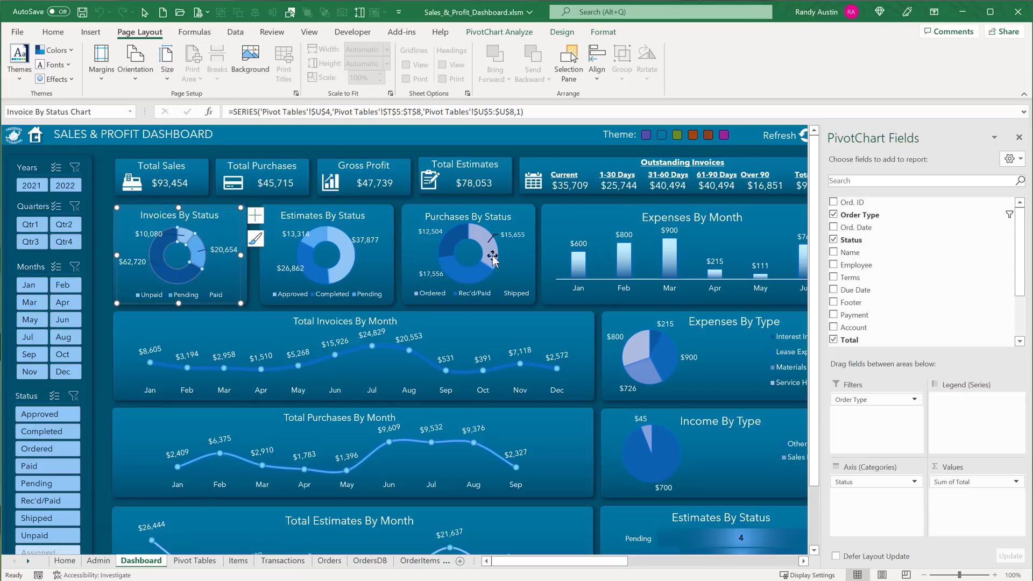
pyautogui.click(555, 219)
pyautogui.click(564, 271)
pyautogui.rightClick(579, 261)
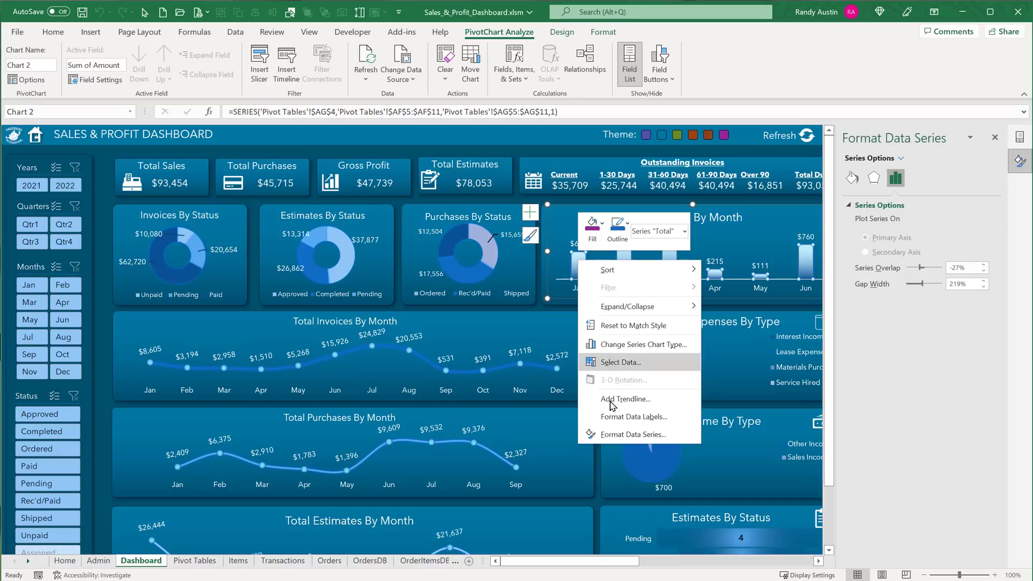
pyautogui.click(624, 435)
pyautogui.click(853, 178)
pyautogui.click(856, 207)
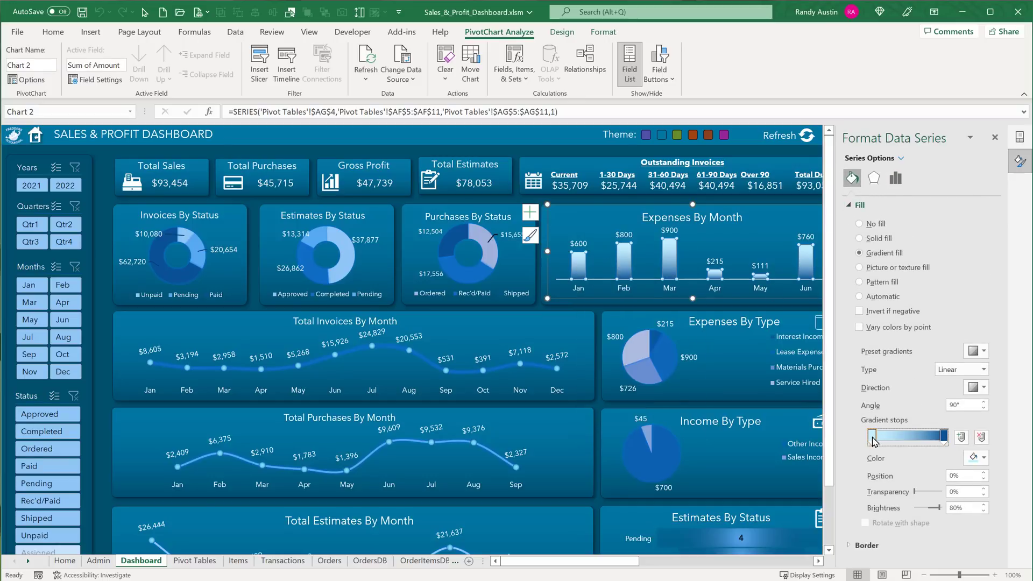
pyautogui.click(984, 458)
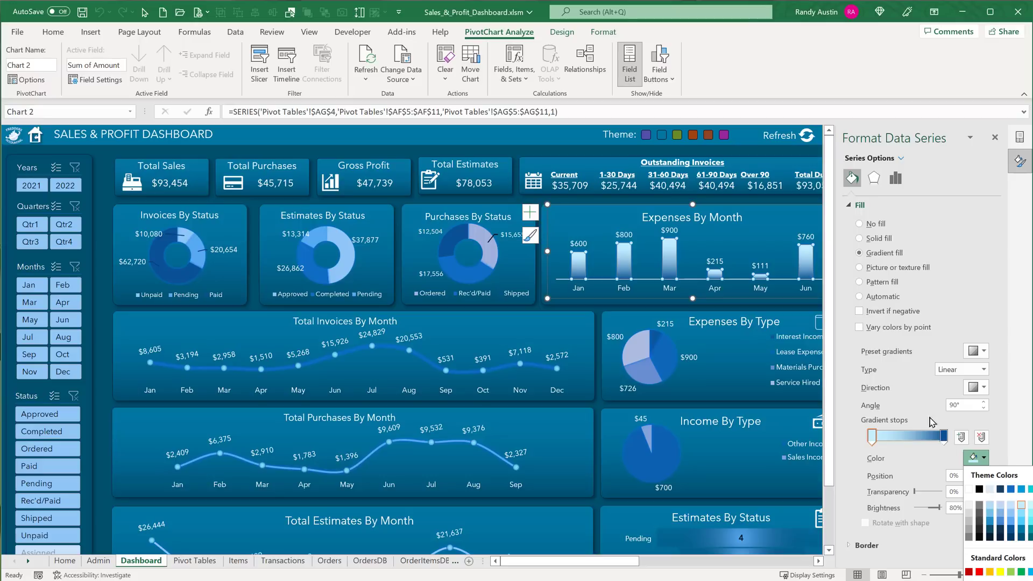
pyautogui.click(948, 284)
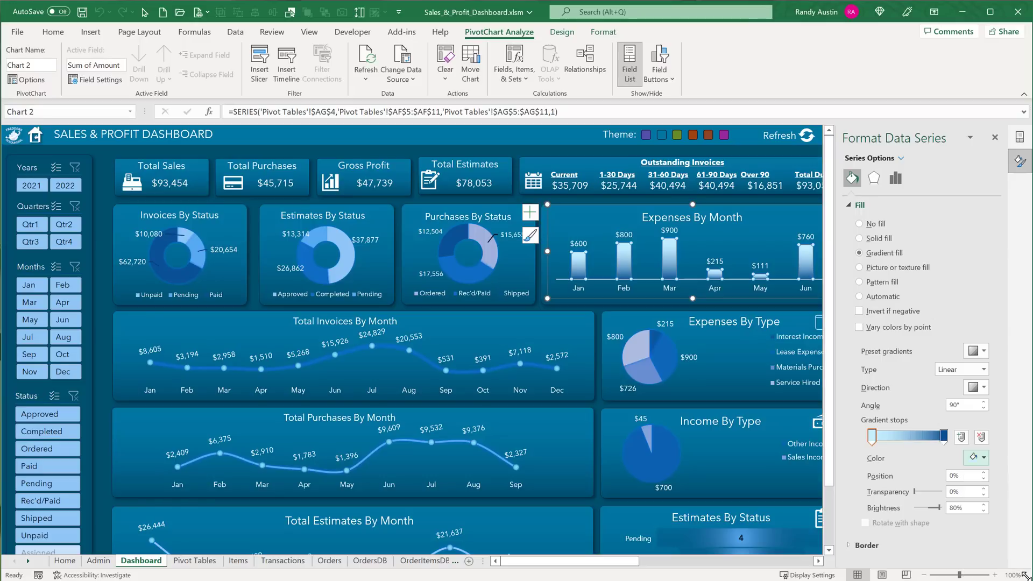
# Shrink the workbook window to examine the theme colour palettes of the column gradient's first and last stops
pyautogui.moveTo(1027, 576); pyautogui.dragTo(908, 417)
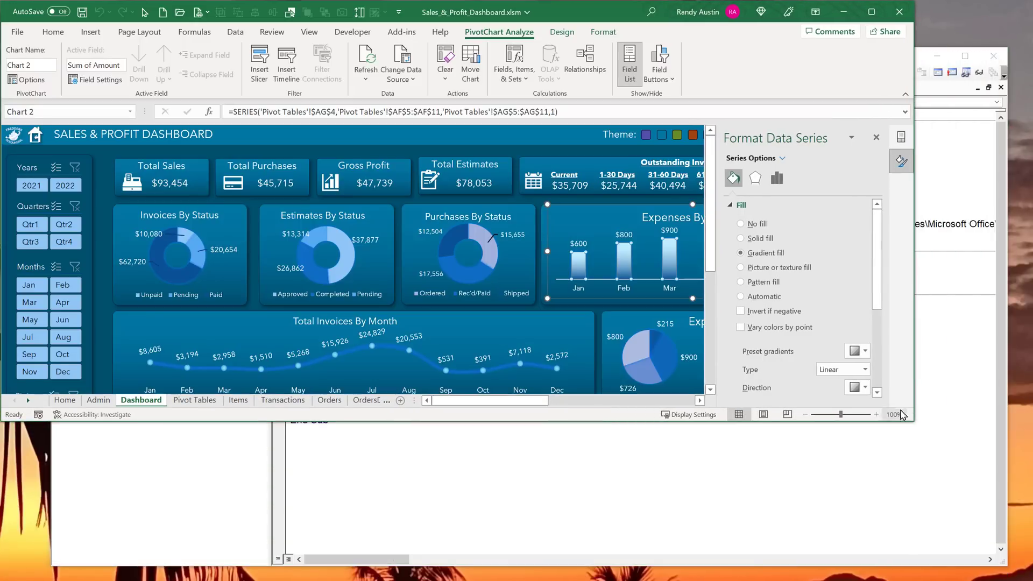
pyautogui.scroll(-3, 818, 340)
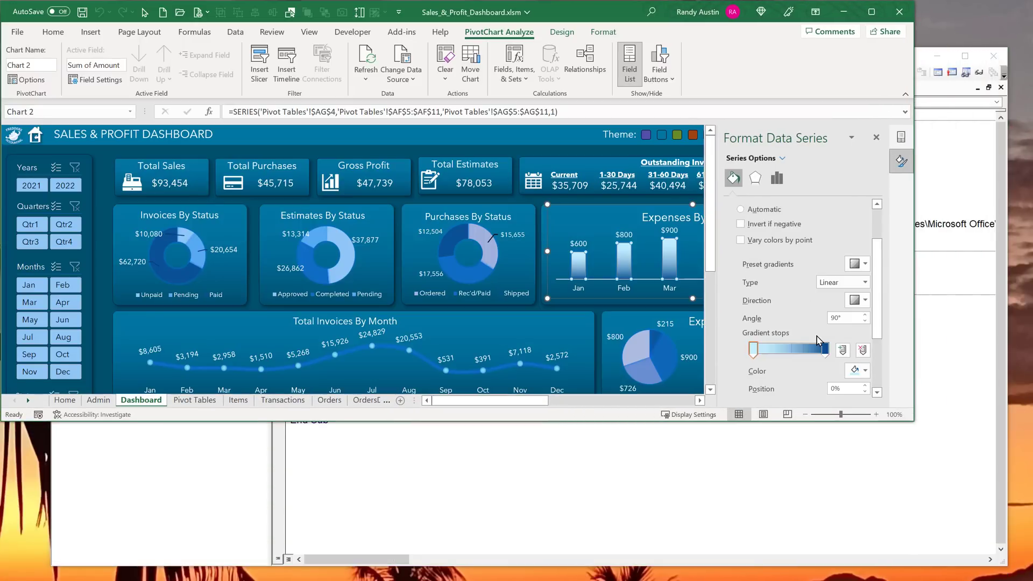
pyautogui.click(860, 371)
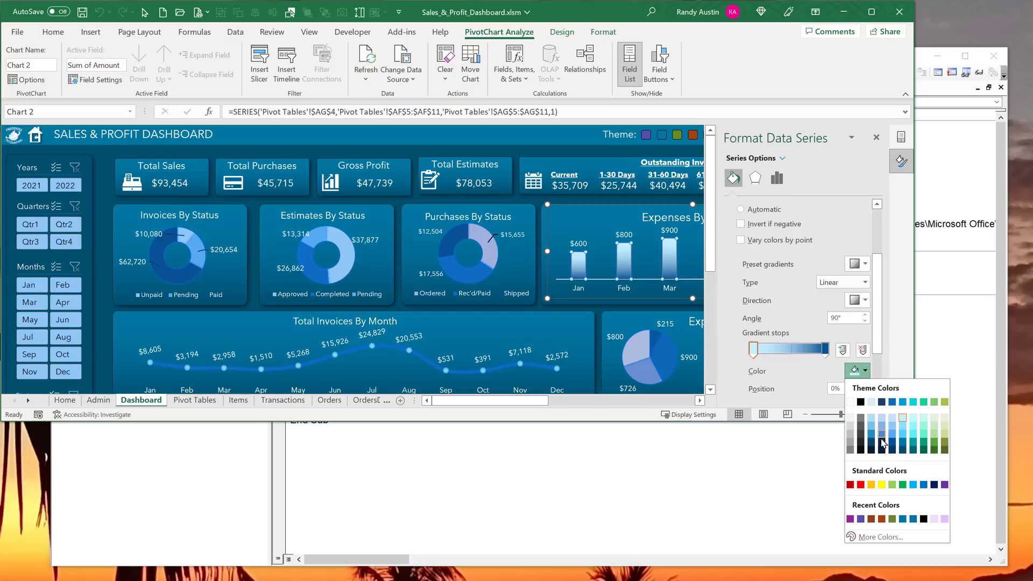
pyautogui.click(826, 351)
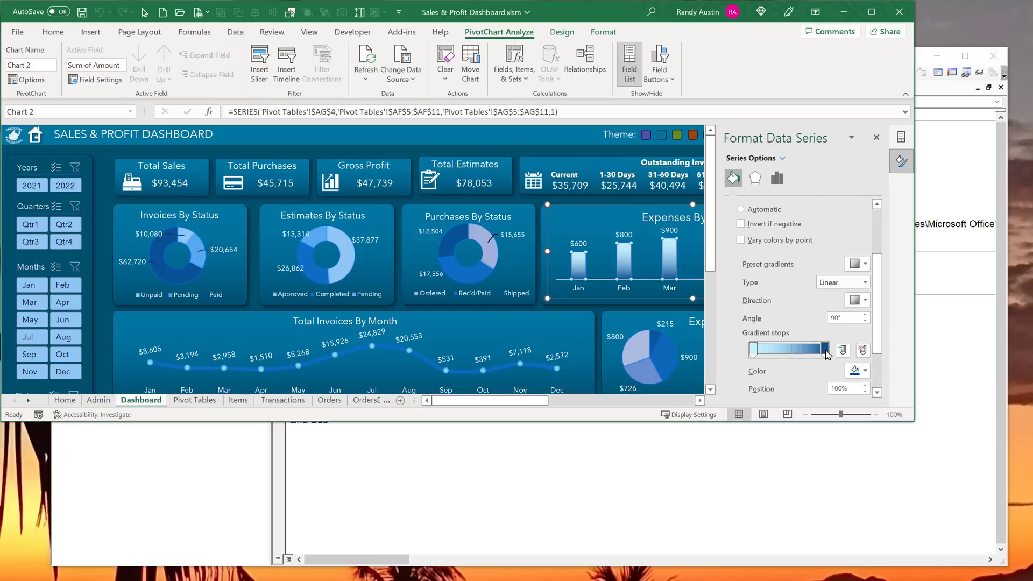
pyautogui.click(855, 370)
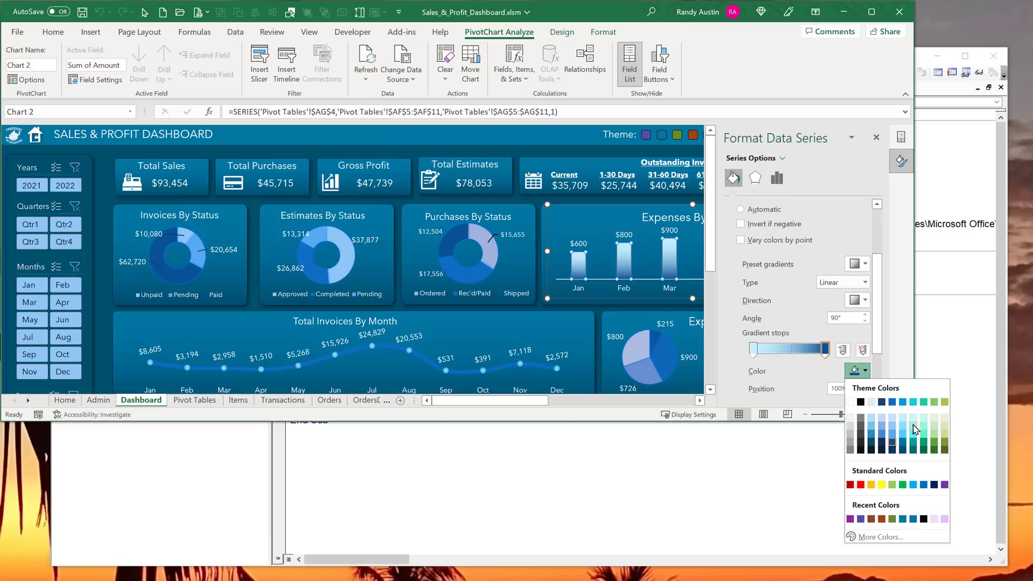
pyautogui.click(645, 422)
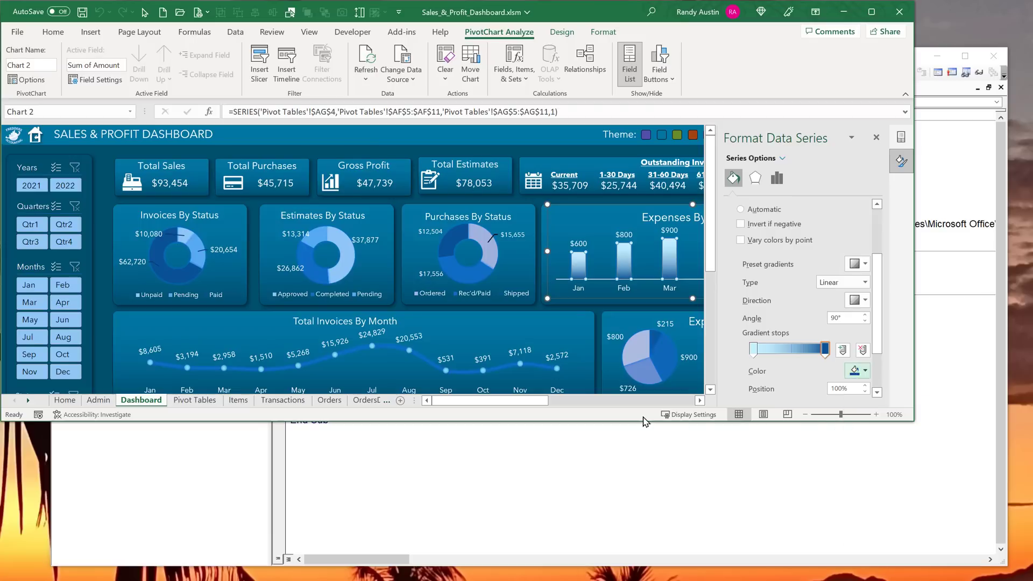
# Enlarge the workbook window to full screen size again and close the Format Data Series and PivotChart Fields panes
pyautogui.moveTo(915, 423); pyautogui.dragTo(1032, 580)
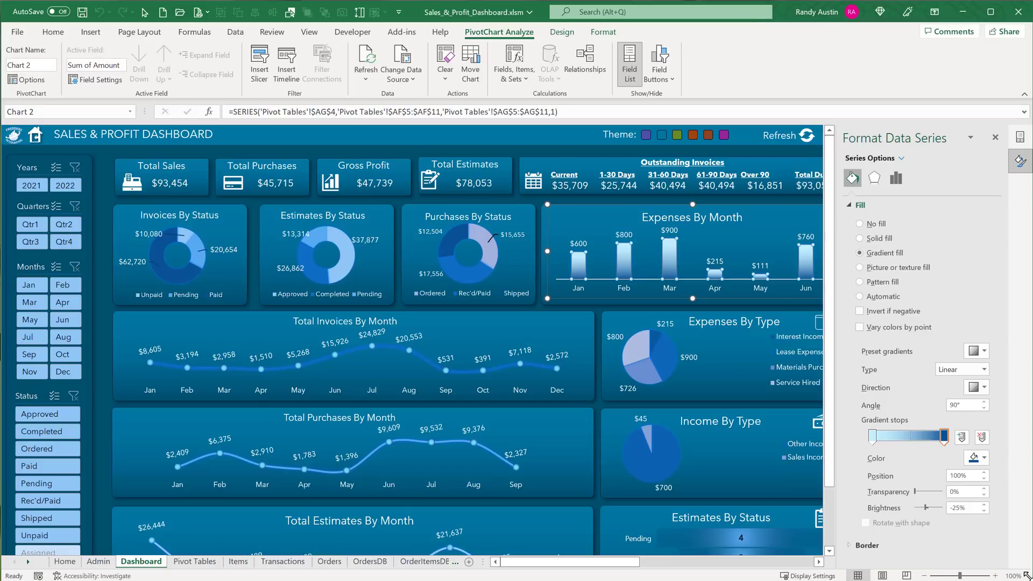
pyautogui.click(996, 138)
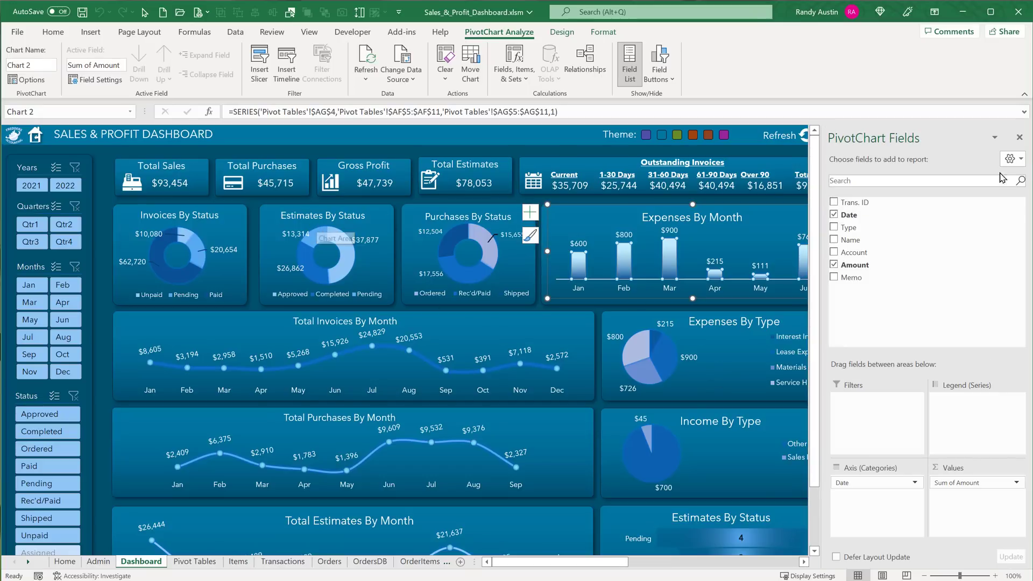
pyautogui.click(1019, 136)
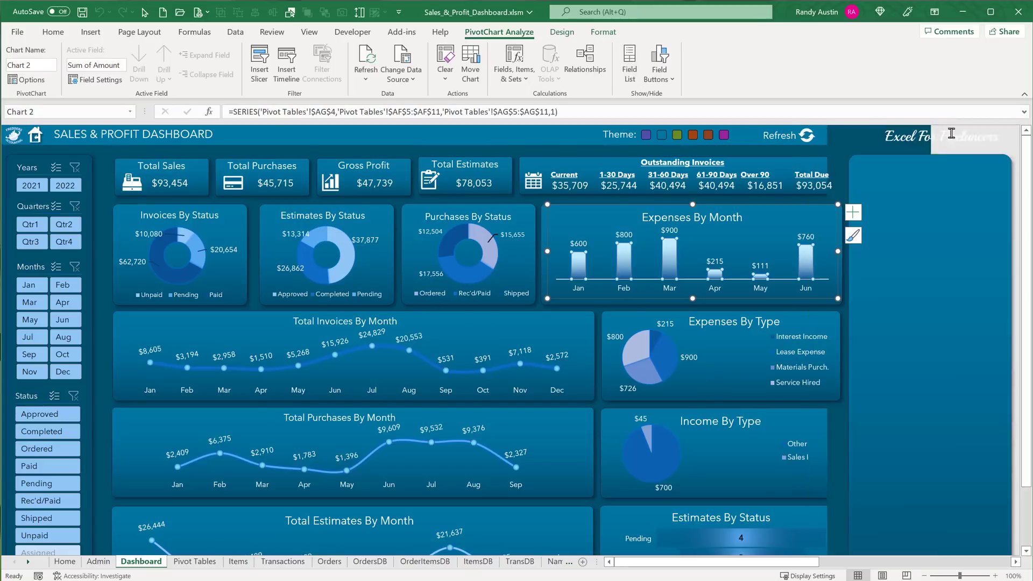
# Select the merged background cell A2 of the Dashboard and check its theme fill colour
pyautogui.click(106, 156)
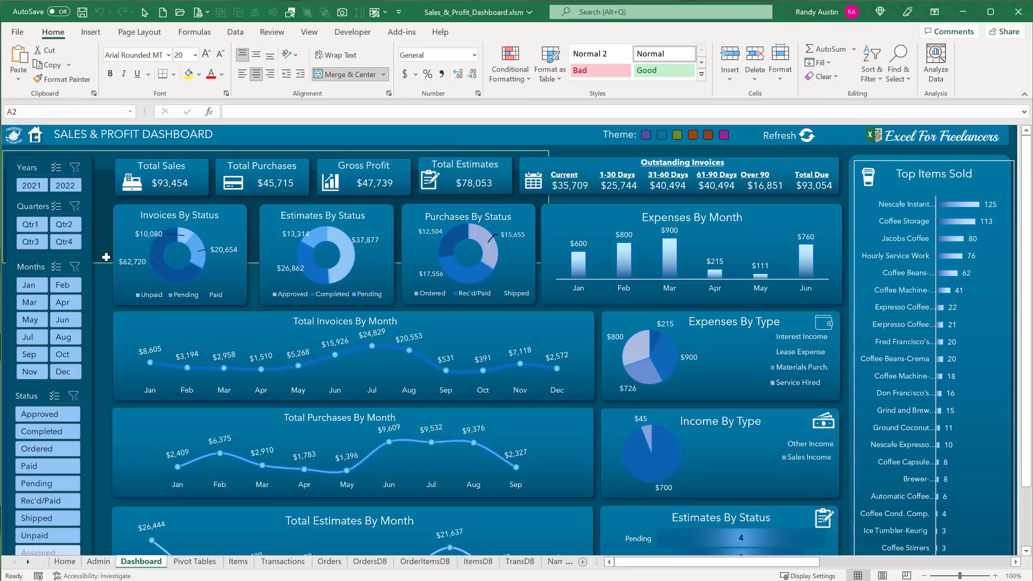
pyautogui.click(199, 75)
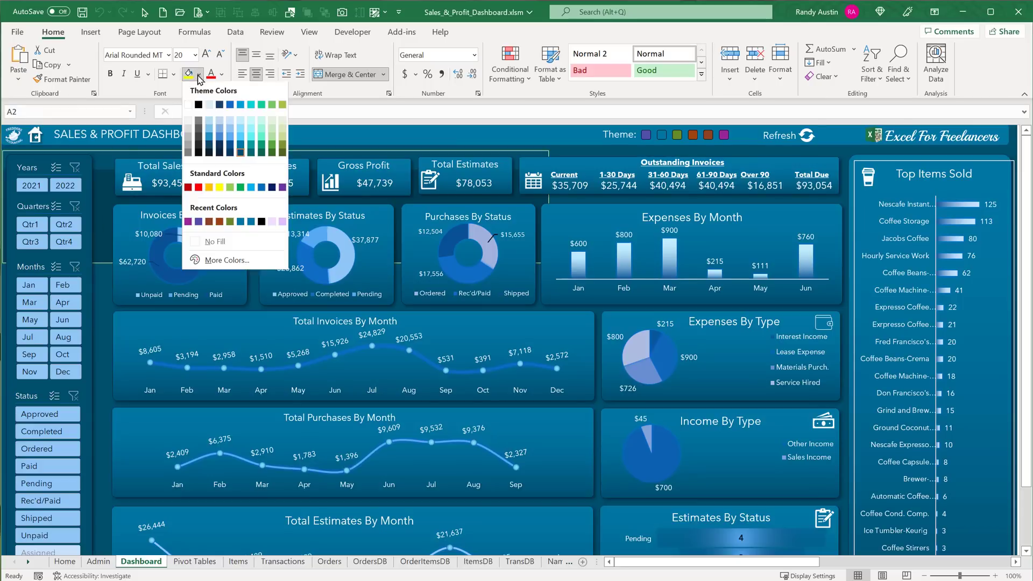
pyautogui.click(103, 157)
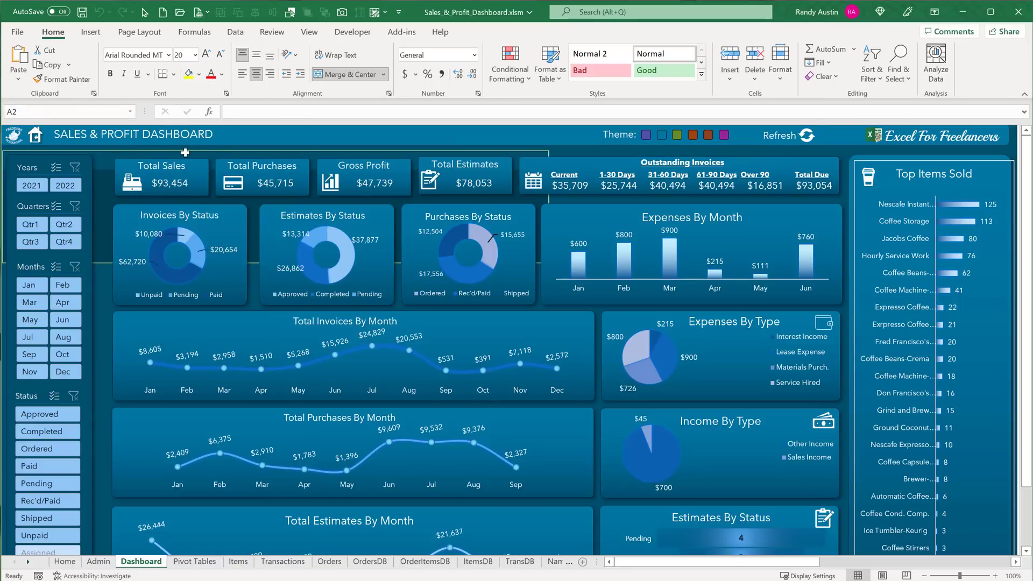
# Check the theme fill colour of the rounded header bar behind the Sales & Profit Dashboard title
pyautogui.click(225, 145)
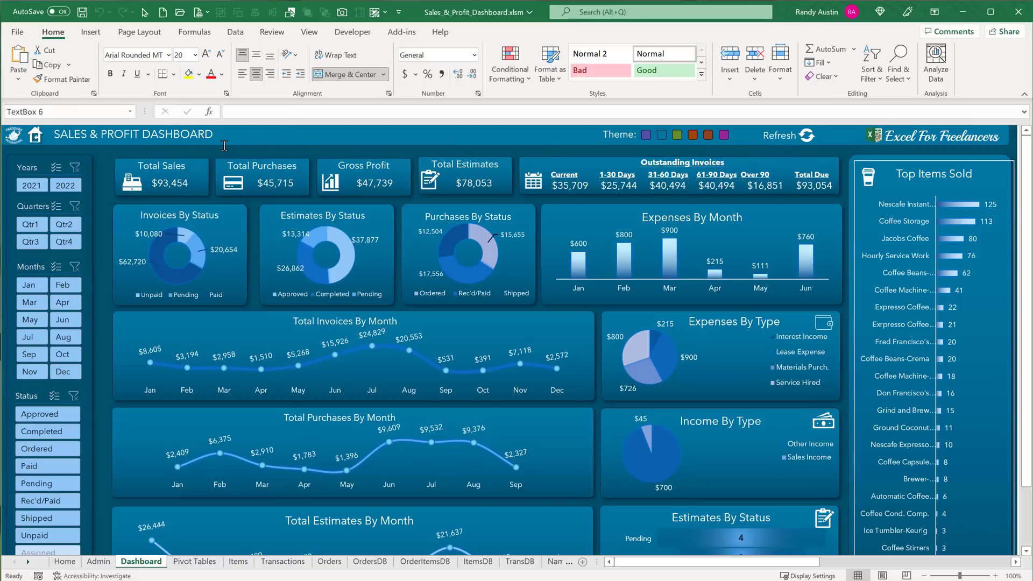
pyautogui.click(291, 142)
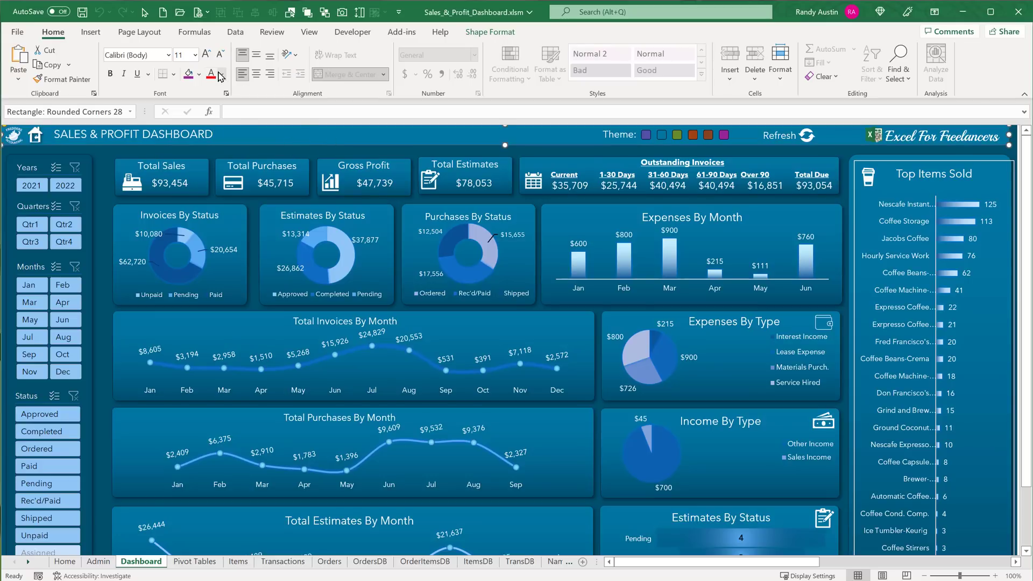
pyautogui.click(199, 74)
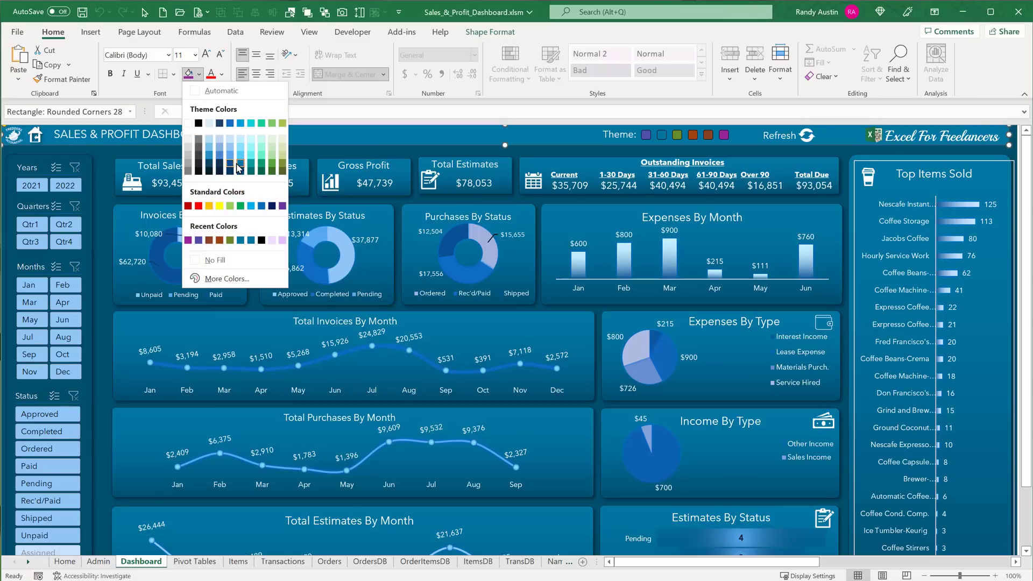
pyautogui.click(159, 135)
pyautogui.click(141, 138)
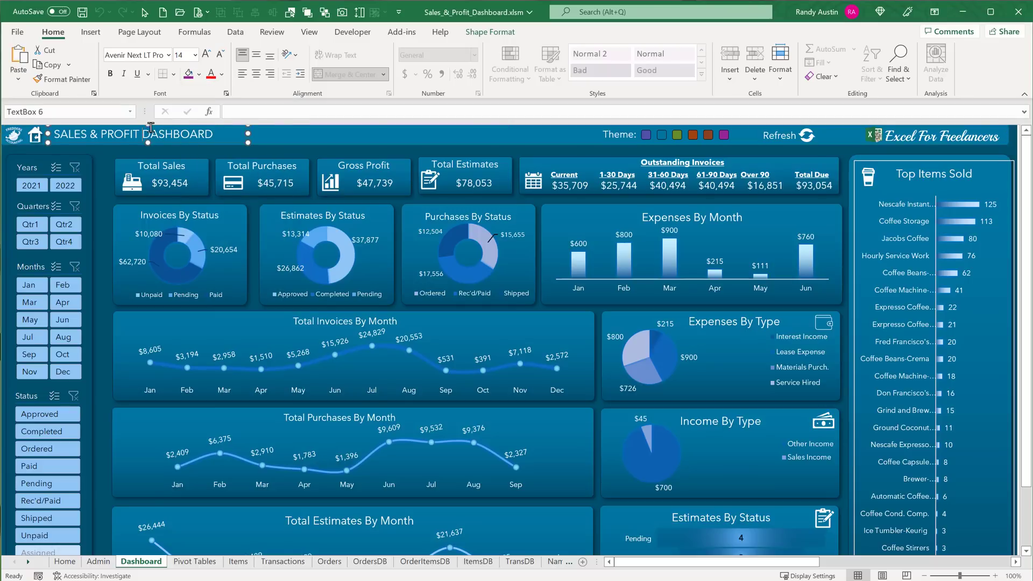
# Test the header's home icon, returning to the Dashboard sheet to check the name given to that icon
pyautogui.click(35, 136)
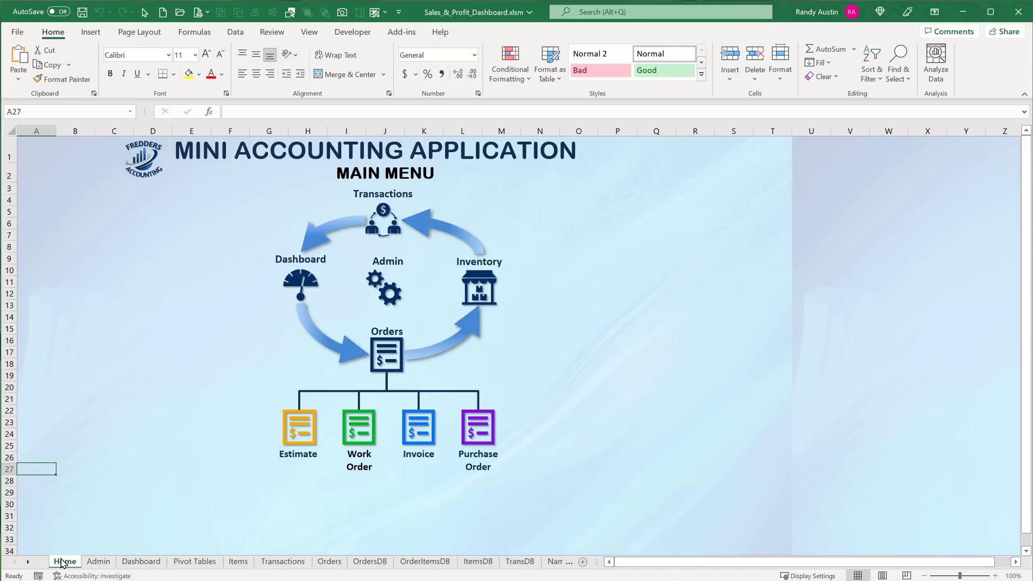
pyautogui.click(130, 563)
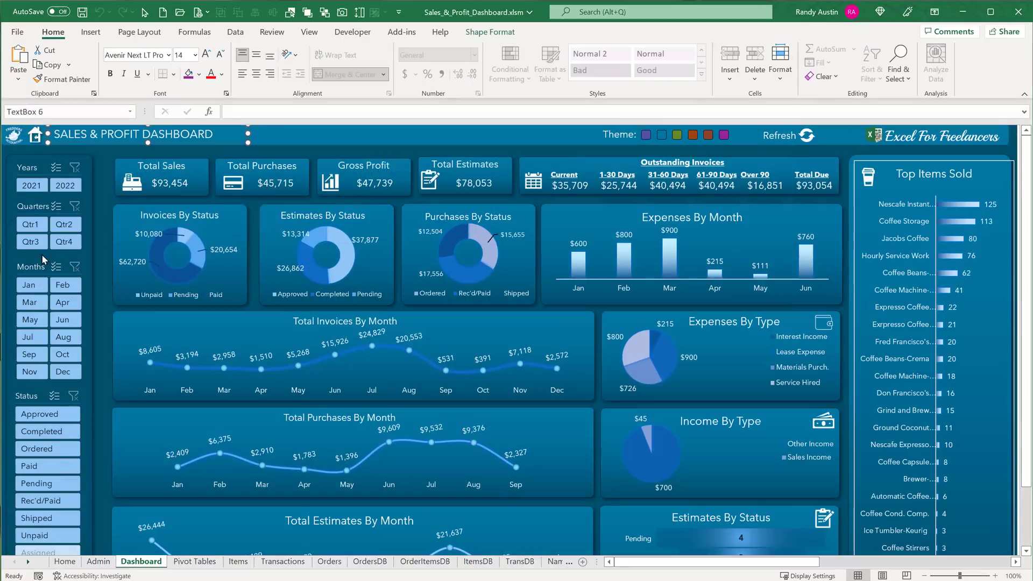
pyautogui.rightClick(31, 140)
pyautogui.click(25, 115)
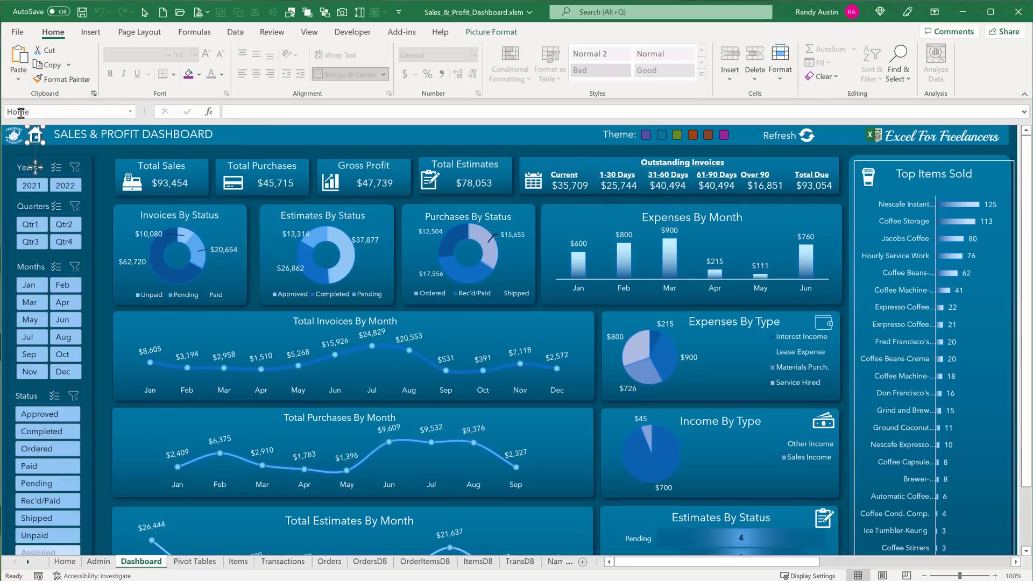
pyautogui.click(33, 112)
pyautogui.click(18, 135)
pyautogui.click(244, 146)
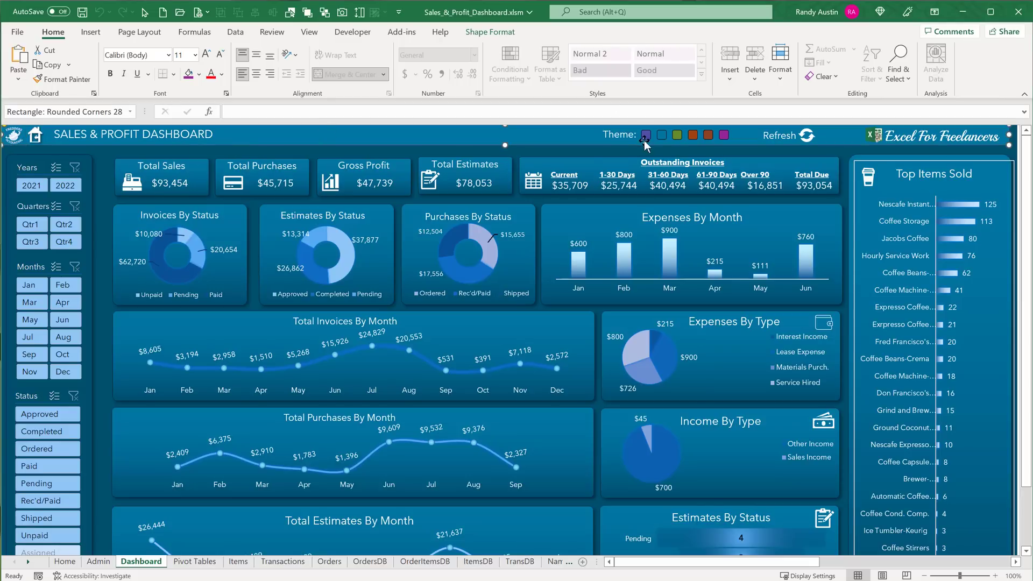
# Inspect the Refresh label and icon in the Dashboard header, and reopen the Dashboard_Macros code
pyautogui.rightClick(786, 139)
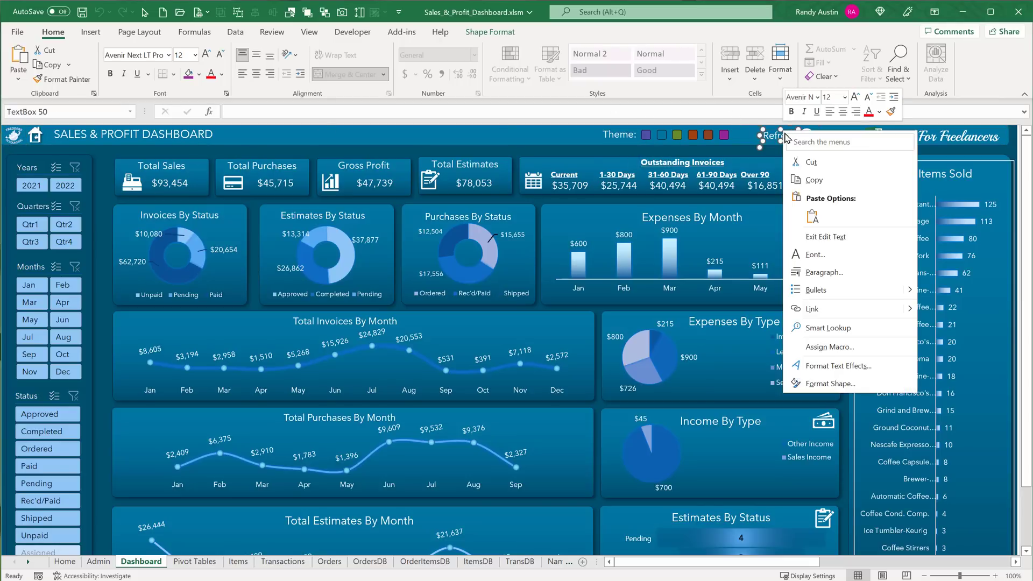
pyautogui.click(781, 136)
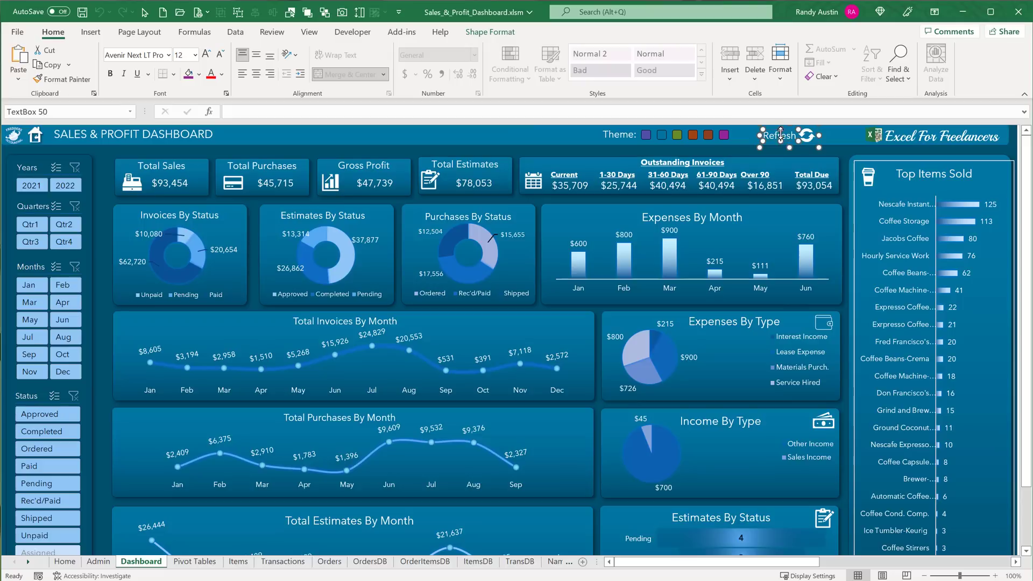
pyautogui.click(843, 148)
pyautogui.hotkey('alt', 'F11')
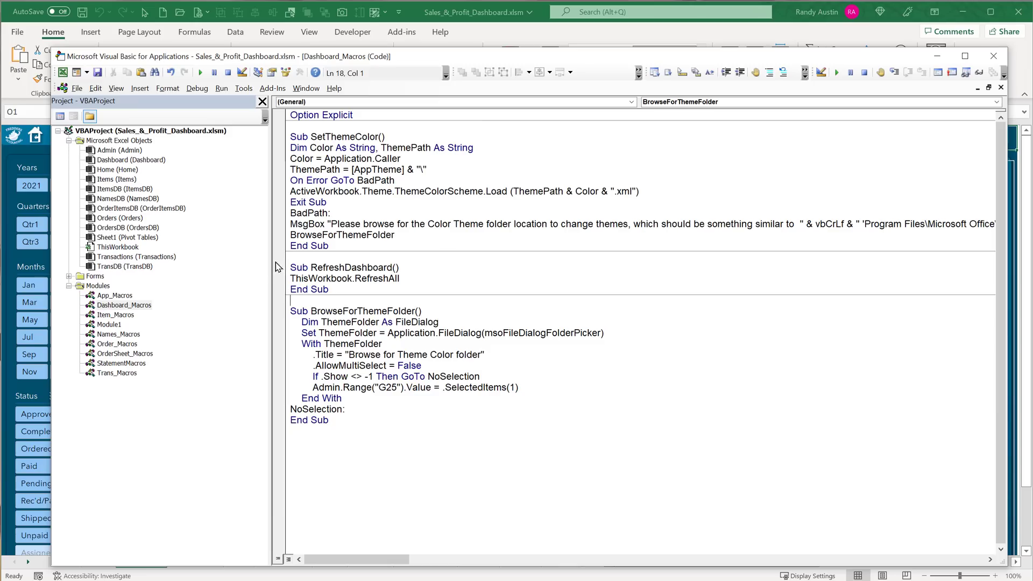
# Examine the RefreshDashboard macro and its RefreshAll line, comparing it with the built-in Refresh All command, and return to the Dashboard
pyautogui.moveTo(395, 267); pyautogui.dragTo(306, 272)
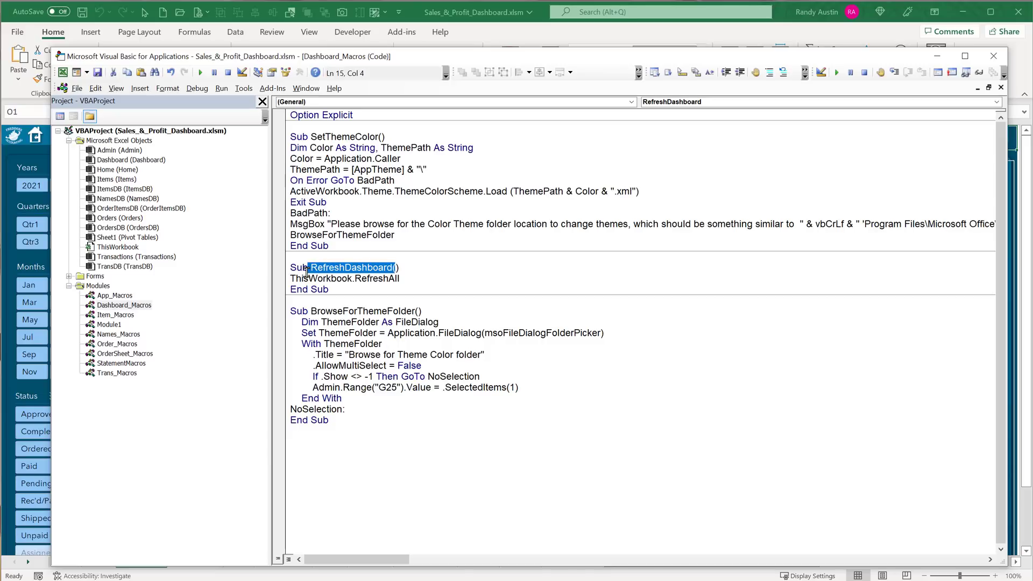
pyautogui.moveTo(401, 278); pyautogui.dragTo(275, 277)
pyautogui.hotkey('alt', 'F11')
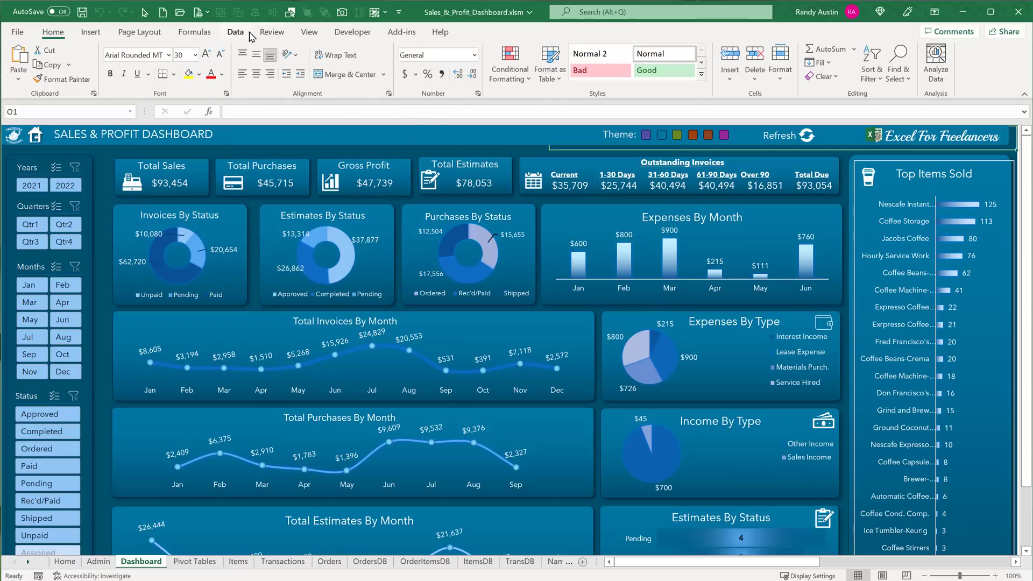
pyautogui.click(236, 33)
pyautogui.click(218, 62)
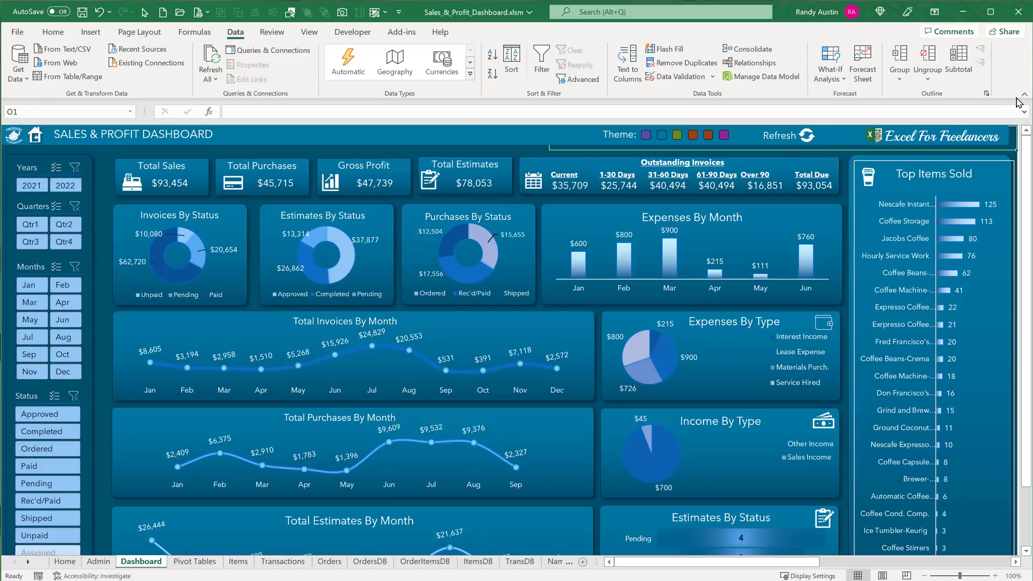
pyautogui.hotkey('alt', 'F11')
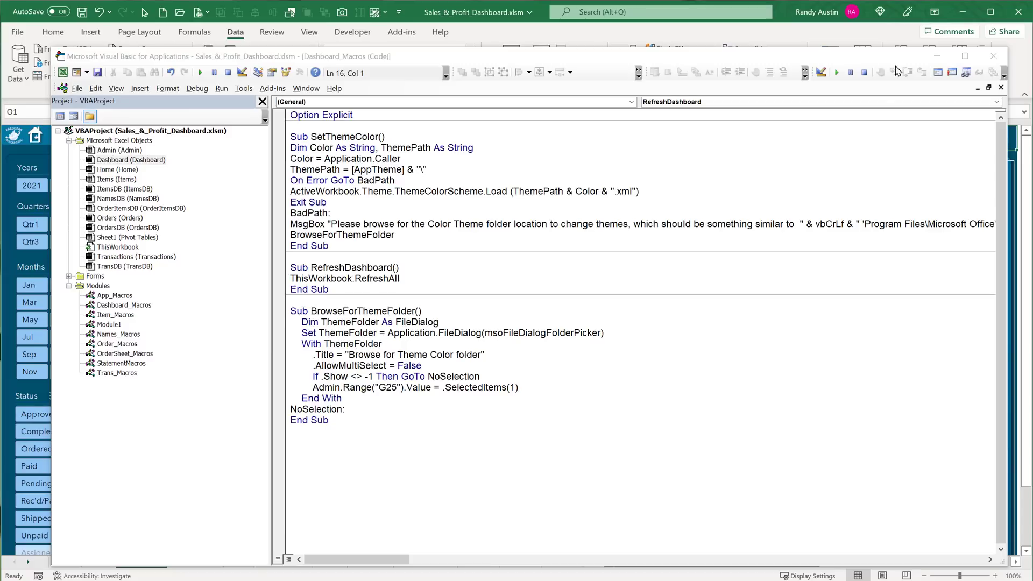
pyautogui.click(879, 34)
pyautogui.click(807, 142)
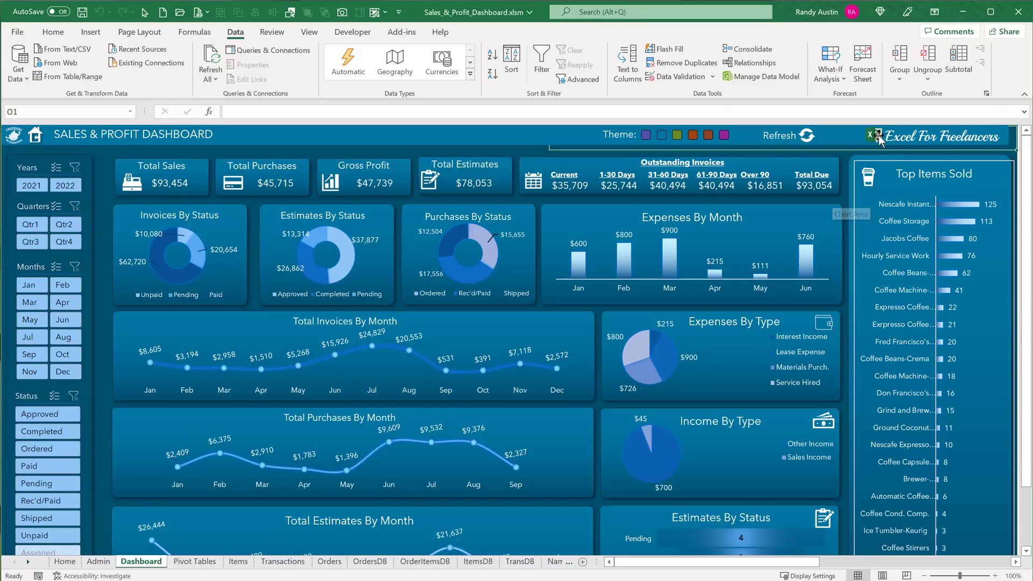
# Try a small adjustment to the Total Sales card's rounded rectangle and undo it
pyautogui.click(119, 167)
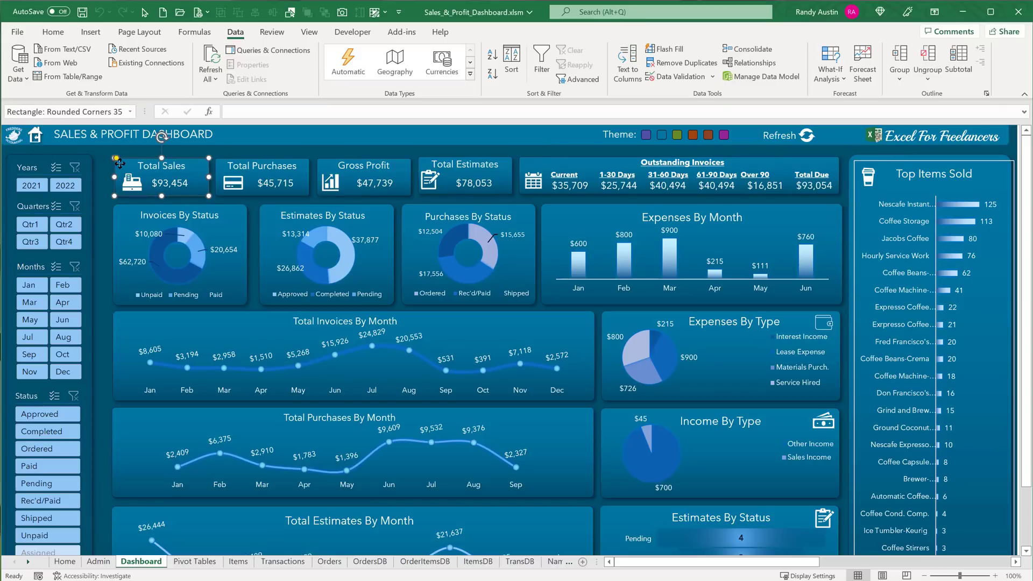
pyautogui.moveTo(119, 162)
pyautogui.mouseDown()
pyautogui.moveTo(147, 154)
pyautogui.moveTo(95, 164)
pyautogui.moveTo(129, 152)
pyautogui.moveTo(114, 165)
pyautogui.mouseUp()
pyautogui.hotkey('ctrl', 'z')
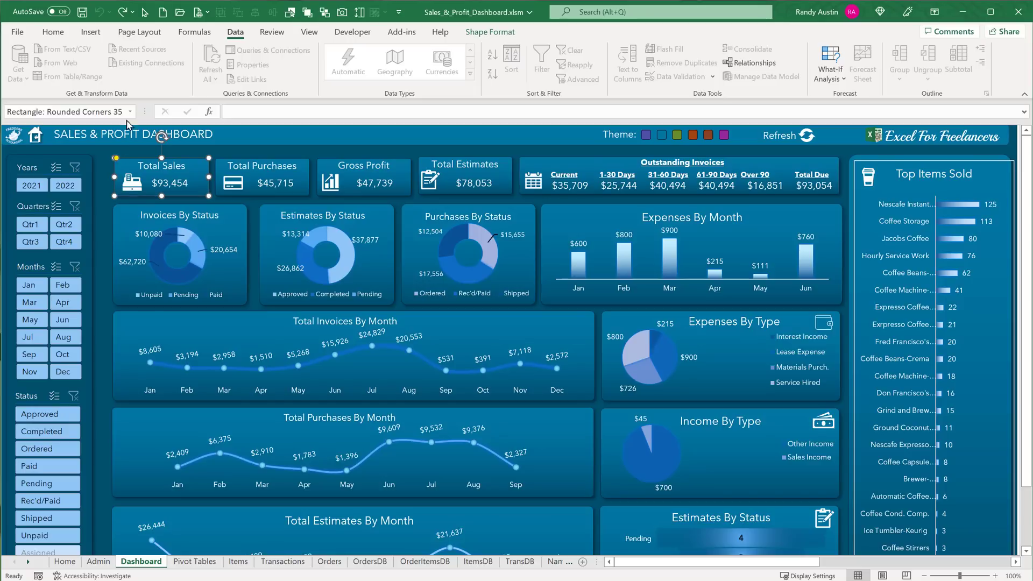
# Open the Total Sales card's shape formatting and check the theme colour of the gradient fill's end stop
pyautogui.rightClick(184, 159)
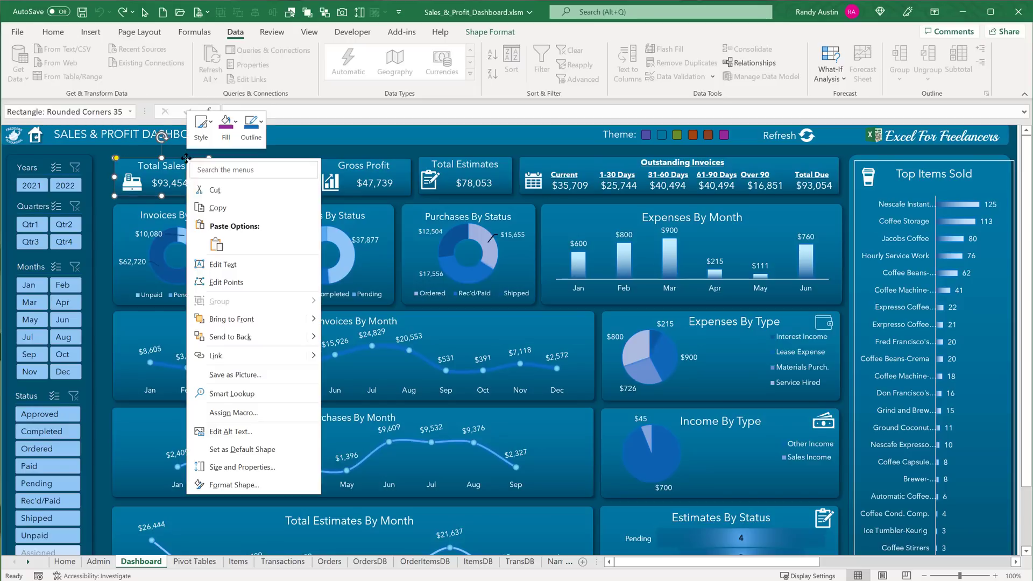
pyautogui.click(251, 485)
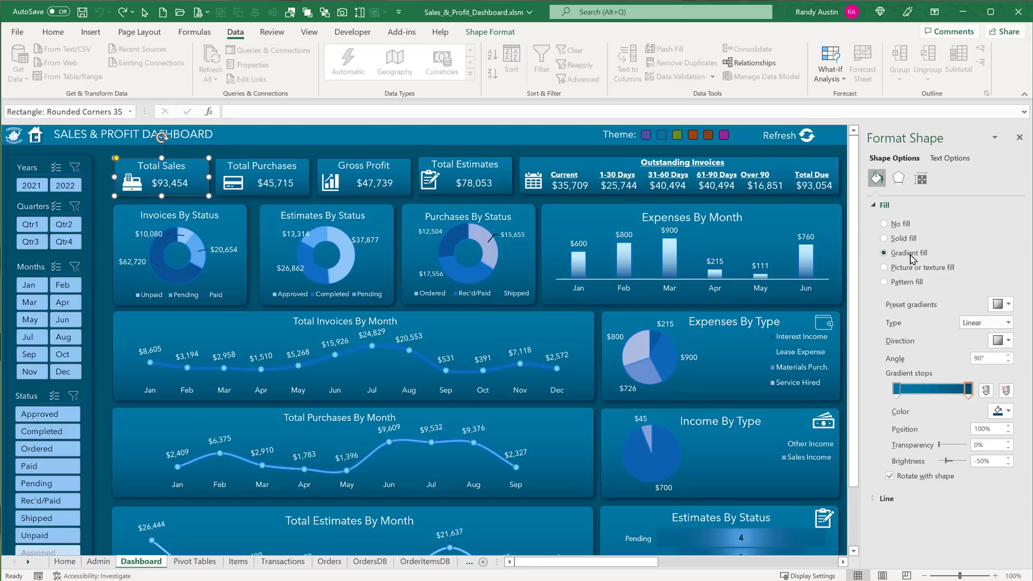
pyautogui.click(1009, 412)
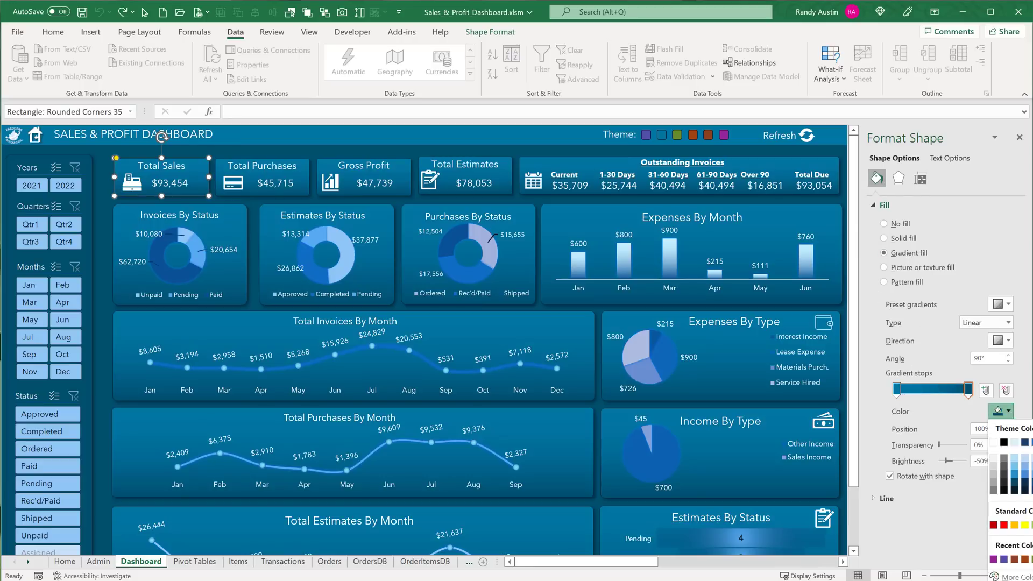
pyautogui.click(911, 410)
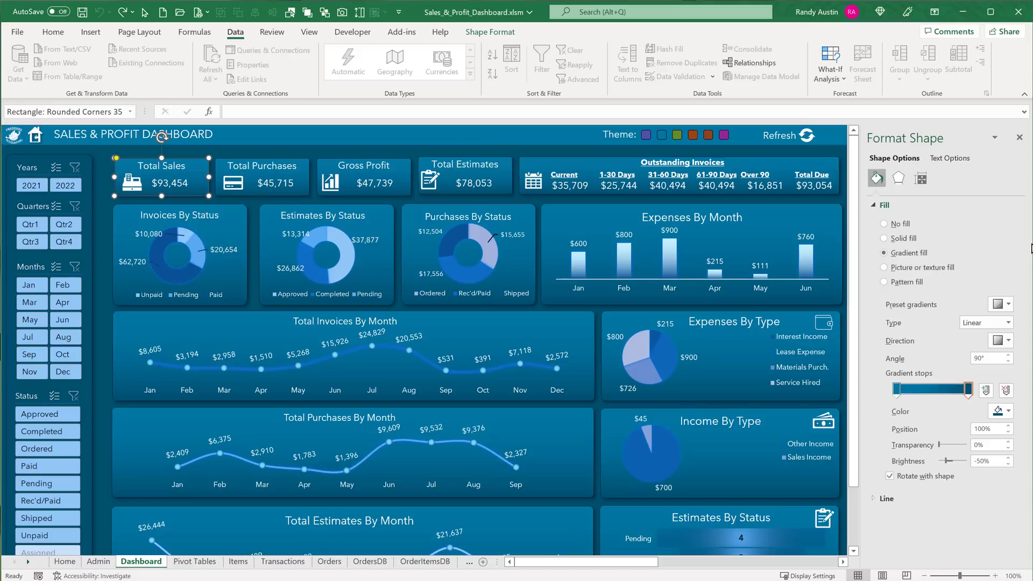
pyautogui.moveTo(1032, 256); pyautogui.dragTo(962, 256)
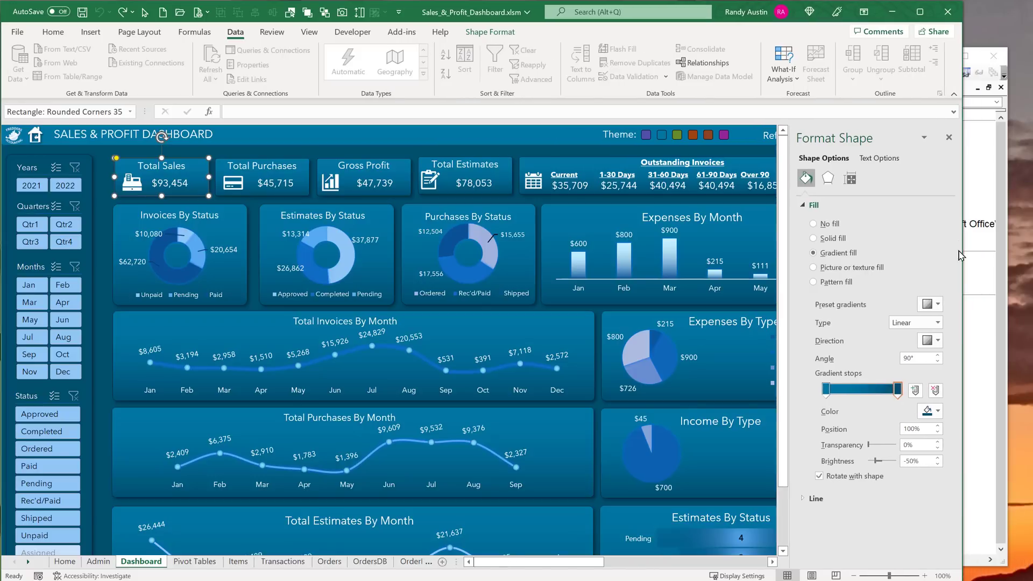
pyautogui.click(898, 390)
pyautogui.click(931, 411)
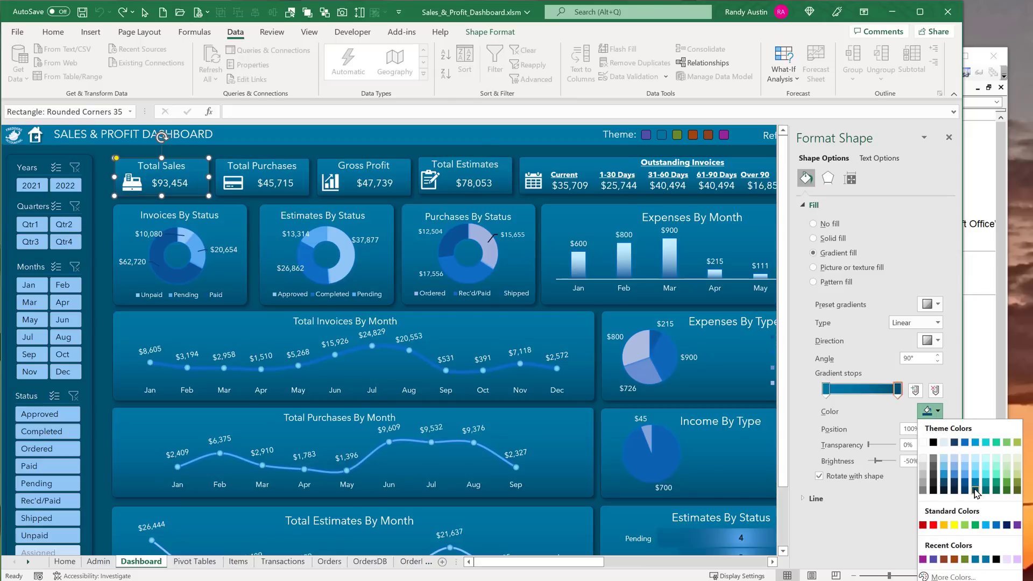
# Check the theme colour of the first gradient stop in the Total Sales card and widen the workbook window again
pyautogui.click(828, 388)
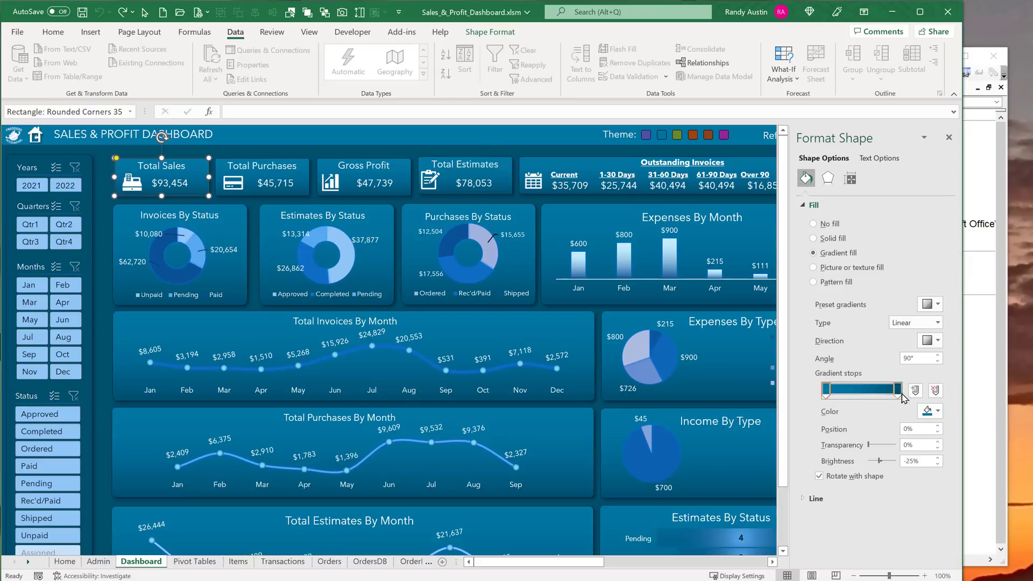
pyautogui.click(941, 414)
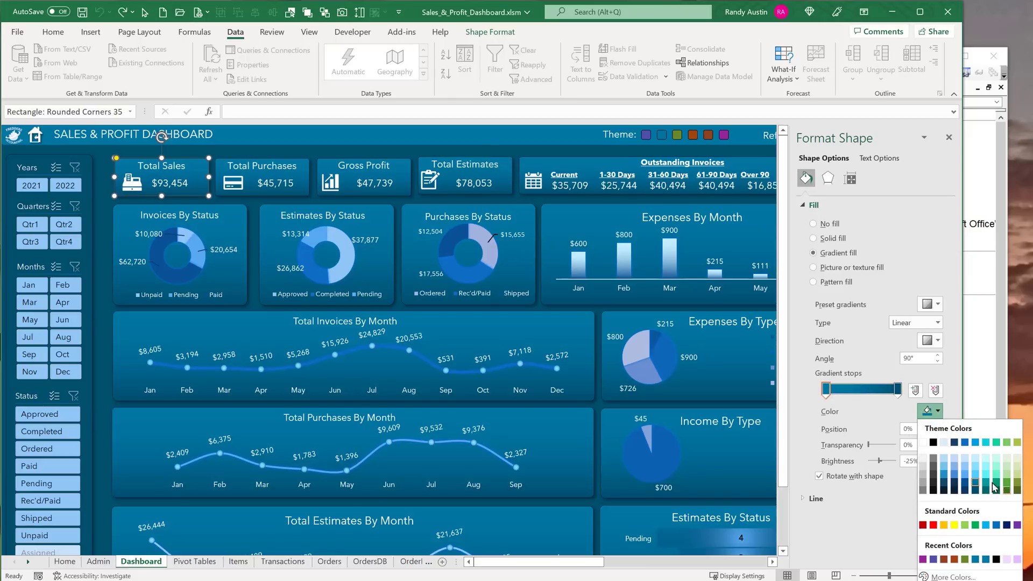
pyautogui.click(911, 376)
pyautogui.moveTo(965, 367); pyautogui.dragTo(1031, 364)
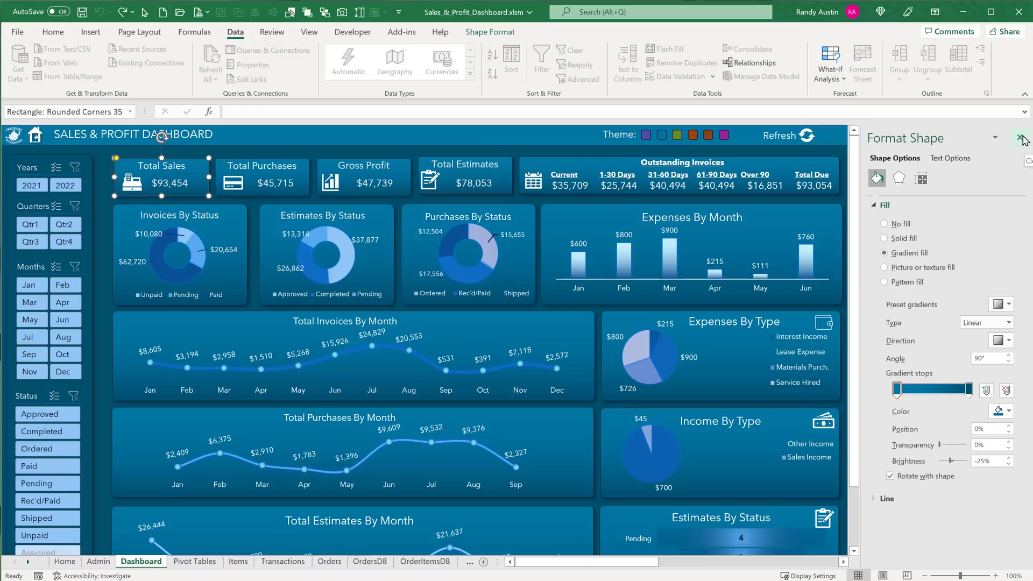
# Select the Total Sales cash register icon and search the stock icon library for "income", closing it without inserting anything
pyautogui.click(141, 168)
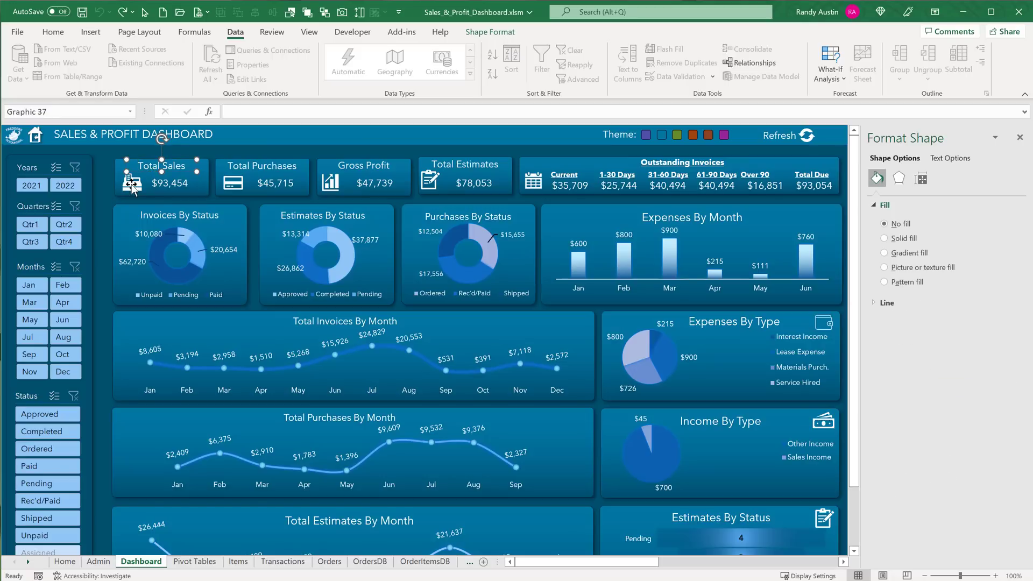
pyautogui.click(131, 183)
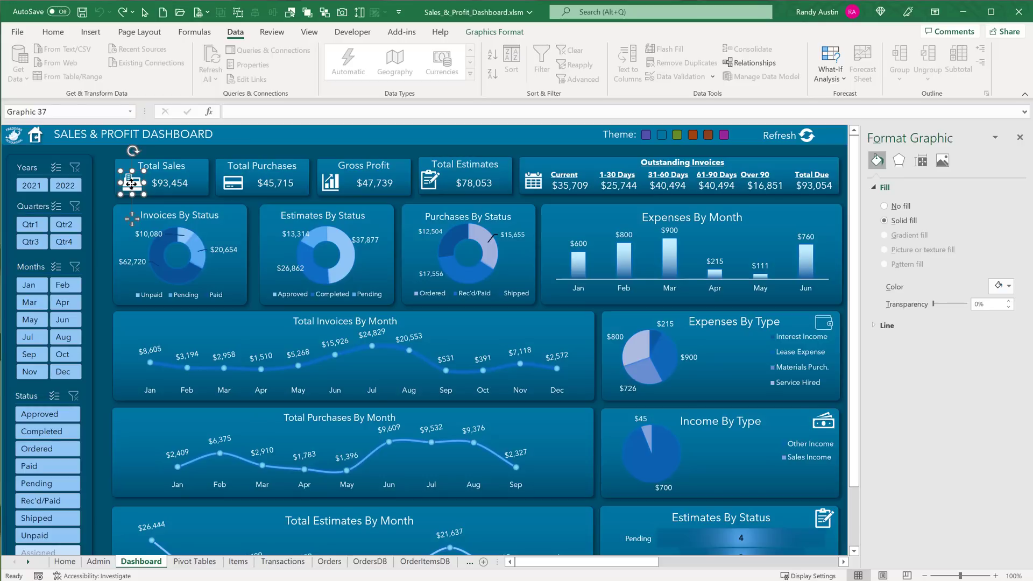
pyautogui.click(90, 32)
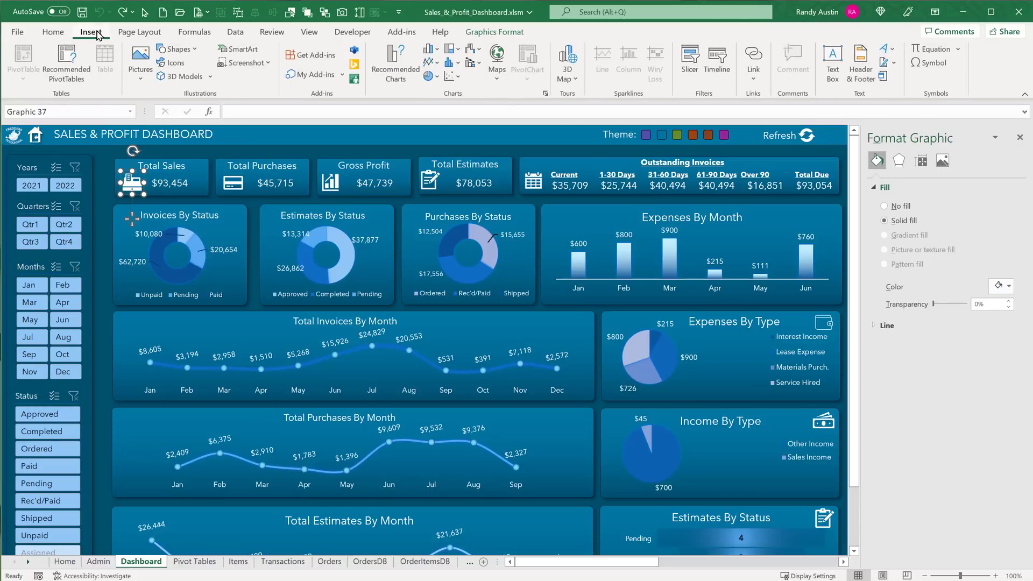
pyautogui.click(164, 62)
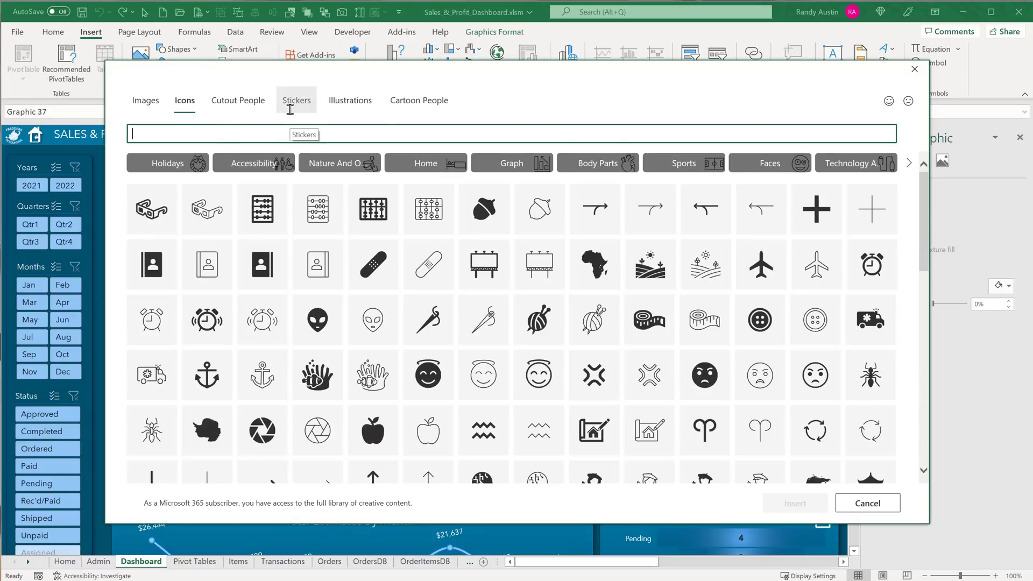
pyautogui.write('income')
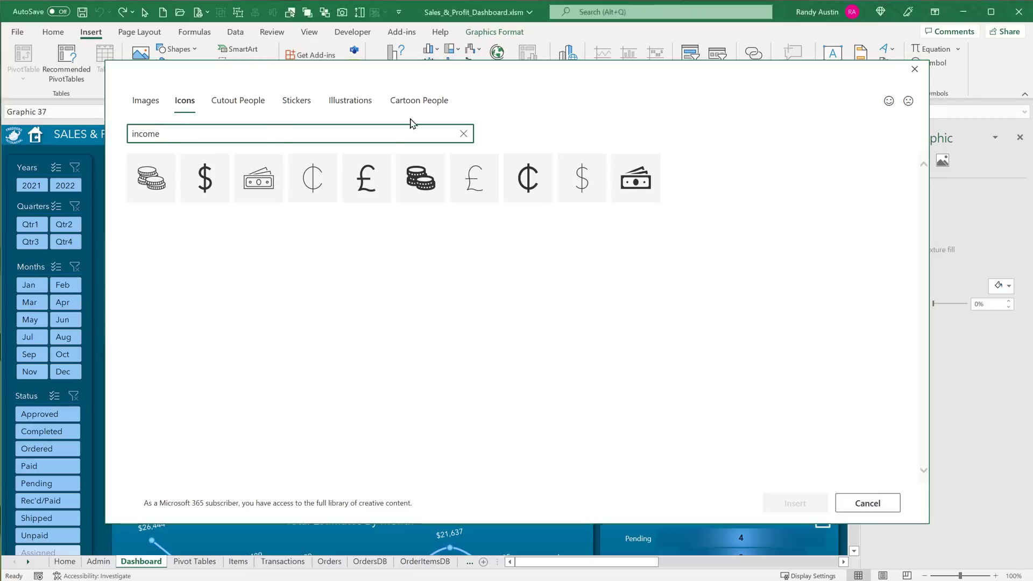
pyautogui.press('Escape')
# Set the graphics fill of the Total Sales cash register icon to the white theme colour
pyautogui.click(495, 32)
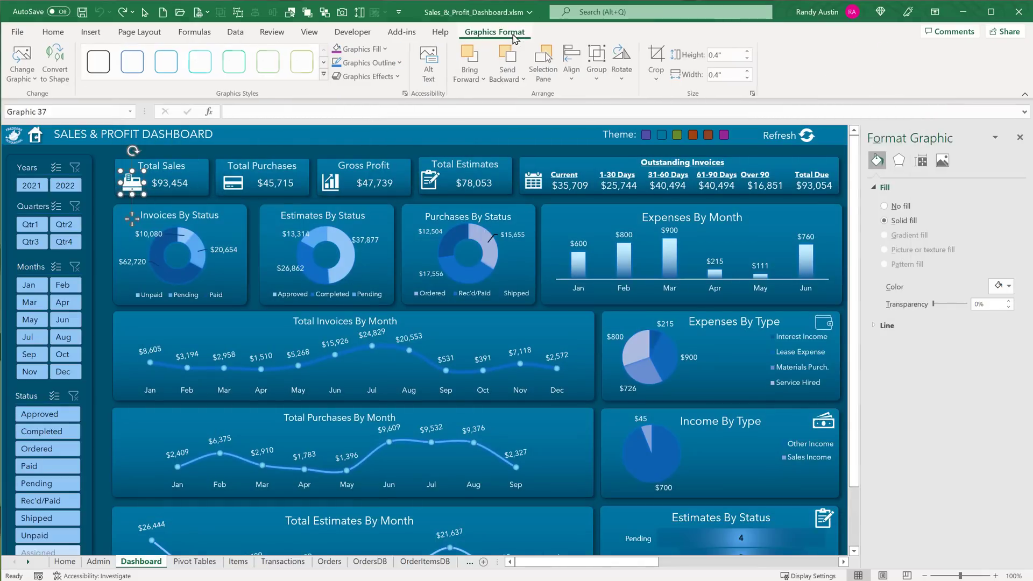
pyautogui.click(386, 49)
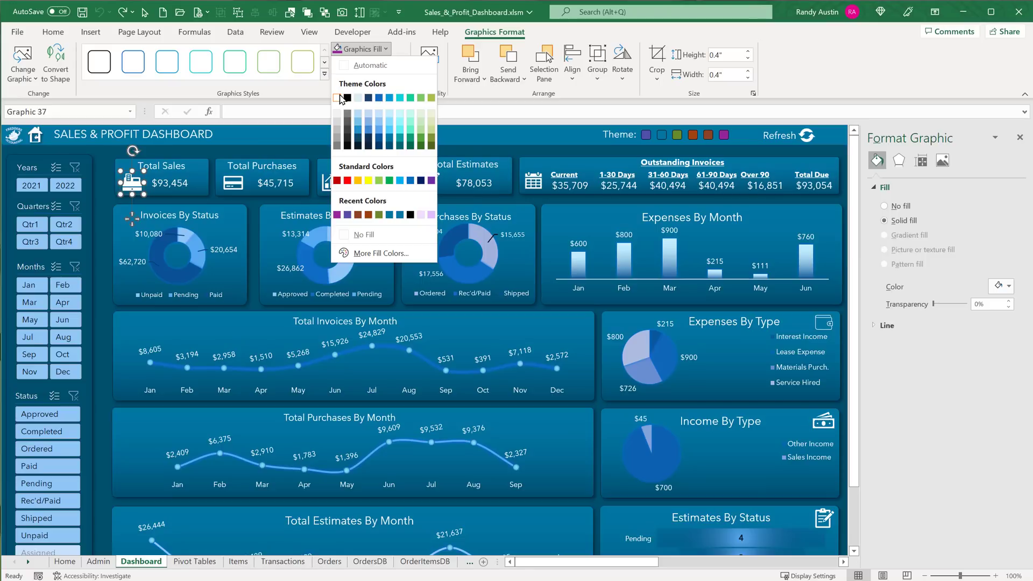
pyautogui.click(347, 99)
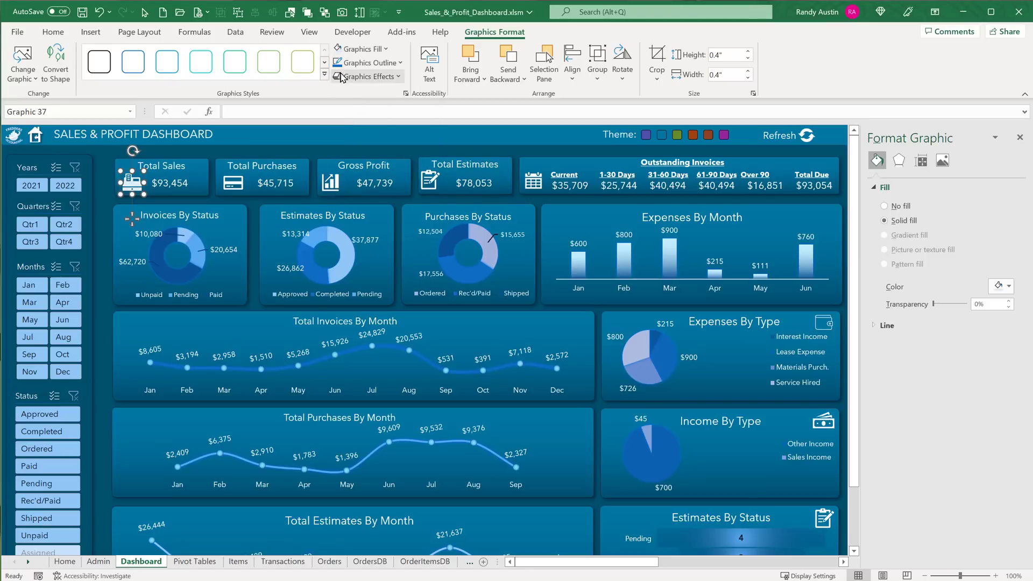
pyautogui.click(387, 50)
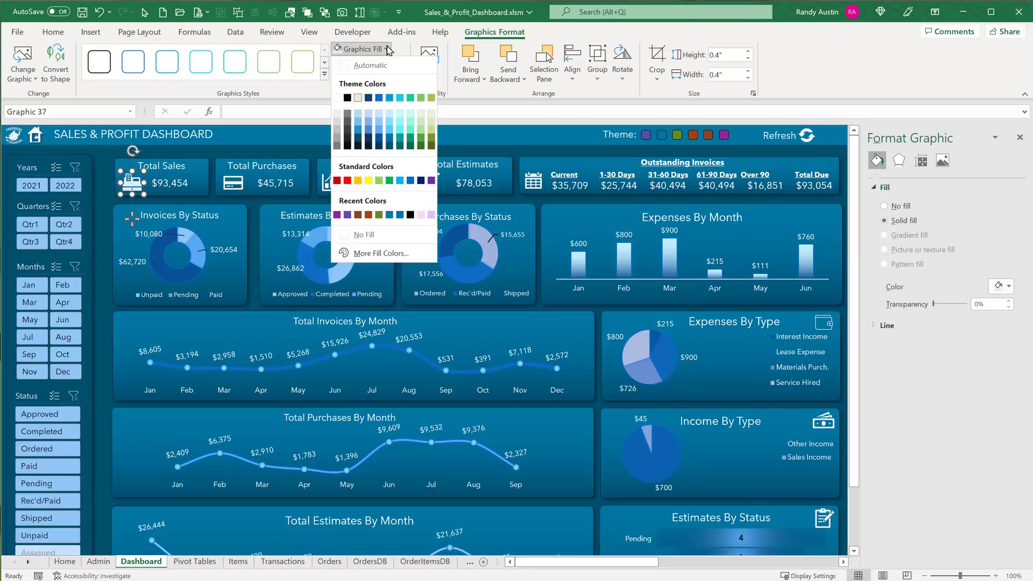
pyautogui.click(337, 99)
# Inspect the named-range links behind the amount text boxes on the Total Sales, Total Purchases and Gross Profit cards
pyautogui.click(187, 178)
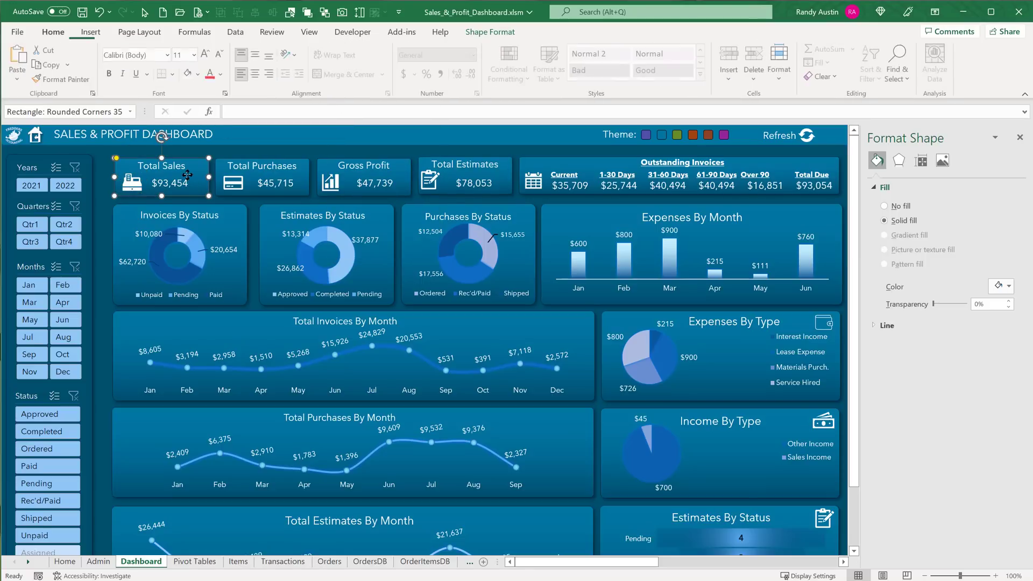
pyautogui.click(178, 187)
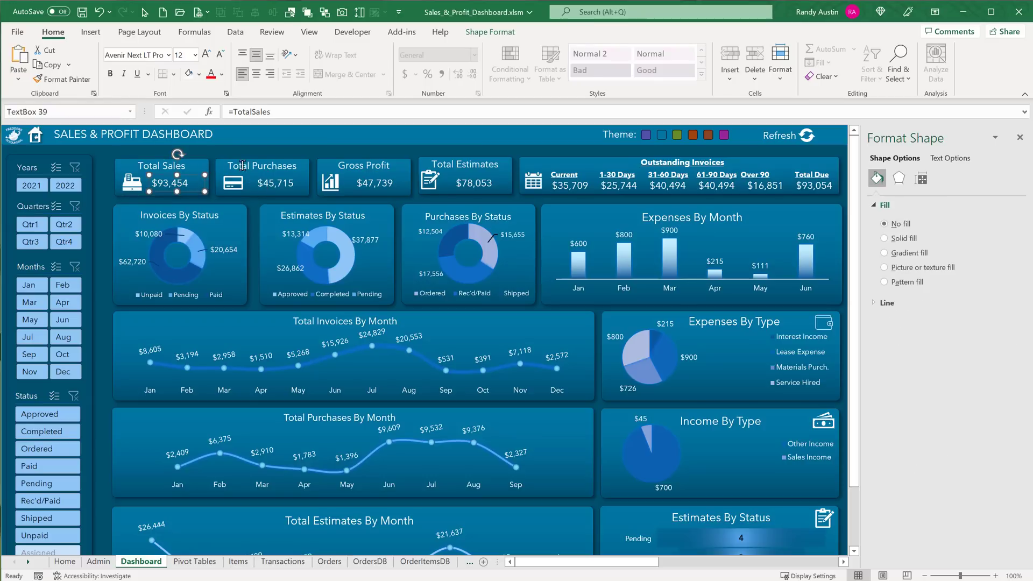
pyautogui.click(239, 184)
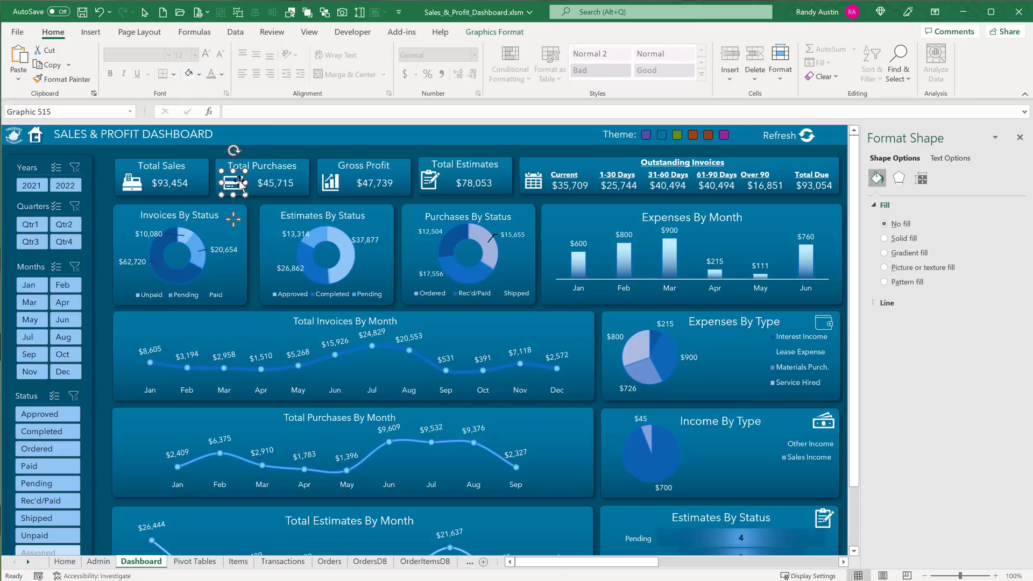
pyautogui.click(276, 189)
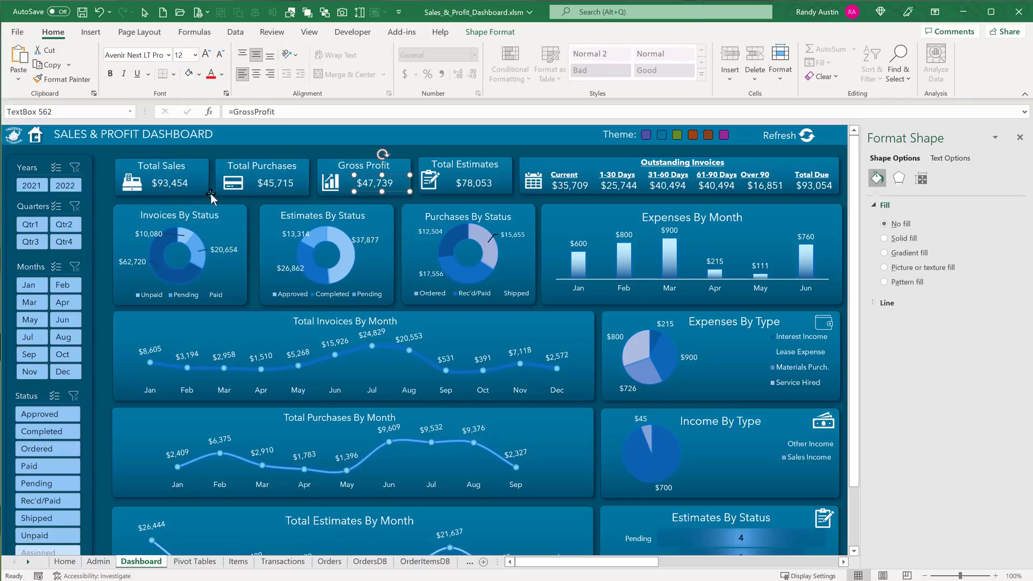
pyautogui.click(189, 185)
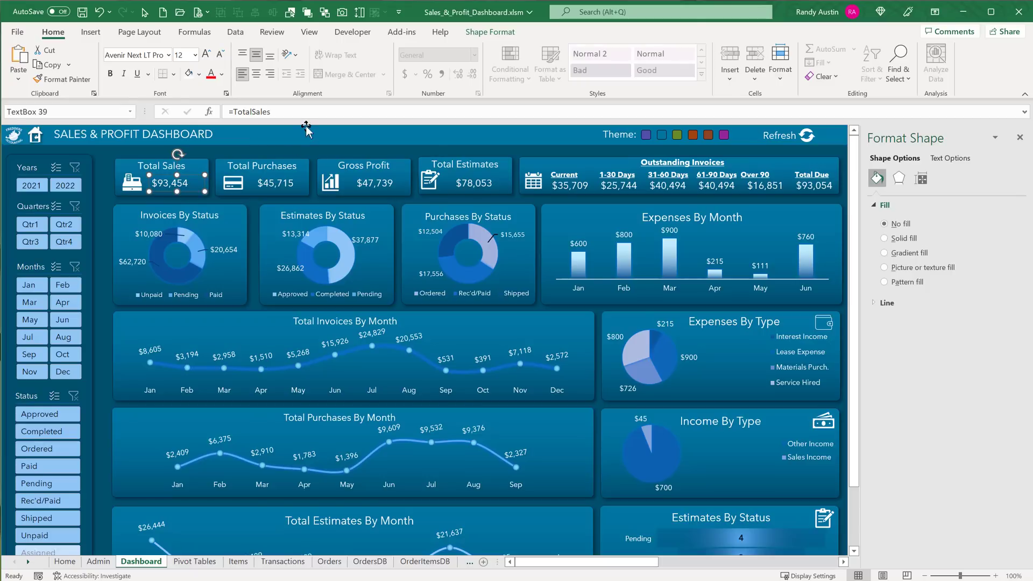
pyautogui.press('Escape')
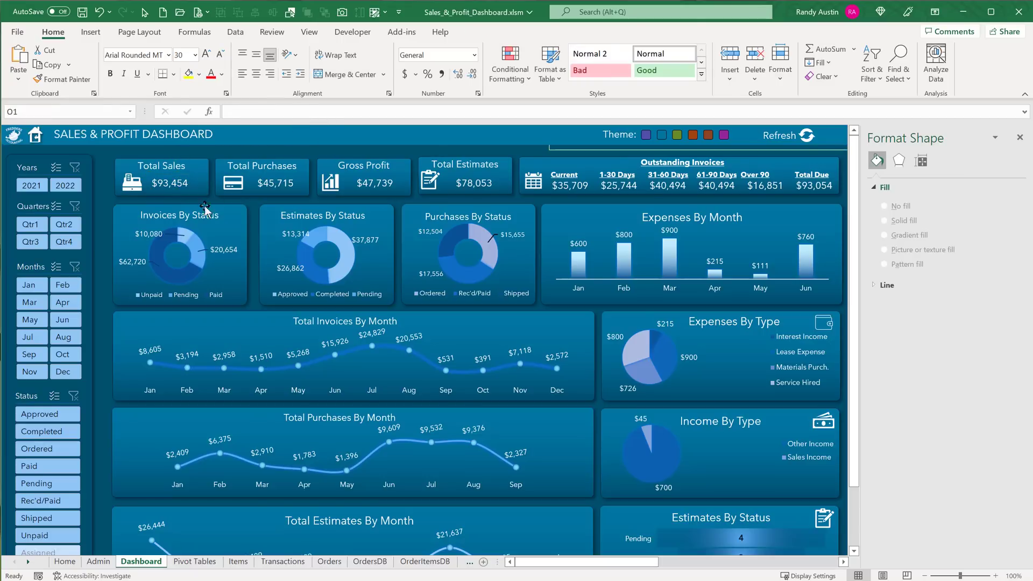
# View the Totals By Orders table on the Pivot Tables sheet and examine the order list on the OrdersDB sheet
pyautogui.click(194, 562)
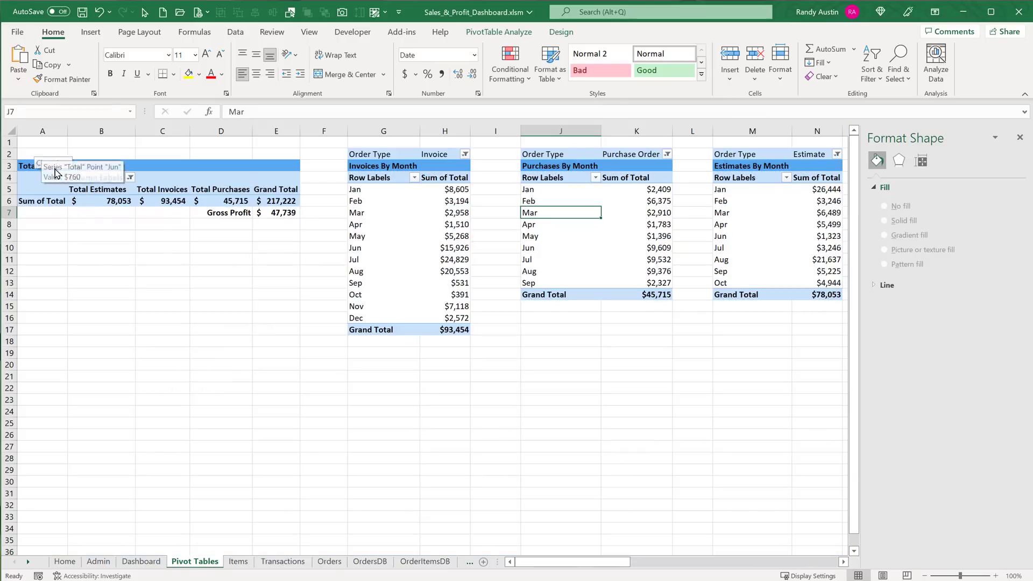
pyautogui.click(58, 183)
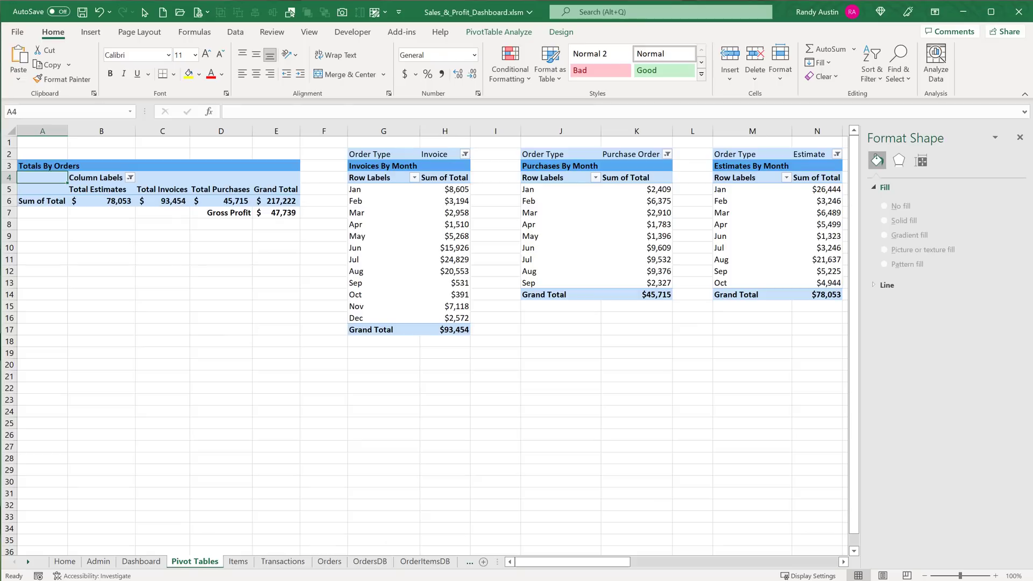
pyautogui.click(368, 562)
pyautogui.click(120, 213)
pyautogui.scroll(14, 117, 211)
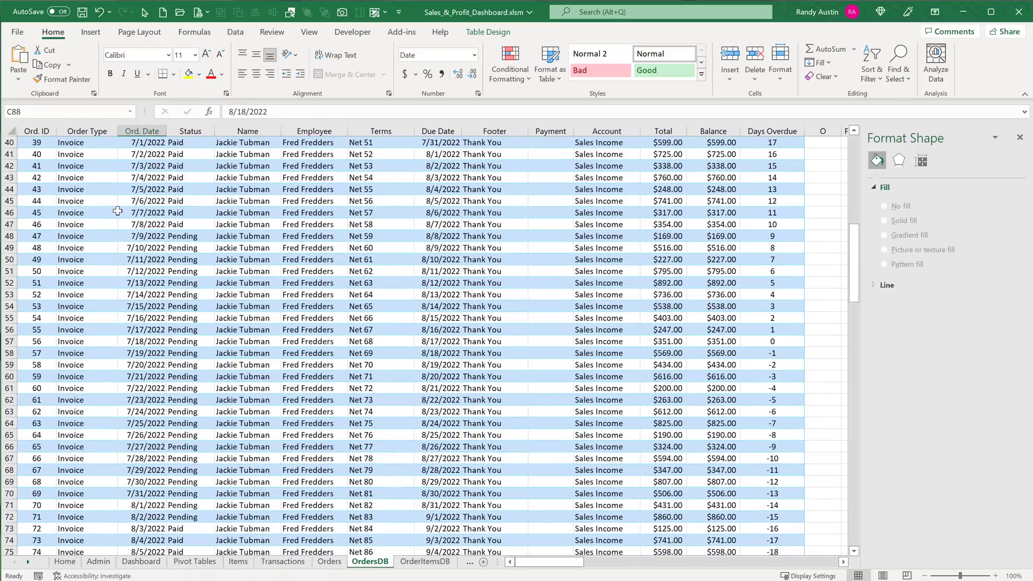
pyautogui.scroll(13, 117, 211)
pyautogui.click(127, 241)
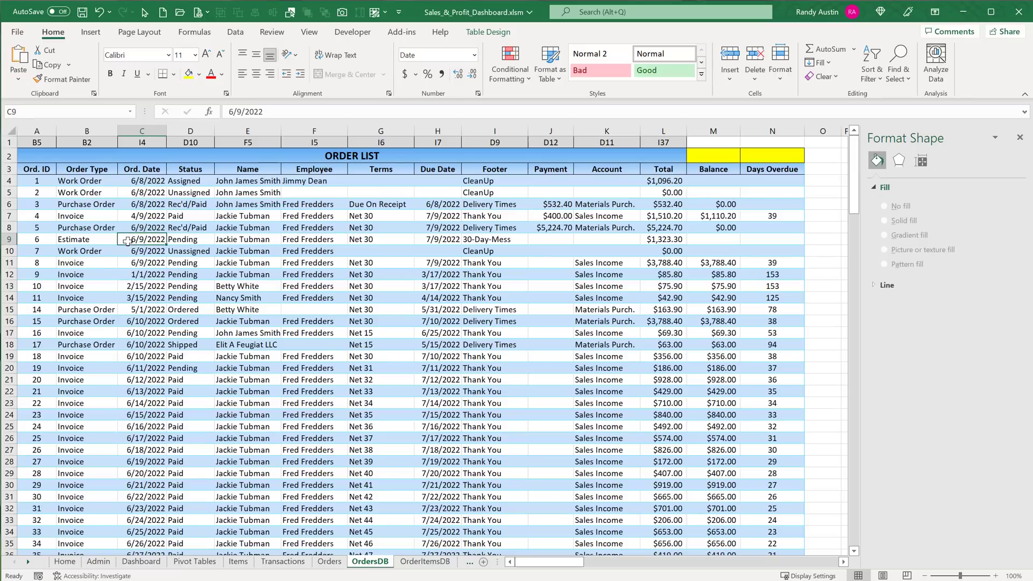
# Insert a PivotChart from the OrdersData table at cell A16 of the existing Pivot Tables sheet, and delete the blank chart, keeping only the empty pivot table
pyautogui.click(90, 35)
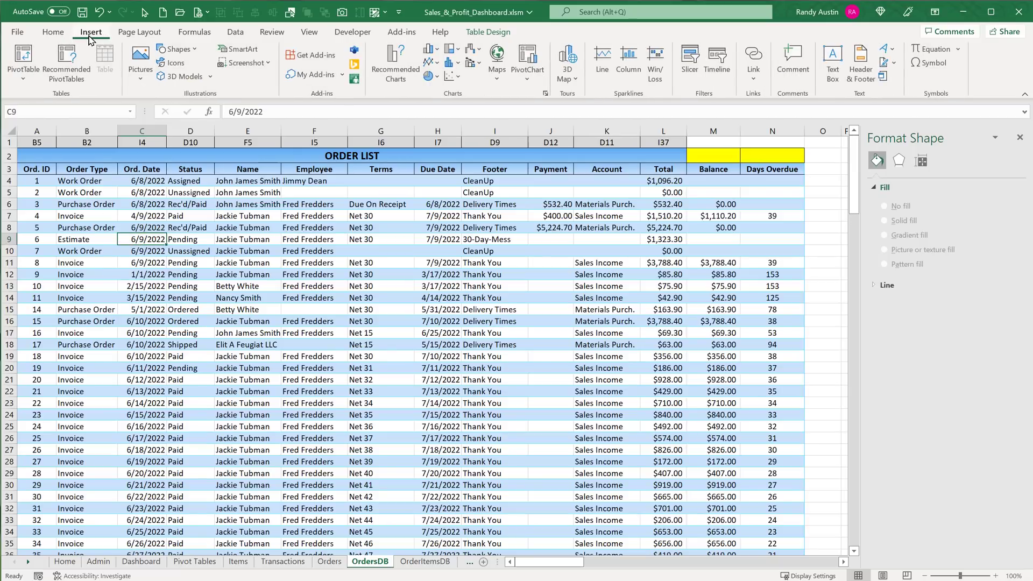
pyautogui.click(528, 79)
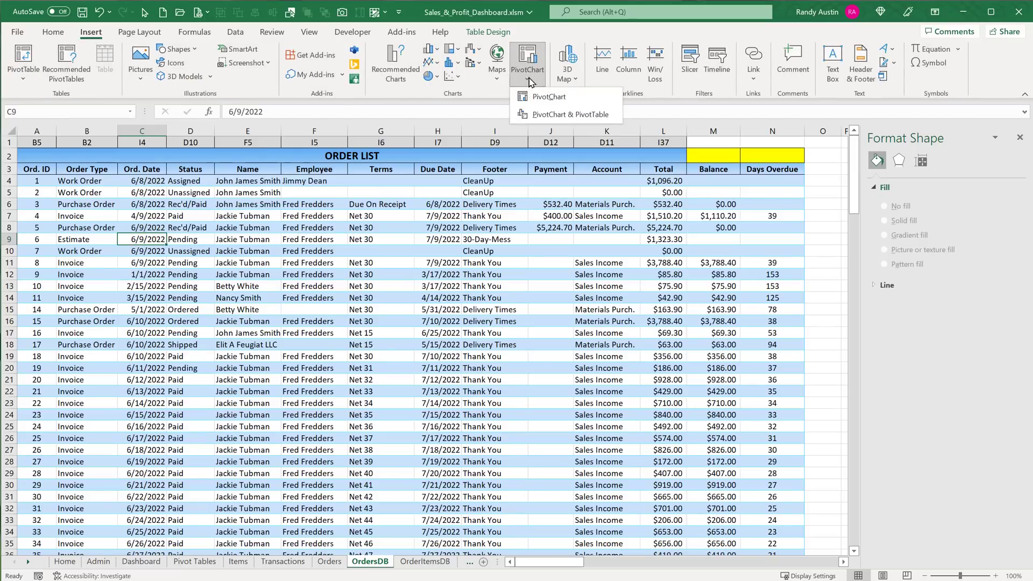
pyautogui.click(537, 103)
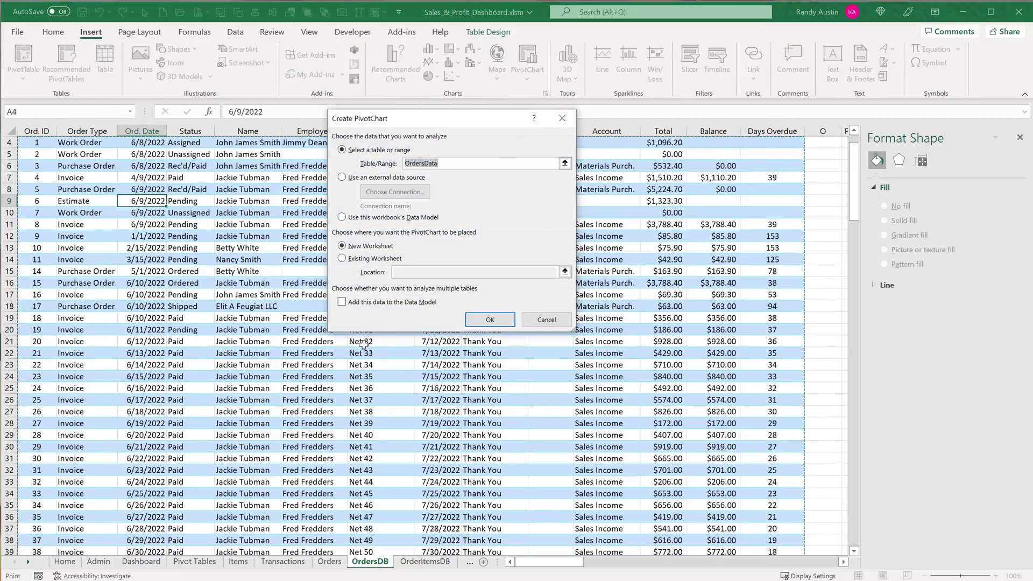
pyautogui.click(350, 259)
pyautogui.click(403, 273)
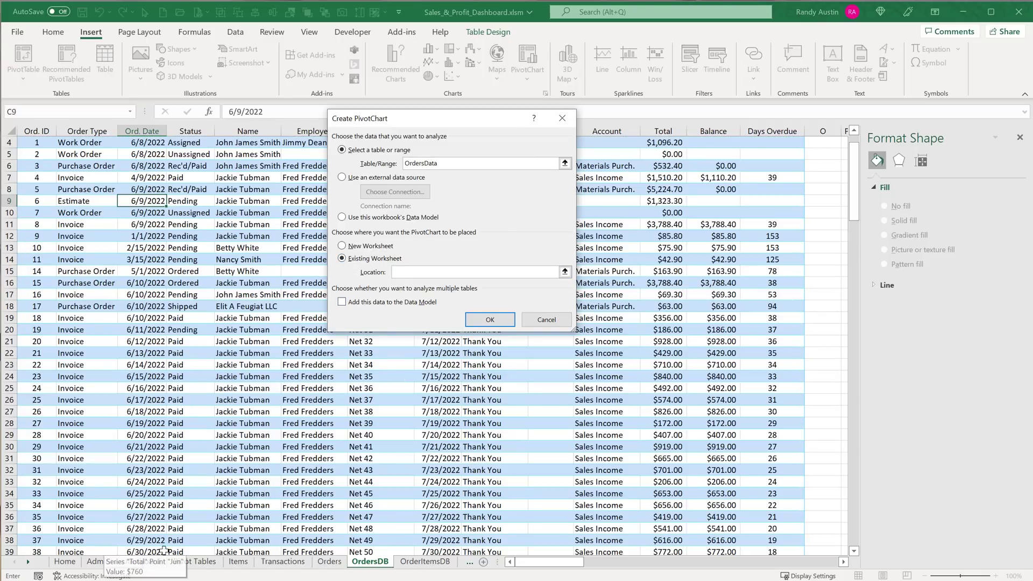
pyautogui.click(195, 562)
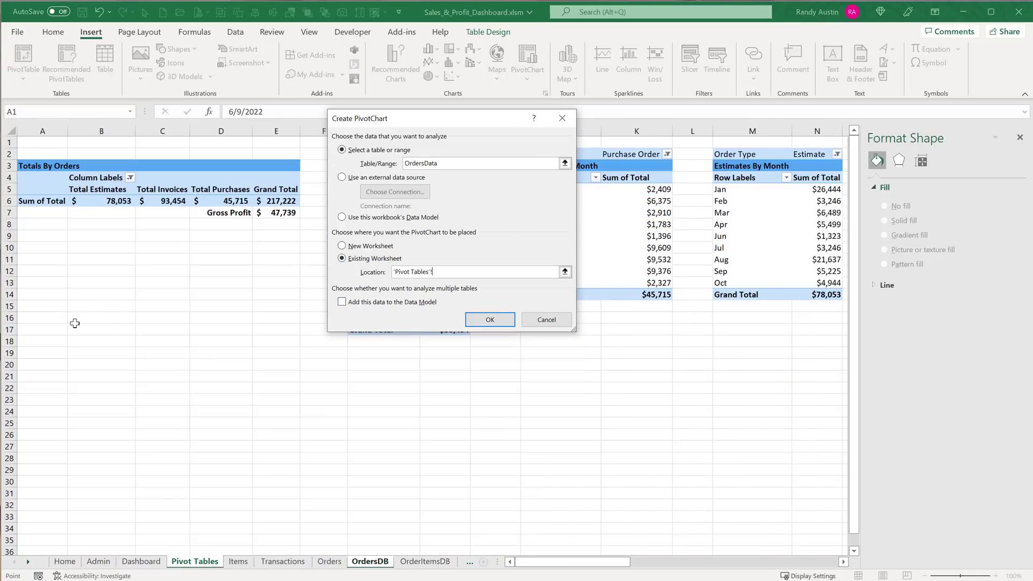
pyautogui.click(27, 318)
pyautogui.click(489, 321)
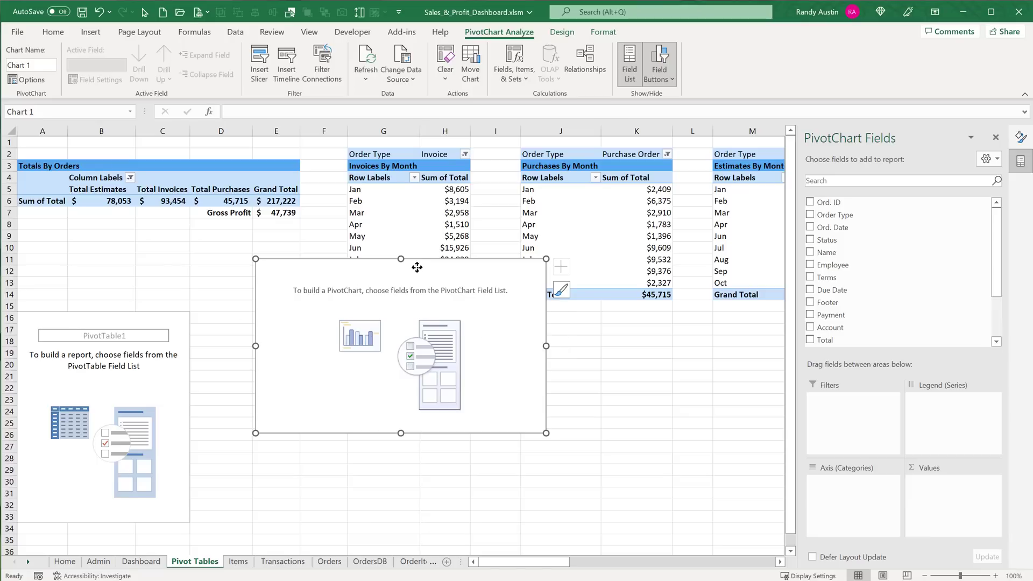
pyautogui.press('Delete')
pyautogui.click(161, 355)
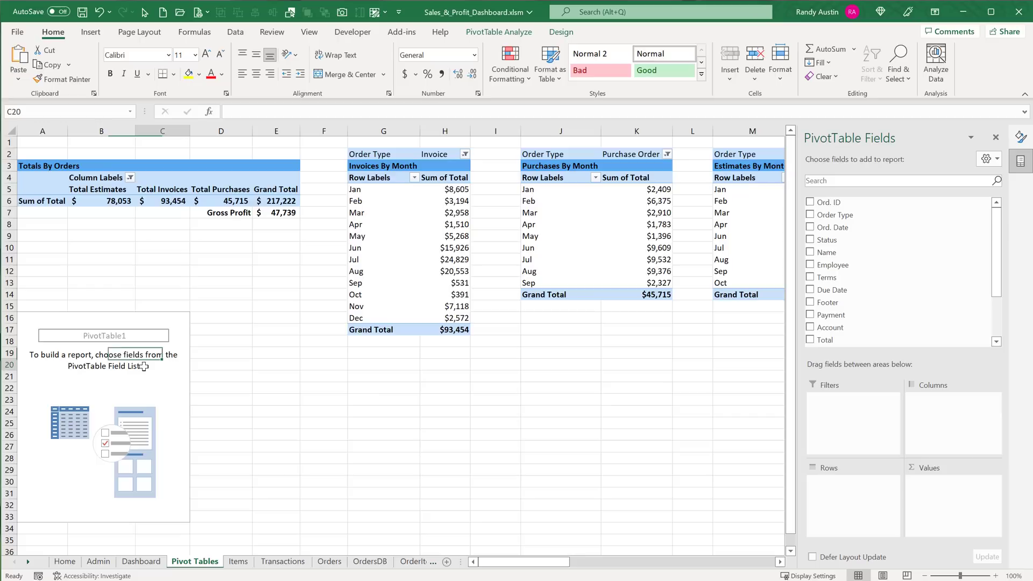
# Examine the Totals By Orders pivot table and the order types offered for new orders on the Orders sheet
pyautogui.click(79, 355)
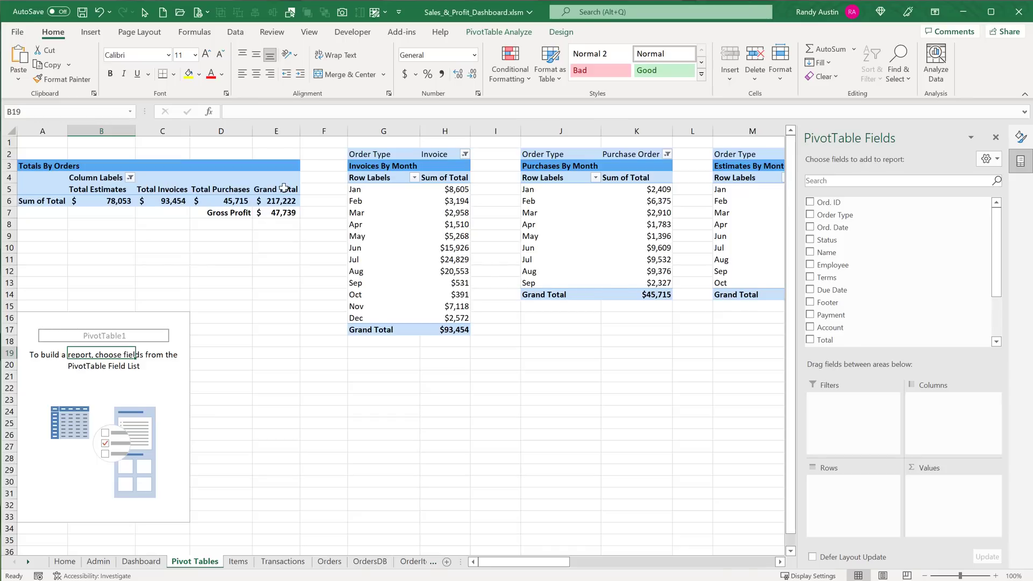
pyautogui.click(96, 205)
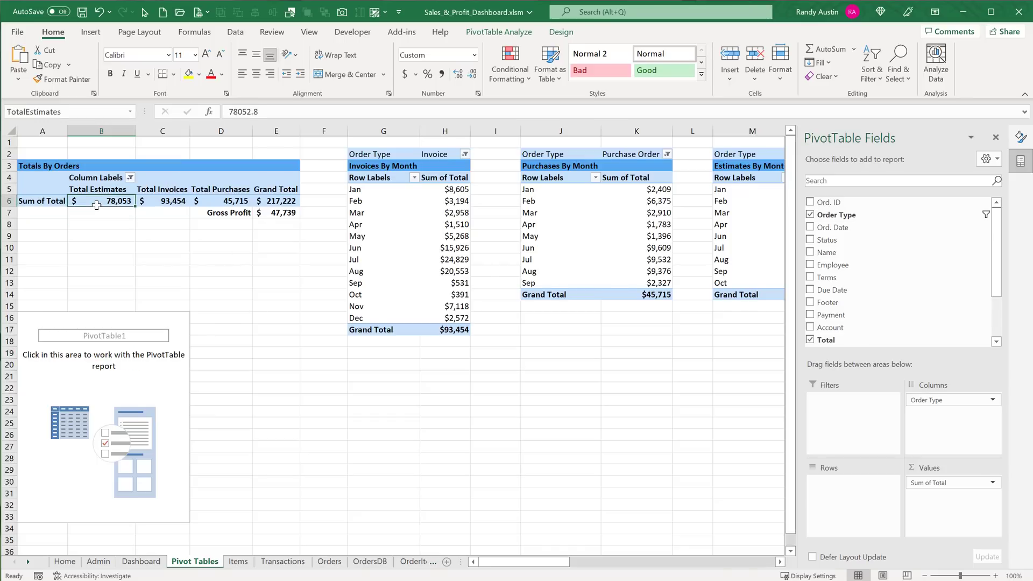
pyautogui.click(87, 425)
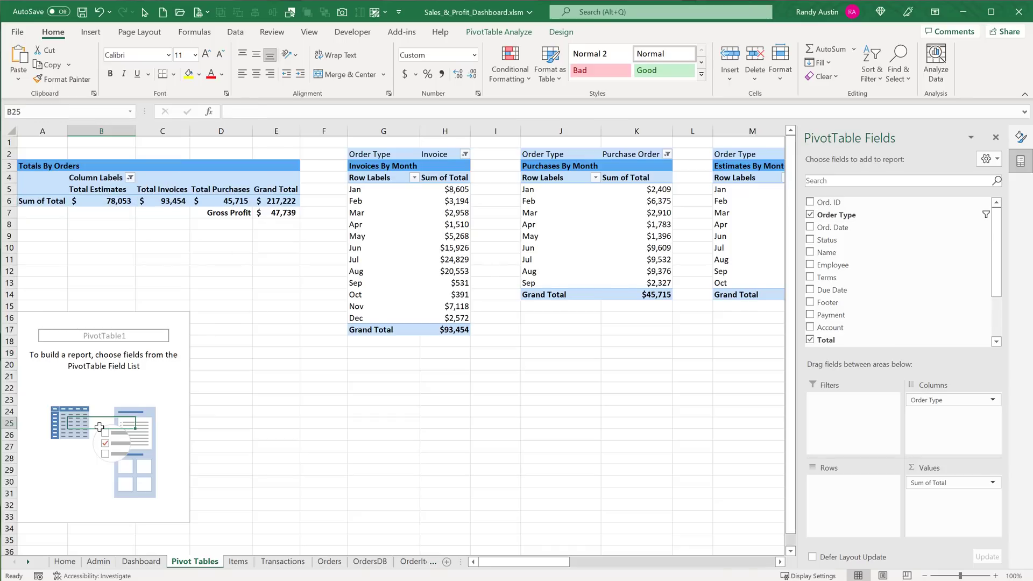
pyautogui.click(329, 562)
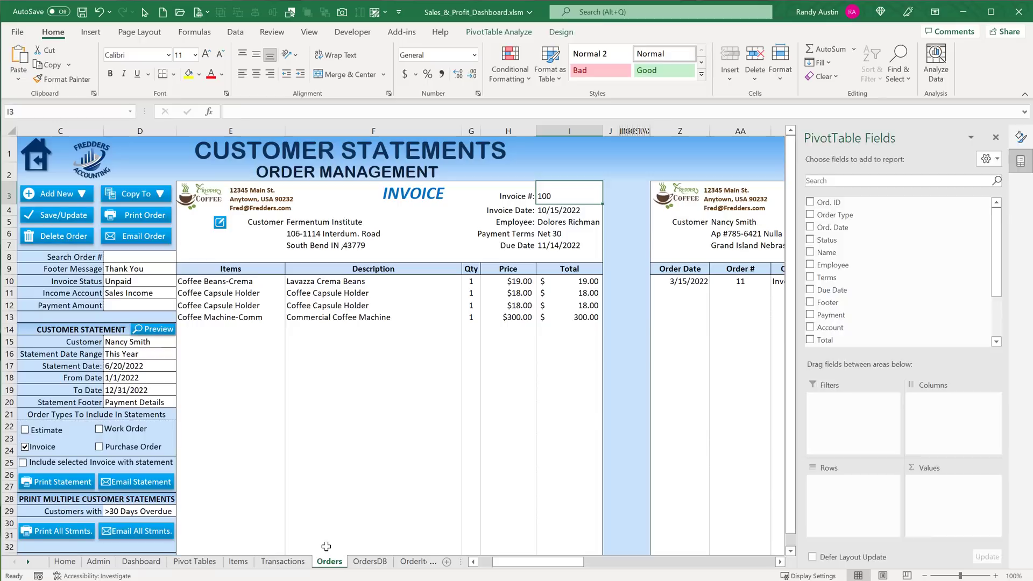
pyautogui.click(83, 195)
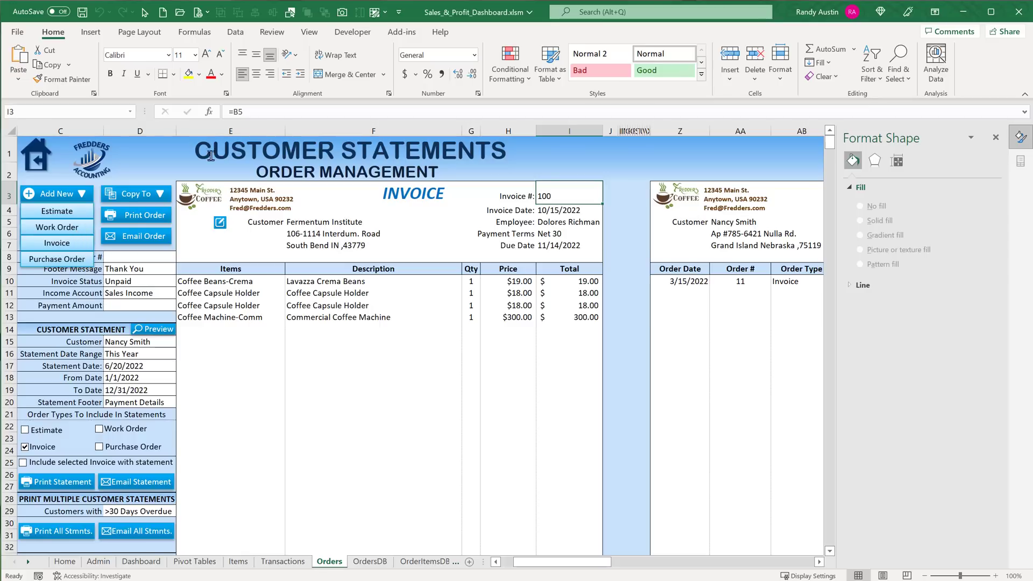
pyautogui.click(182, 167)
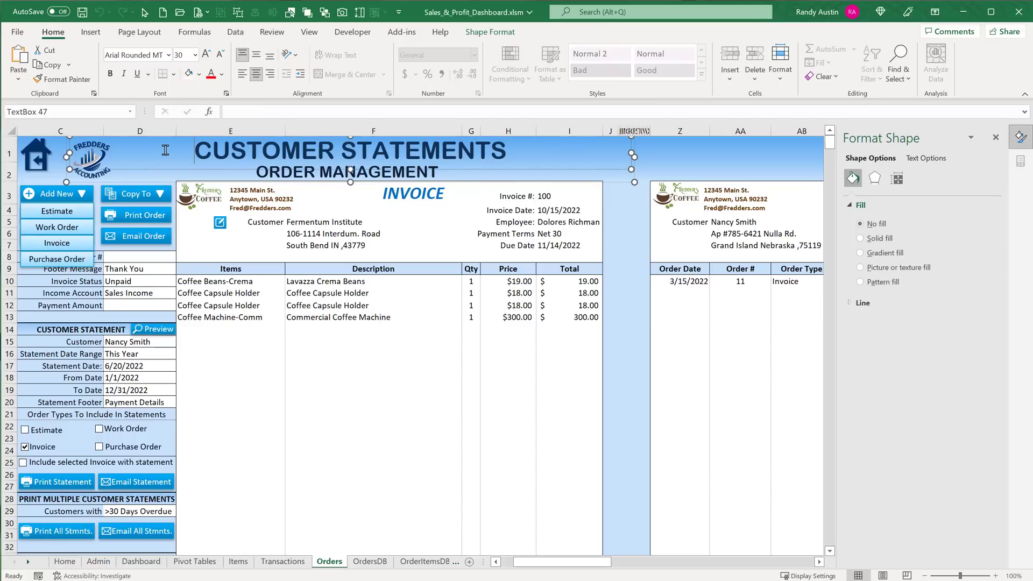
pyautogui.click(187, 177)
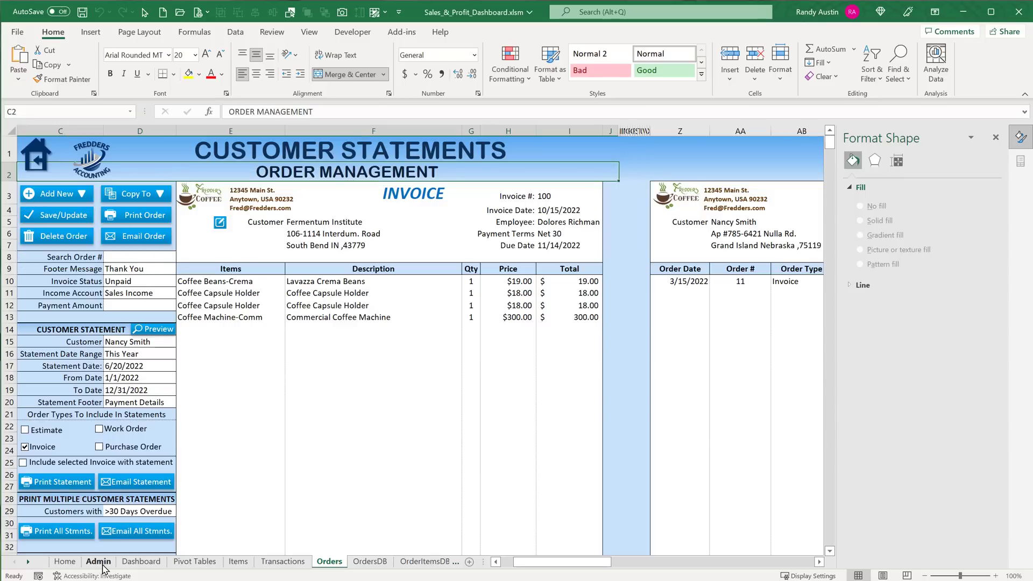
# Add Order Type as the column field of the empty pivot table on the Pivot Tables sheet
pyautogui.click(194, 562)
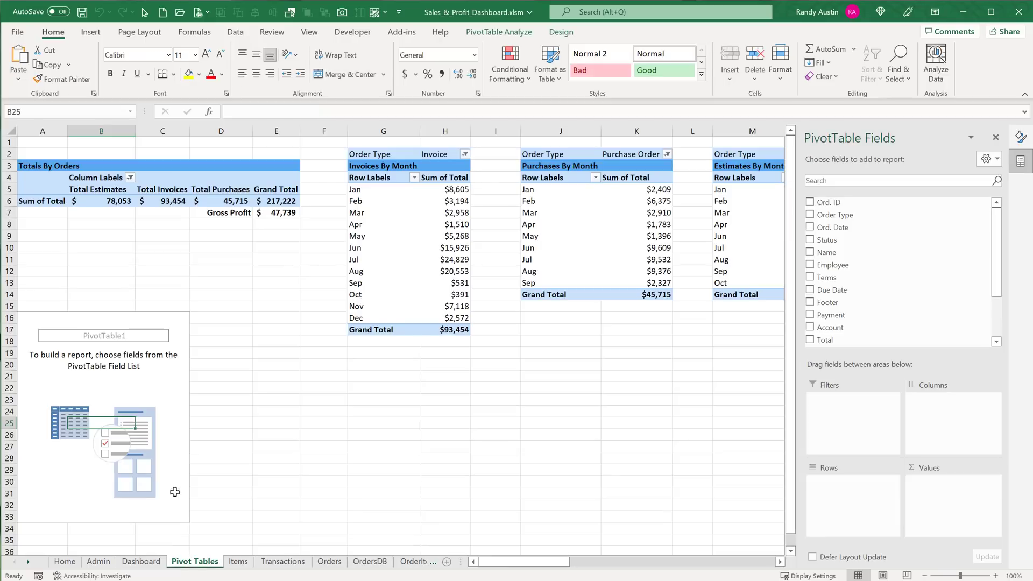
pyautogui.click(102, 190)
pyautogui.click(157, 189)
pyautogui.click(208, 190)
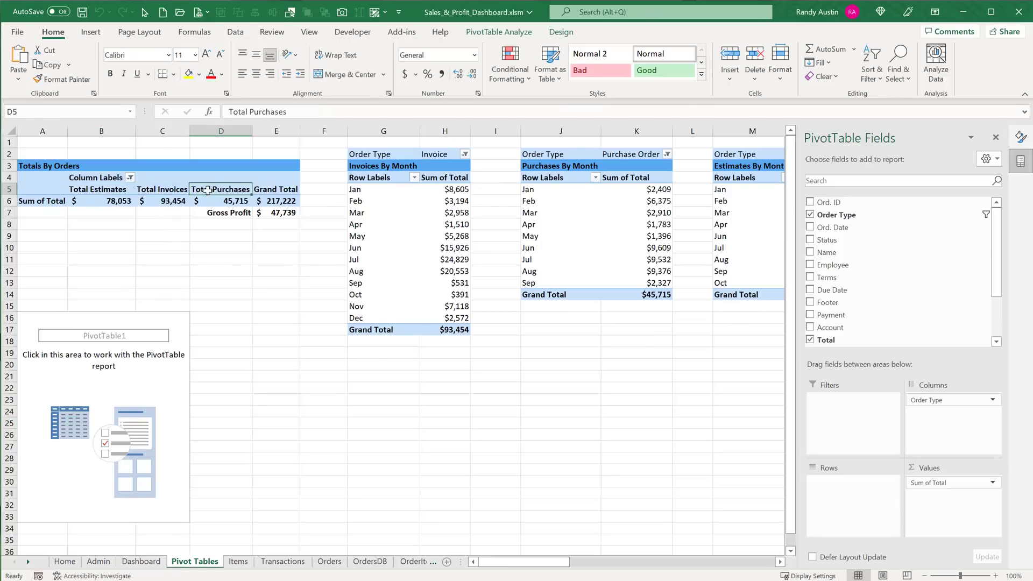
pyautogui.click(101, 377)
pyautogui.click(127, 424)
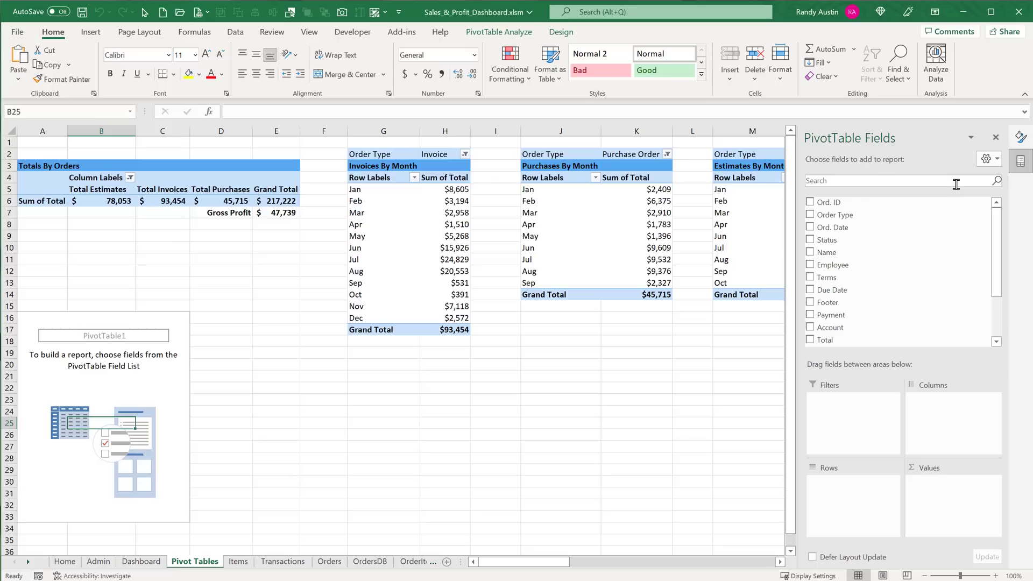
pyautogui.moveTo(855, 216); pyautogui.dragTo(933, 416)
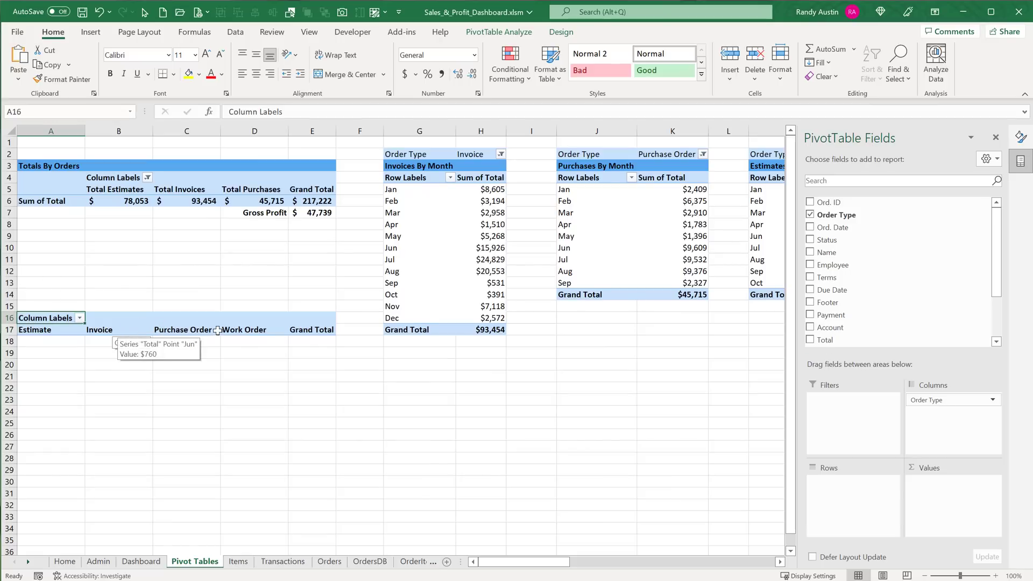
# Filter the new pivot table's column labels to exclude Work Order, keeping Estimate, Invoice and Purchase Order
pyautogui.click(79, 318)
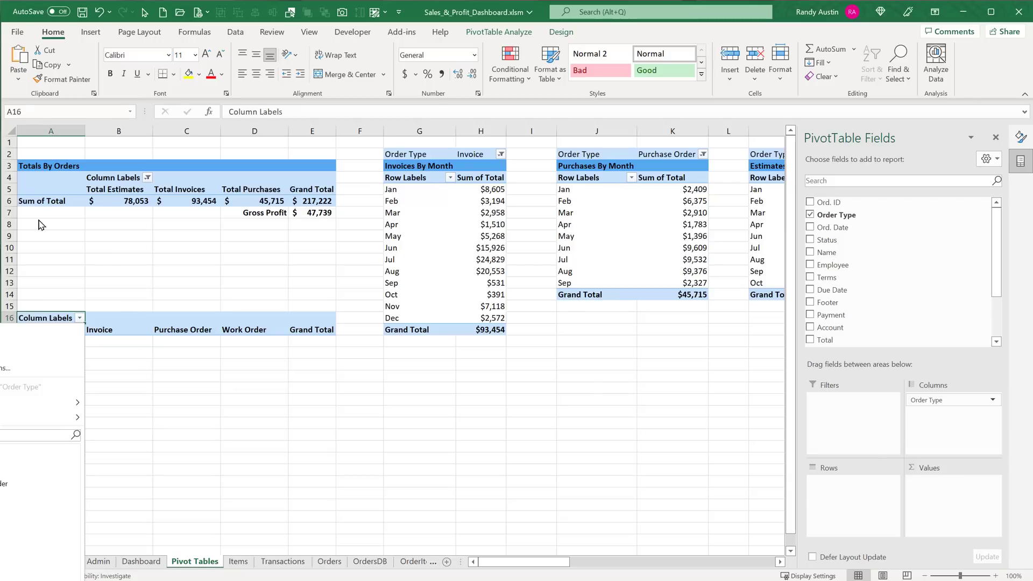
pyautogui.click(3, 218)
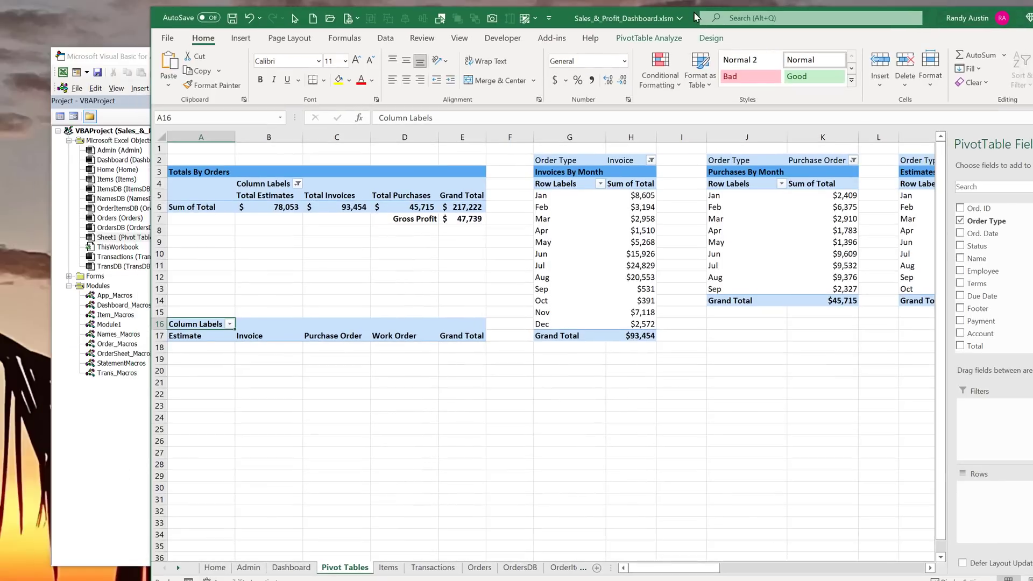
pyautogui.click(228, 323)
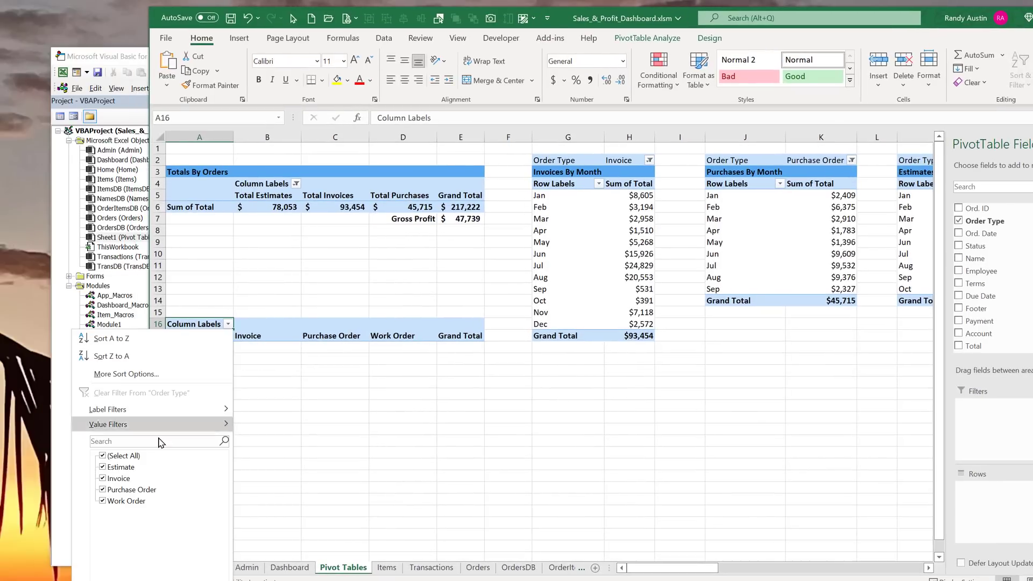
pyautogui.click(102, 501)
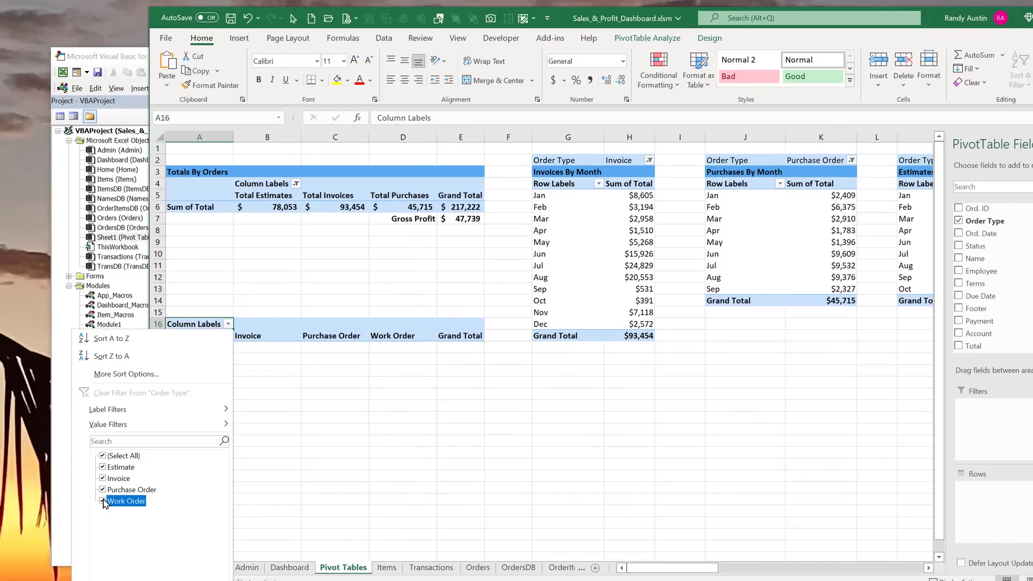
pyautogui.click(167, 580)
pyautogui.click(249, 334)
pyautogui.click(329, 340)
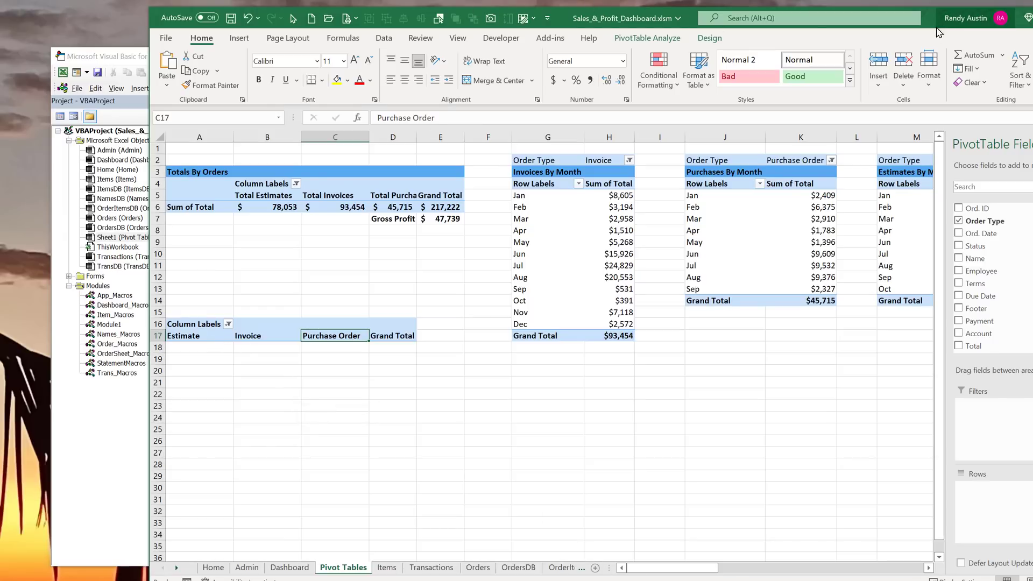
pyautogui.moveTo(937, 32); pyautogui.dragTo(785, 22)
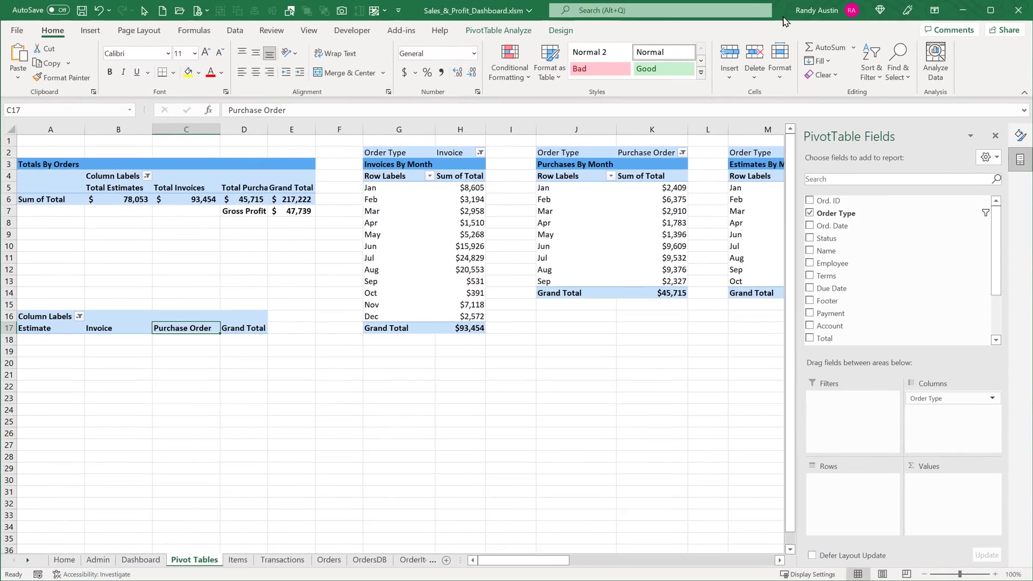
# Add Total to the new pivot table's values as a sum and auto-fit the width of column C
pyautogui.scroll(-2, 861, 293)
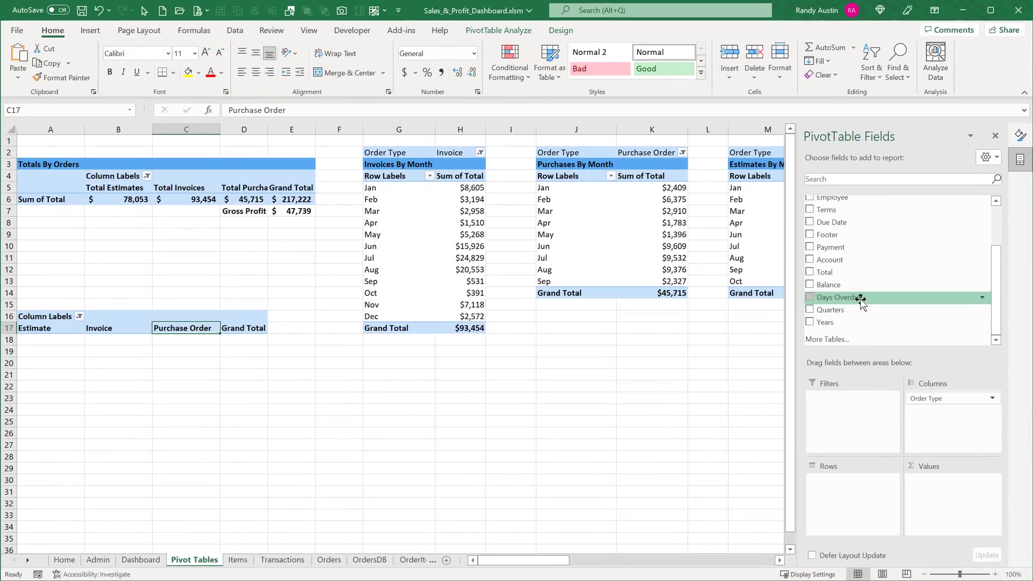
pyautogui.moveTo(836, 279); pyautogui.dragTo(939, 487)
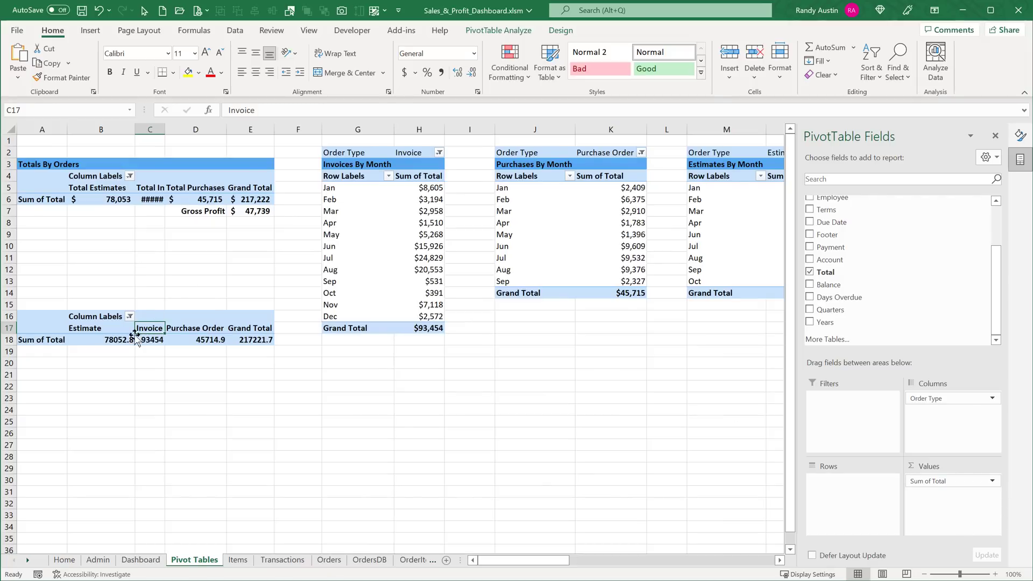
pyautogui.click(96, 340)
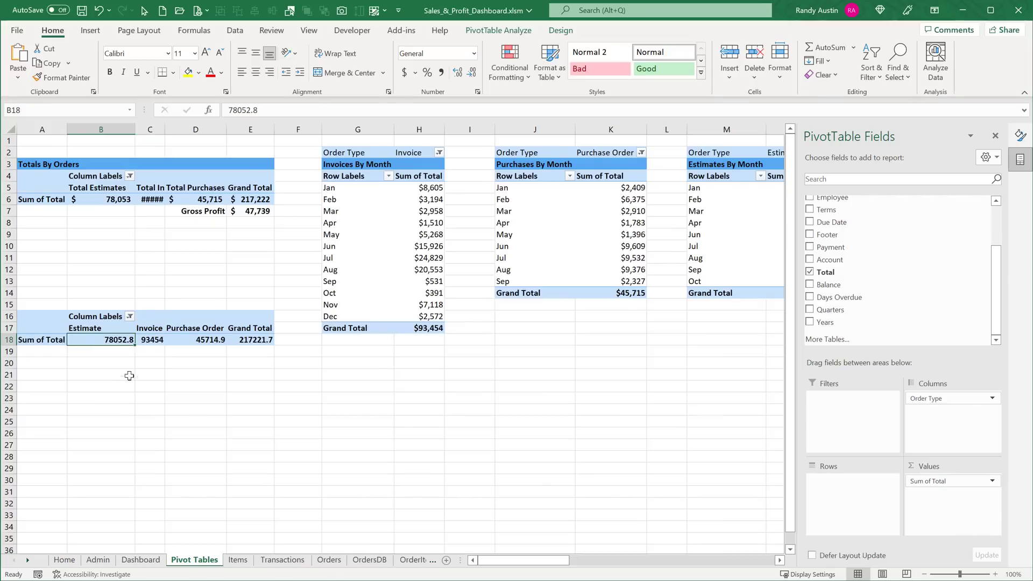
pyautogui.click(145, 339)
pyautogui.click(196, 341)
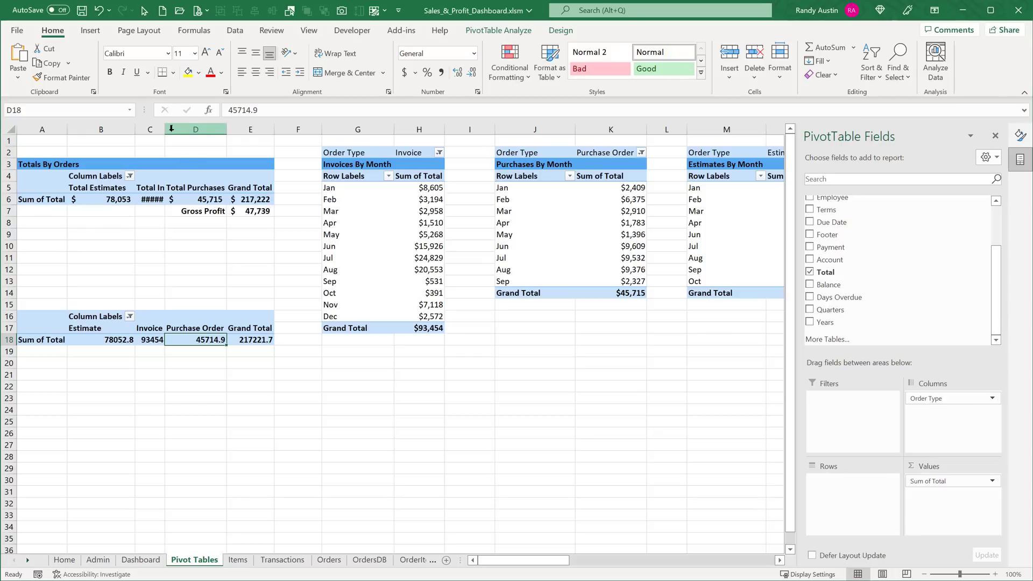
pyautogui.doubleClick(165, 128)
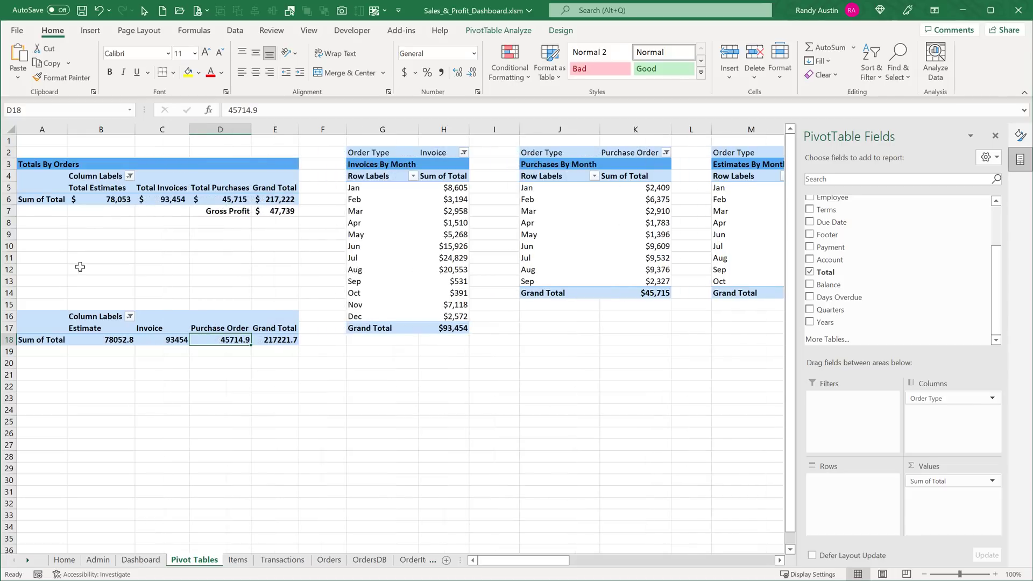
pyautogui.moveTo(31, 317); pyautogui.dragTo(281, 337)
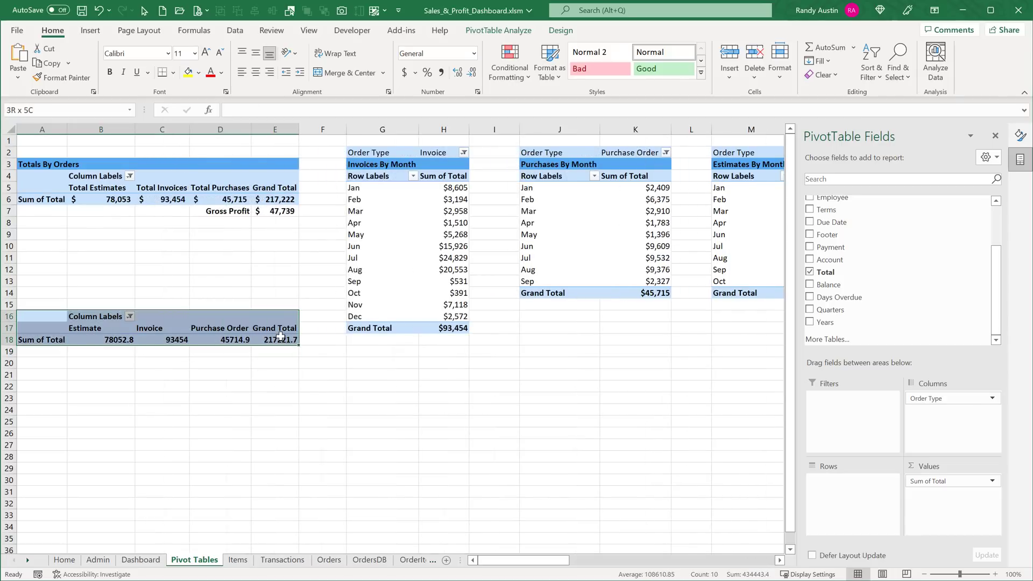
# Calculate gross profit in cell E19 by subtracting the new pivot table's Purchase Order total from its Invoice total
pyautogui.click(242, 215)
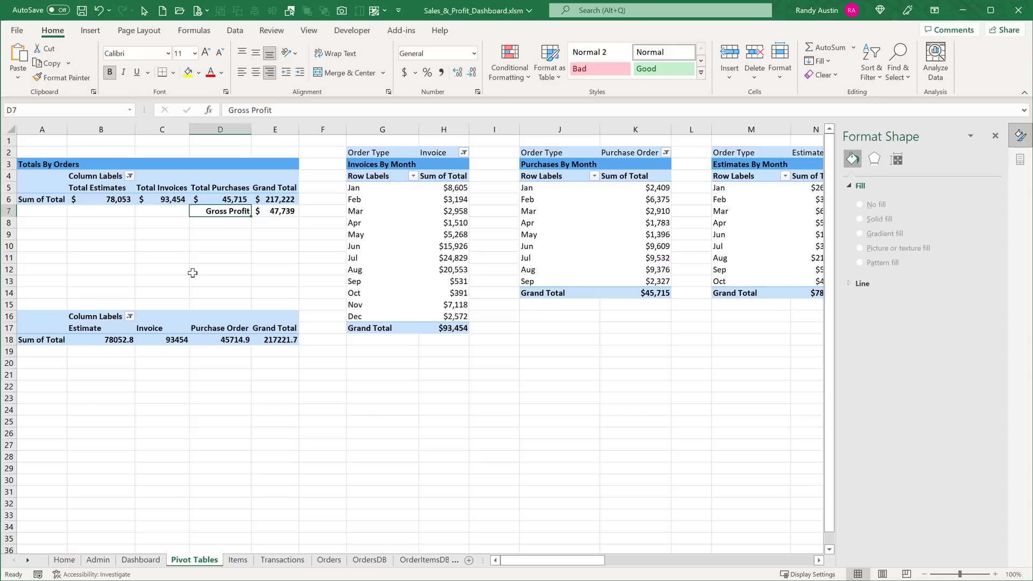
pyautogui.click(180, 201)
pyautogui.click(238, 197)
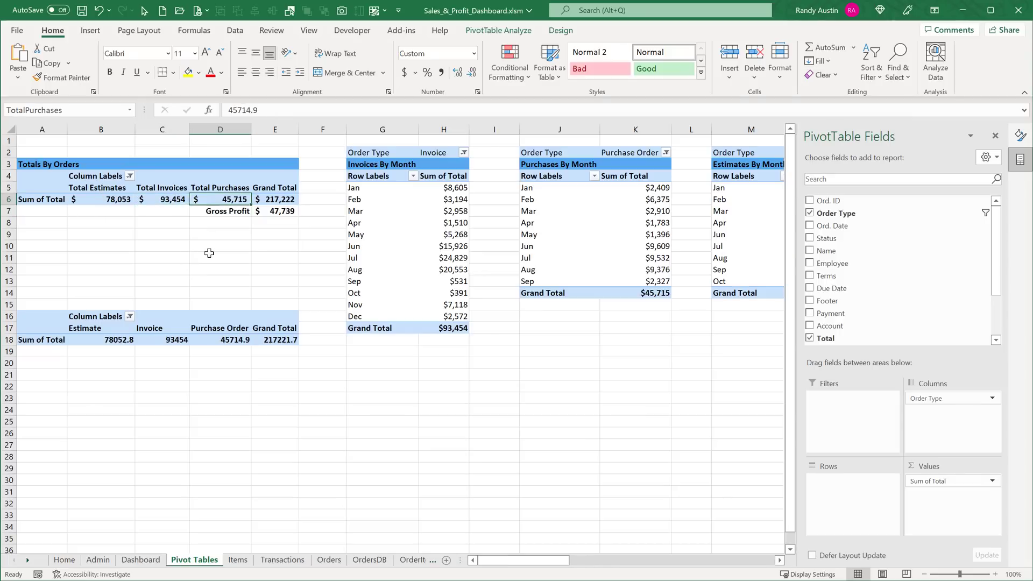
pyautogui.click(271, 210)
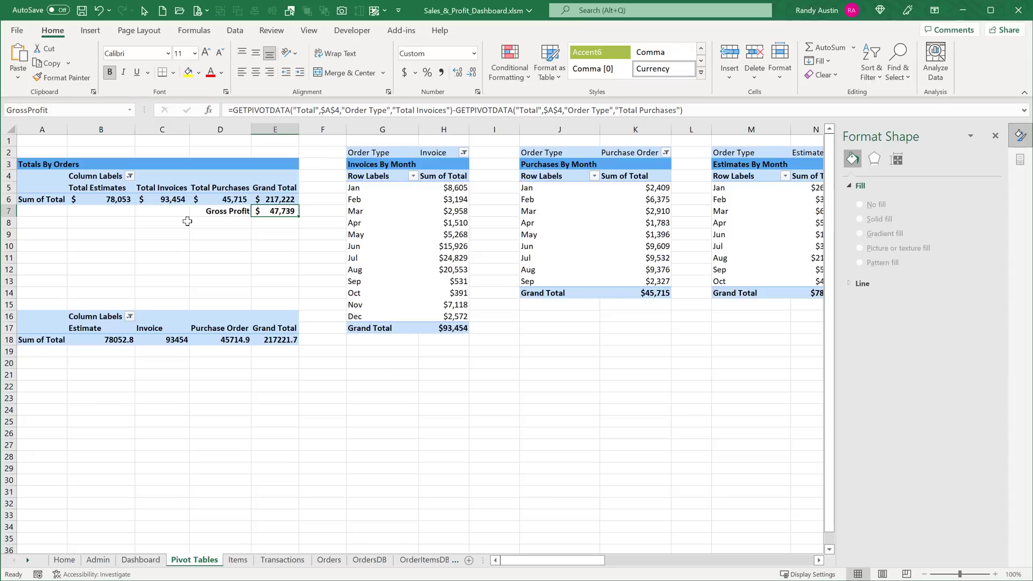
pyautogui.click(277, 352)
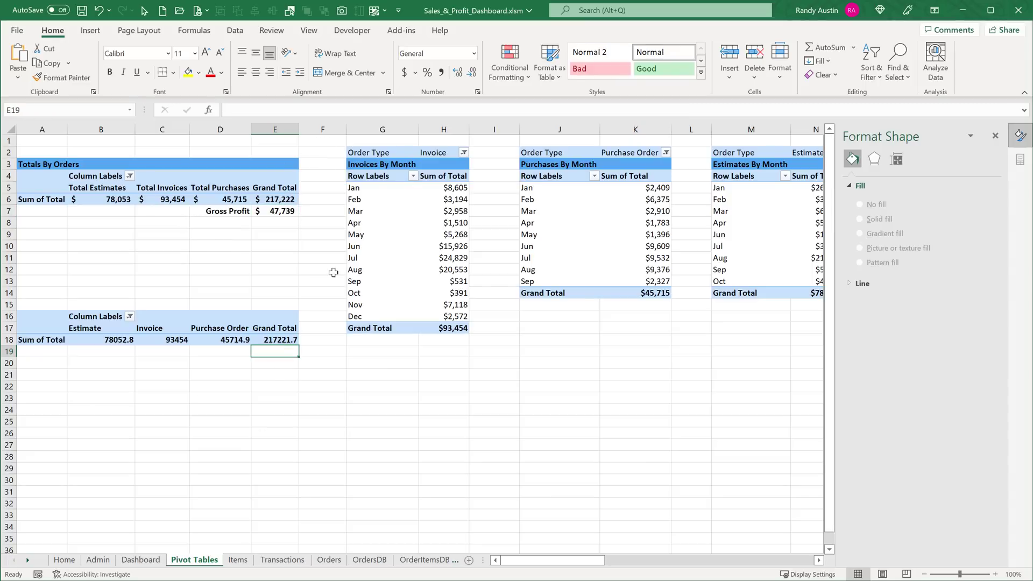
pyautogui.write('=')
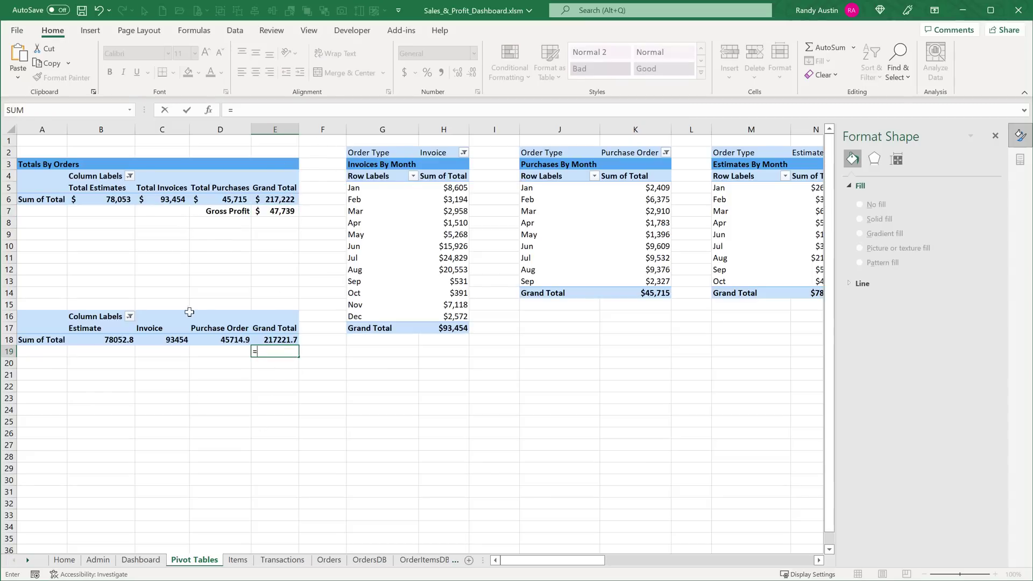
pyautogui.click(172, 339)
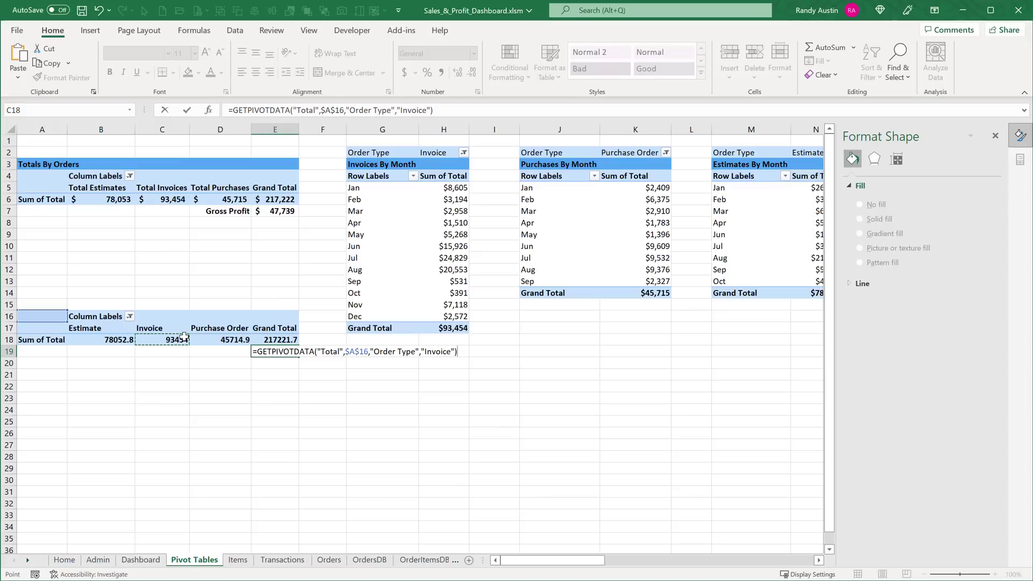
pyautogui.write('-')
pyautogui.click(218, 340)
pyautogui.press('Return')
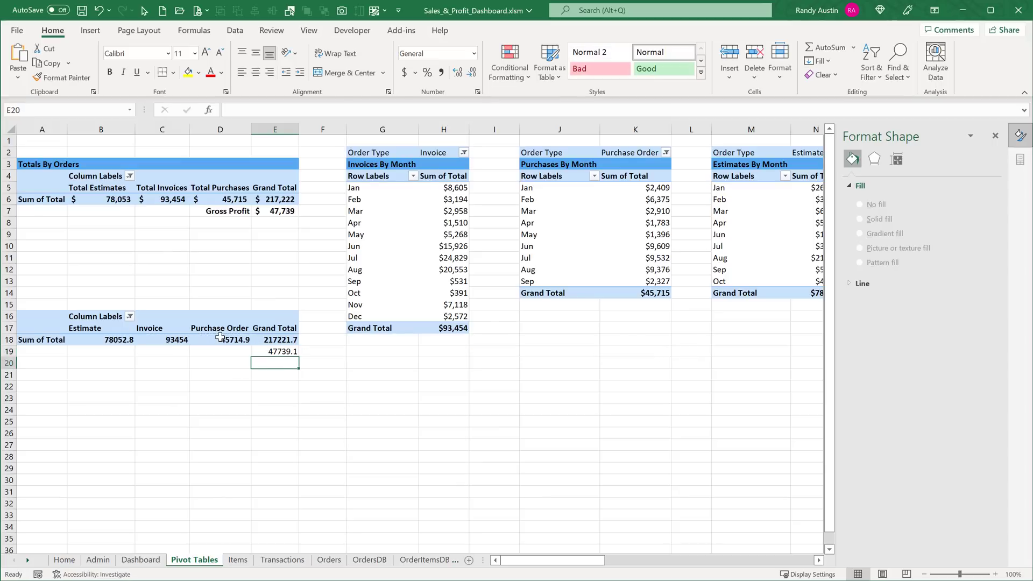
pyautogui.click(294, 352)
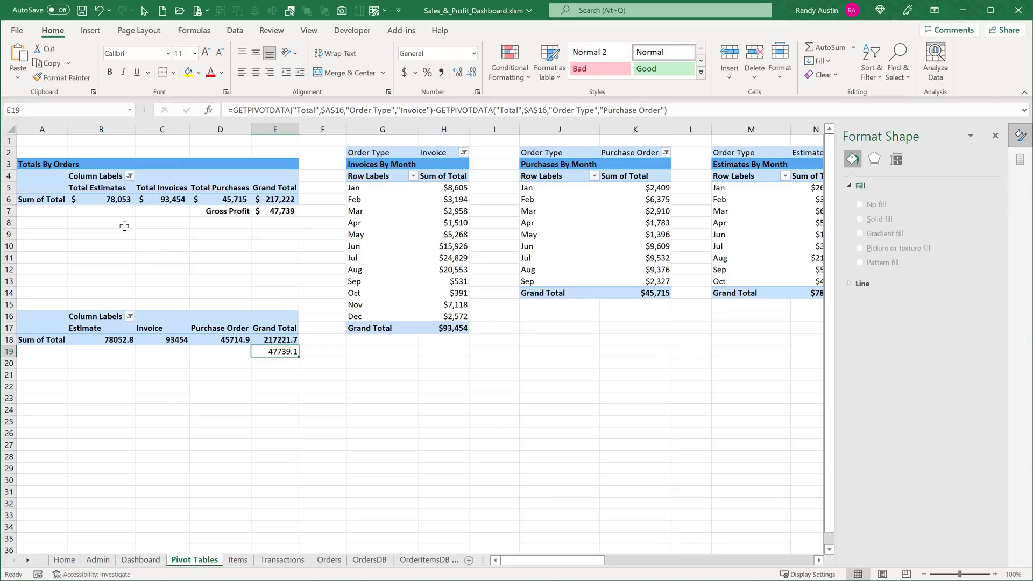
# Format cells B18:E19 as Currency with no decimal places
pyautogui.moveTo(115, 335); pyautogui.dragTo(290, 352)
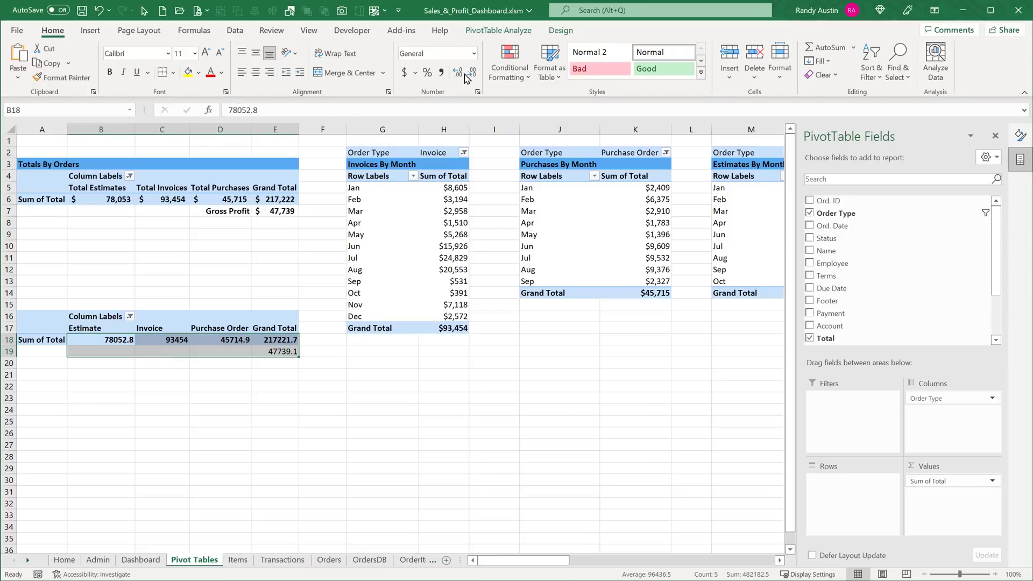
pyautogui.click(474, 53)
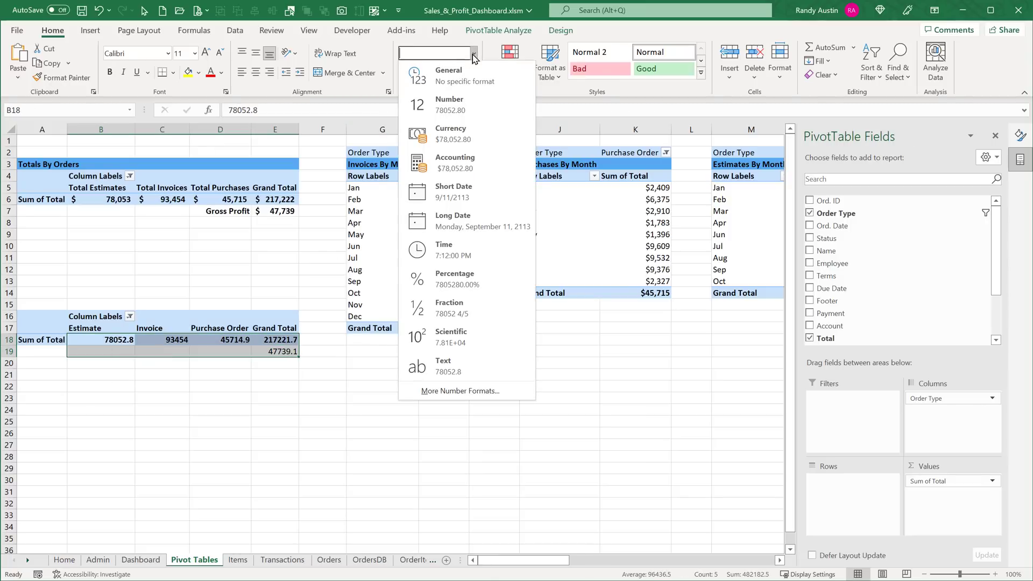
pyautogui.click(457, 129)
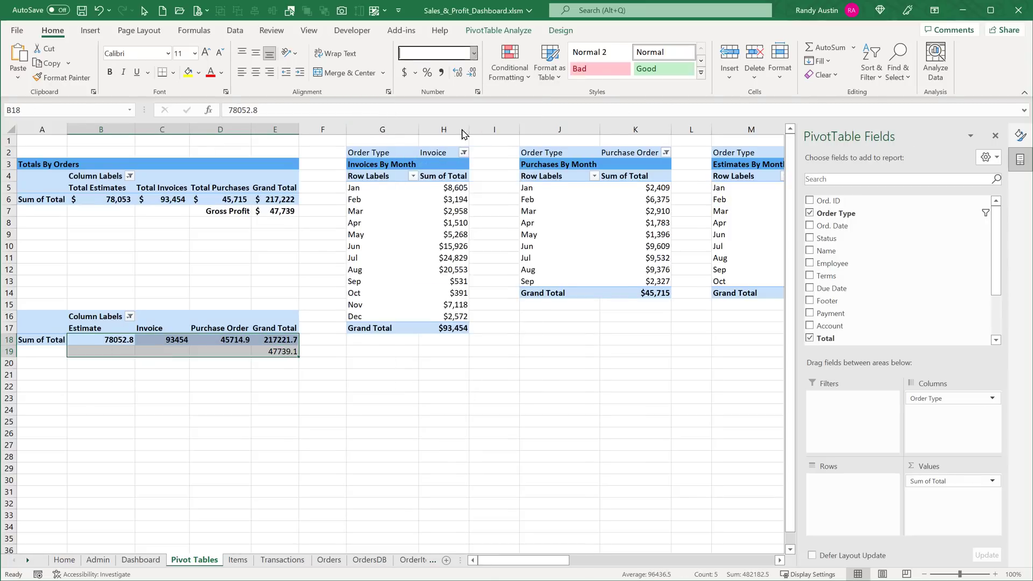
pyautogui.click(475, 76)
pyautogui.click(474, 77)
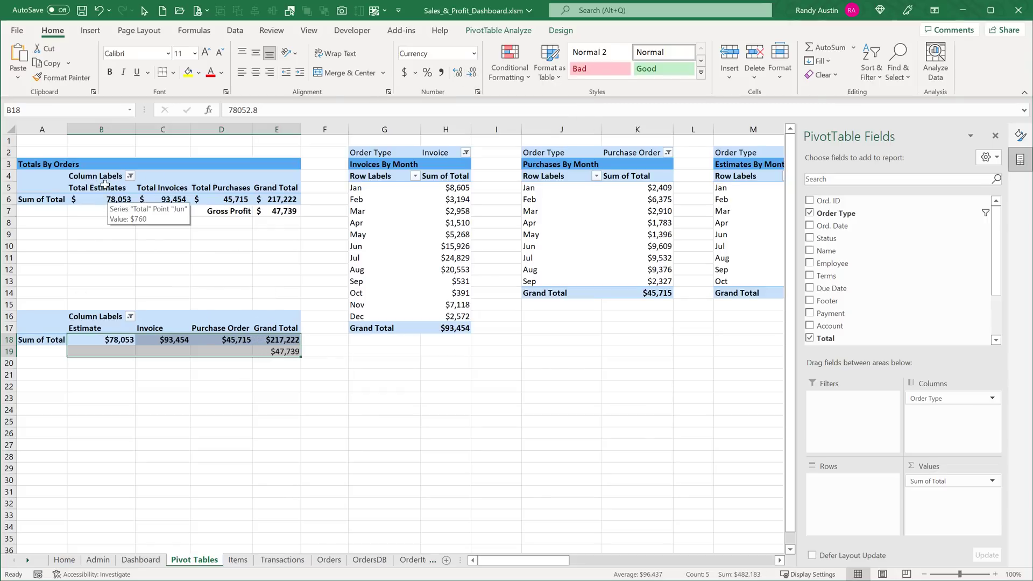
# Check the defined names assigned to the Totals By Orders estimates, invoices, purchases and gross profit cells
pyautogui.click(109, 197)
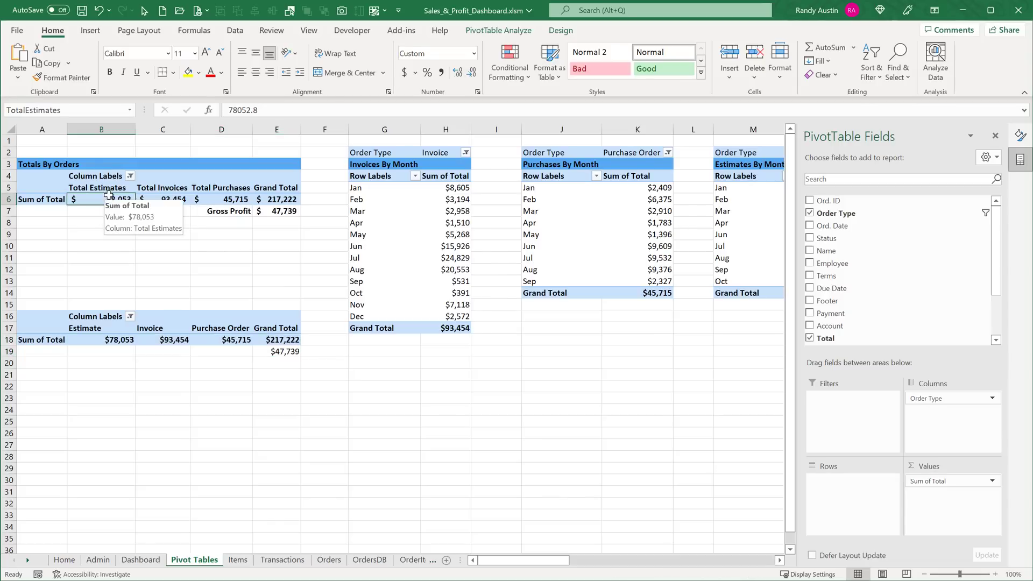
pyautogui.click(73, 110)
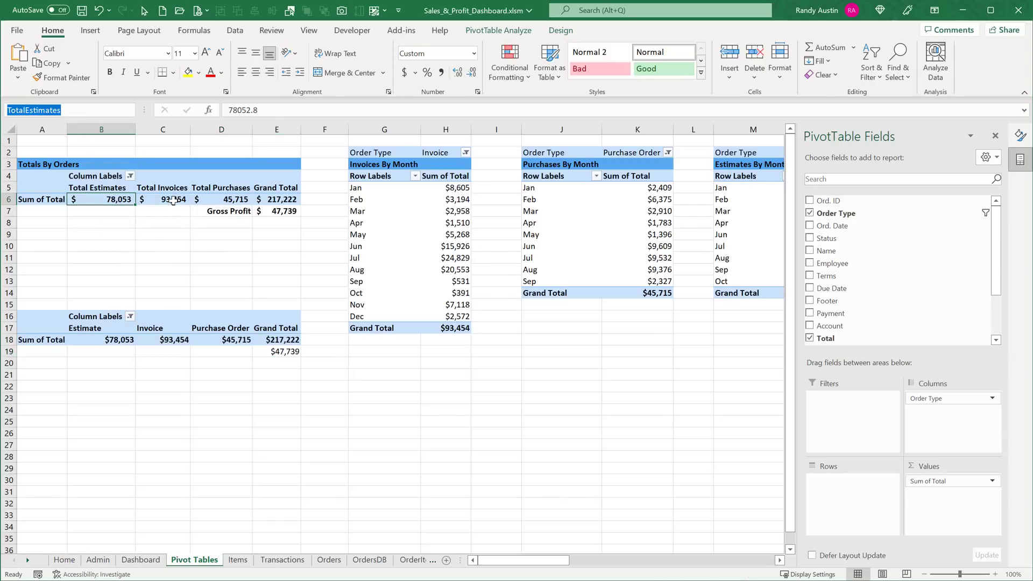
pyautogui.click(172, 200)
pyautogui.click(95, 111)
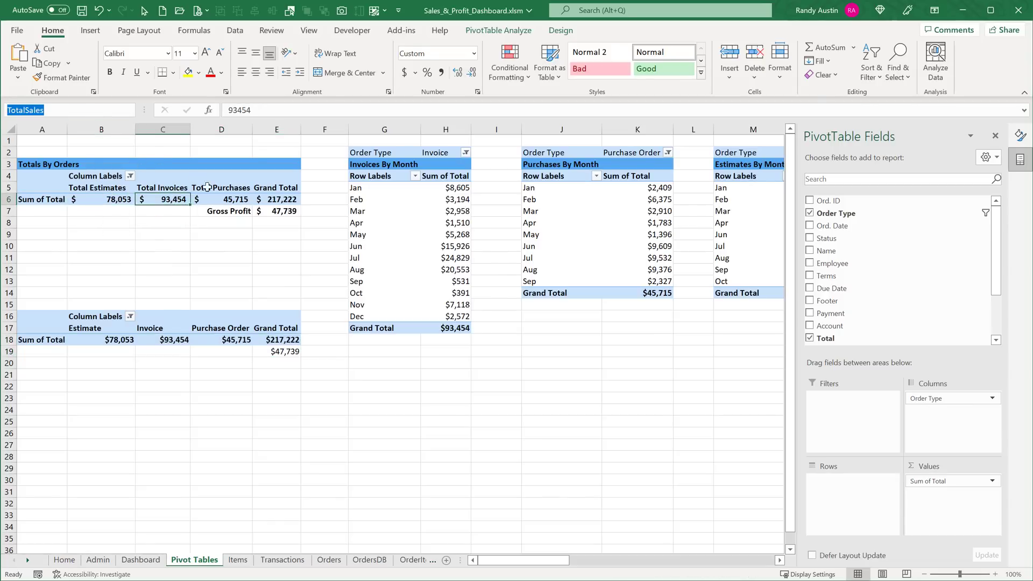
pyautogui.click(232, 200)
pyautogui.click(69, 111)
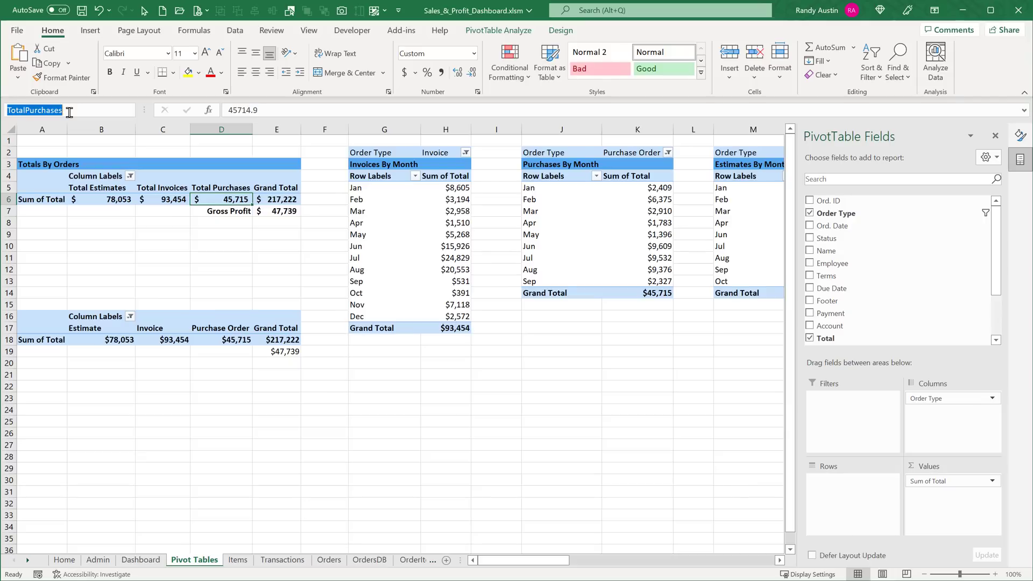
pyautogui.click(277, 215)
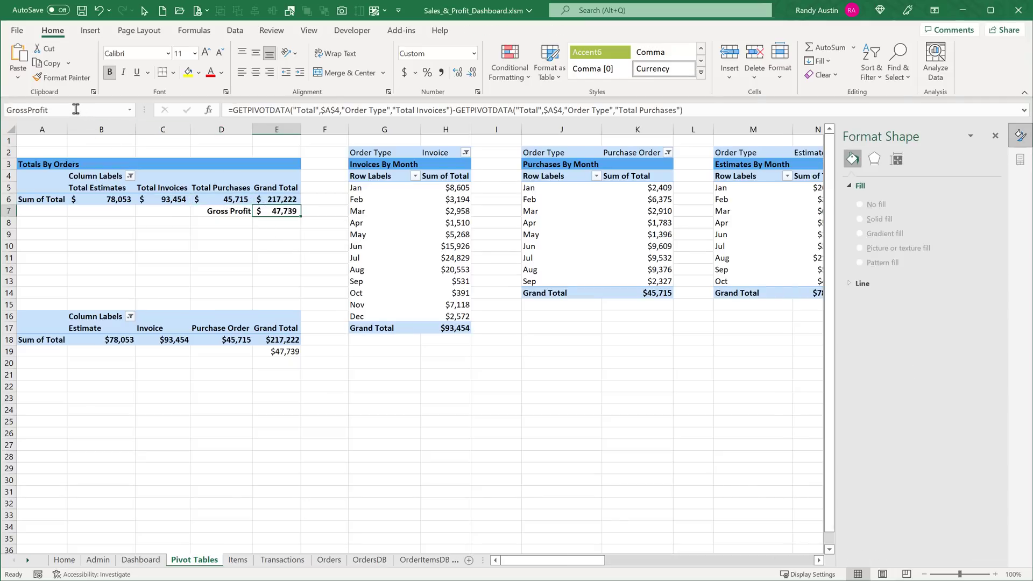
pyautogui.click(76, 110)
# Delete the practice pivot table and its gross profit formula in cells A16:E19
pyautogui.moveTo(48, 323); pyautogui.dragTo(276, 354)
pyautogui.press('Delete')
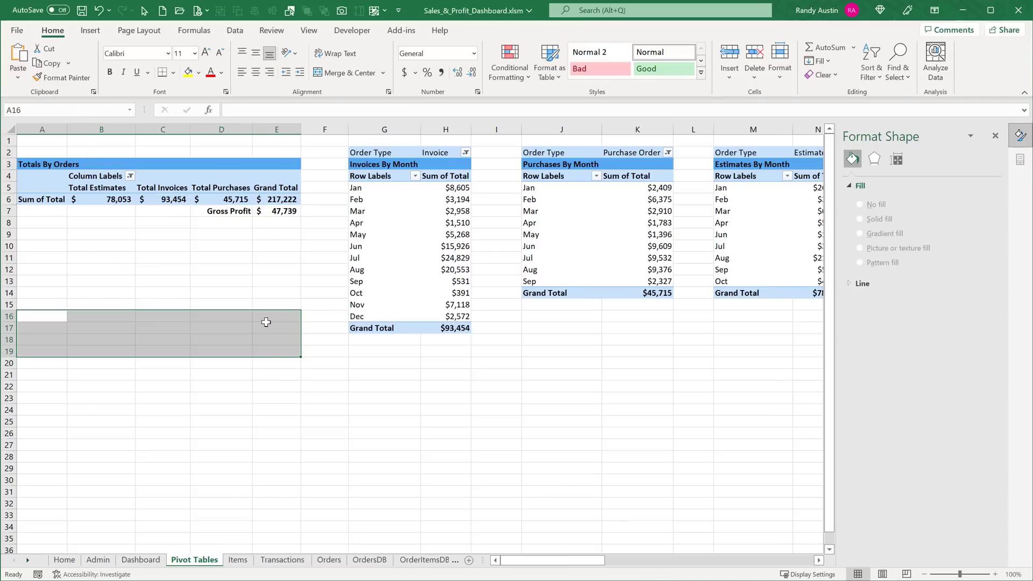
pyautogui.click(283, 218)
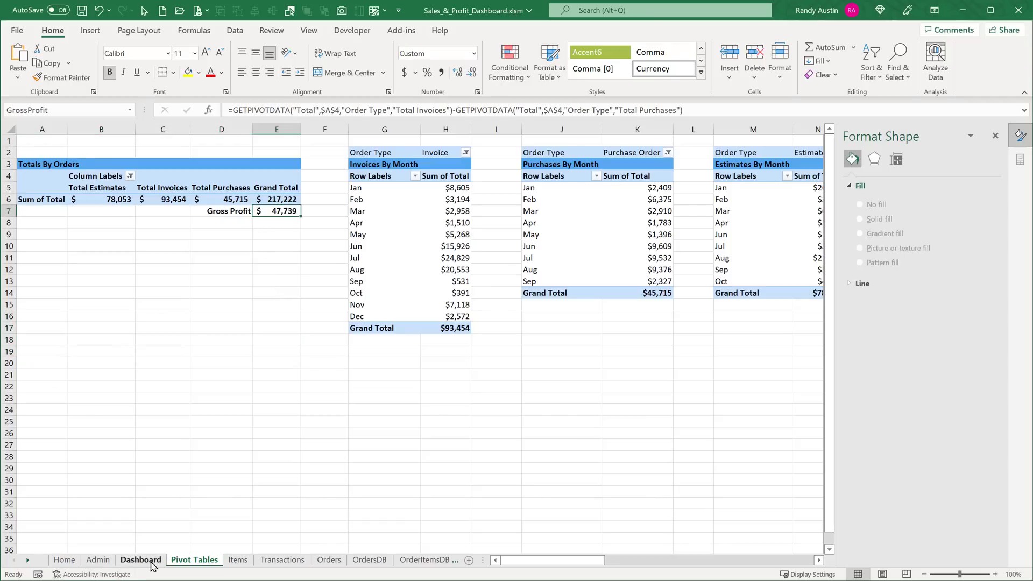
# Examine which named cells the Total Sales, Total Purchases, Gross Profit and Total Estimates text boxes on the Dashboard sheet are linked to
pyautogui.click(152, 564)
pyautogui.click(177, 182)
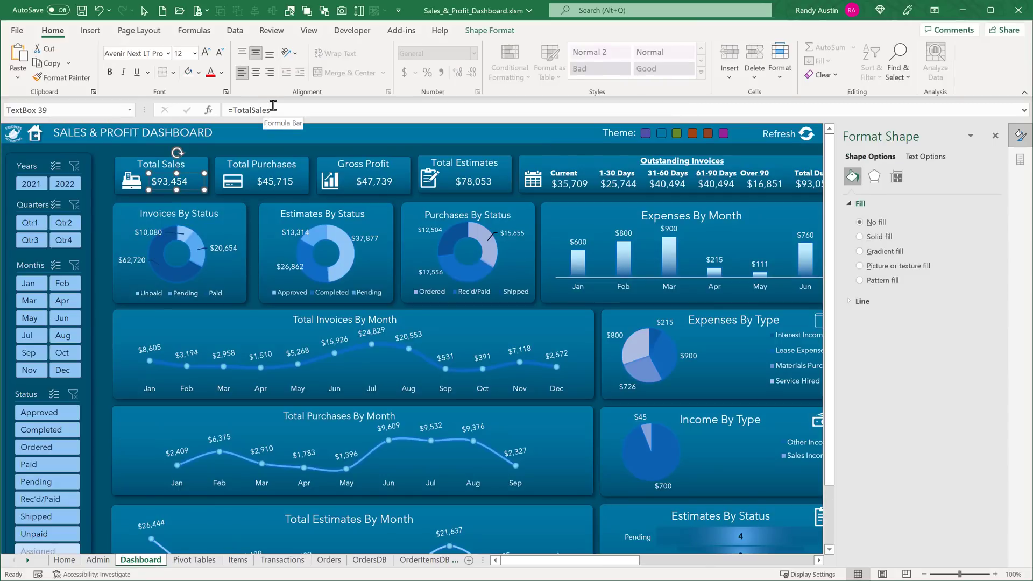
pyautogui.click(281, 185)
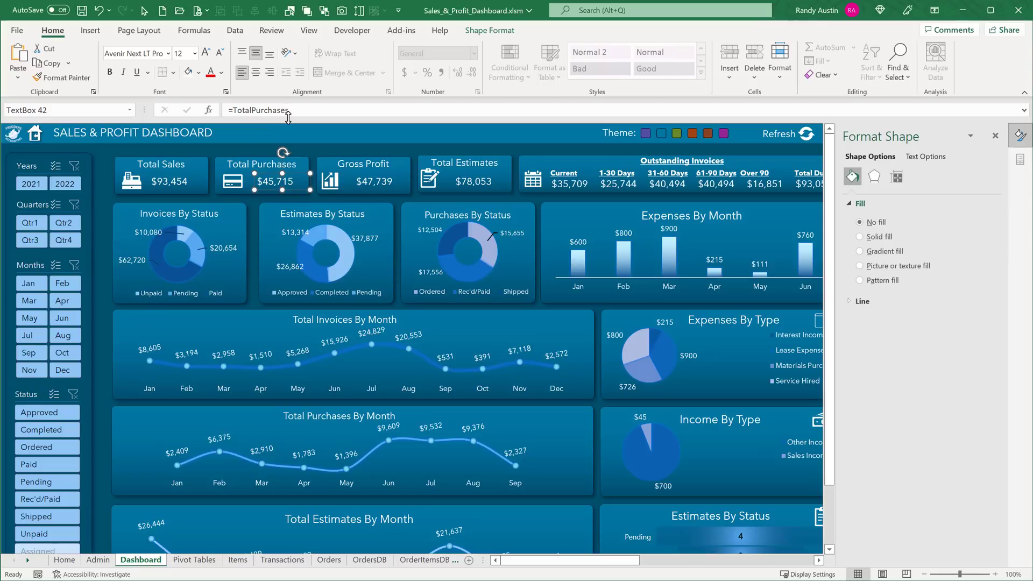
pyautogui.click(360, 182)
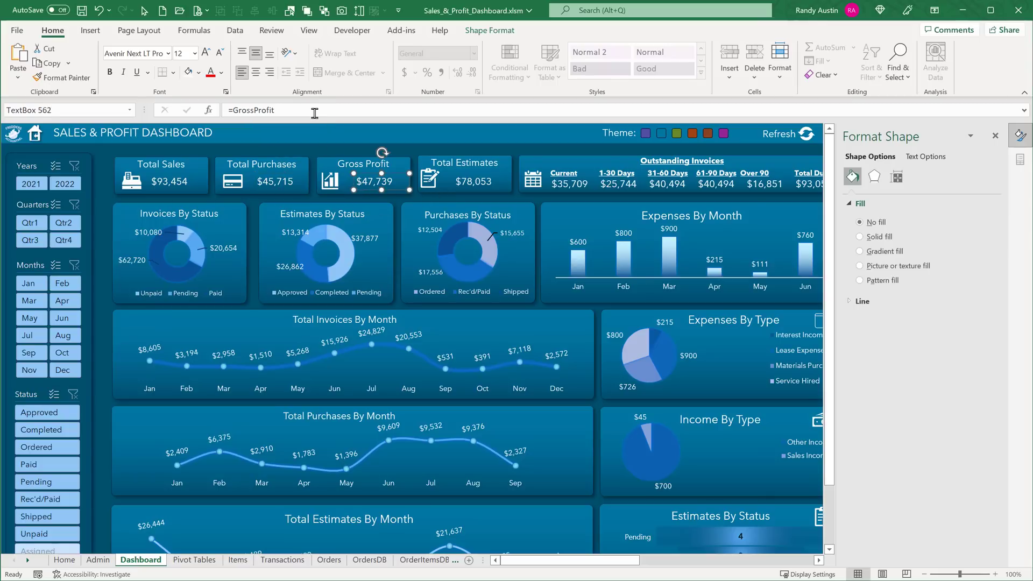
pyautogui.click(456, 182)
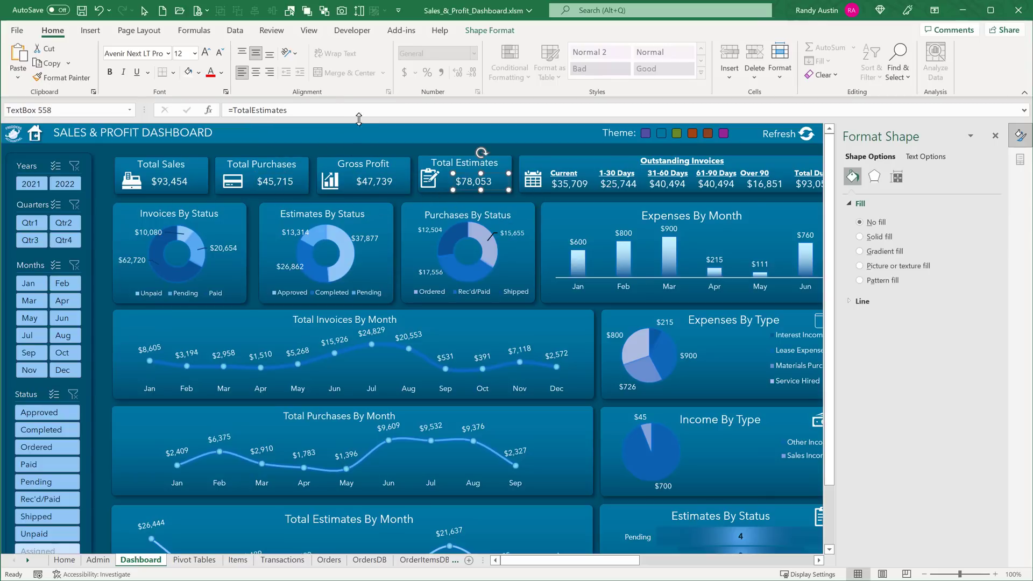
pyautogui.click(146, 53)
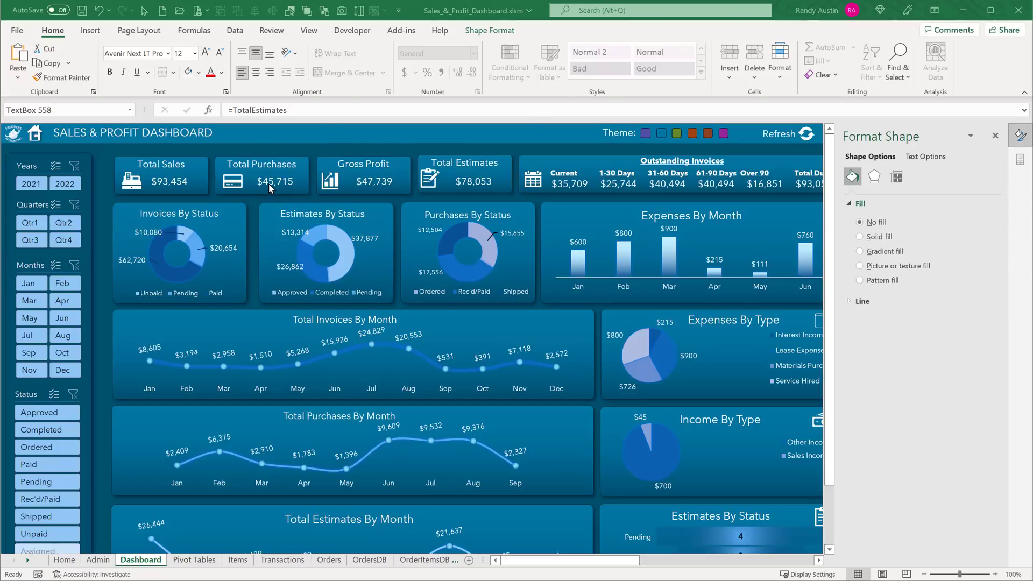
pyautogui.click(167, 184)
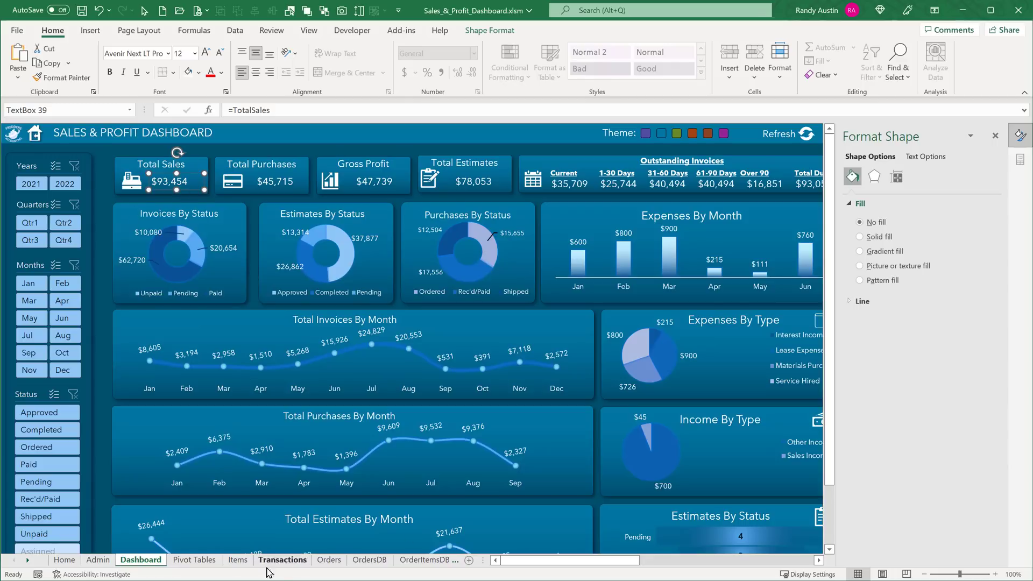
# Check the pivot table names of Totals By Orders and Invoices By Month on the Pivot Tables sheet
pyautogui.click(194, 560)
pyautogui.click(78, 202)
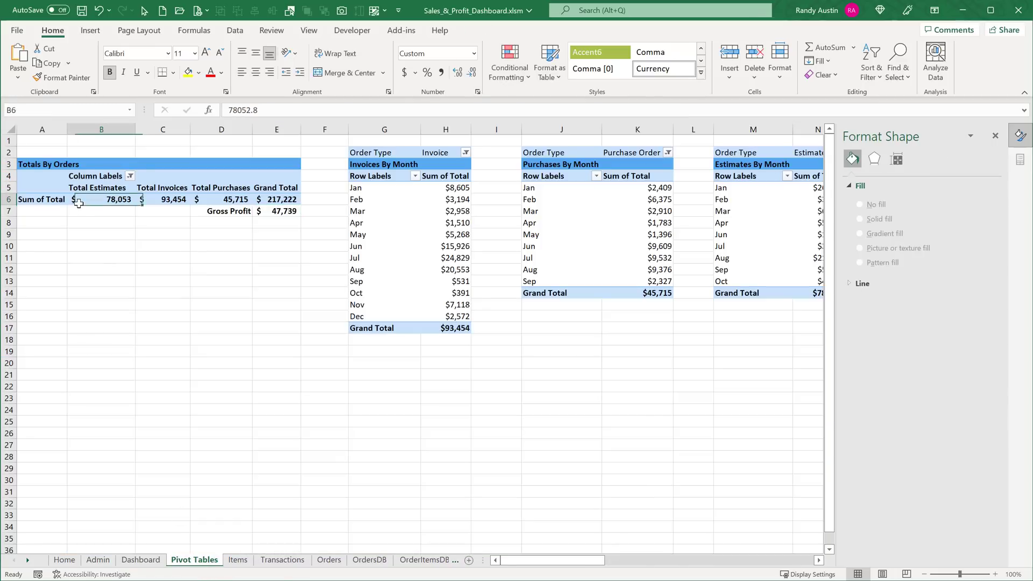
pyautogui.click(495, 32)
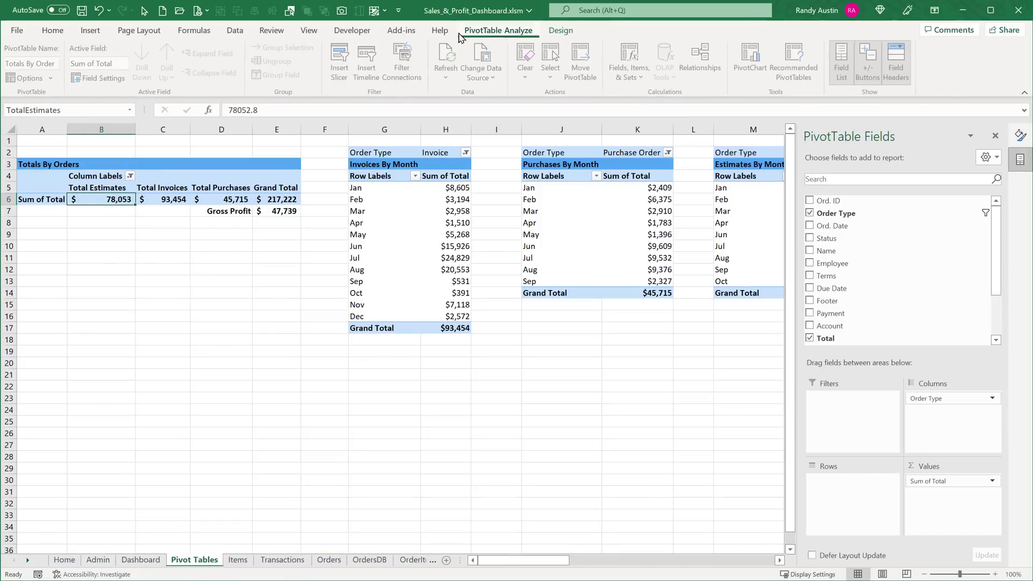
pyautogui.click(31, 64)
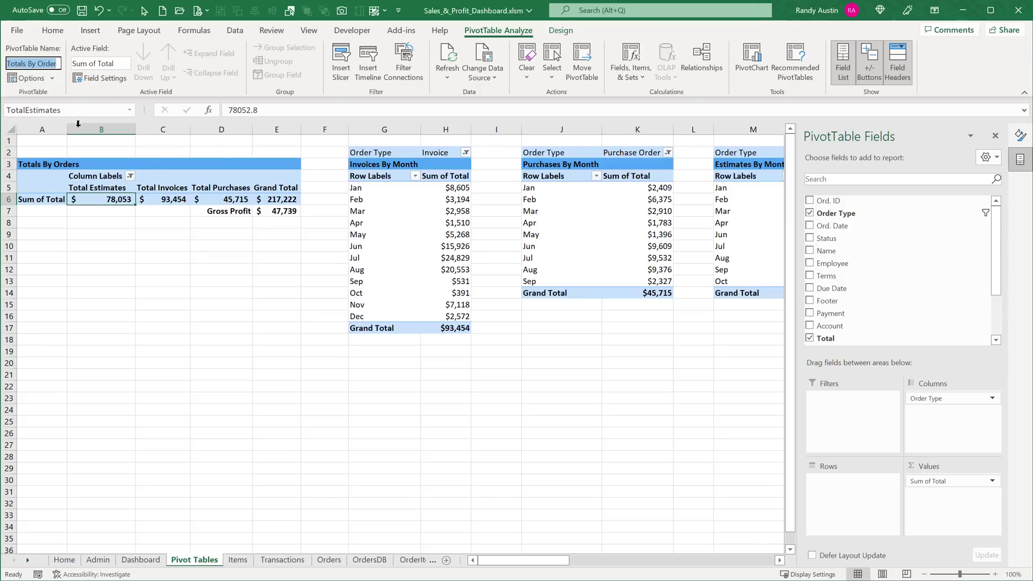
pyautogui.click(370, 210)
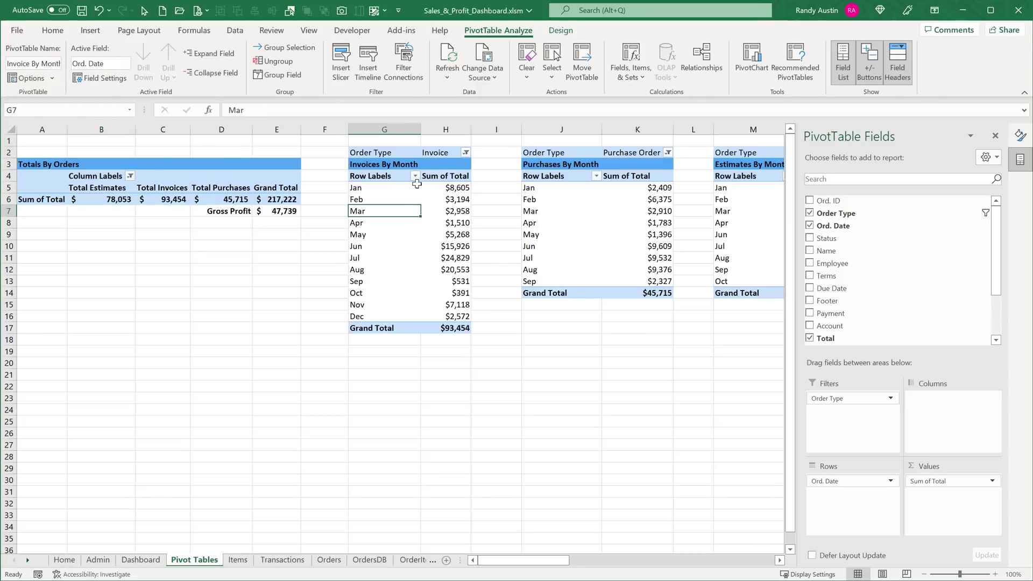
pyautogui.click(380, 162)
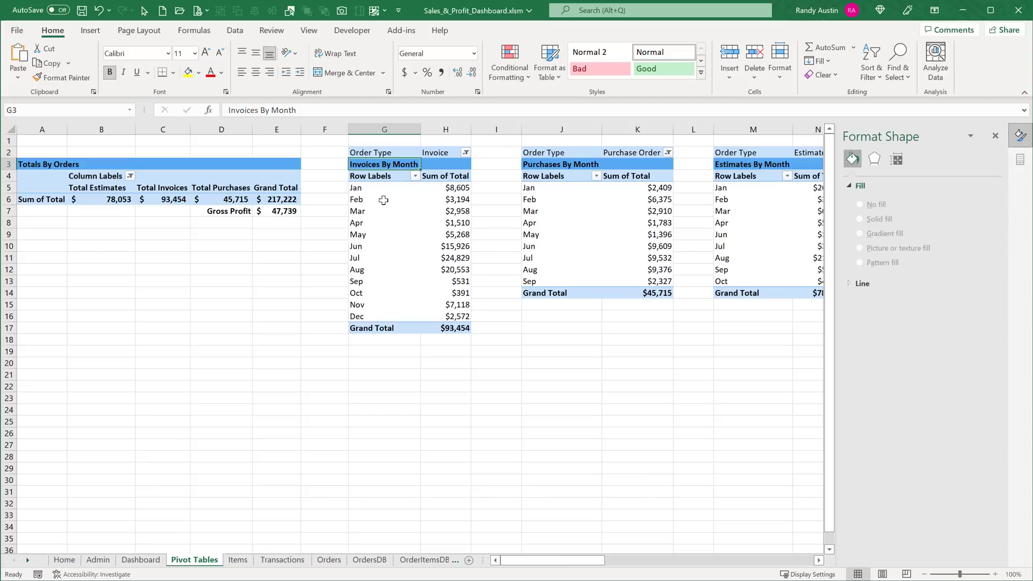
# Examine the field layout of the Invoices By Month pivot table and the options of its Order Type filter
pyautogui.click(393, 202)
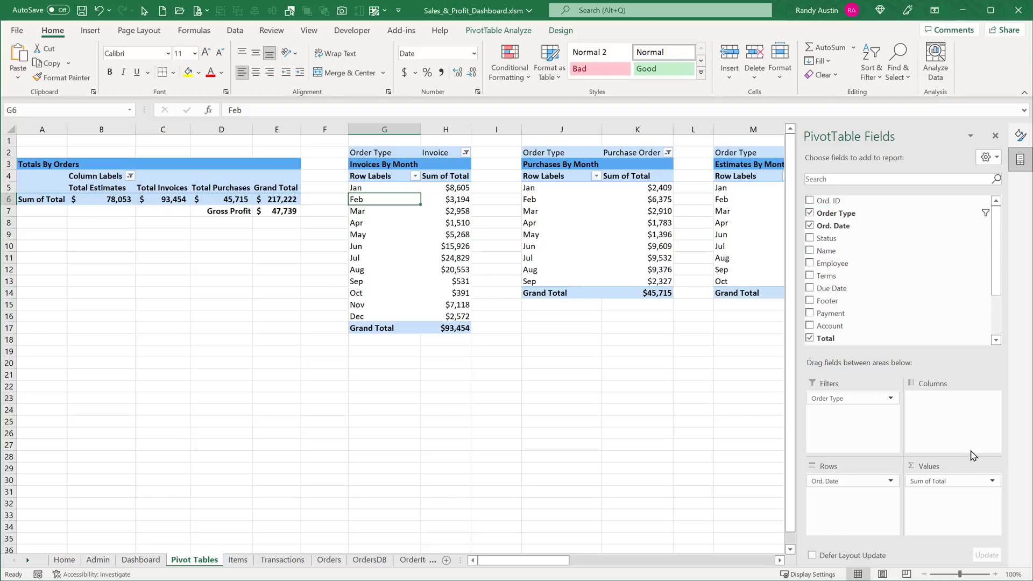
pyautogui.moveTo(829, 339); pyautogui.dragTo(835, 283)
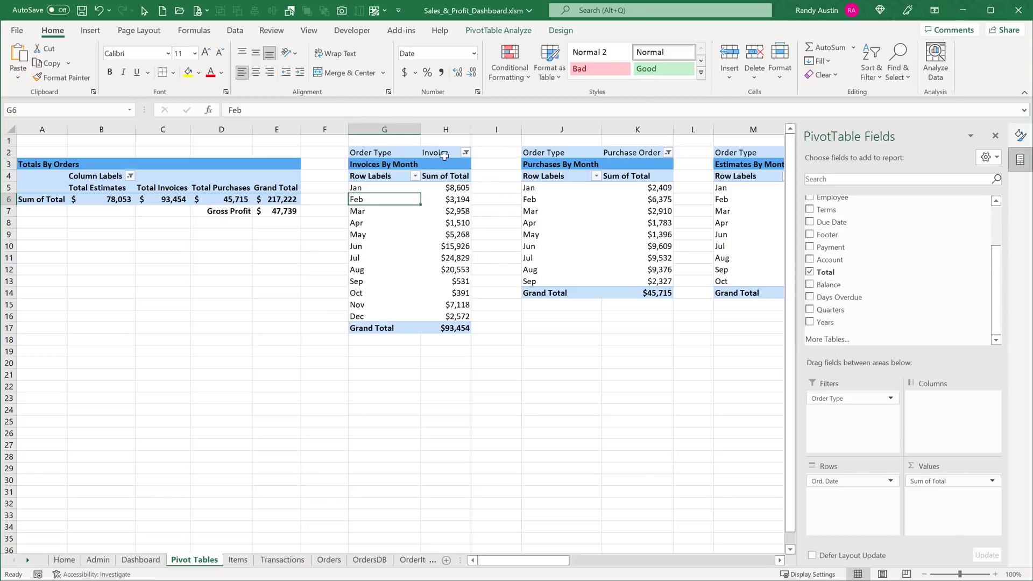
pyautogui.scroll(2, 887, 220)
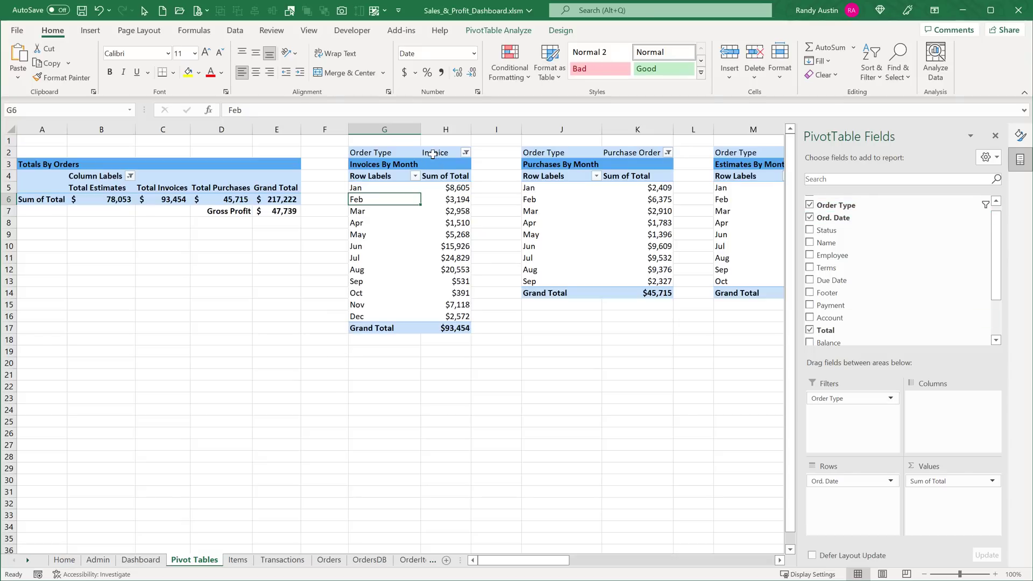
pyautogui.click(460, 154)
pyautogui.click(466, 154)
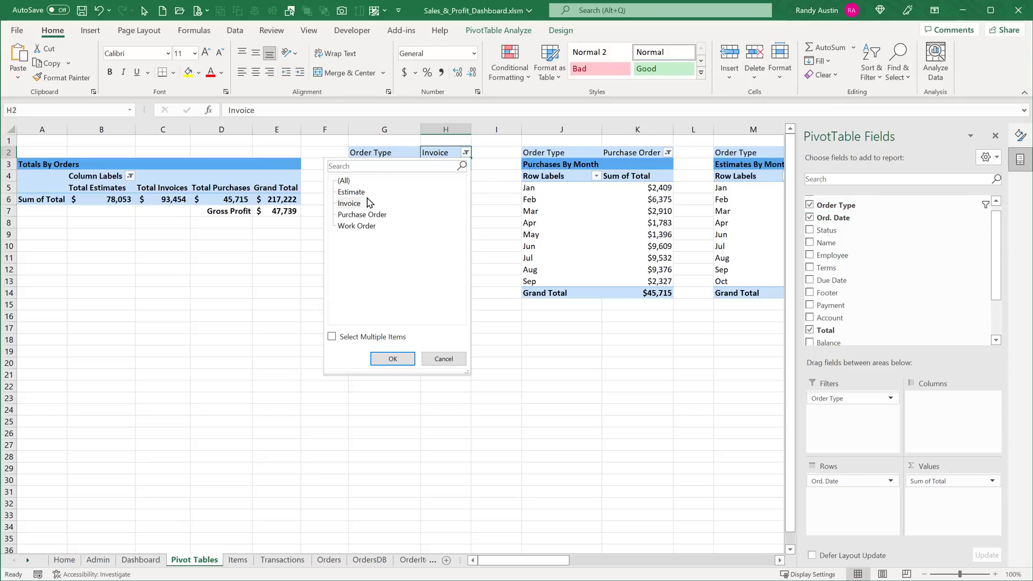
pyautogui.click(355, 204)
pyautogui.click(386, 152)
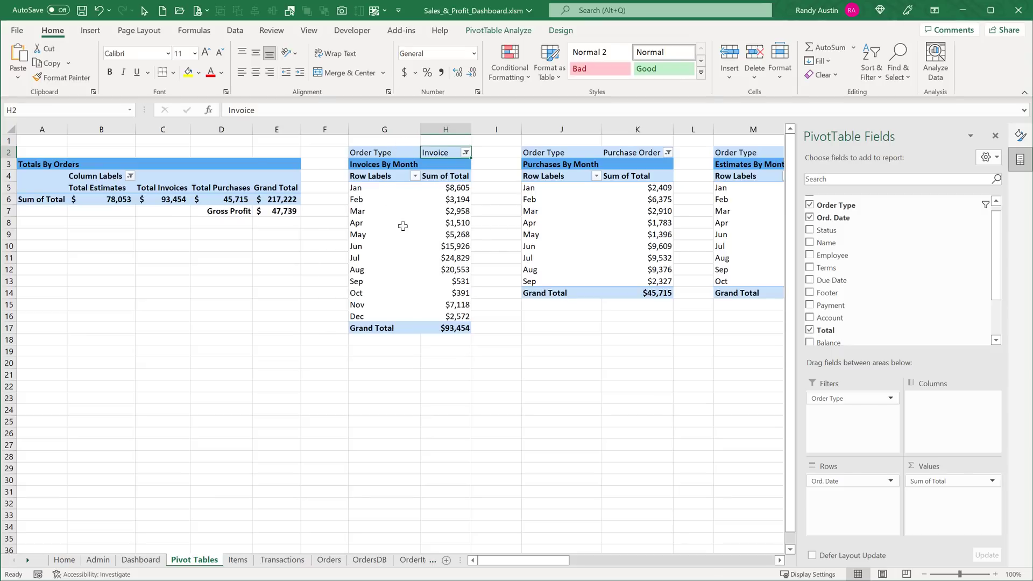
# Add Ord. Date to the Invoices By Month rows again, bringing in the Years and Quarters groupings
pyautogui.click(874, 480)
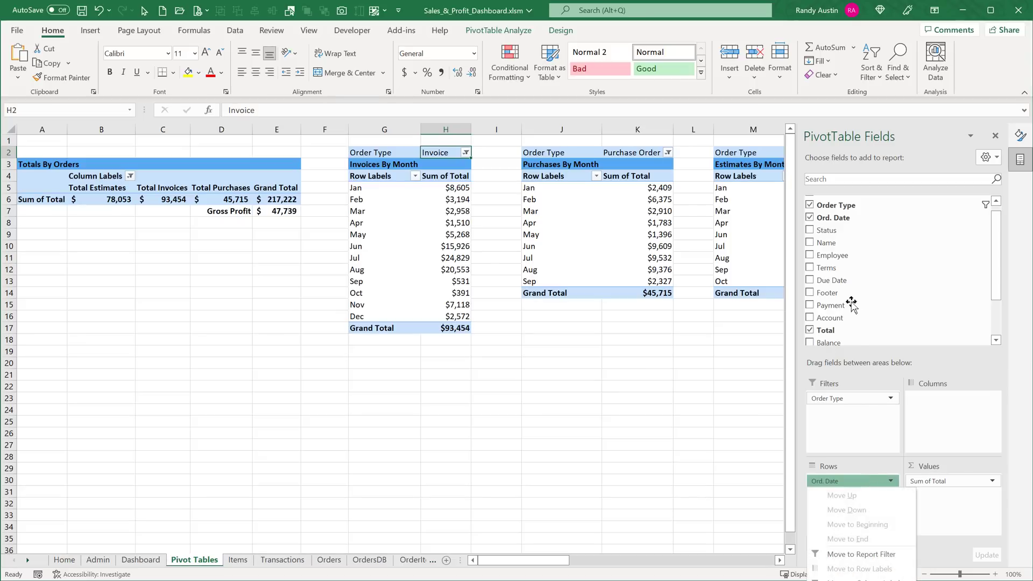
pyautogui.scroll(-2, 872, 299)
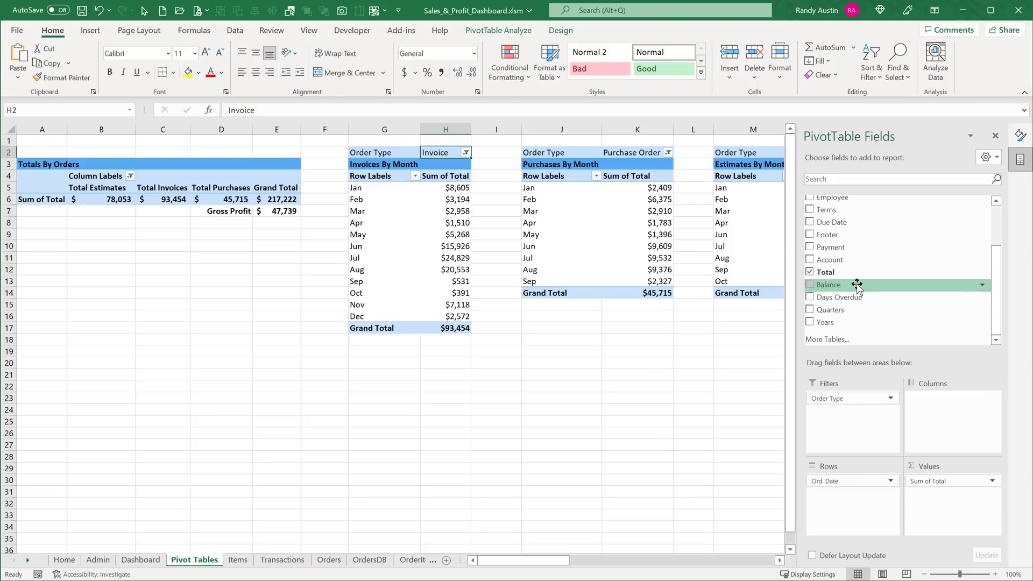
pyautogui.scroll(2, 855, 291)
pyautogui.moveTo(845, 230); pyautogui.dragTo(862, 508)
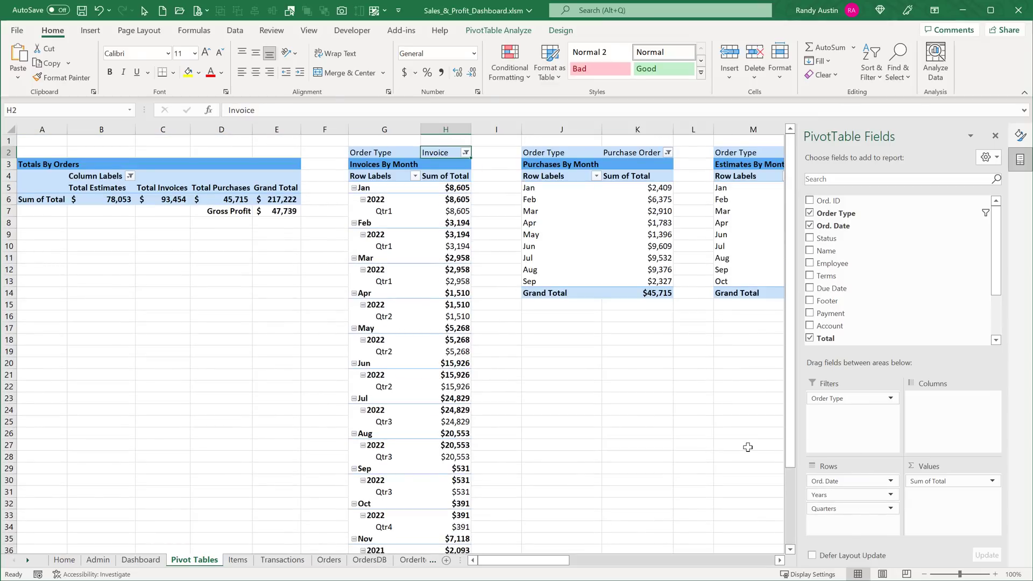
# Remove the Years and Quarters fields from the Invoices By Month rows, keeping only the months
pyautogui.rightClick(375, 193)
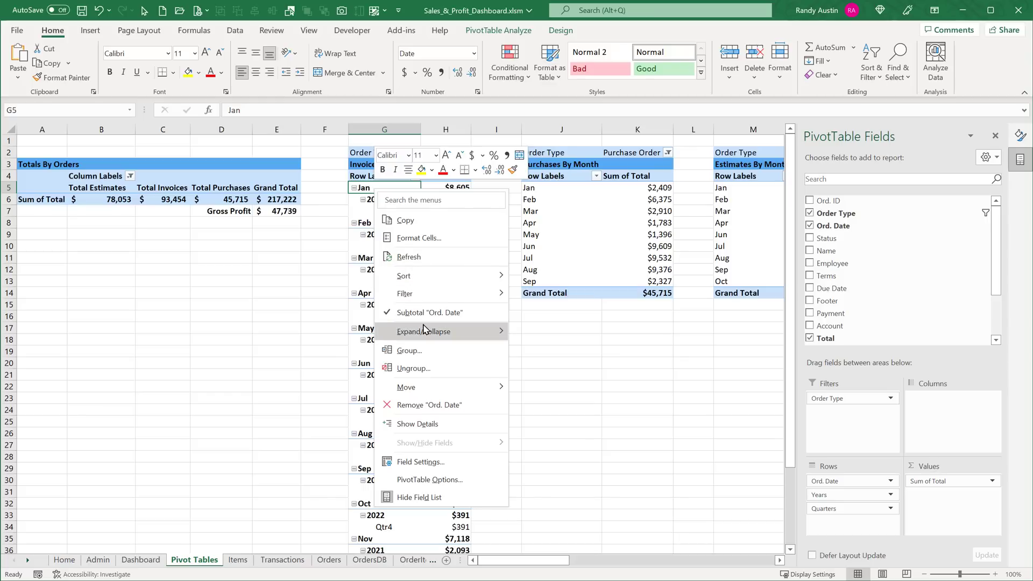
pyautogui.moveTo(425, 329)
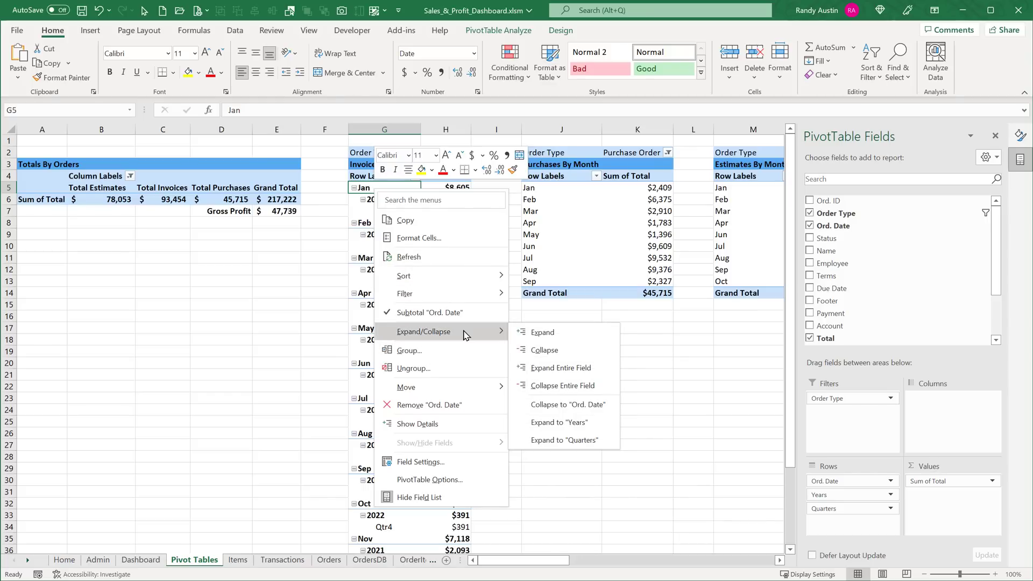
pyautogui.press('Escape')
pyautogui.rightClick(361, 187)
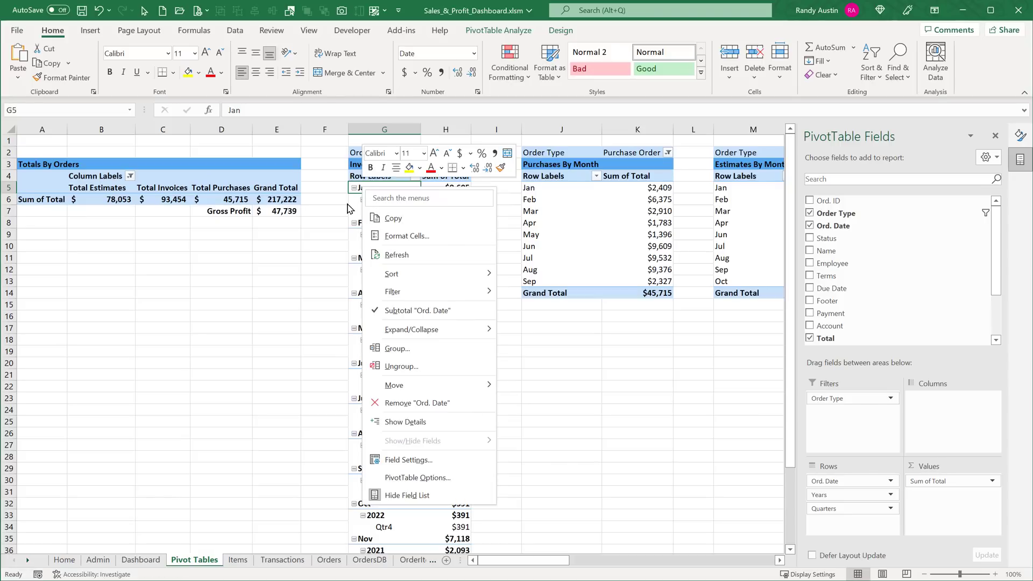
pyautogui.press('Escape')
pyautogui.click(372, 200)
pyautogui.rightClick(372, 201)
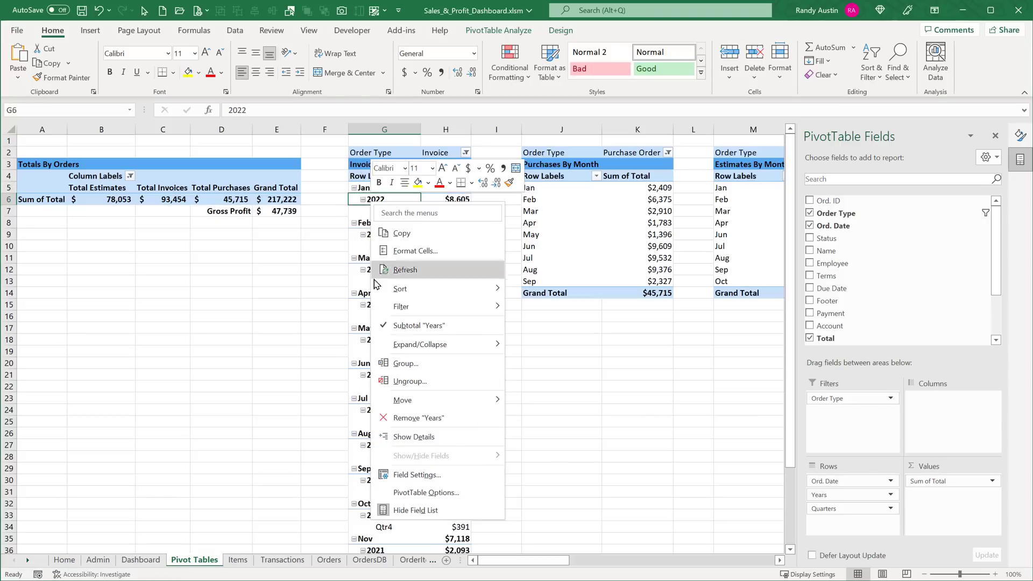
pyautogui.click(412, 418)
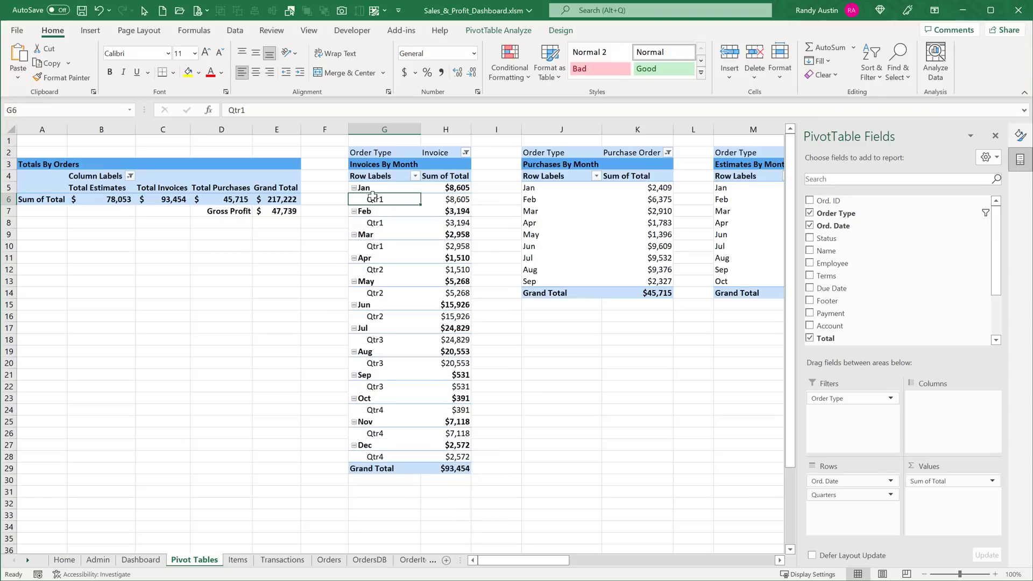
pyautogui.rightClick(372, 197)
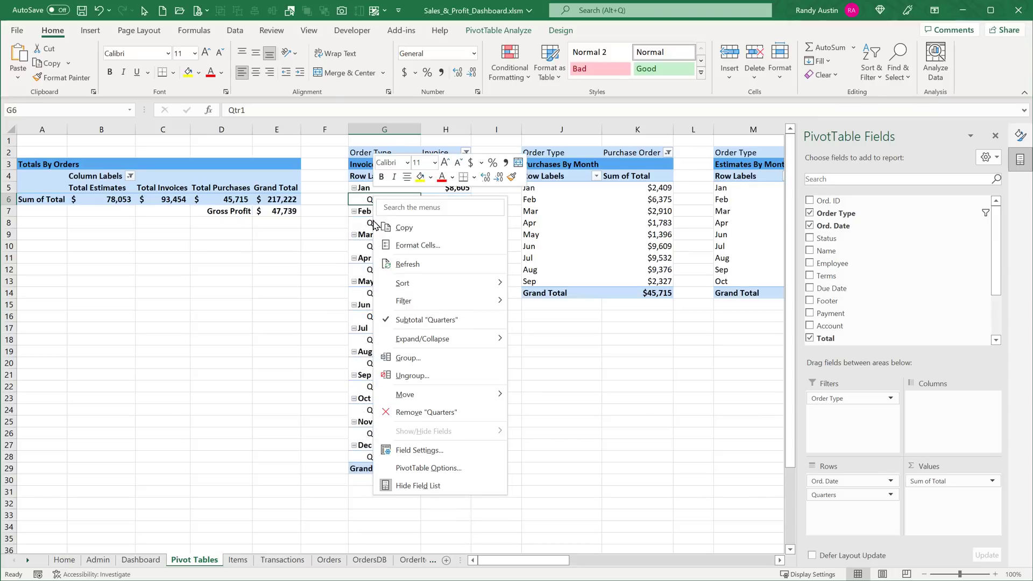
pyautogui.click(413, 407)
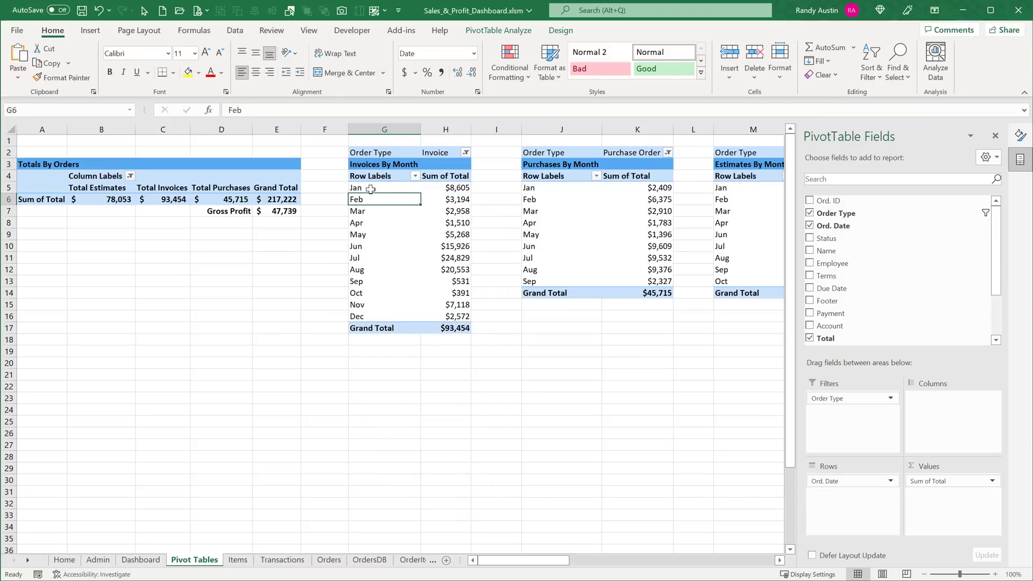
# Review the month labels, monthly sums and grand total of the Invoices By Month pivot table
pyautogui.moveTo(364, 187); pyautogui.dragTo(404, 315)
pyautogui.moveTo(447, 187); pyautogui.dragTo(451, 328)
pyautogui.click(451, 328)
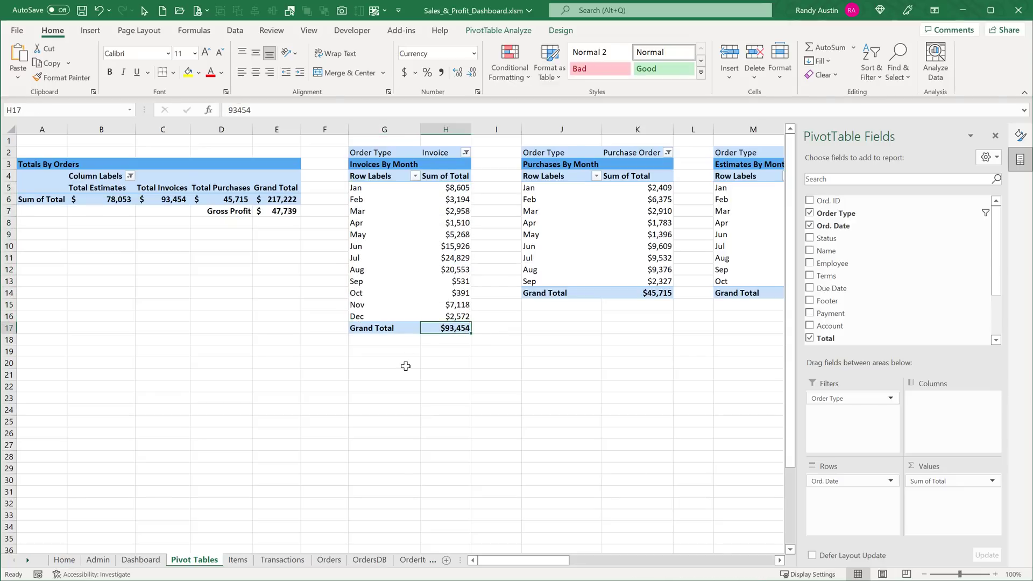
pyautogui.moveTo(371, 199); pyautogui.dragTo(417, 241)
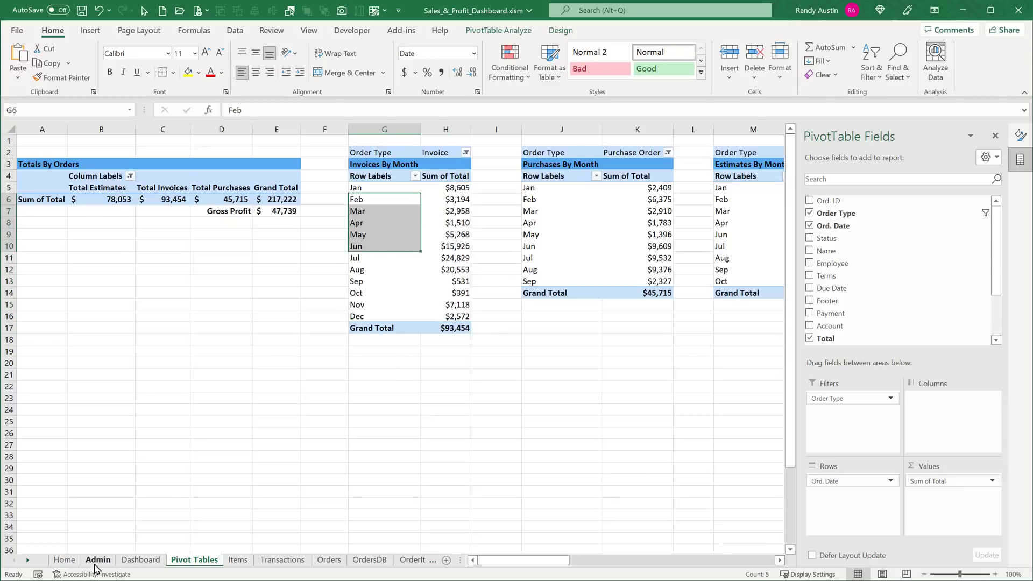
# Insert a line PivotChart from the Invoices By Month pivot table, using the dashboard's Total Invoices By Month chart as reference, and widen it below the data
pyautogui.click(158, 560)
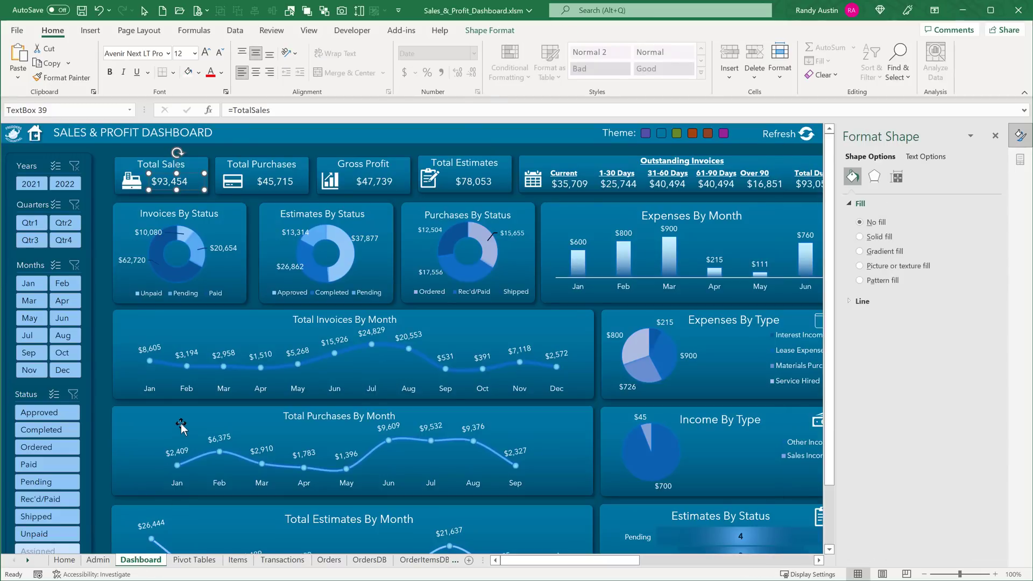
pyautogui.click(302, 323)
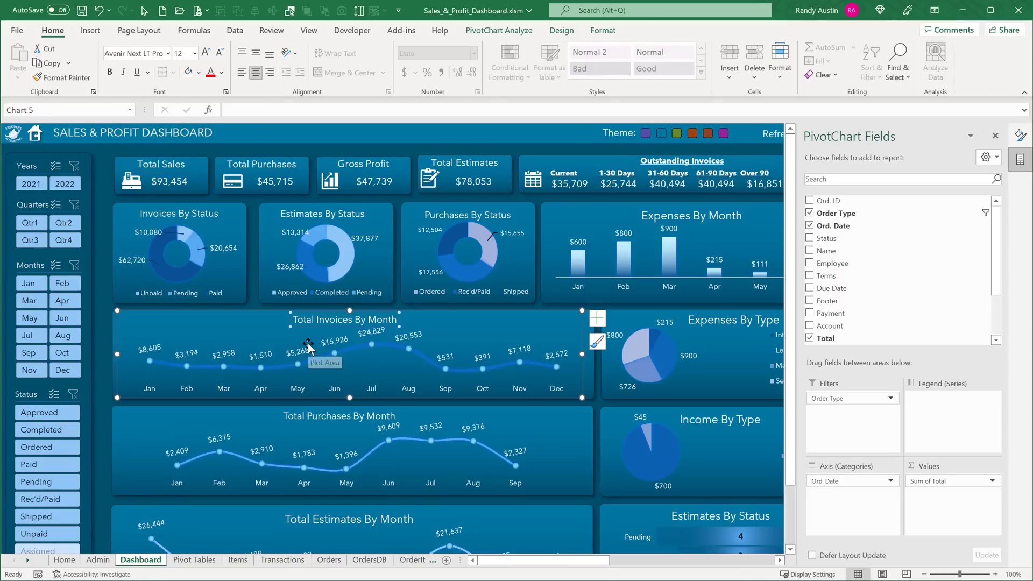
pyautogui.click(197, 560)
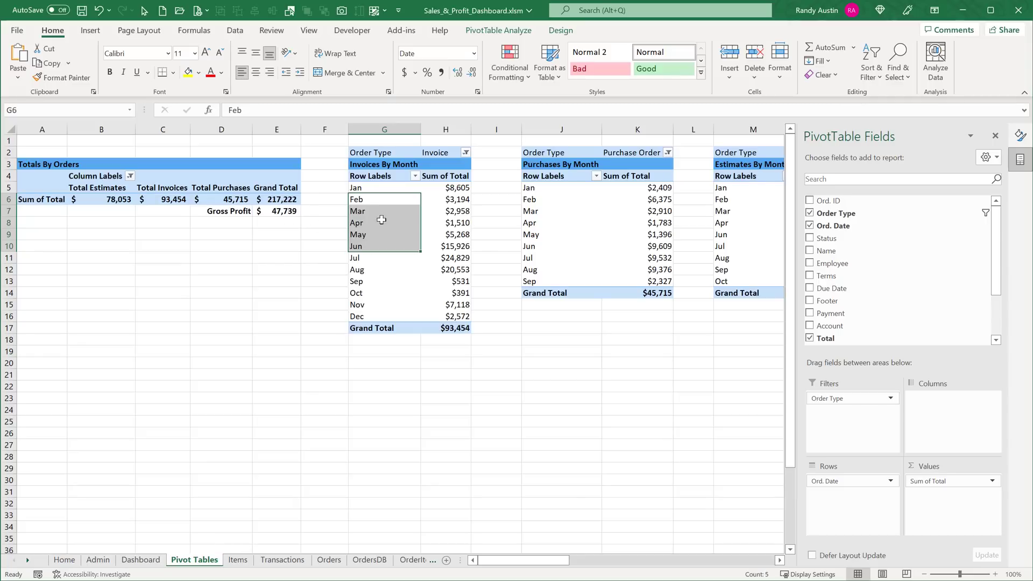
pyautogui.click(382, 221)
pyautogui.click(90, 30)
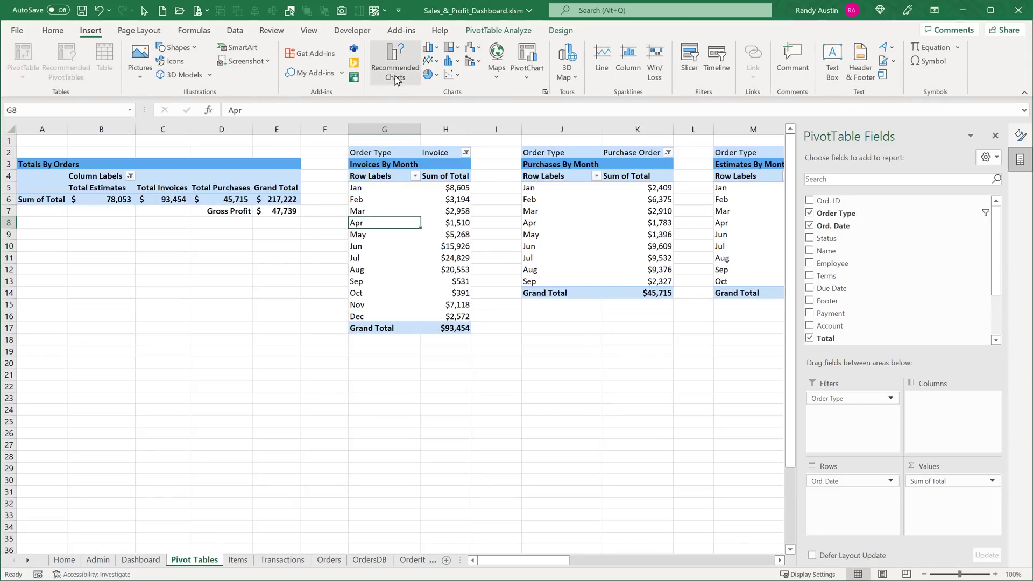
pyautogui.click(431, 60)
pyautogui.click(440, 107)
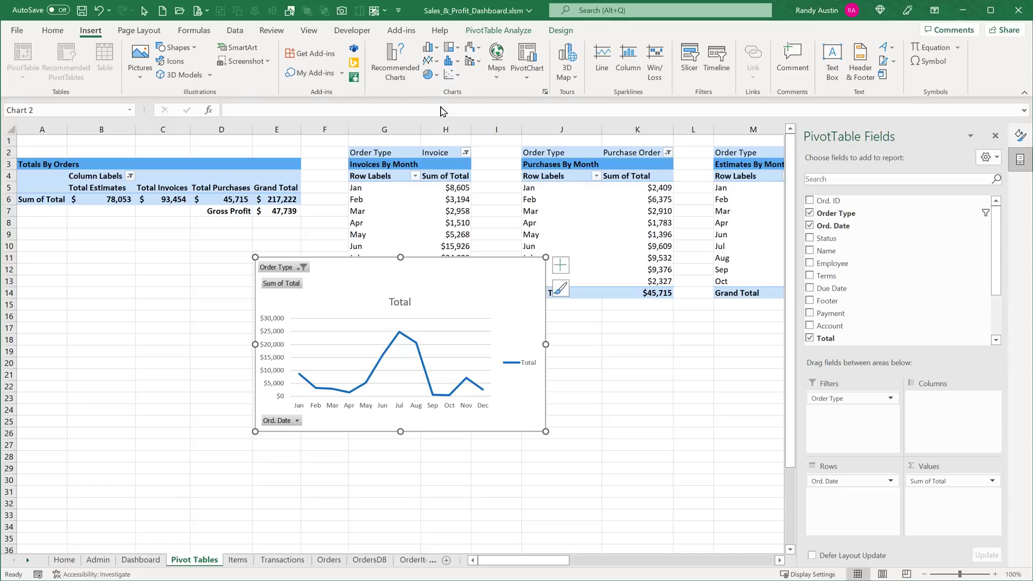
pyautogui.moveTo(546, 344); pyautogui.dragTo(708, 344)
pyautogui.moveTo(547, 273); pyautogui.dragTo(498, 302)
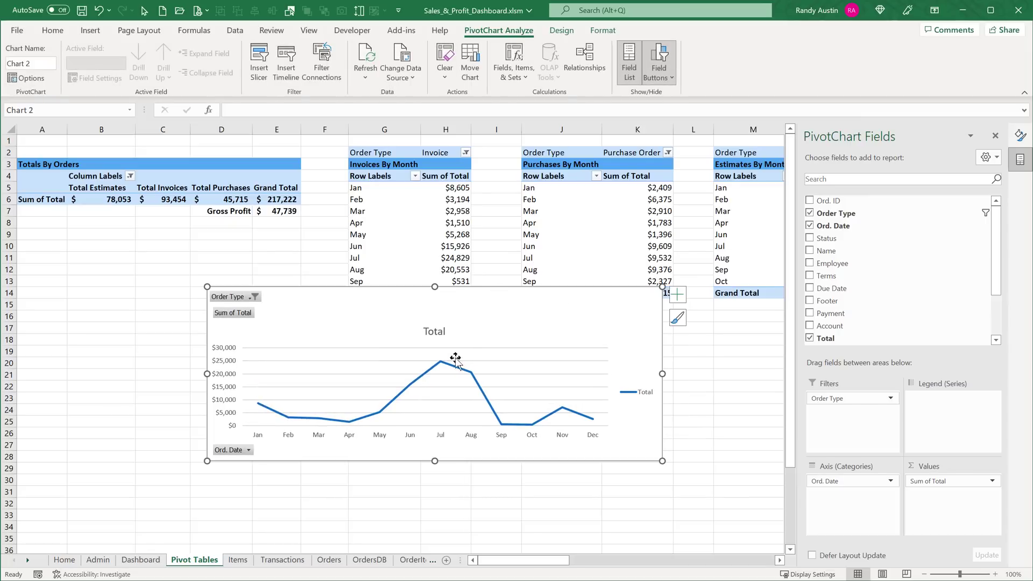
# Turn on the smoothed line option for the Total series in the new line chart
pyautogui.click(457, 367)
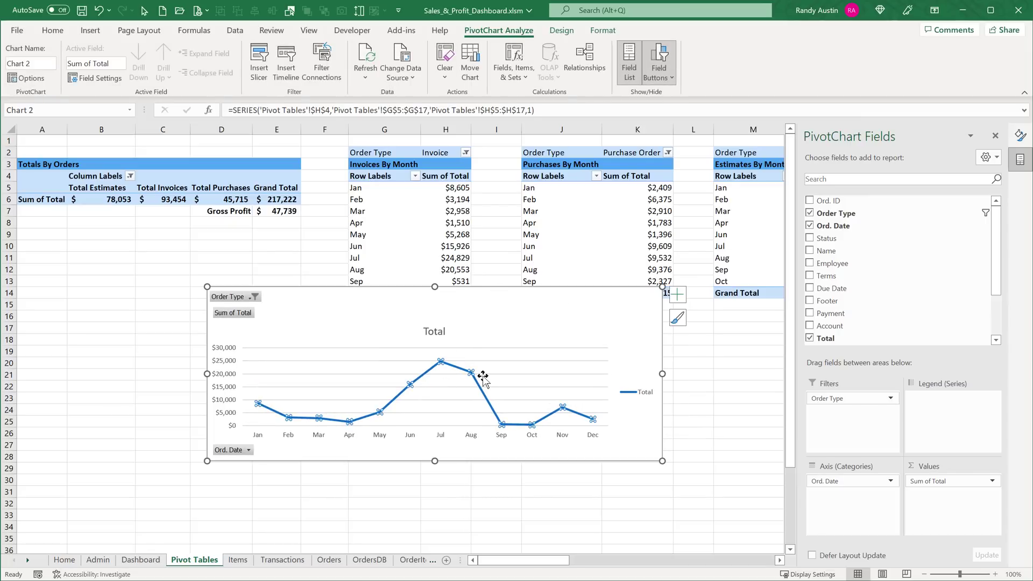
pyautogui.click(1021, 136)
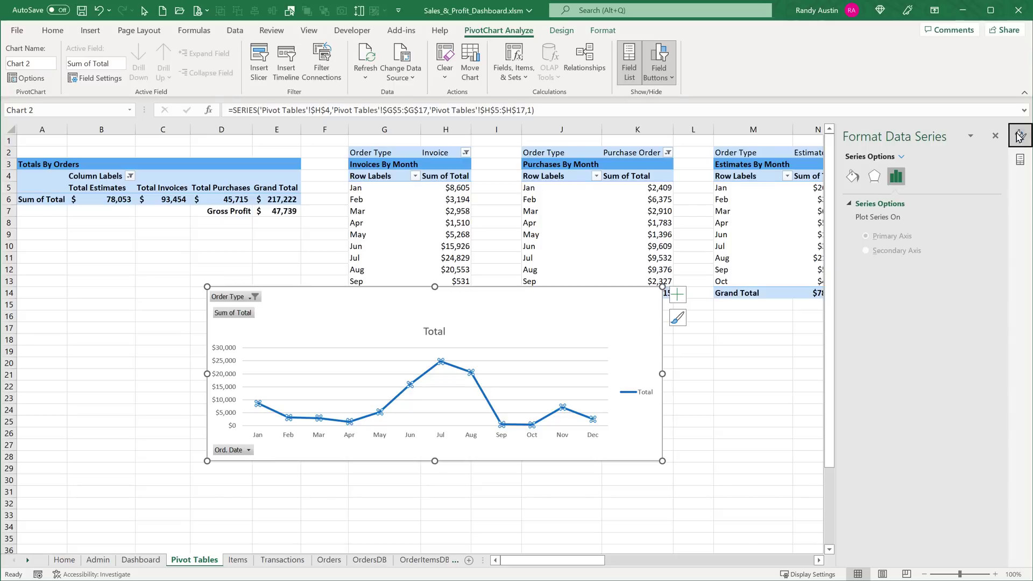
pyautogui.click(852, 176)
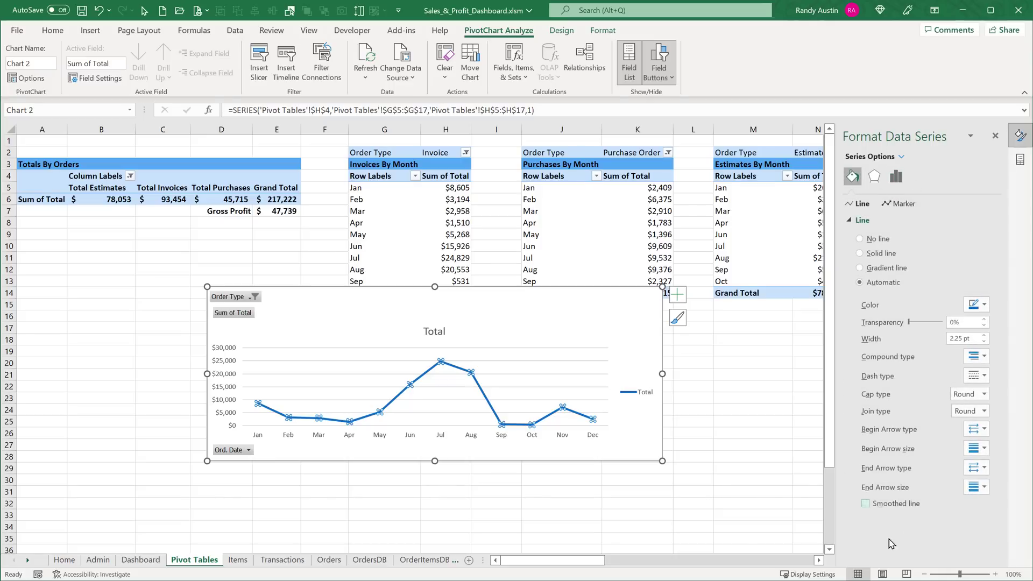
pyautogui.click(866, 504)
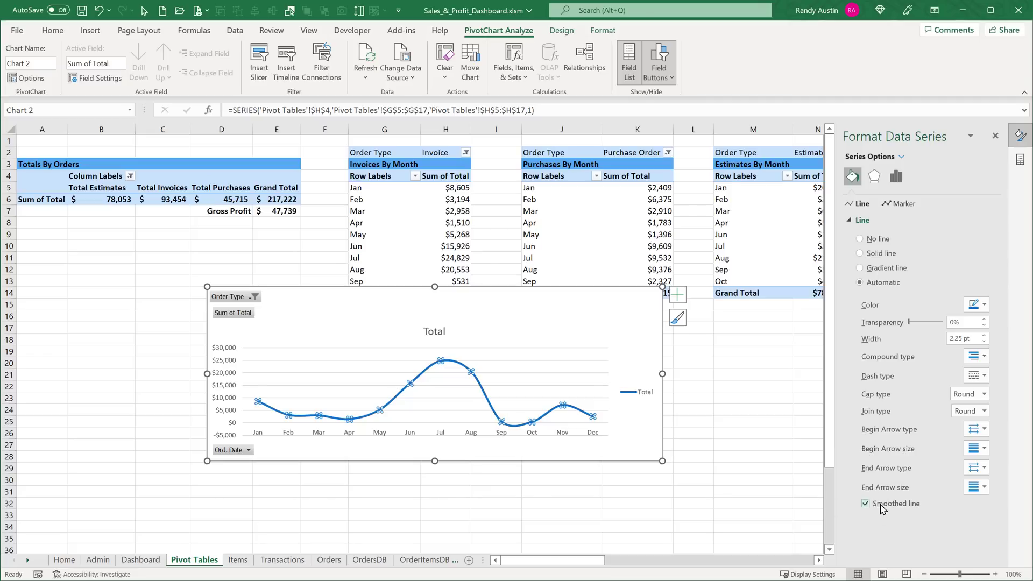
# Add built-in circle markers to the points of the Total series
pyautogui.click(903, 204)
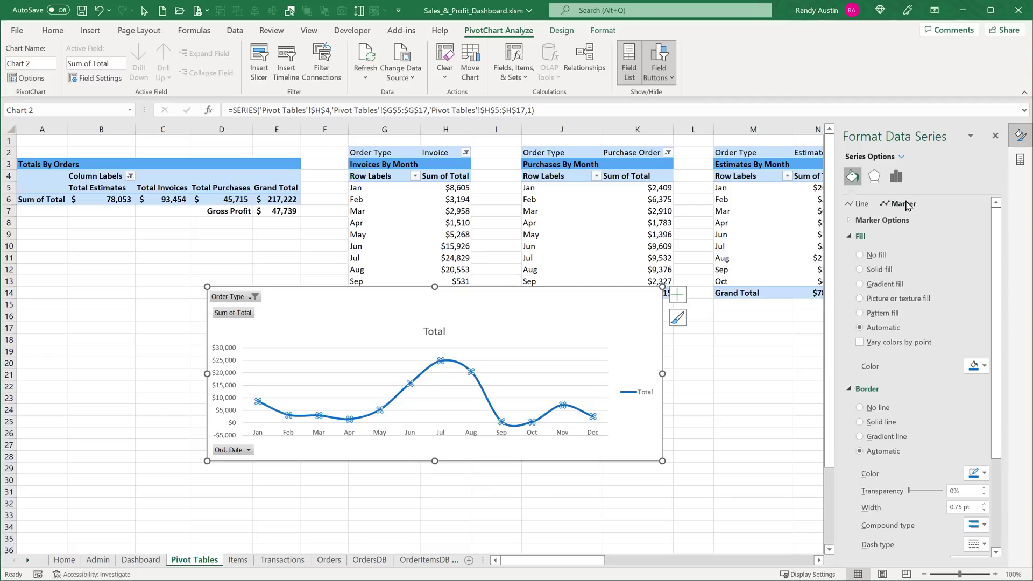
pyautogui.click(872, 217)
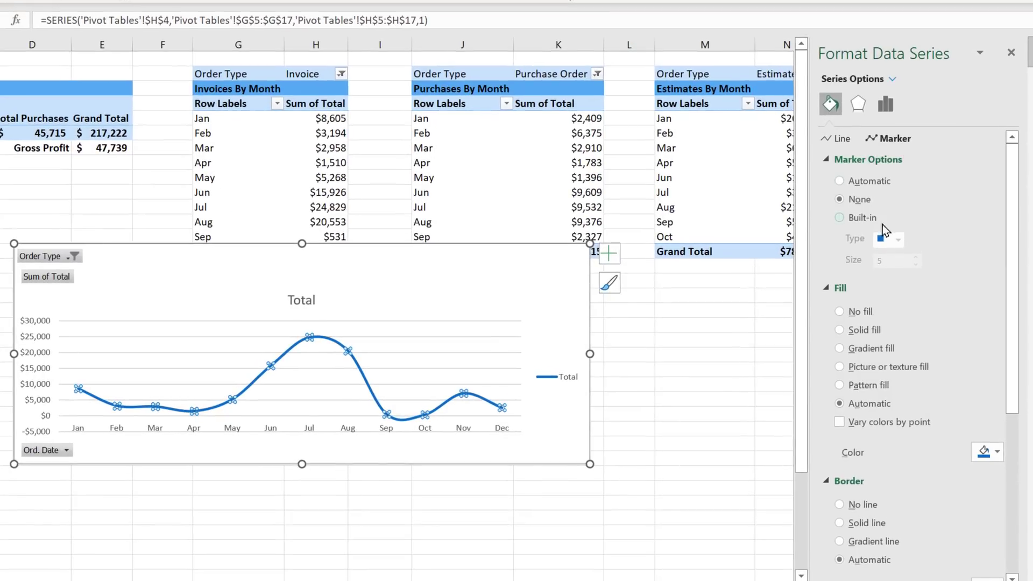
pyautogui.click(840, 217)
pyautogui.click(899, 241)
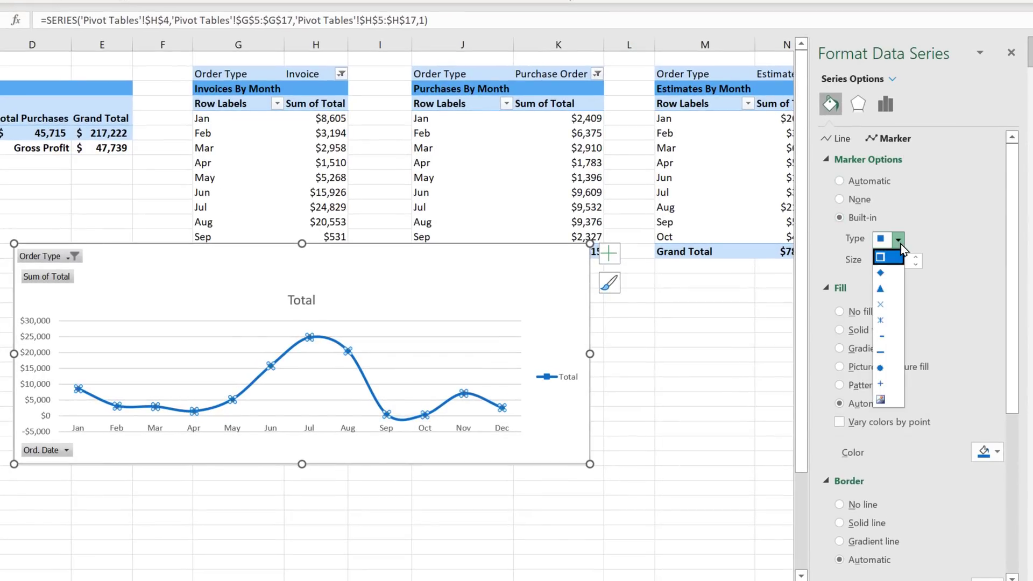
pyautogui.click(893, 366)
# Give the series markers a radial gradient fill and set their size to 8
pyautogui.scroll(-3, 908, 255)
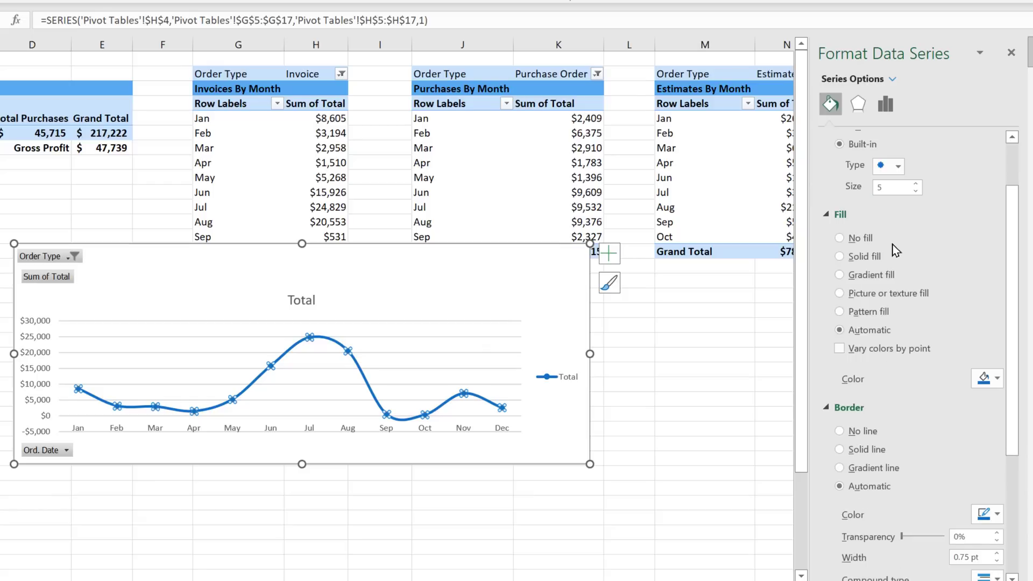
pyautogui.click(842, 276)
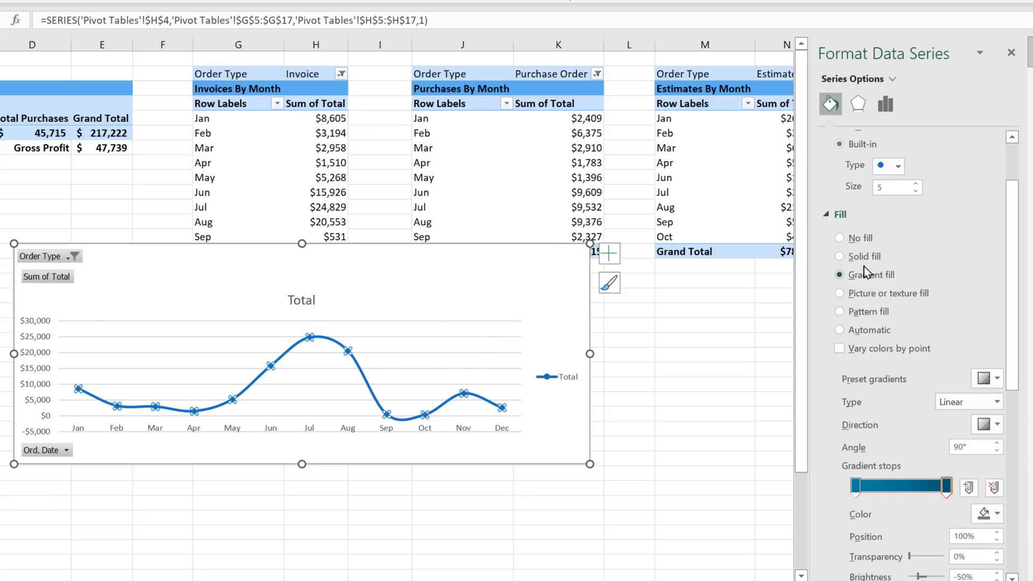
pyautogui.click(997, 402)
pyautogui.click(963, 435)
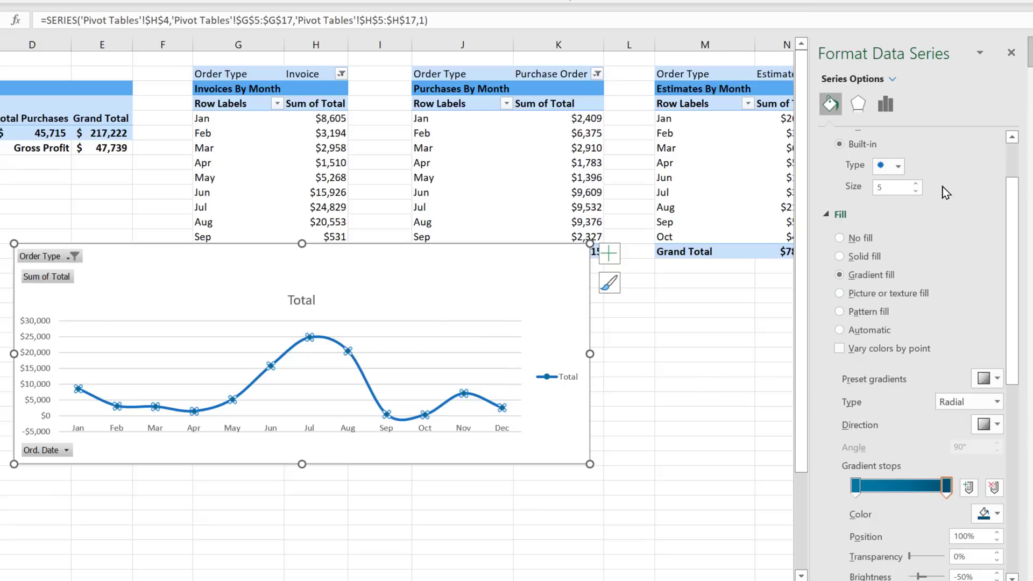
pyautogui.click(918, 185)
pyautogui.click(917, 185)
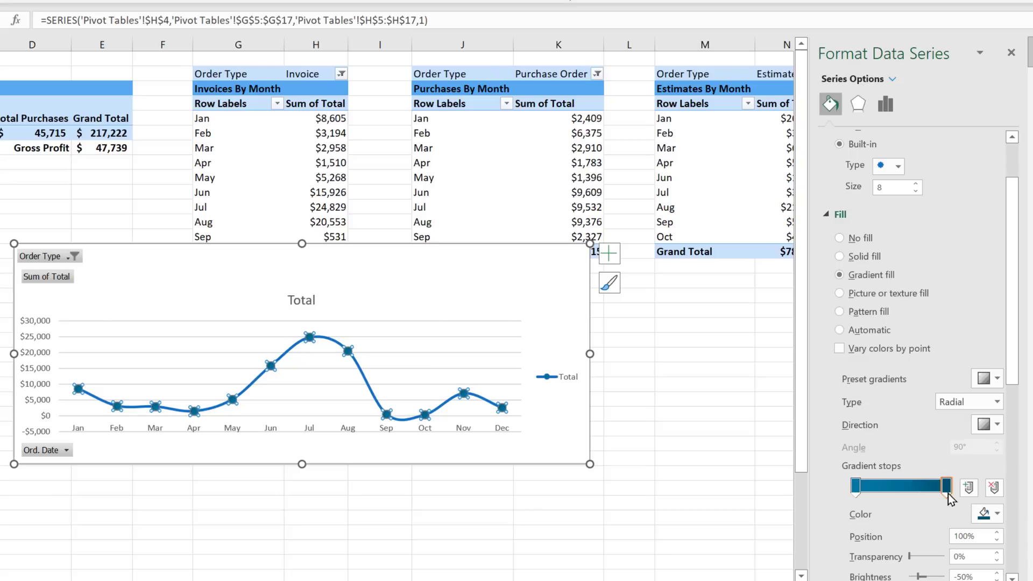
# Recolor the marker gradient with a light blue theme color on the 0% stop and a stronger blue on the 100% stop
pyautogui.click(987, 513)
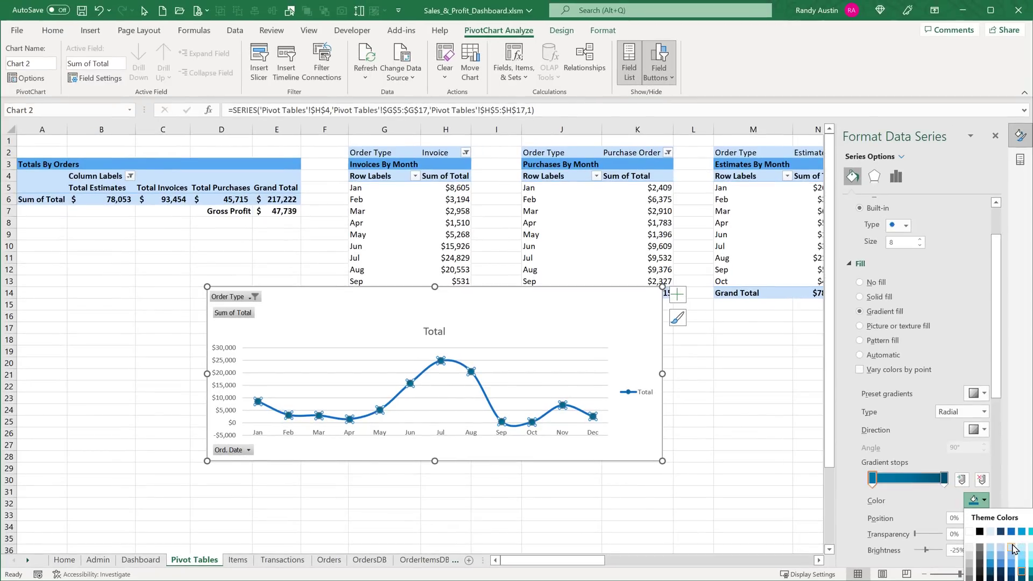
pyautogui.click(1013, 547)
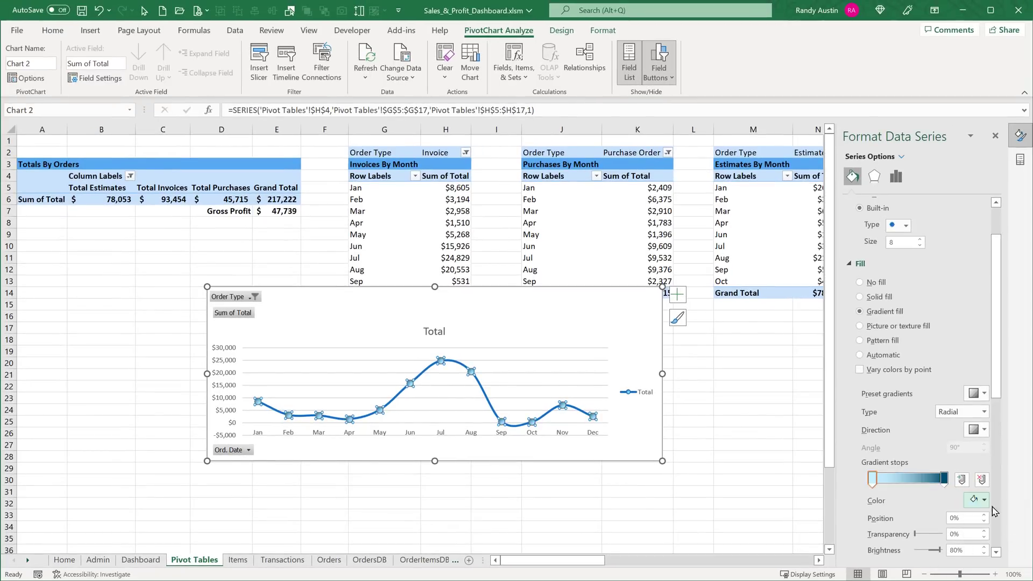
pyautogui.click(944, 478)
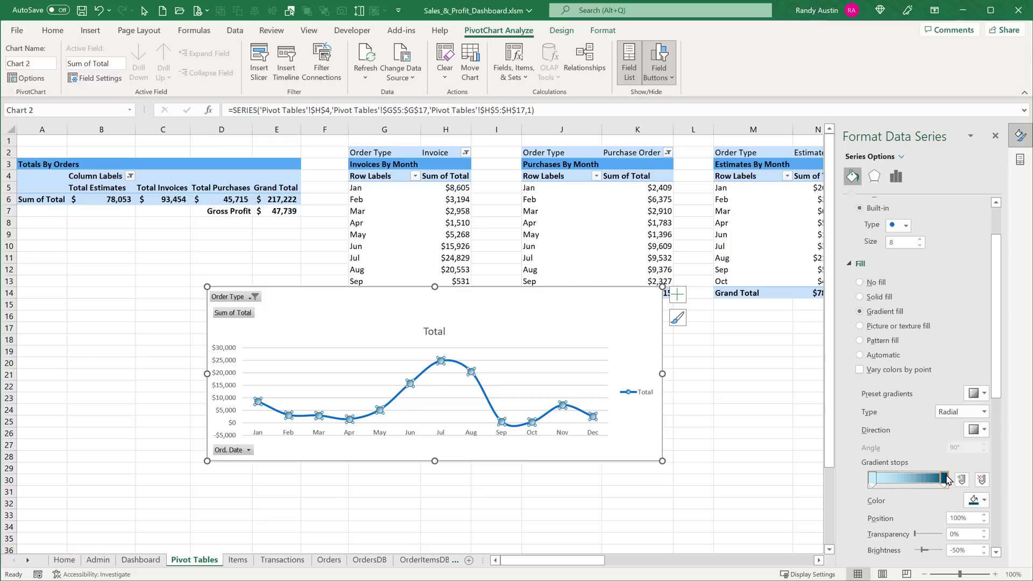
pyautogui.click(985, 501)
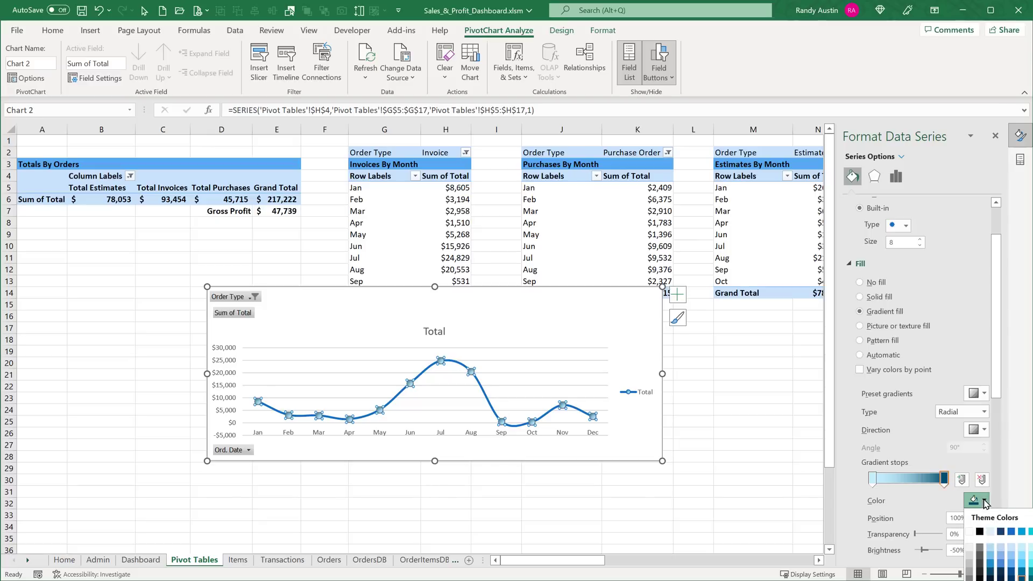
pyautogui.click(1024, 572)
# Hide all field buttons on the invoices line chart
pyautogui.click(501, 386)
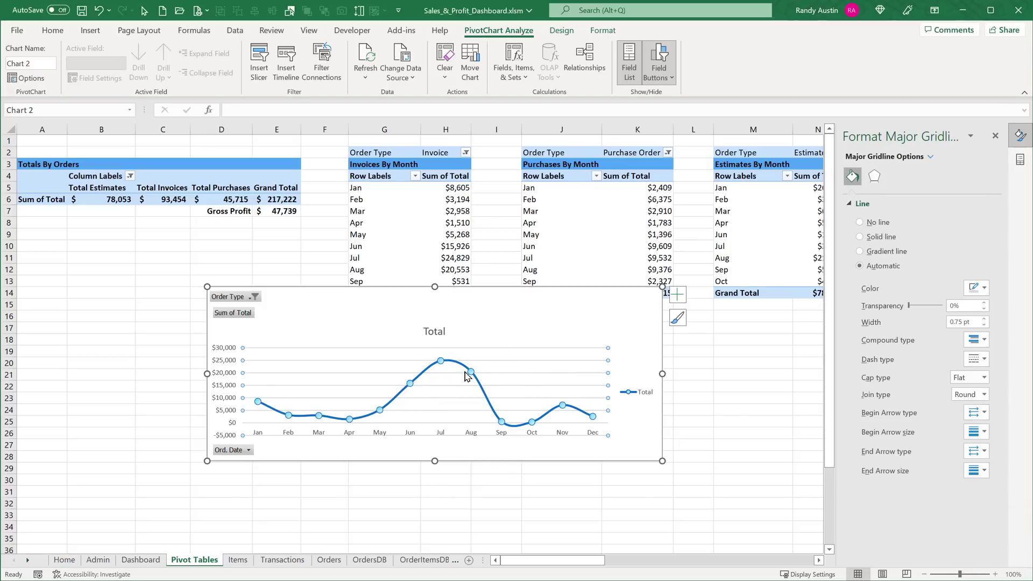
pyautogui.rightClick(229, 301)
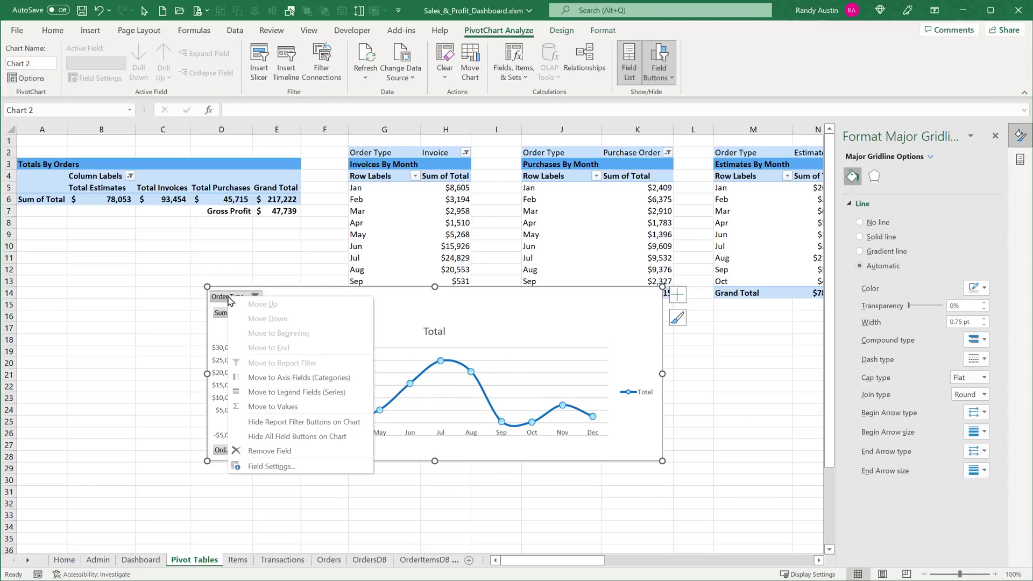
pyautogui.click(283, 438)
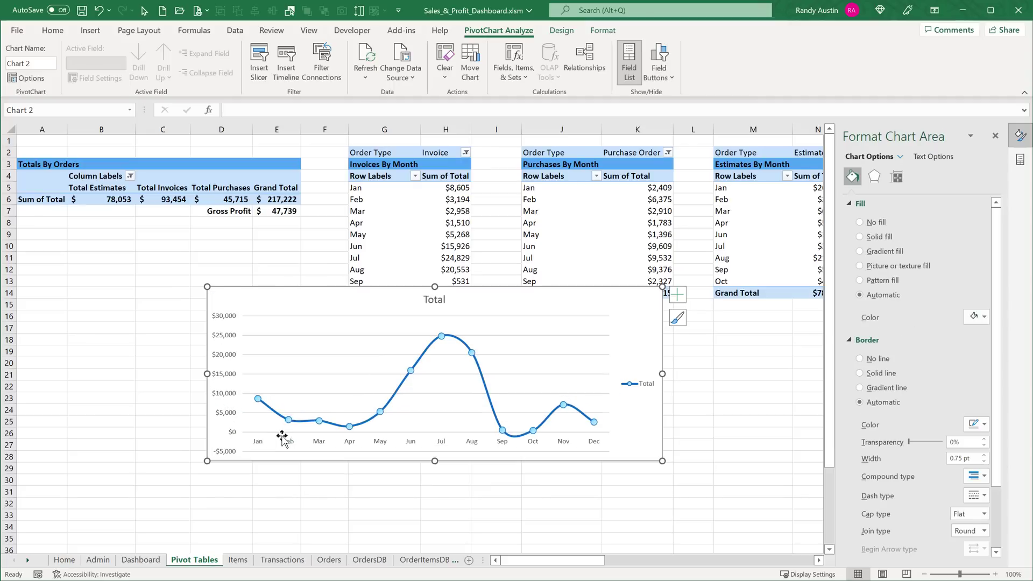
# Delete the major gridlines and the vertical value axis from the chart
pyautogui.click(294, 319)
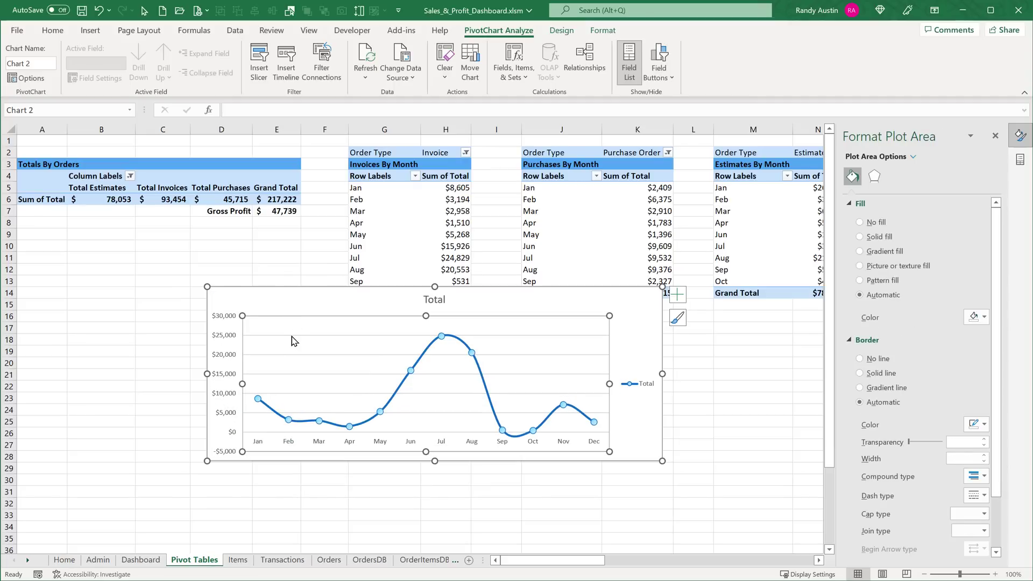
pyautogui.click(291, 336)
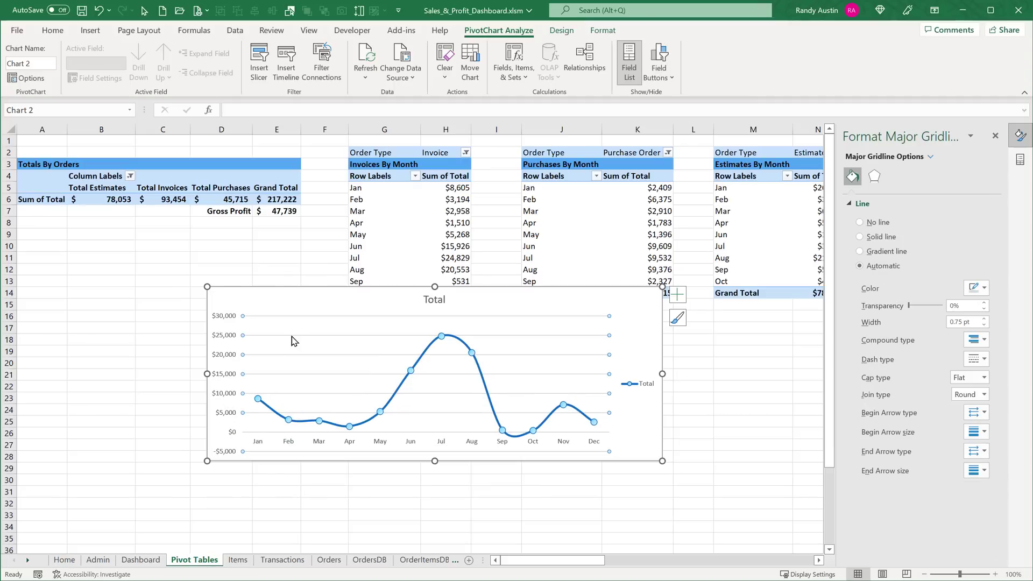
pyautogui.press('Escape')
pyautogui.click(218, 326)
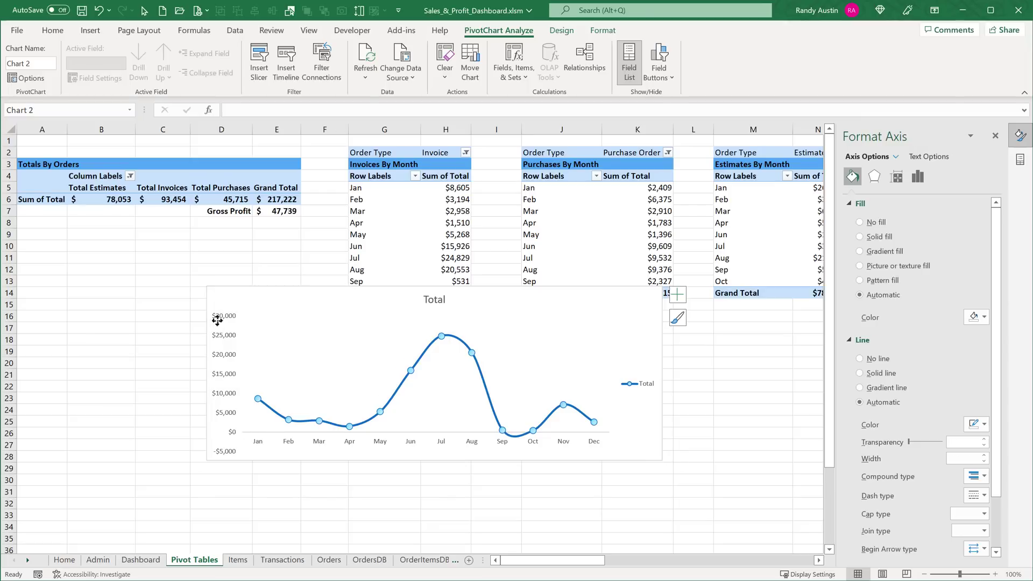
pyautogui.press('Delete')
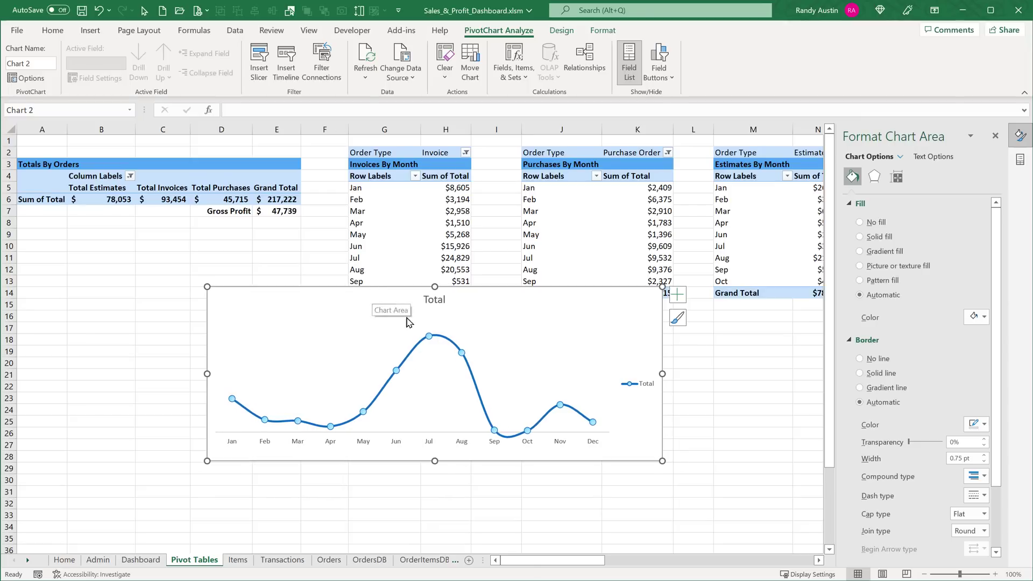
# Add data labels to the points of the Total series
pyautogui.rightClick(424, 338)
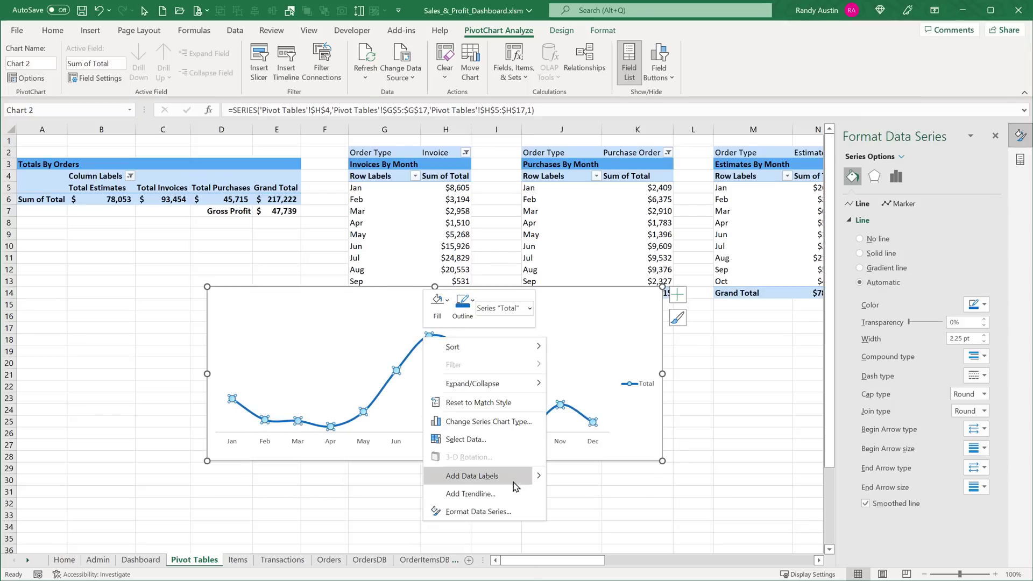
pyautogui.moveTo(530, 479)
pyautogui.click(565, 478)
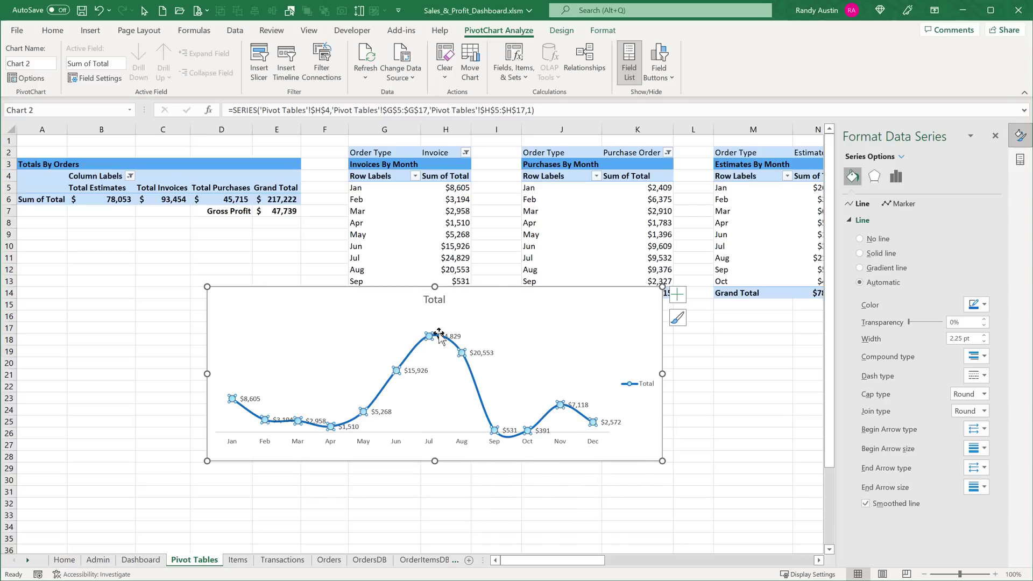
pyautogui.click(269, 414)
# Move the invoices line chart from the Pivot Tables sheet onto the Dashboard sheet as an object and show that sheet
pyautogui.click(388, 295)
pyautogui.rightClick(387, 289)
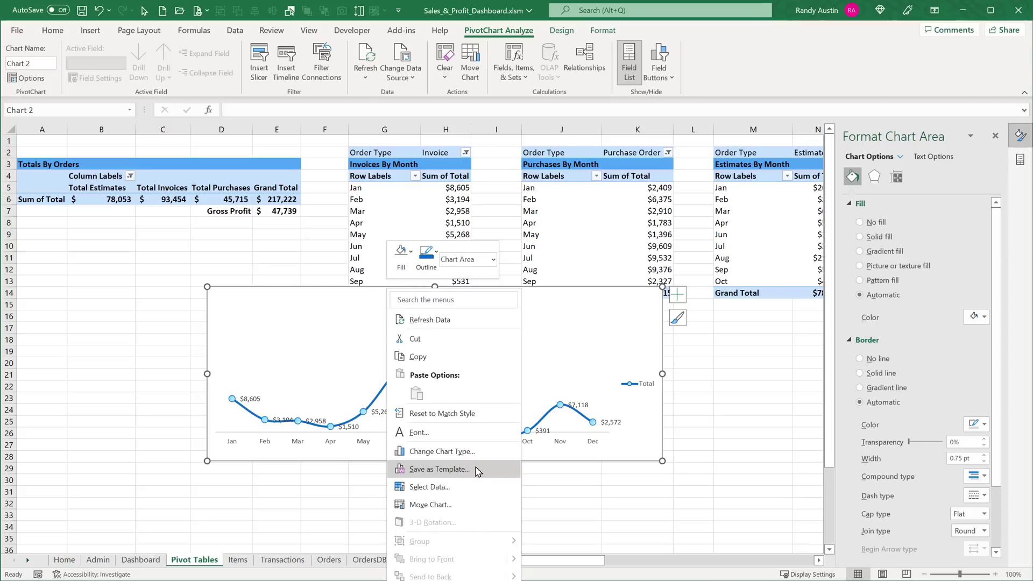
pyautogui.click(460, 505)
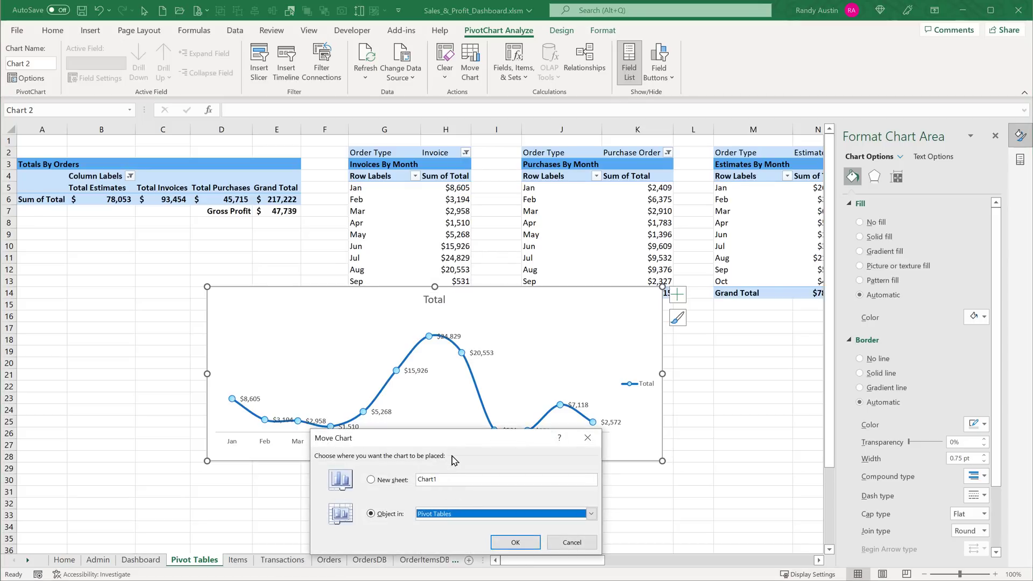
pyautogui.moveTo(445, 426); pyautogui.dragTo(383, 208)
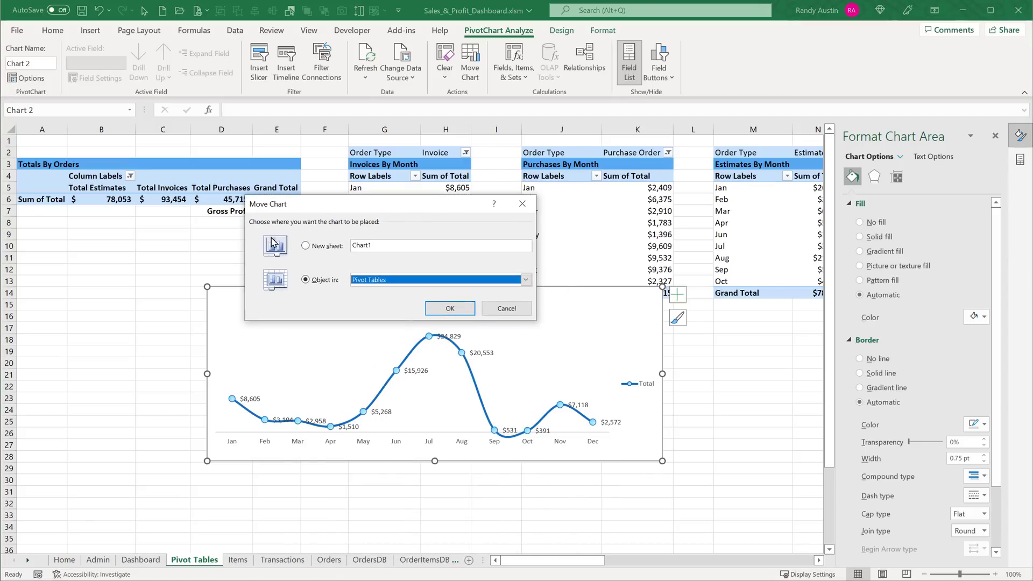
pyautogui.click(377, 283)
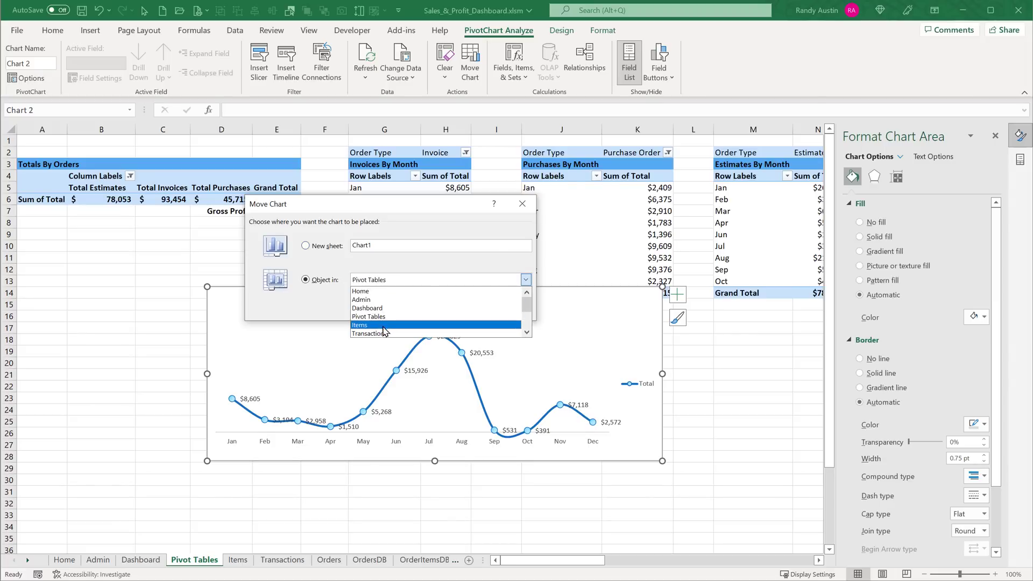
pyautogui.click(378, 309)
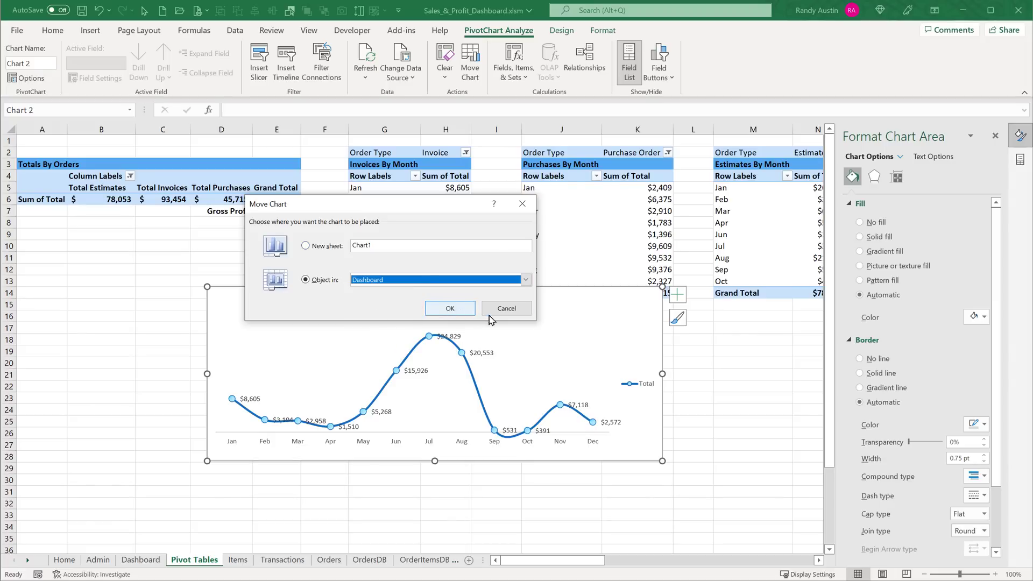
pyautogui.click(453, 308)
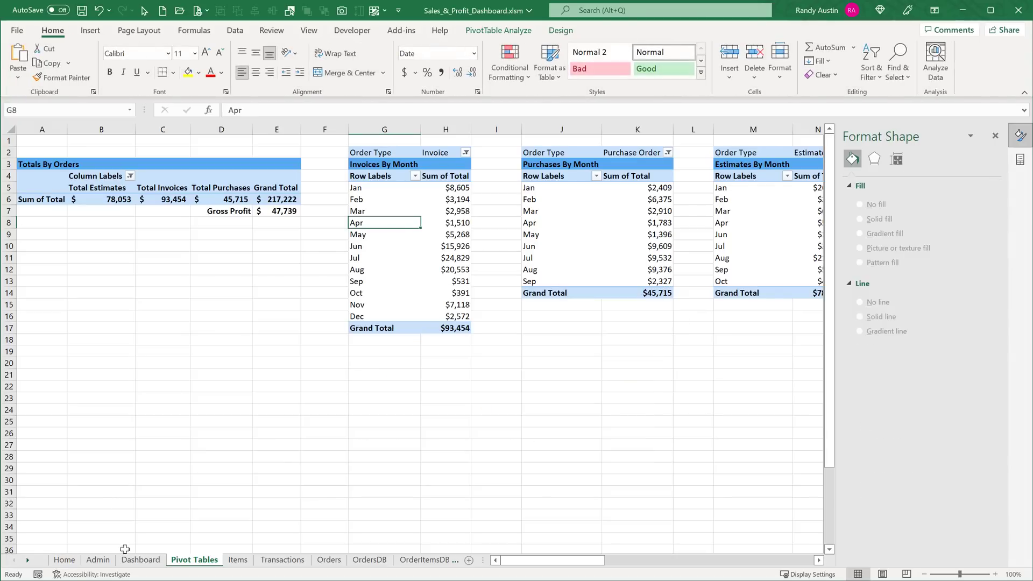
pyautogui.click(139, 560)
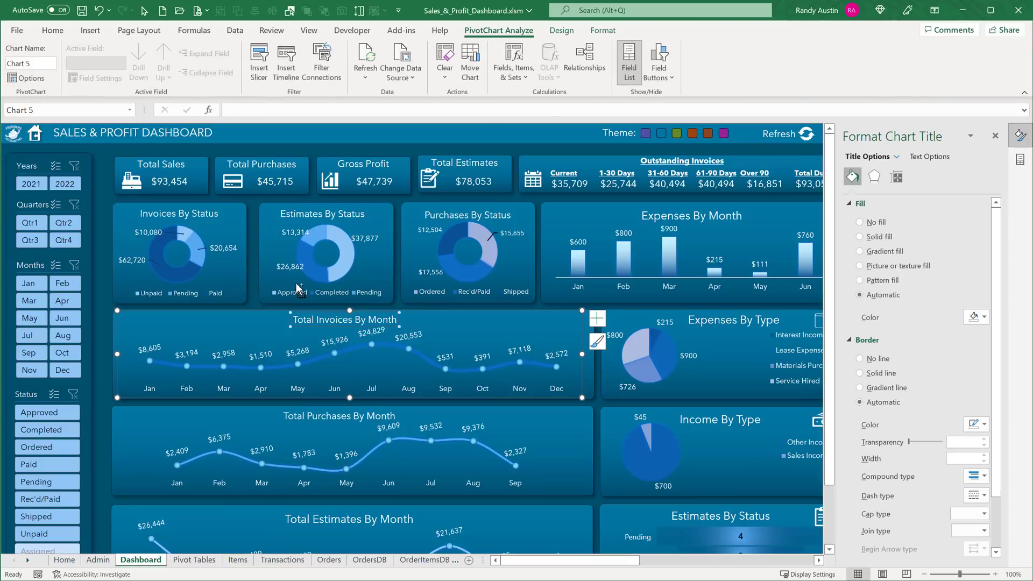
# Remove the fill from both the chart area and the plot area of the Total Invoices By Month chart
pyautogui.hotkey('ctrl', 'z')
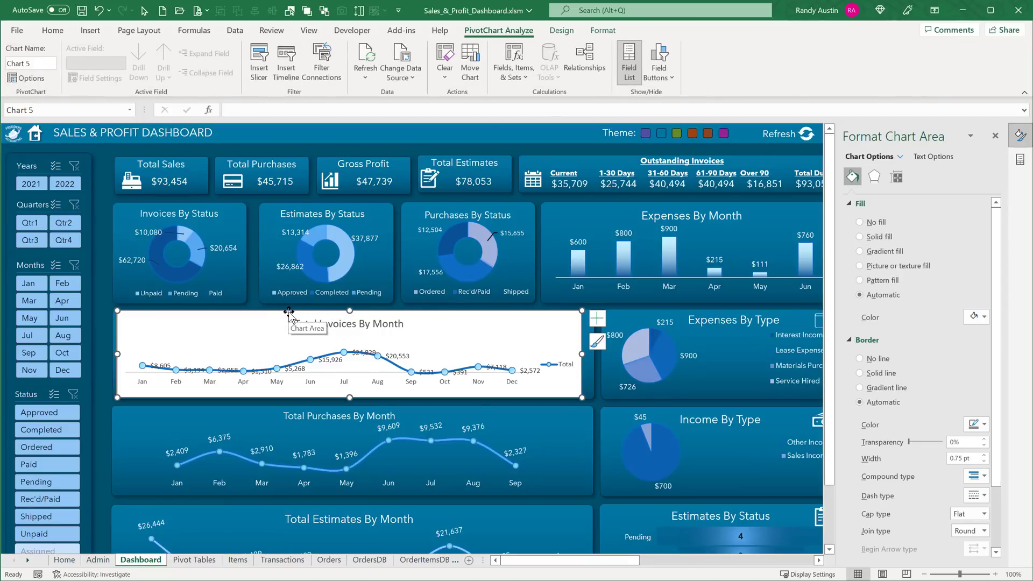
pyautogui.click(602, 32)
pyautogui.click(484, 48)
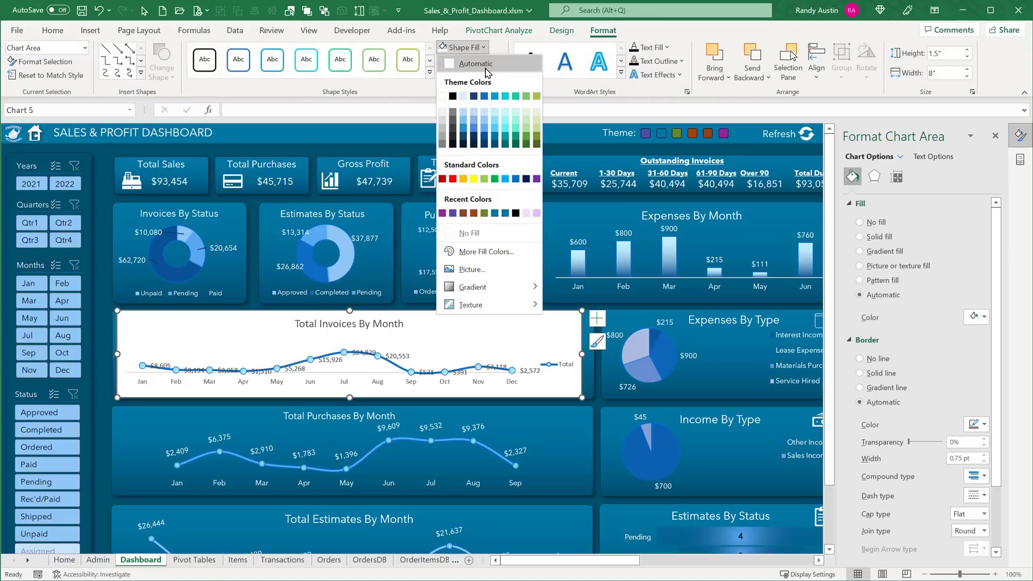
pyautogui.click(477, 235)
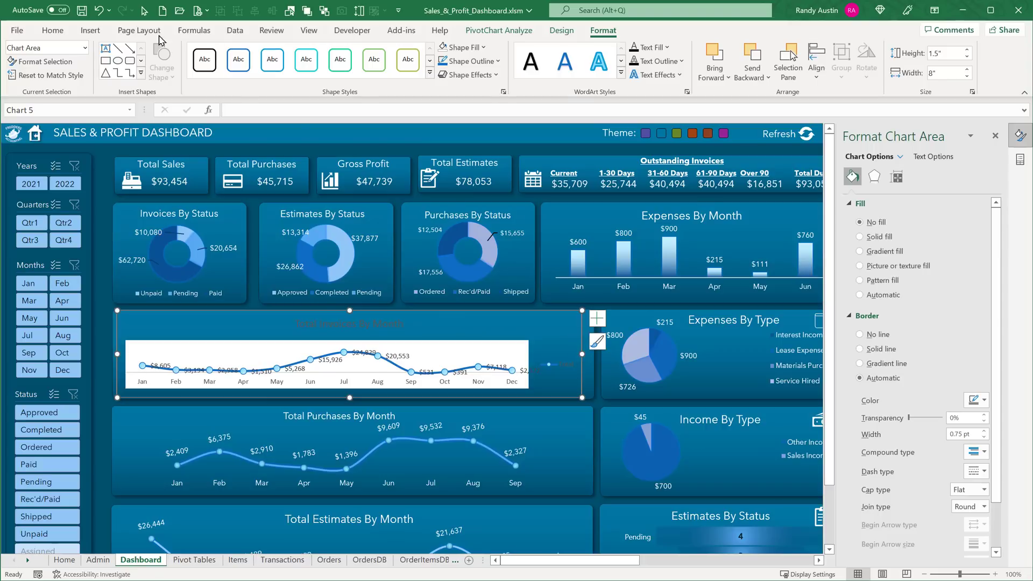
pyautogui.click(53, 30)
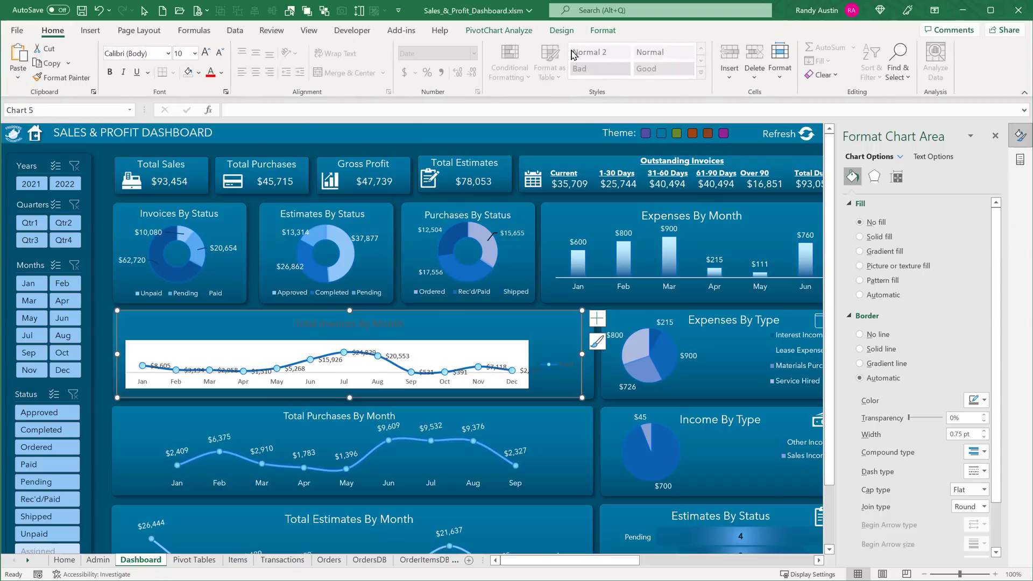
pyautogui.click(603, 30)
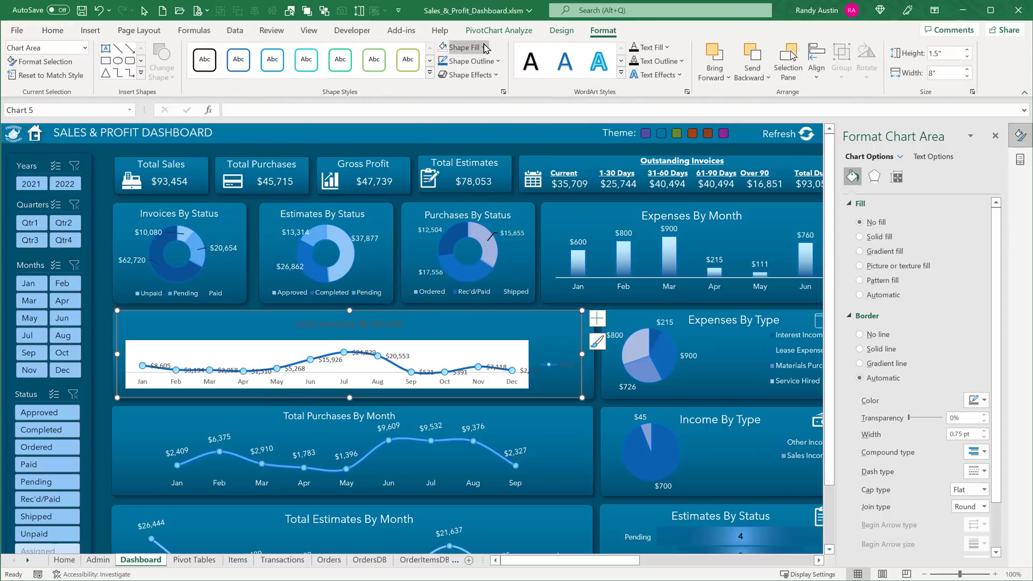
pyautogui.click(463, 47)
pyautogui.click(475, 233)
pyautogui.click(467, 347)
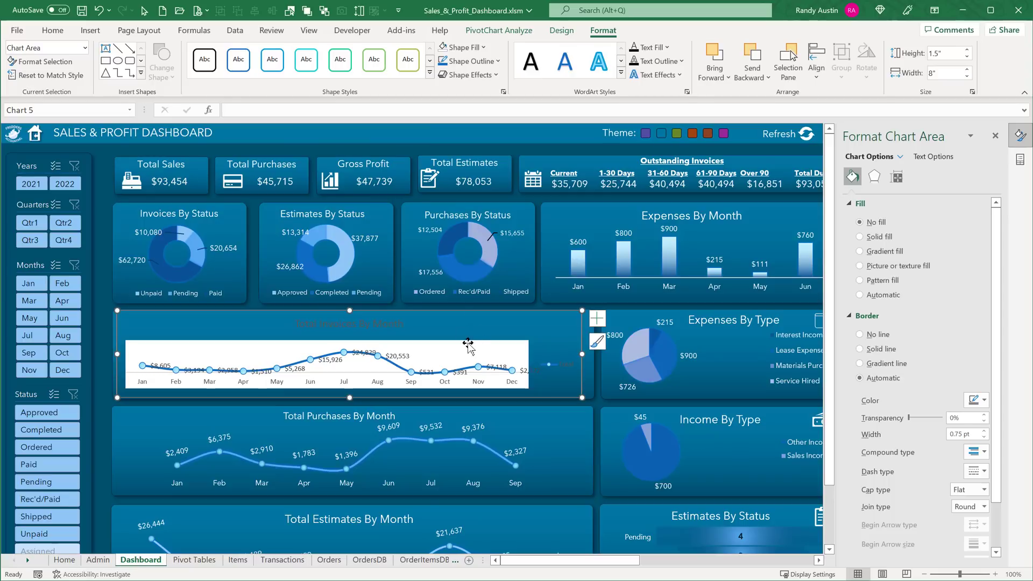
pyautogui.click(442, 48)
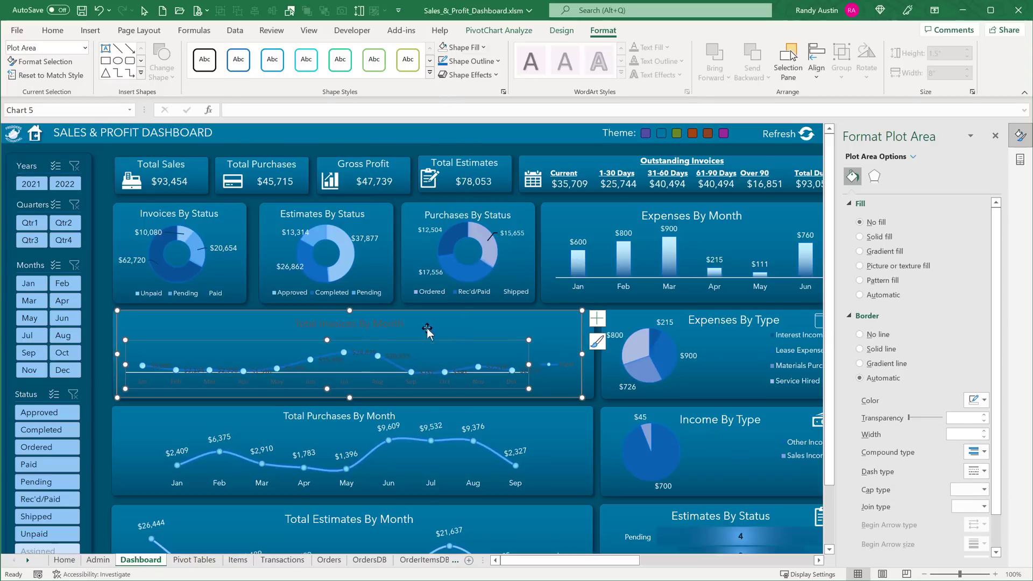
pyautogui.click(362, 314)
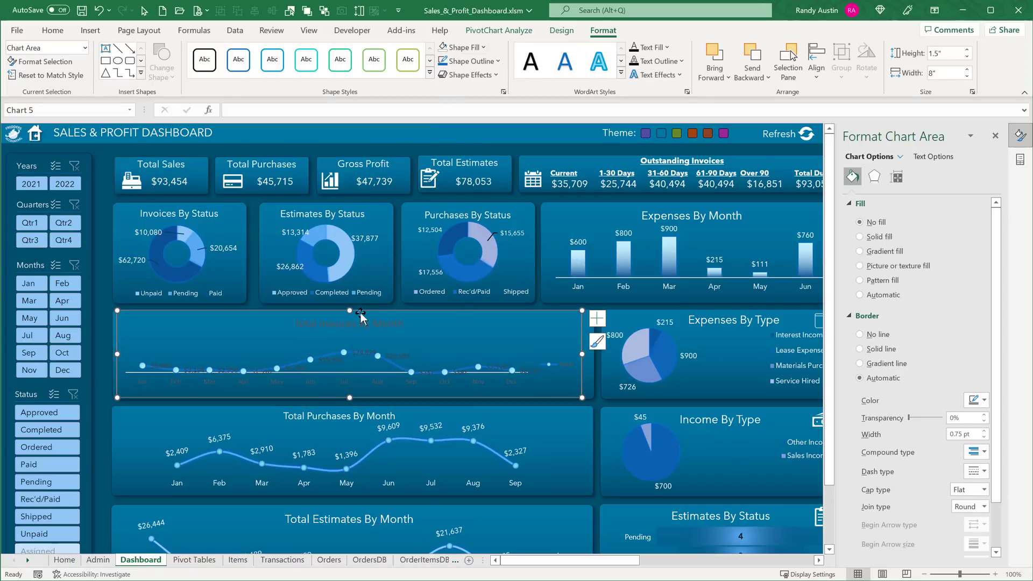
# Set all text in the Total Invoices By Month chart to white Avenir Next LT Pro
pyautogui.click(53, 30)
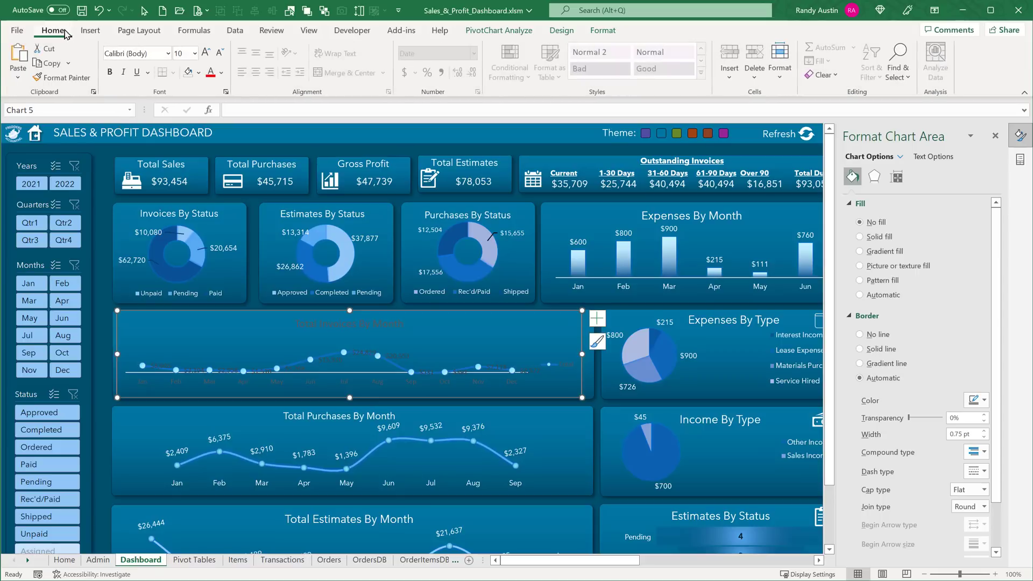
pyautogui.click(154, 49)
pyautogui.write('Avenir Next LT Pro')
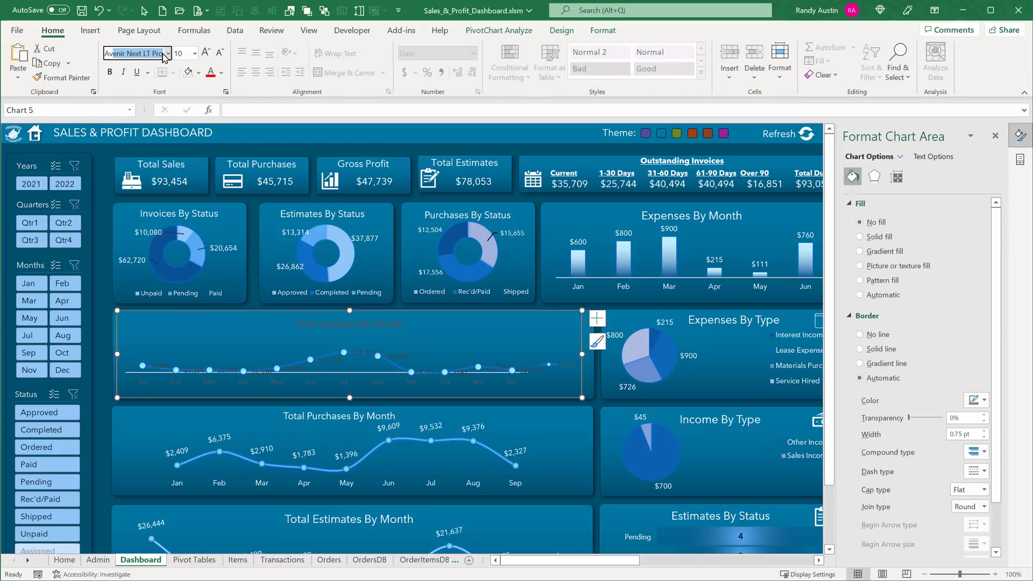
pyautogui.press('Return')
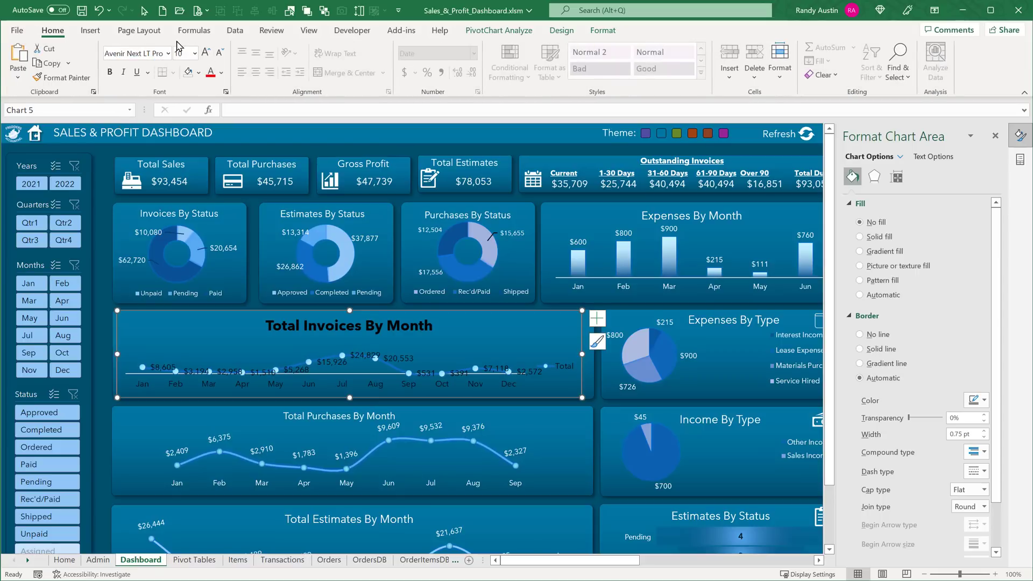
pyautogui.click(227, 76)
pyautogui.click(214, 122)
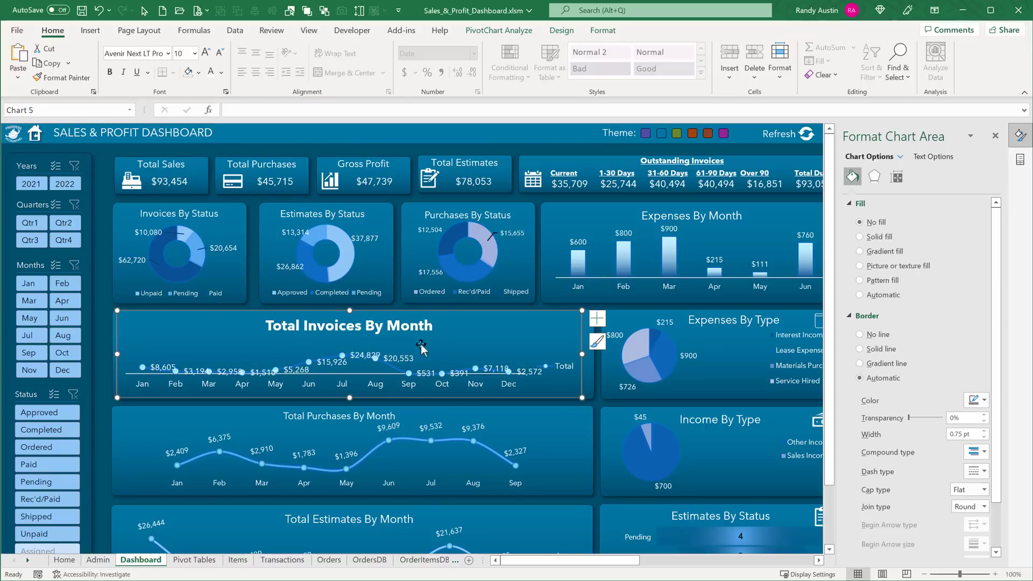
# Undo the trial formatting and the chart move, and return to the Dashboard sheet
pyautogui.moveTo(583, 338)
pyautogui.mouseDown()
pyautogui.moveTo(630, 327)
pyautogui.moveTo(580, 249)
pyautogui.moveTo(579, 335)
pyautogui.mouseUp()
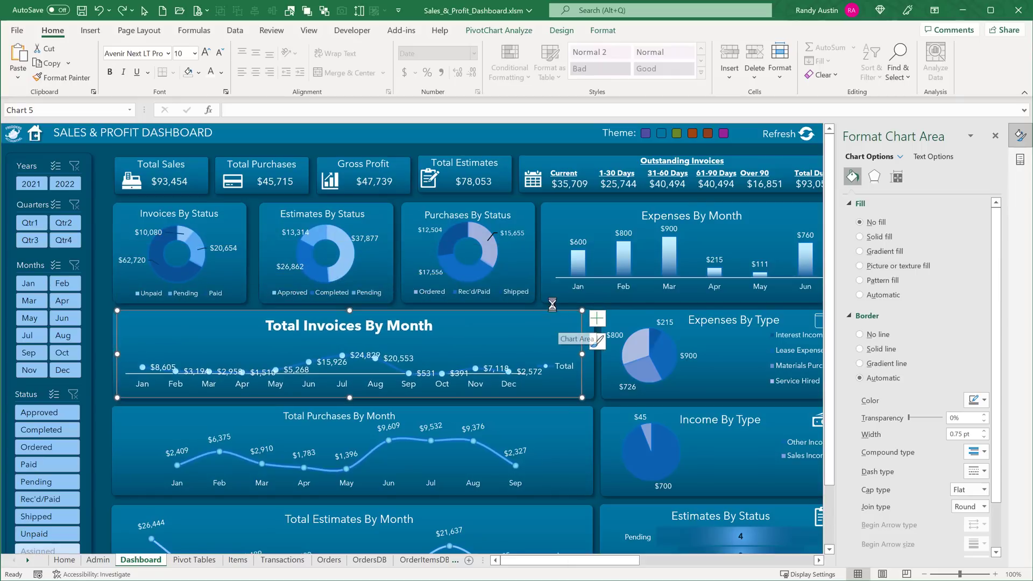
pyautogui.hotkey('ctrl', 'z')
pyautogui.hotkey('ctrl', 'z')
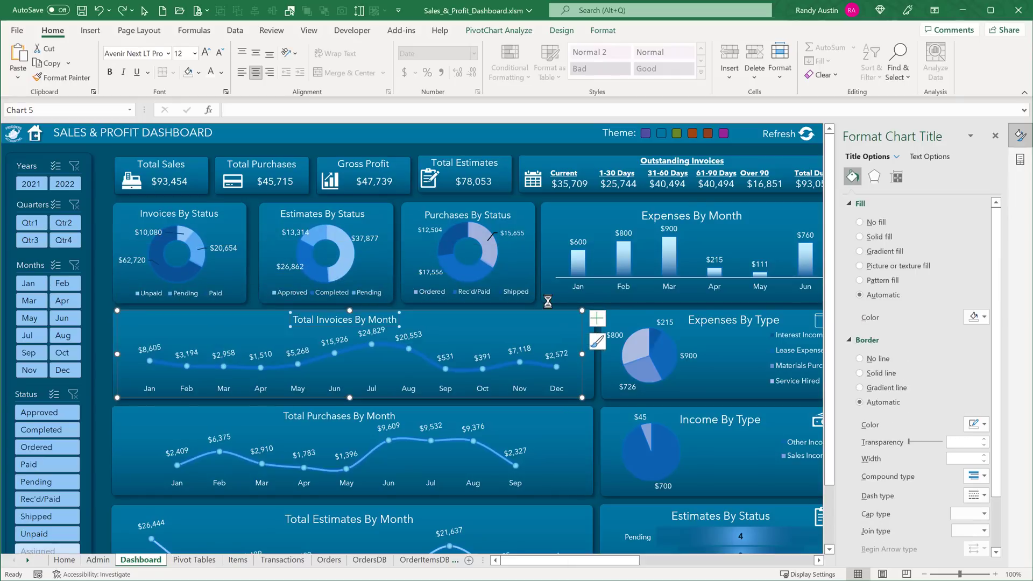
pyautogui.click(141, 560)
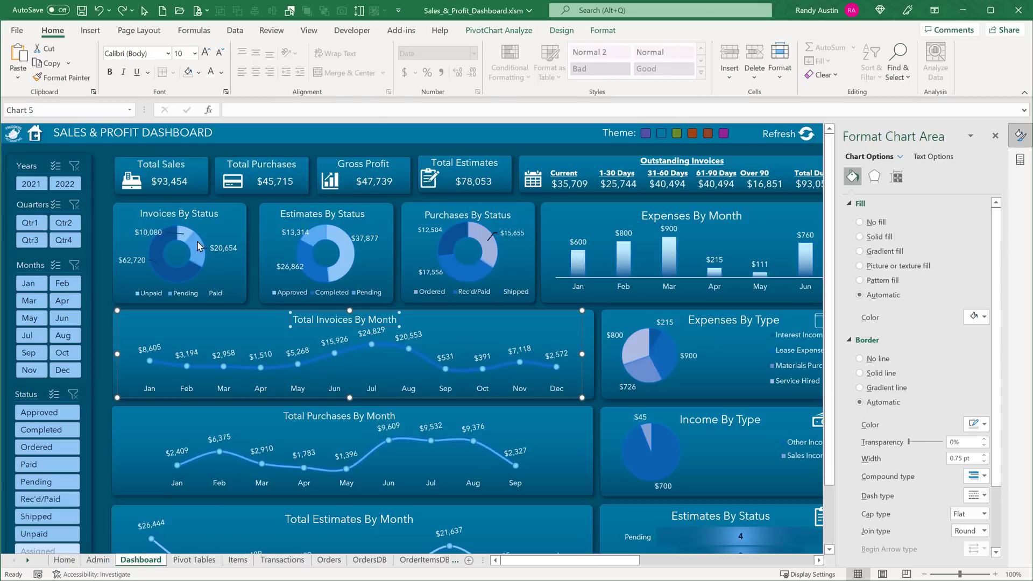
# Examine the text box settings, including the custom angle, of the data labels in the Total Invoices By Month chart
pyautogui.click(363, 338)
pyautogui.click(385, 330)
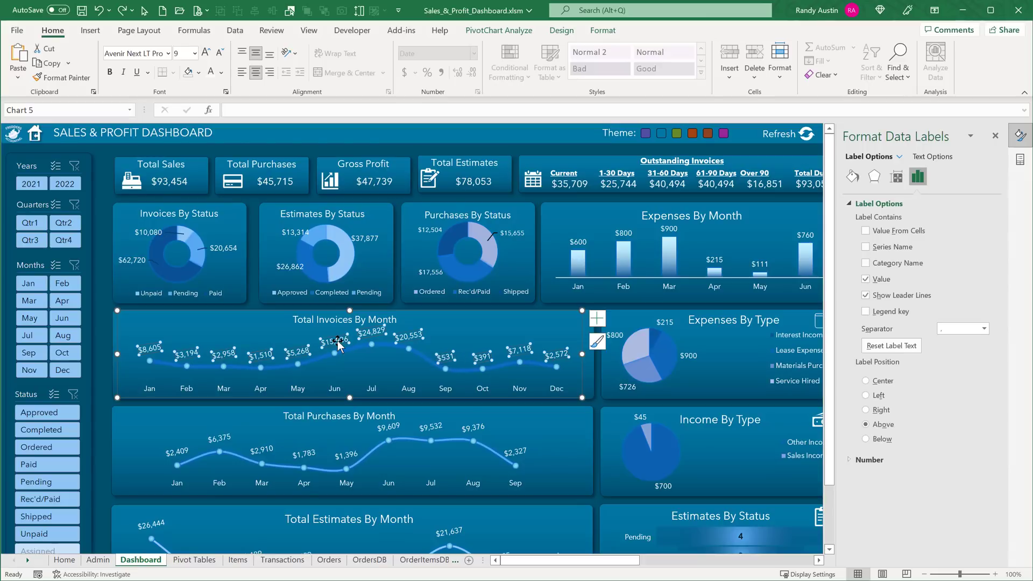
pyautogui.click(940, 157)
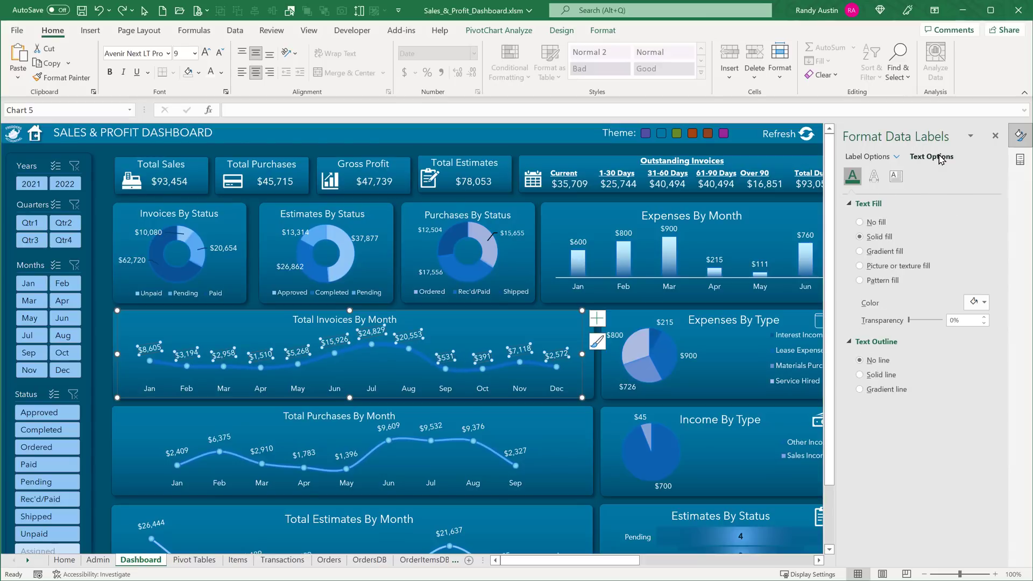
pyautogui.click(897, 179)
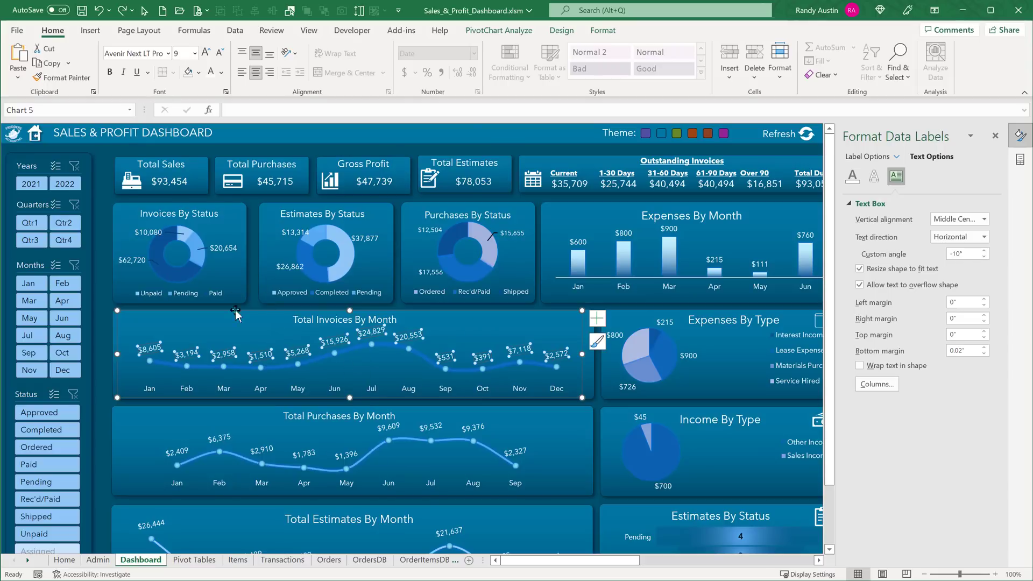
pyautogui.click(445, 368)
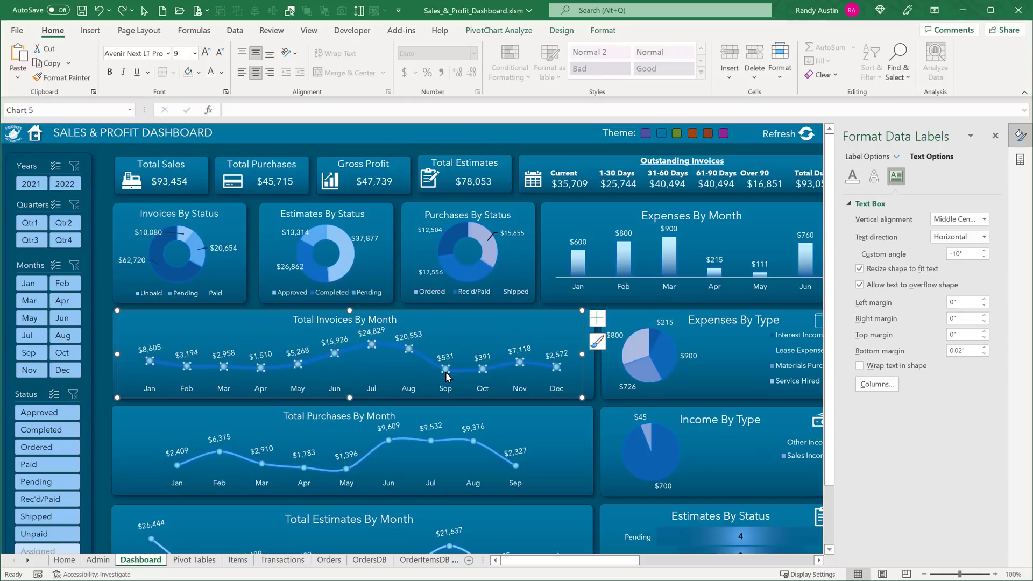
# Compare the titles of the Total Invoices, Total Purchases and Total Estimates By Month charts
pyautogui.click(359, 321)
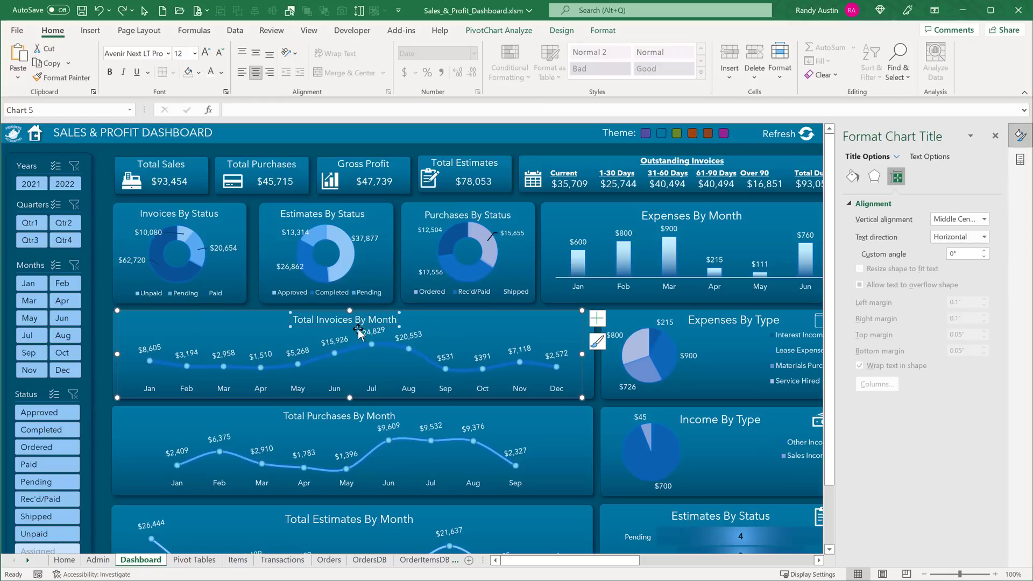
pyautogui.click(345, 418)
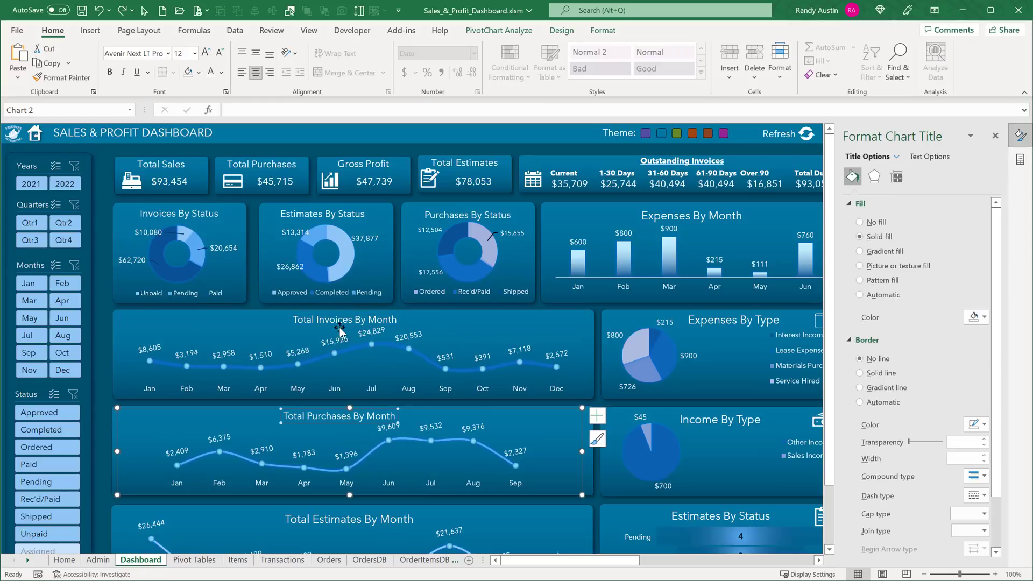
pyautogui.scroll(-2, 349, 454)
pyautogui.click(348, 460)
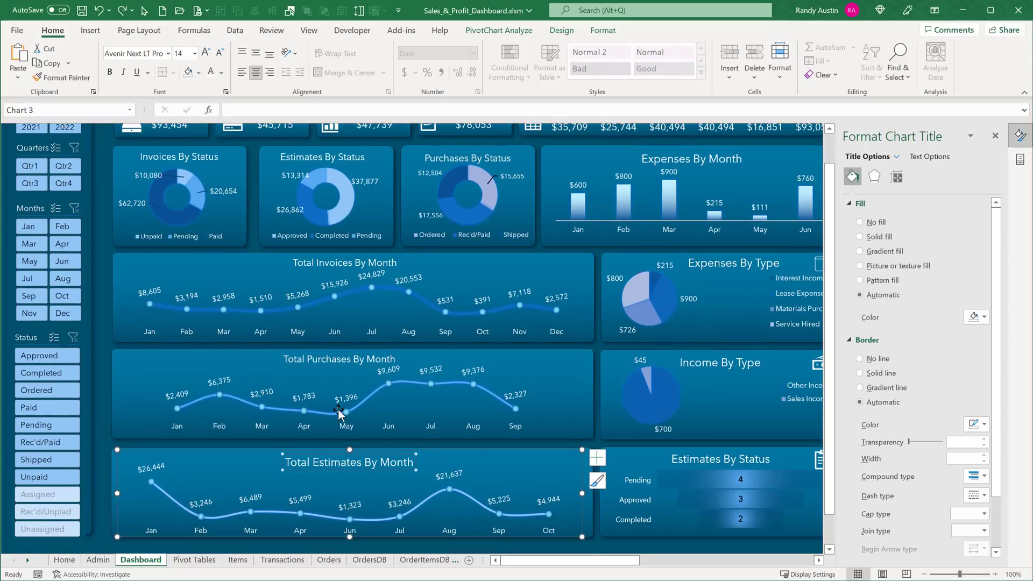
pyautogui.scroll(2, 338, 409)
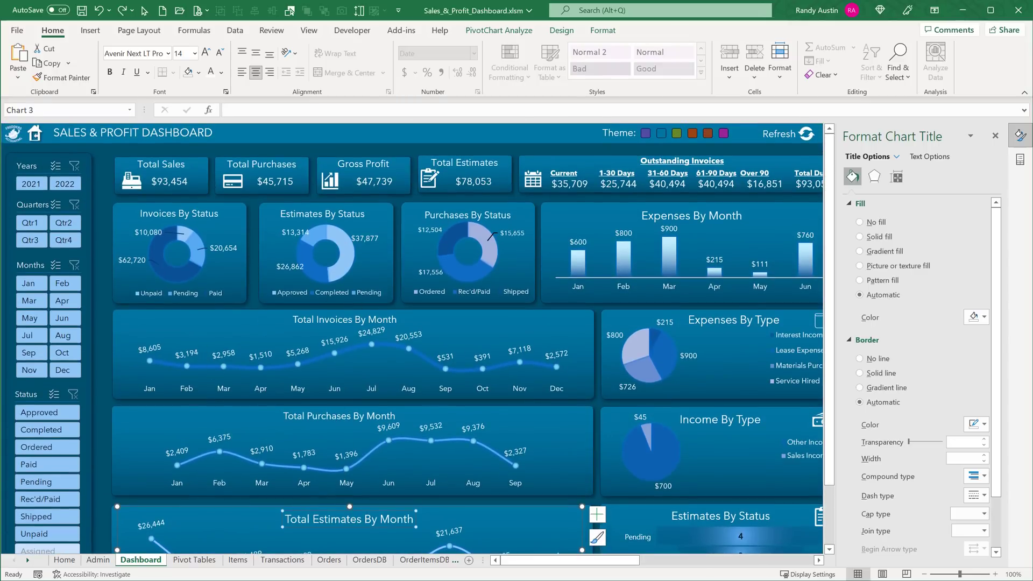
# Delete the invoices line chart from the Pivot Tables sheet
pyautogui.click(195, 560)
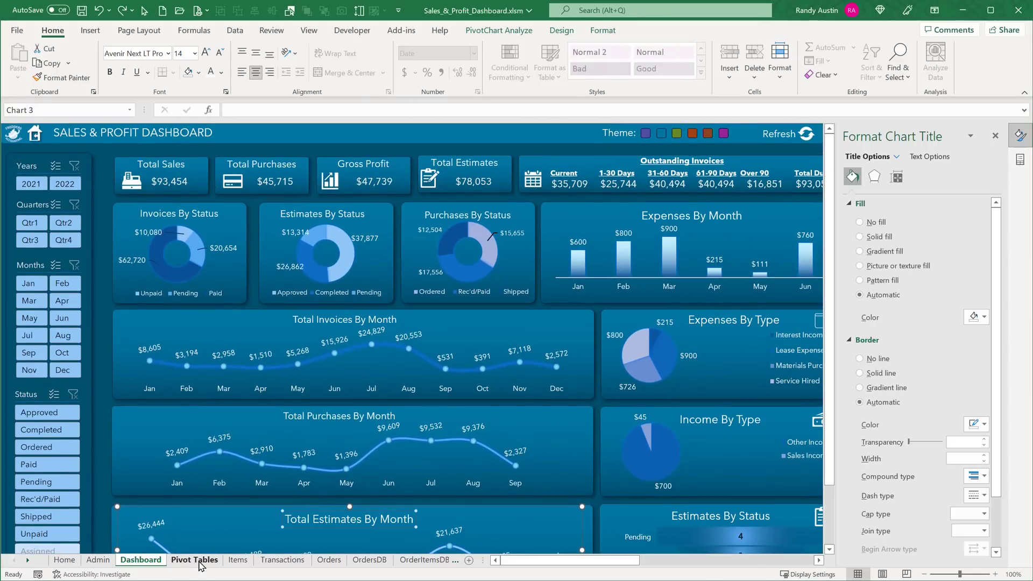
pyautogui.click(550, 211)
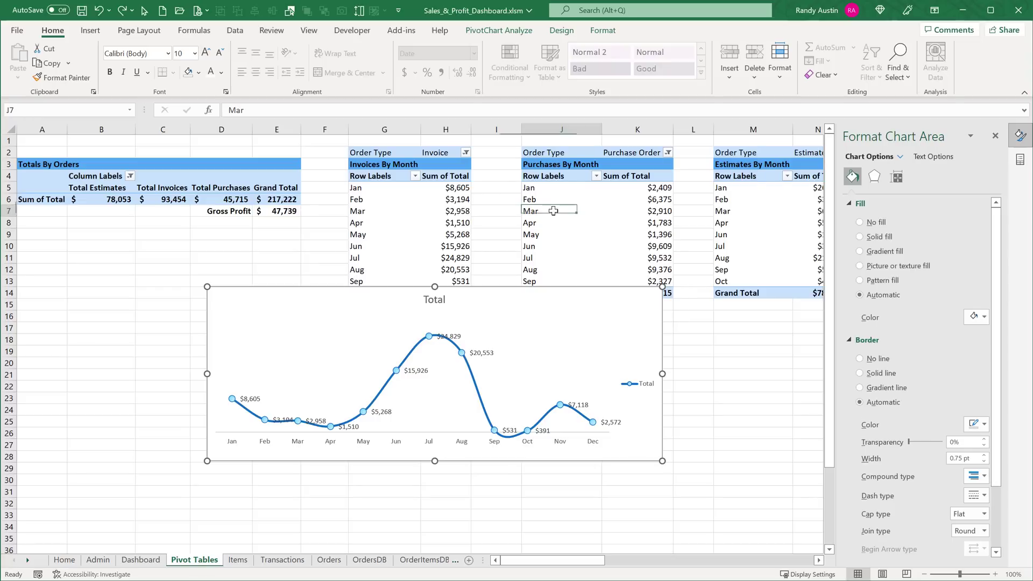
pyautogui.click(524, 291)
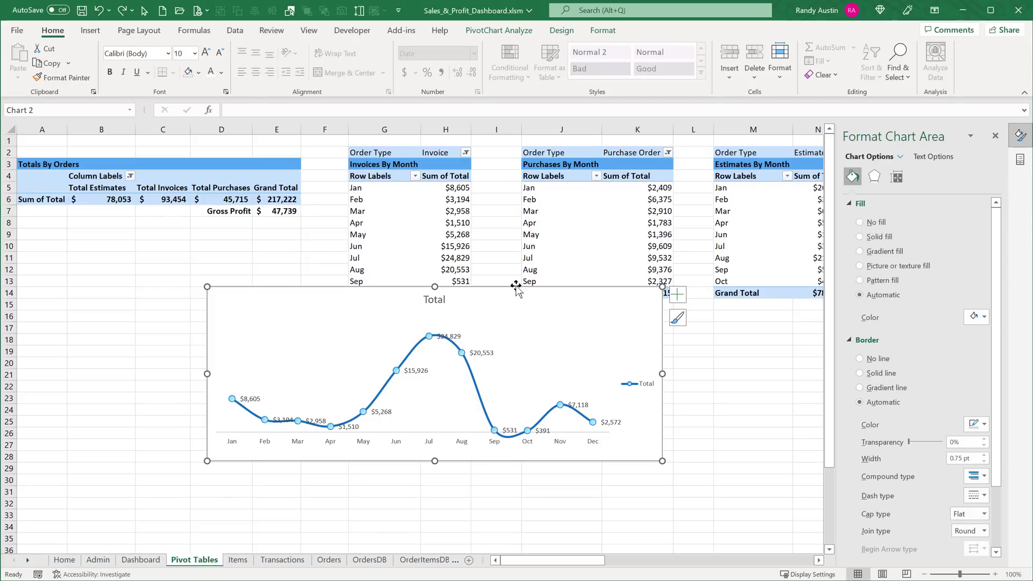
pyautogui.press('Delete')
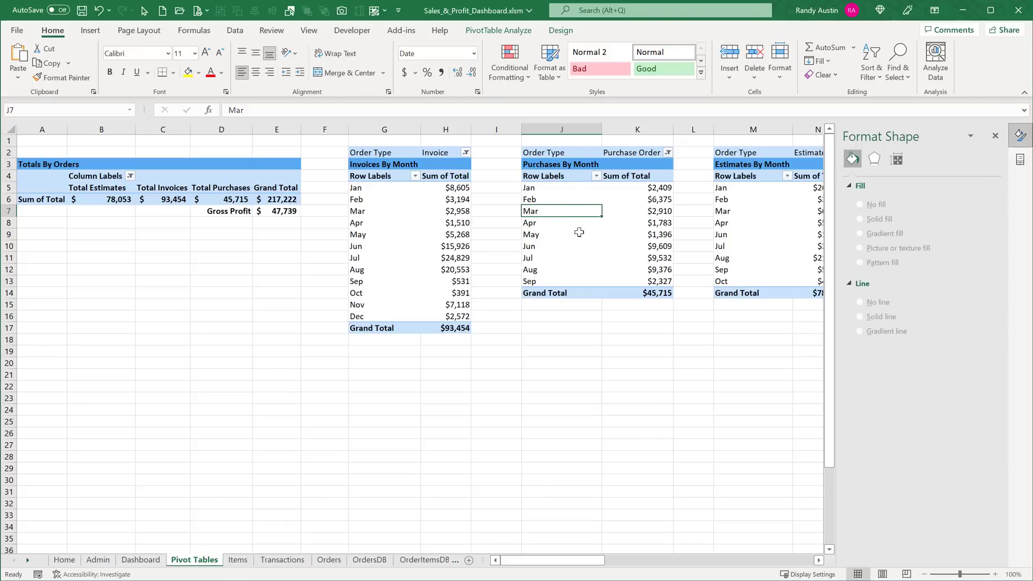
# Check the Order Type filter choices of the Purchases By Month and Estimates By Month pivot tables
pyautogui.click(668, 154)
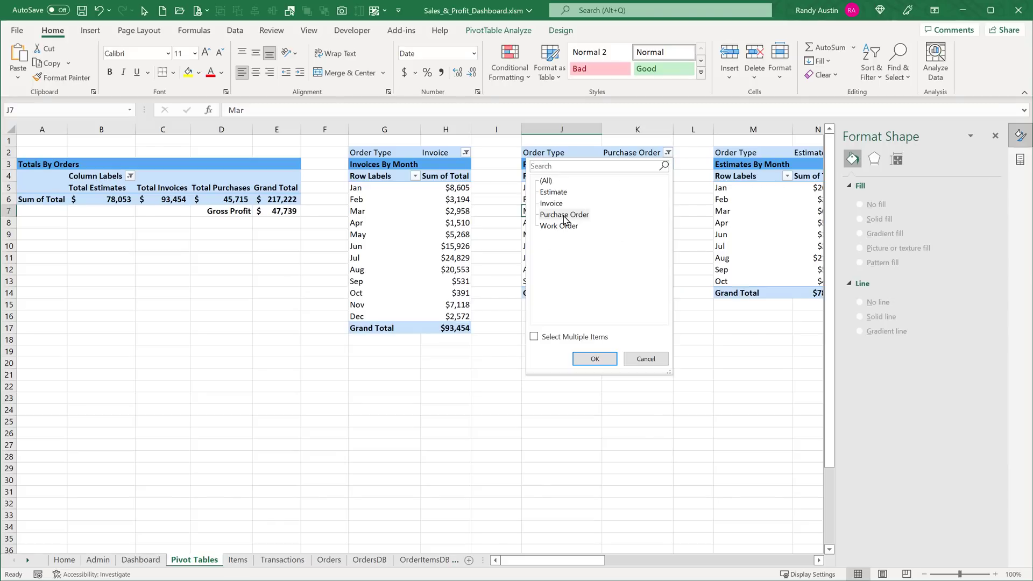
pyautogui.click(667, 155)
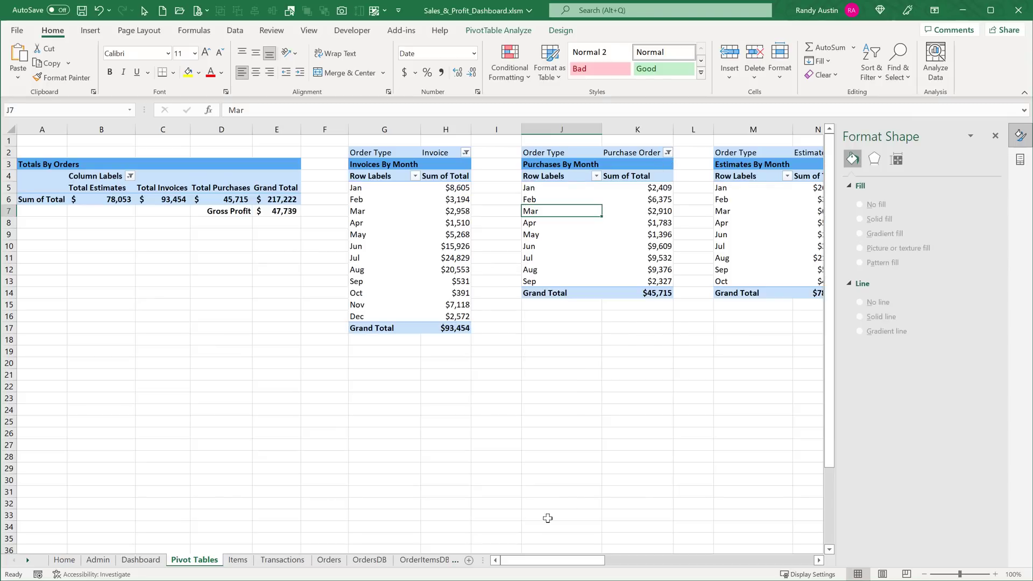
pyautogui.moveTo(569, 566); pyautogui.dragTo(606, 563)
pyautogui.click(493, 197)
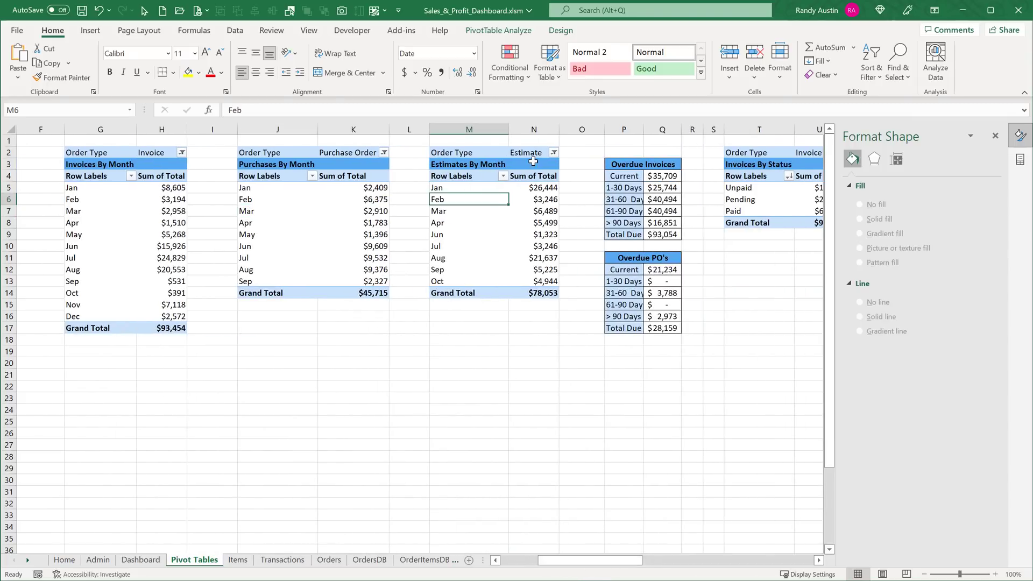
pyautogui.click(553, 153)
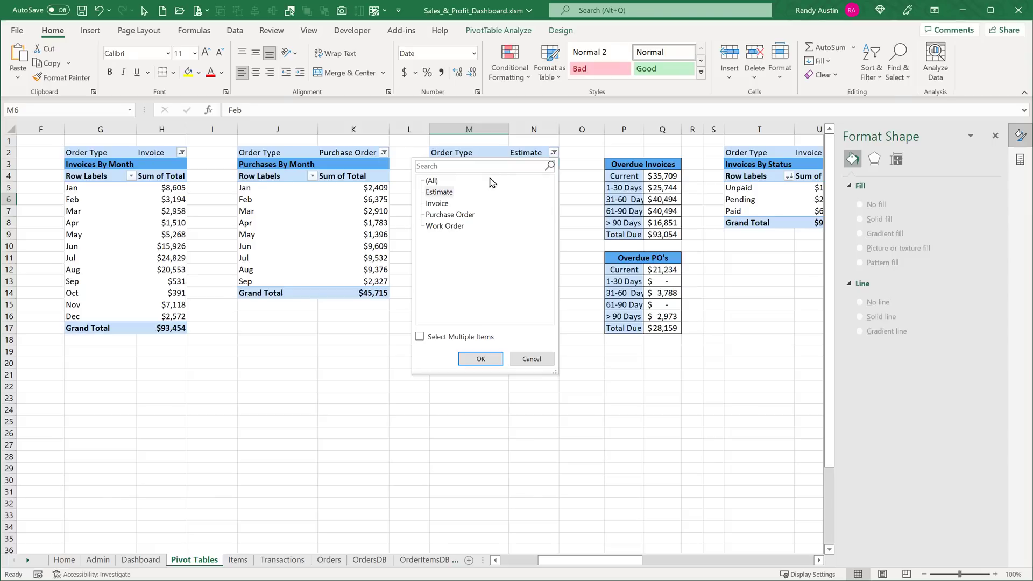
pyautogui.click(388, 133)
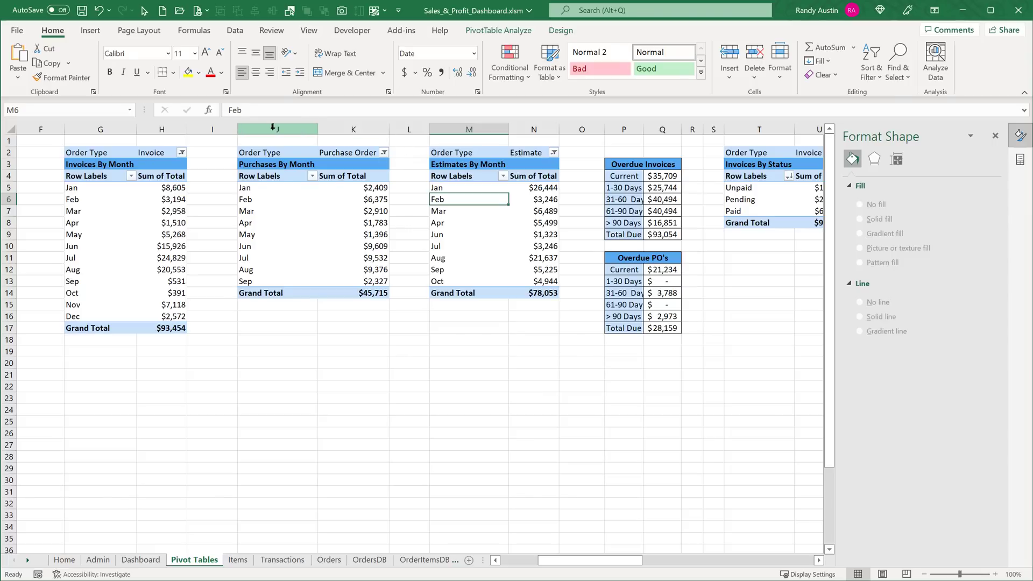
# Copy the Purchases By Month pivot table in columns J:K to the empty columns starting at AS
pyautogui.click(279, 131)
pyautogui.moveTo(279, 131); pyautogui.dragTo(351, 129)
pyautogui.hotkey('ctrl', 'c')
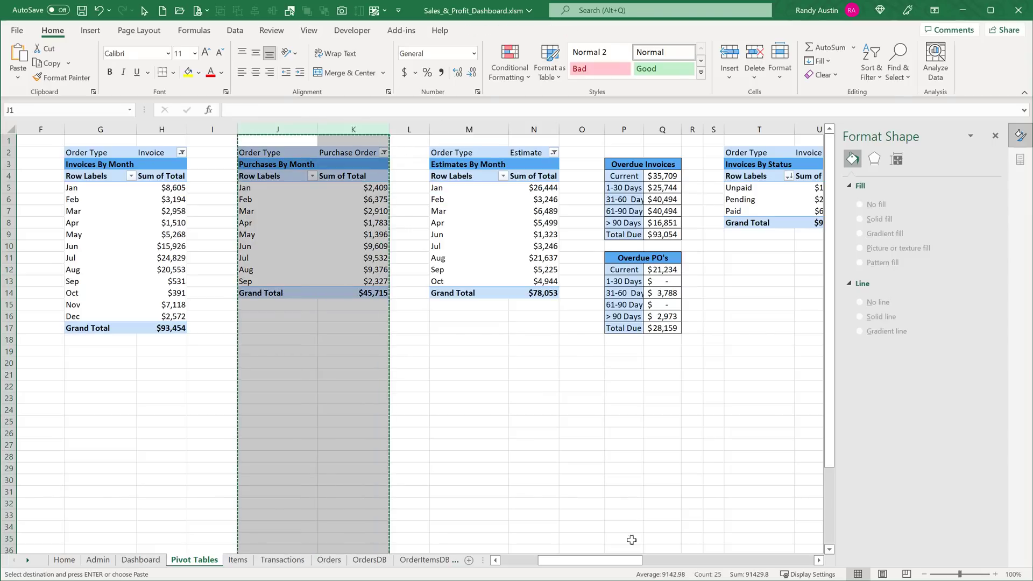
pyautogui.moveTo(612, 563); pyautogui.dragTo(819, 562)
pyautogui.click(819, 562)
pyautogui.click(685, 127)
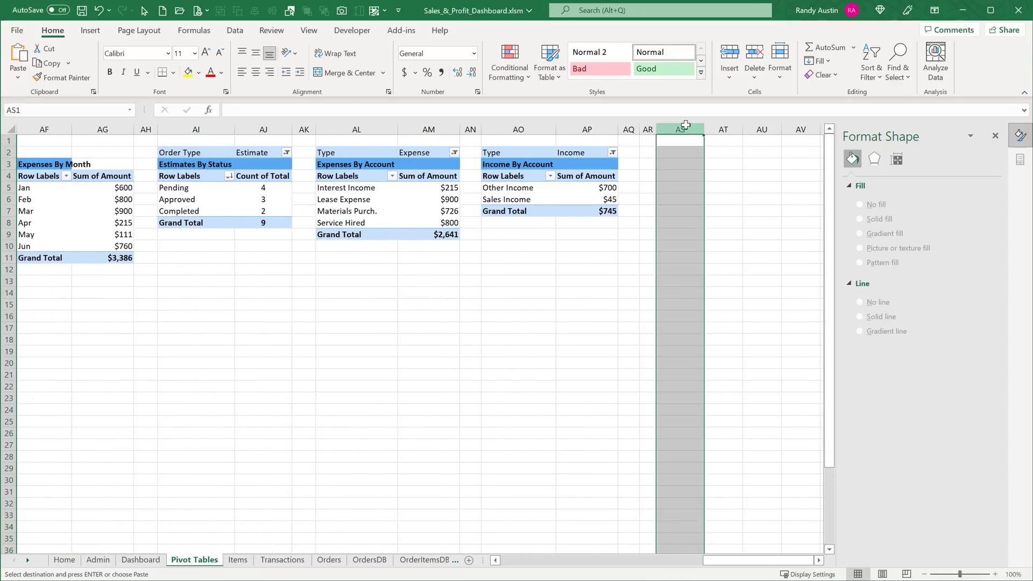
pyautogui.hotkey('ctrl', 'v')
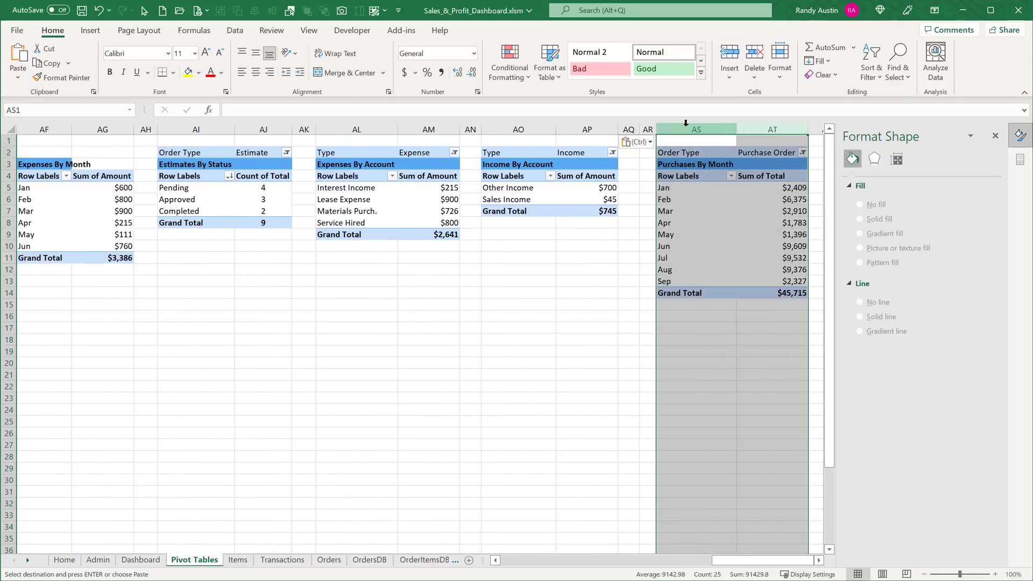
# Filter the copied pivot table's Order Type to Work Order
pyautogui.click(803, 154)
pyautogui.click(687, 227)
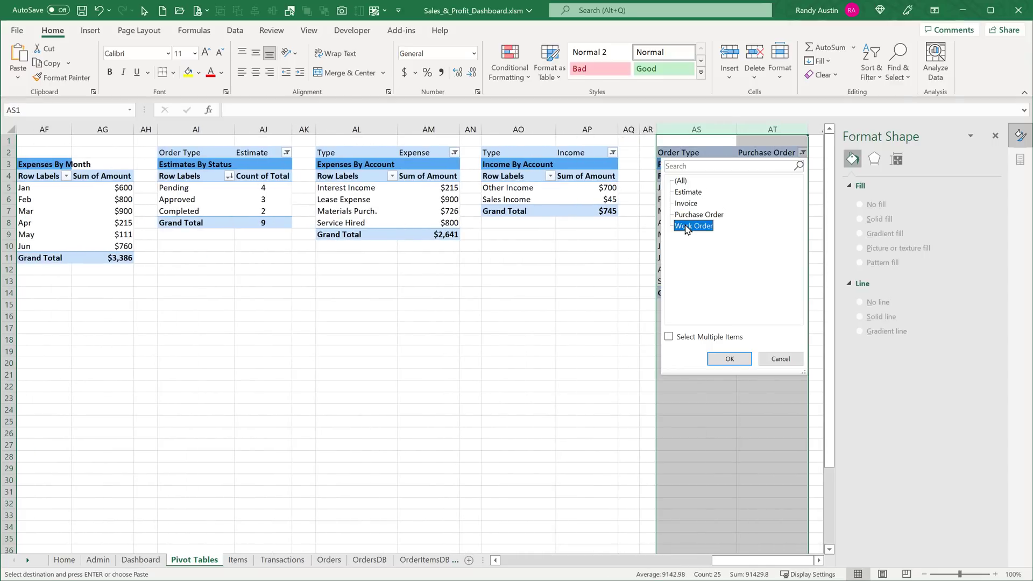
pyautogui.click(720, 357)
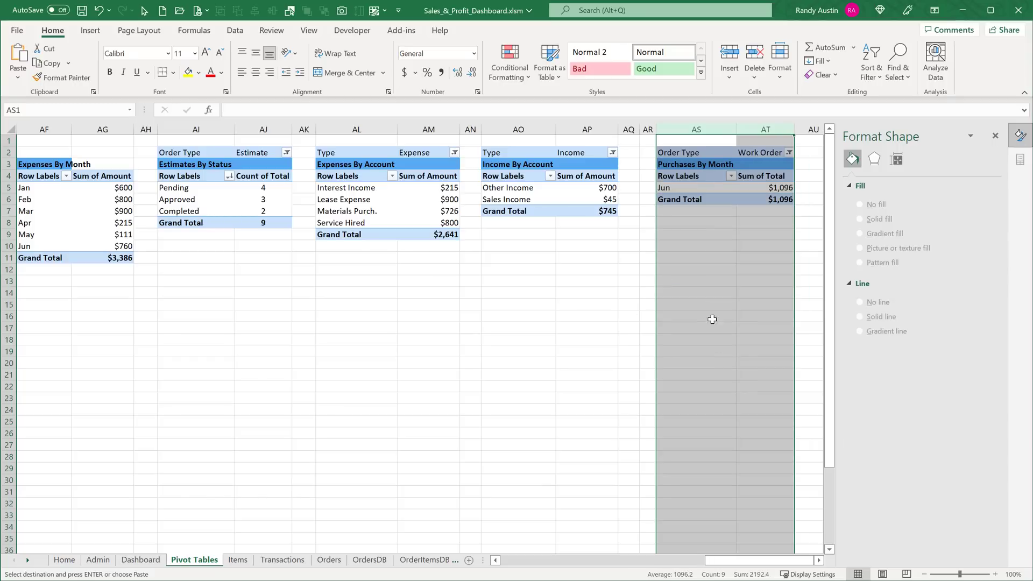
# Delete columns AS:AT containing the copied work order pivot table
pyautogui.click(819, 562)
pyautogui.click(818, 561)
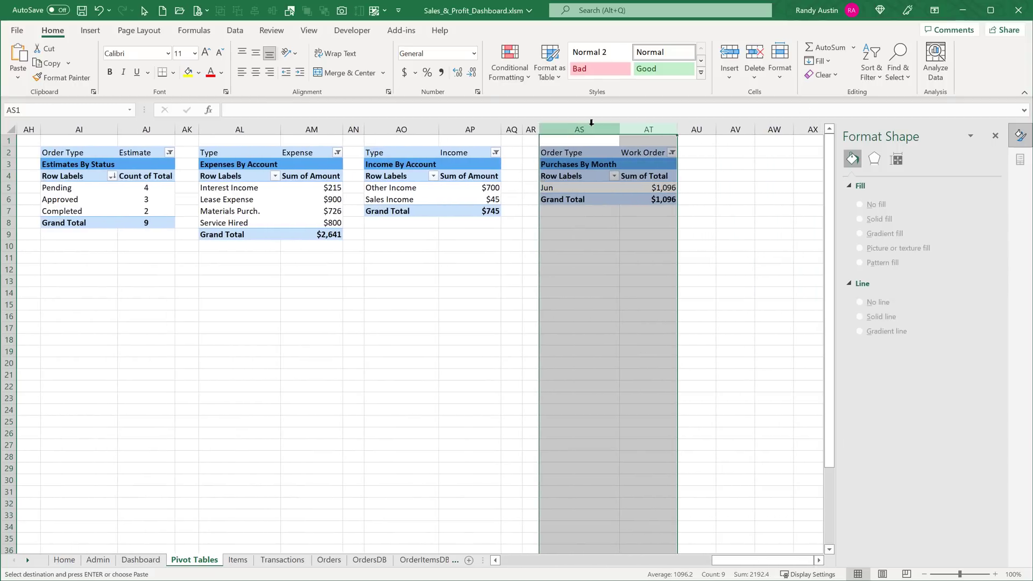
pyautogui.click(613, 138)
pyautogui.moveTo(669, 125); pyautogui.dragTo(570, 120)
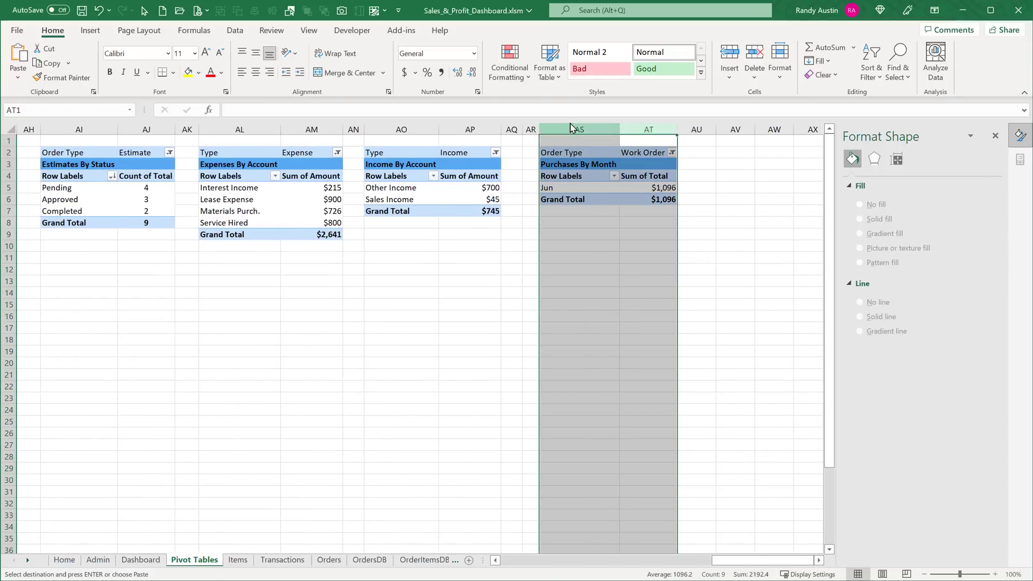
pyautogui.click(582, 184)
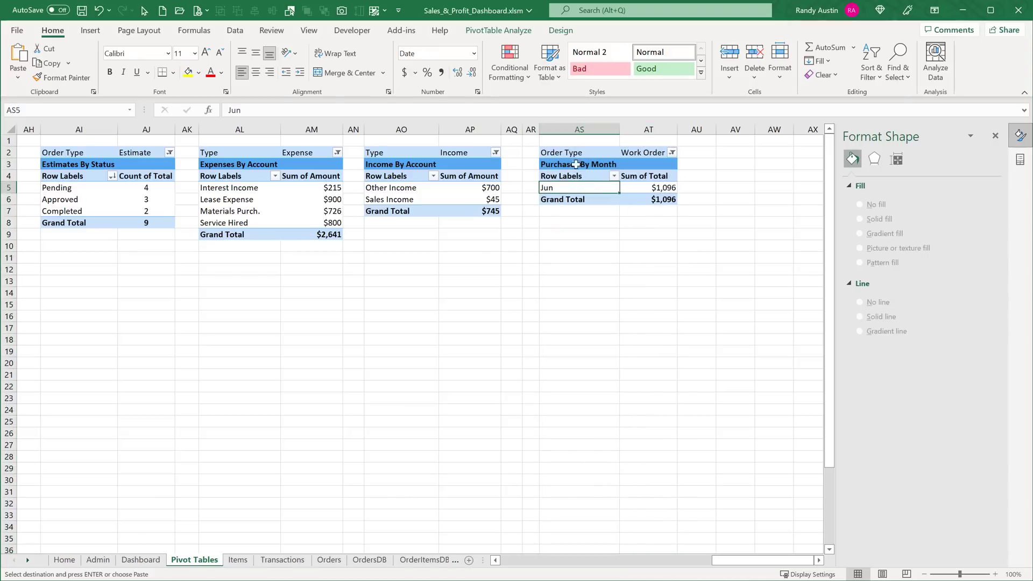
pyautogui.moveTo(572, 134); pyautogui.dragTo(649, 131)
pyautogui.rightClick(650, 131)
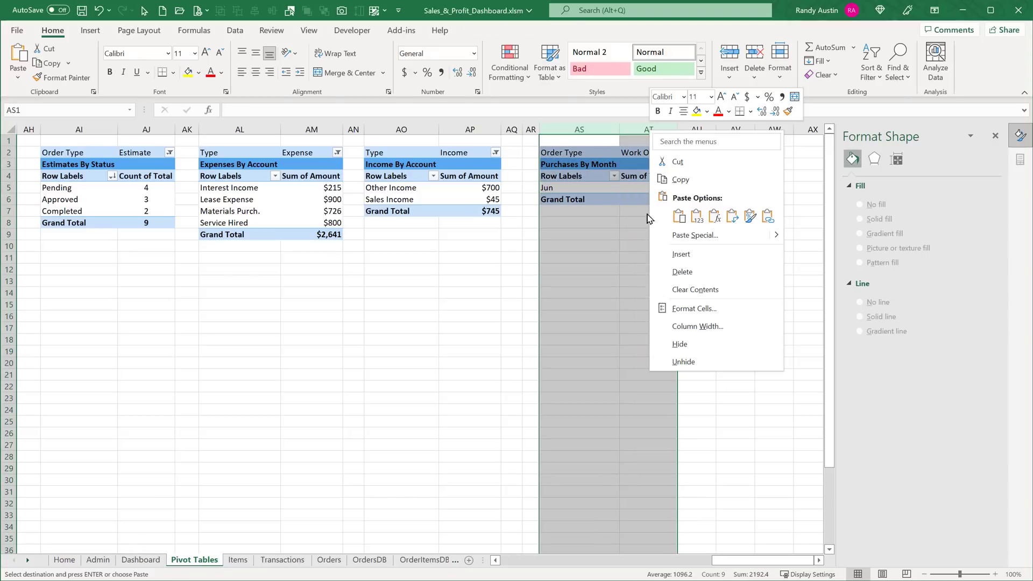
pyautogui.click(689, 272)
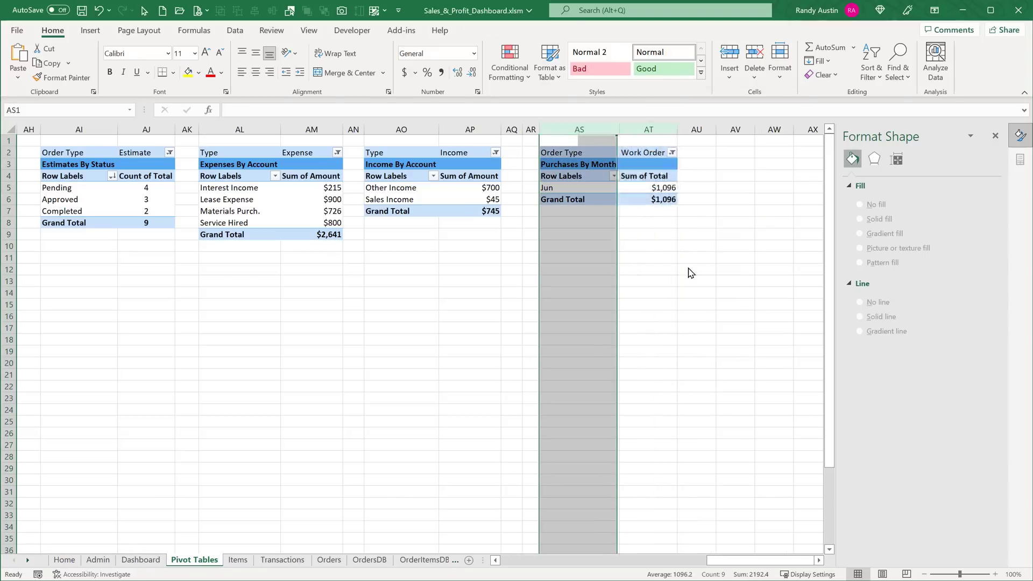
# Review the invoices, purchases and estimates monthly pivot tables and the Dashboard's Outstanding Invoices section
pyautogui.moveTo(752, 560); pyautogui.dragTo(545, 543)
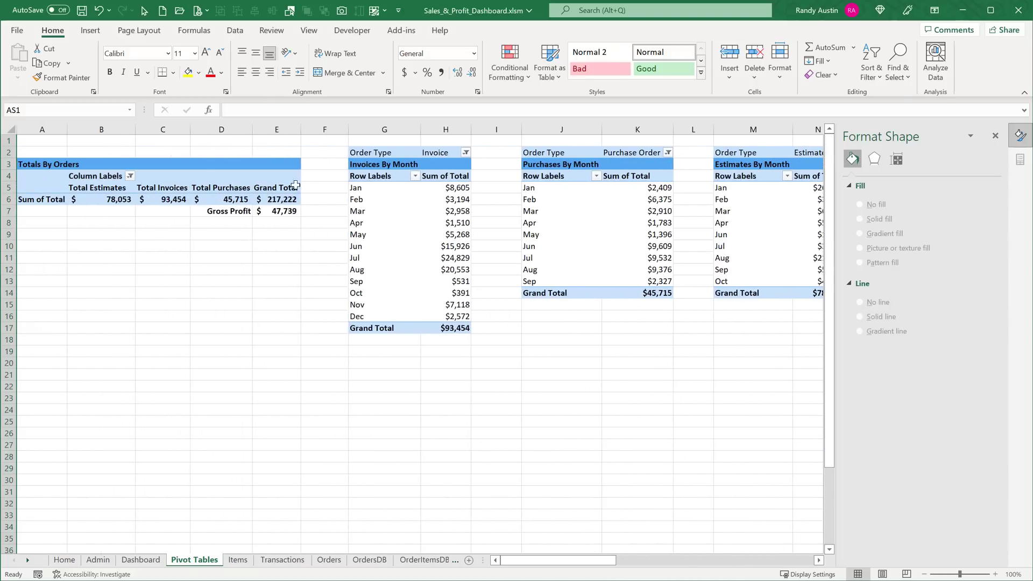
pyautogui.click(411, 190)
pyautogui.click(532, 214)
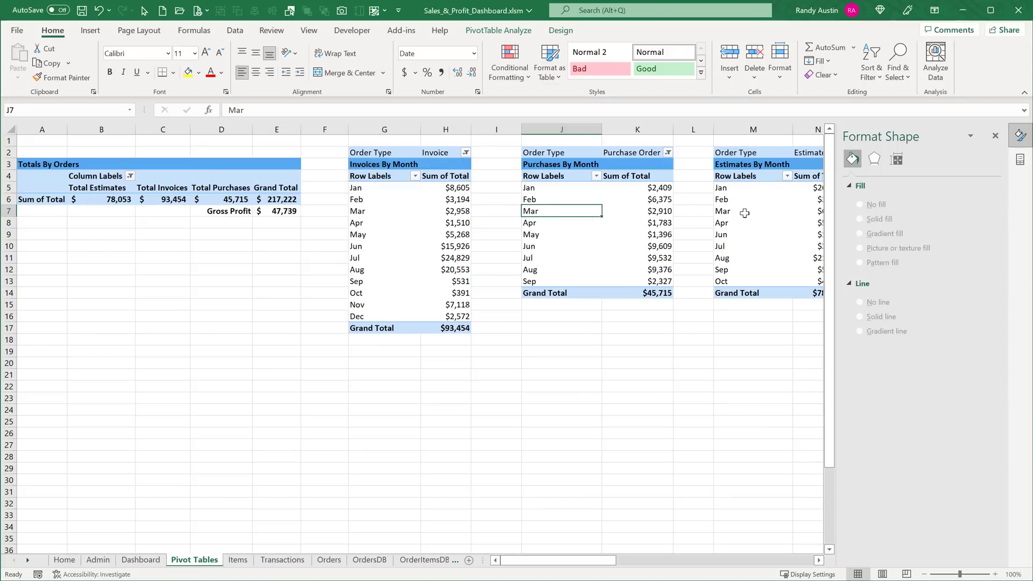
pyautogui.click(745, 215)
pyautogui.moveTo(589, 560); pyautogui.dragTo(629, 565)
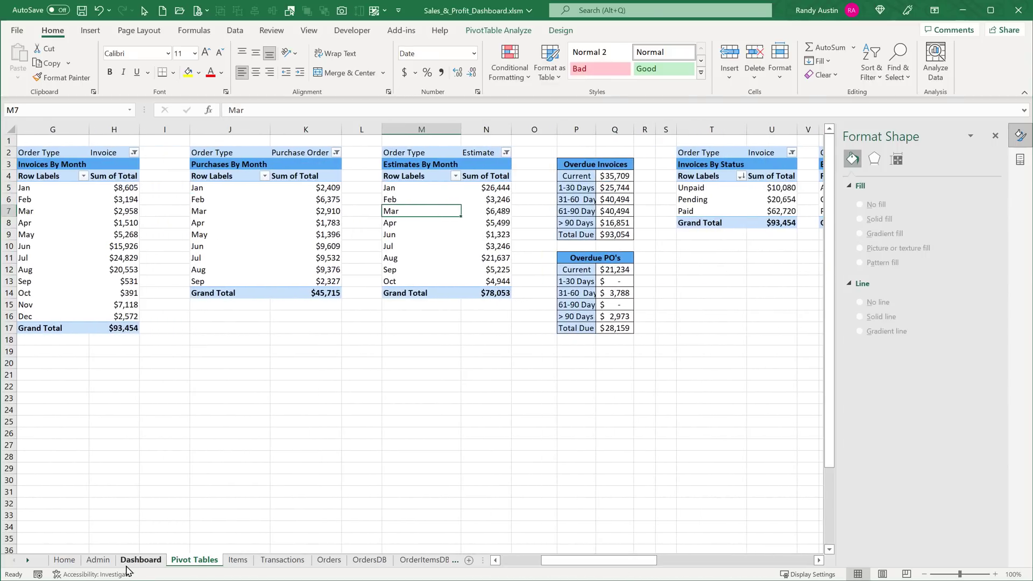
pyautogui.click(139, 560)
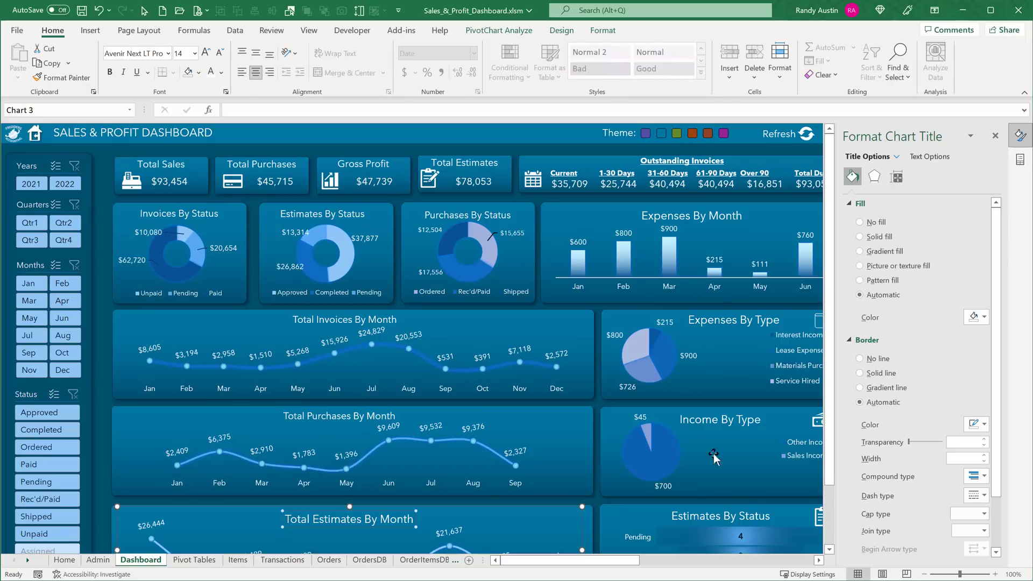
pyautogui.click(818, 561)
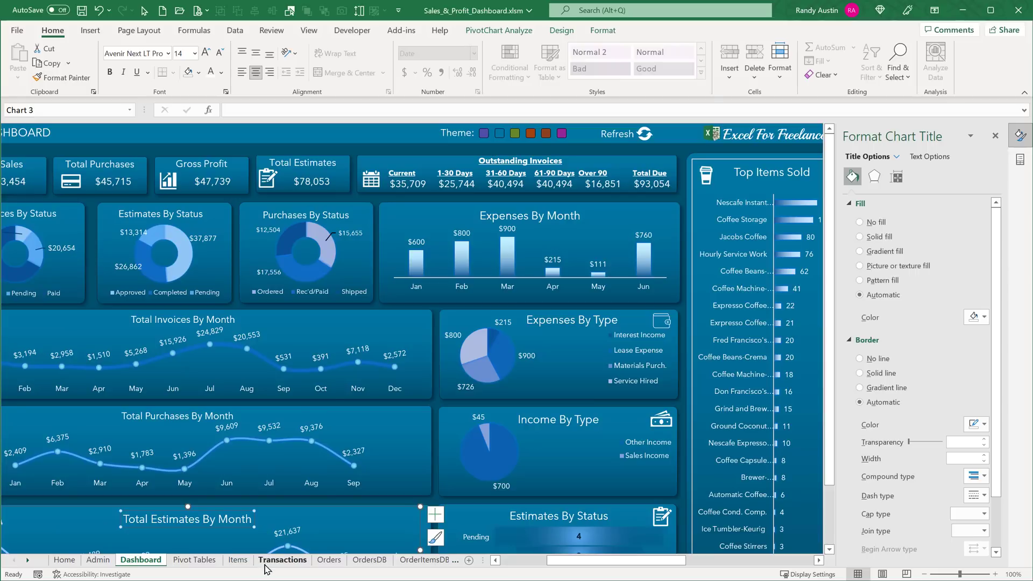
# Examine the customer statement layout on the Orders sheet, including its past-due aging amounts
pyautogui.click(329, 561)
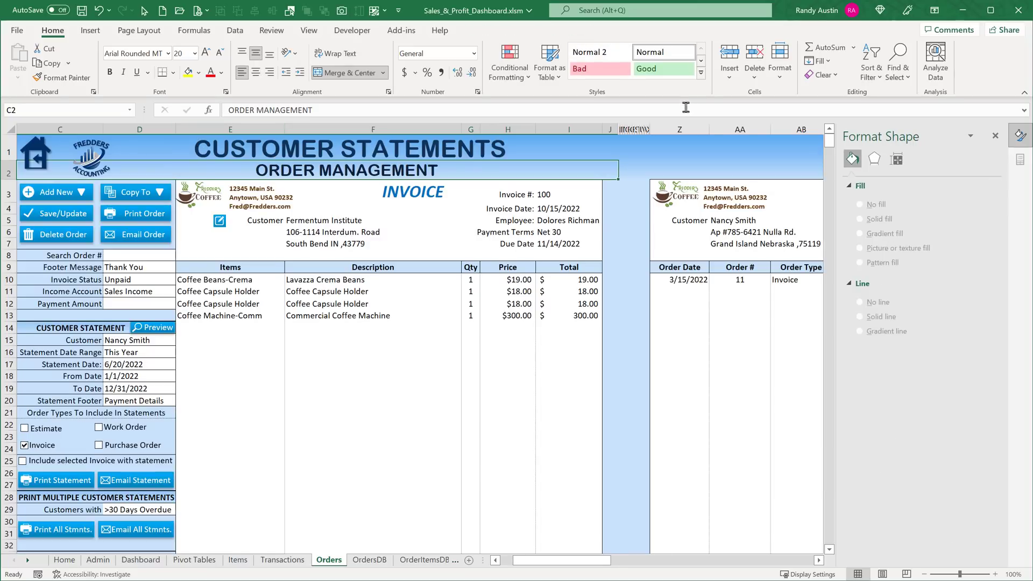
pyautogui.click(682, 154)
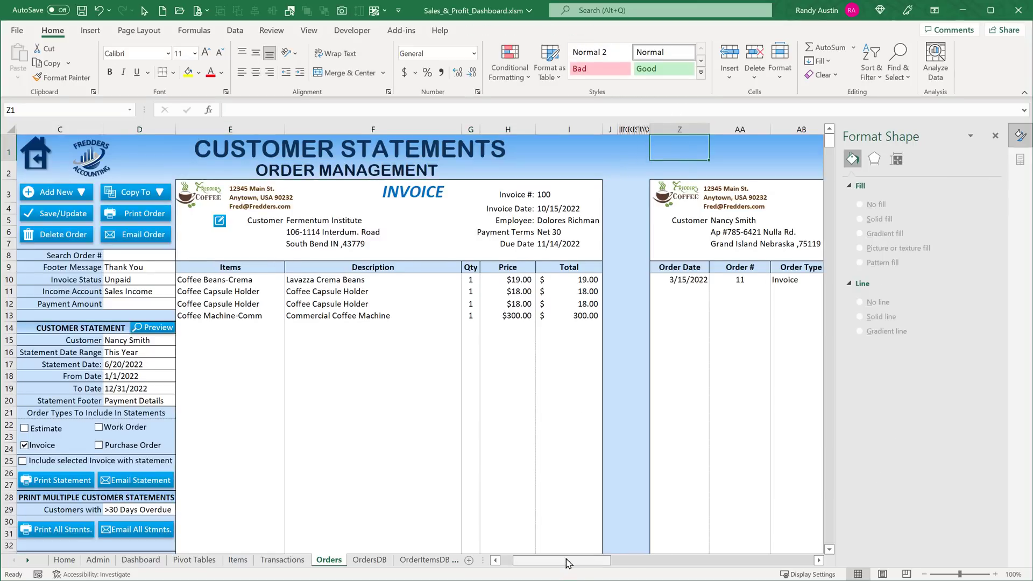
pyautogui.moveTo(565, 560); pyautogui.dragTo(619, 561)
pyautogui.scroll(-4, 318, 360)
pyautogui.scroll(2, 321, 362)
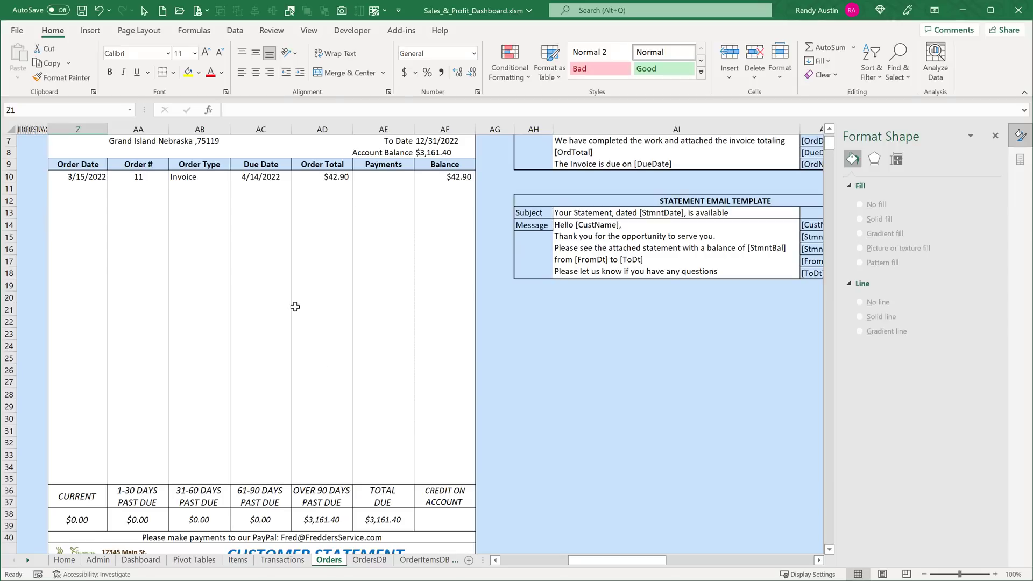
pyautogui.scroll(2, 295, 307)
pyautogui.scroll(-3, 301, 317)
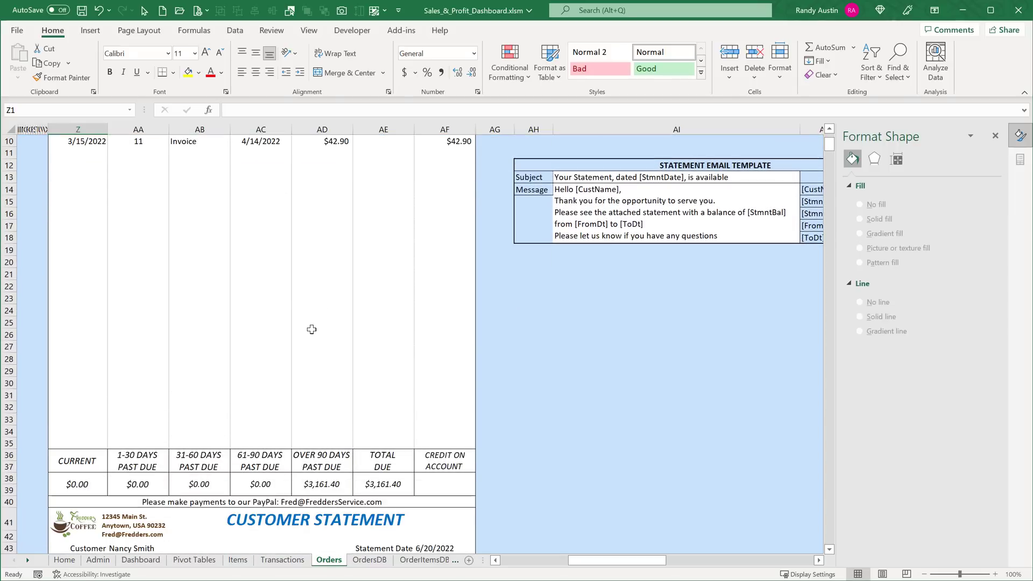
pyautogui.scroll(-1, 307, 332)
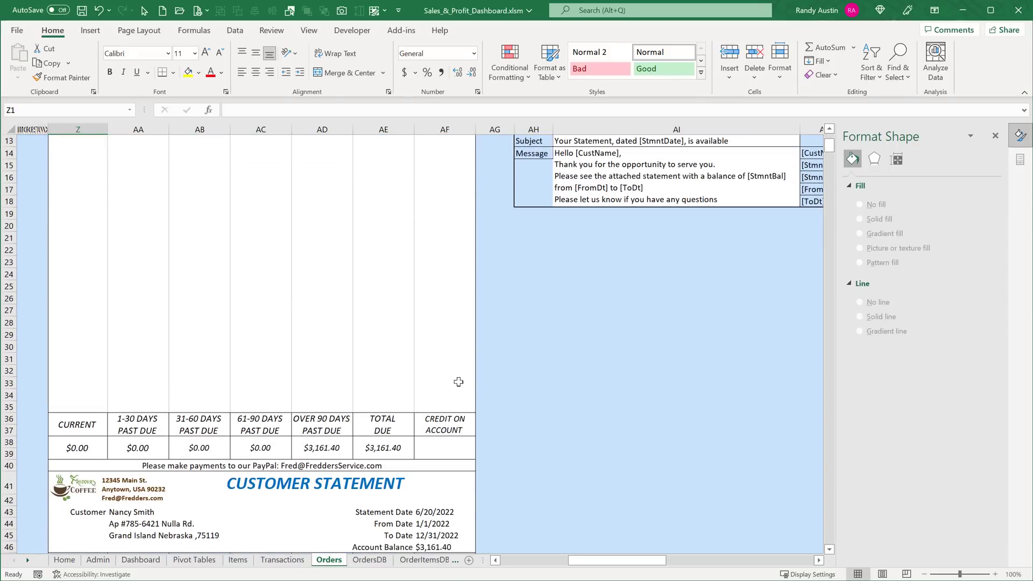
pyautogui.scroll(4, 156, 434)
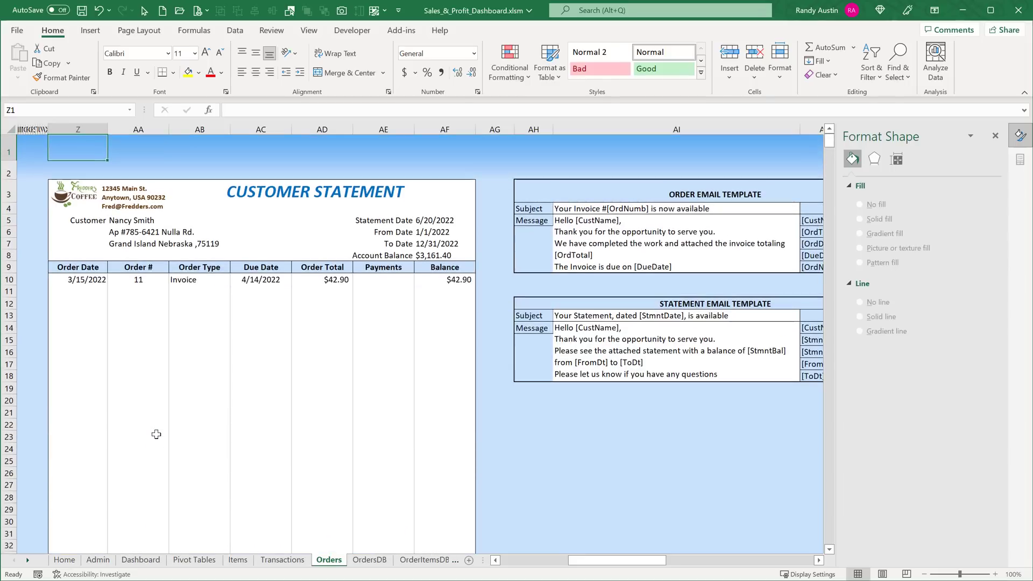
# Choose a different customer for the invoice displayed on the Orders sheet
pyautogui.moveTo(670, 561); pyautogui.dragTo(548, 565)
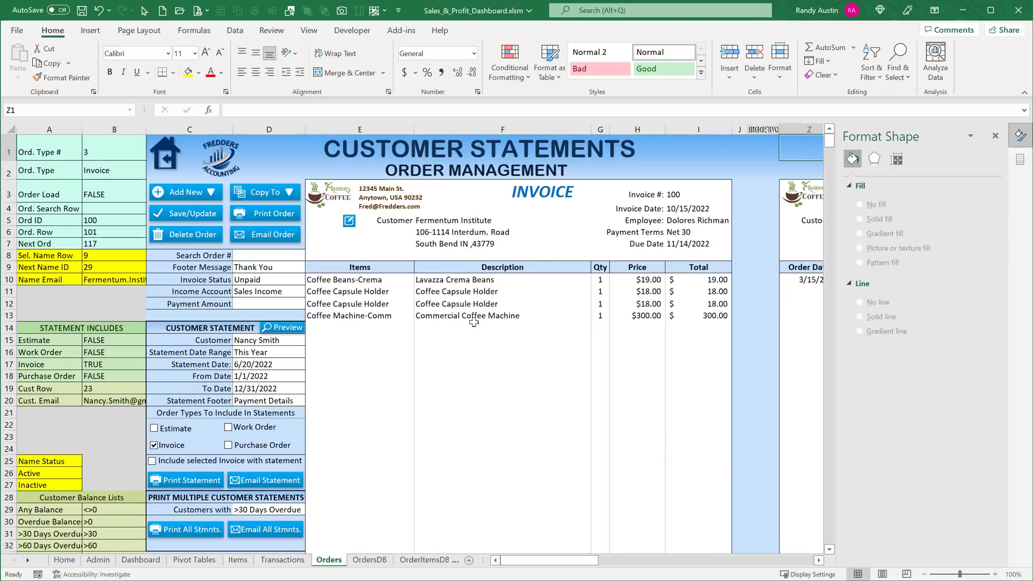
pyautogui.click(446, 221)
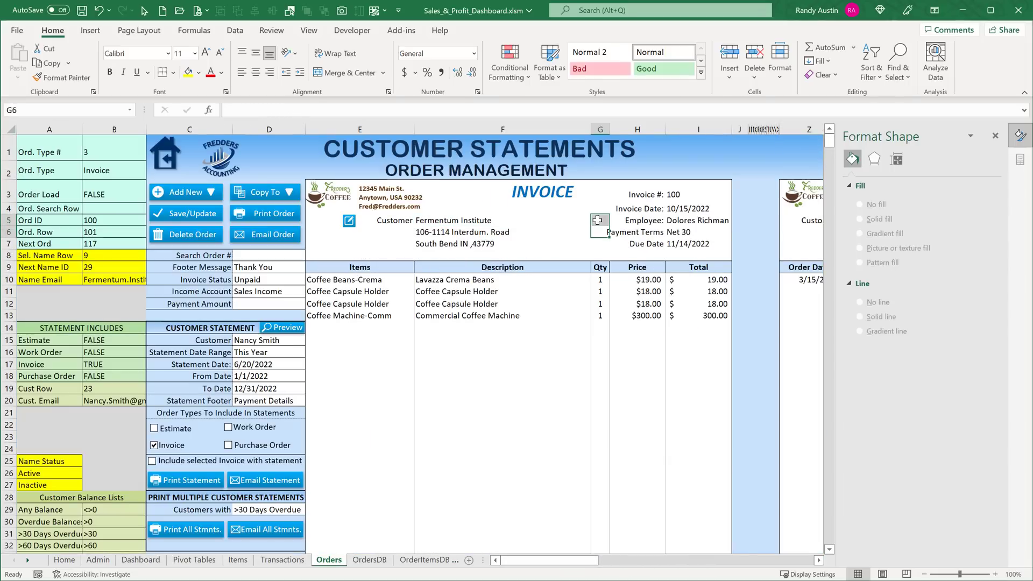
pyautogui.click(596, 221)
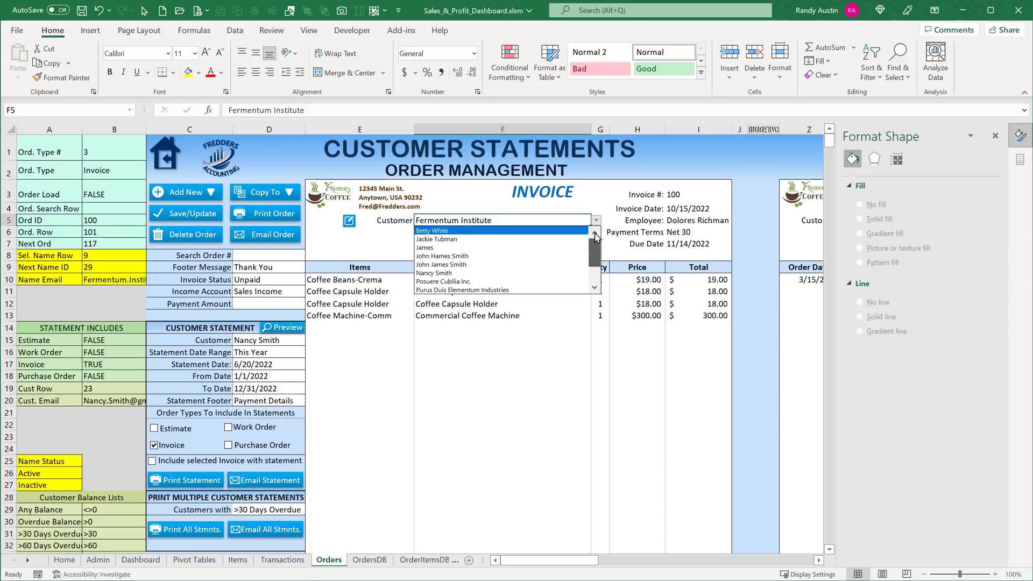
pyautogui.click(541, 232)
# Examine the SUMIFS formulas behind the customer statement's total due, current and past-due aging amounts in row 38
pyautogui.moveTo(598, 560); pyautogui.dragTo(624, 560)
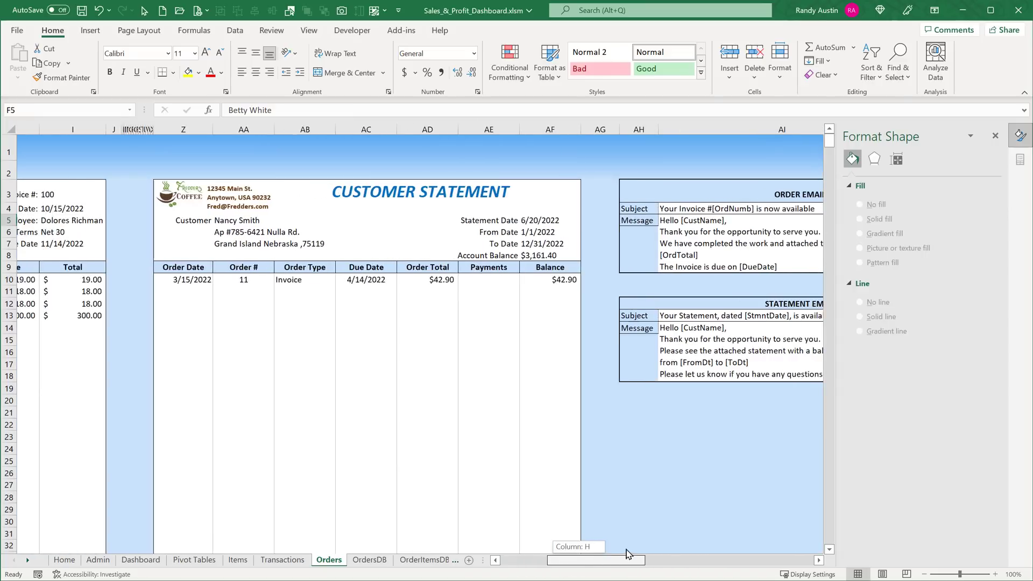
pyautogui.scroll(-4, 522, 460)
pyautogui.click(541, 453)
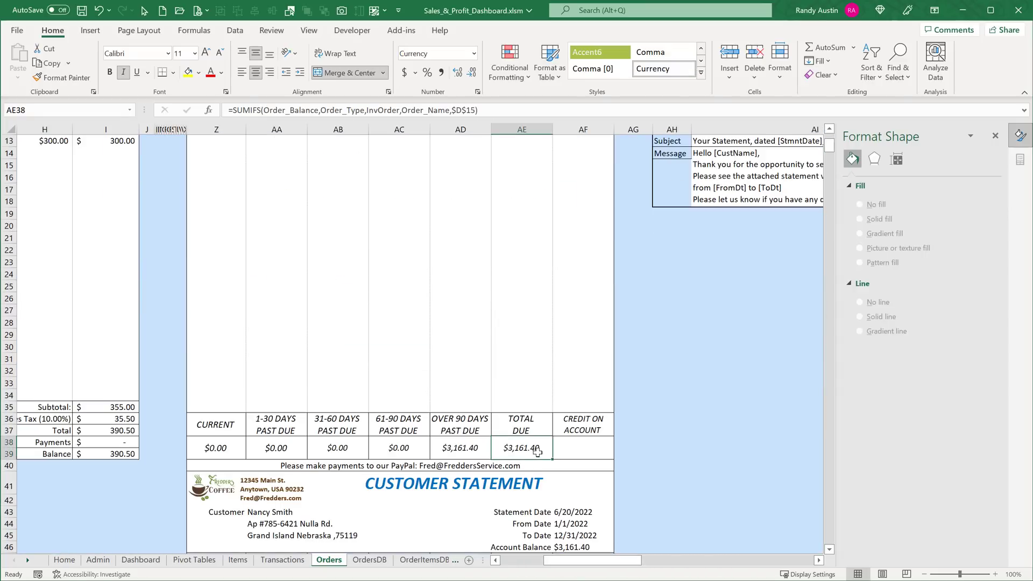
pyautogui.click(472, 458)
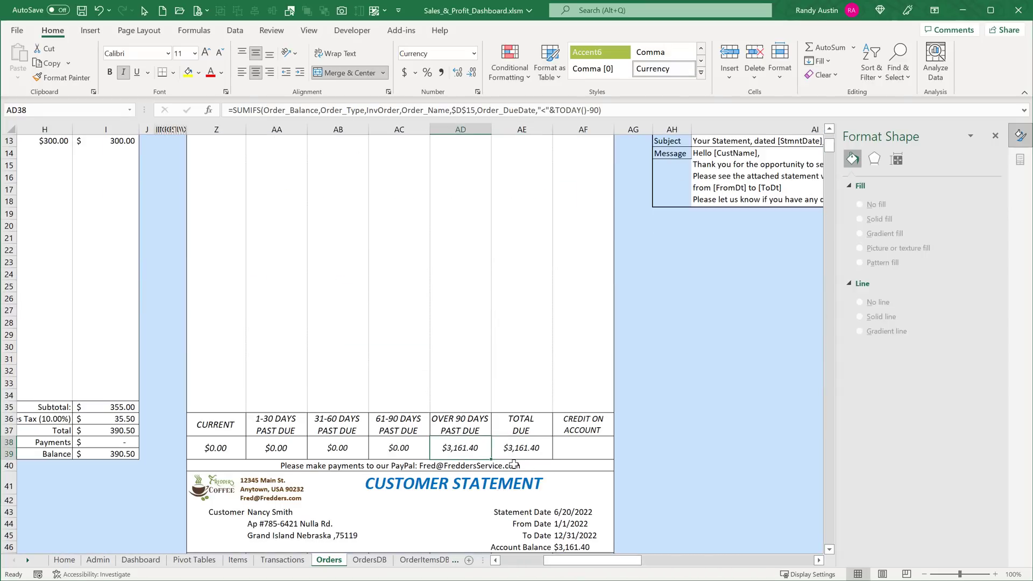
pyautogui.click(216, 449)
pyautogui.click(276, 449)
pyautogui.click(337, 449)
pyautogui.click(399, 450)
pyautogui.click(470, 452)
pyautogui.scroll(4, 467, 384)
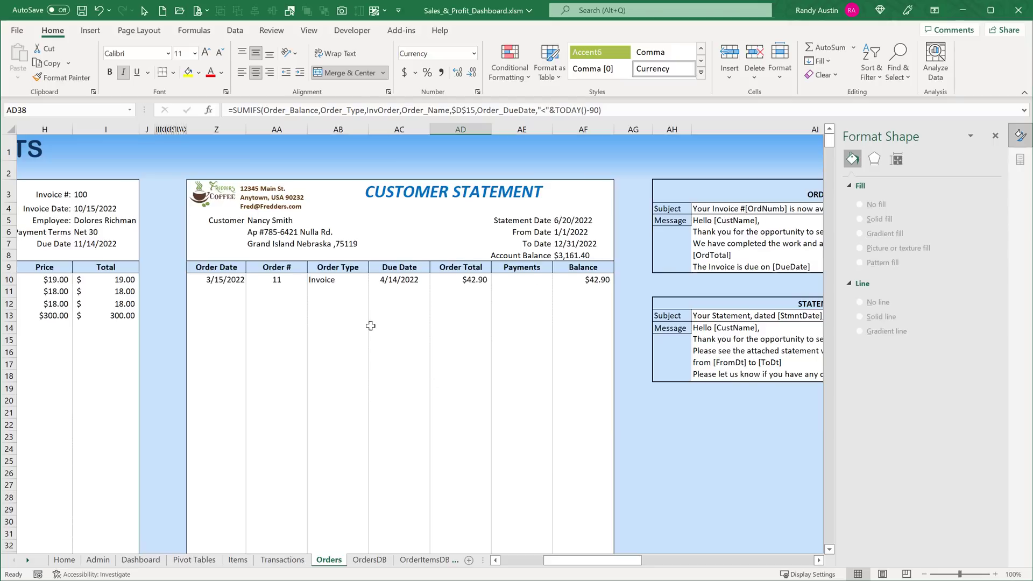
pyautogui.scroll(-7, 371, 326)
pyautogui.scroll(5, 372, 326)
# Inspect the cell link of the Current amount text box in the Dashboard's Outstanding Invoices section
pyautogui.click(140, 560)
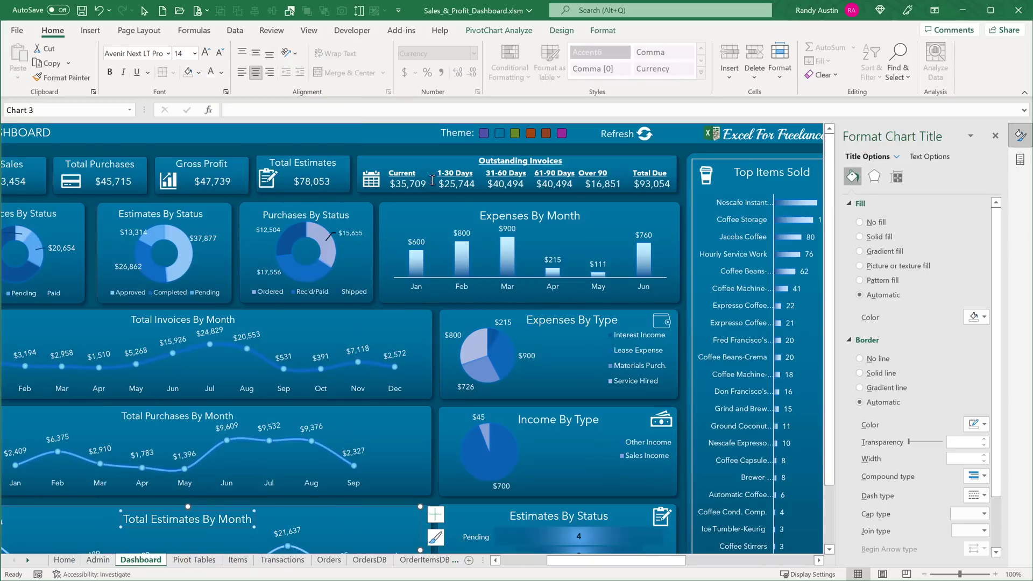
pyautogui.click(427, 183)
pyautogui.click(427, 182)
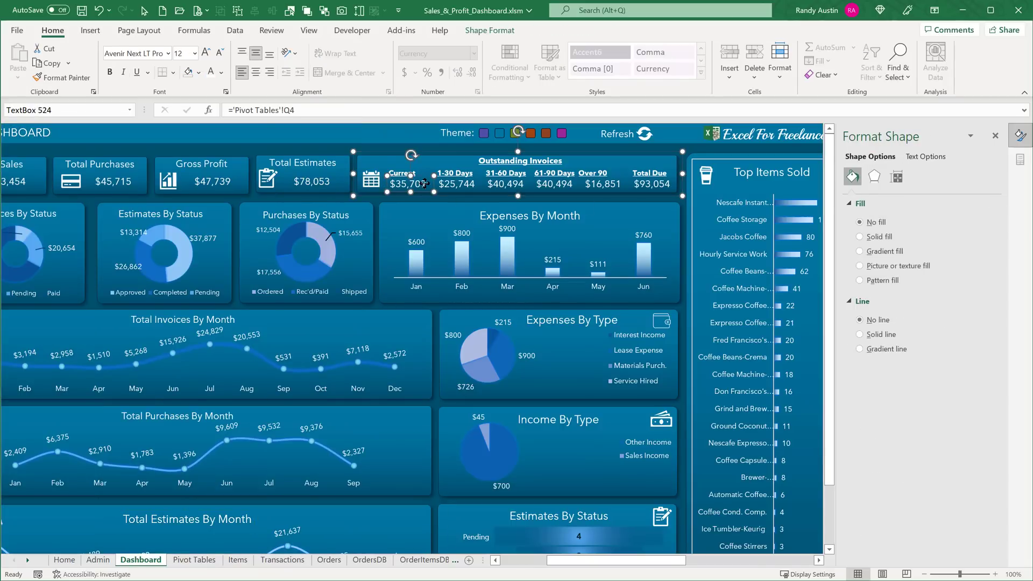
# Inspect the cell links of the 1-30 Days through Total Due amount text boxes in the Outstanding Invoices section
pyautogui.click(458, 185)
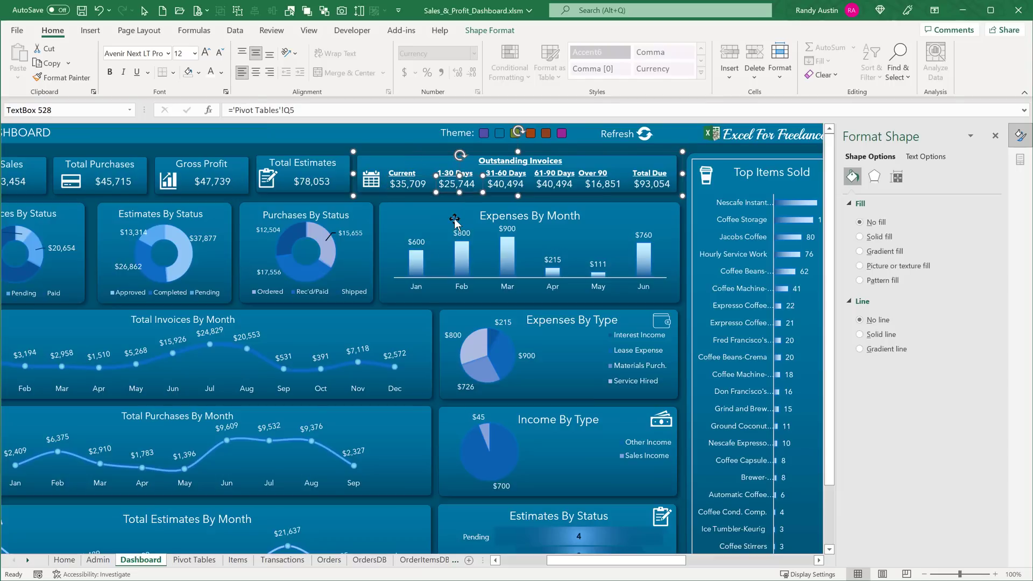
pyautogui.click(497, 185)
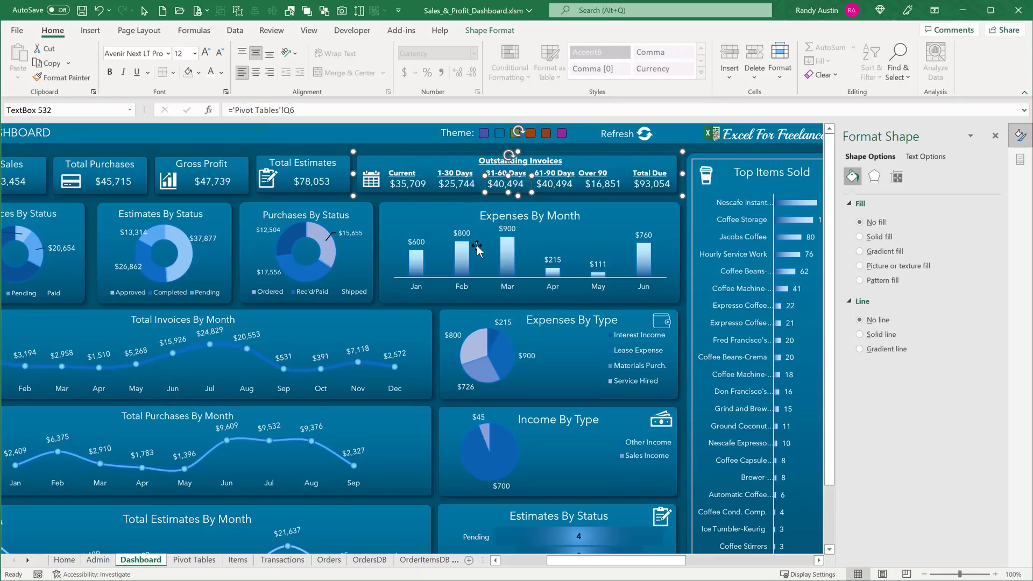
pyautogui.click(552, 185)
pyautogui.click(590, 184)
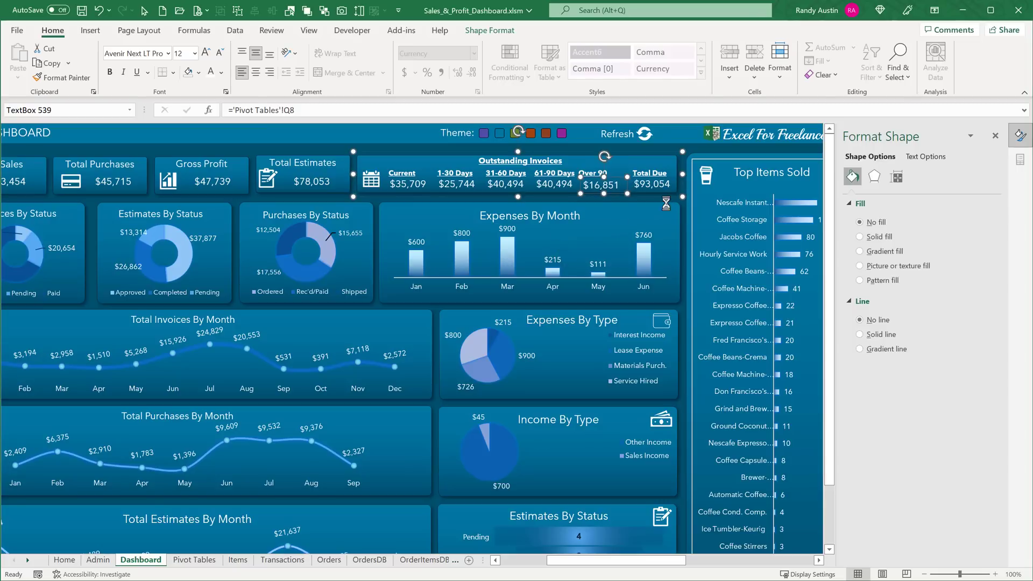
pyautogui.click(652, 186)
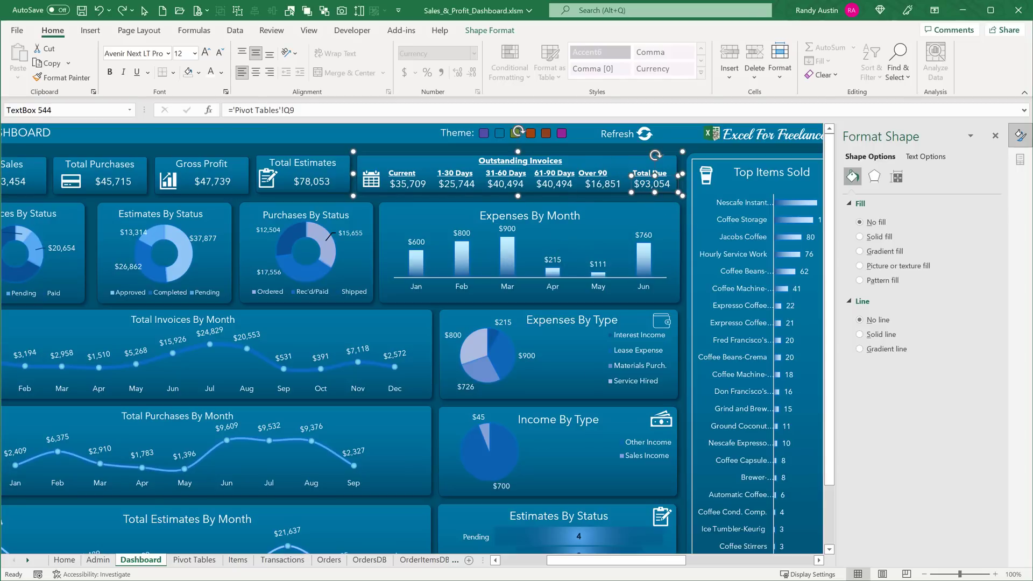
# Shift the Total Due amount text box slightly left beneath its heading in the Outstanding Invoices section
pyautogui.click(709, 186)
pyautogui.click(651, 185)
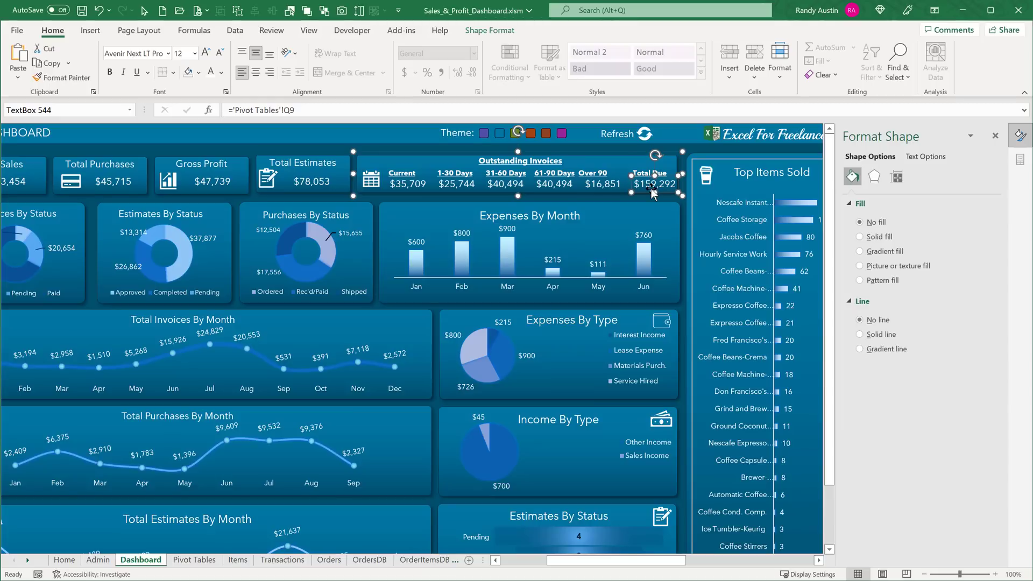
pyautogui.moveTo(648, 189); pyautogui.dragTo(647, 189)
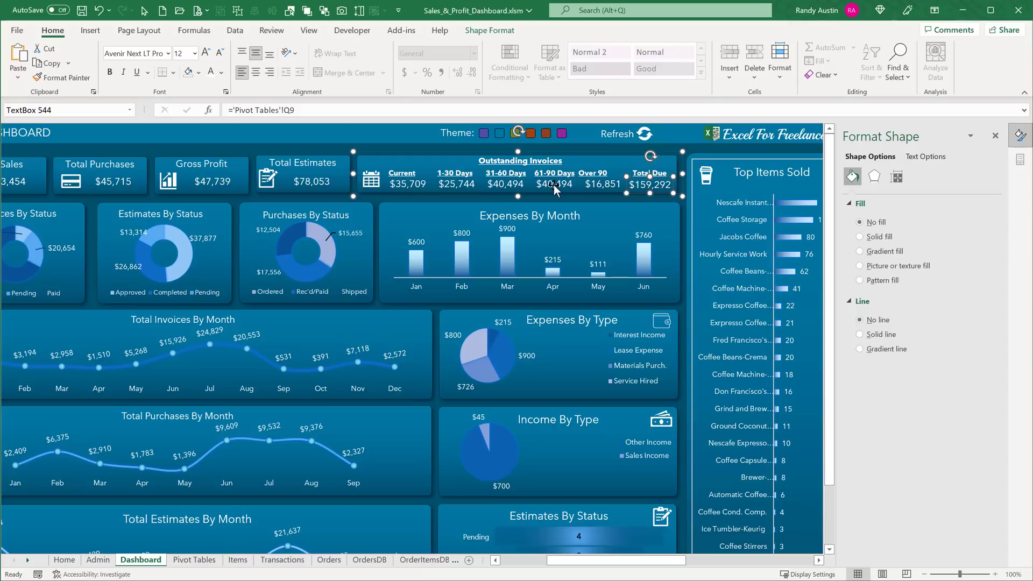
# Check the Current and 1-30 Days text box links against the Overdue Invoices table on the Pivot Tables sheet
pyautogui.click(421, 182)
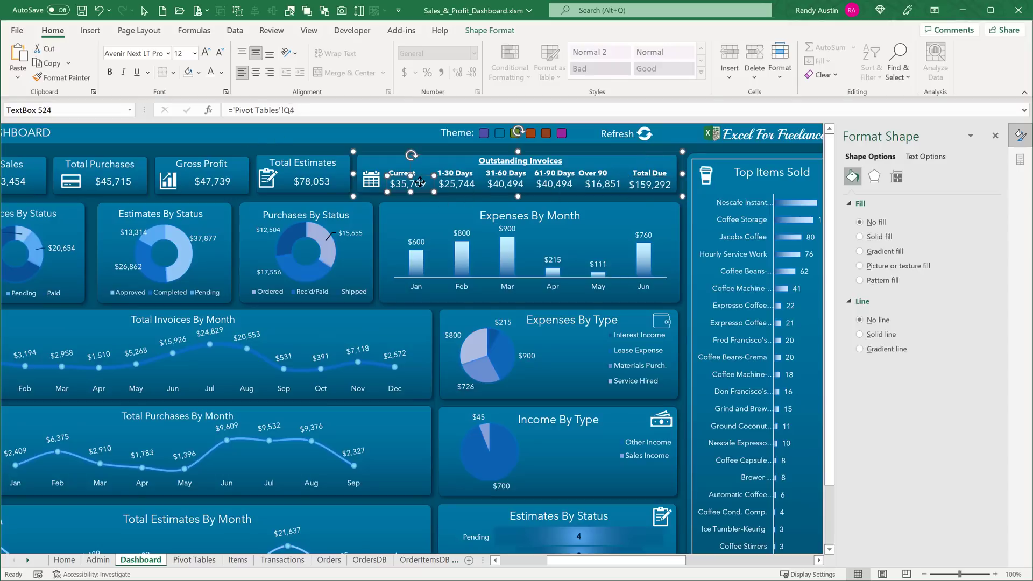
pyautogui.click(454, 189)
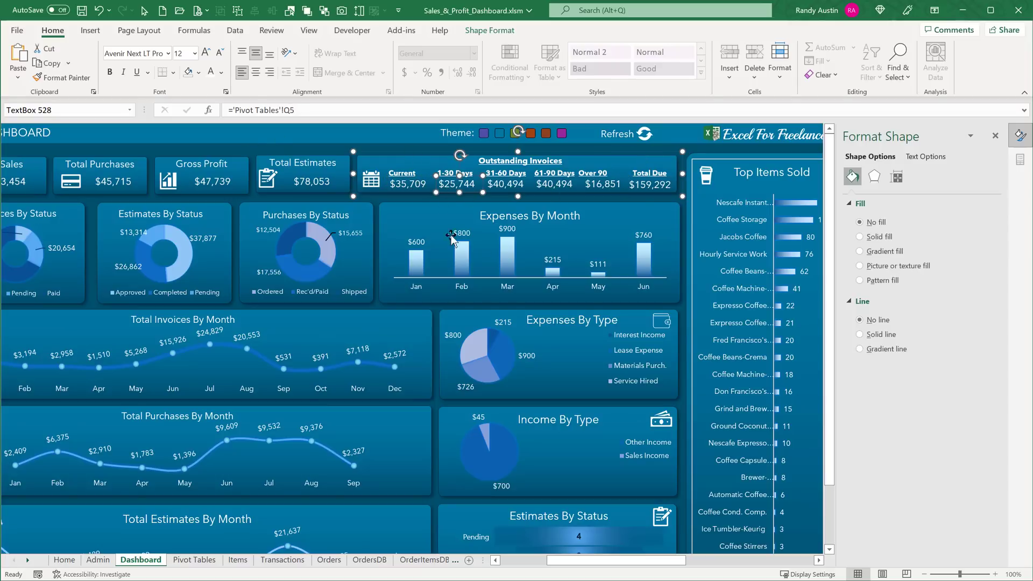
pyautogui.click(214, 562)
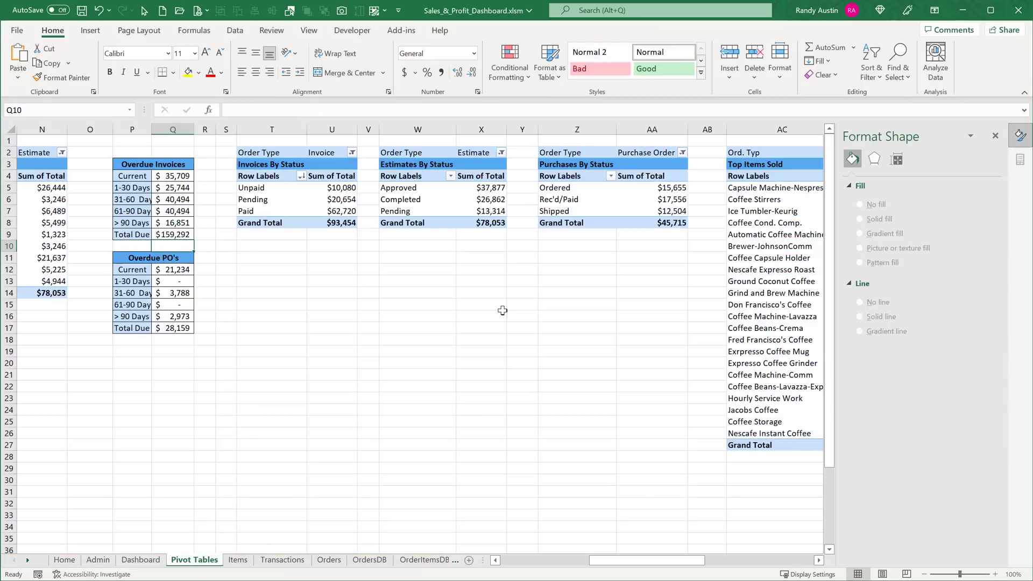
pyautogui.moveTo(132, 164); pyautogui.dragTo(178, 235)
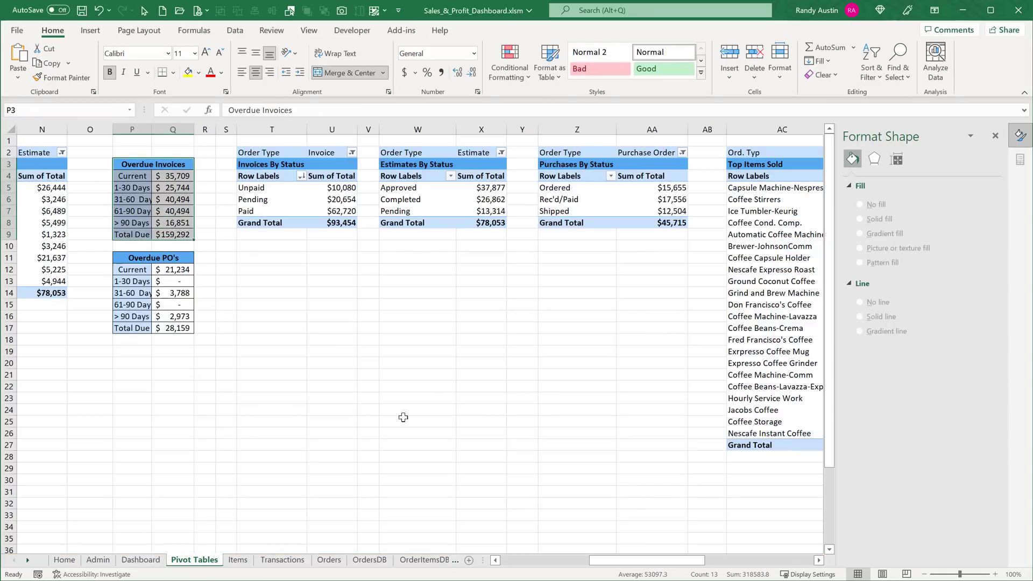
pyautogui.moveTo(631, 563); pyautogui.dragTo(617, 564)
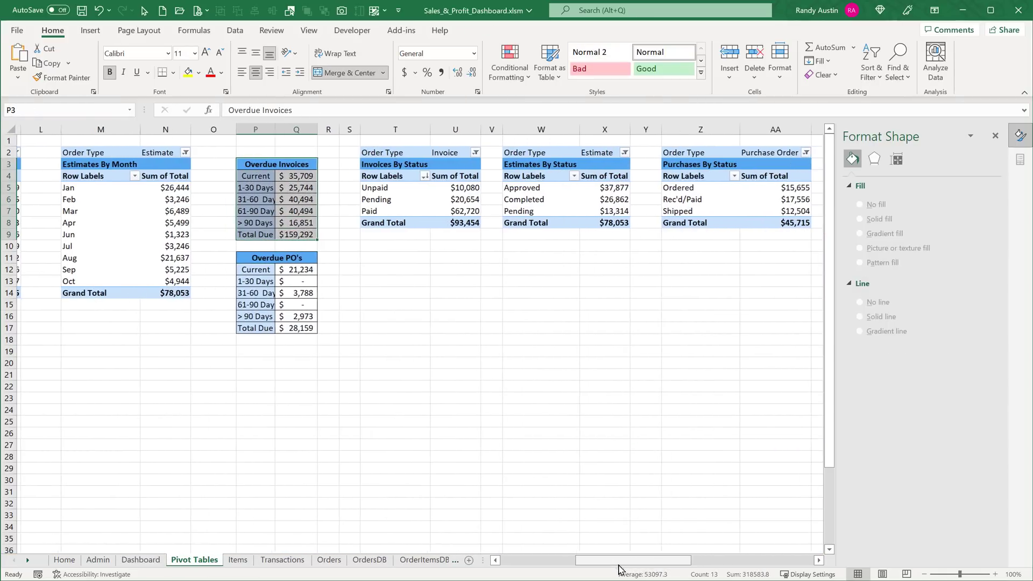
# Examine the order type, InvOrder and due date arguments of the Current overdue invoices SUMIFS formula in Q4
pyautogui.click(310, 173)
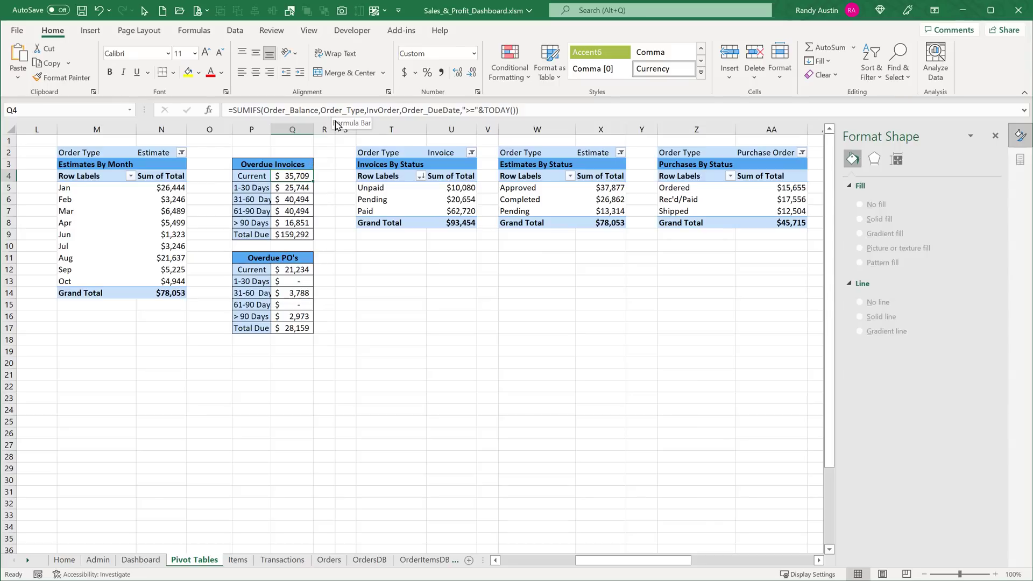
pyautogui.click(326, 110)
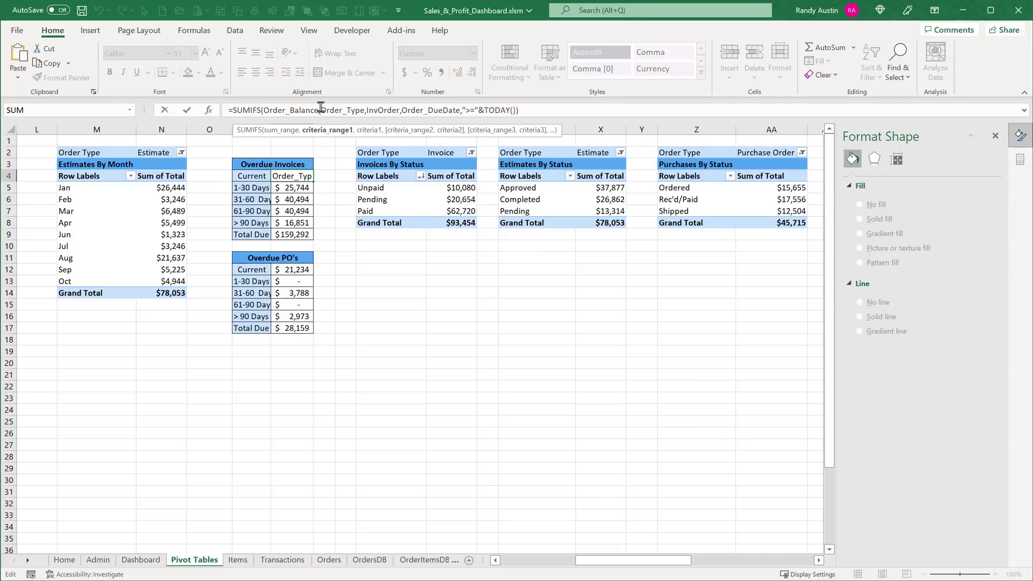
pyautogui.click(383, 109)
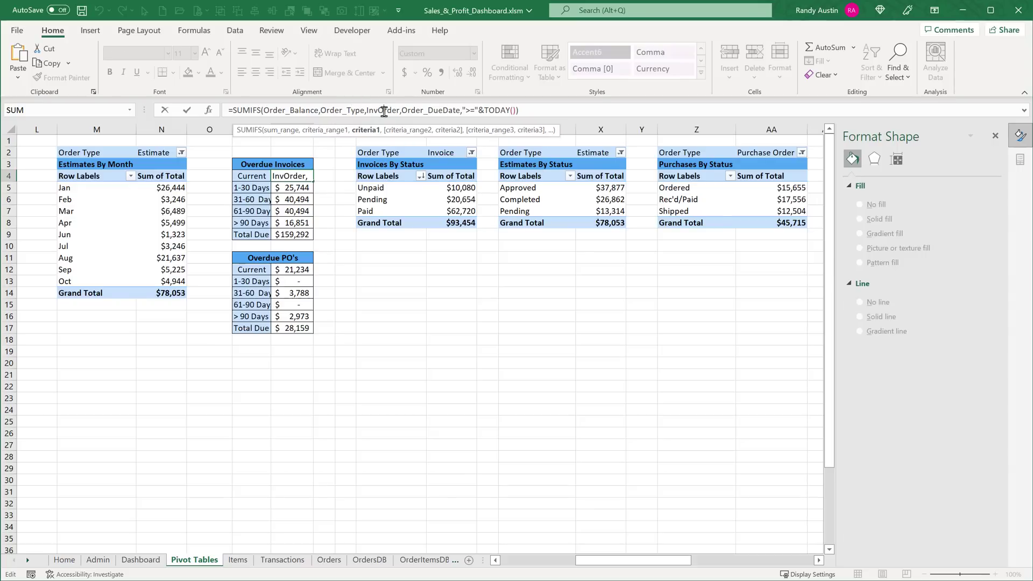
pyautogui.click(409, 109)
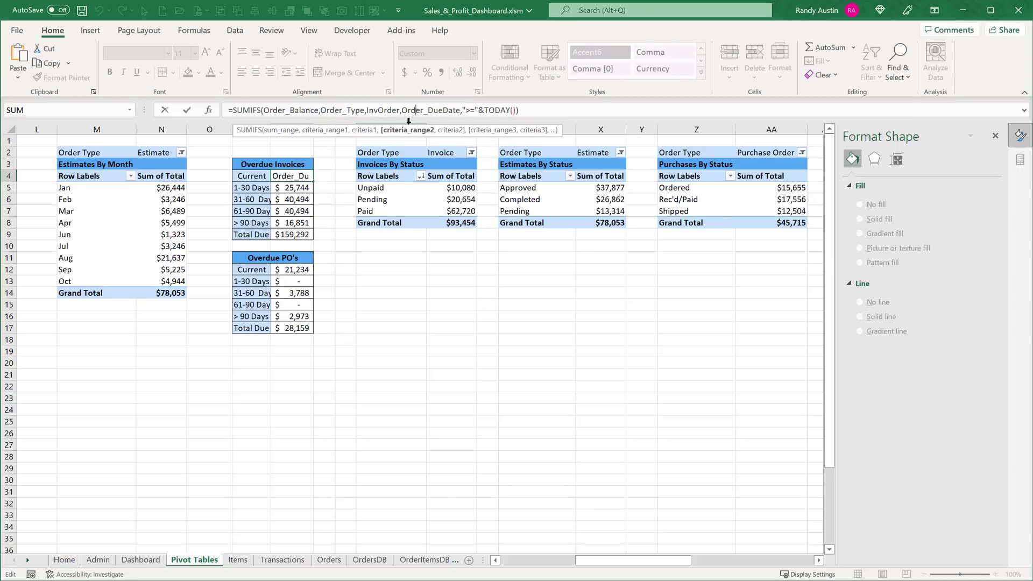
pyautogui.press('Escape')
# Examine the order dates and the Days Overdue and Balance formulas in the OrdersDB order list
pyautogui.click(328, 560)
pyautogui.click(362, 561)
pyautogui.scroll(1, 582, 337)
pyautogui.scroll(1, 582, 338)
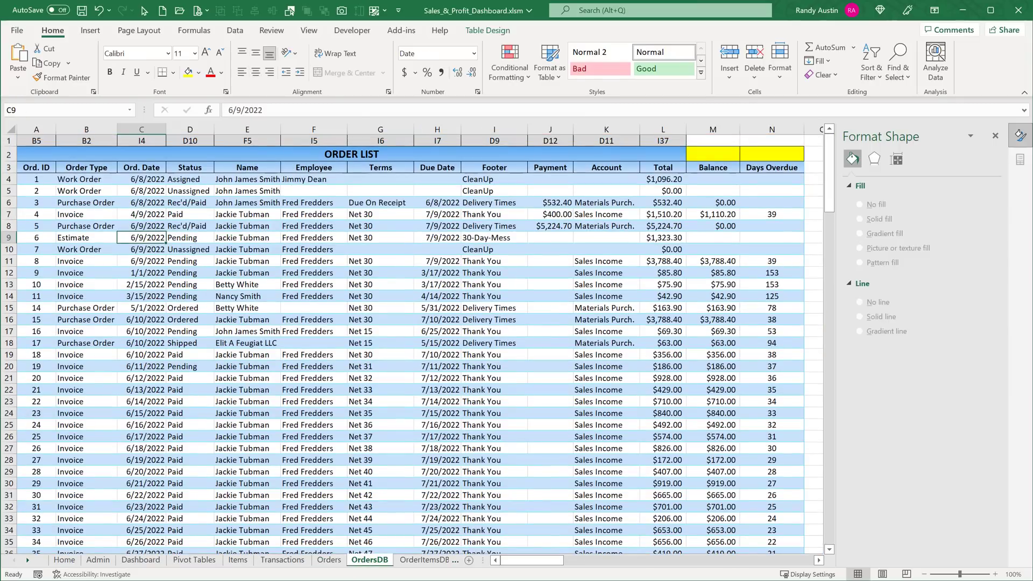
pyautogui.moveTo(141, 180); pyautogui.dragTo(141, 214)
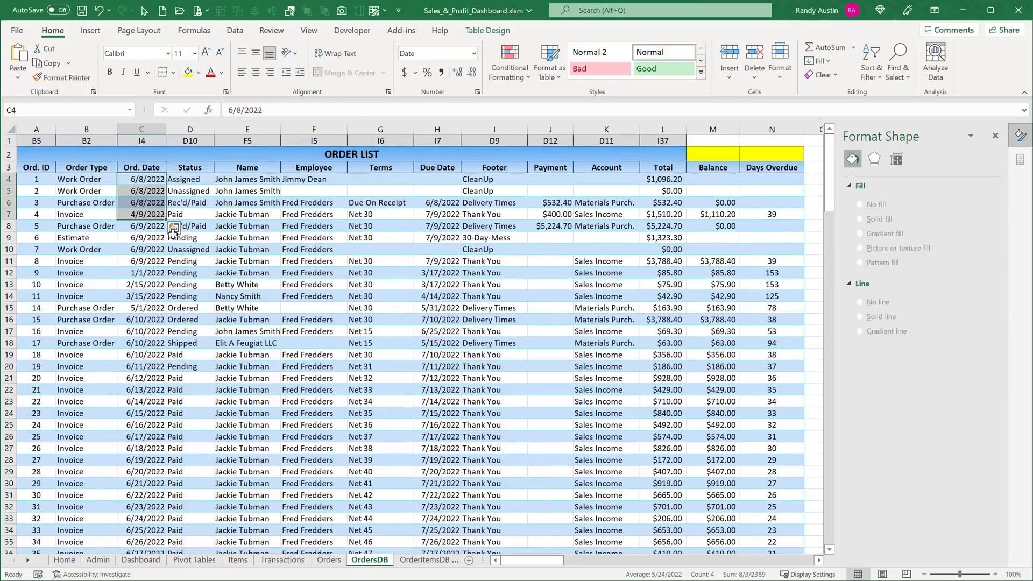
pyautogui.moveTo(538, 561); pyautogui.dragTo(563, 574)
pyautogui.moveTo(375, 196); pyautogui.dragTo(364, 310)
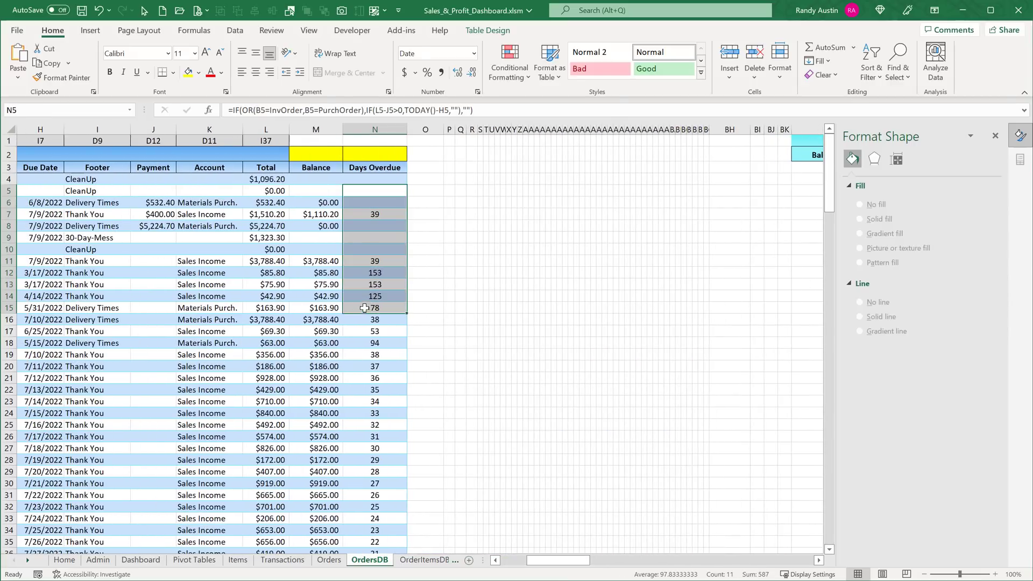
pyautogui.moveTo(320, 191); pyautogui.dragTo(330, 308)
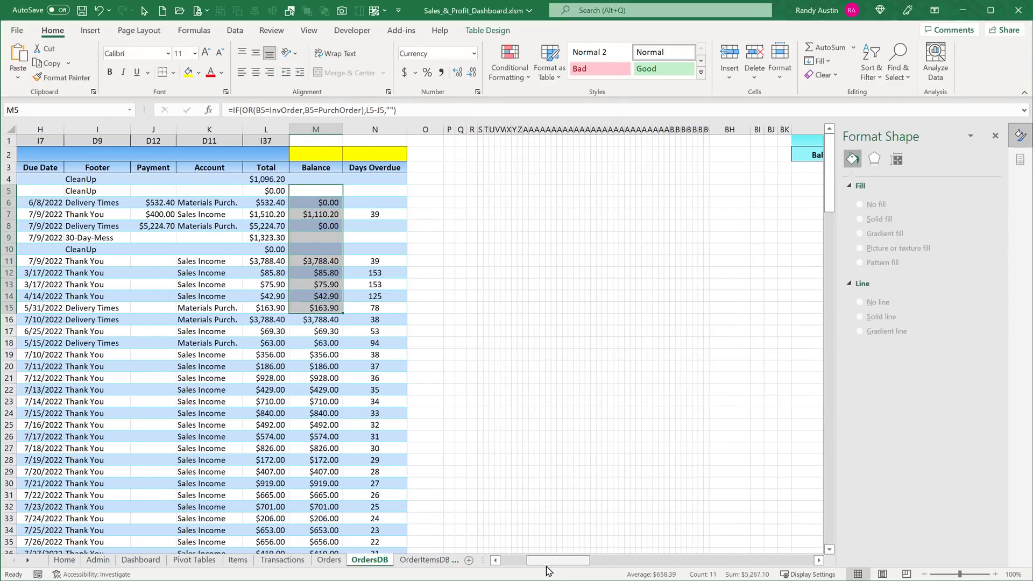
# Review the Due Date and Order Type columns of the OrdersDB order list
pyautogui.moveTo(538, 562); pyautogui.dragTo(529, 565)
pyautogui.moveTo(276, 202); pyautogui.dragTo(278, 325)
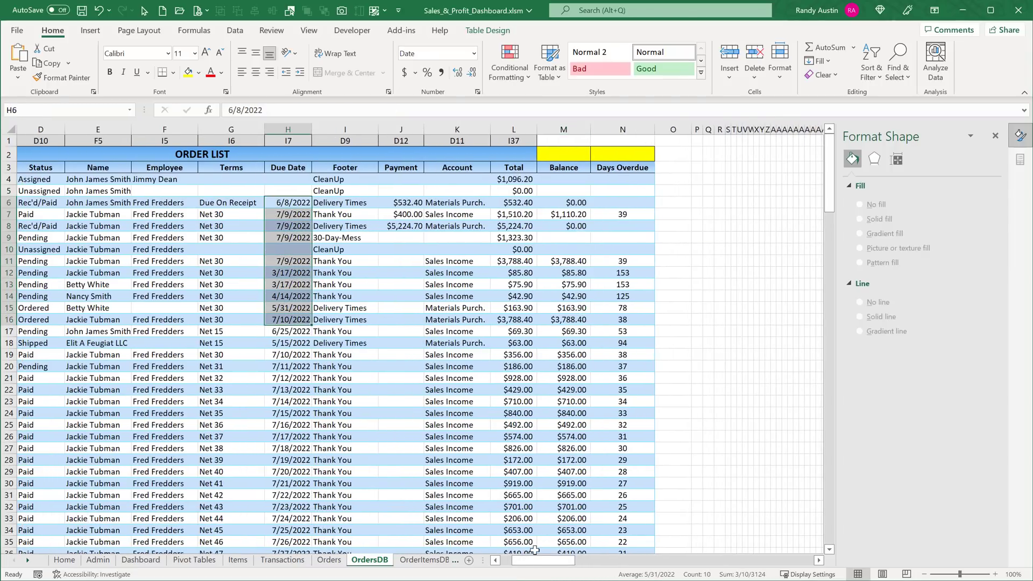
pyautogui.moveTo(536, 562); pyautogui.dragTo(515, 564)
pyautogui.moveTo(84, 202); pyautogui.dragTo(85, 272)
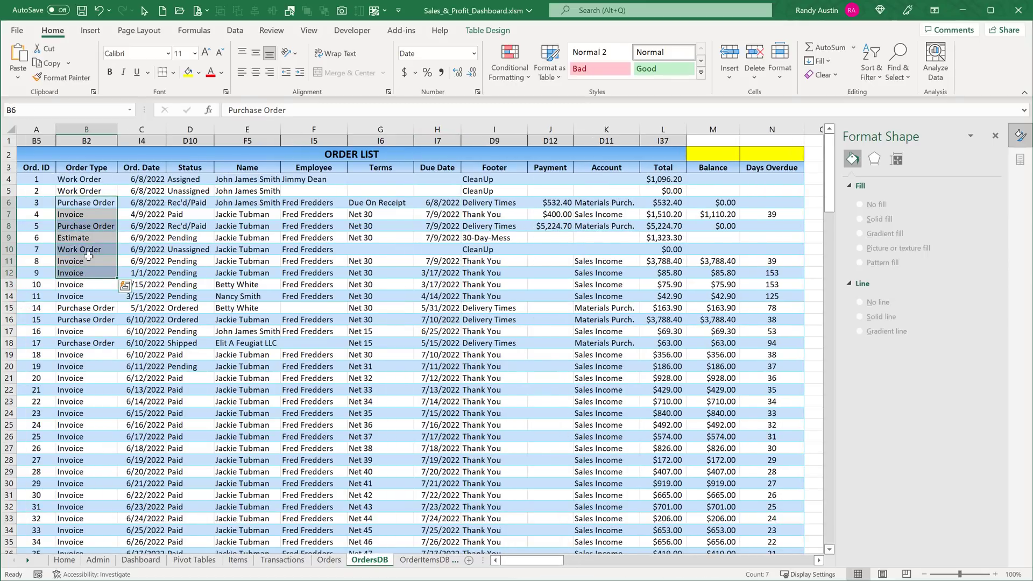
pyautogui.click(94, 209)
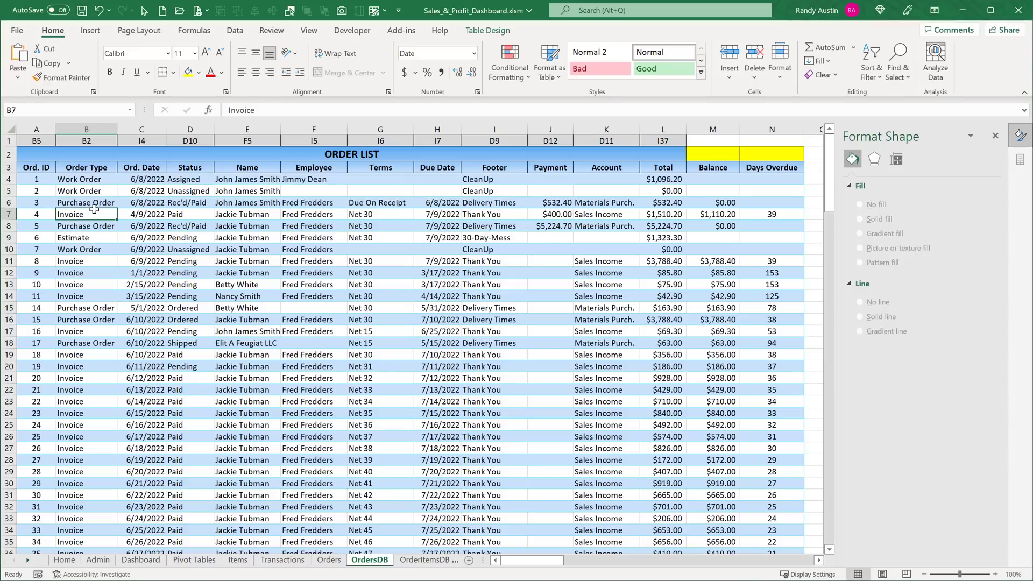
# Inspect the InvOrder named cell in the Naming & Vocabulary table on the Admin sheet
pyautogui.click(108, 563)
pyautogui.click(130, 232)
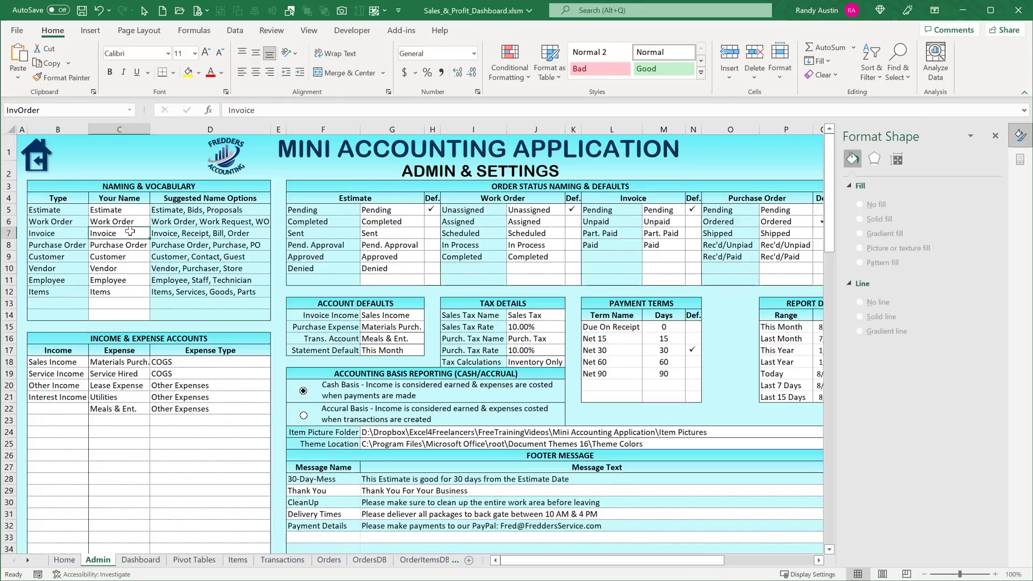
pyautogui.click(91, 114)
# Trace the Order_Balance sum range and each criterion of the Current amount's SUMIFS formula on the Pivot Tables sheet
pyautogui.click(217, 562)
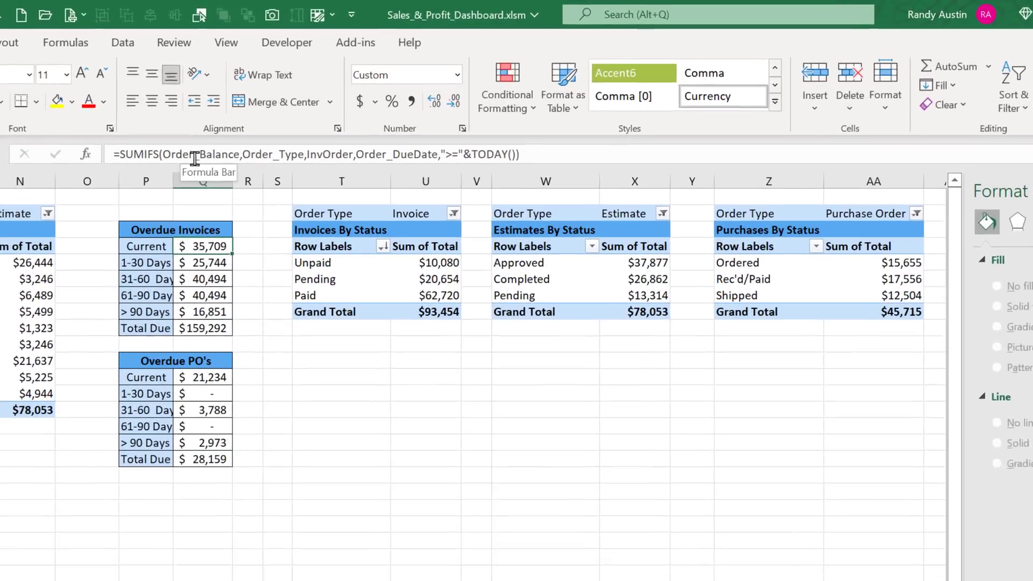
pyautogui.click(275, 109)
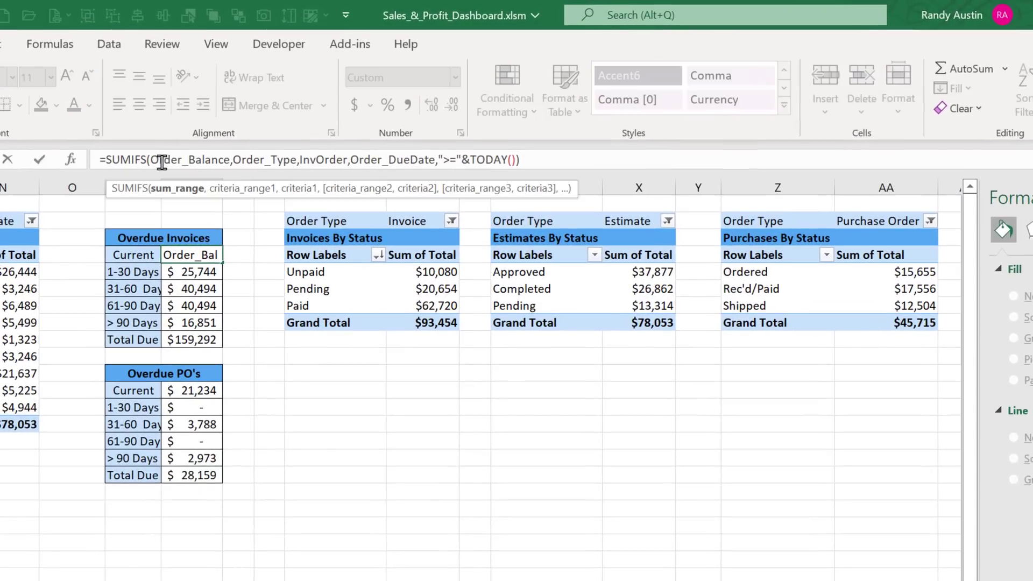
pyautogui.moveTo(158, 157); pyautogui.dragTo(230, 161)
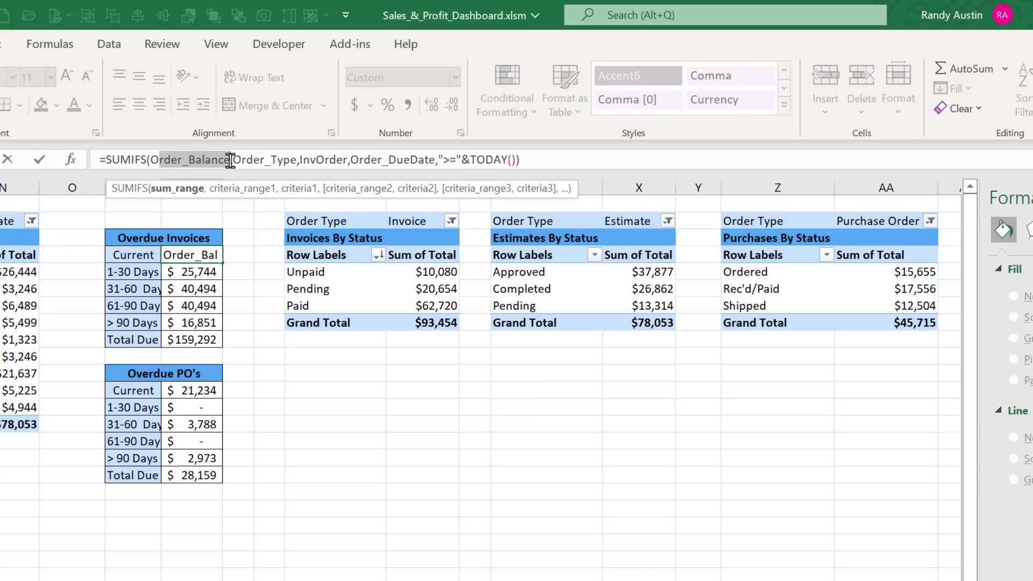
pyautogui.click(247, 160)
pyautogui.moveTo(247, 160); pyautogui.dragTo(430, 164)
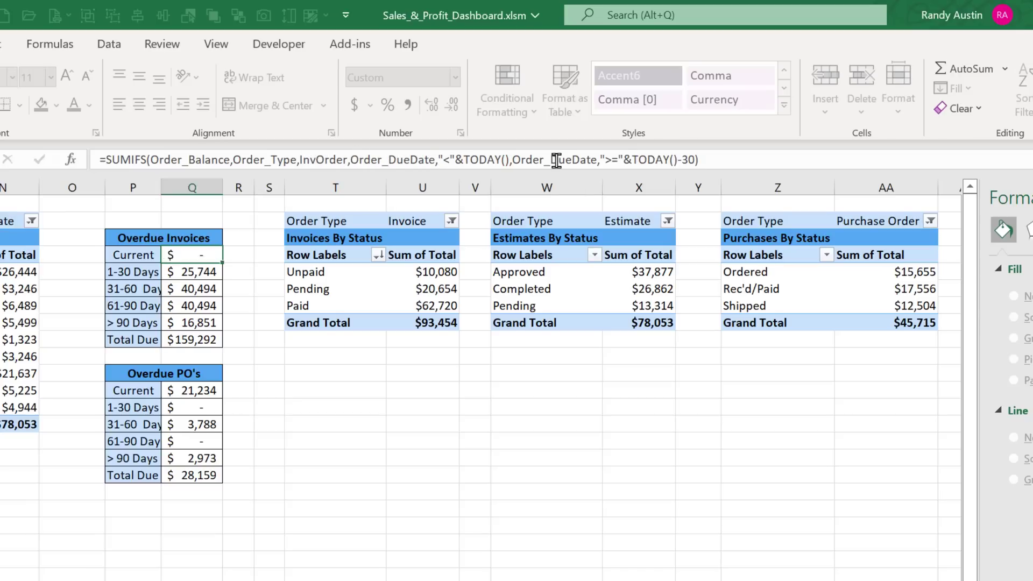
pyautogui.press('Return')
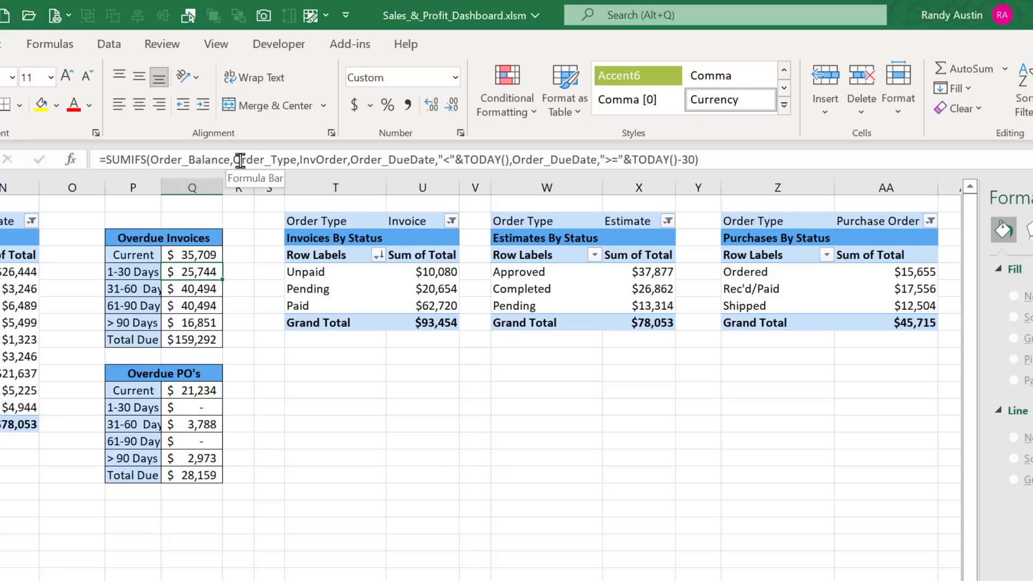
# Examine the order type and due date criteria in the 1-30 Days SUMIFS formula for overdue invoices
pyautogui.click(265, 161)
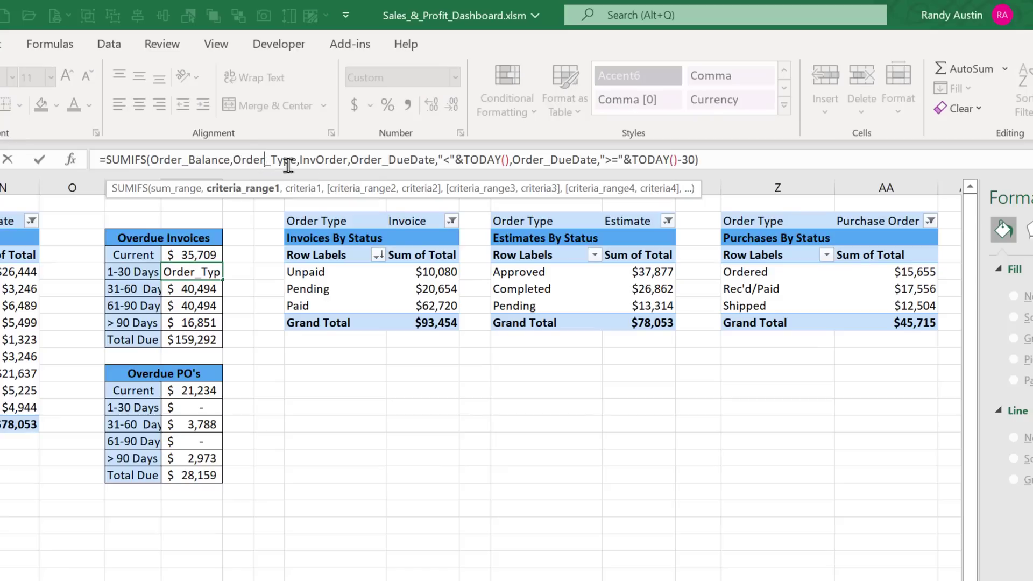
pyautogui.click(326, 160)
pyautogui.click(370, 161)
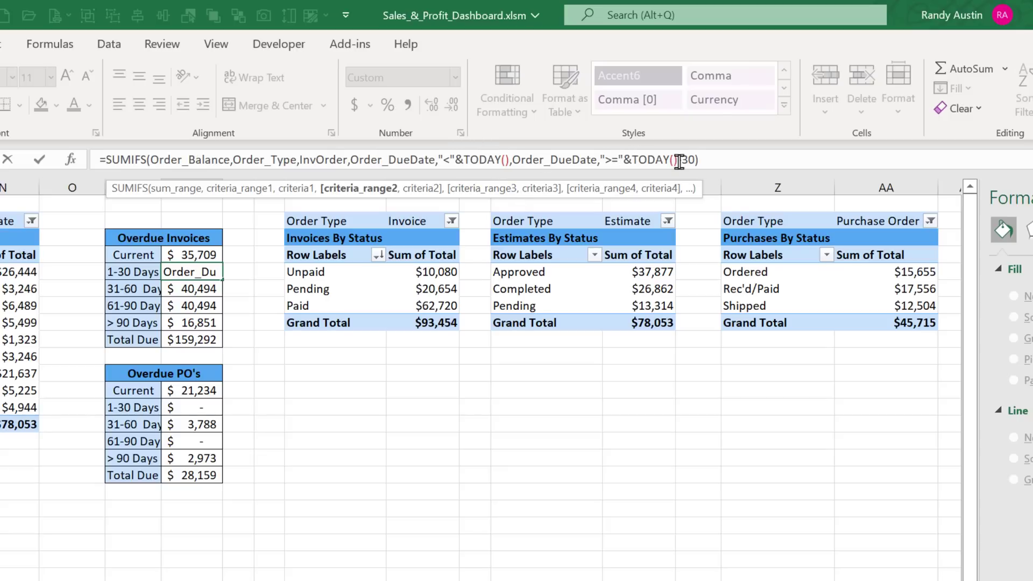
pyautogui.press('Return')
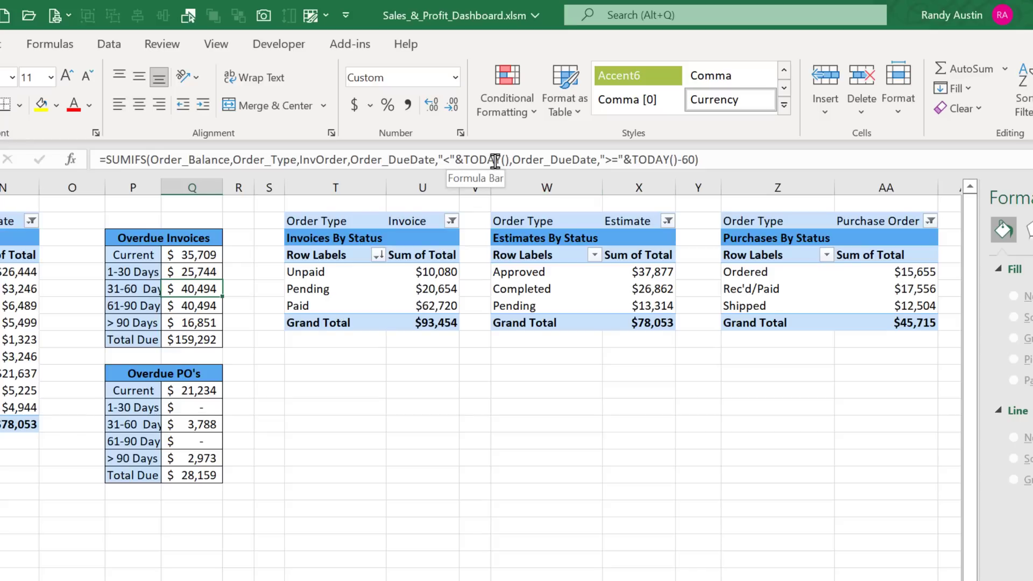
# Change the "<" due-date limit to TODAY()-30 in the overdue invoices' 31-60 Days formula and TODAY()-60 in the 61-90 Days formula
pyautogui.click(701, 162)
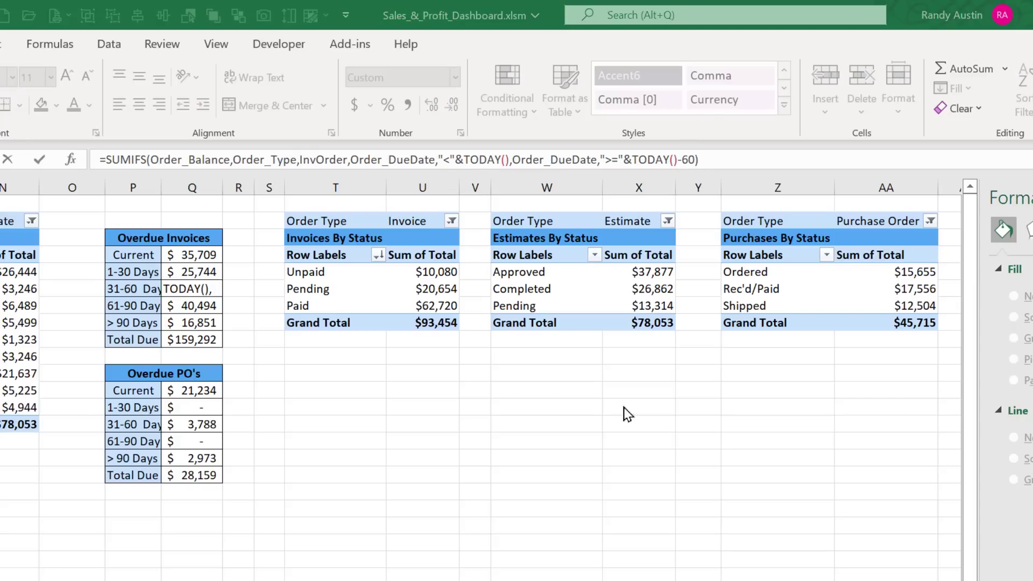
pyautogui.click(510, 160)
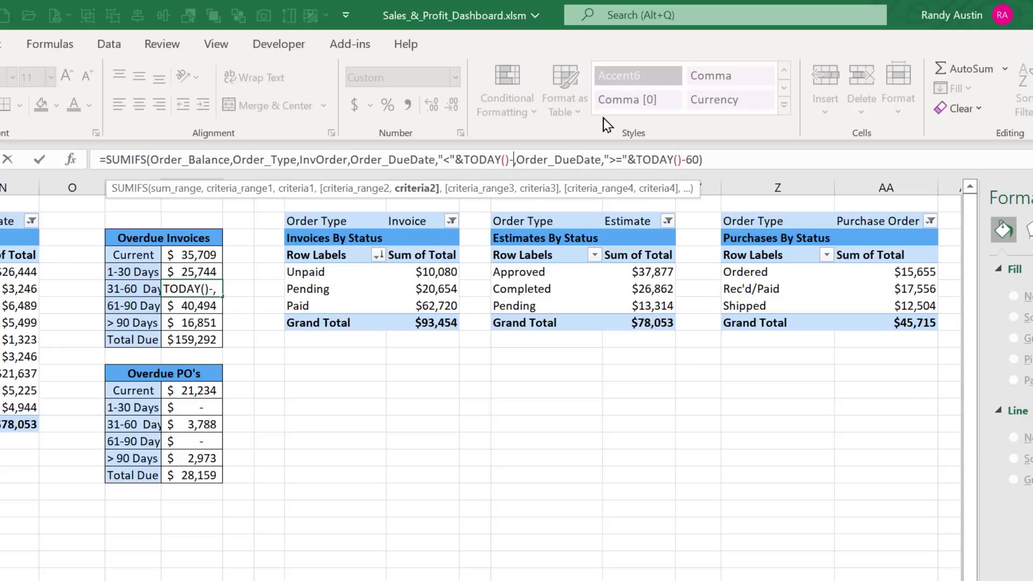
pyautogui.write('-30')
pyautogui.press('Return')
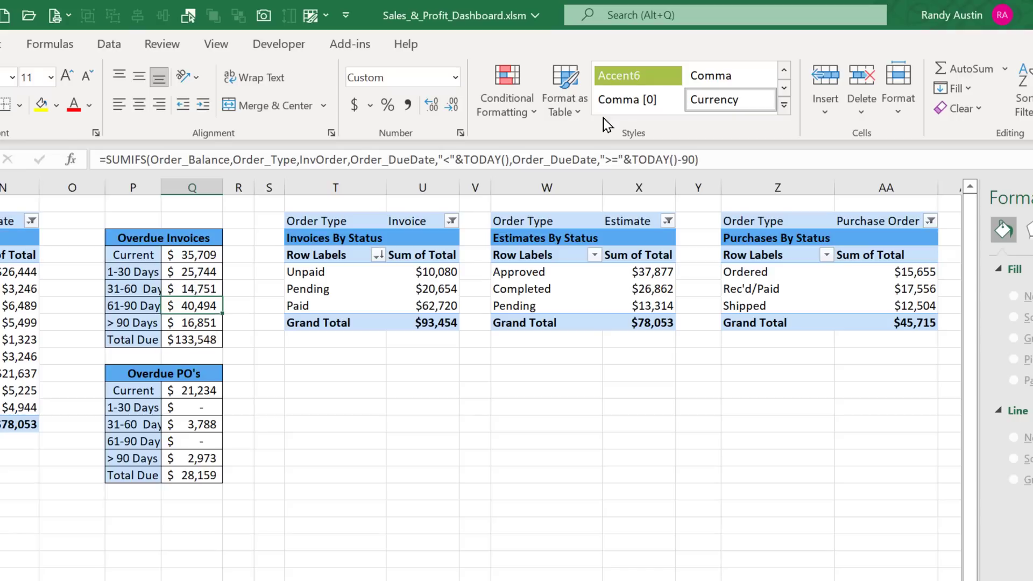
pyautogui.click(512, 159)
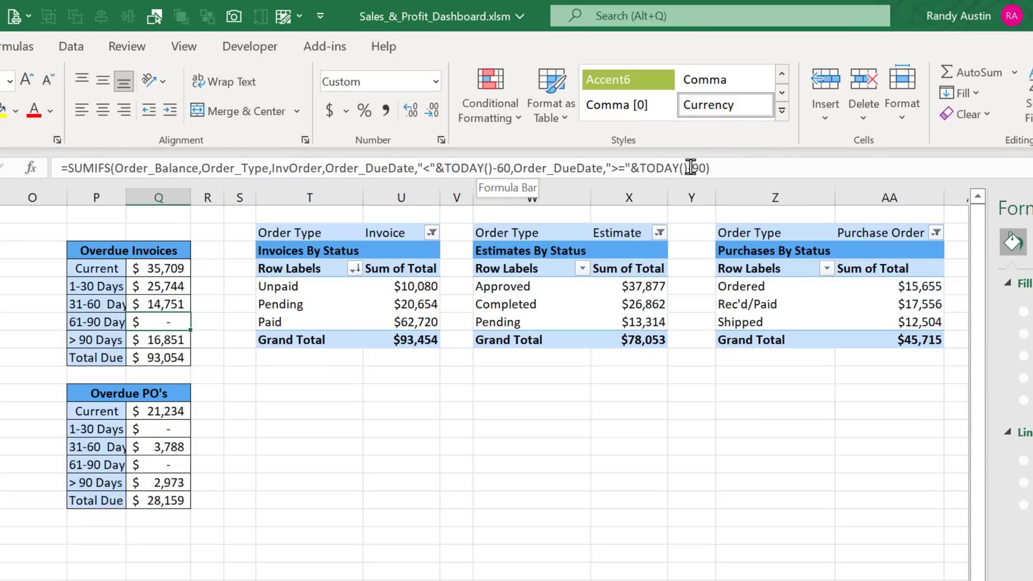
# Check the due date criterion in the overdue invoices' > 90 Days formula and the SUM range behind Total Due
pyautogui.press('Down')
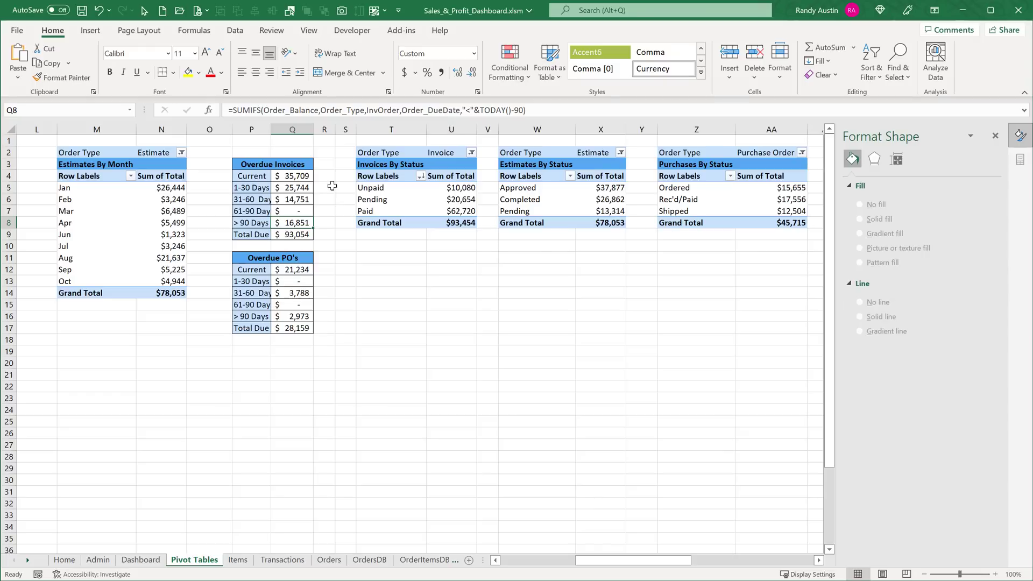
pyautogui.click(302, 233)
pyautogui.doubleClick(301, 239)
pyautogui.click(300, 235)
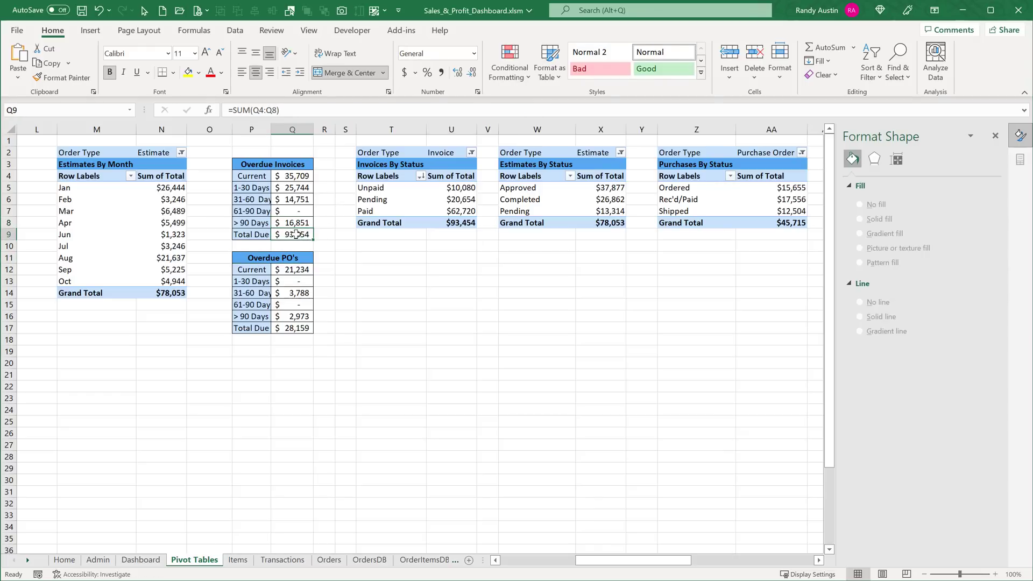
pyautogui.doubleClick(296, 235)
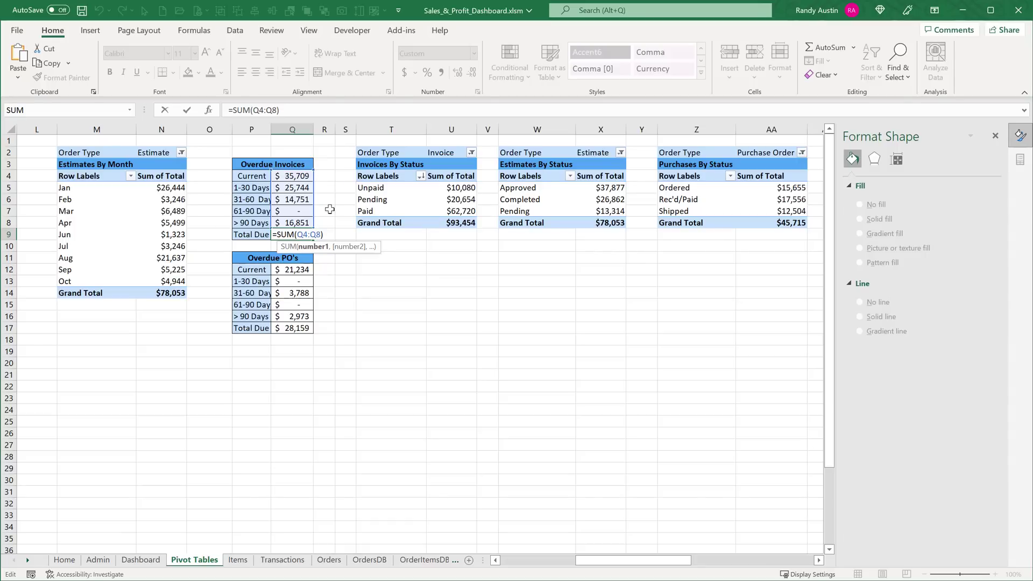
pyautogui.press('Return')
# View the Outstanding Invoices totals on the Dashboard sheet and examine the PurchOrder criterion in the Overdue PO's Current formula
pyautogui.click(291, 282)
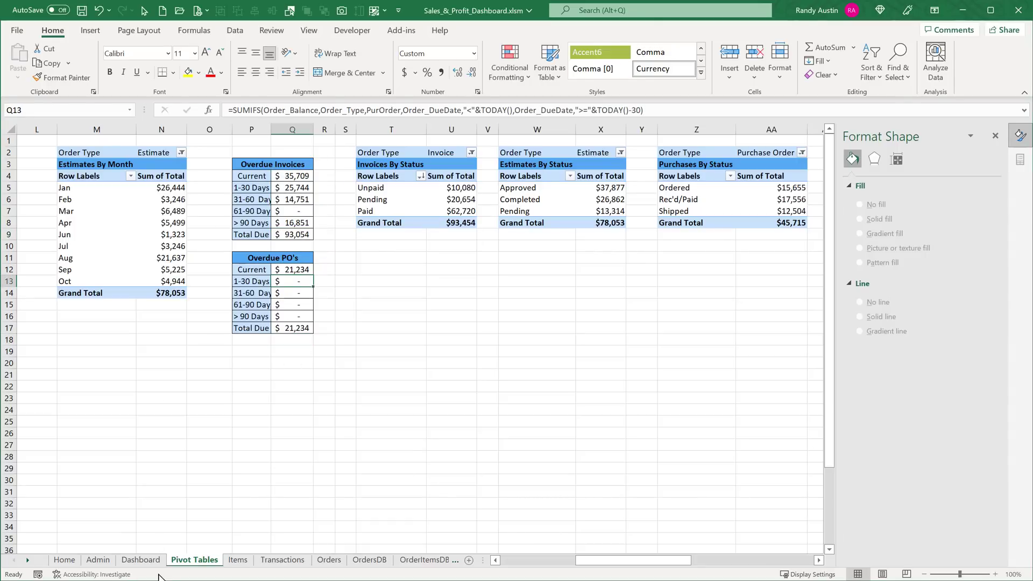
pyautogui.click(149, 561)
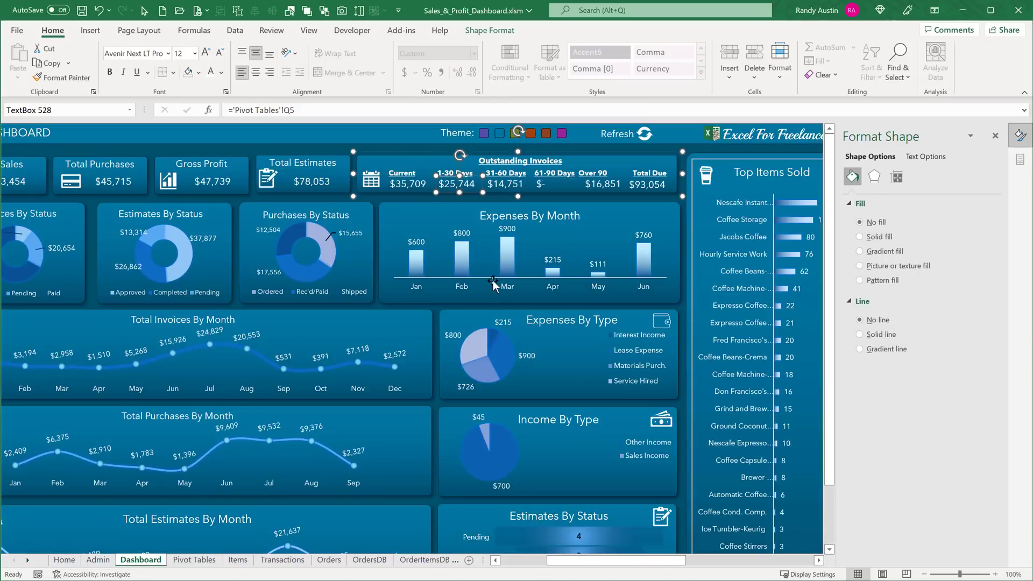
pyautogui.click(532, 218)
pyautogui.click(195, 560)
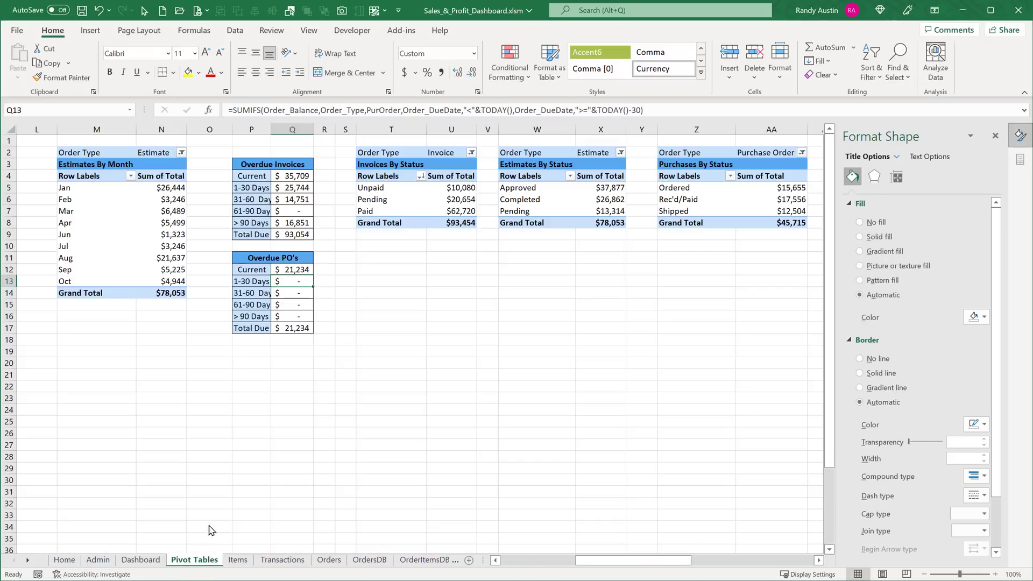
pyautogui.click(285, 270)
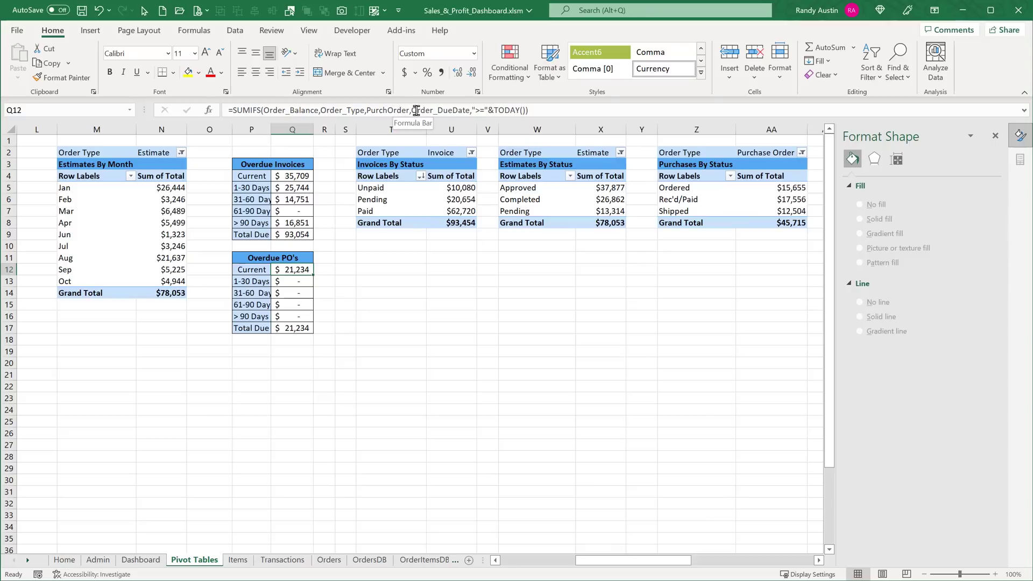
pyautogui.moveTo(410, 110); pyautogui.dragTo(369, 106)
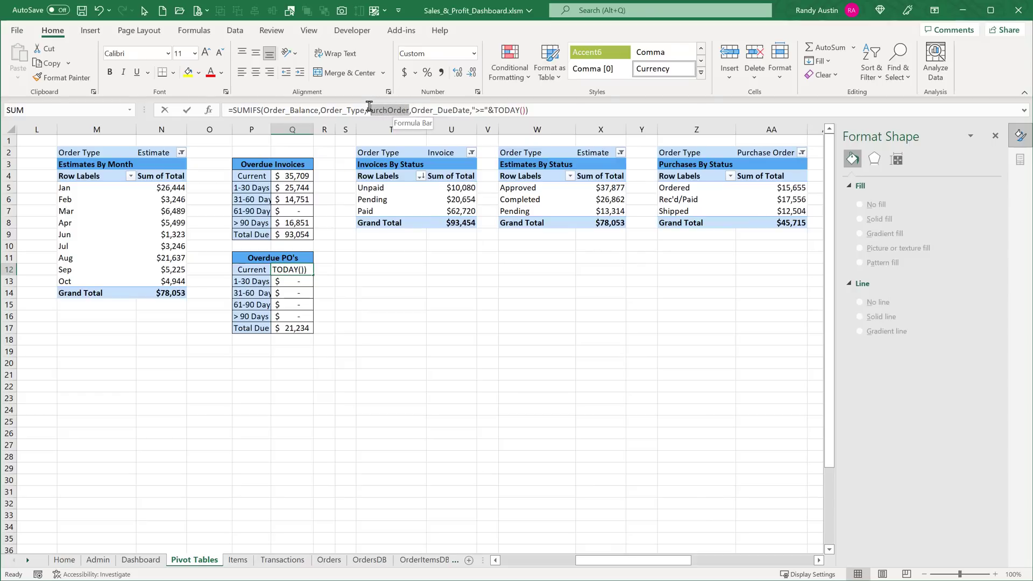
pyautogui.press('Escape')
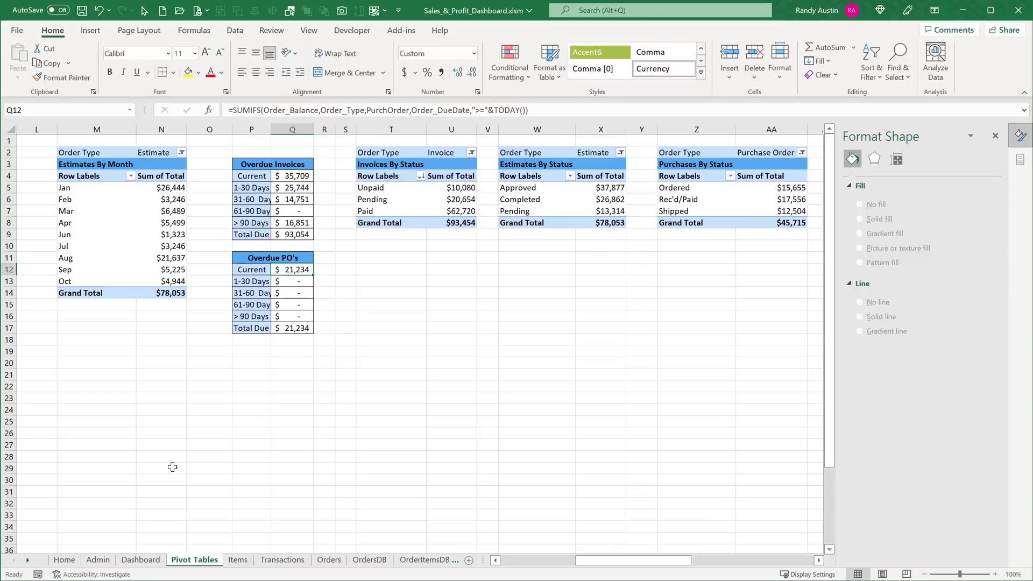
# Inspect the PurchOrder named cell in the Naming & Vocabulary table on the Admin sheet
pyautogui.click(98, 560)
pyautogui.click(126, 246)
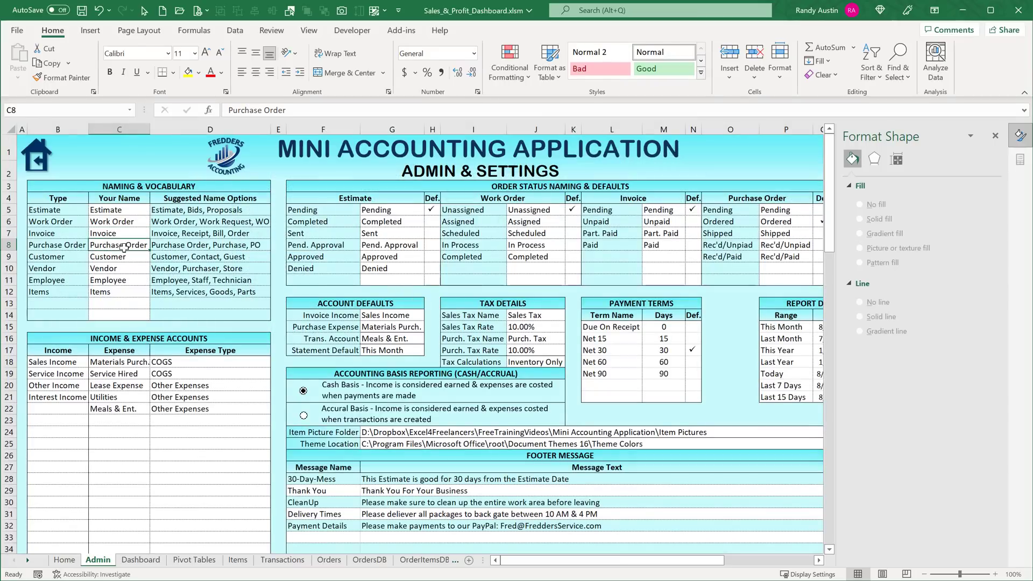
pyautogui.click(61, 108)
pyautogui.press('Escape')
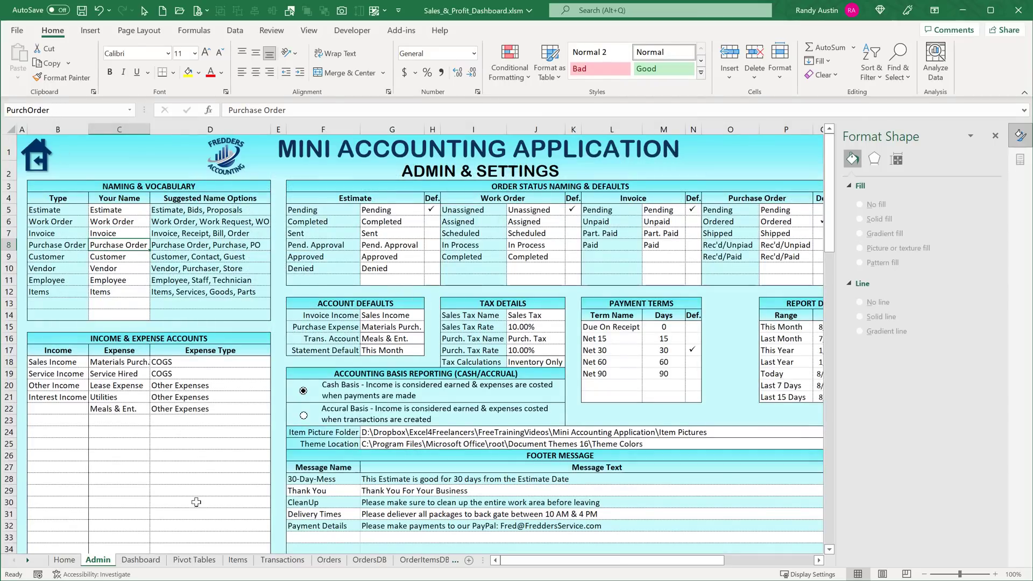
# Look up Purchase Order rows in the OrdersDB order list and review the Overdue PO's table on the Pivot Tables sheet
pyautogui.click(361, 562)
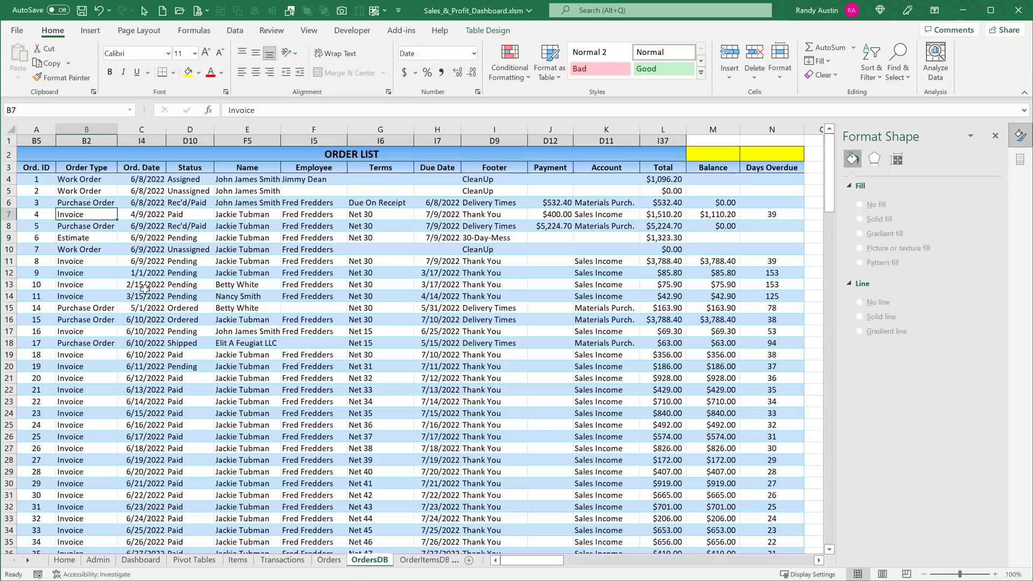
pyautogui.click(106, 246)
pyautogui.click(102, 302)
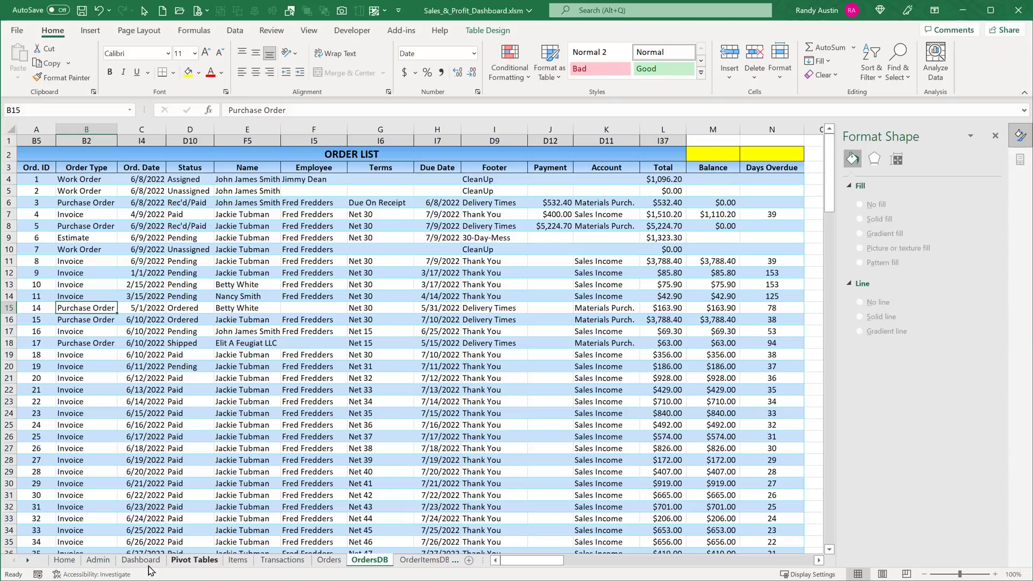
pyautogui.click(193, 560)
pyautogui.moveTo(239, 273); pyautogui.dragTo(296, 328)
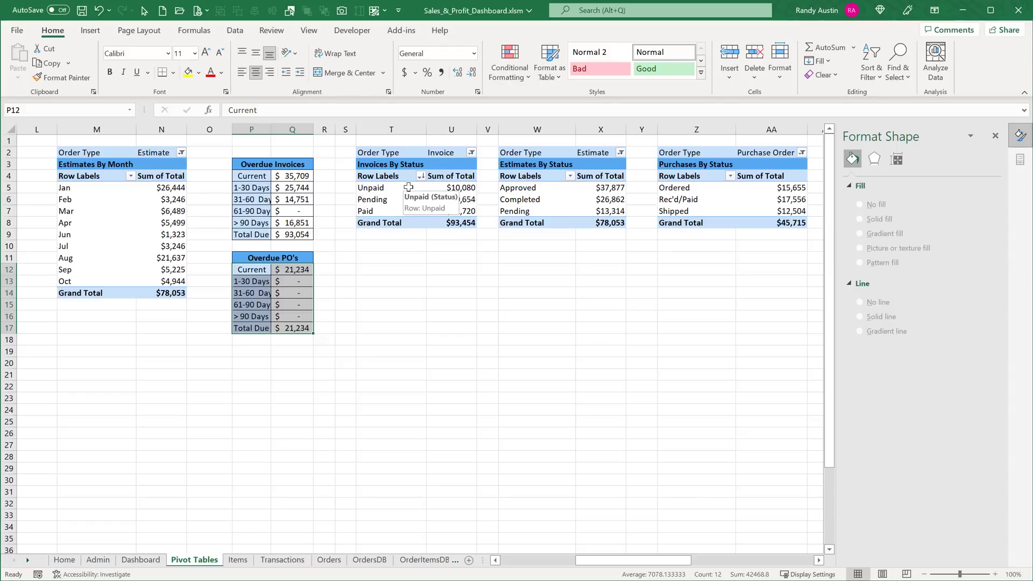
# Compare the Dashboard's Invoices By Status chart with the field layout and status rows of its source pivot table
pyautogui.click(154, 561)
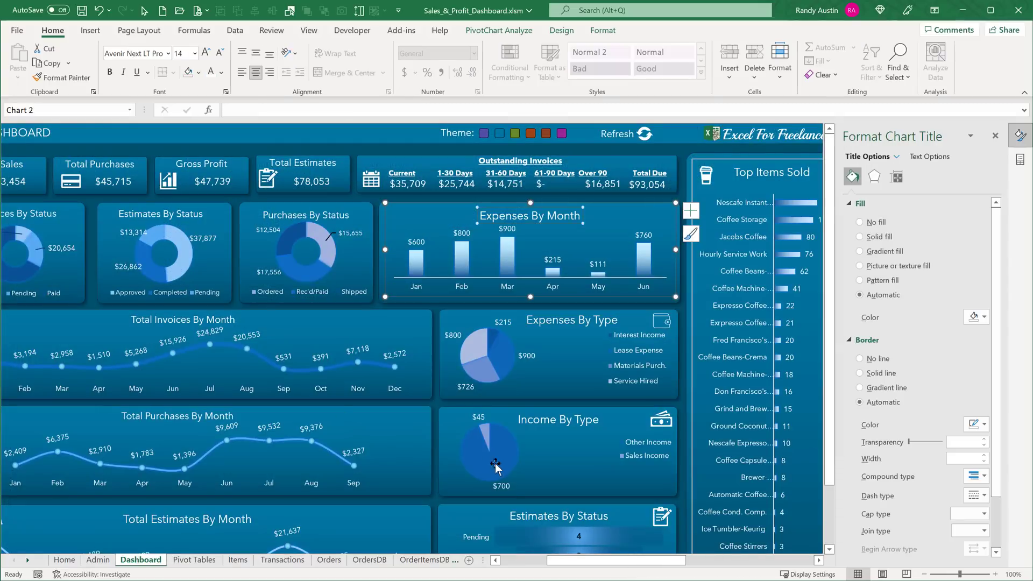
pyautogui.moveTo(557, 561); pyautogui.dragTo(534, 564)
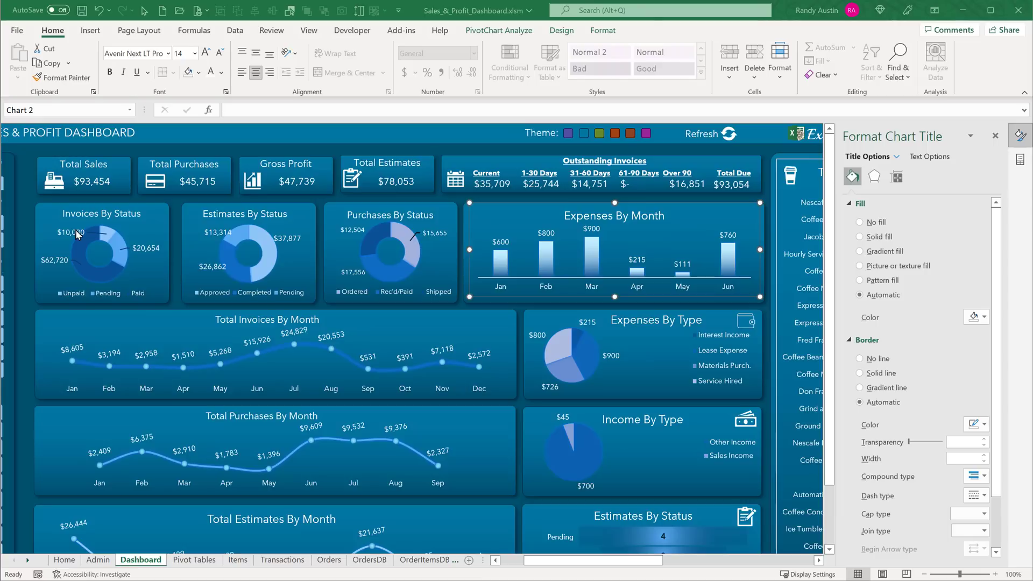
pyautogui.click(181, 560)
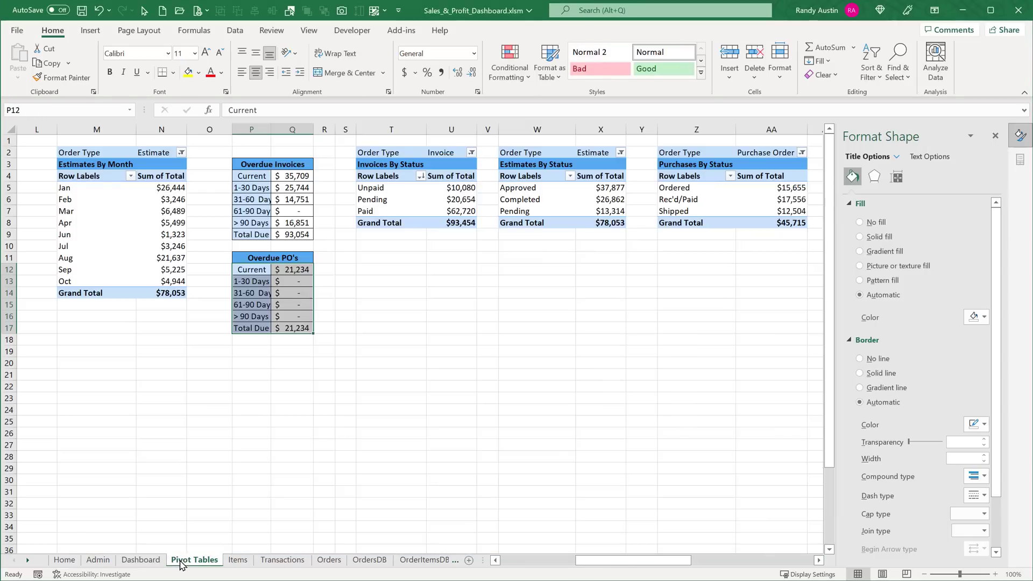
pyautogui.click(392, 201)
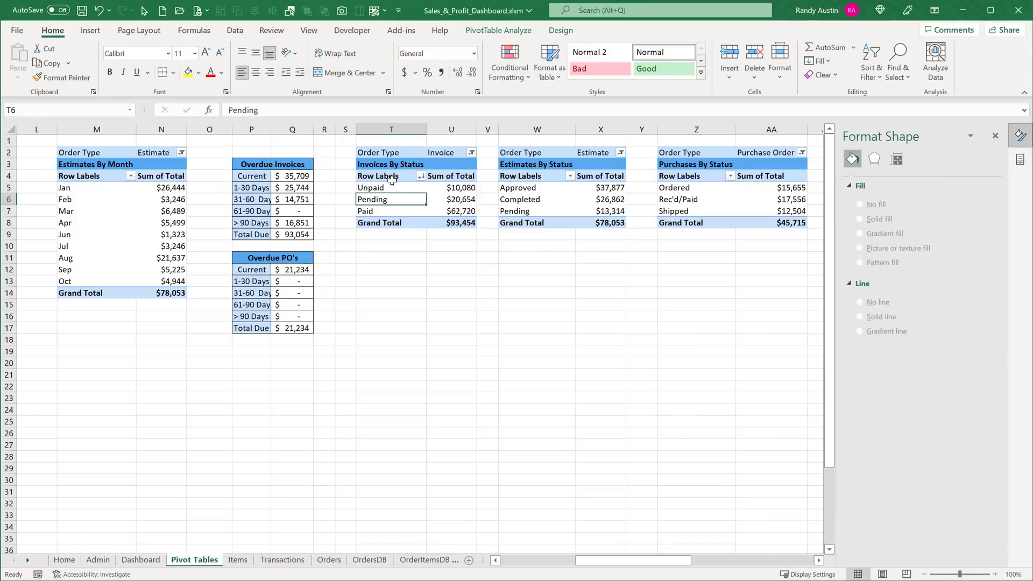
pyautogui.click(1020, 159)
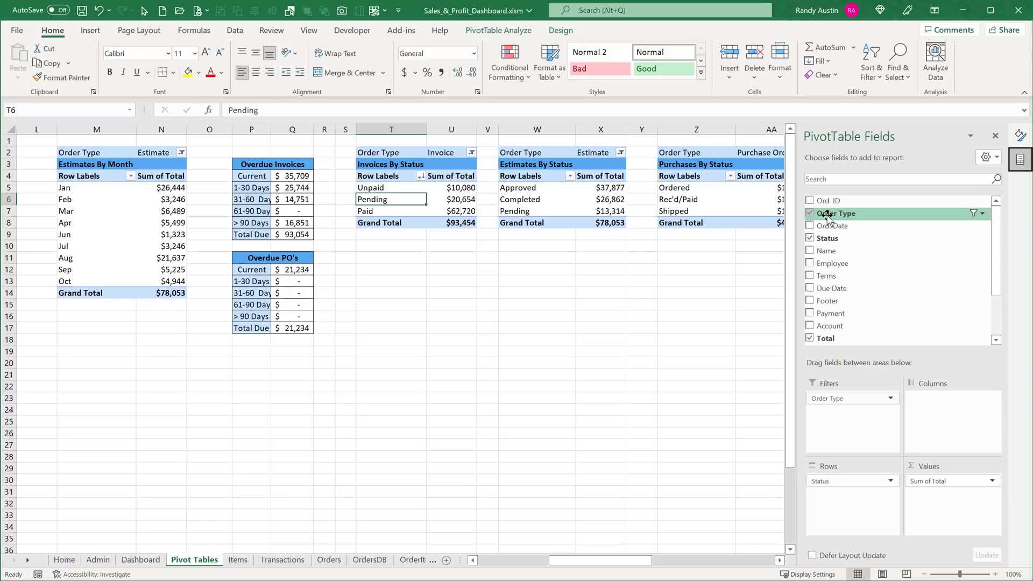
pyautogui.moveTo(828, 217)
pyautogui.mouseDown()
pyautogui.moveTo(825, 401)
pyautogui.moveTo(808, 237)
pyautogui.moveTo(814, 207)
pyautogui.moveTo(834, 228)
pyautogui.moveTo(820, 474)
pyautogui.moveTo(849, 363)
pyautogui.moveTo(837, 491)
pyautogui.moveTo(850, 266)
pyautogui.moveTo(840, 226)
pyautogui.mouseUp()
pyautogui.click(396, 186)
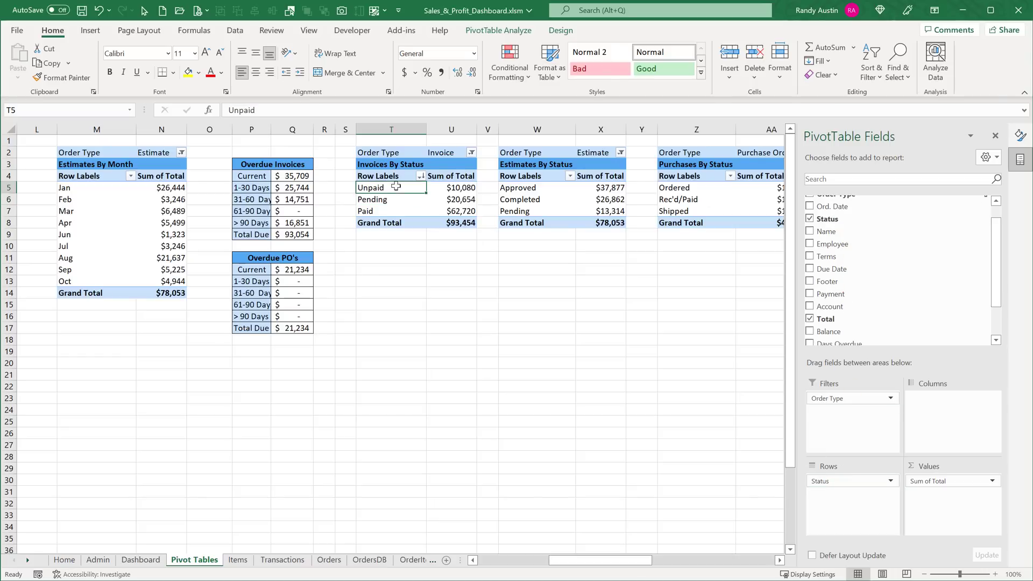
pyautogui.click(397, 199)
pyautogui.click(399, 211)
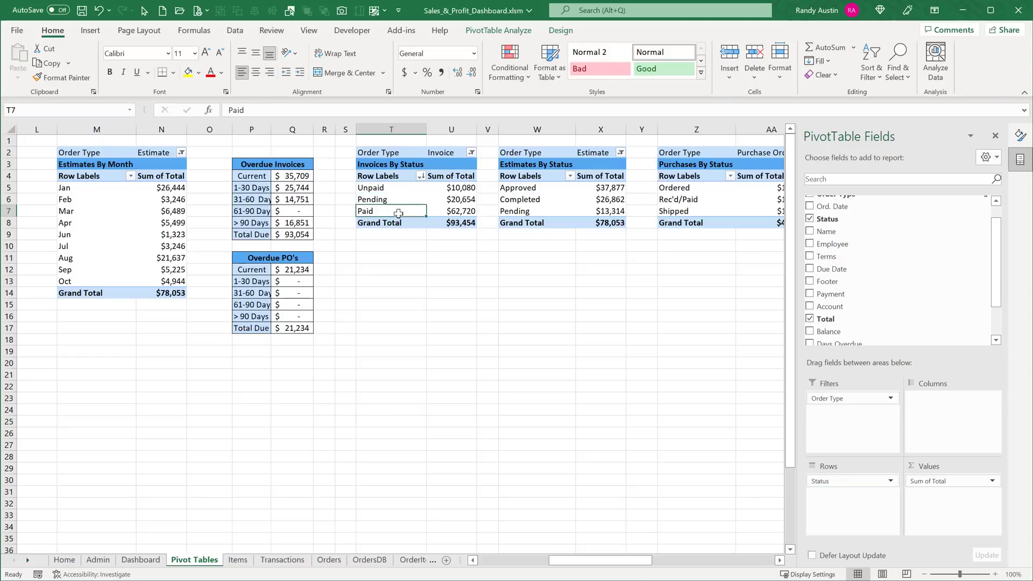
# Sort the status row labels of the Invoices By Status pivot table from A to Z
pyautogui.click(421, 177)
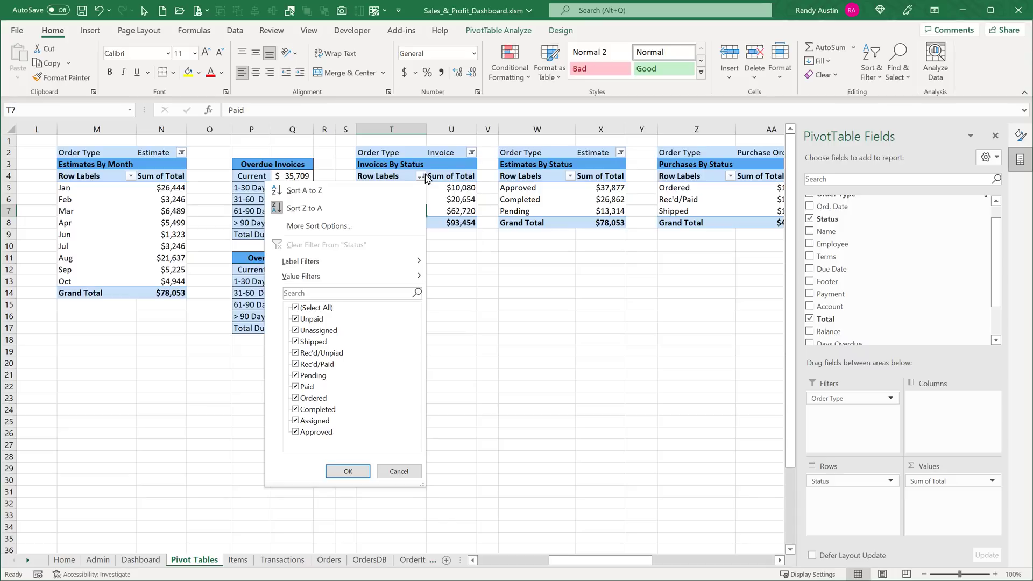
pyautogui.click(295, 421)
pyautogui.click(295, 410)
pyautogui.click(296, 320)
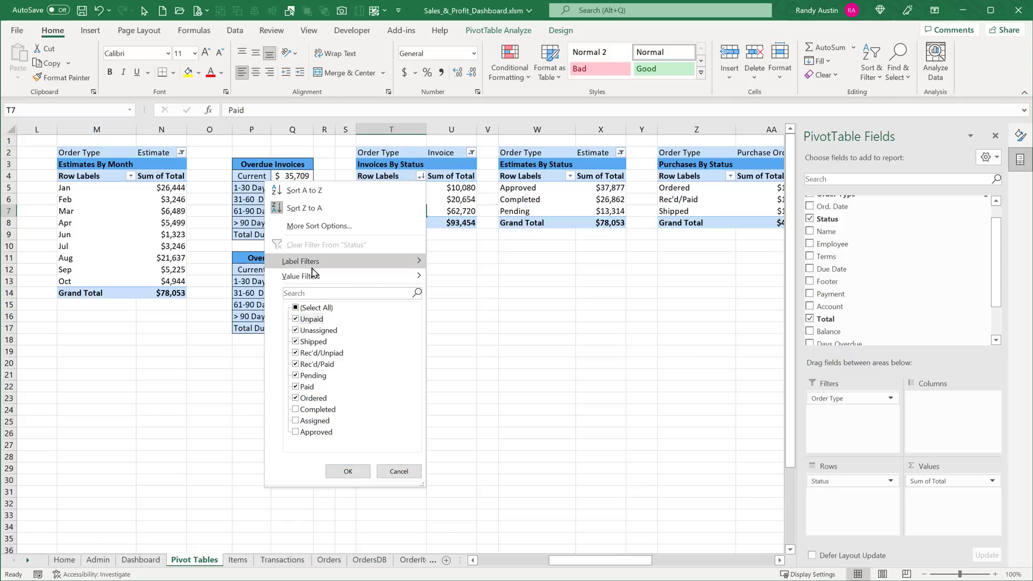
pyautogui.click(302, 189)
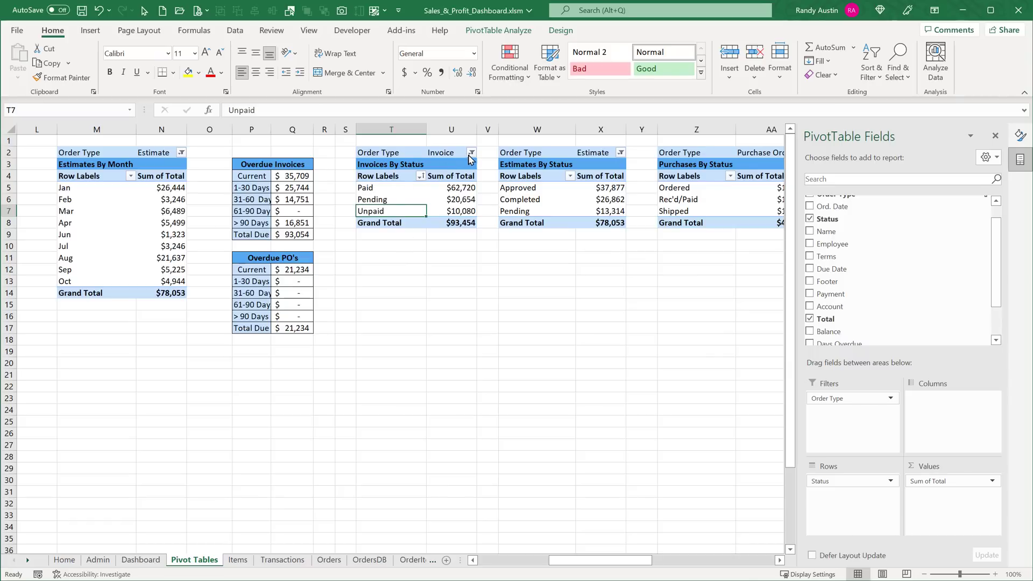
# Examine the Order Type filters of the Invoices, Estimates and Purchases By Status pivot tables
pyautogui.click(472, 153)
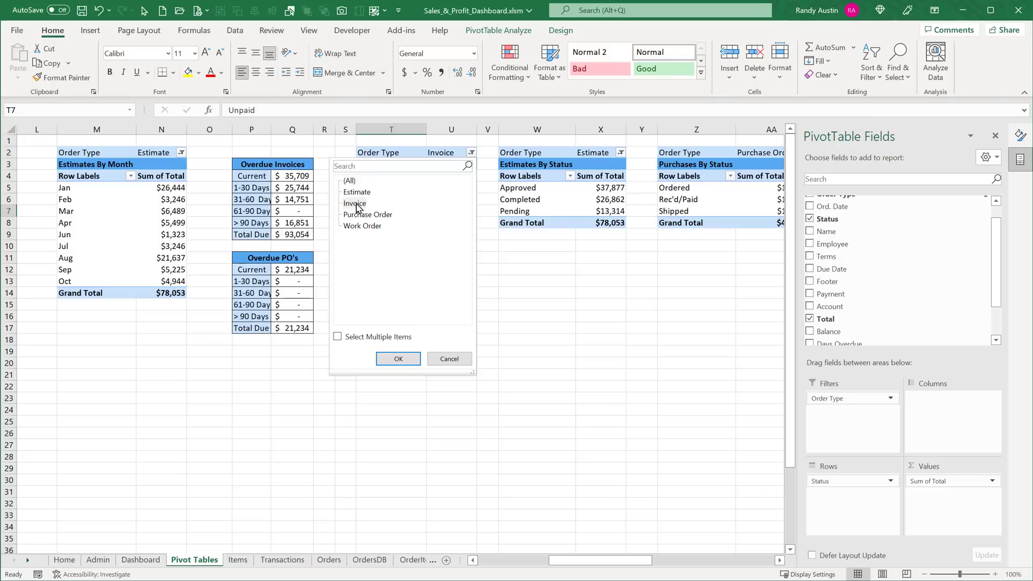
pyautogui.click(443, 361)
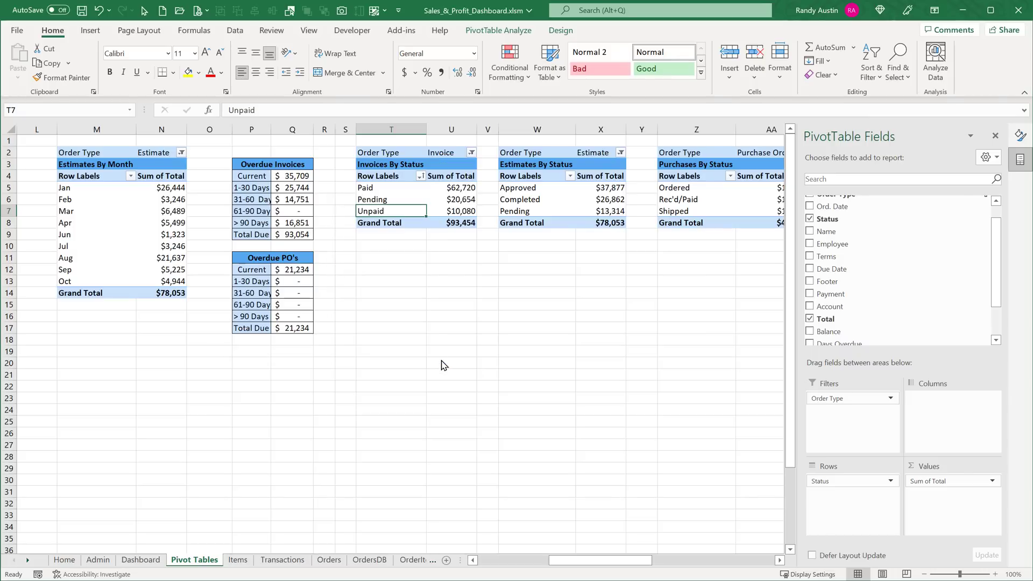
pyautogui.click(461, 295)
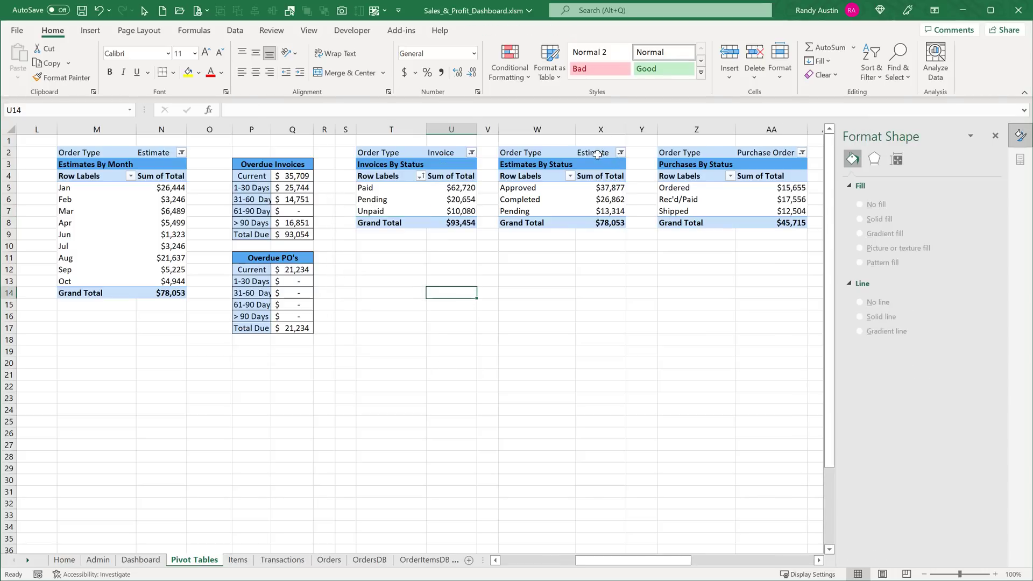
pyautogui.click(597, 155)
pyautogui.click(621, 152)
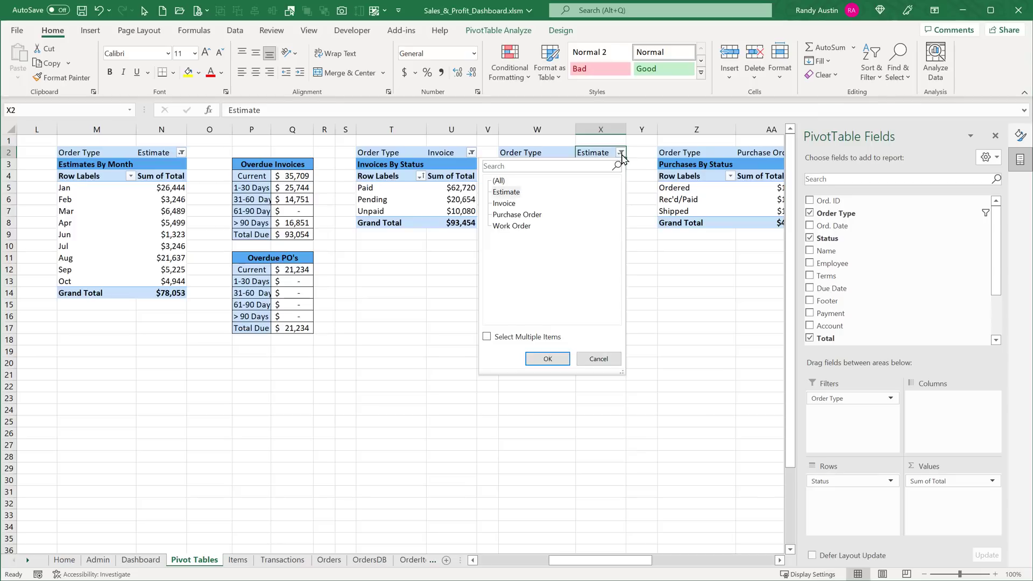
pyautogui.click(621, 154)
pyautogui.moveTo(642, 560); pyautogui.dragTo(656, 561)
pyautogui.click(684, 155)
pyautogui.click(683, 154)
pyautogui.click(549, 202)
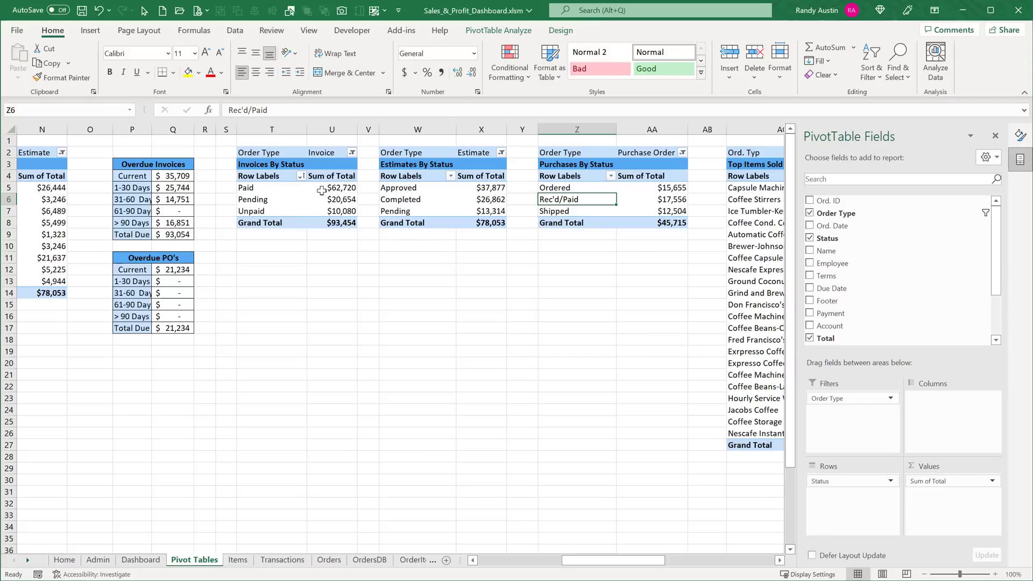
# Review the status labels and Sum of Total amounts in the Invoices By Status pivot table
pyautogui.click(322, 190)
pyautogui.click(341, 198)
pyautogui.click(341, 211)
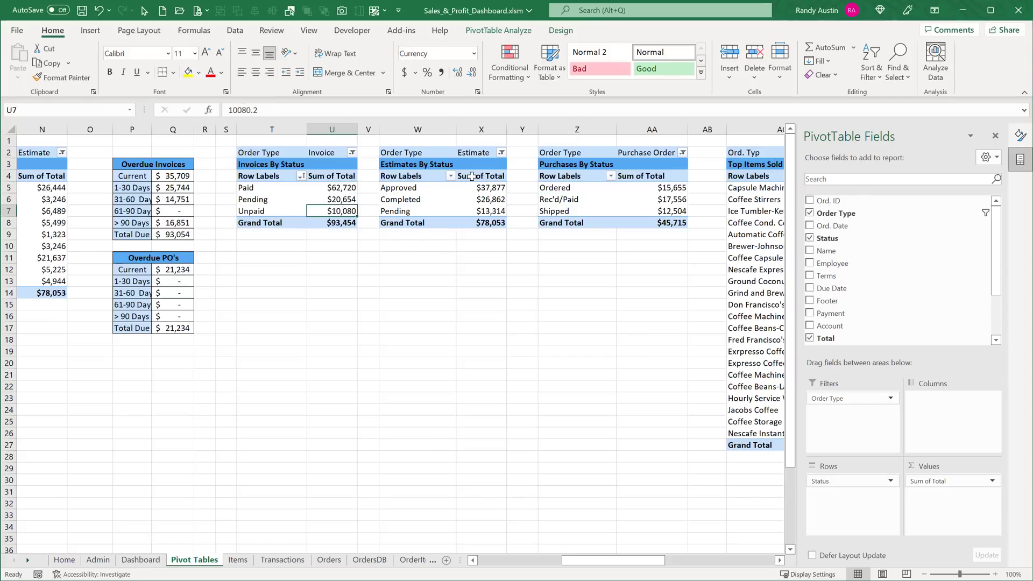
pyautogui.click(471, 177)
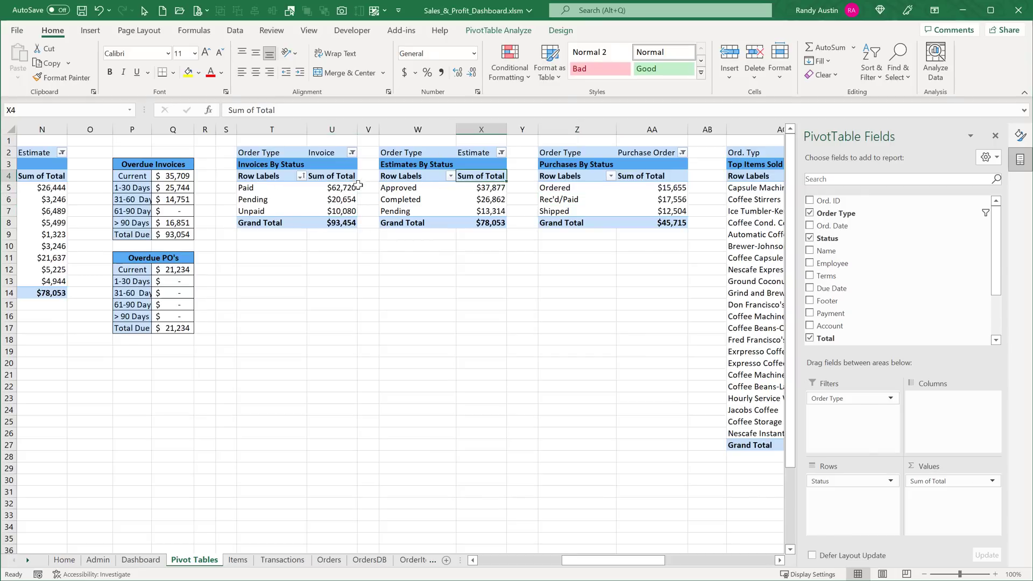
pyautogui.click(323, 200)
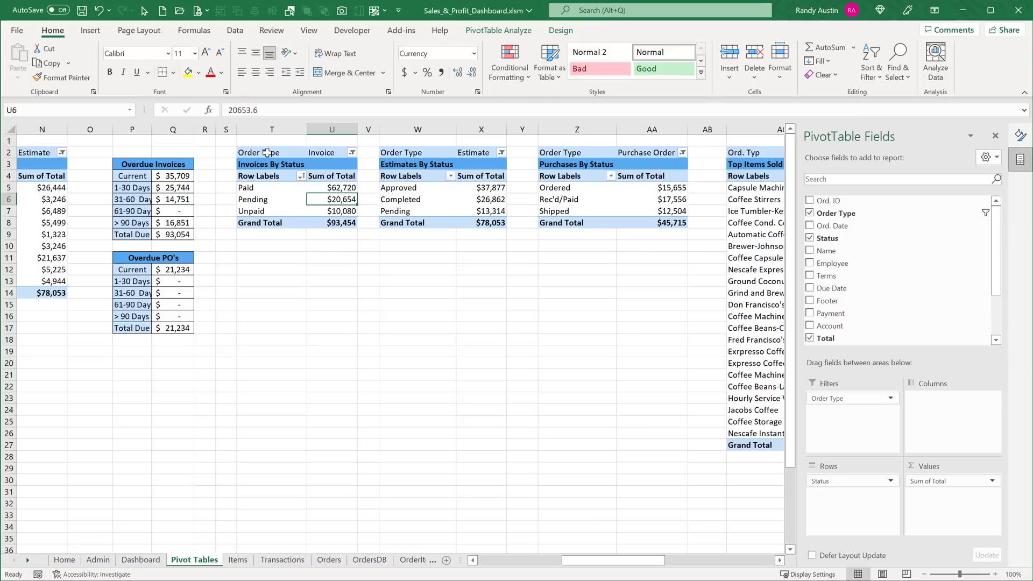
pyautogui.click(269, 189)
pyautogui.moveTo(274, 201); pyautogui.dragTo(277, 215)
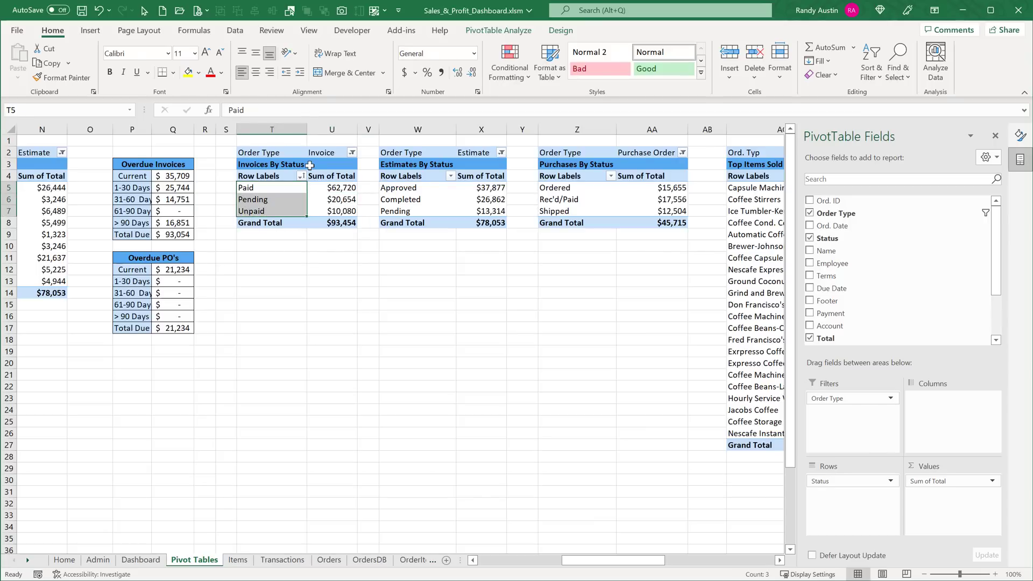
# Insert a doughnut chart from the Invoices By Status pivot table and place it just below the table
pyautogui.click(325, 188)
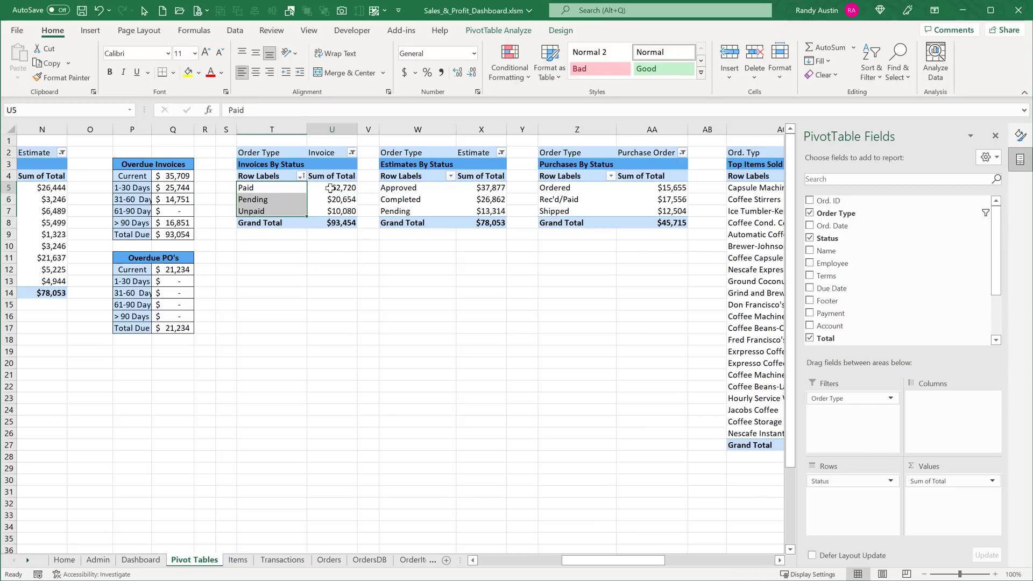
pyautogui.click(95, 34)
pyautogui.click(432, 75)
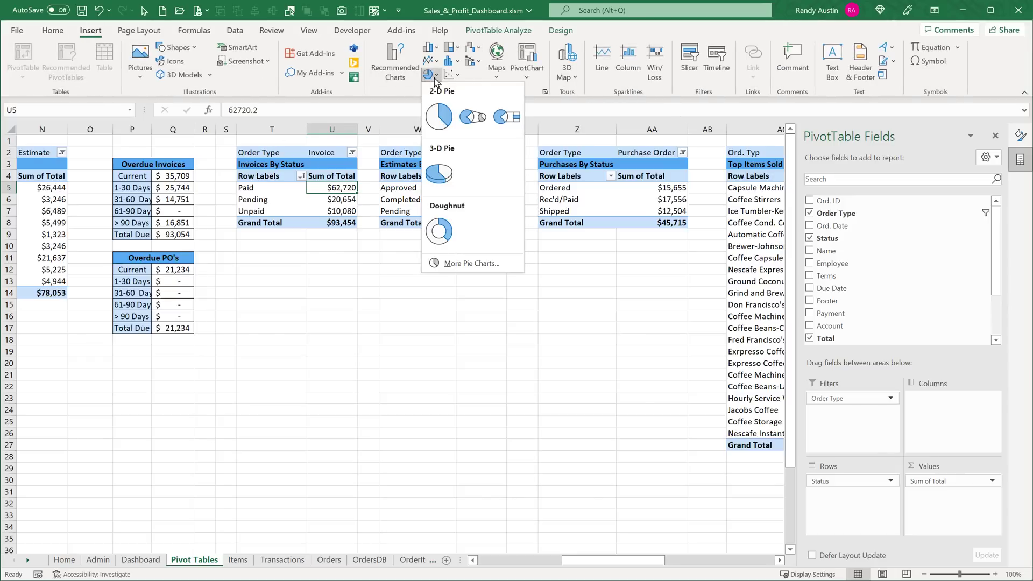
pyautogui.click(439, 231)
pyautogui.moveTo(391, 264); pyautogui.dragTo(361, 277)
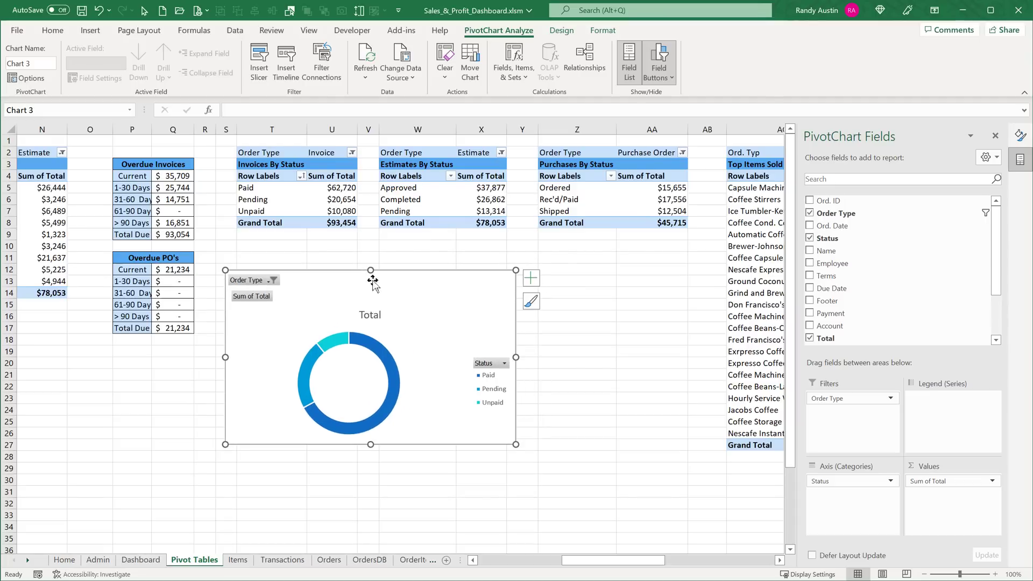
# Examine the chart elements, styles and color palettes available for the new doughnut chart
pyautogui.click(535, 282)
pyautogui.click(533, 281)
pyautogui.click(532, 313)
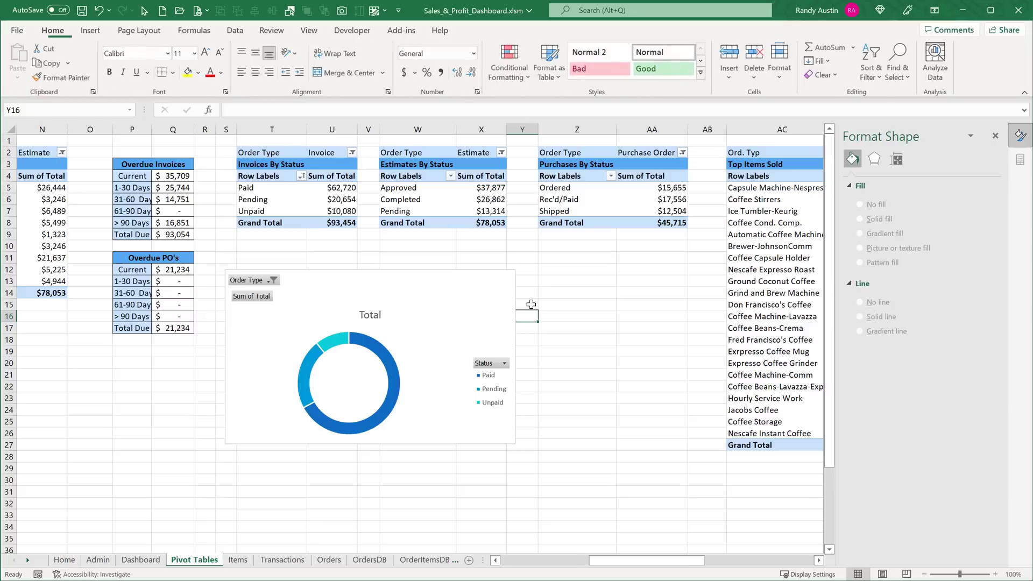
pyautogui.click(498, 296)
pyautogui.click(534, 304)
pyautogui.click(591, 303)
pyautogui.scroll(-3, 618, 401)
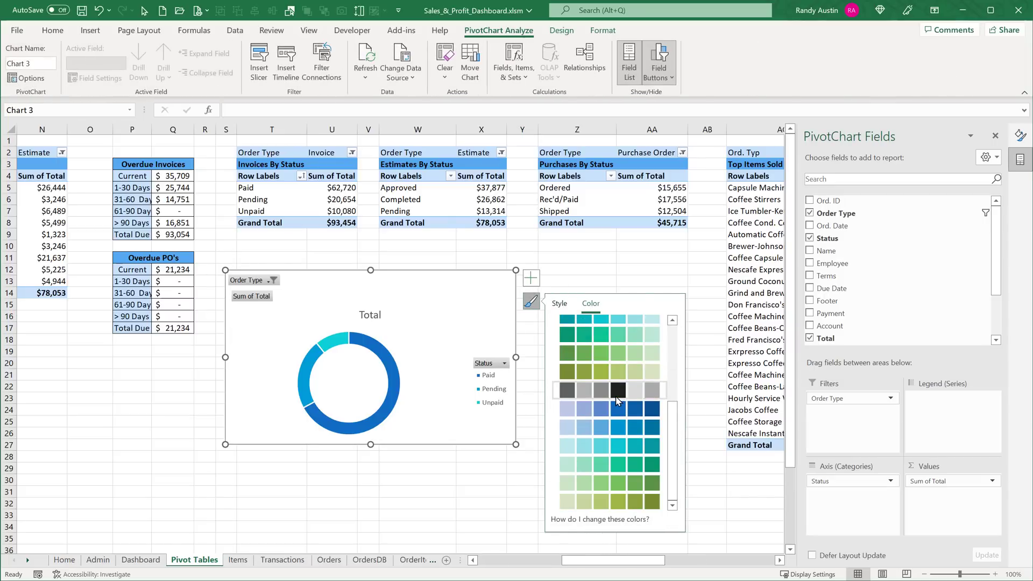
pyautogui.scroll(3, 618, 401)
pyautogui.click(264, 525)
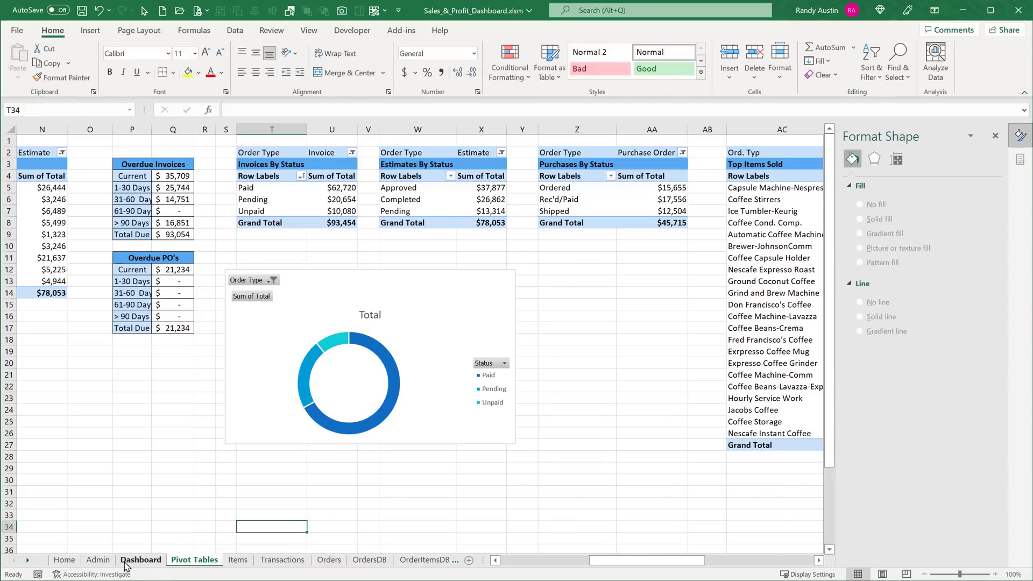
# Switch the workbook to the purple theme from the Dashboard sheet
pyautogui.click(126, 561)
pyautogui.click(568, 139)
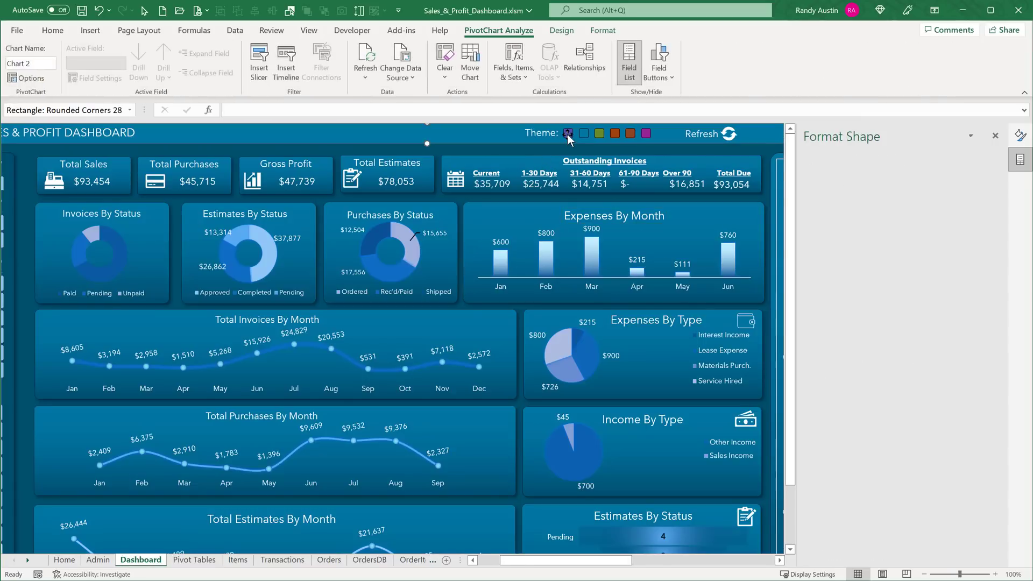
pyautogui.click(569, 138)
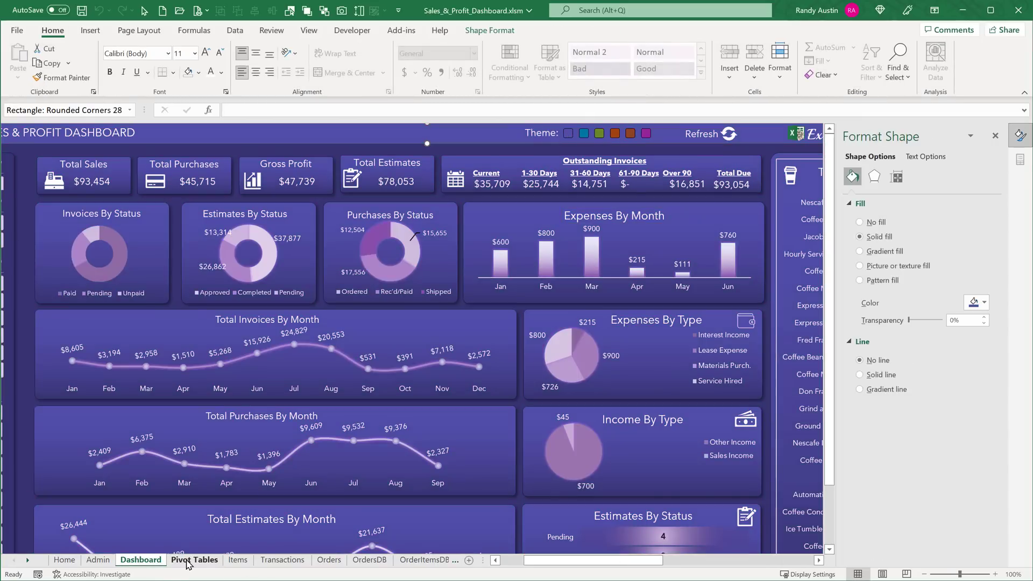
# Apply Monochromatic Palette 1 to the doughnut chart on the Pivot Tables sheet
pyautogui.click(187, 562)
pyautogui.click(480, 283)
pyautogui.click(531, 279)
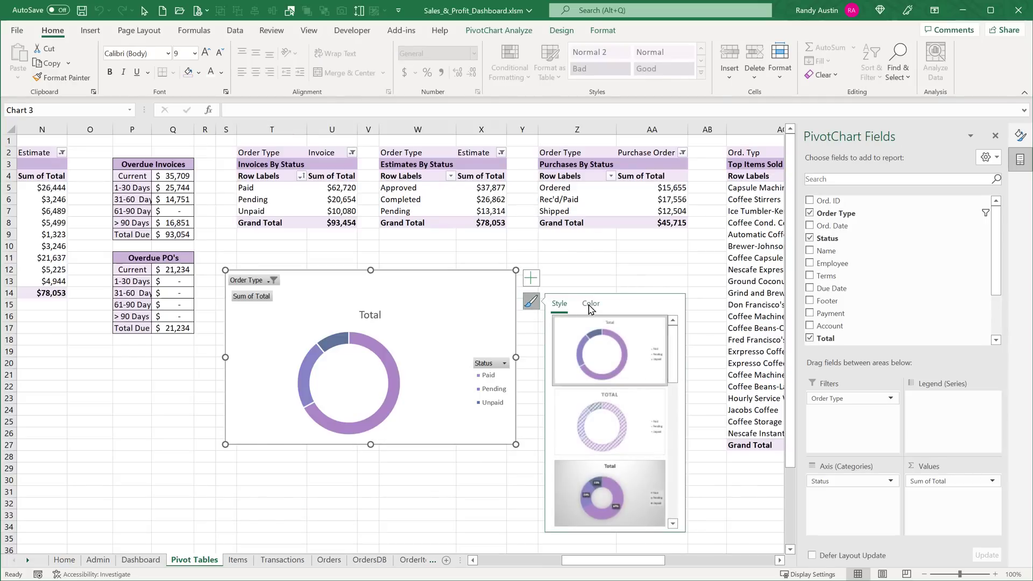
pyautogui.click(590, 304)
pyautogui.click(619, 432)
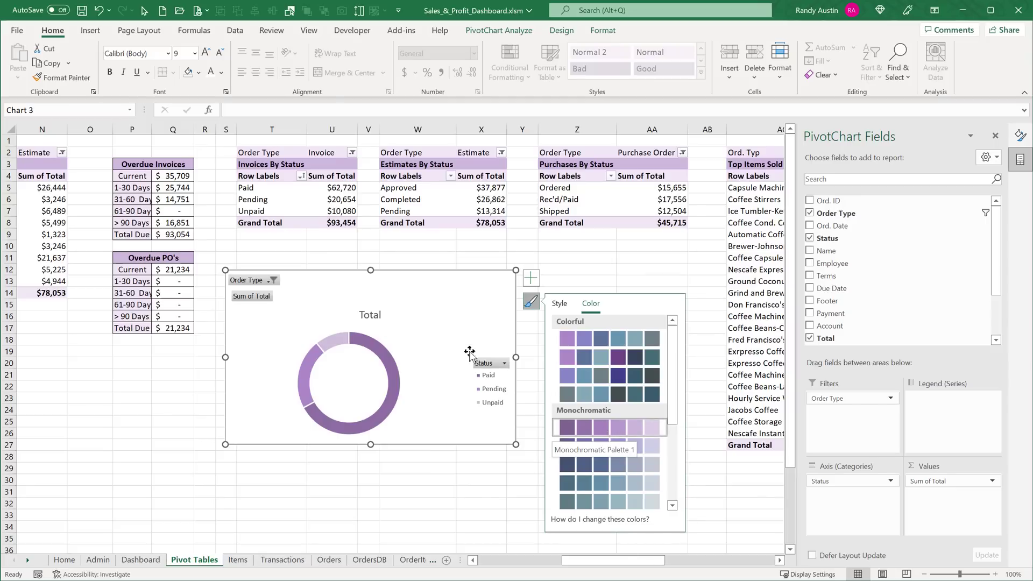
# Switch the workbook to the green theme from the Dashboard sheet
pyautogui.click(439, 257)
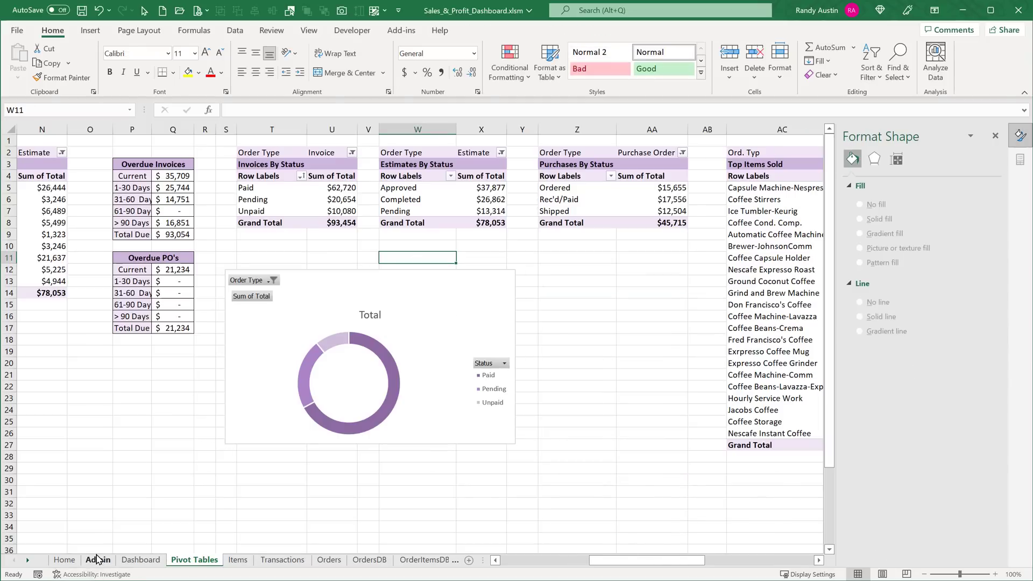
pyautogui.click(140, 559)
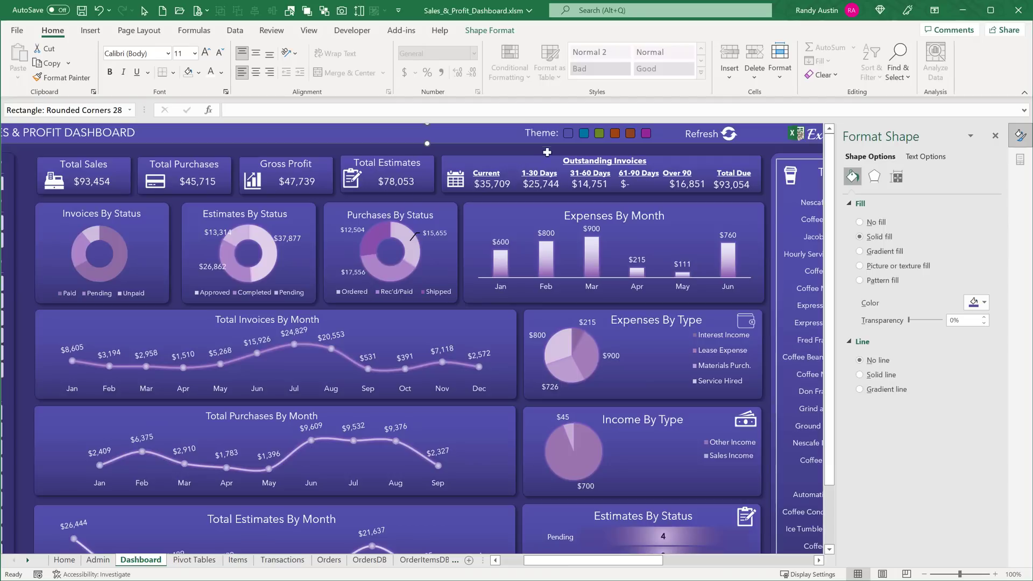
pyautogui.click(597, 135)
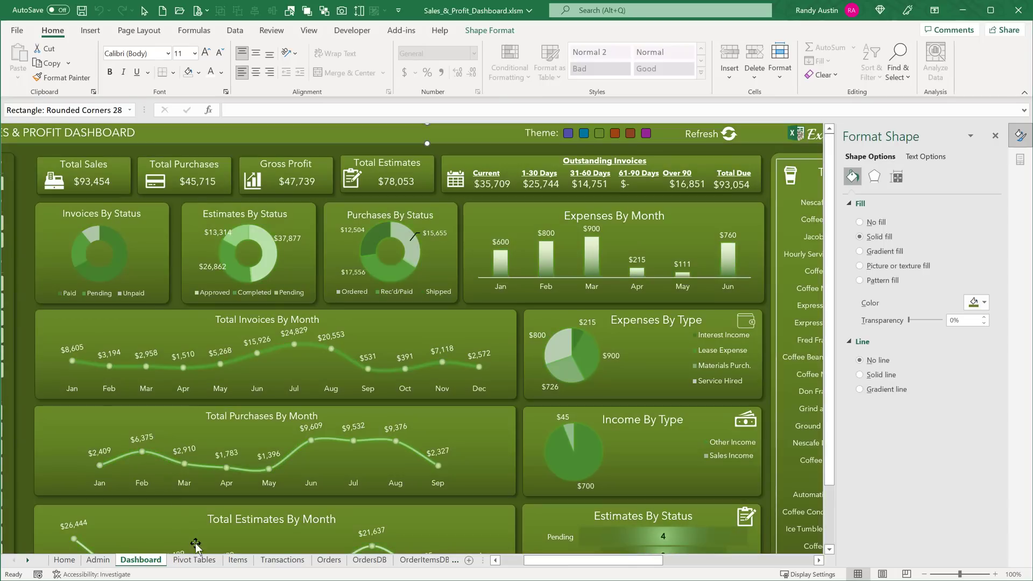
# Hide all field buttons on the invoice status doughnut chart on the Pivot Tables sheet
pyautogui.click(195, 562)
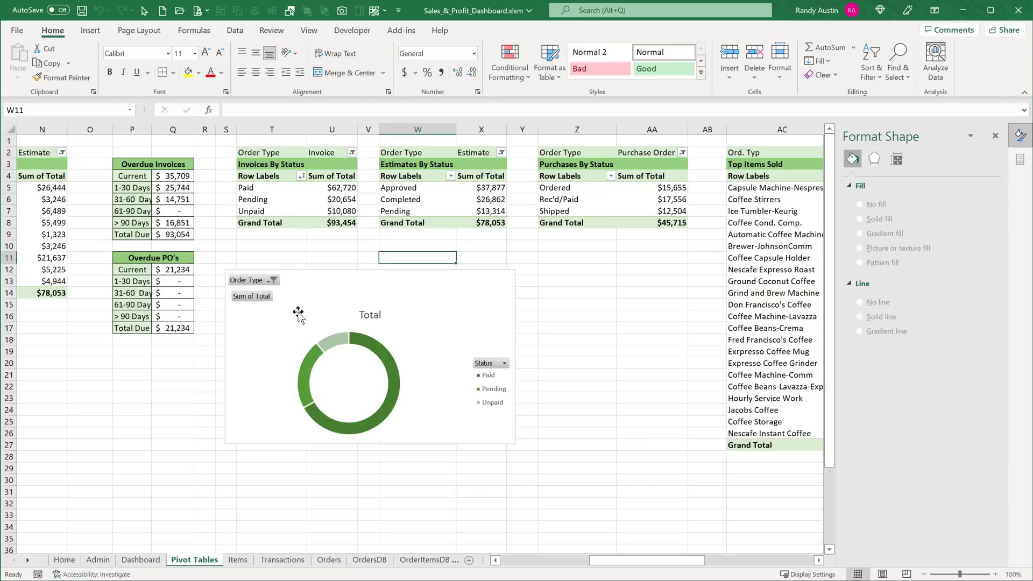
pyautogui.rightClick(237, 282)
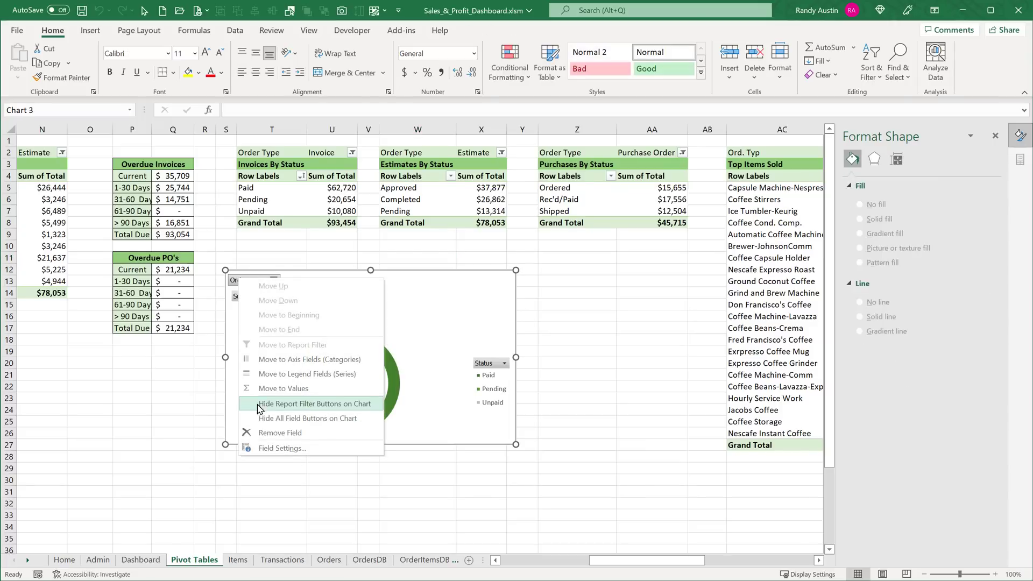
pyautogui.click(265, 420)
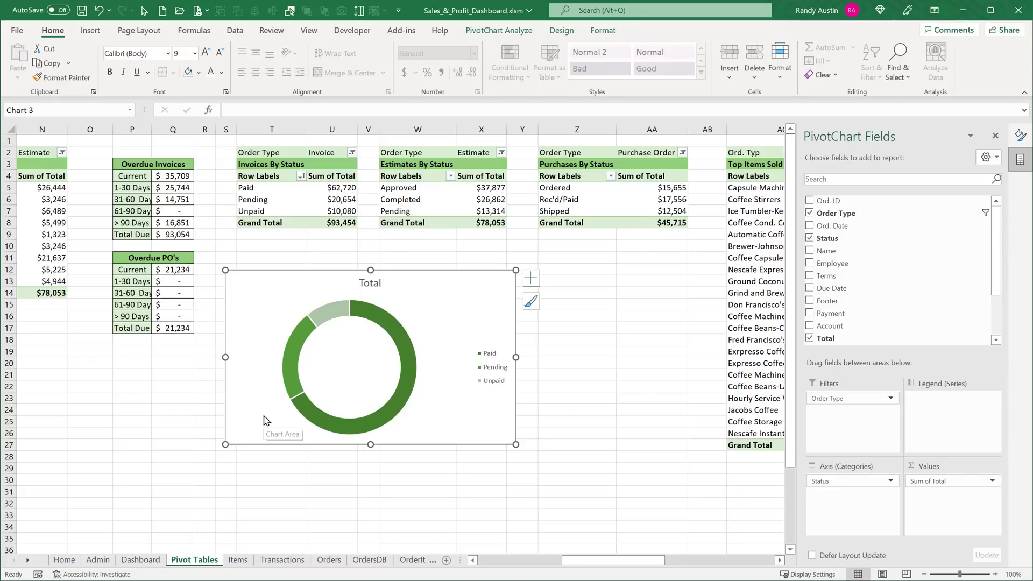
# Set the doughnut hole size of the invoice status chart's series to 41%
pyautogui.click(302, 349)
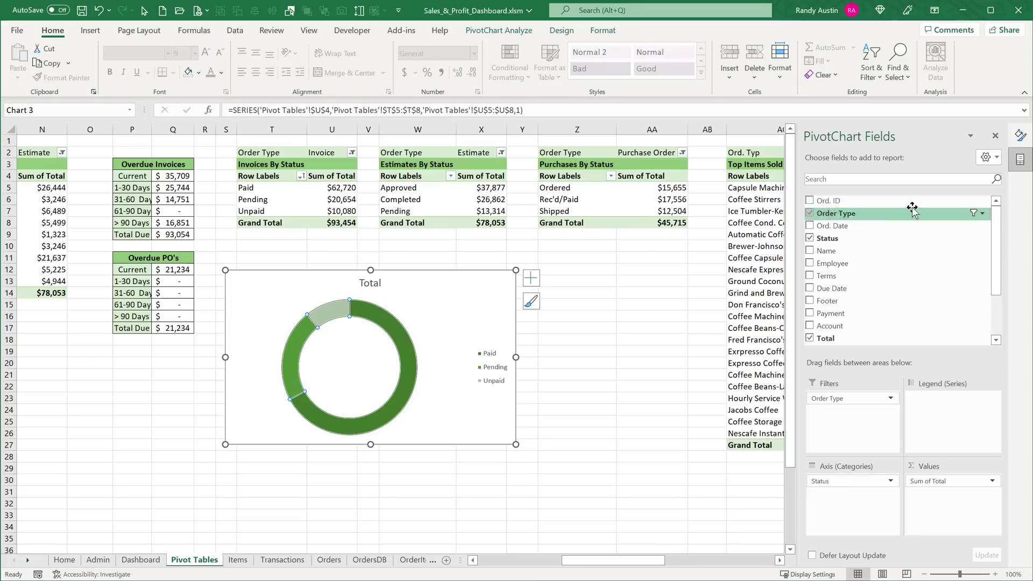
pyautogui.click(1020, 137)
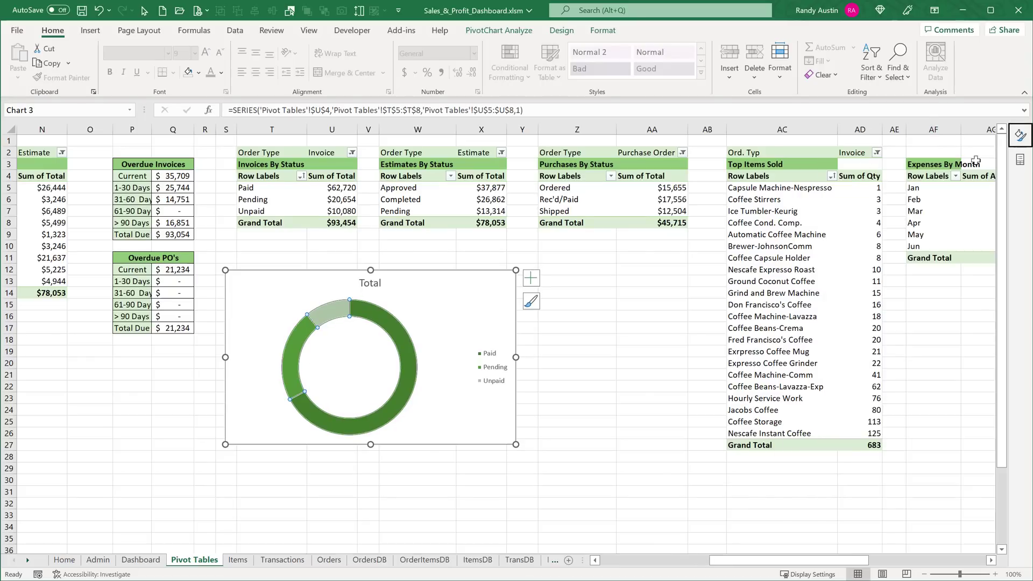
pyautogui.click(1019, 141)
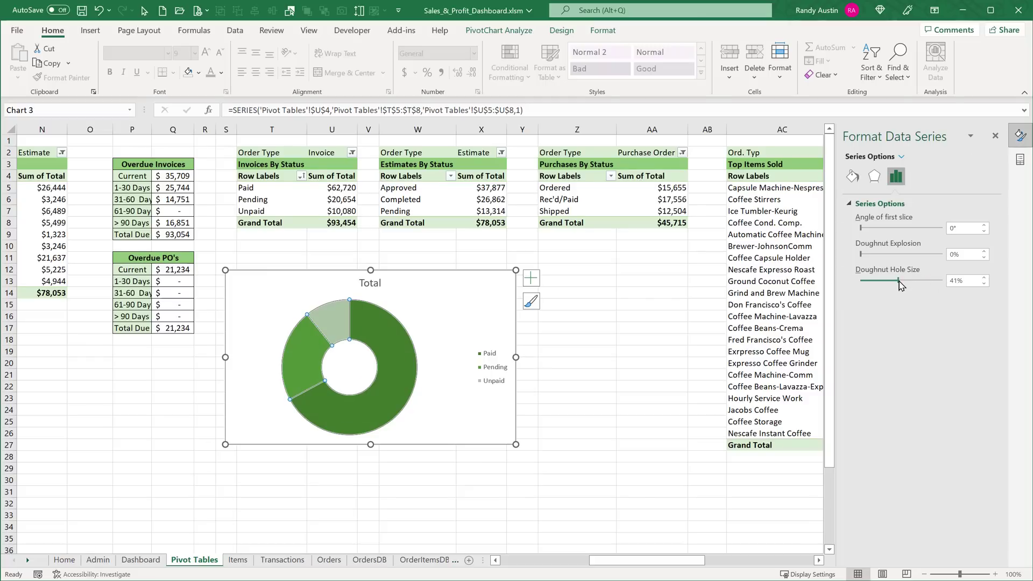
# Shrink the doughnut chart to about 4.19" wide by 2.48" high and set its legend position to Bottom
pyautogui.moveTo(515, 443); pyautogui.dragTo(469, 414)
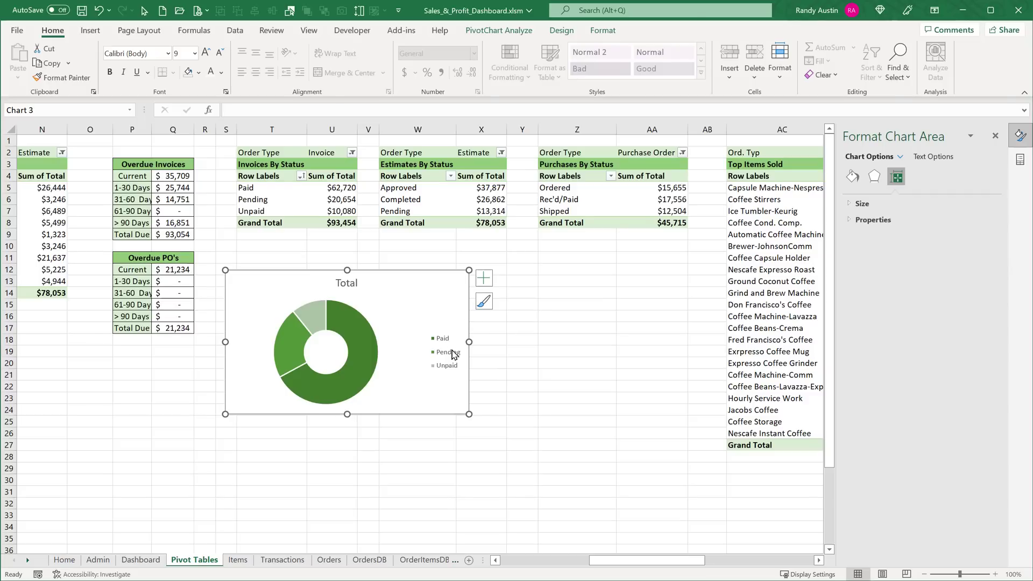
pyautogui.click(484, 280)
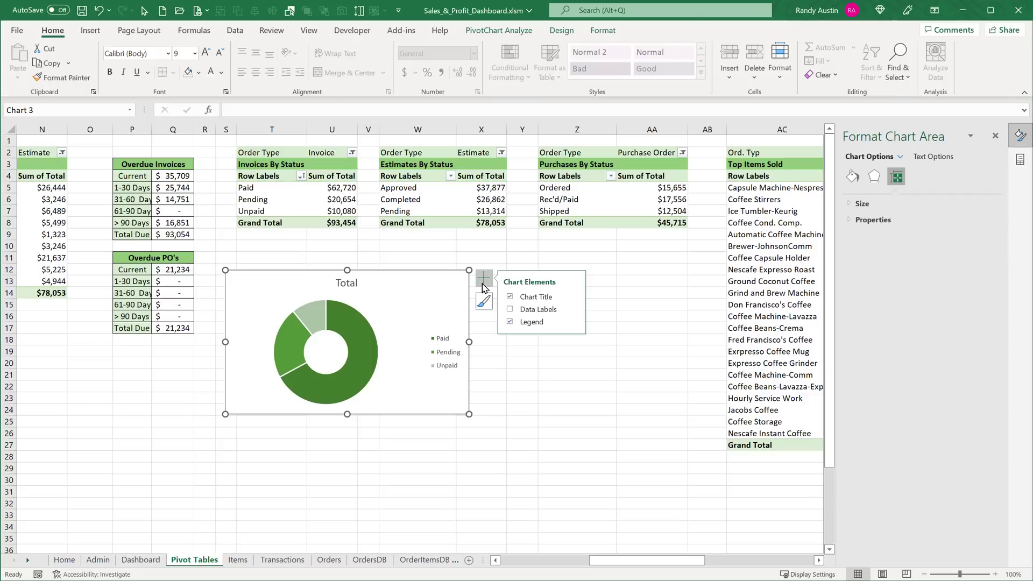
pyautogui.click(573, 325)
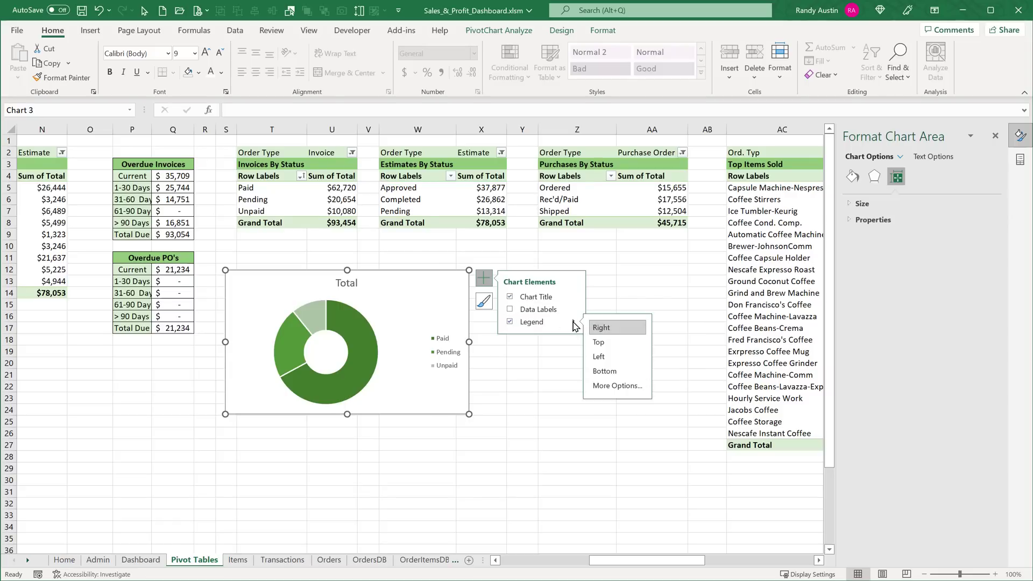
pyautogui.click(609, 373)
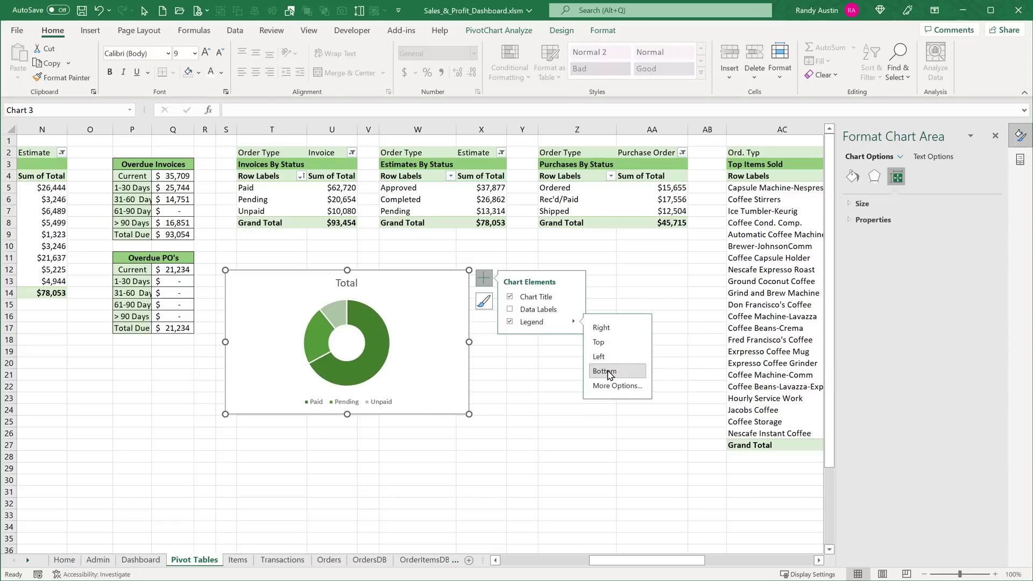
pyautogui.click(349, 285)
pyautogui.click(353, 321)
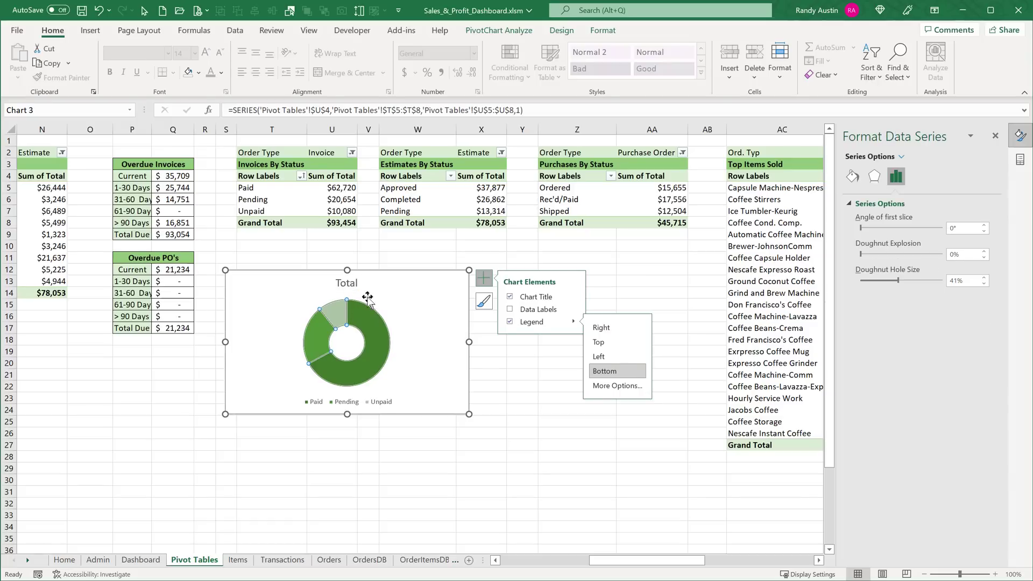
pyautogui.rightClick(379, 275)
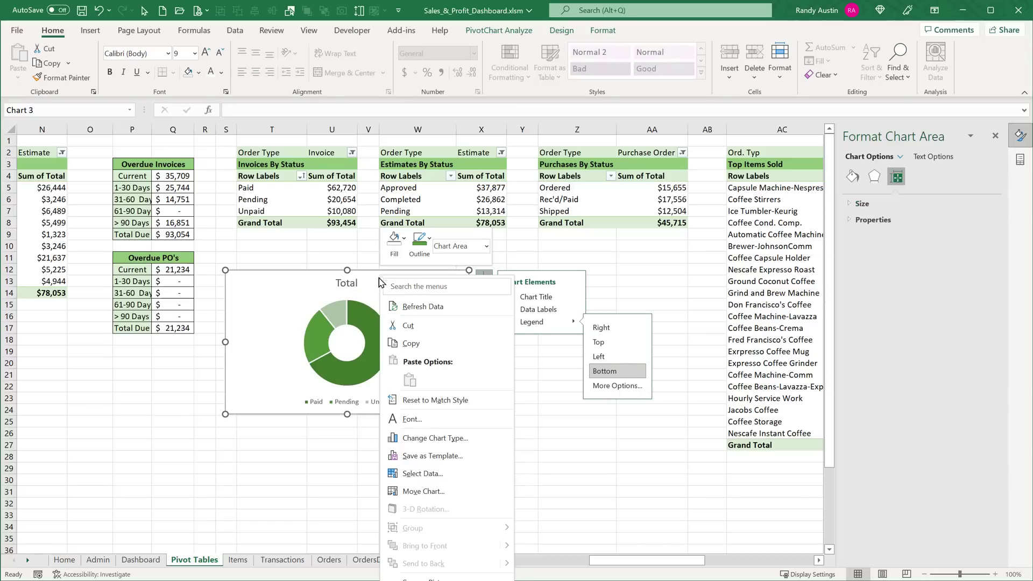
pyautogui.press('Escape')
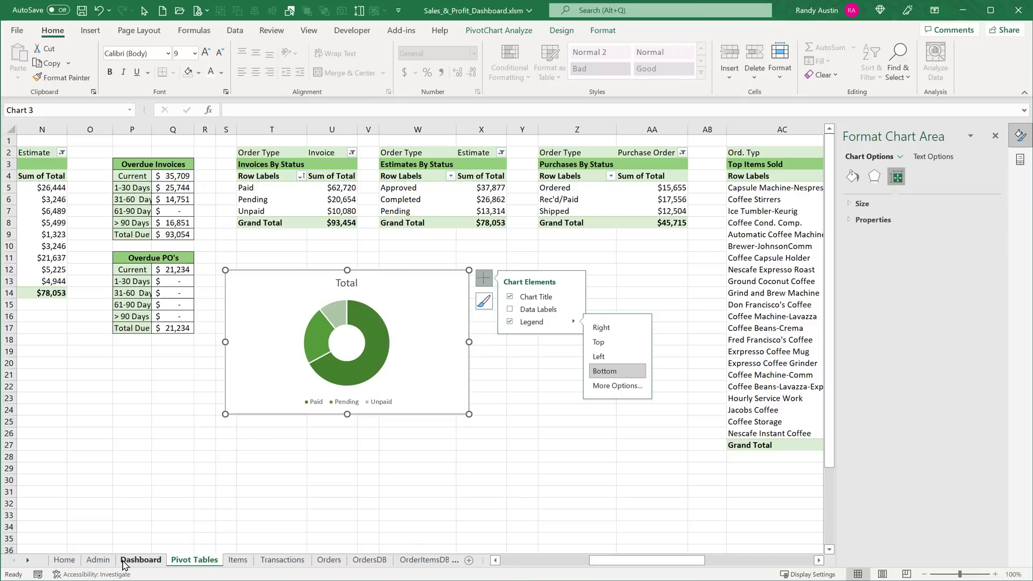
# Compare with the Dashboard's status charts and apply the first green glow preset to the new doughnut's data series
pyautogui.click(141, 560)
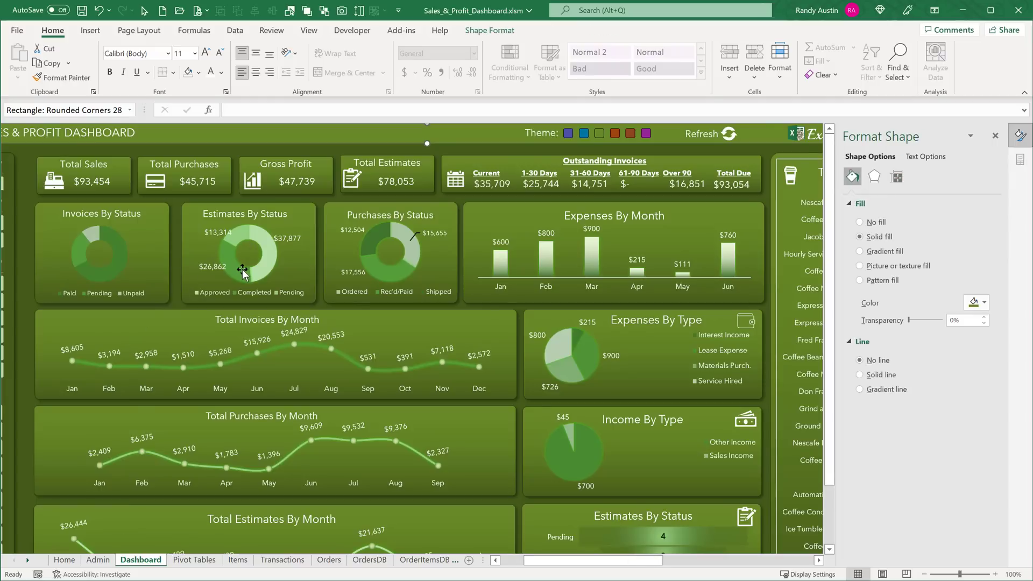
pyautogui.scroll(8, 243, 272)
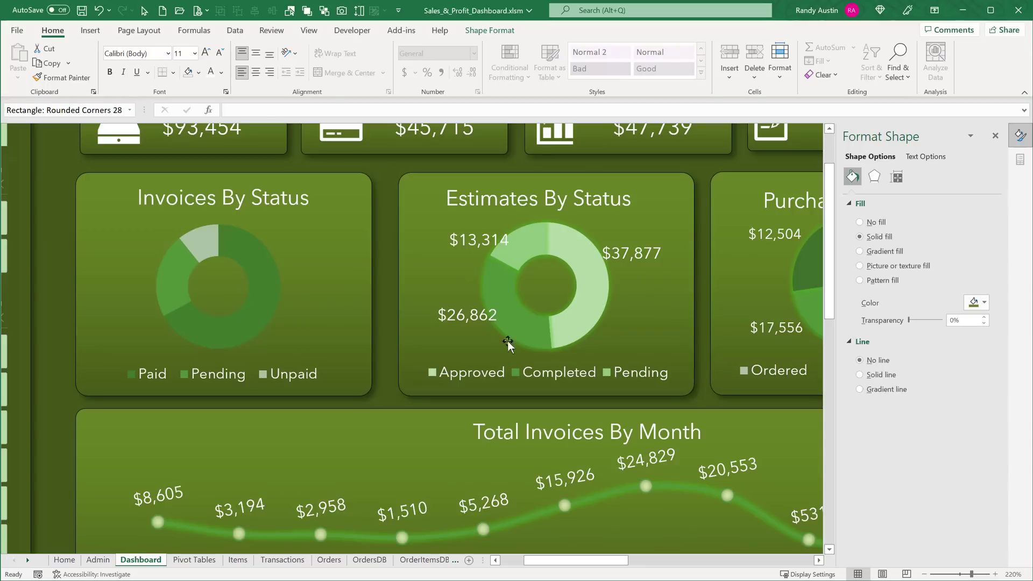
pyautogui.click(205, 560)
pyautogui.click(361, 308)
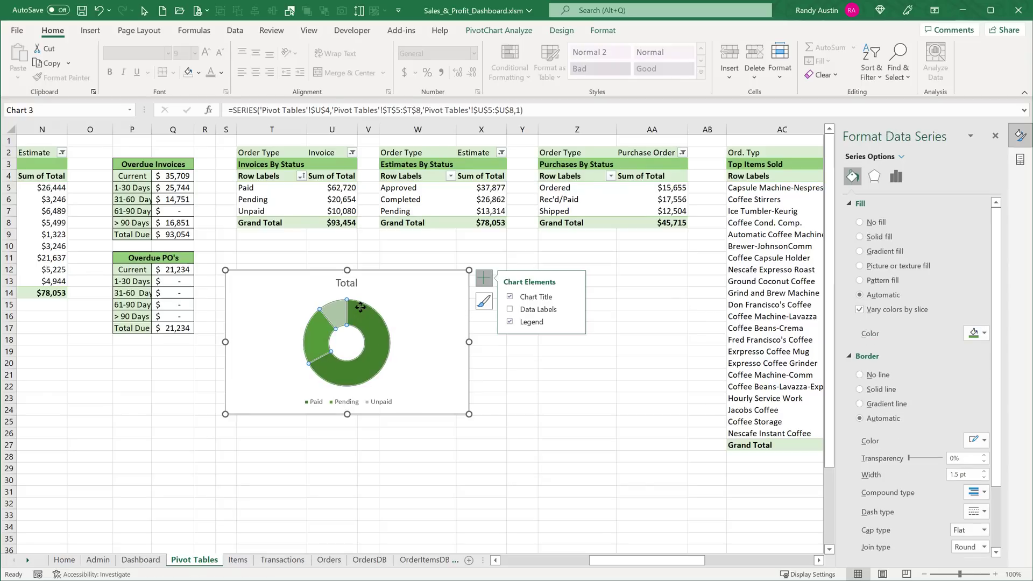
pyautogui.click(874, 178)
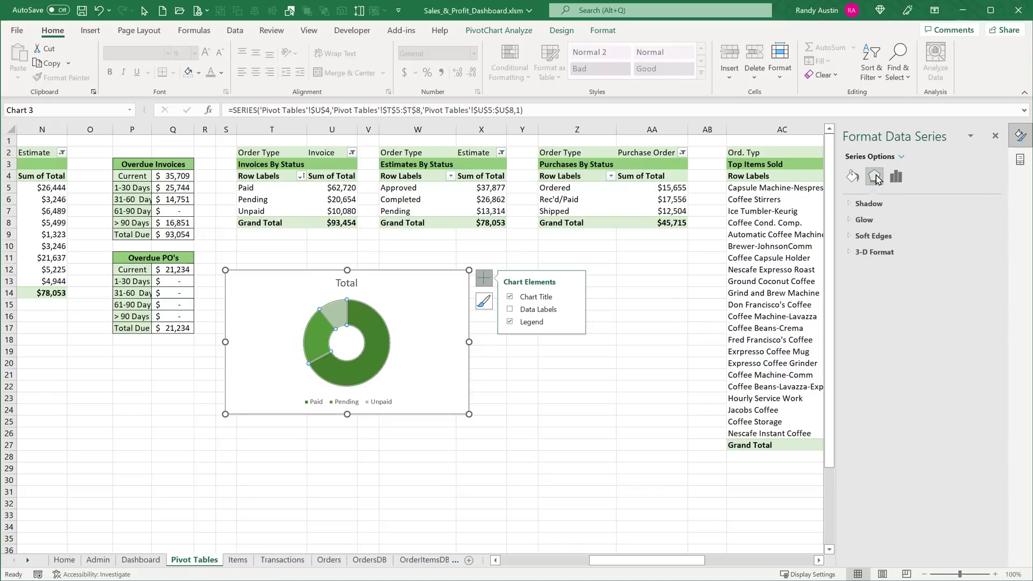
pyautogui.click(850, 221)
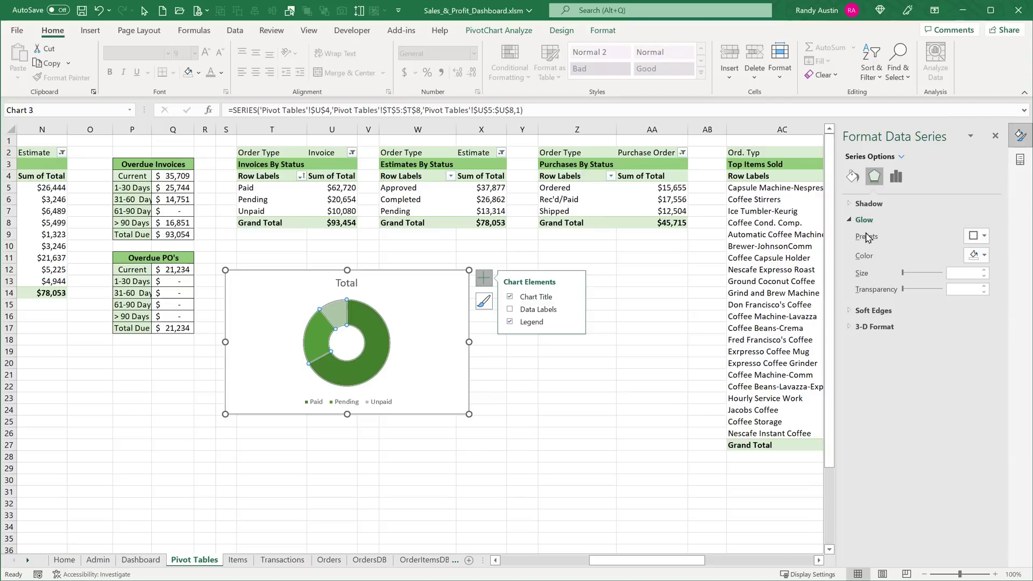
pyautogui.click(985, 237)
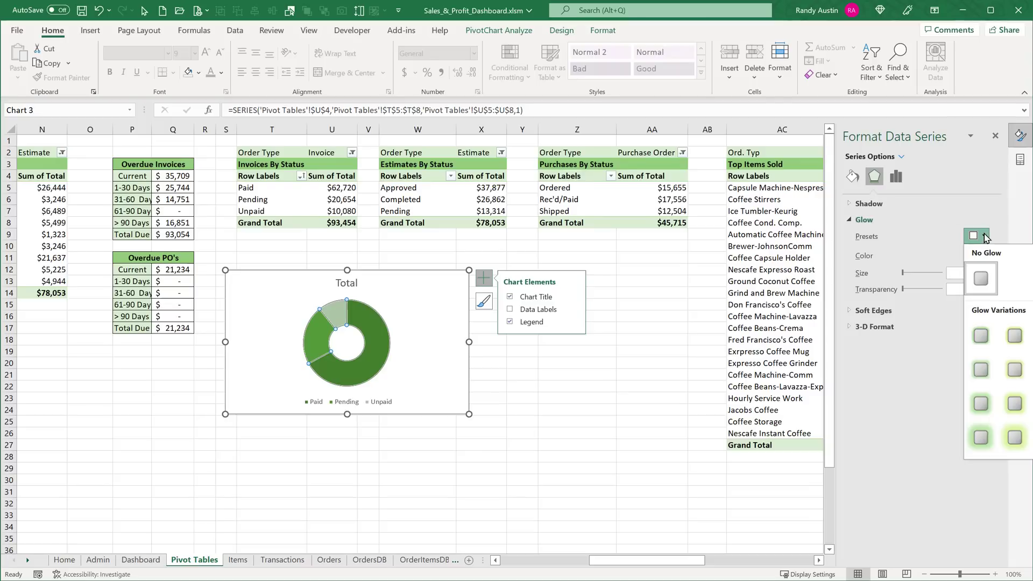
pyautogui.click(981, 336)
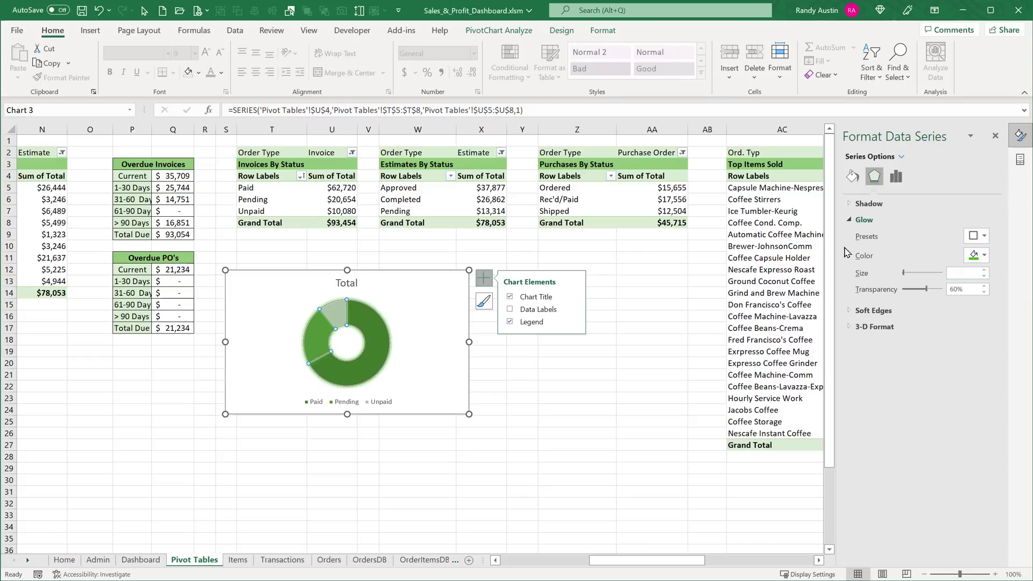
# Remove the fill and outline from the new invoice status doughnut's chart area
pyautogui.rightClick(368, 275)
pyautogui.press('Escape')
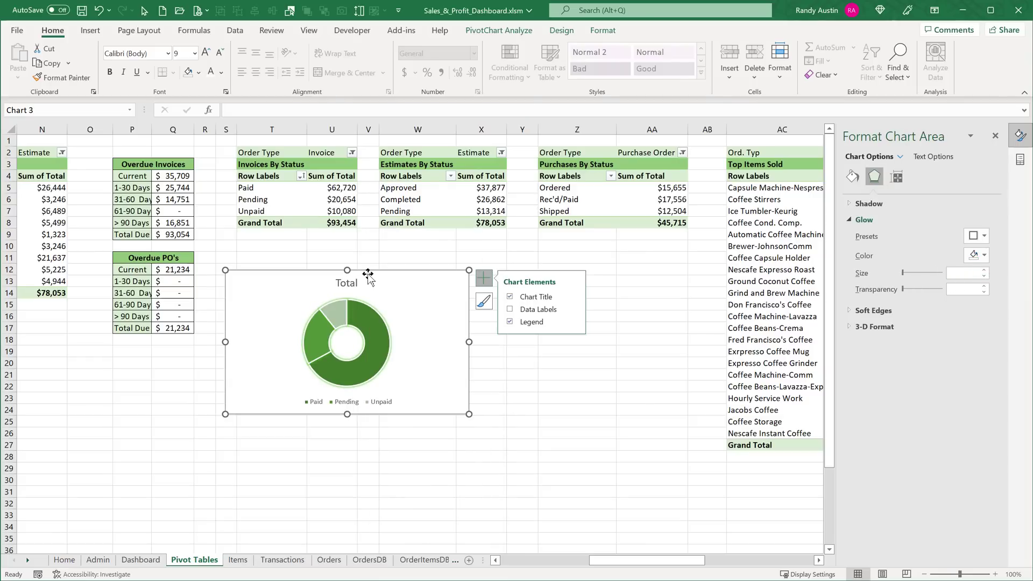
pyautogui.click(603, 31)
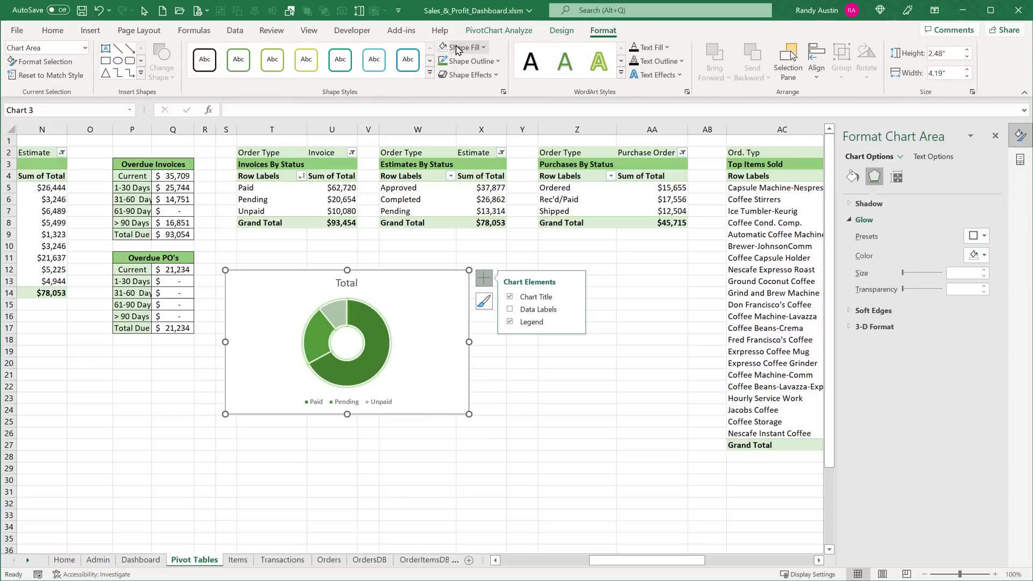
pyautogui.click(483, 48)
pyautogui.click(470, 233)
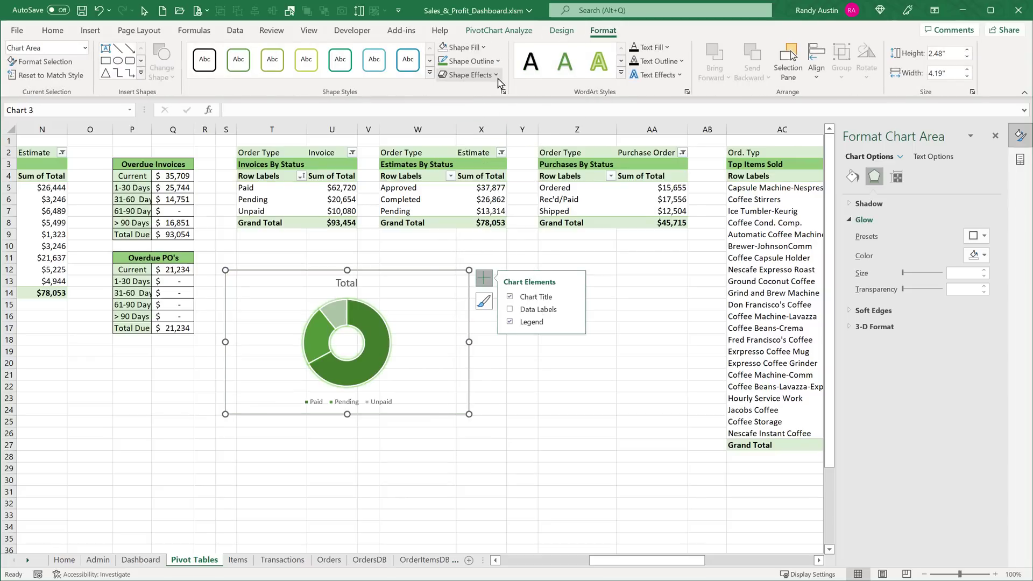
pyautogui.click(471, 61)
pyautogui.click(490, 248)
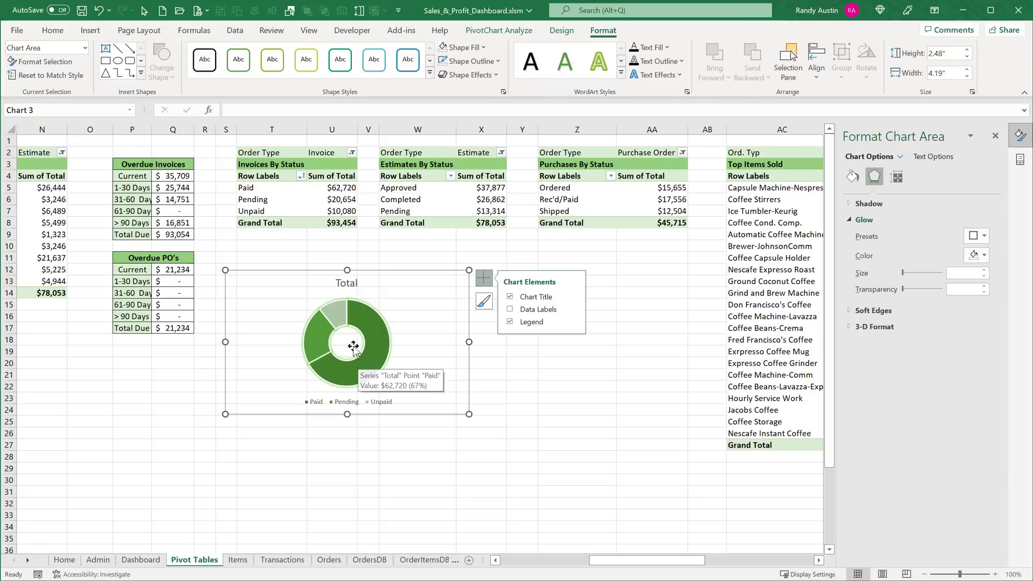
# Add data labels to the new doughnut's series and move the Pending and Paid labels outside the ring
pyautogui.rightClick(342, 311)
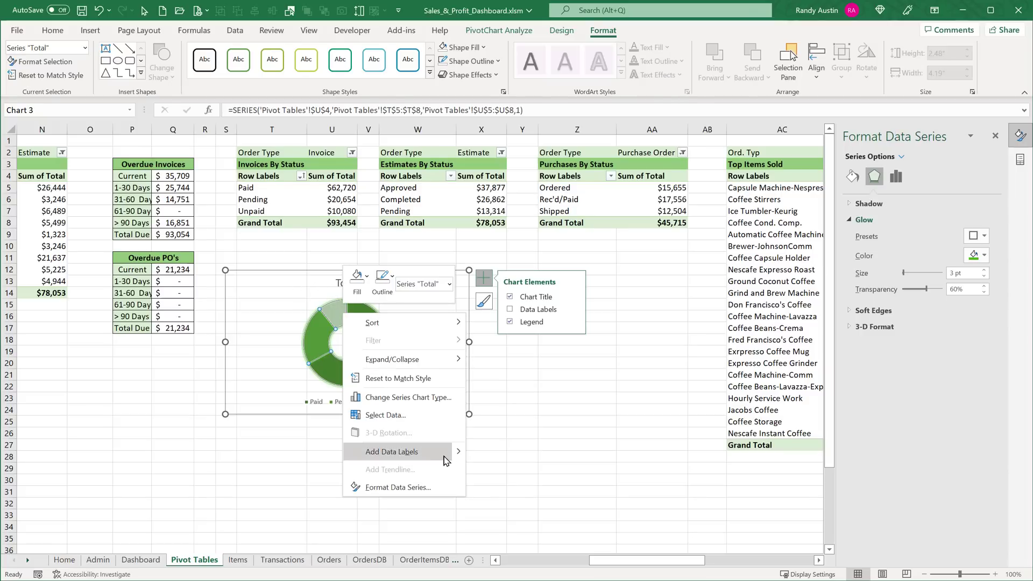
pyautogui.moveTo(461, 457)
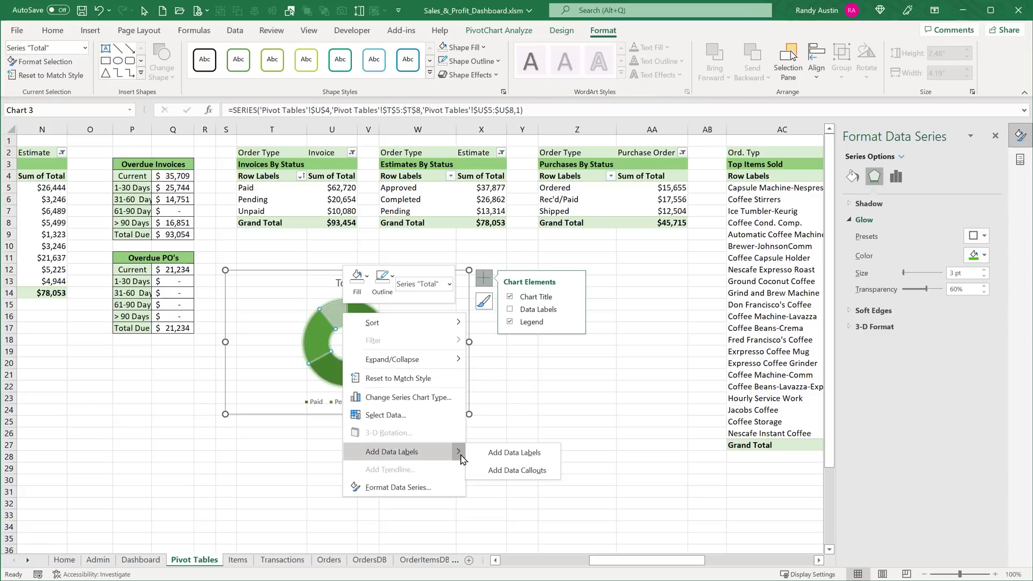
pyautogui.click(518, 458)
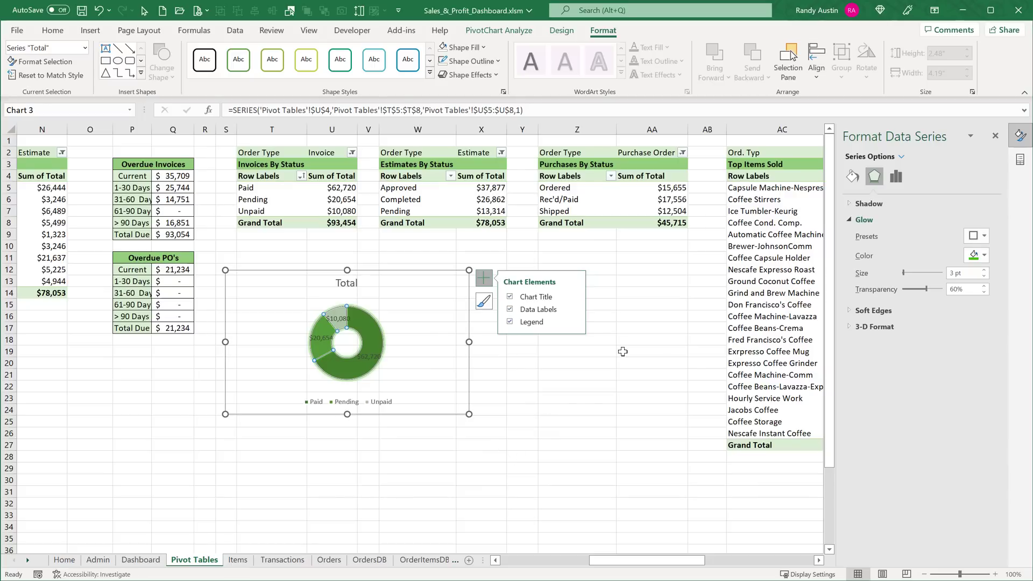
pyautogui.moveTo(331, 318); pyautogui.dragTo(302, 305)
pyautogui.moveTo(317, 340); pyautogui.dragTo(274, 336)
pyautogui.moveTo(369, 362); pyautogui.dragTo(420, 365)
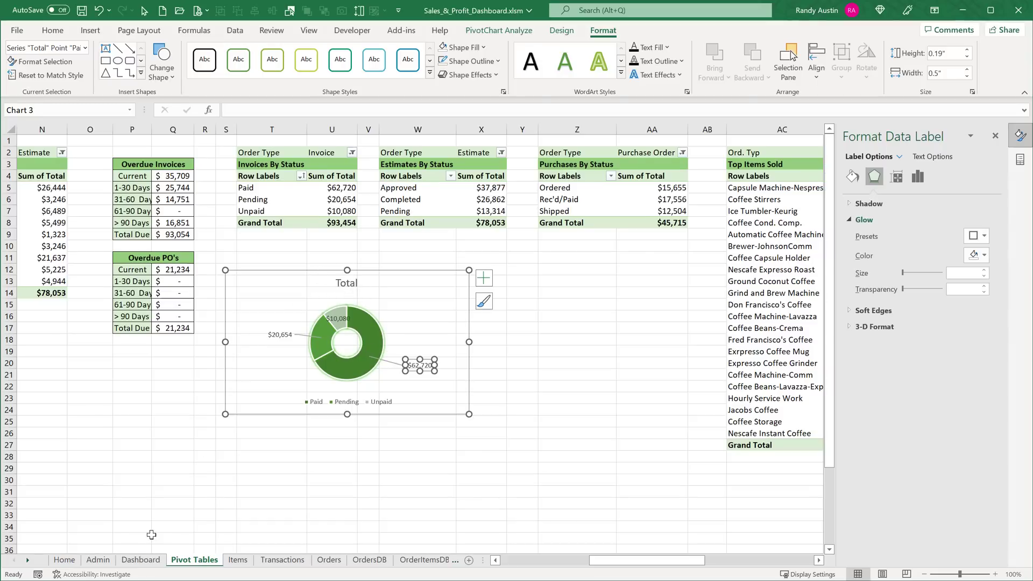
# Add data labels to the Invoices By Status doughnut series on the Dashboard sheet
pyautogui.click(140, 560)
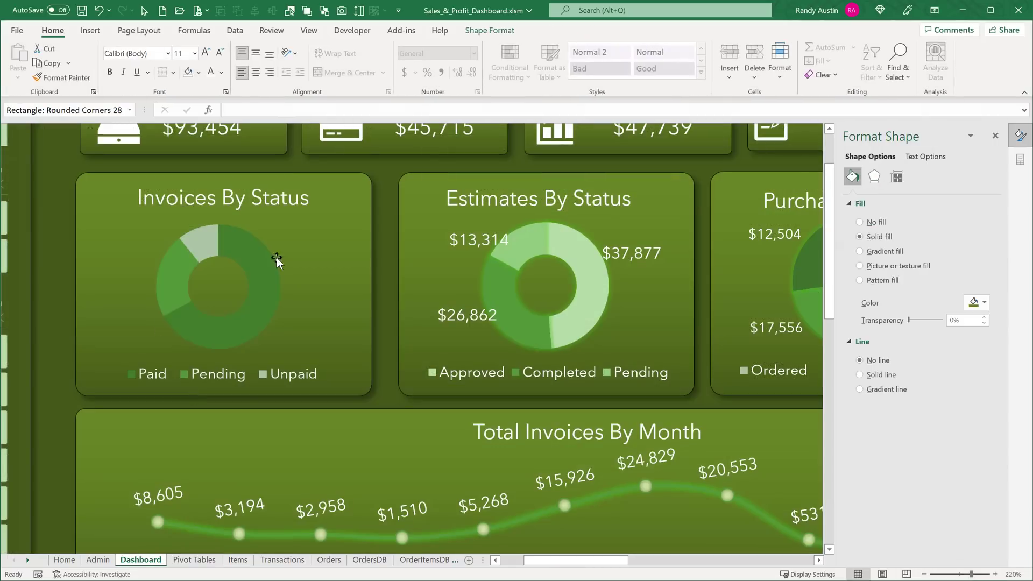
pyautogui.scroll(-8, 273, 305)
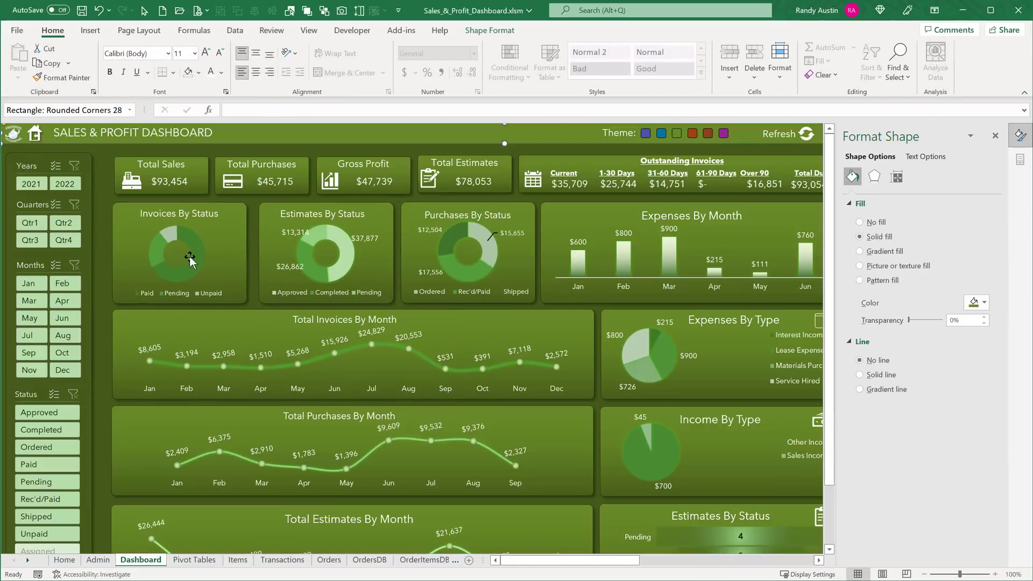
pyautogui.click(190, 258)
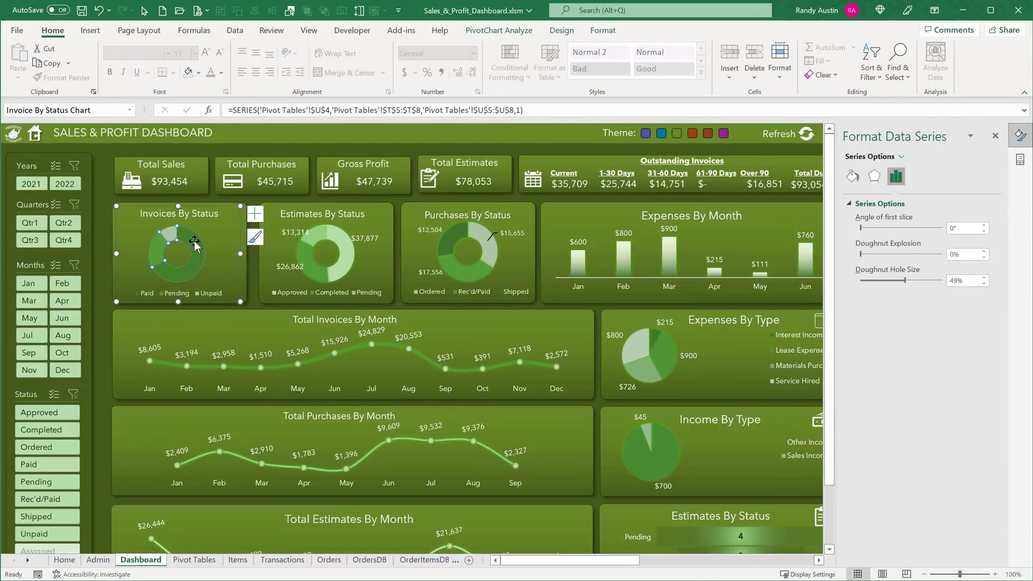
pyautogui.rightClick(195, 245)
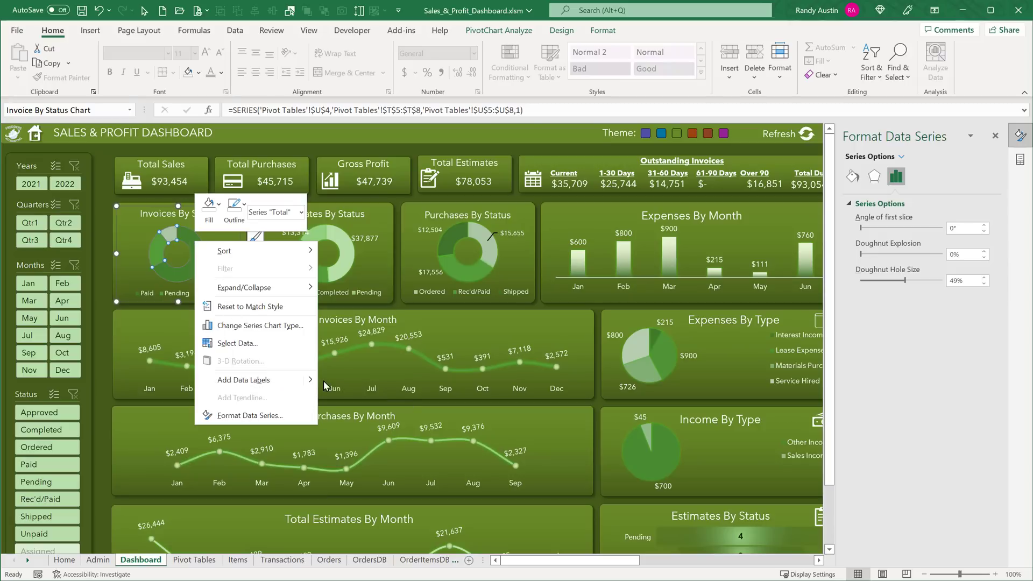
# Add data labels to the Invoices By Status doughnut chart and turn off text wrapping for them
pyautogui.click(300, 380)
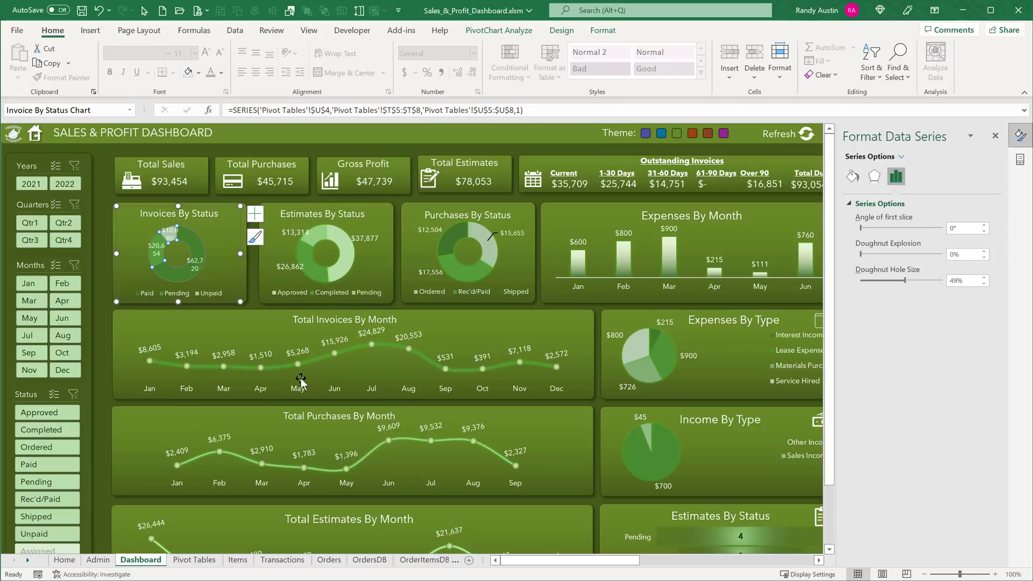
pyautogui.click(195, 264)
pyautogui.keyDown('ctrl'); pyautogui.scroll(3, 187, 264); pyautogui.keyUp('ctrl')
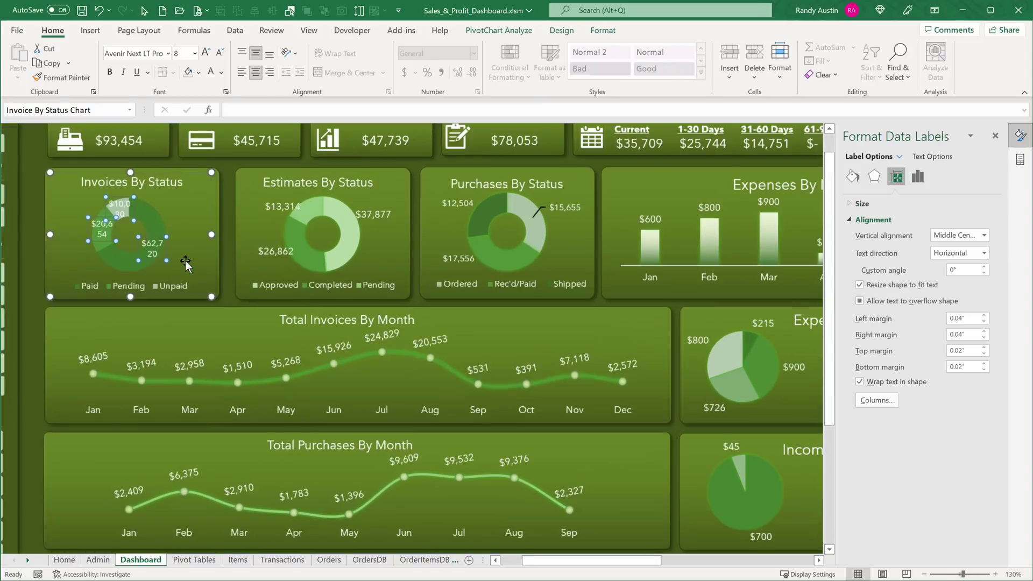
pyautogui.click(860, 383)
# Move the Invoices By Status data labels outside the doughnut ring, beside their slices
pyautogui.moveTo(108, 226); pyautogui.dragTo(130, 231)
pyautogui.moveTo(57, 203); pyautogui.dragTo(38, 170)
pyautogui.click(77, 182)
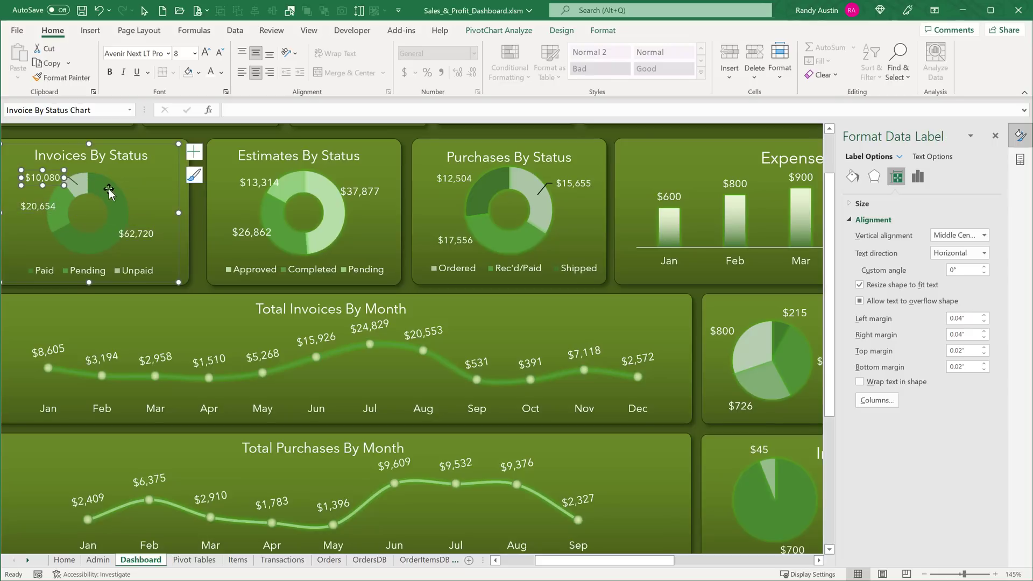
# Apply a green 5 pt glow preset to the Paid slice of the Invoices By Status doughnut
pyautogui.click(111, 195)
pyautogui.click(115, 194)
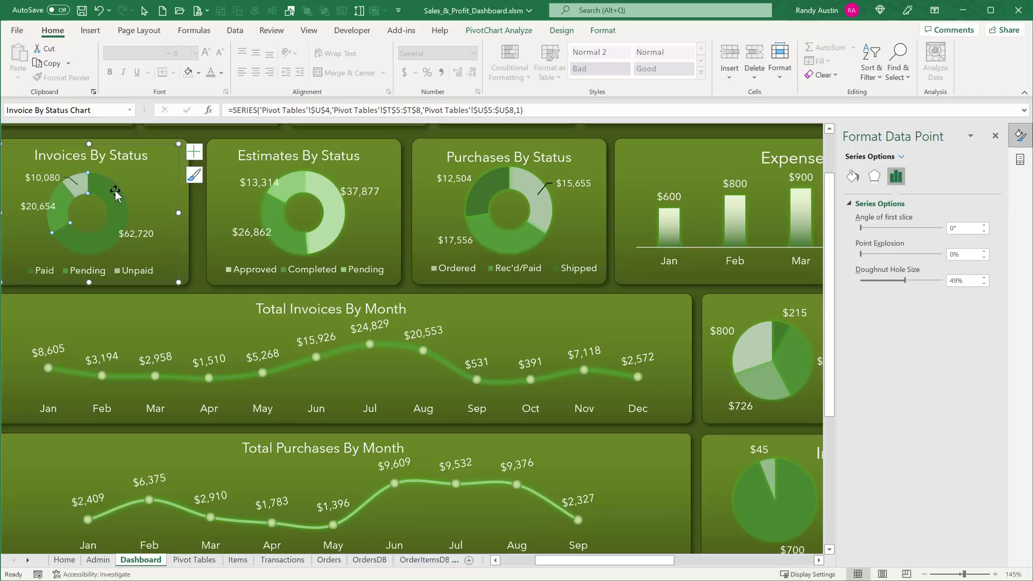
pyautogui.click(875, 176)
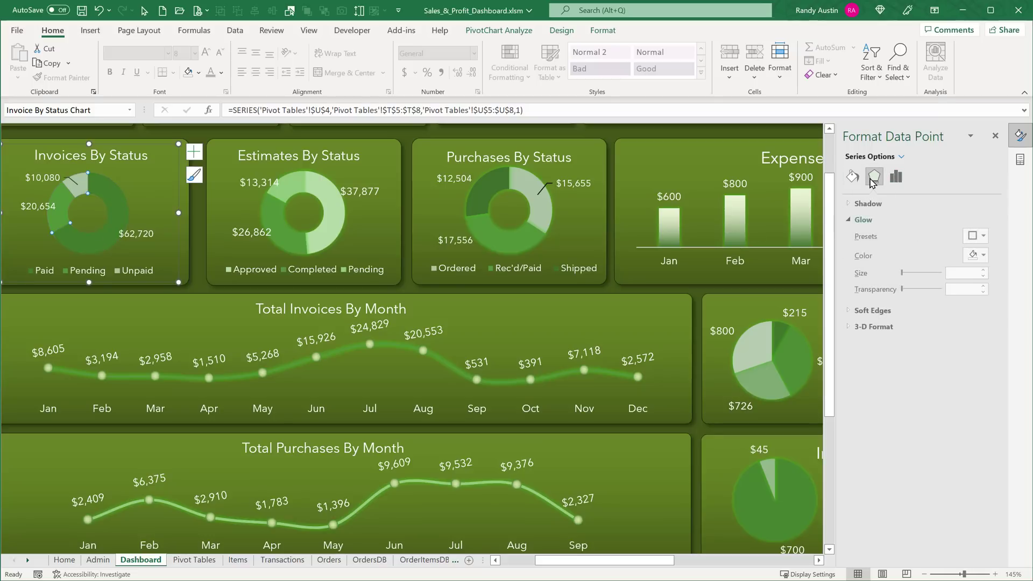
pyautogui.click(984, 238)
pyautogui.click(981, 336)
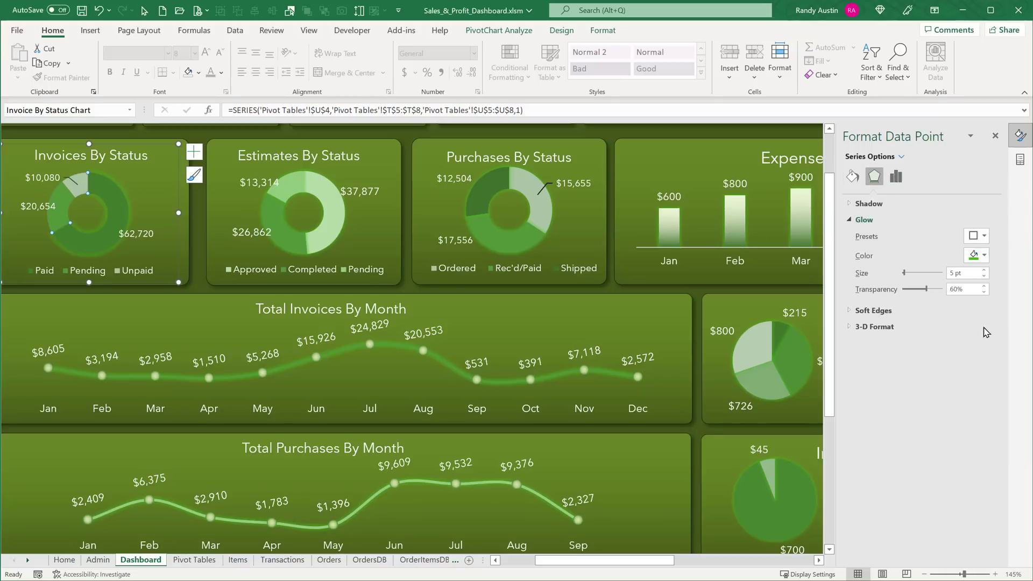
pyautogui.click(985, 276)
pyautogui.click(983, 255)
pyautogui.click(984, 255)
pyautogui.click(137, 170)
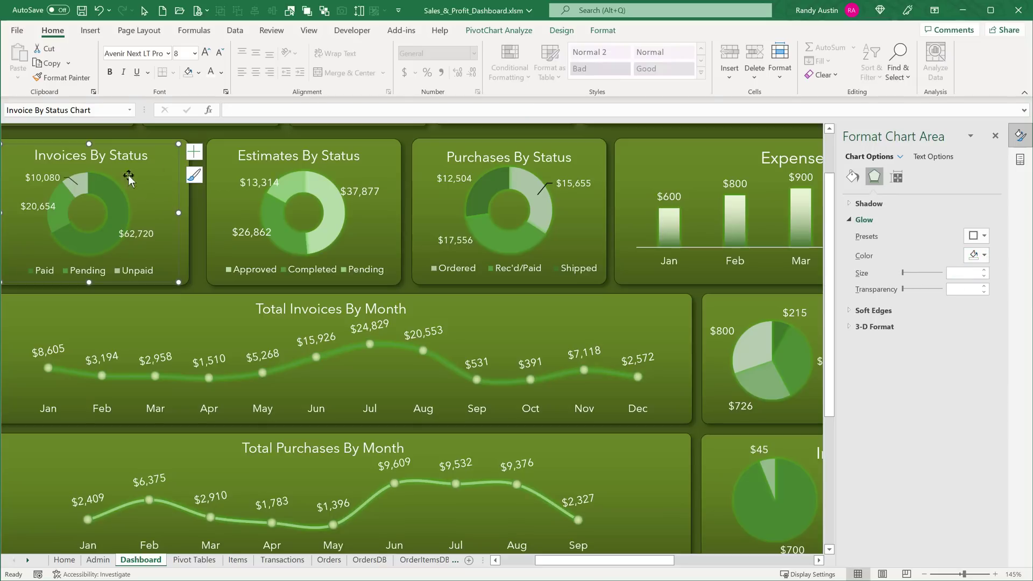
# Switch the dashboard to the blue theme and check the Invoices By Status chart up close
pyautogui.keyDown('ctrl'); pyautogui.scroll(-3, 199, 280); pyautogui.keyUp('ctrl')
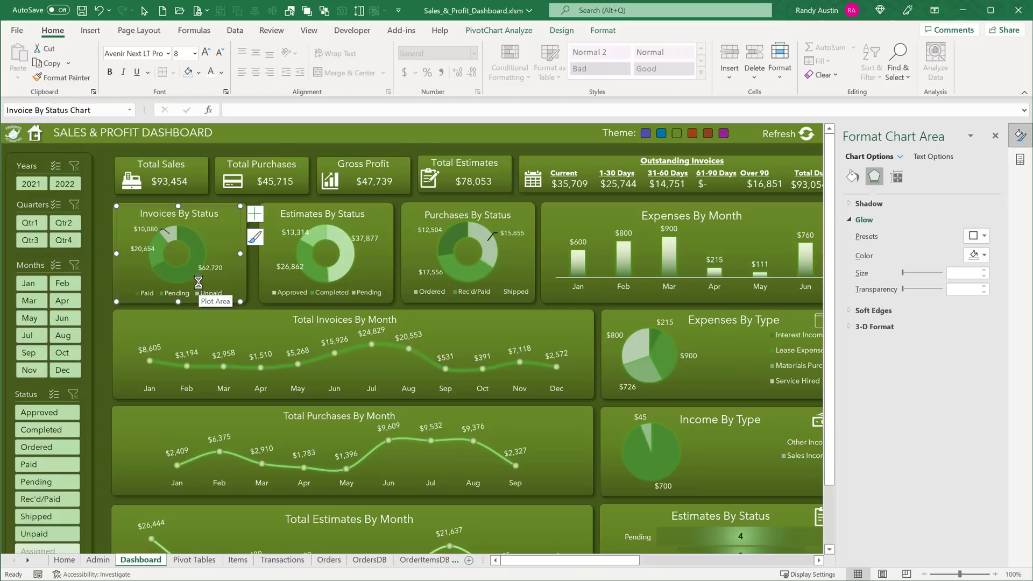
pyautogui.click(664, 135)
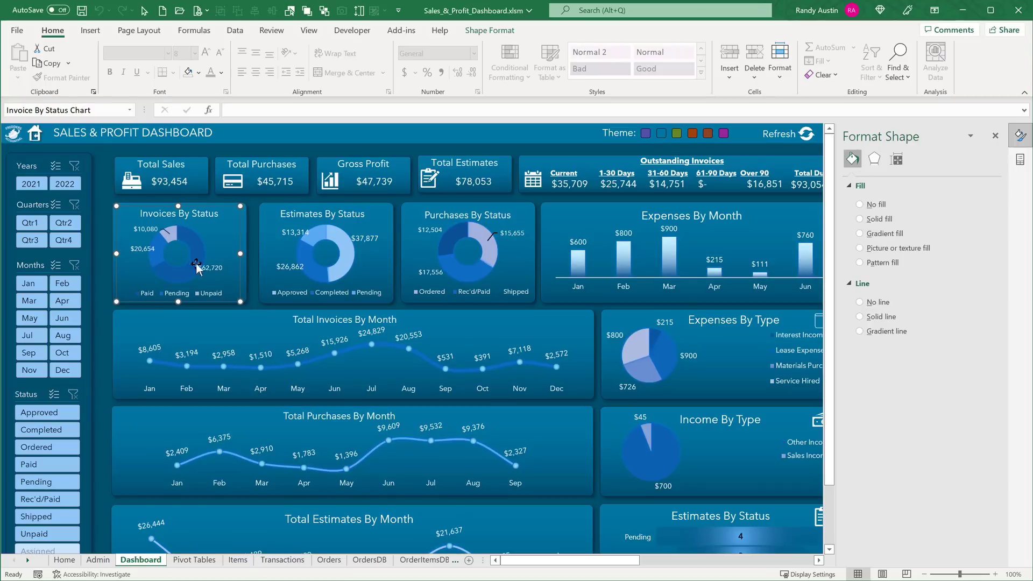
pyautogui.keyDown('ctrl'); pyautogui.scroll(7, 199, 246); pyautogui.keyUp('ctrl')
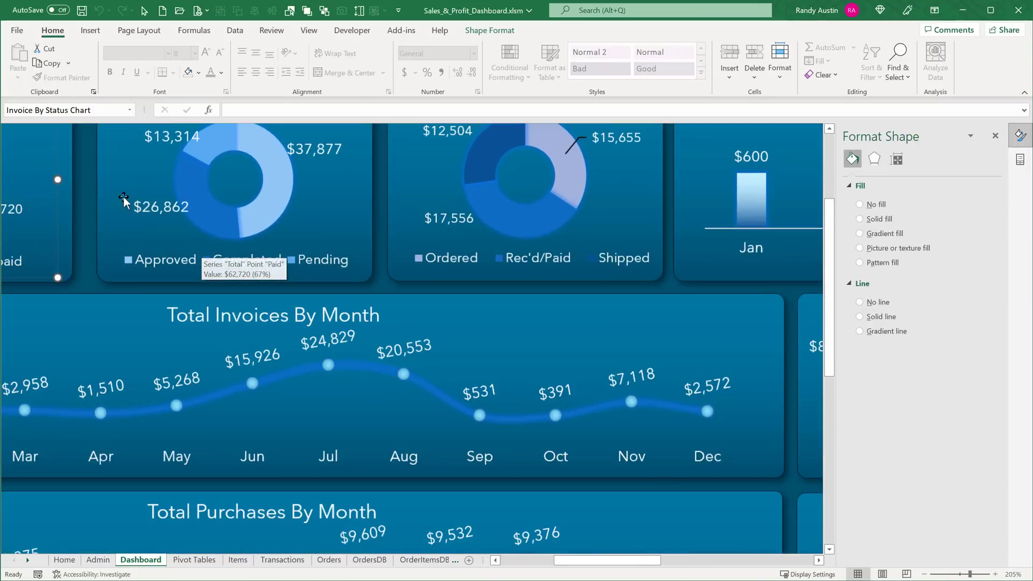
pyautogui.moveTo(566, 560); pyautogui.dragTo(542, 560)
pyautogui.scroll(3, 56, 254)
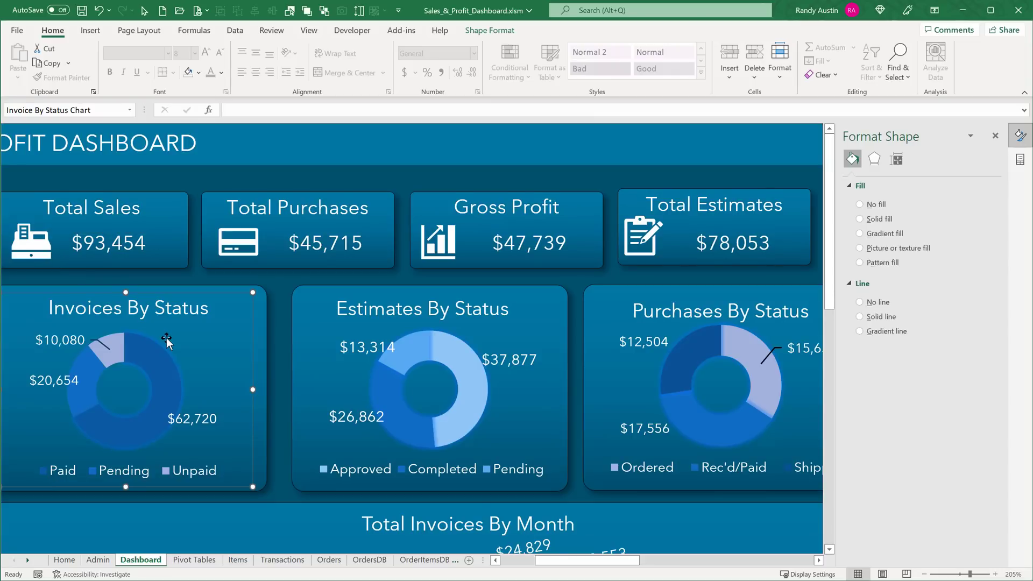
pyautogui.keyDown('ctrl'); pyautogui.scroll(-5, 166, 338); pyautogui.keyUp('ctrl')
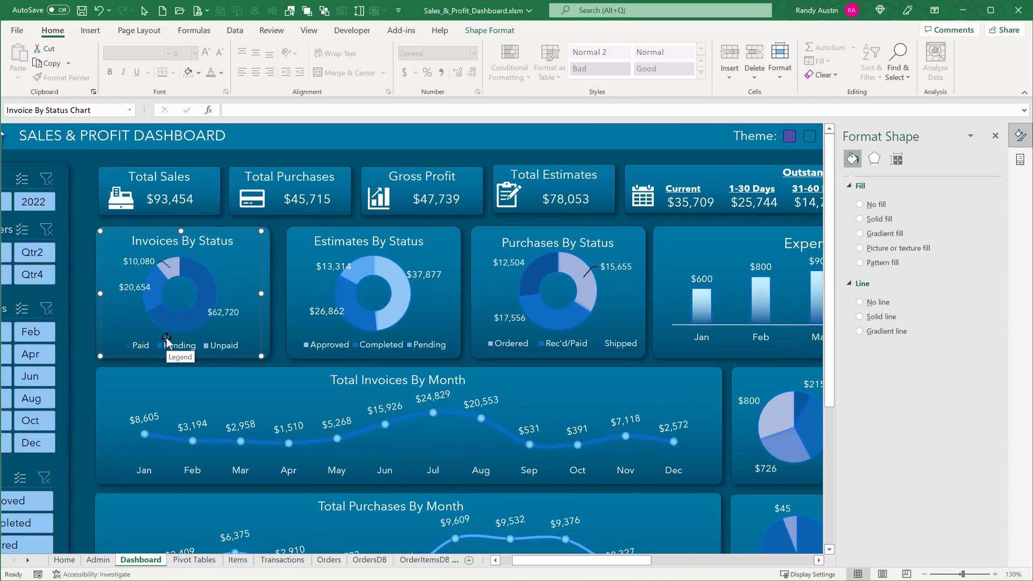
pyautogui.keyDown('ctrl'); pyautogui.scroll(-2, 166, 338); pyautogui.keyUp('ctrl')
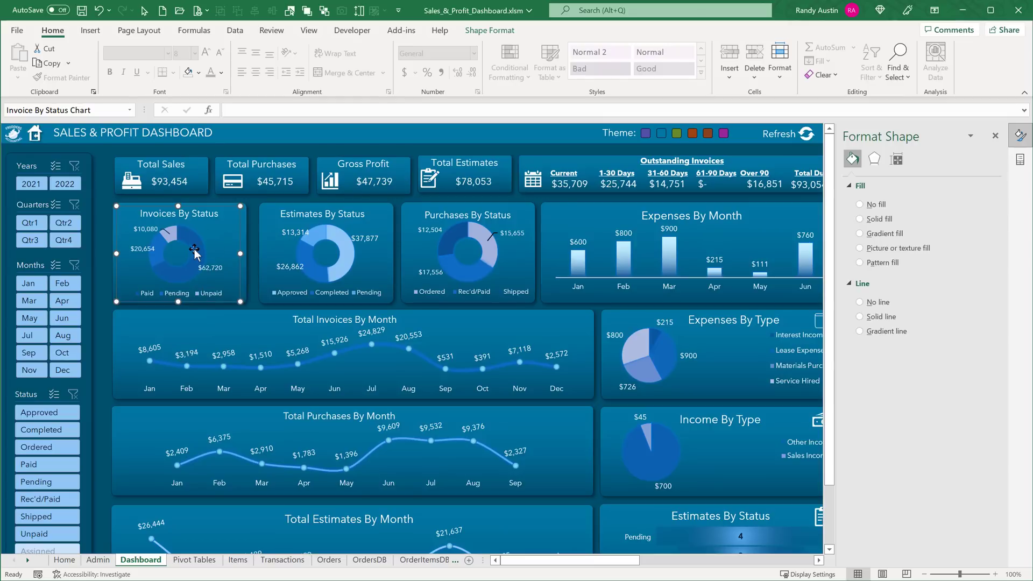
pyautogui.click(190, 250)
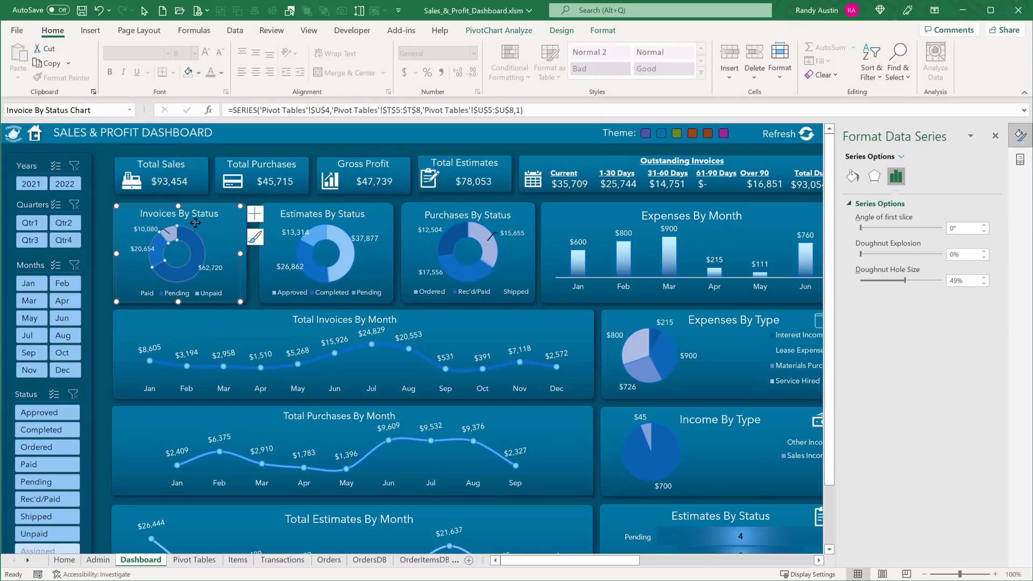
pyautogui.press('Escape')
pyautogui.click(346, 217)
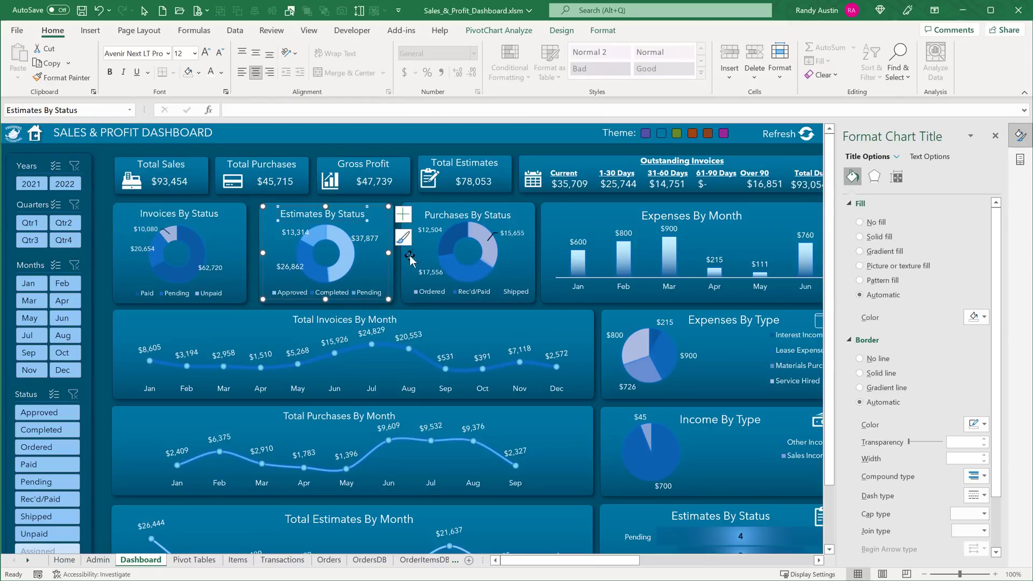
pyautogui.click(451, 218)
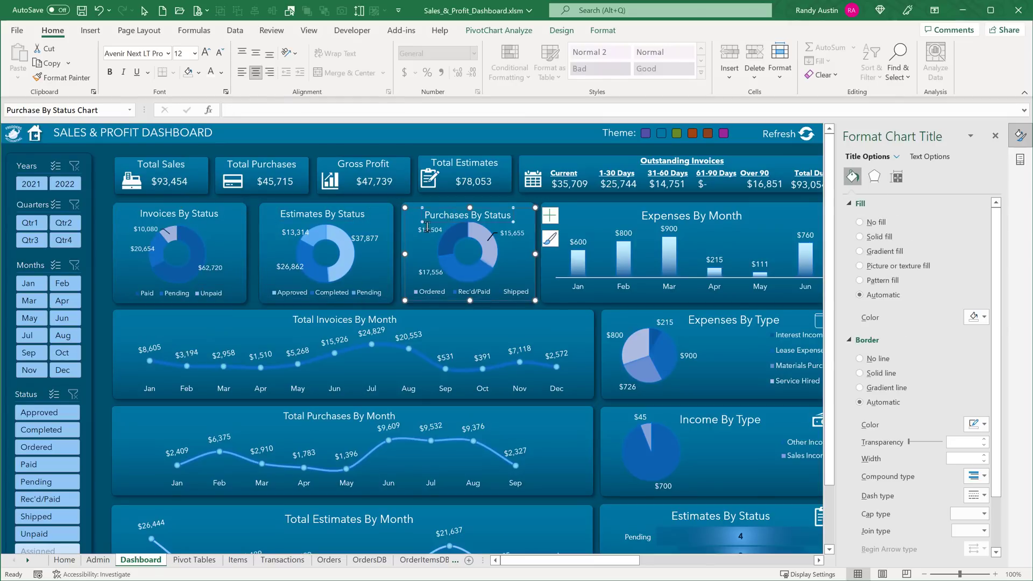
# On the Pivot Tables sheet, preview a doughnut chart based on the Estimates By Status pivot table
pyautogui.click(194, 561)
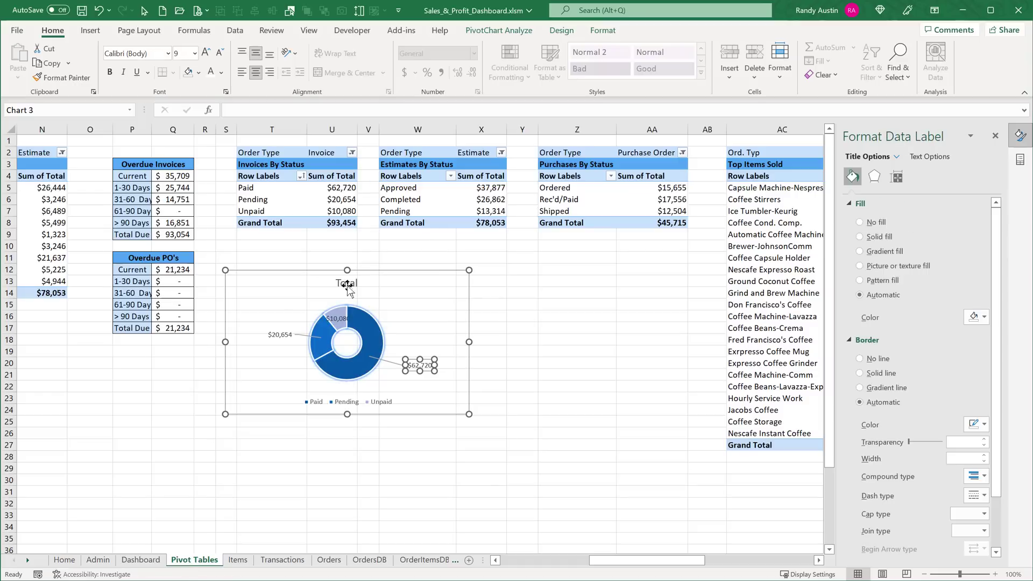
pyautogui.click(314, 192)
pyautogui.click(401, 201)
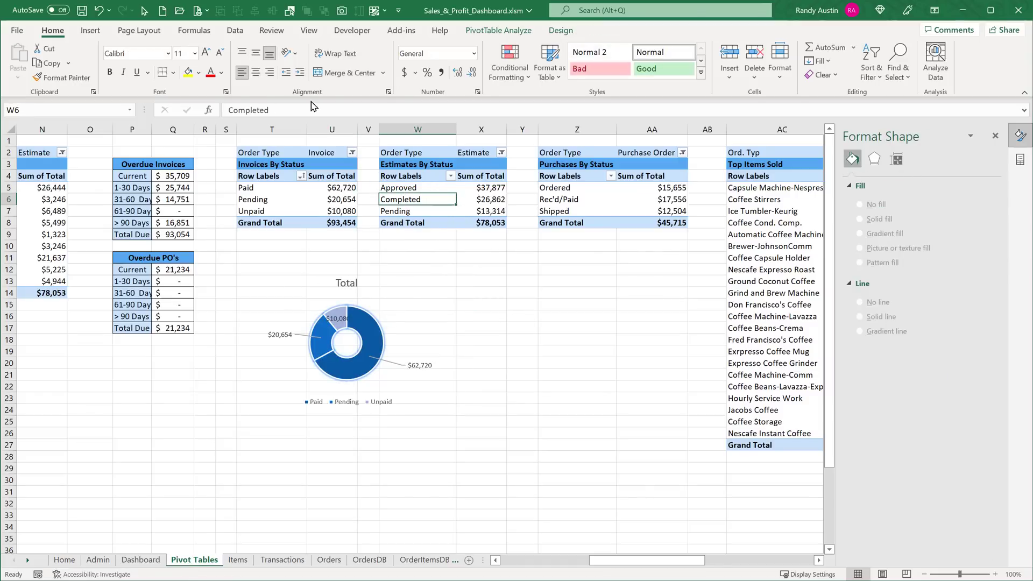
pyautogui.click(91, 30)
pyautogui.click(430, 74)
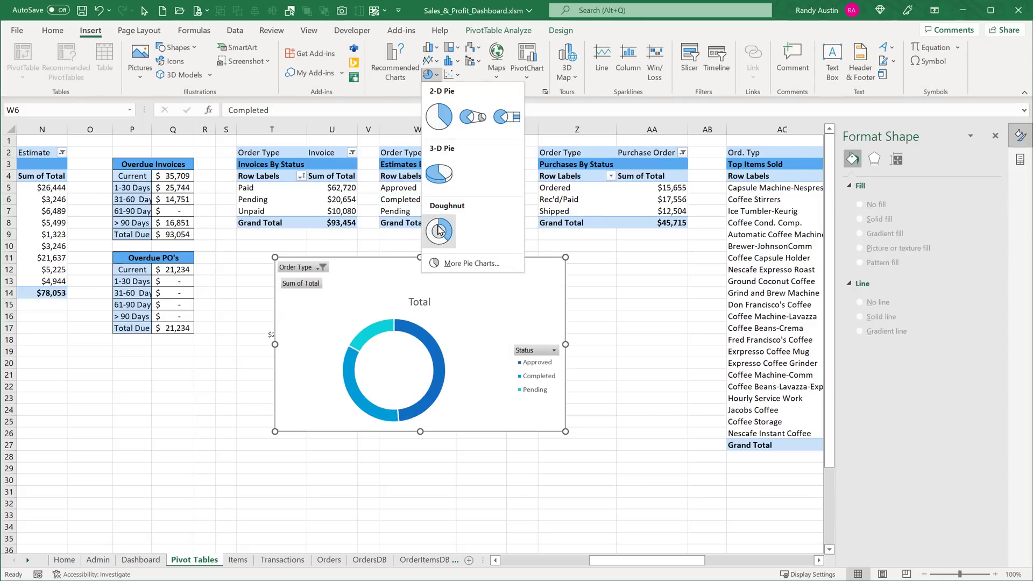
# Delete the spare invoice doughnut chart below the status pivot tables
pyautogui.click(326, 340)
pyautogui.click(317, 311)
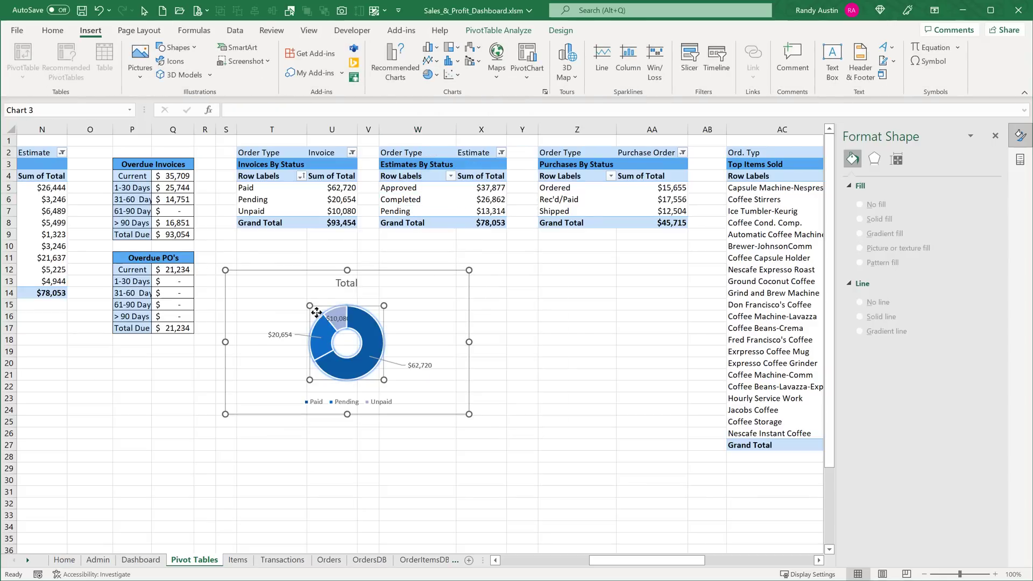
pyautogui.click(308, 274)
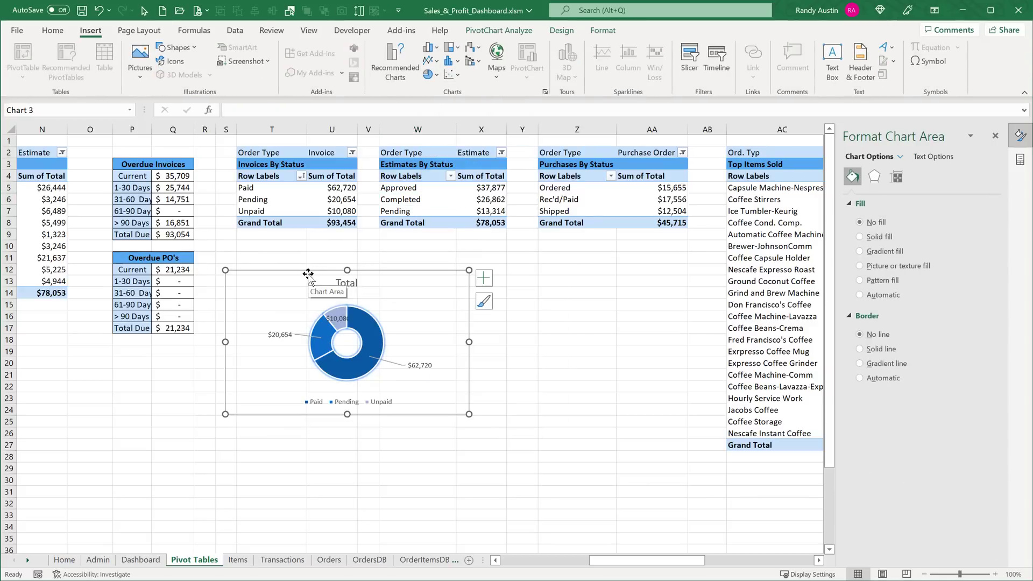
pyautogui.press('Delete')
# Review the status and Top Items Sold pivot tables and compare the item quantities with the Top Items Sold chart on the dashboard
pyautogui.moveTo(278, 154); pyautogui.dragTo(665, 227)
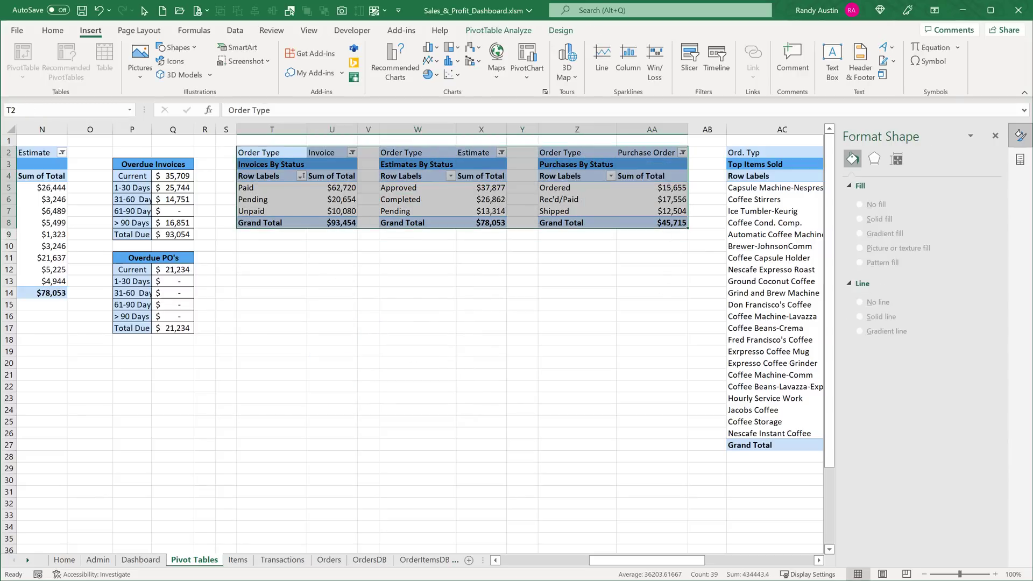
pyautogui.moveTo(626, 563); pyautogui.dragTo(659, 568)
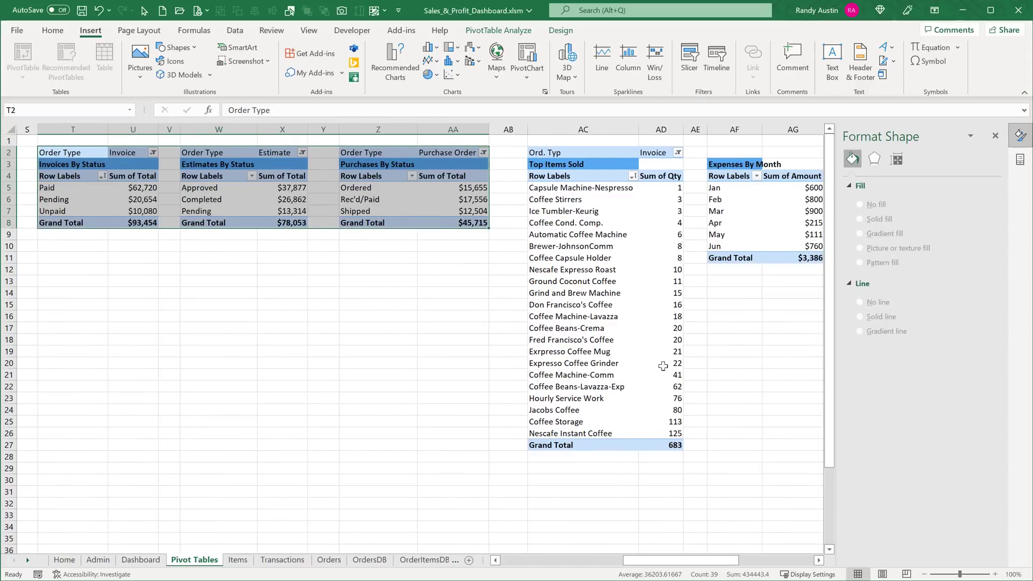
pyautogui.click(572, 211)
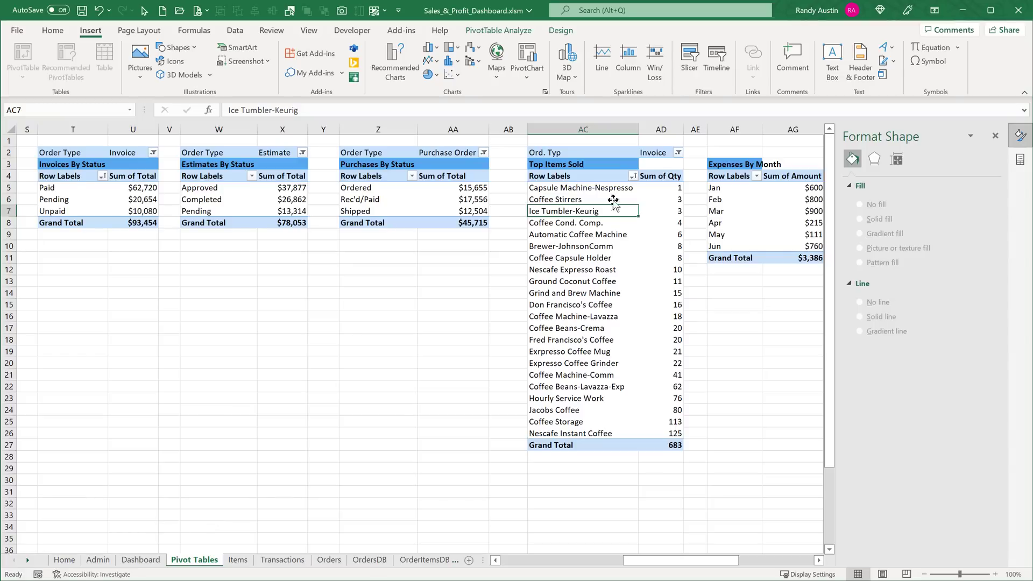
pyautogui.moveTo(664, 183); pyautogui.dragTo(653, 434)
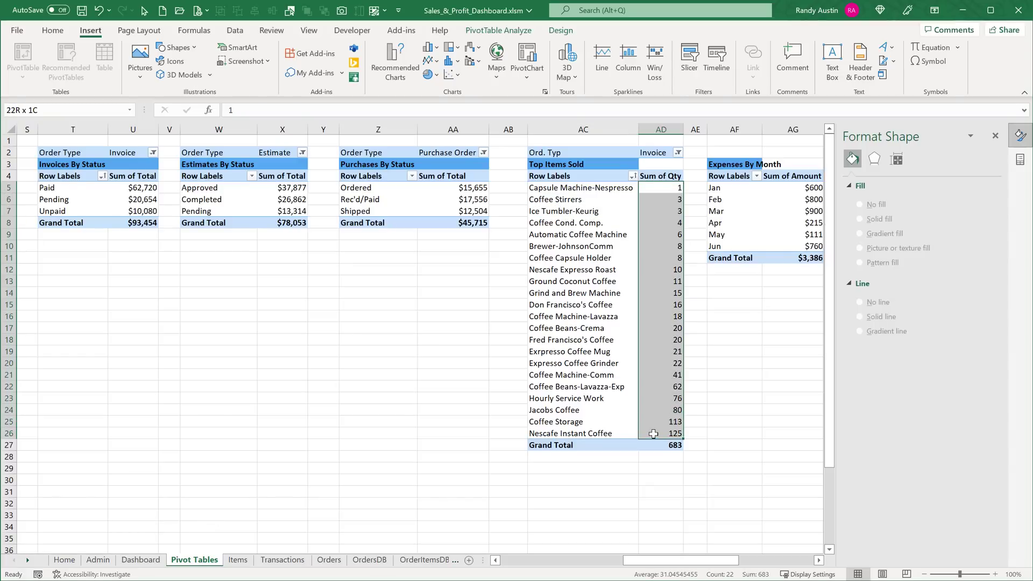
pyautogui.click(141, 560)
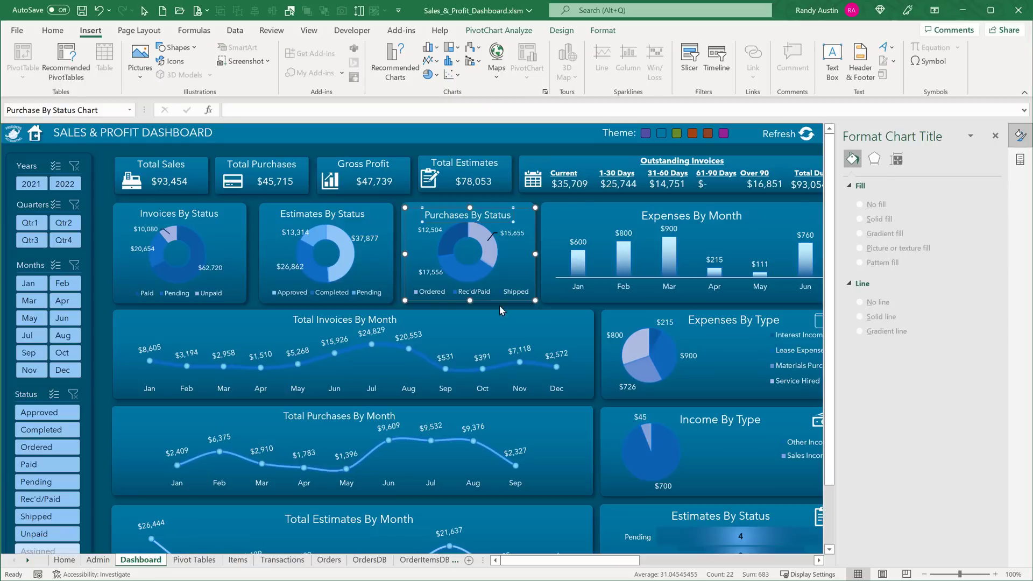
pyautogui.moveTo(623, 563); pyautogui.dragTo(667, 563)
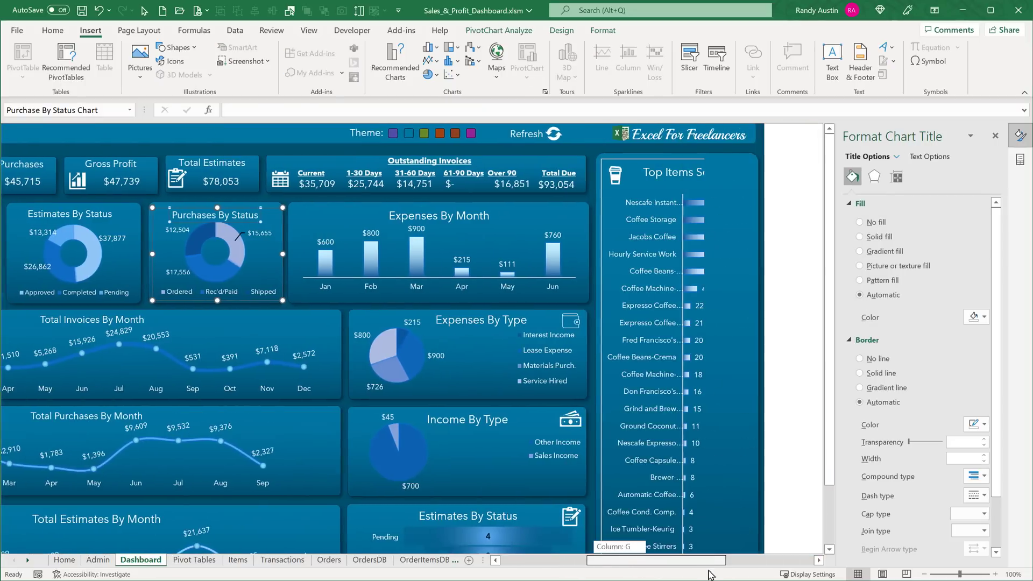
pyautogui.scroll(-5, 754, 209)
pyautogui.scroll(5, 754, 209)
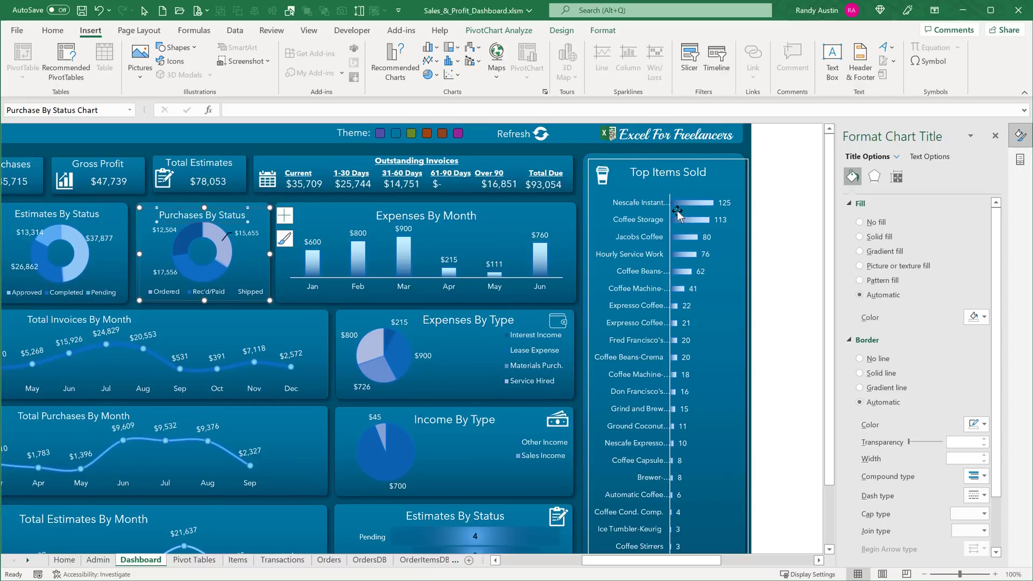
# Show the field list of the Top Items Sold pivot table and examine its filter, row and value fields
pyautogui.click(178, 560)
pyautogui.click(582, 269)
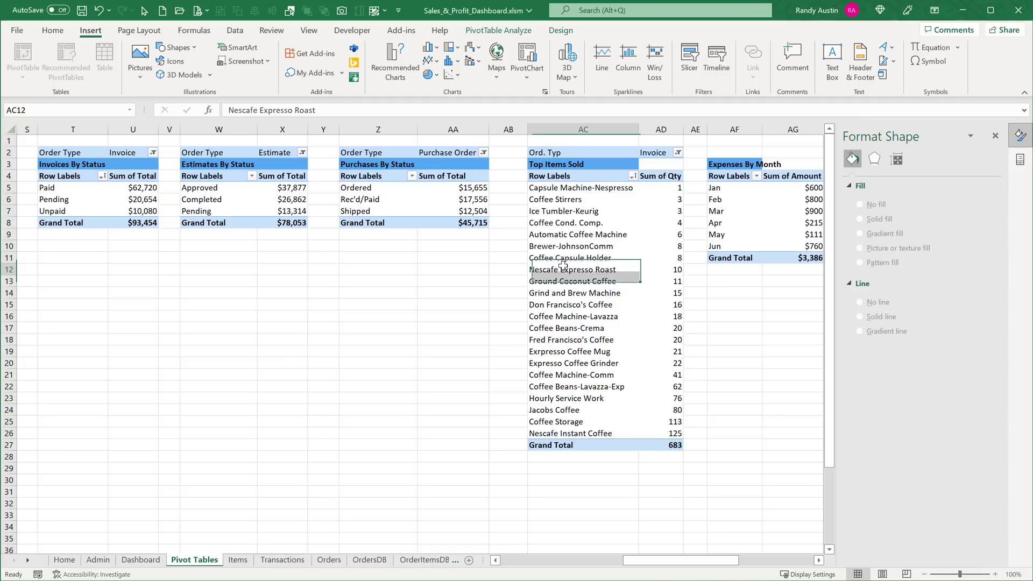
pyautogui.click(576, 200)
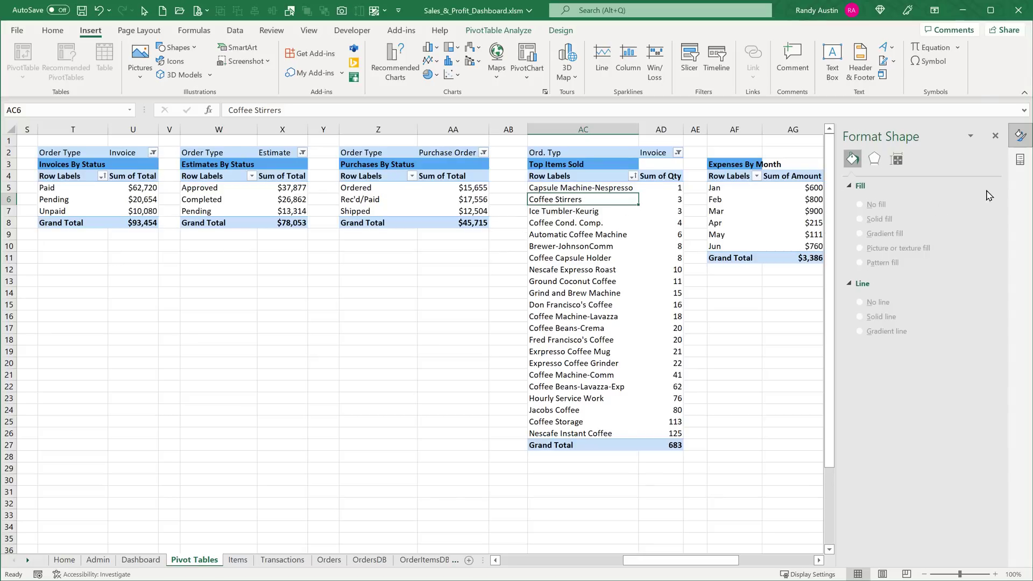
pyautogui.click(1020, 160)
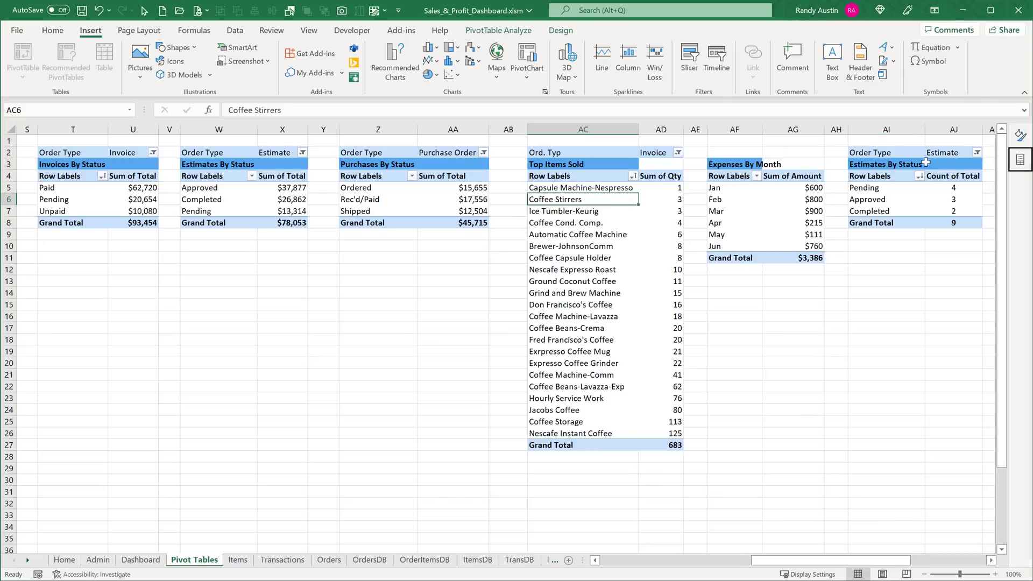
pyautogui.click(1020, 160)
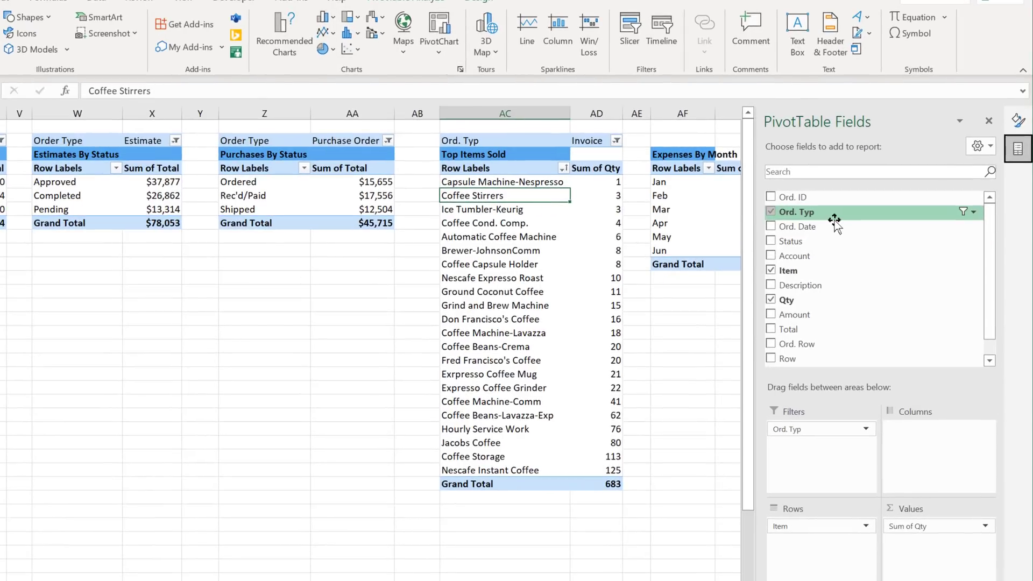
pyautogui.click(521, 155)
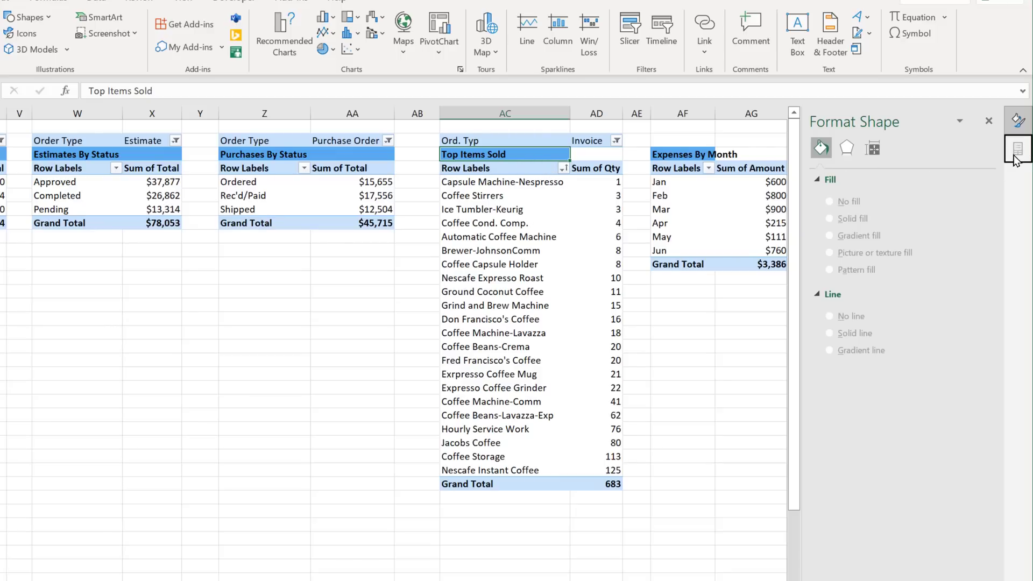
pyautogui.click(477, 279)
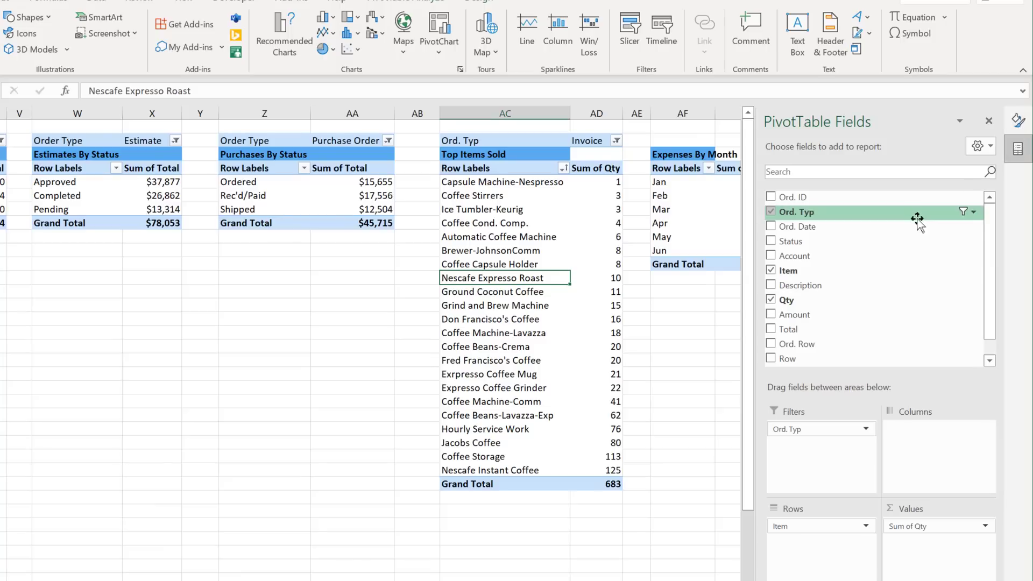
pyautogui.moveTo(854, 216); pyautogui.dragTo(814, 214)
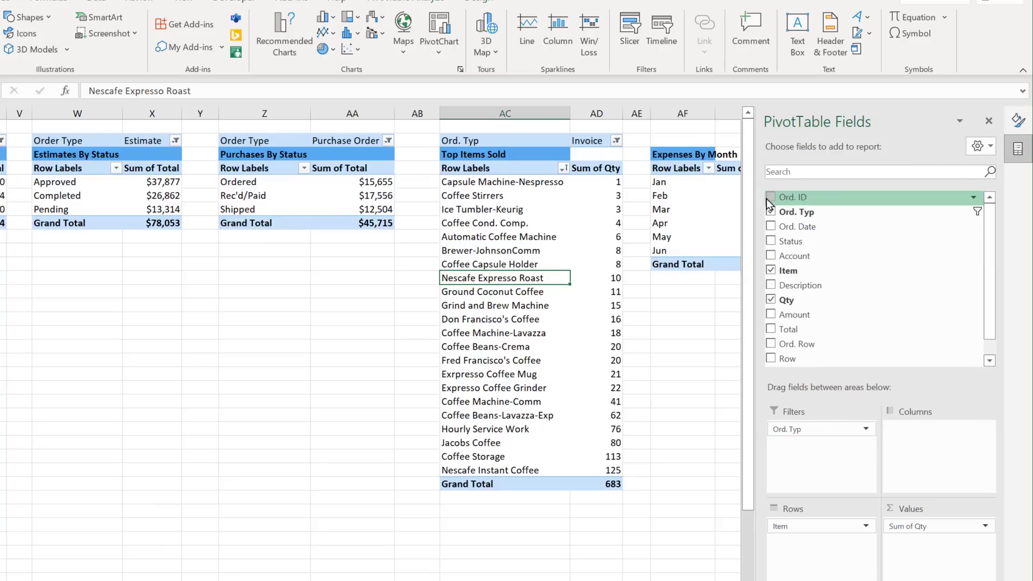
# Review the order types offered by the Ord. Typ filter of the Top Items Sold pivot table, without applying a change
pyautogui.click(617, 141)
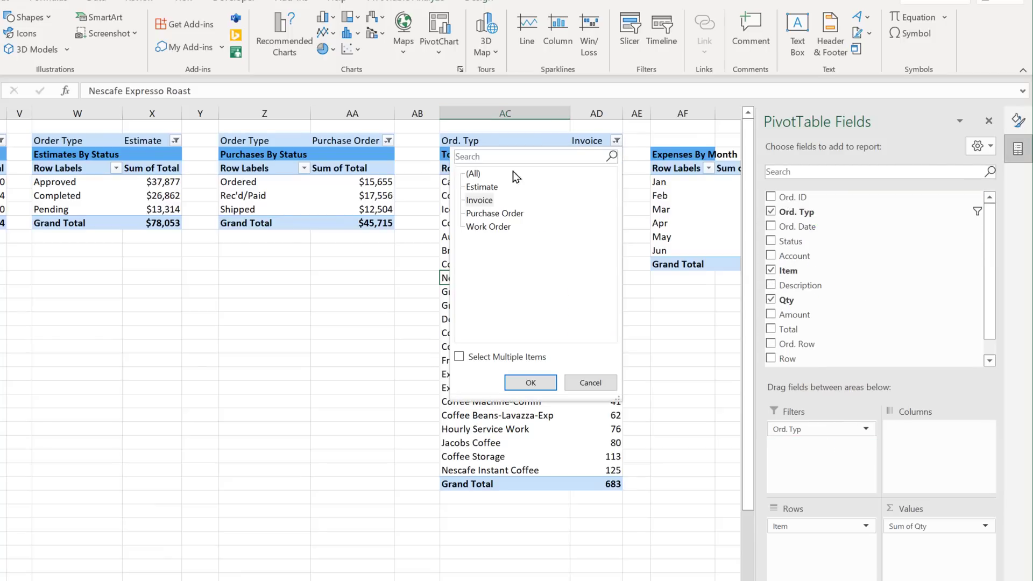
pyautogui.click(487, 191)
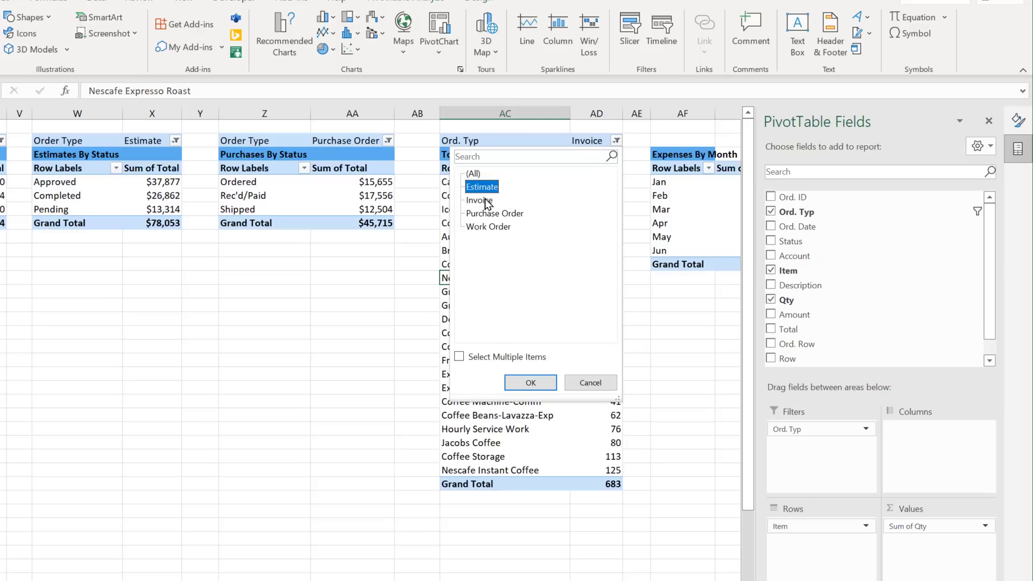
pyautogui.click(479, 200)
pyautogui.click(598, 382)
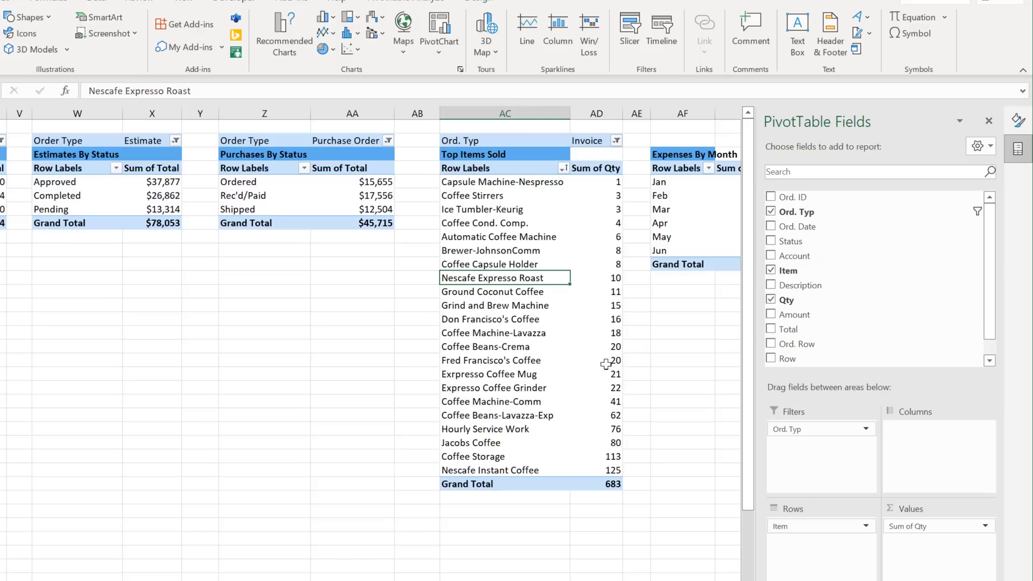
# Sort the Top Items Sold pivot table by Sum of Qty from smallest to largest
pyautogui.click(564, 169)
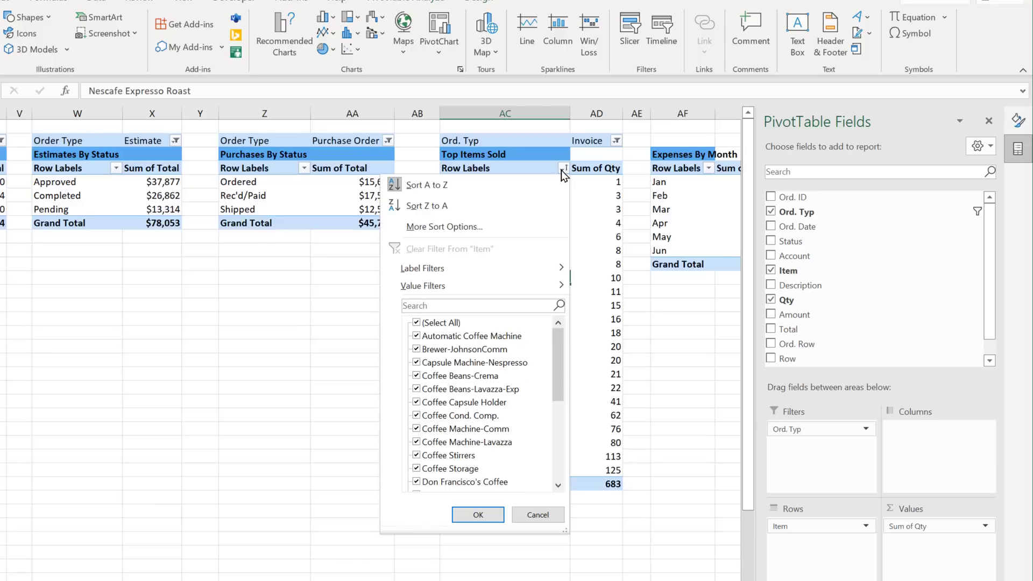
pyautogui.click(596, 190)
pyautogui.rightClick(591, 168)
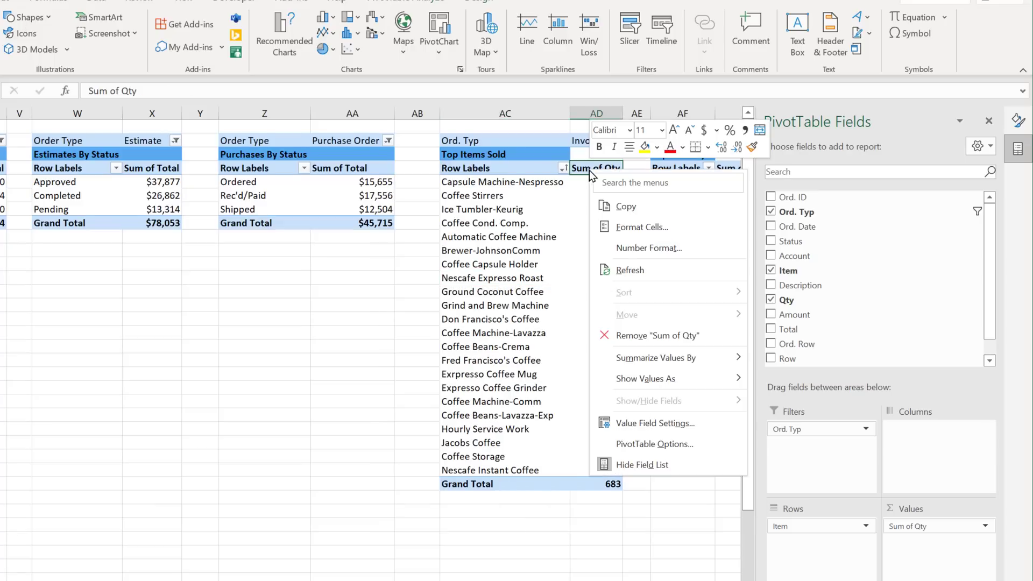
pyautogui.click(580, 190)
pyautogui.click(590, 196)
pyautogui.rightClick(590, 195)
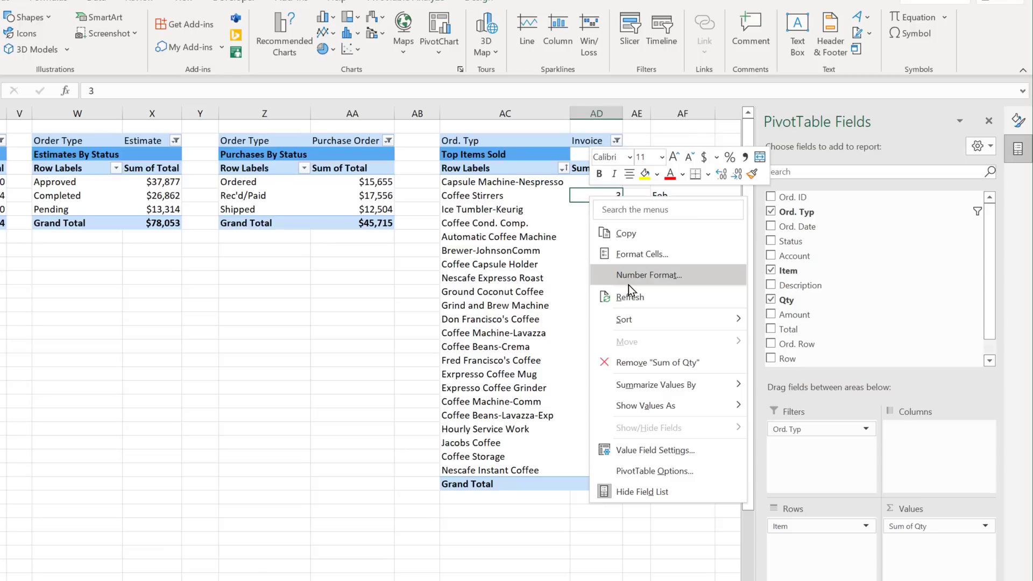
pyautogui.moveTo(683, 319)
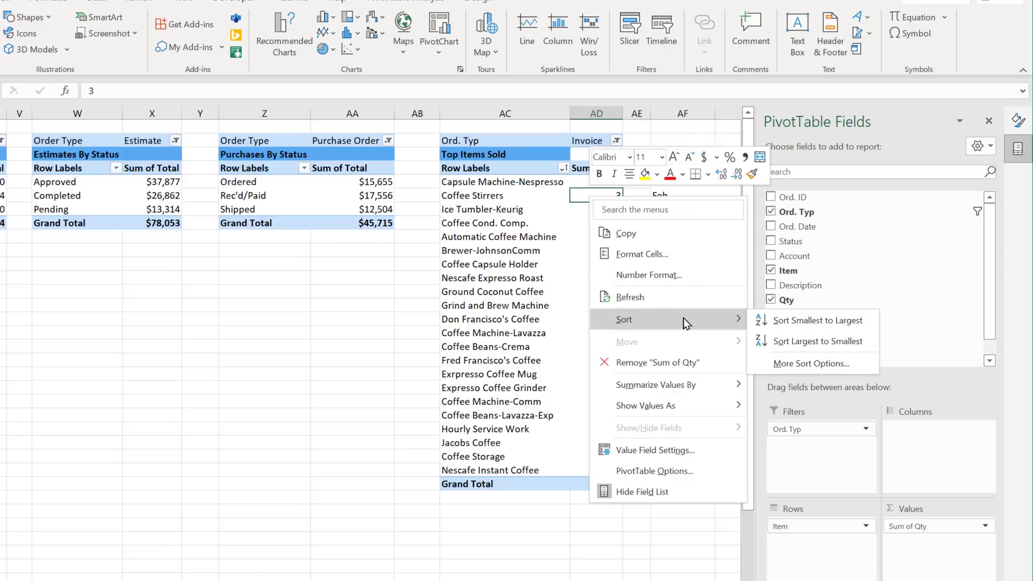
pyautogui.click(786, 318)
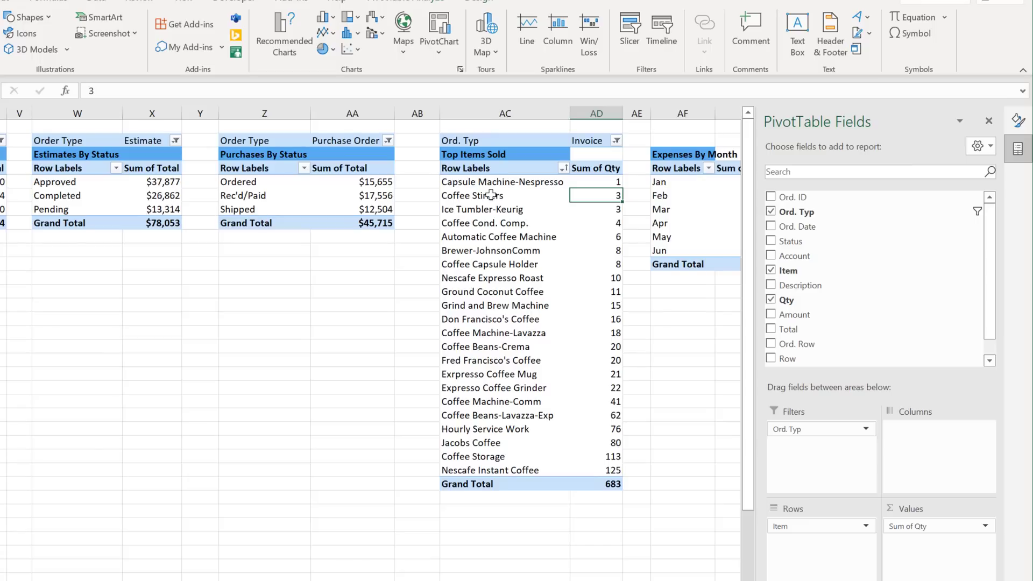
# Examine the available fields in the Top Items Sold pivot table's field list
pyautogui.click(478, 183)
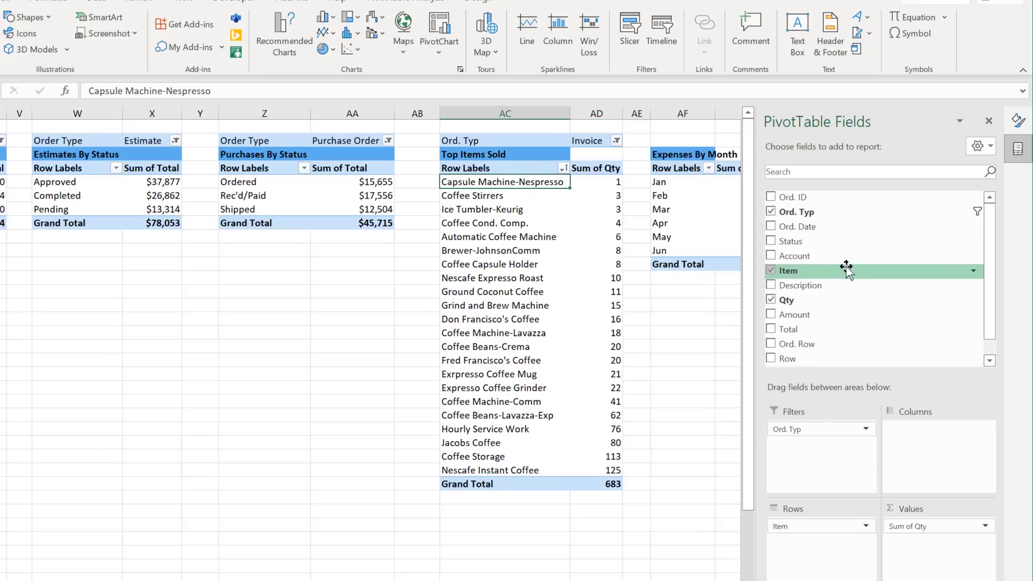
pyautogui.moveTo(847, 272); pyautogui.dragTo(817, 297)
pyautogui.scroll(-1, 810, 296)
pyautogui.scroll(1, 899, 330)
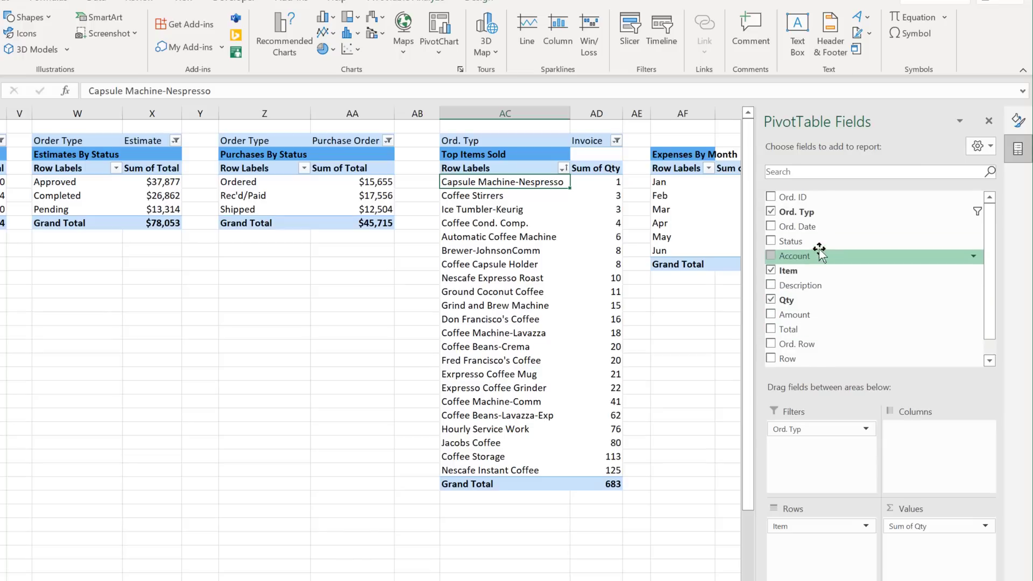
pyautogui.click(492, 291)
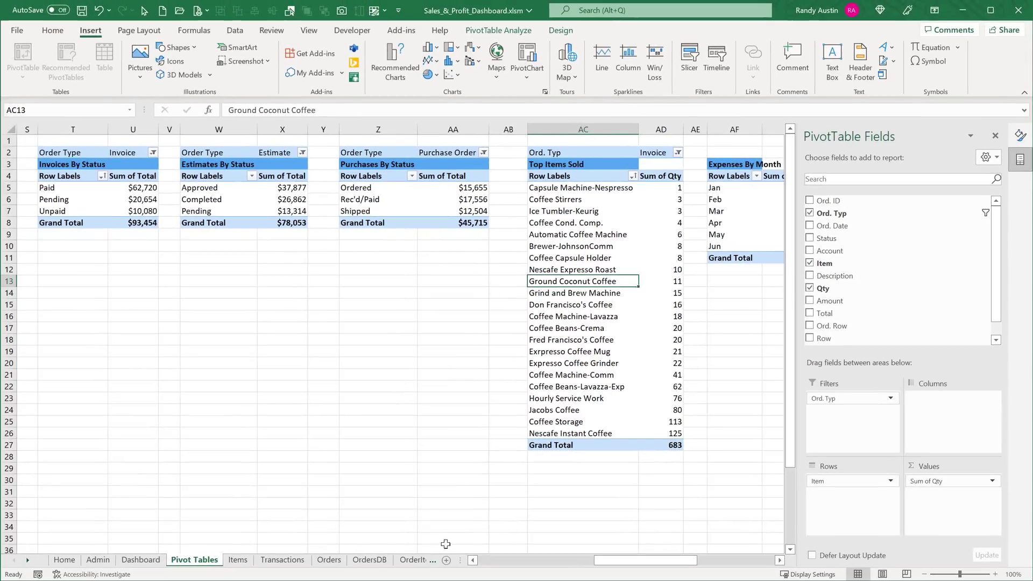
# On the OrderItemsDB sheet, check the source range proposed for a pivot chart of the order items table, without creating the chart
pyautogui.click(403, 560)
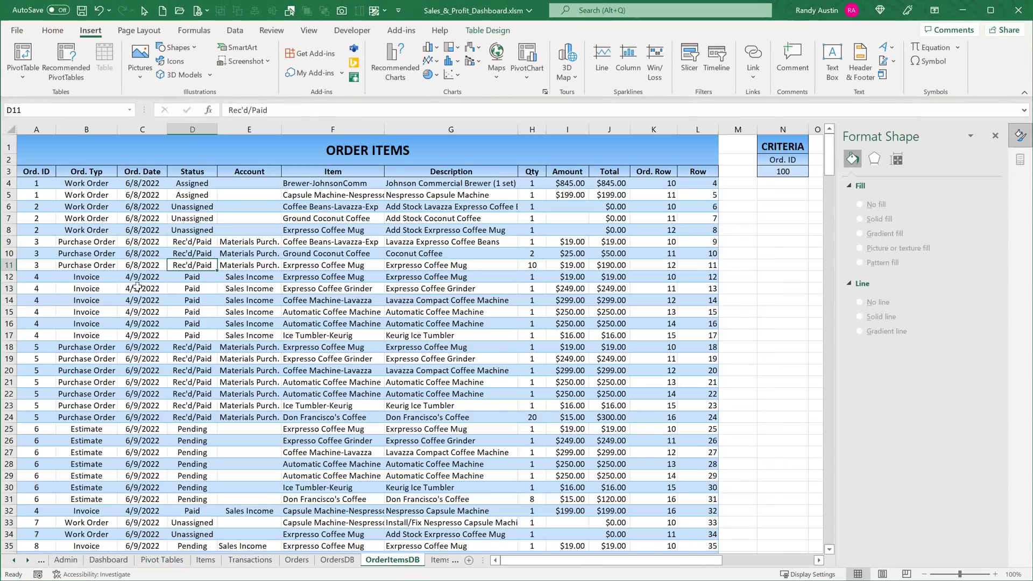
pyautogui.click(284, 291)
pyautogui.click(312, 233)
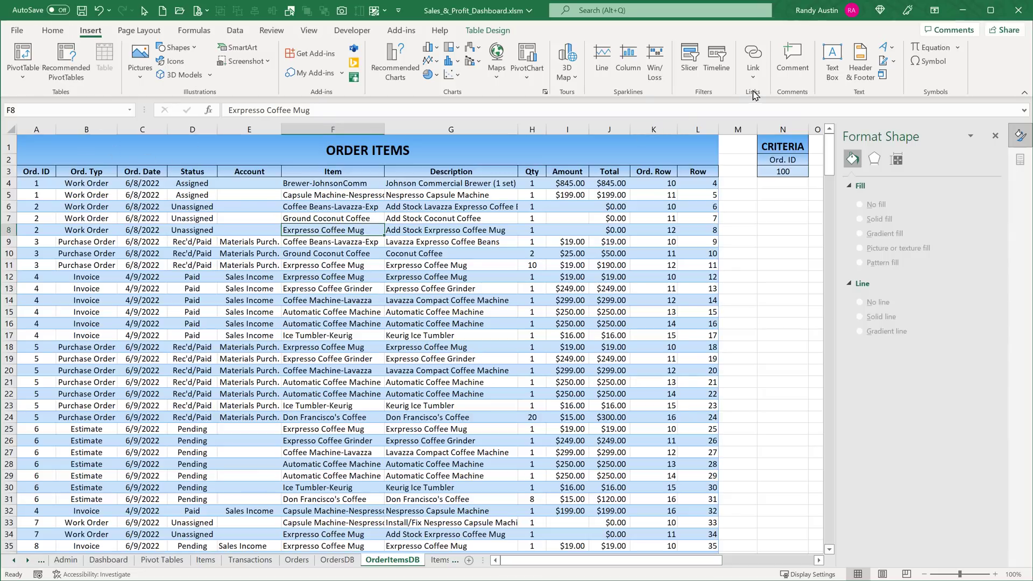
pyautogui.press('Right')
pyautogui.press('Down')
pyautogui.press('Down')
pyautogui.click(535, 51)
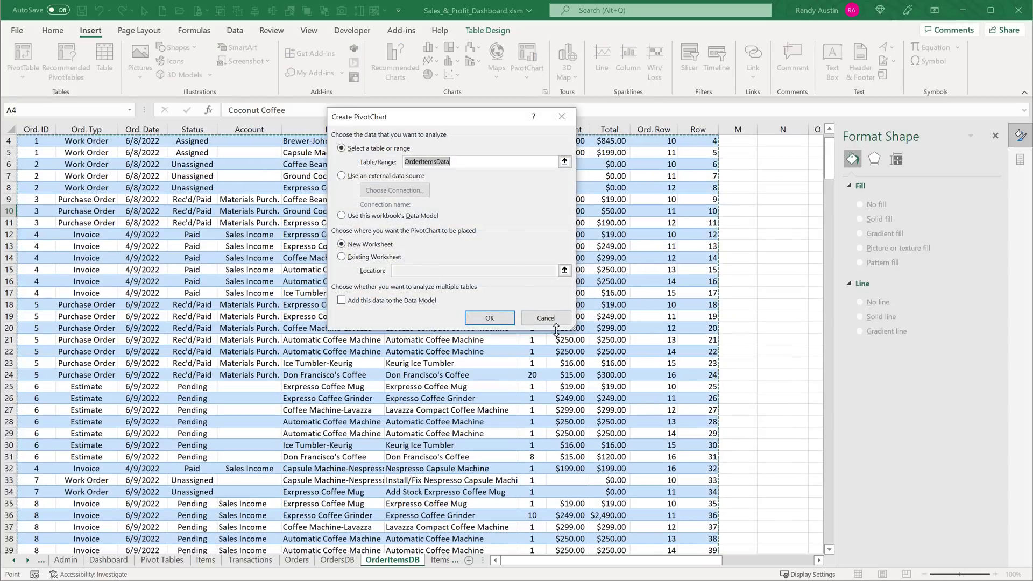
pyautogui.click(545, 316)
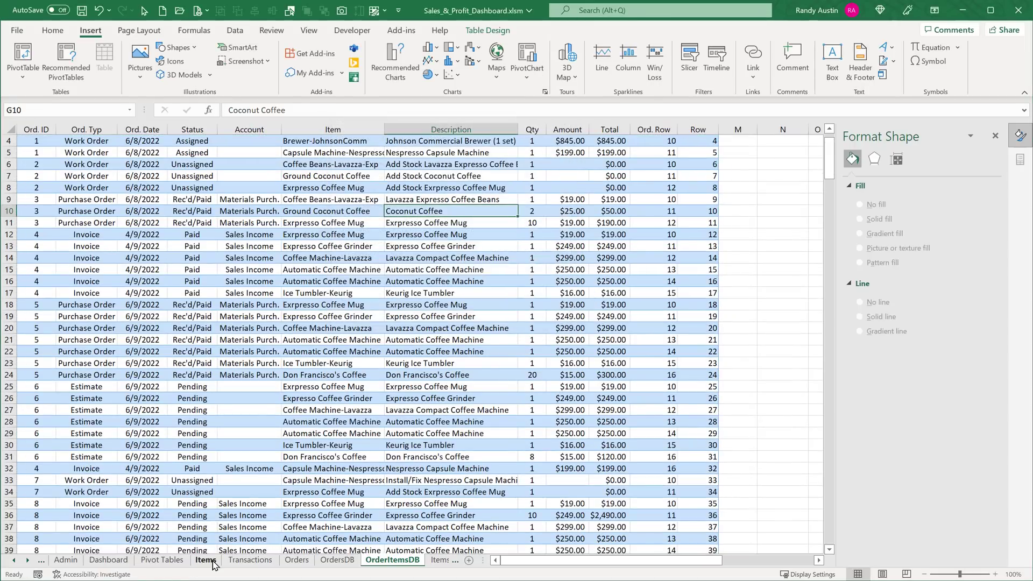
# On the Pivot Tables sheet, compare the field lists of the Purchases By Status and Top Items Sold pivot tables
pyautogui.click(161, 560)
pyautogui.moveTo(560, 246); pyautogui.dragTo(603, 366)
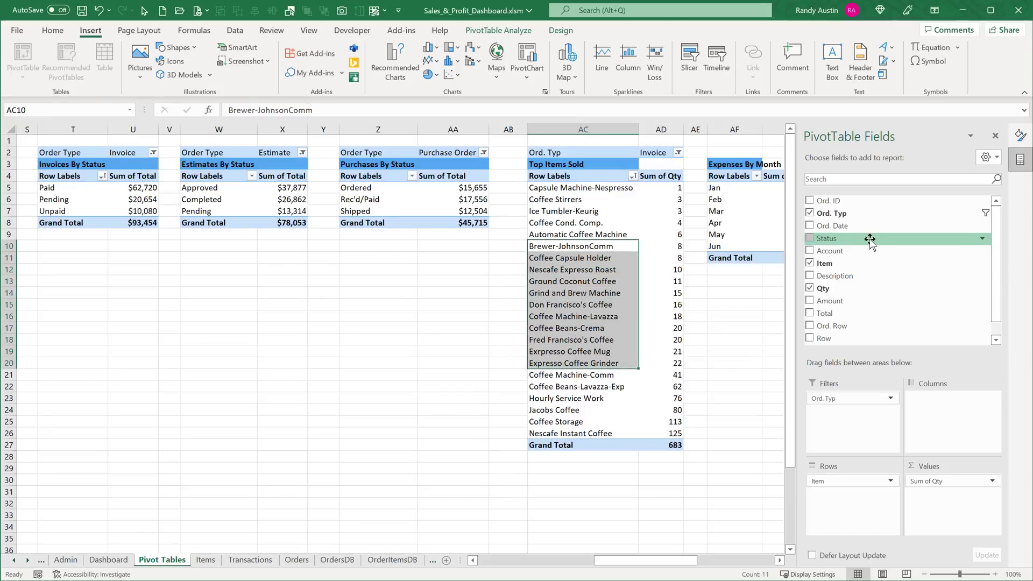
pyautogui.click(356, 202)
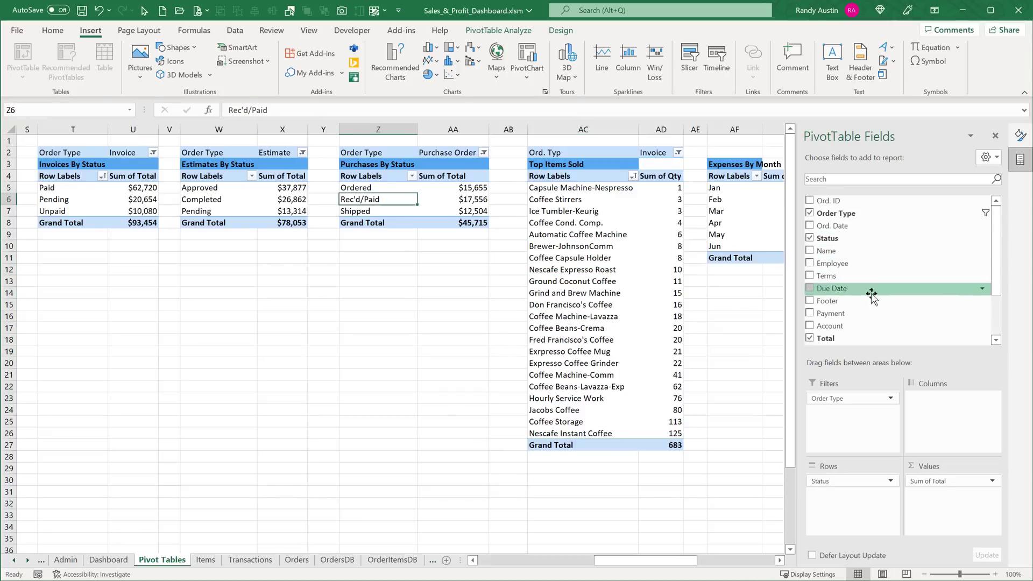
pyautogui.click(602, 247)
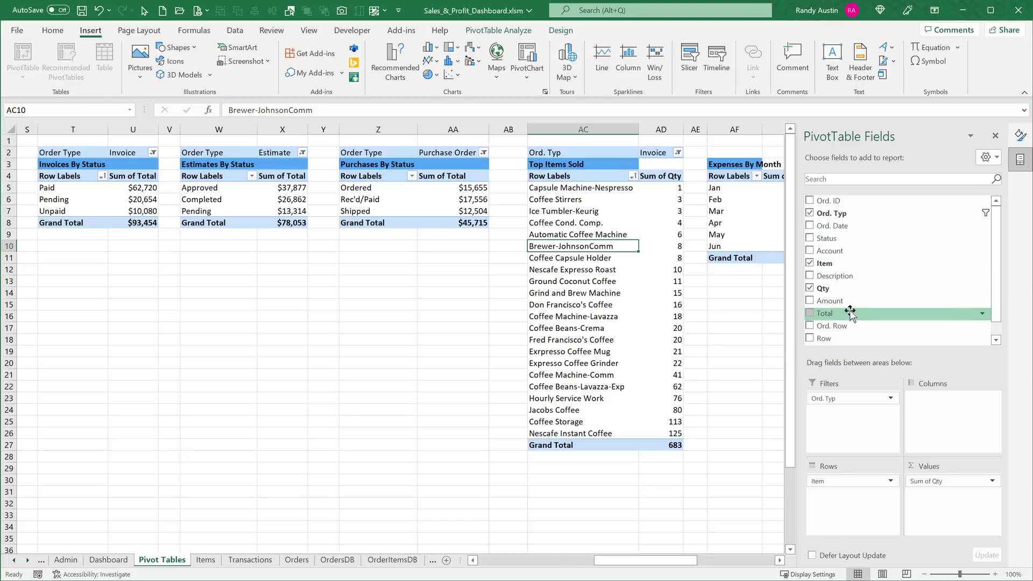
# Review the Ord. Typ, Qty and Item columns of the order items data on the OrderItemsDB sheet
pyautogui.click(394, 561)
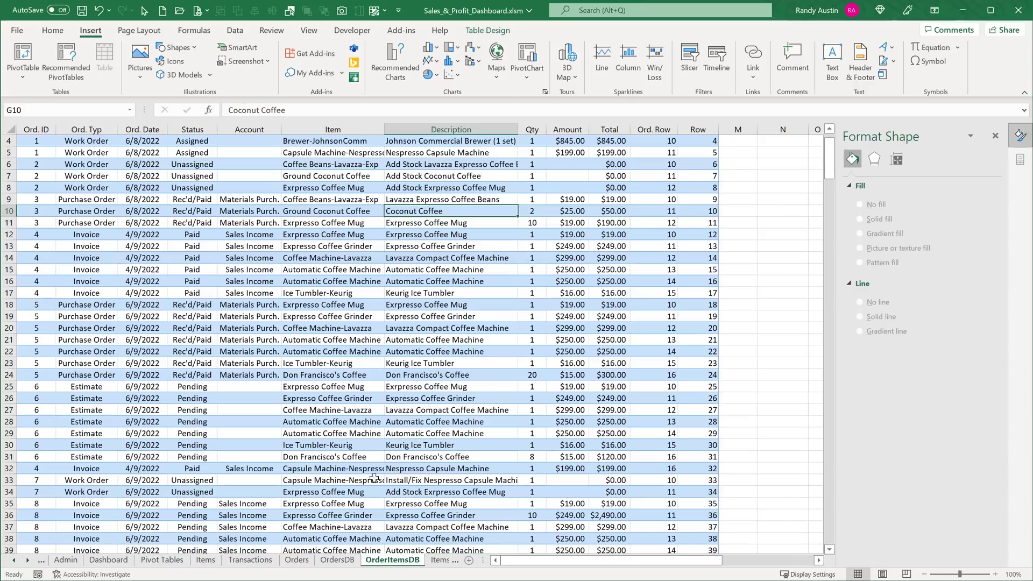
pyautogui.click(76, 211)
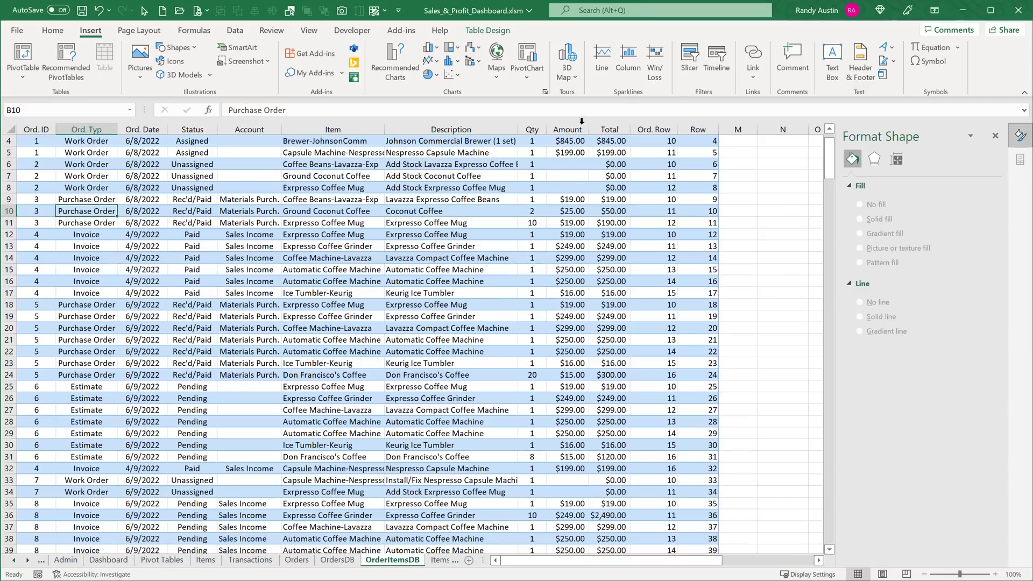
pyautogui.scroll(1, 457, 300)
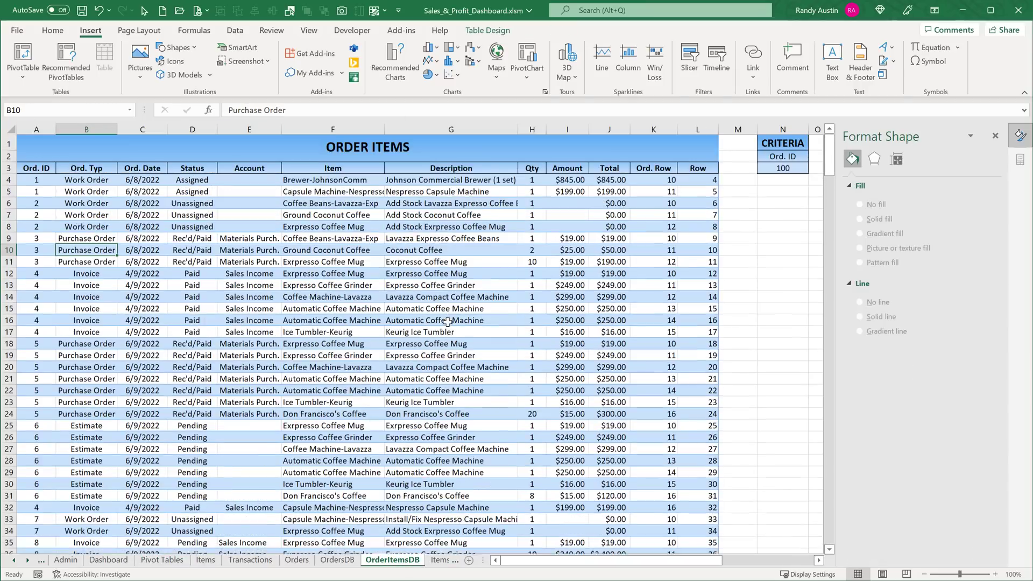
pyautogui.moveTo(531, 183); pyautogui.dragTo(533, 326)
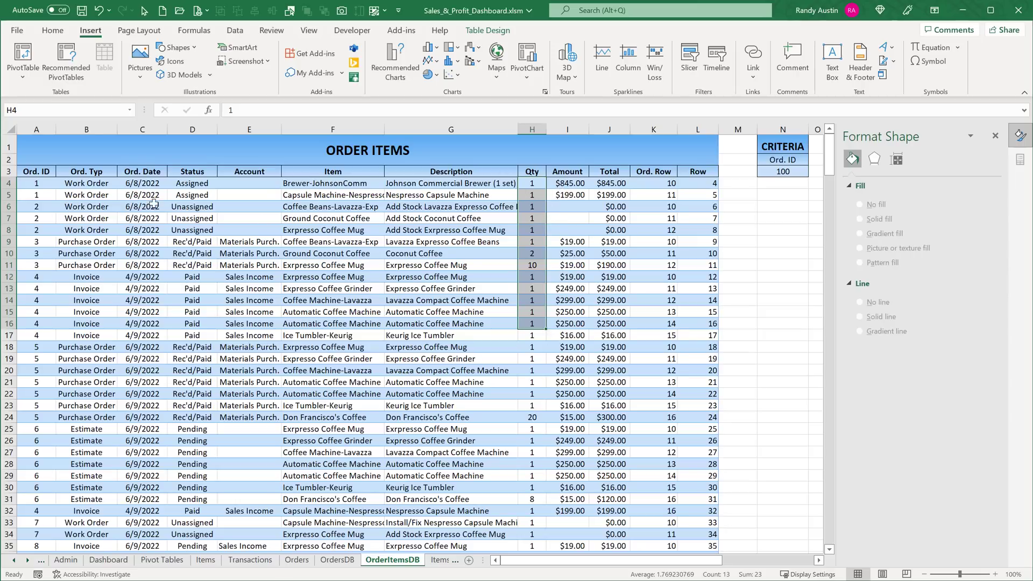
pyautogui.moveTo(349, 184); pyautogui.dragTo(350, 370)
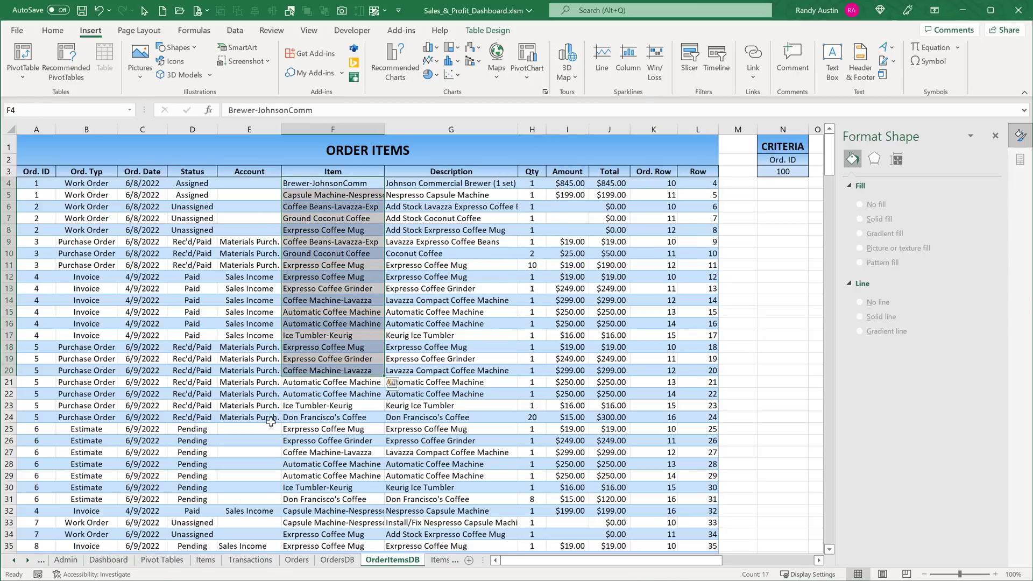
# On the Pivot Tables sheet, insert a 2-D clustered bar chart based on the Top Items Sold pivot table
pyautogui.click(162, 559)
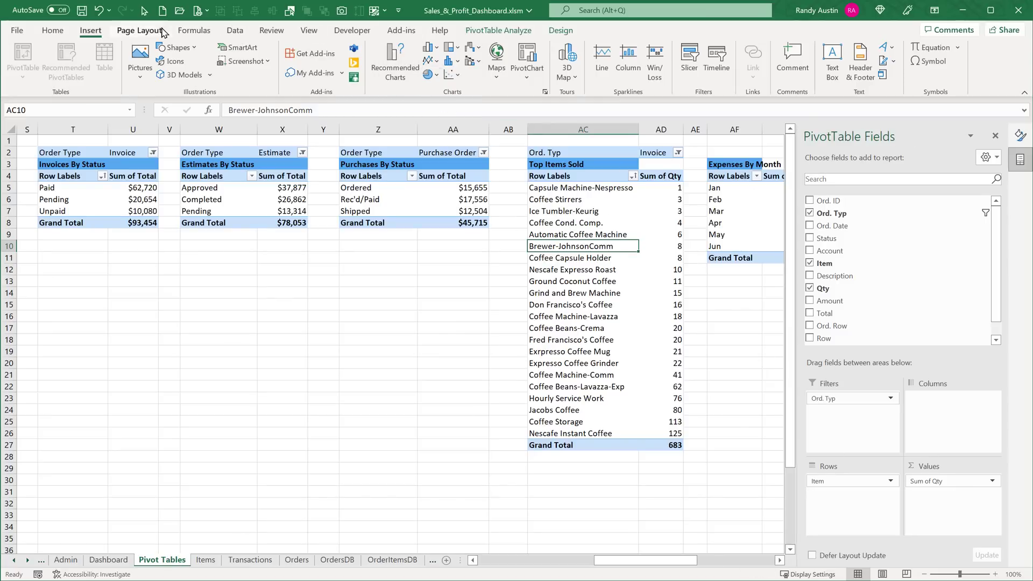
pyautogui.click(437, 49)
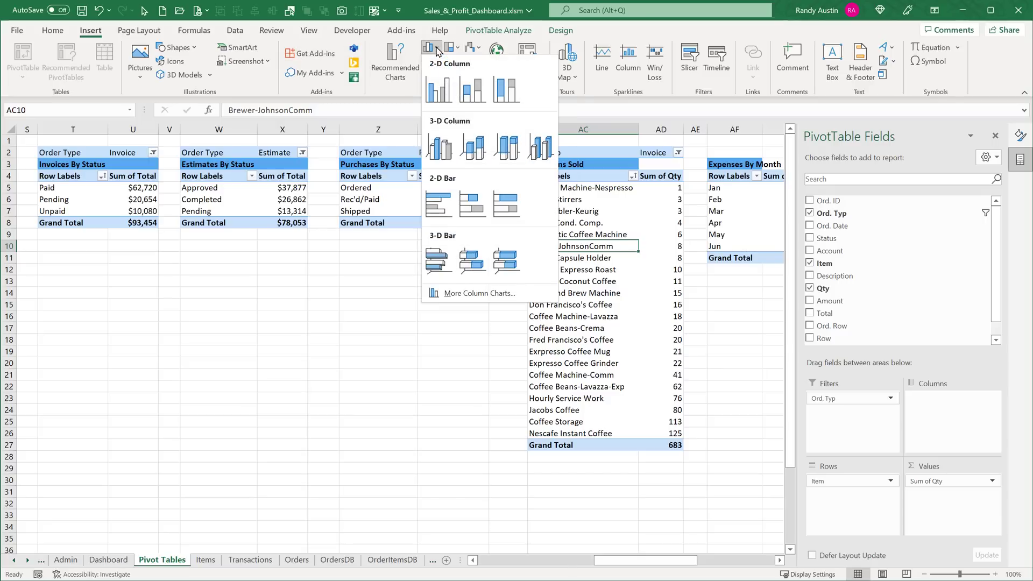
pyautogui.click(440, 202)
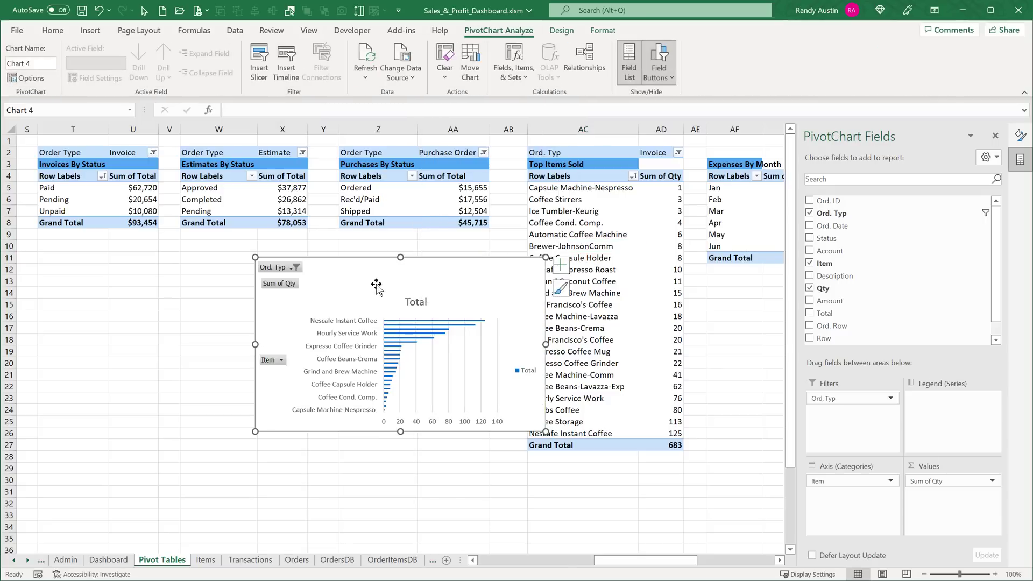
# Make the new bar chart tall enough to label every item and move it clear of the Top Items Sold pivot table
pyautogui.moveTo(402, 257); pyautogui.dragTo(401, 174)
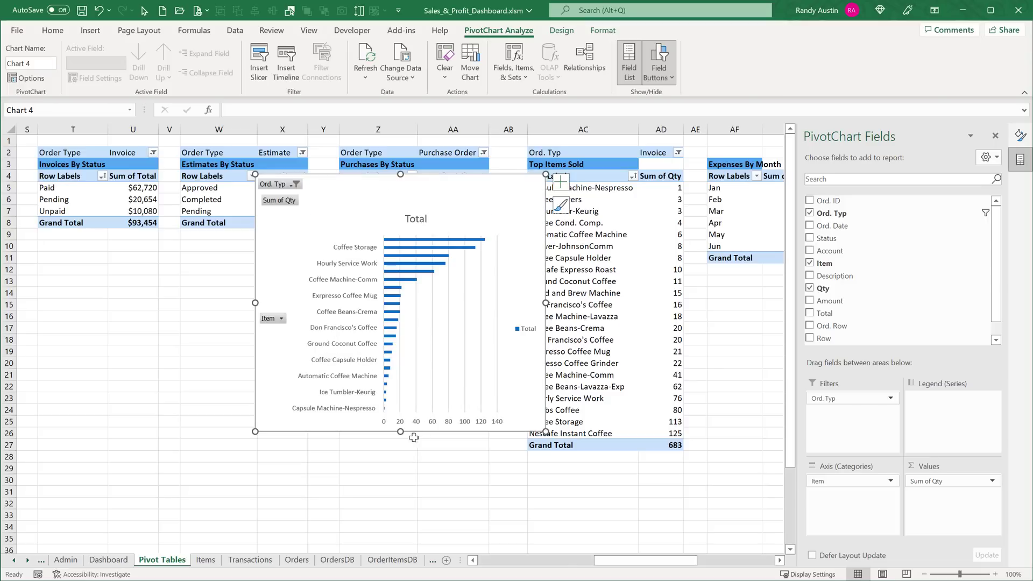
pyautogui.moveTo(402, 432); pyautogui.dragTo(401, 507)
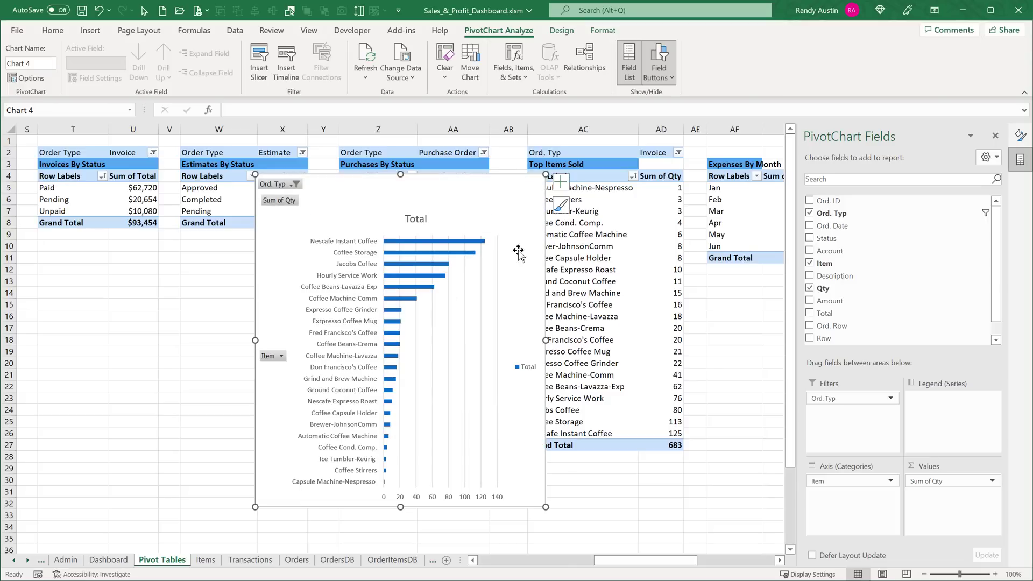
pyautogui.moveTo(491, 183); pyautogui.dragTo(419, 175)
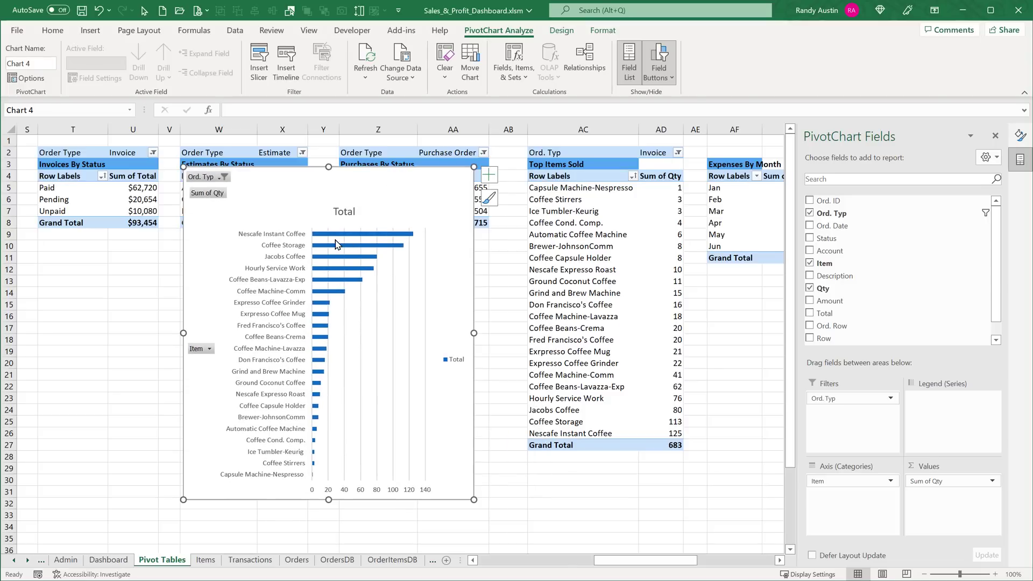
# Hide all field buttons on the Top Items Sold bar chart
pyautogui.moveTo(340, 238)
pyautogui.rightClick(214, 178)
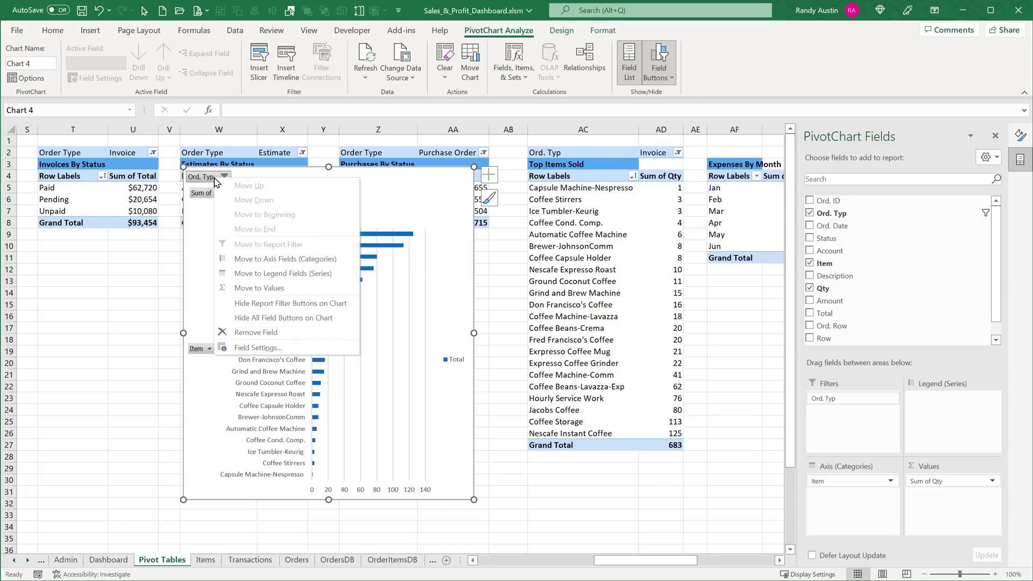
pyautogui.click(266, 318)
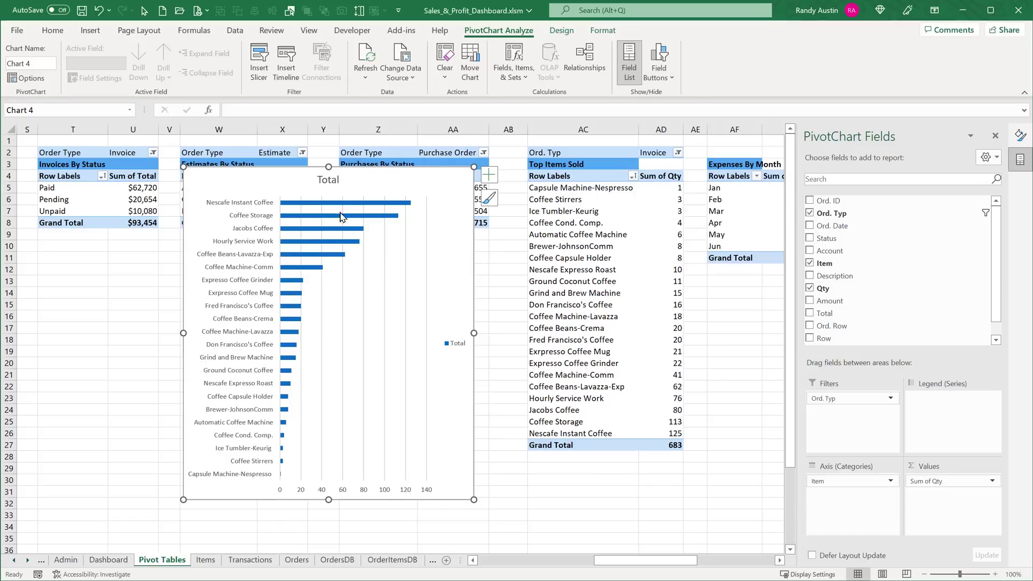
# Delete the vertical gridlines and the legend from the Top Items Sold bar chart
pyautogui.click(403, 246)
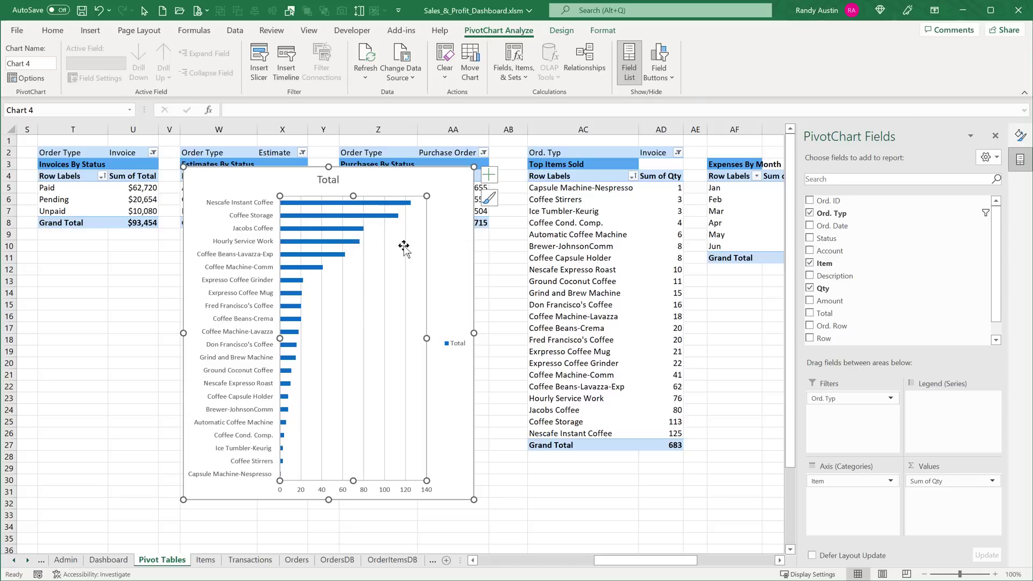
pyautogui.click(400, 255)
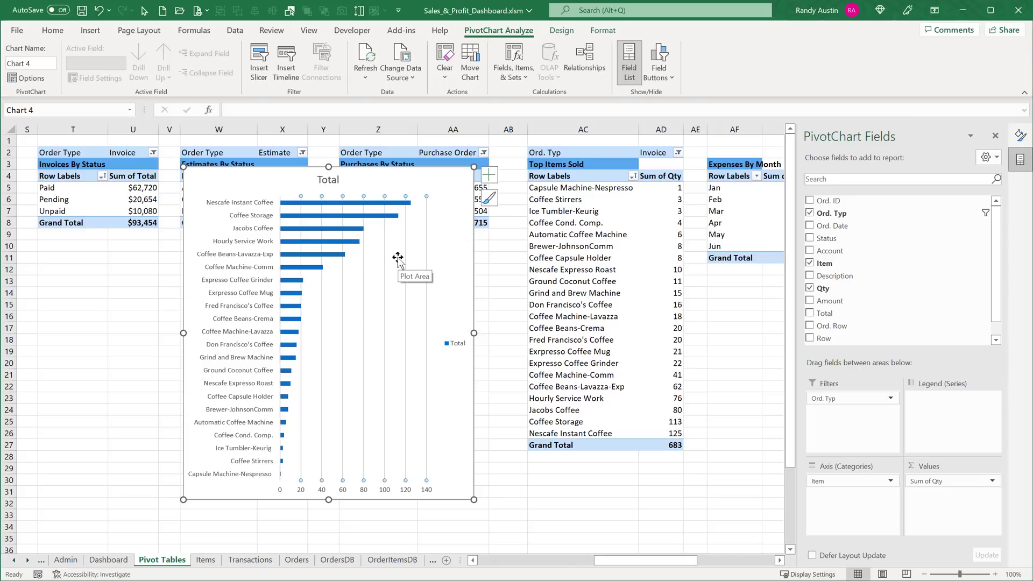
pyautogui.press('Delete')
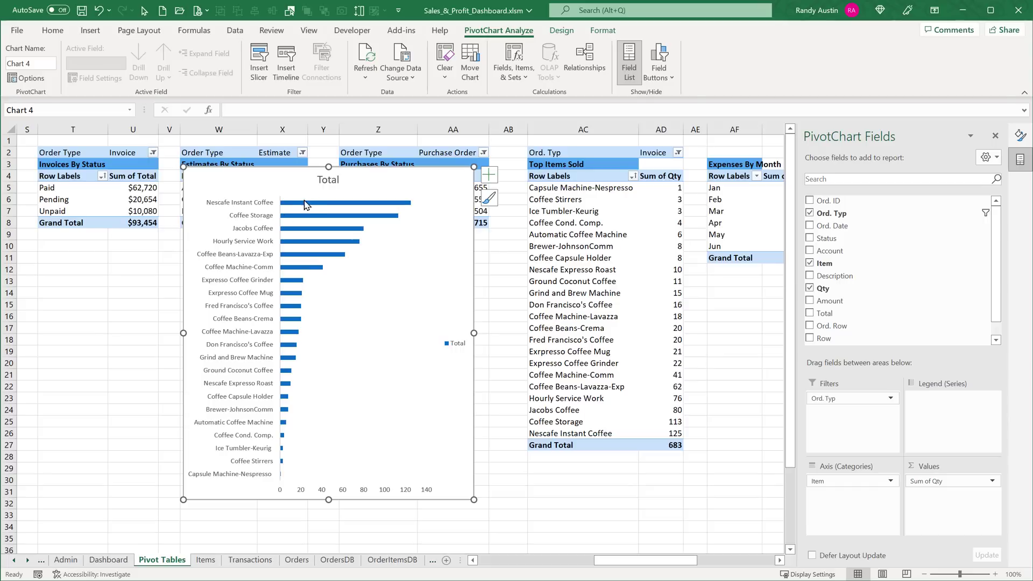
pyautogui.click(461, 348)
pyautogui.press('Delete')
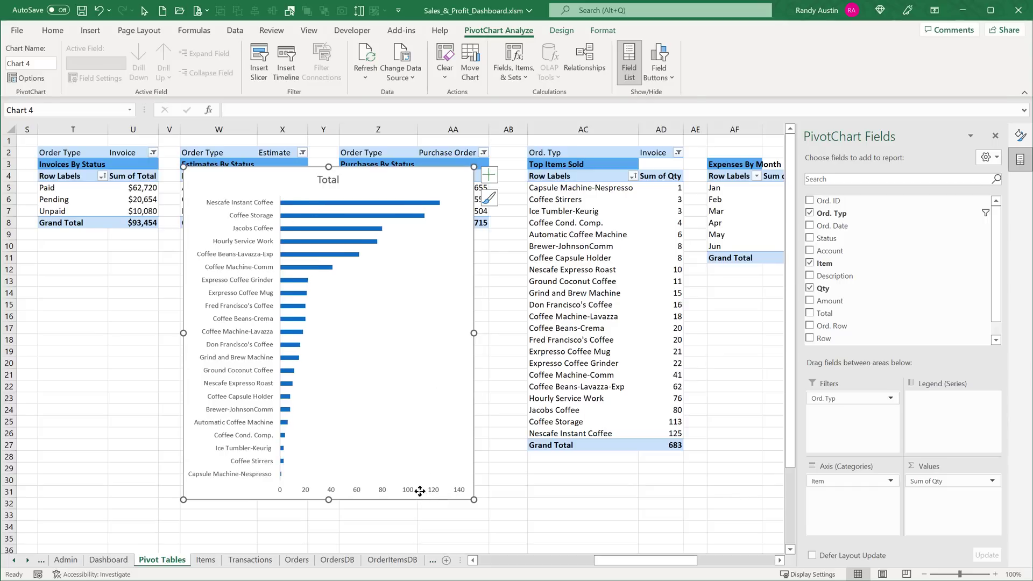
# Delete the horizontal value axis from the new Top Items Sold bar chart
pyautogui.click(419, 492)
pyautogui.press('Delete')
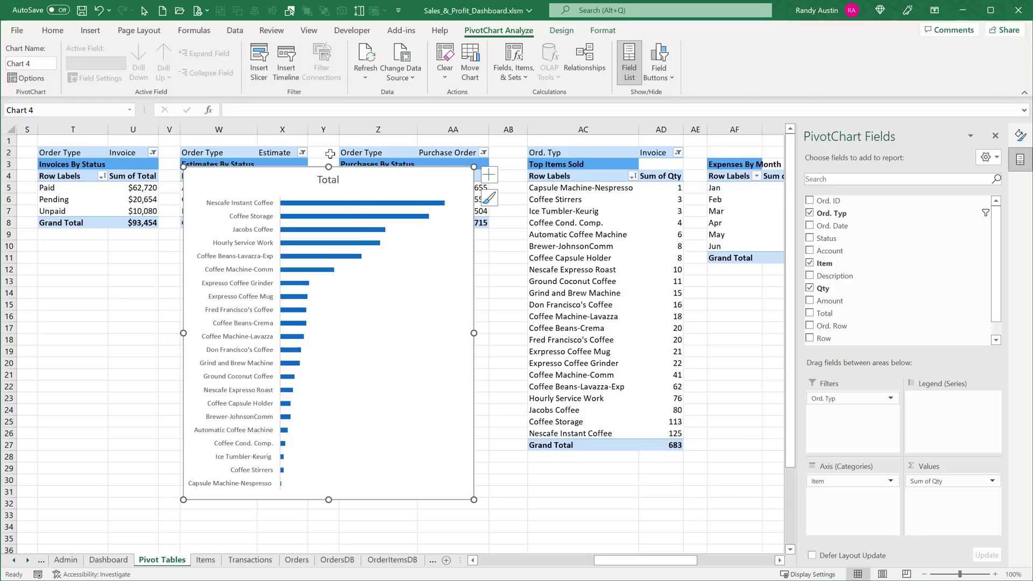
pyautogui.click(334, 208)
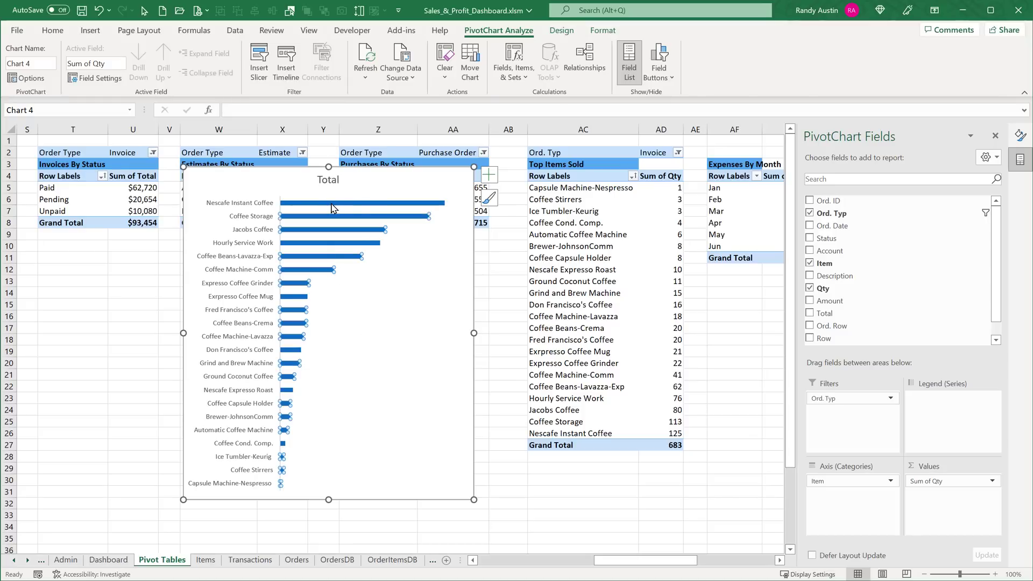
# Cut the new bar chart from the Pivot Tables sheet, paste it into the Dashboard's Top Items Sold chart and align it with its panel
pyautogui.click(108, 560)
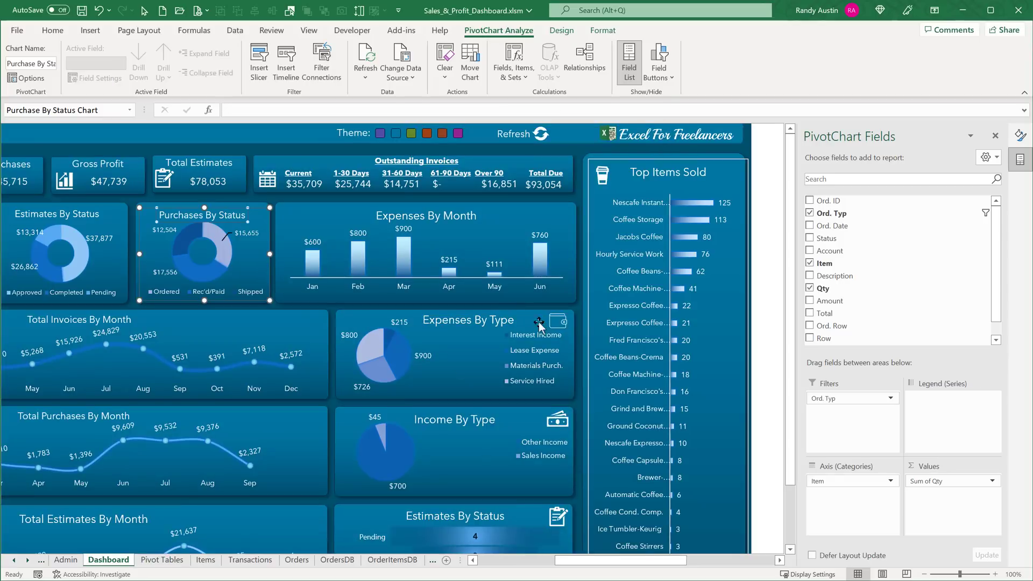
pyautogui.click(677, 204)
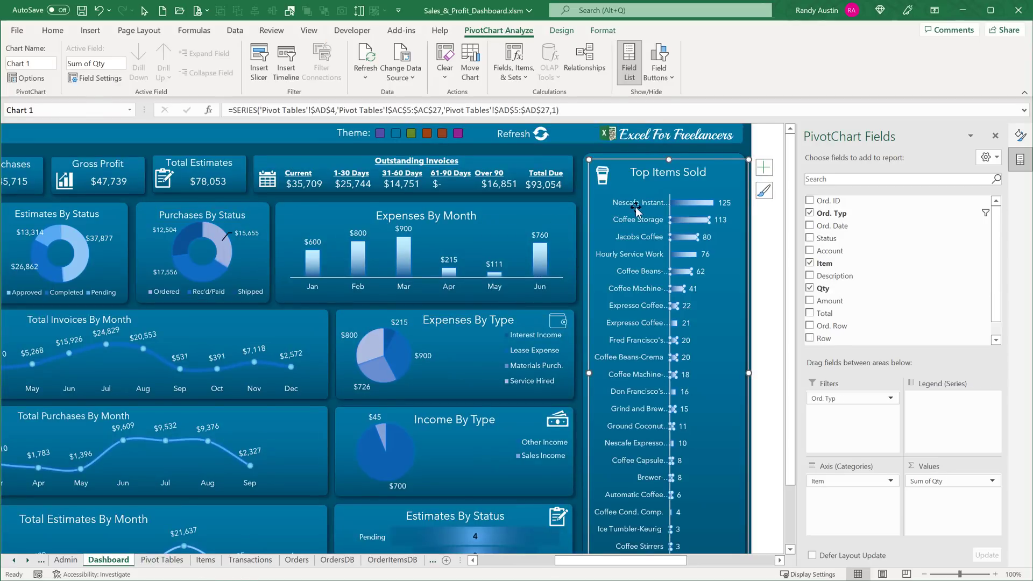
pyautogui.click(162, 564)
pyautogui.click(290, 167)
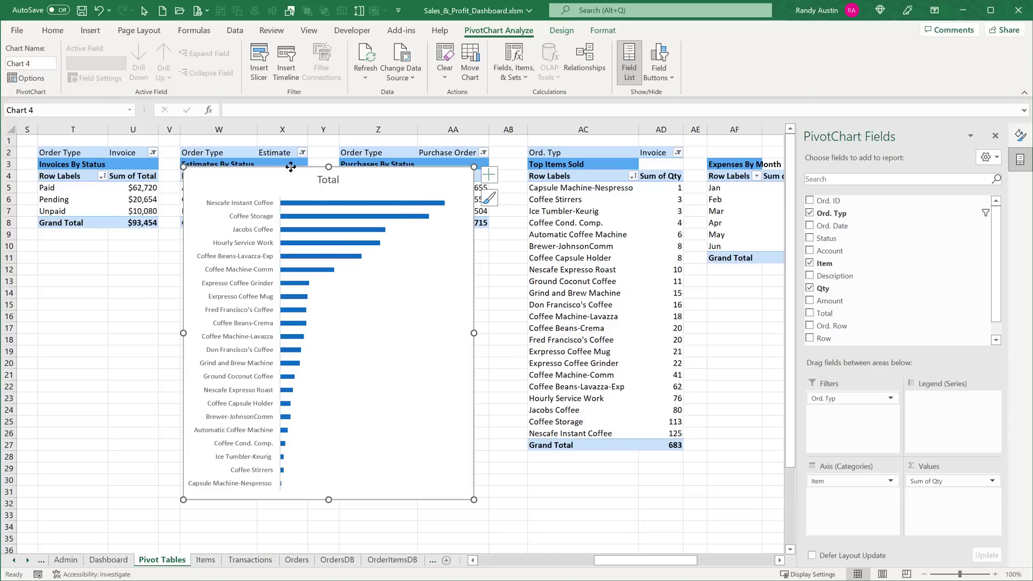
pyautogui.press('Delete')
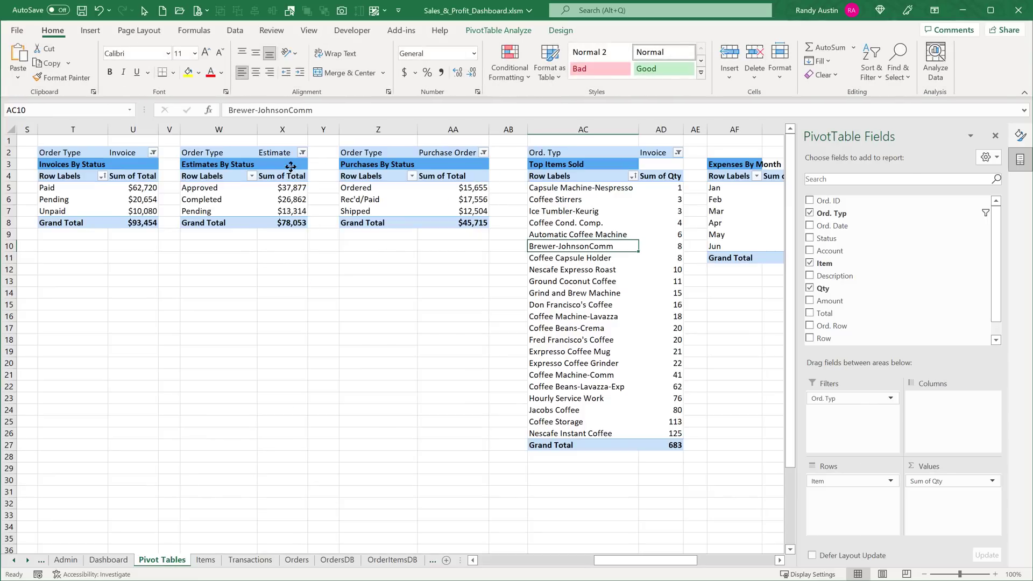
pyautogui.click(108, 560)
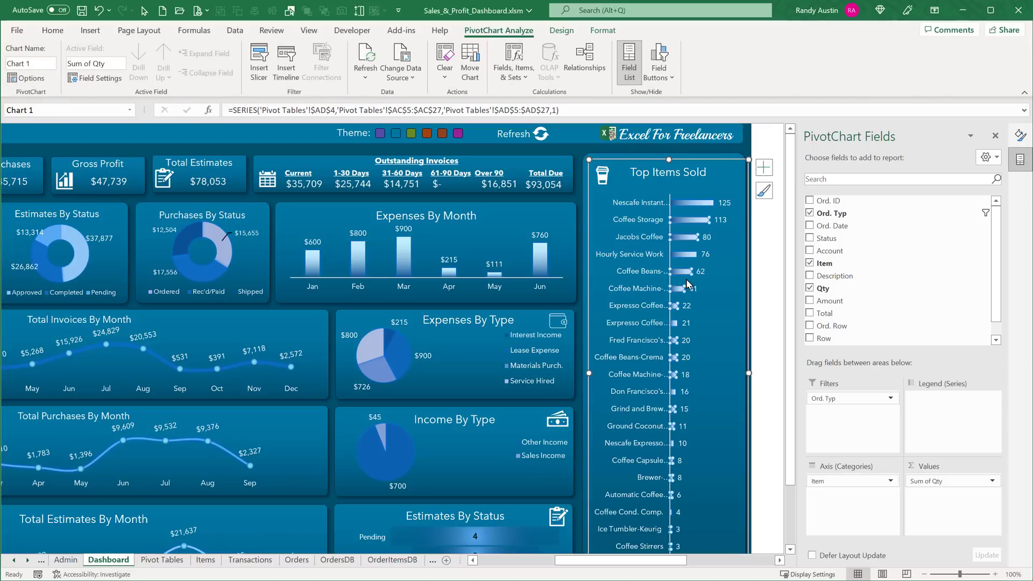
pyautogui.hotkey('ctrl', 'v')
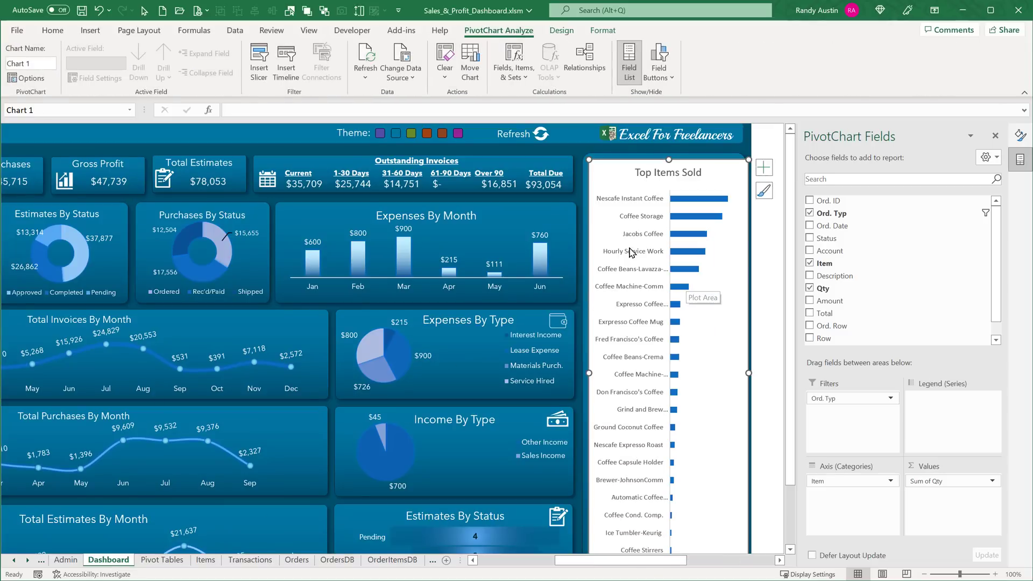
pyautogui.moveTo(620, 165)
pyautogui.mouseDown()
pyautogui.moveTo(585, 157)
pyautogui.moveTo(617, 160)
pyautogui.mouseUp()
pyautogui.click(780, 561)
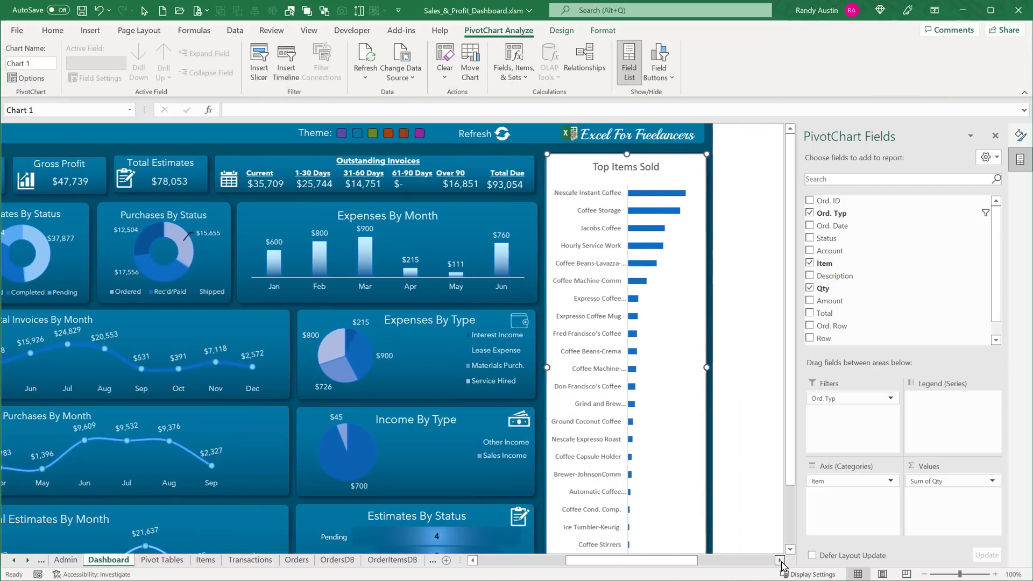
pyautogui.moveTo(370, 155); pyautogui.dragTo(269, 146)
pyautogui.moveTo(255, 147); pyautogui.dragTo(397, 146)
pyautogui.hotkey('ctrl', 'z')
pyautogui.hotkey('ctrl', 'z')
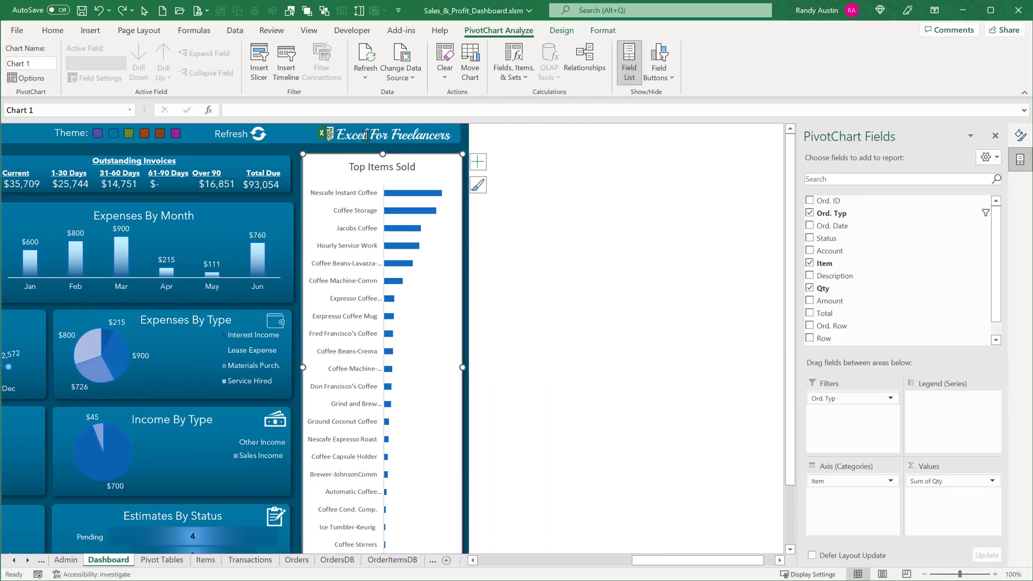
# Set the chart area of the Dashboard's Top Items Sold chart to no fill
pyautogui.click(603, 31)
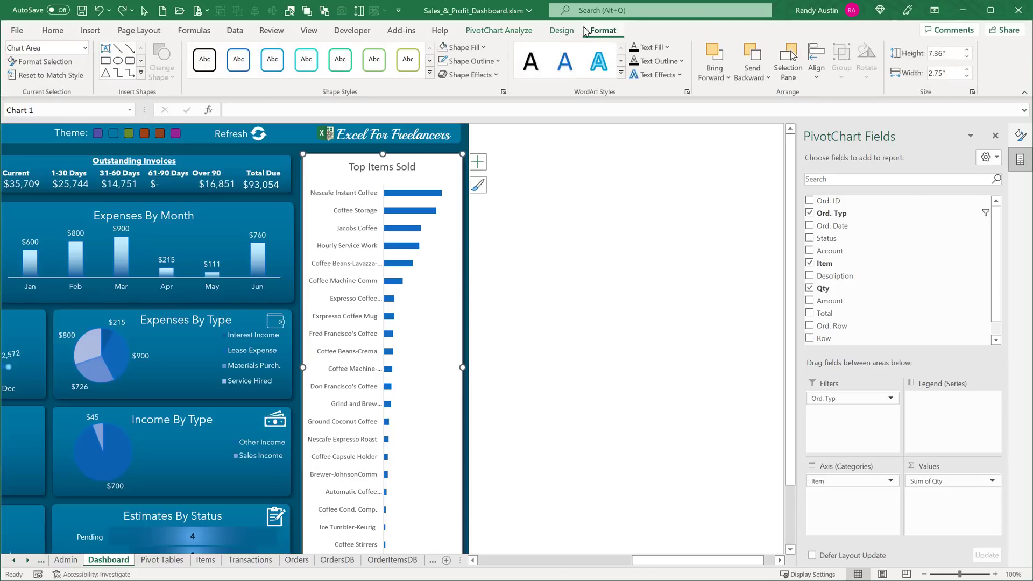
pyautogui.click(445, 48)
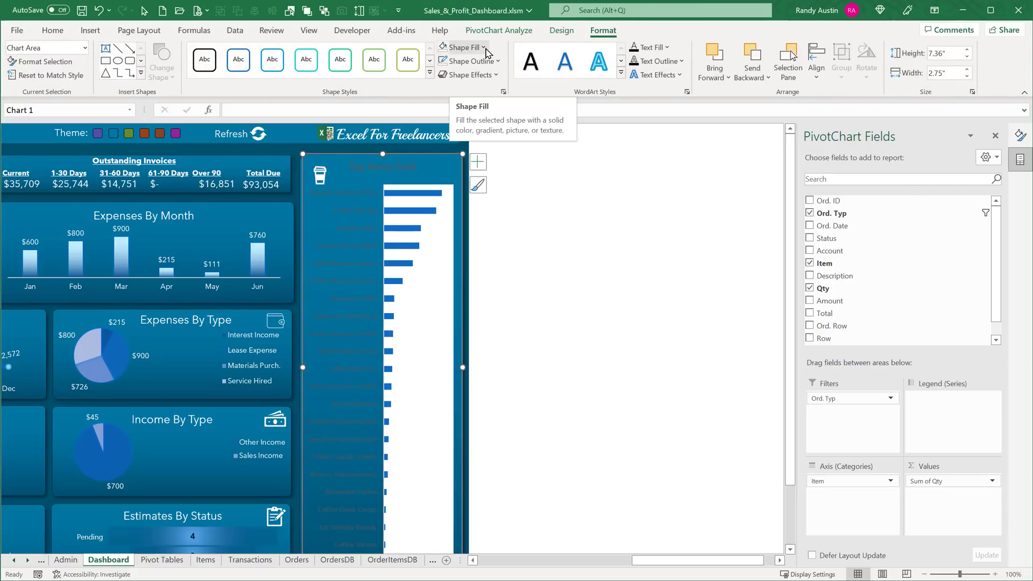
pyautogui.click(483, 49)
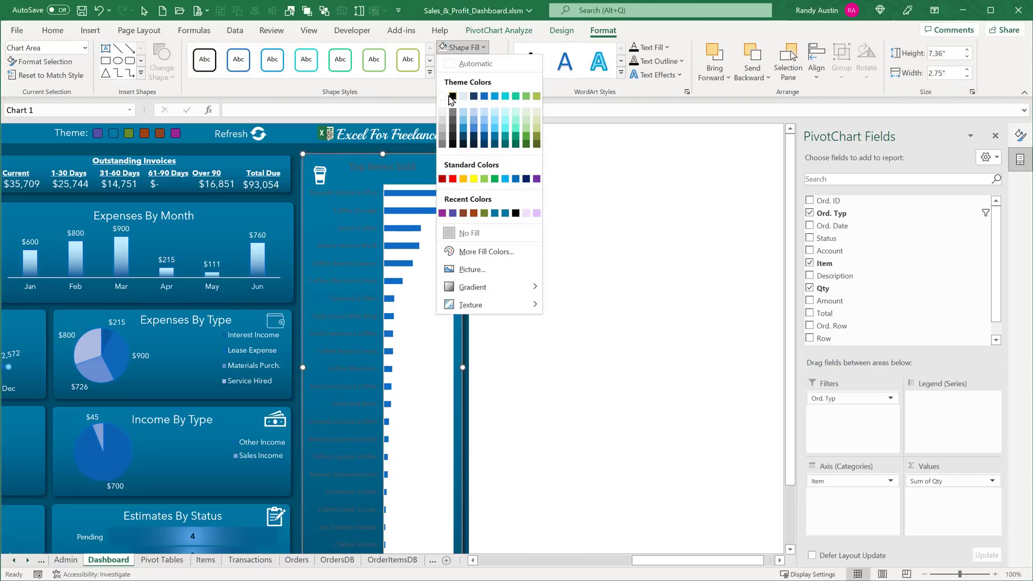
pyautogui.click(469, 232)
# Set the plot area of the Top Items Sold chart to no fill and no outline
pyautogui.click(391, 186)
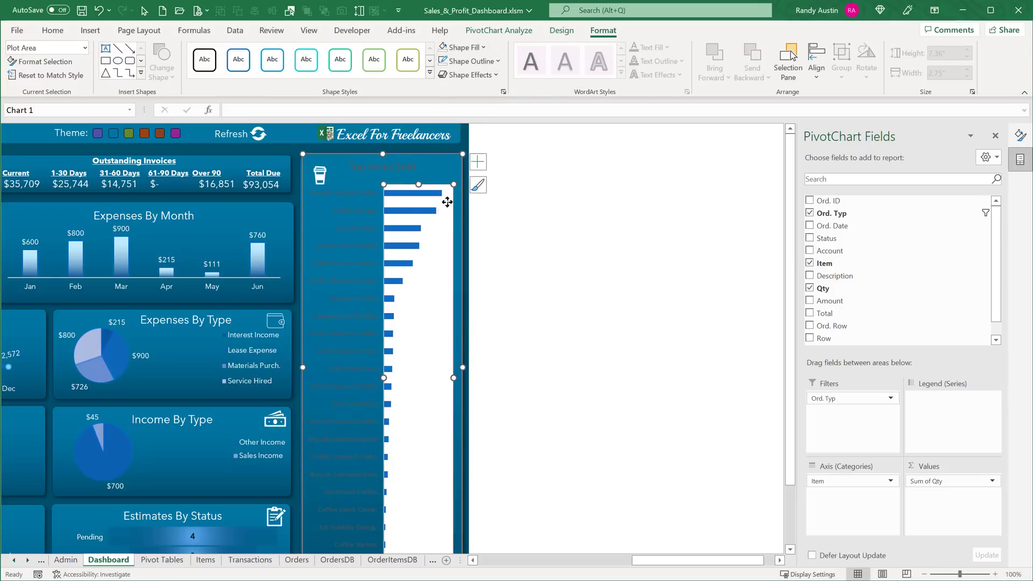
pyautogui.click(467, 49)
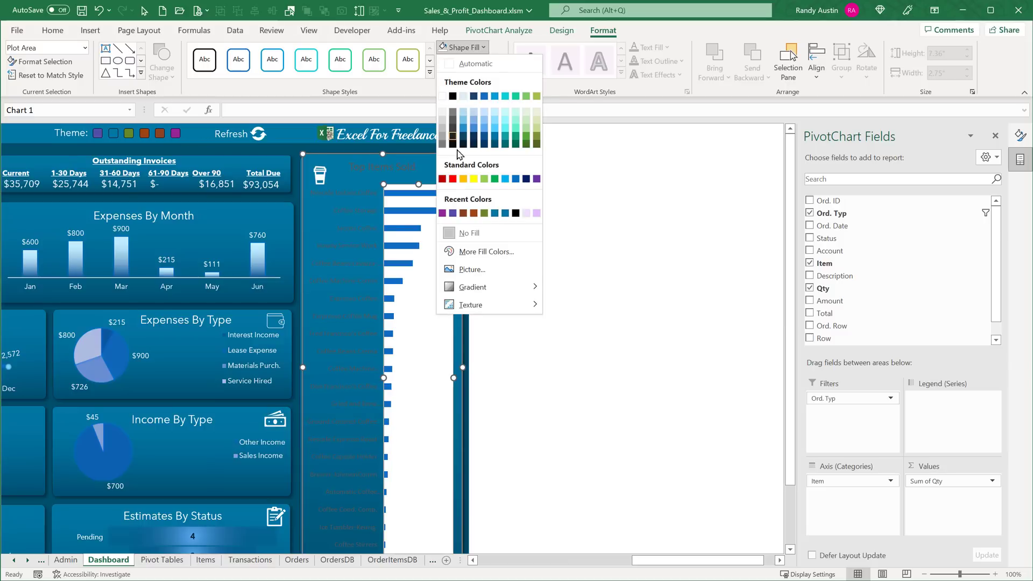
pyautogui.click(464, 233)
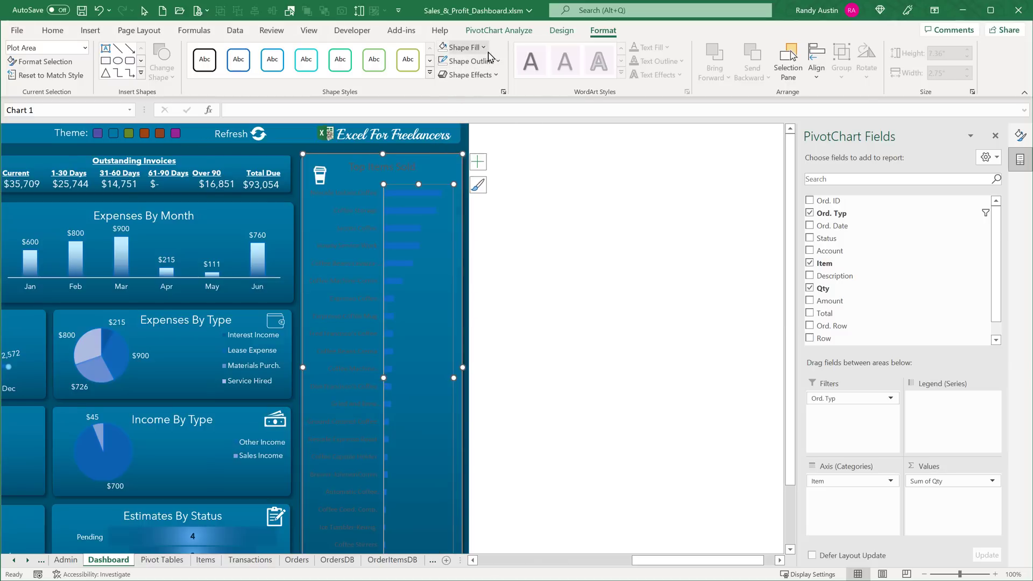
pyautogui.click(483, 61)
pyautogui.click(471, 246)
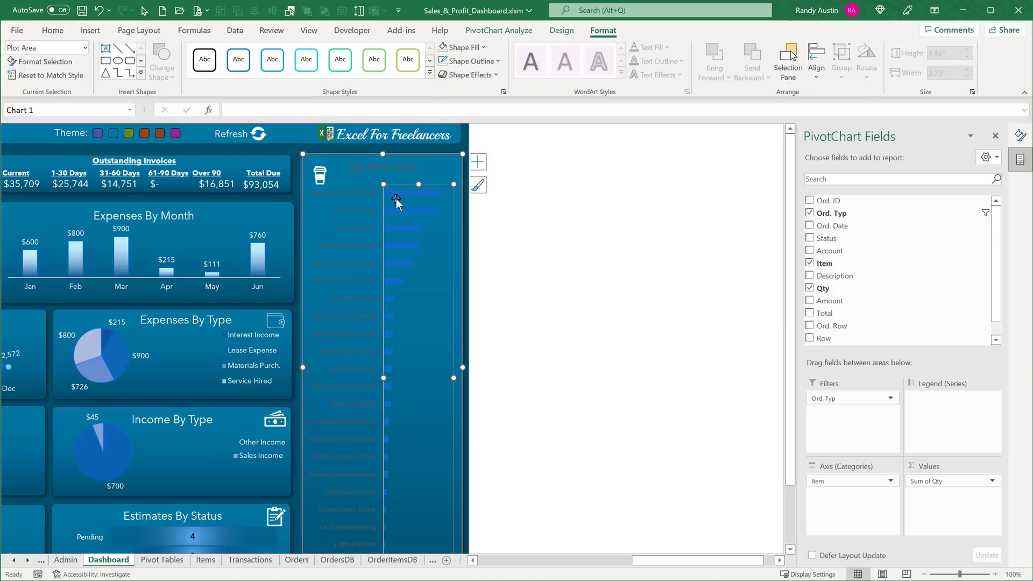
# Make all text in the Top Items Sold chart white and set its font to Avenir Next LT Pro
pyautogui.click(374, 155)
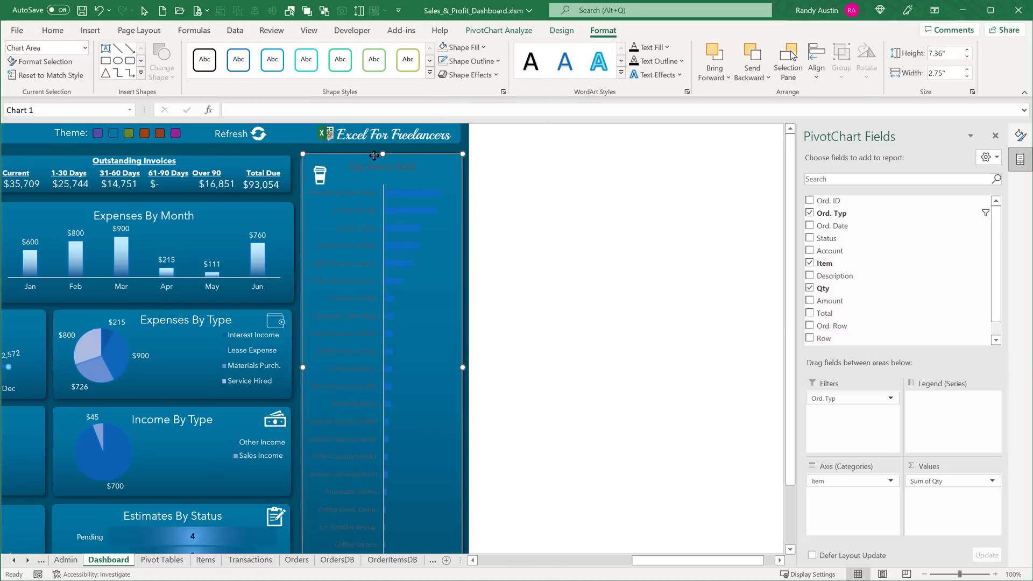
pyautogui.click(53, 30)
pyautogui.click(209, 73)
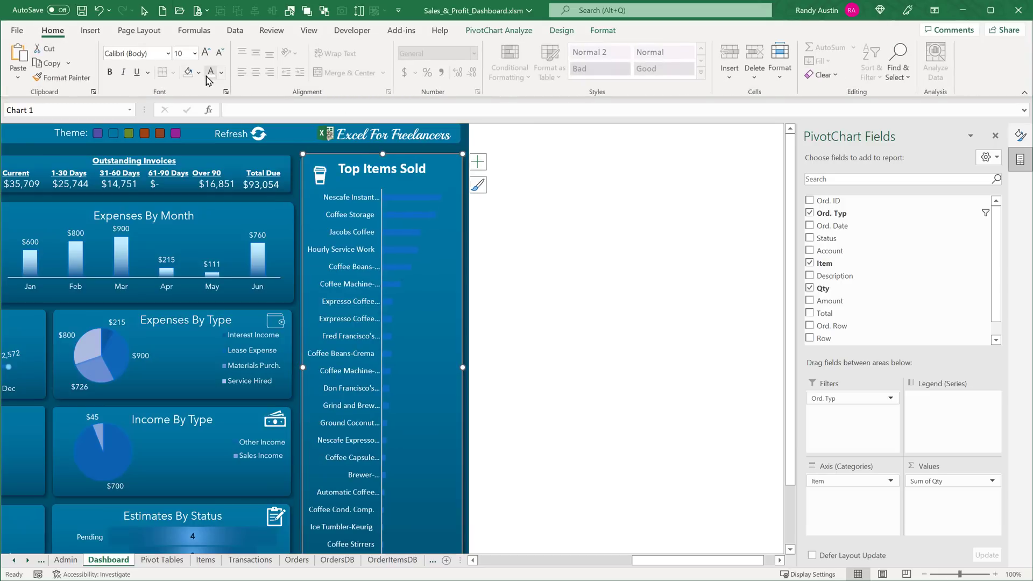
pyautogui.click(143, 51)
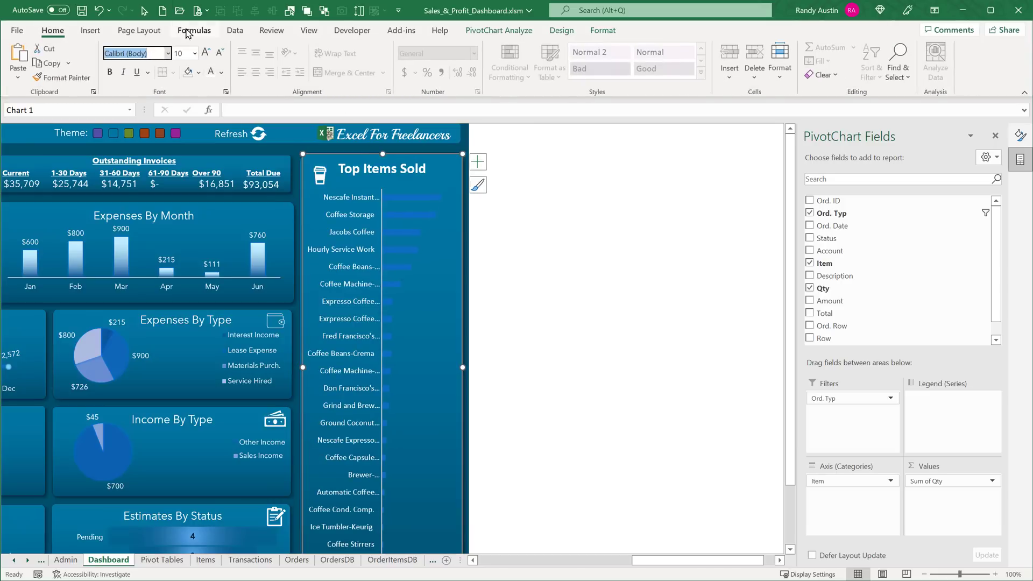
pyautogui.write('Avenir Next LT Pro')
pyautogui.press('Return')
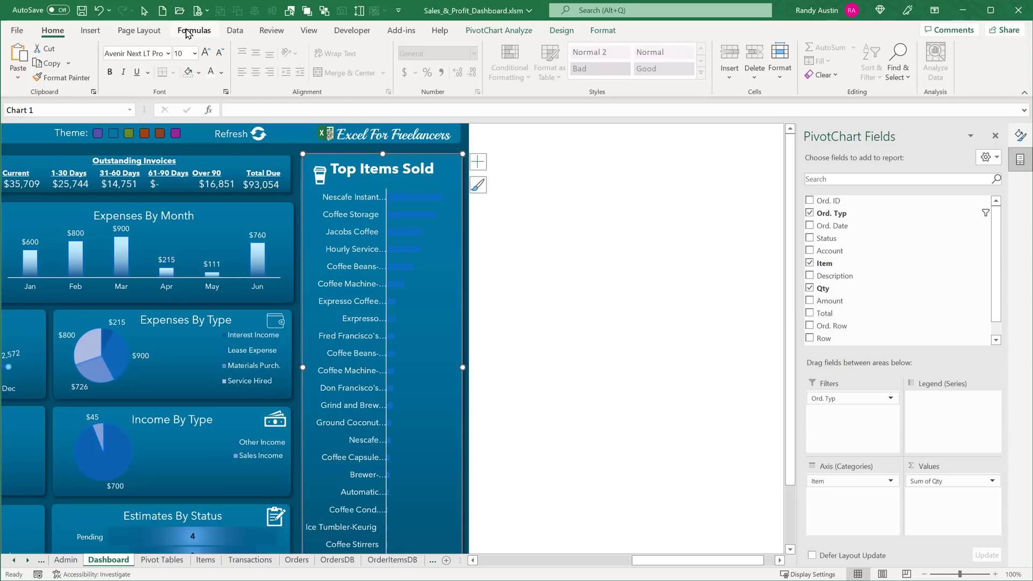
pyautogui.scroll(-2, 381, 193)
pyautogui.scroll(2, 380, 193)
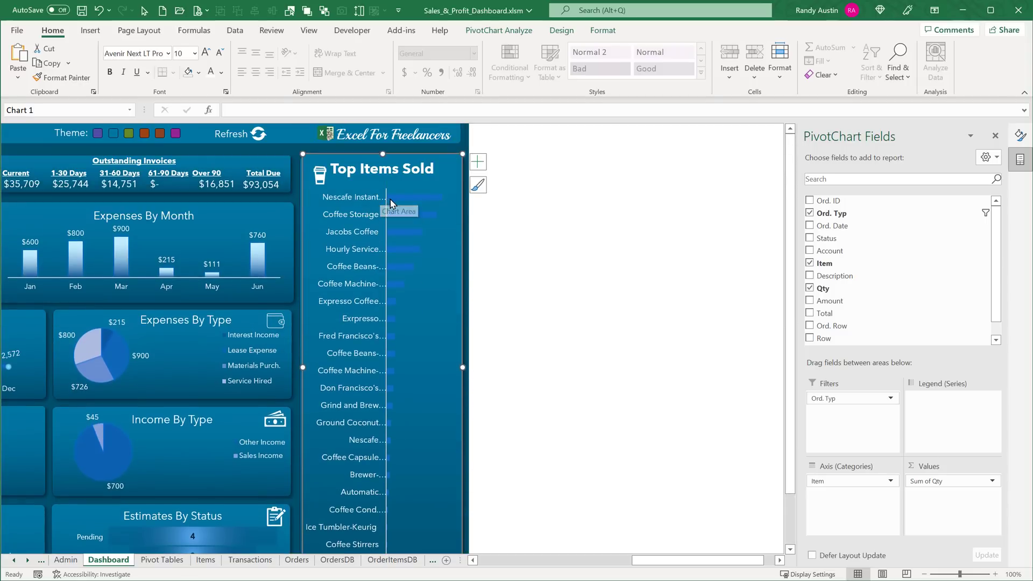
# Open the formatting options for the Top Items Sold bar series and give the bars a linear gradient fill
pyautogui.click(396, 197)
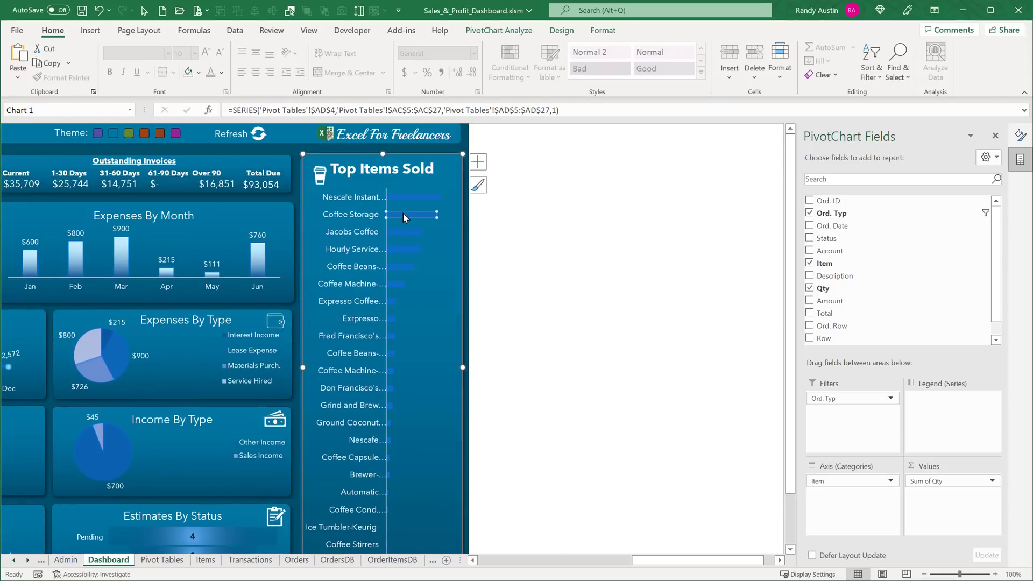
pyautogui.doubleClick(408, 220)
pyautogui.click(411, 213)
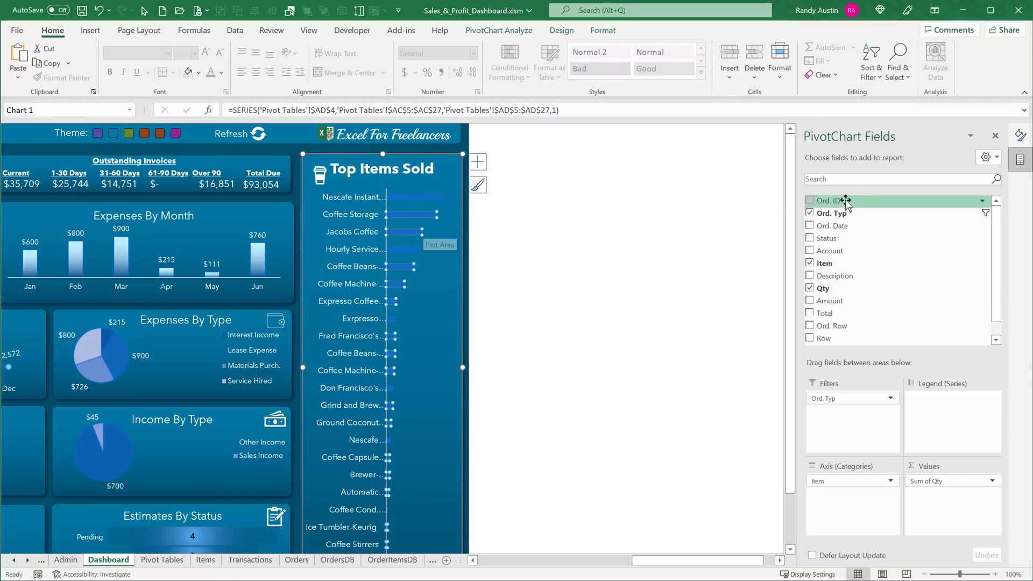
pyautogui.click(996, 136)
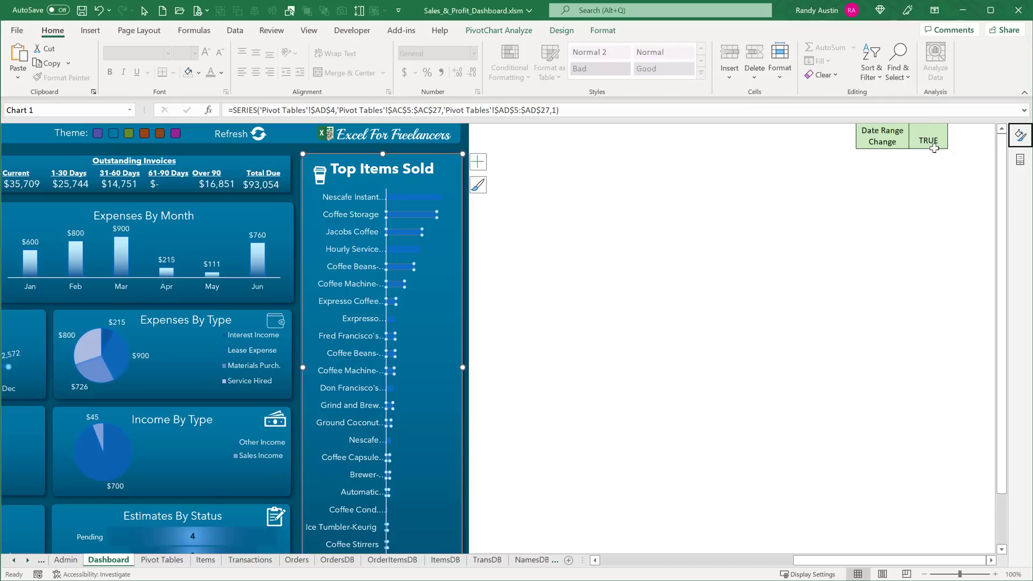
pyautogui.click(1019, 136)
pyautogui.click(854, 178)
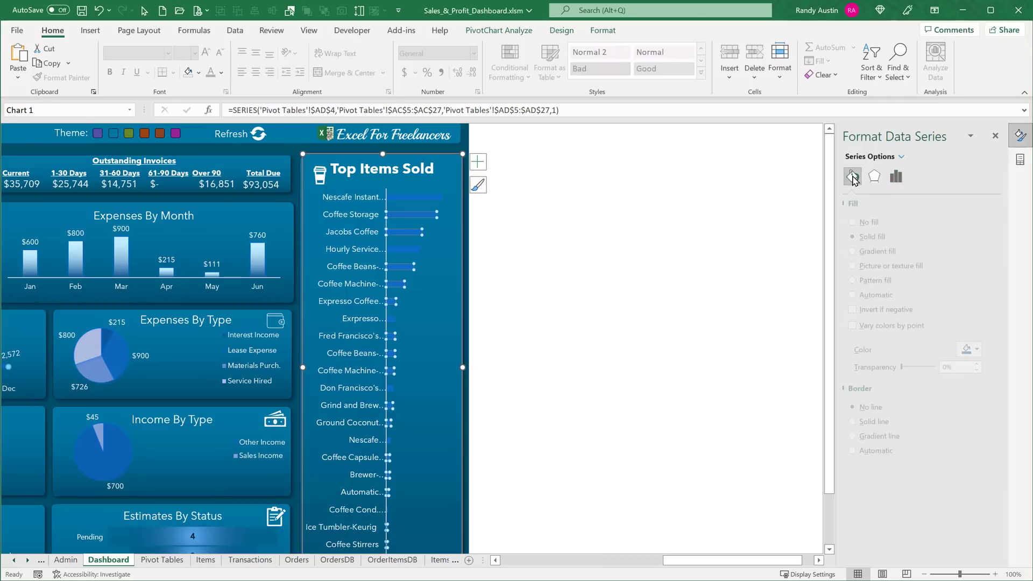
pyautogui.click(860, 252)
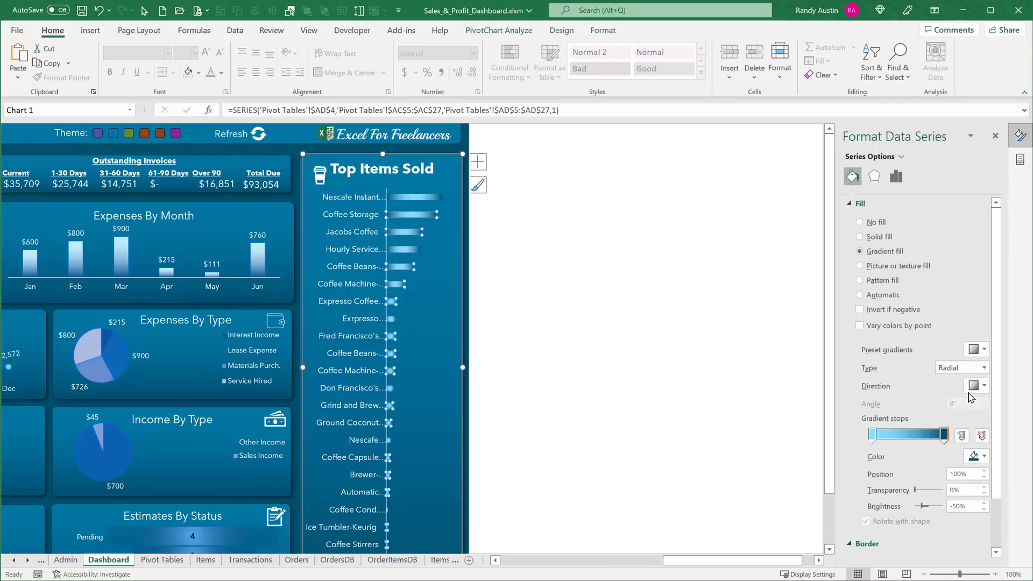
pyautogui.click(985, 368)
pyautogui.click(973, 386)
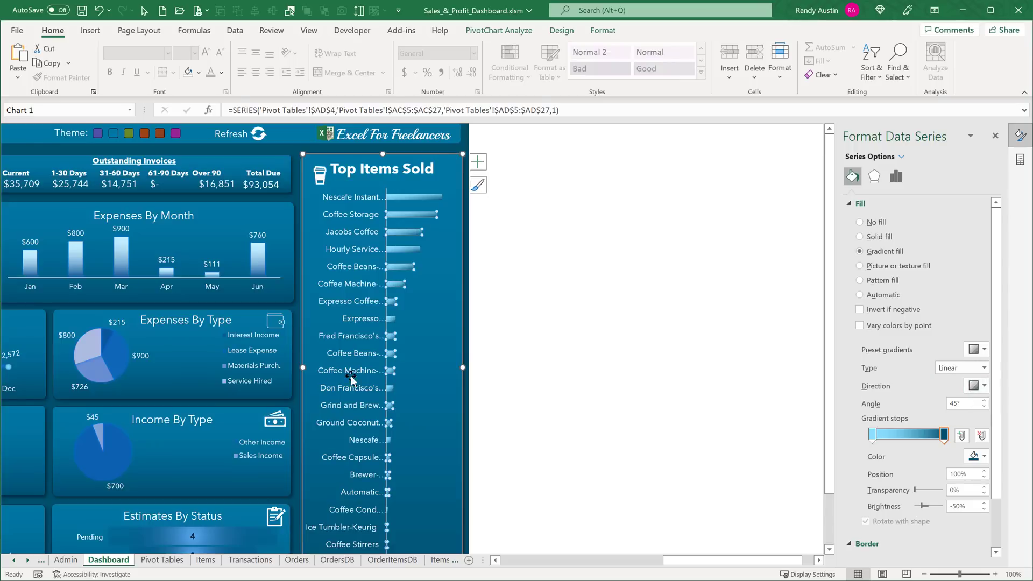
# Set the bars' gradient stop at position 0% to a lighter blue tint with 80% brightness
pyautogui.click(879, 436)
pyautogui.click(985, 456)
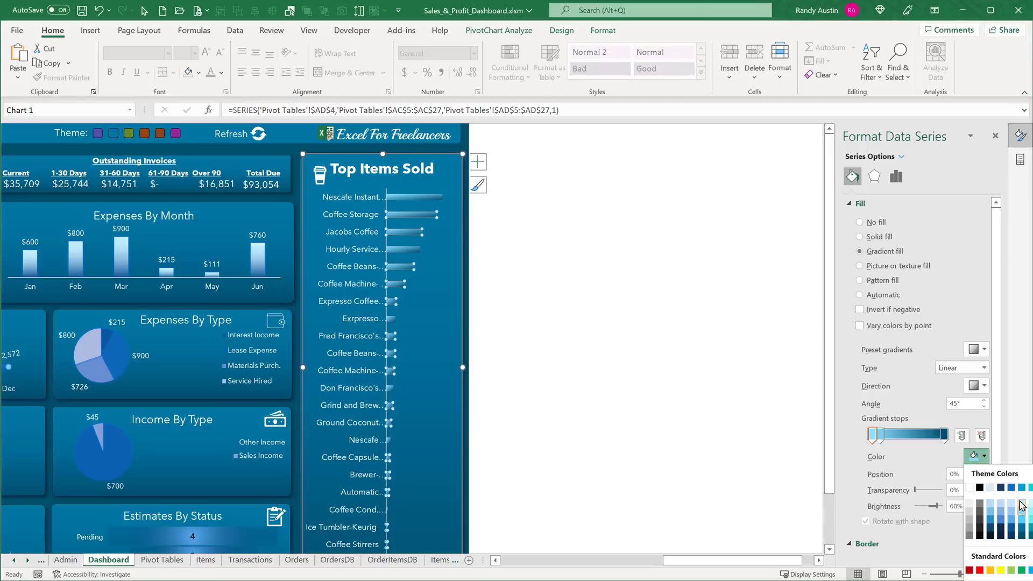
pyautogui.click(1023, 508)
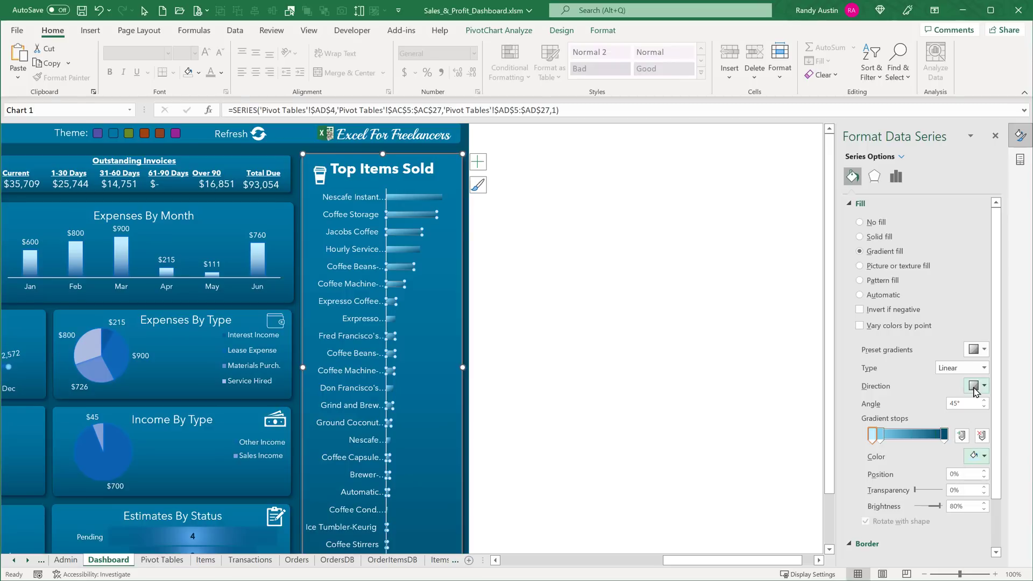
# Keep the bars' gradient type linear and change its direction to the 180° preset
pyautogui.click(984, 368)
pyautogui.click(982, 377)
pyautogui.click(983, 385)
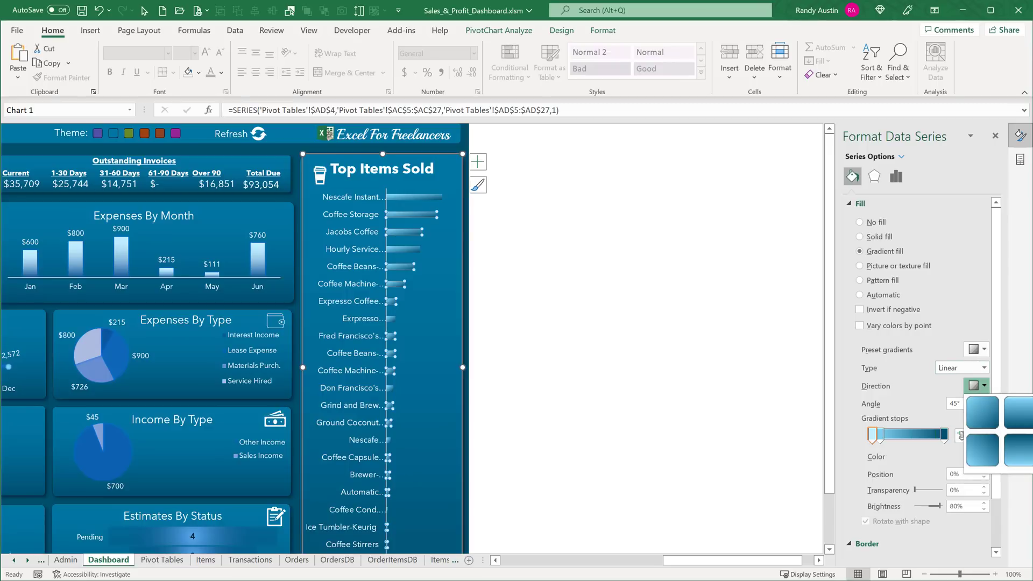
pyautogui.click(1032, 450)
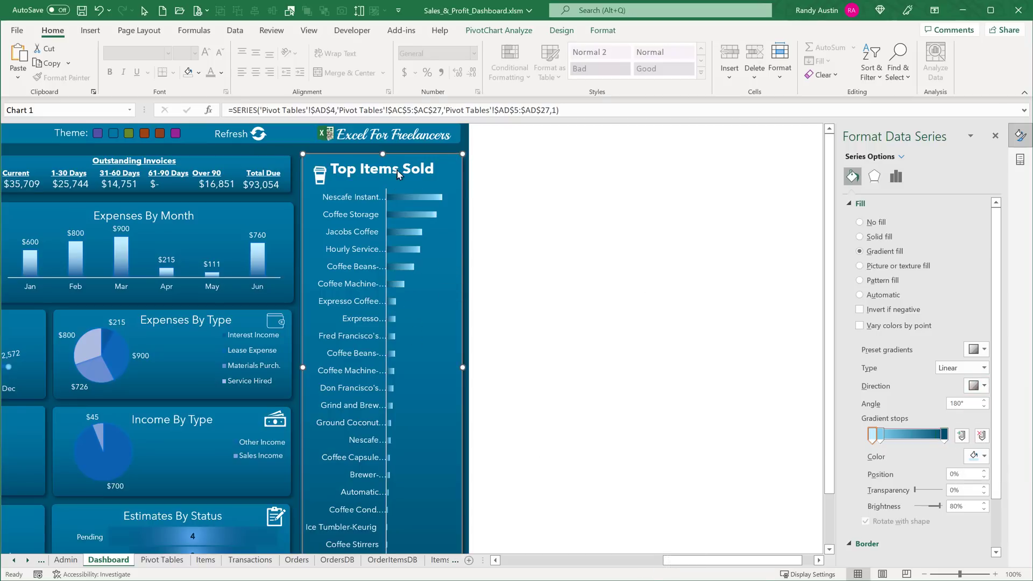
# Add data labels to the bars of the Top Items Sold chart
pyautogui.rightClick(405, 241)
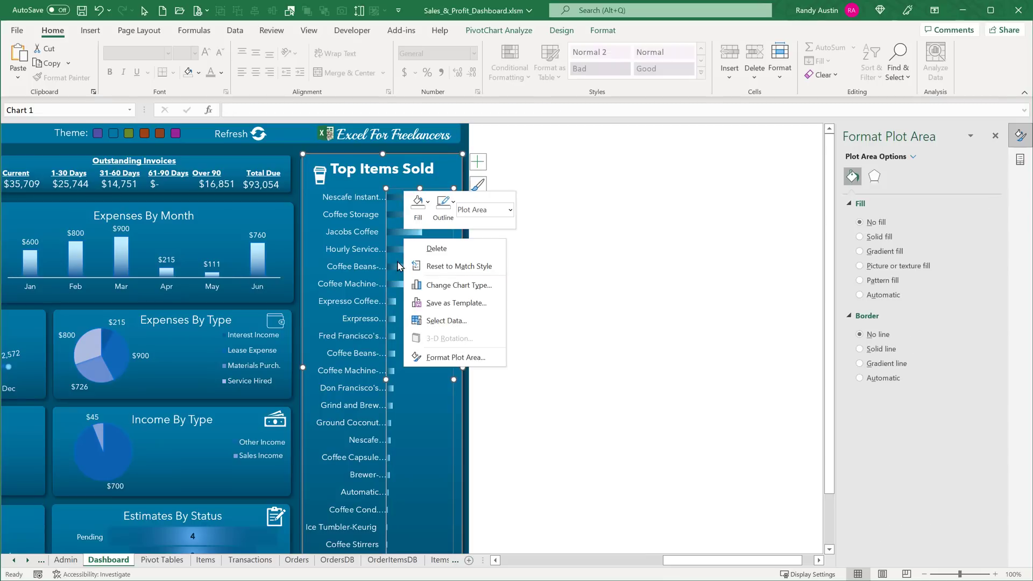
pyautogui.rightClick(398, 263)
pyautogui.rightClick(396, 266)
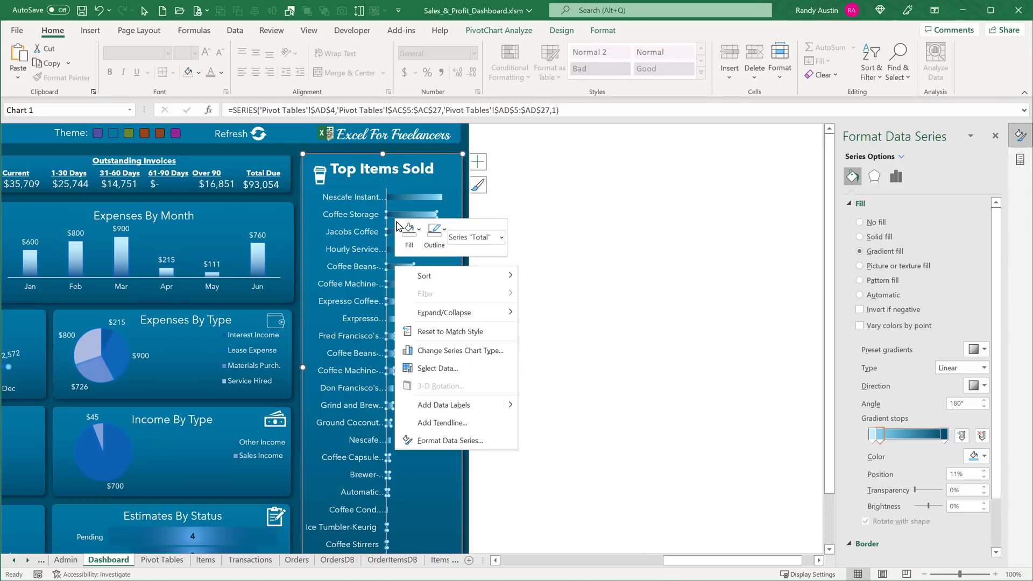
pyautogui.click(494, 412)
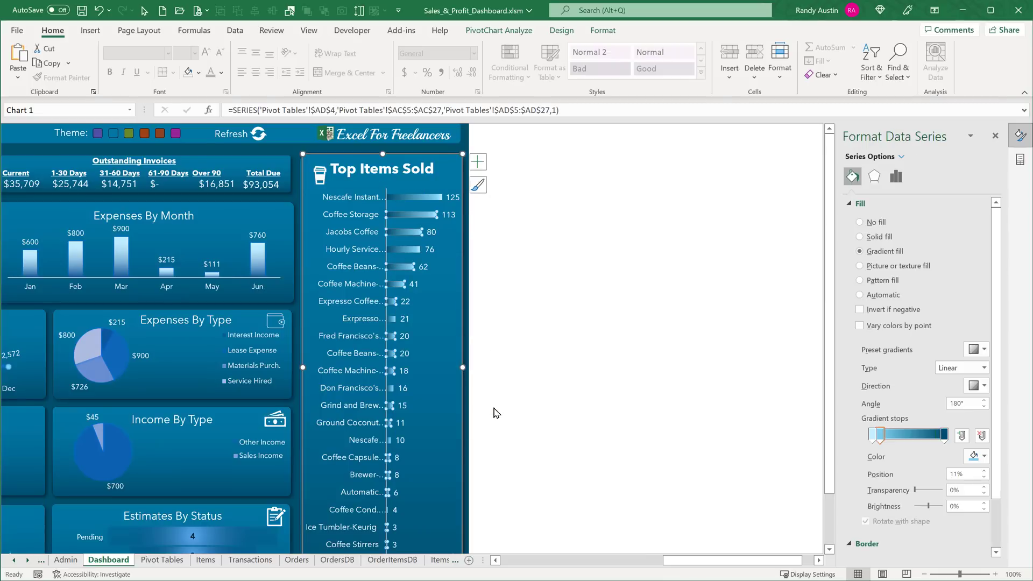
# Undo the formatting changes made to the Top Items Sold chart on the Dashboard
pyautogui.scroll(-2, 343, 272)
pyautogui.scroll(2, 343, 272)
pyautogui.moveTo(750, 561); pyautogui.dragTo(670, 541)
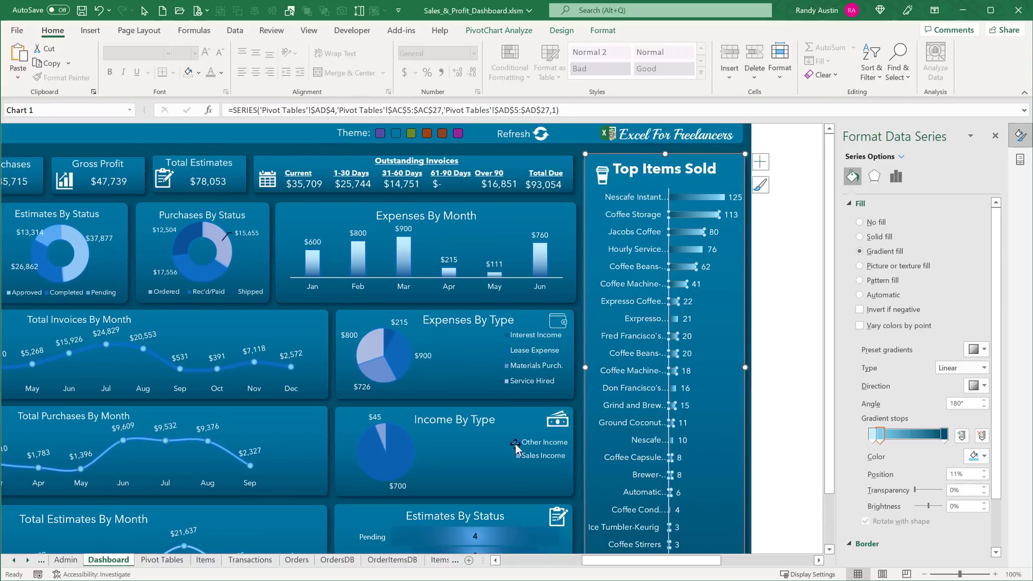
pyautogui.hotkey('ctrl', 'z')
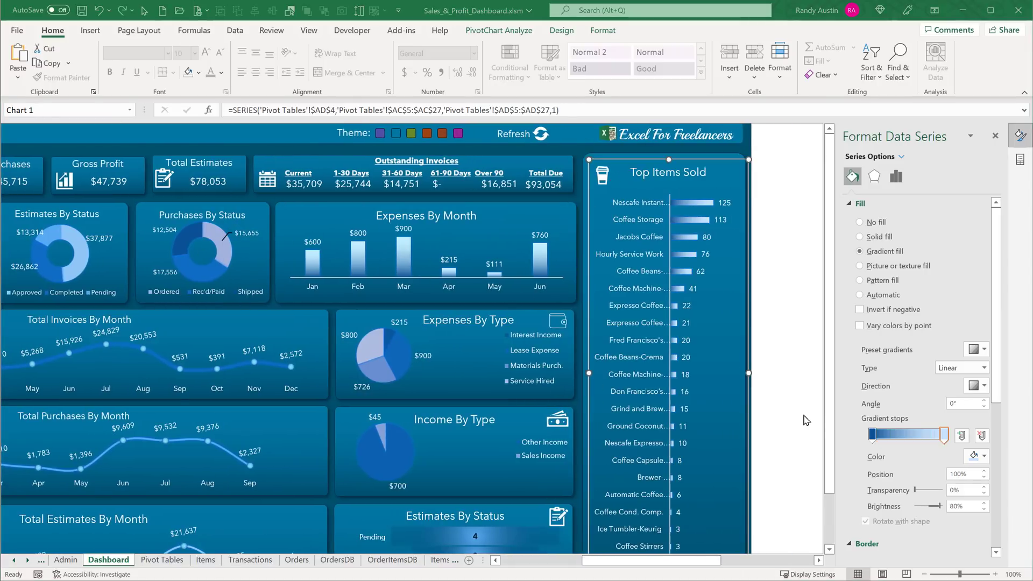
# Examine the Expenses By Month pivot table on the Pivot Tables sheet and widen the sheet tab area to reach the remaining sheets
pyautogui.moveTo(699, 563); pyautogui.dragTo(662, 565)
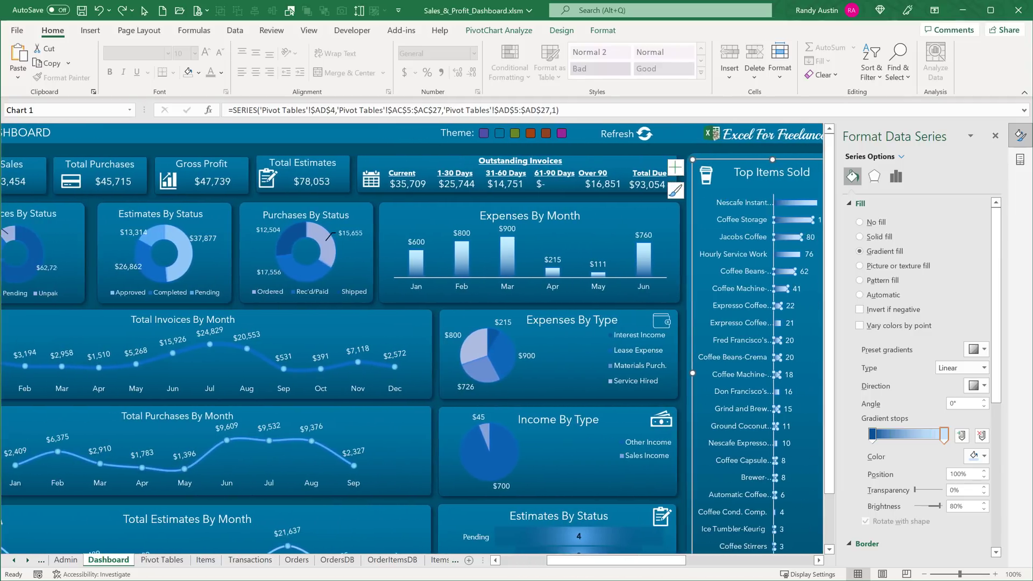
pyautogui.click(146, 561)
pyautogui.click(730, 201)
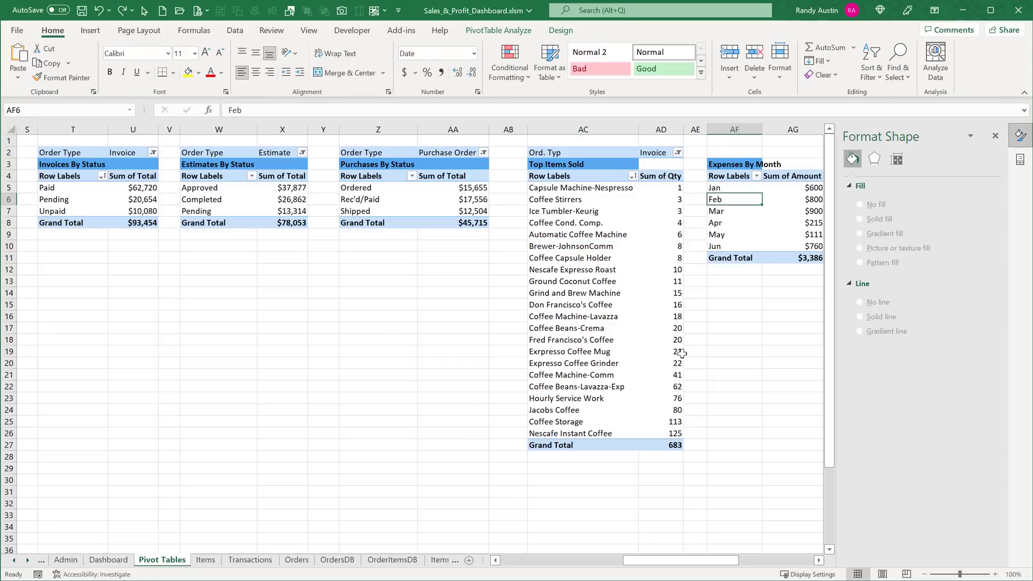
pyautogui.moveTo(627, 561); pyautogui.dragTo(669, 561)
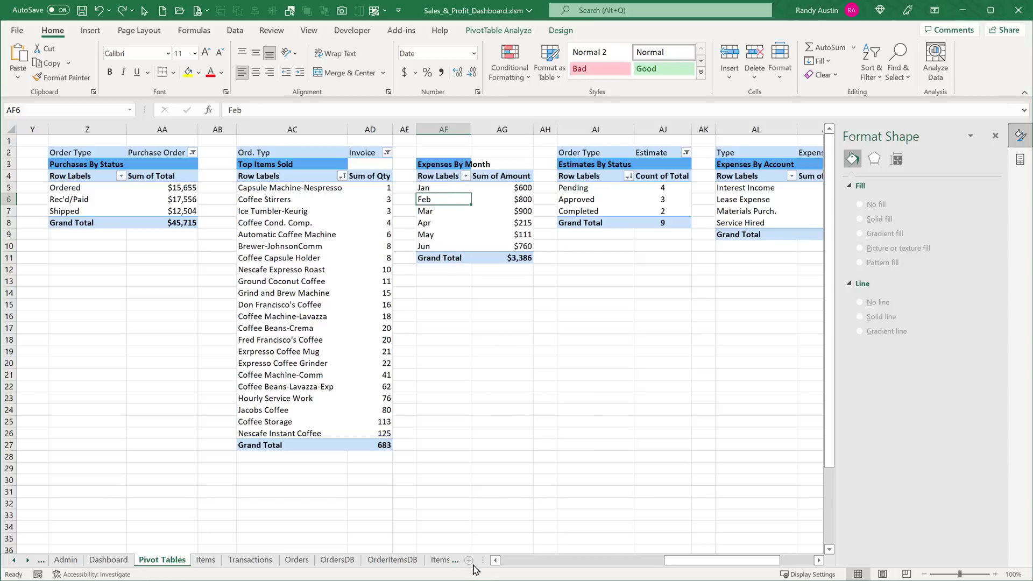
pyautogui.moveTo(482, 563); pyautogui.dragTo(597, 562)
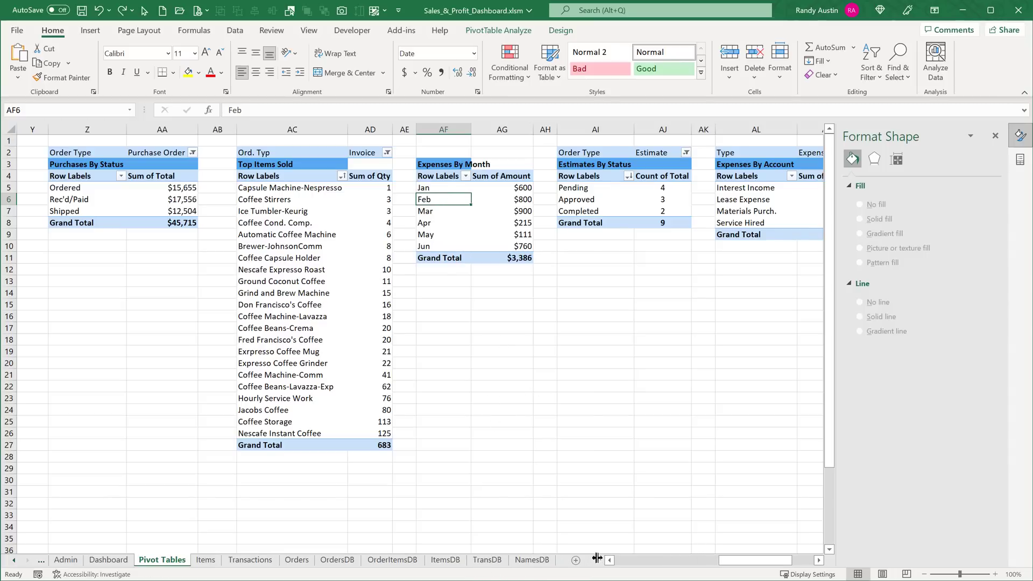
# Inspect the transaction dates on the TransDB sheet and check the name of the table that holds them
pyautogui.click(500, 562)
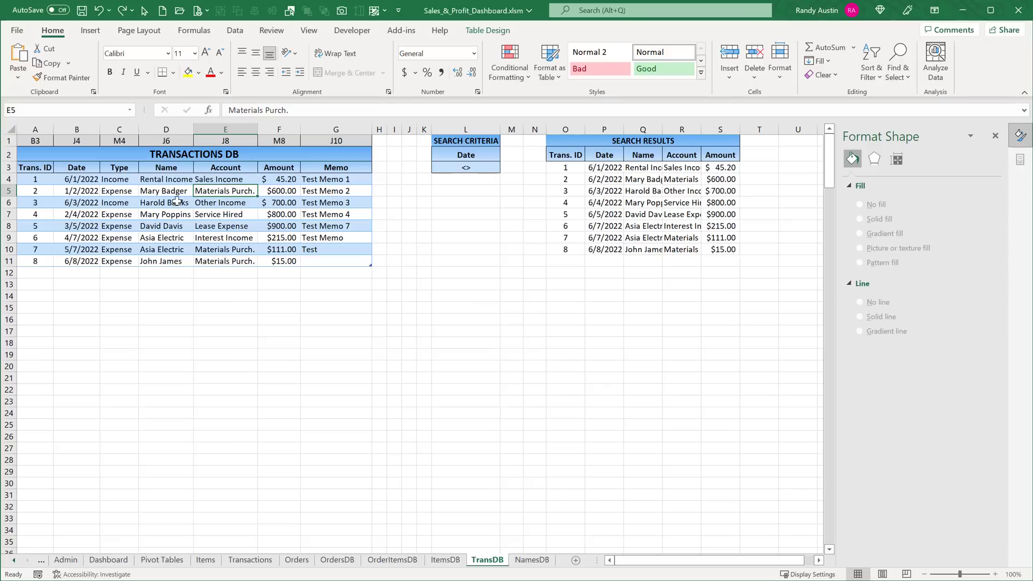
pyautogui.press('Left')
pyautogui.click(81, 214)
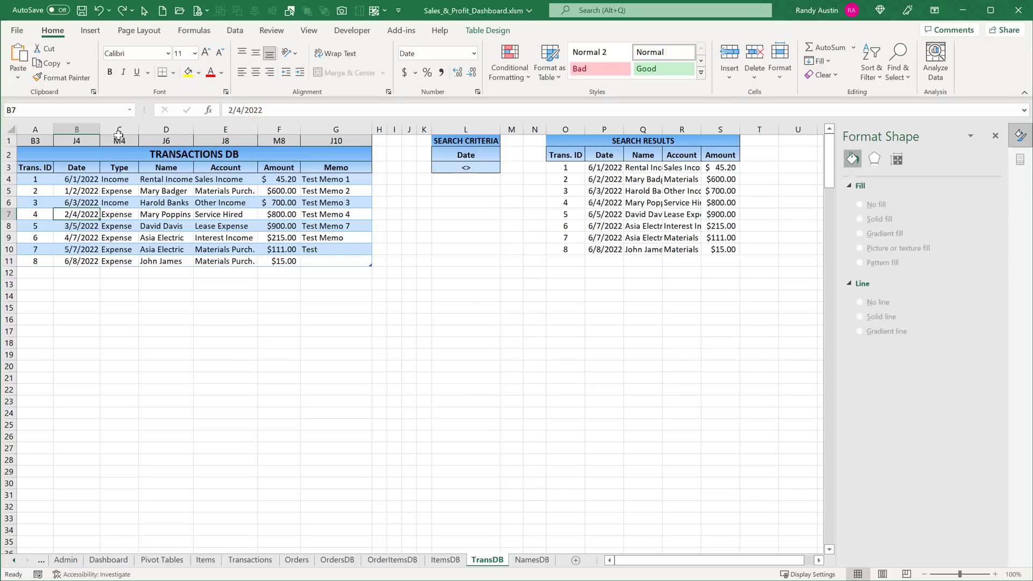
pyautogui.click(488, 30)
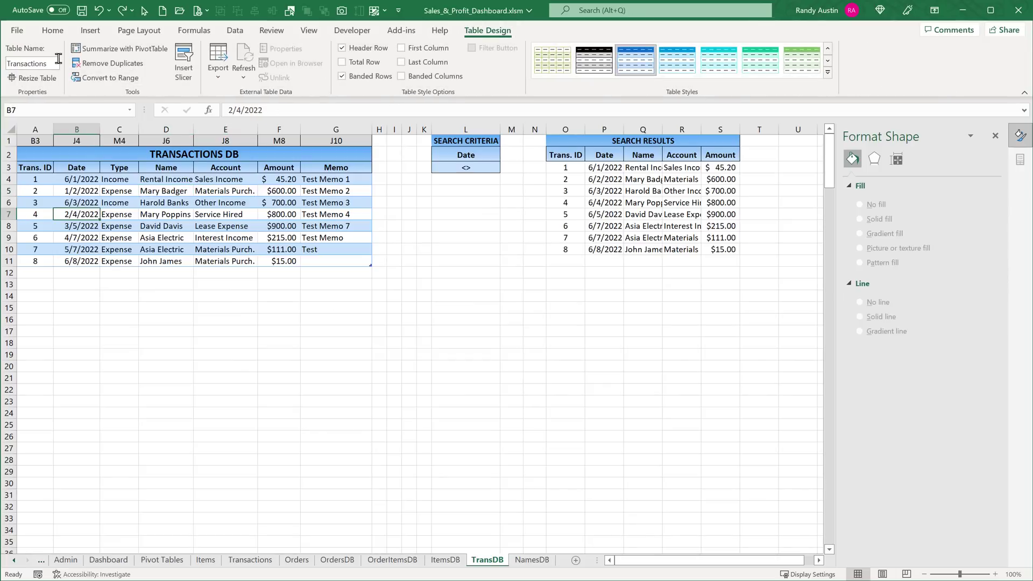
# Insert a PivotChart based on the Transactions table, placed on the existing Pivot Tables sheet at cell AI23
pyautogui.click(88, 33)
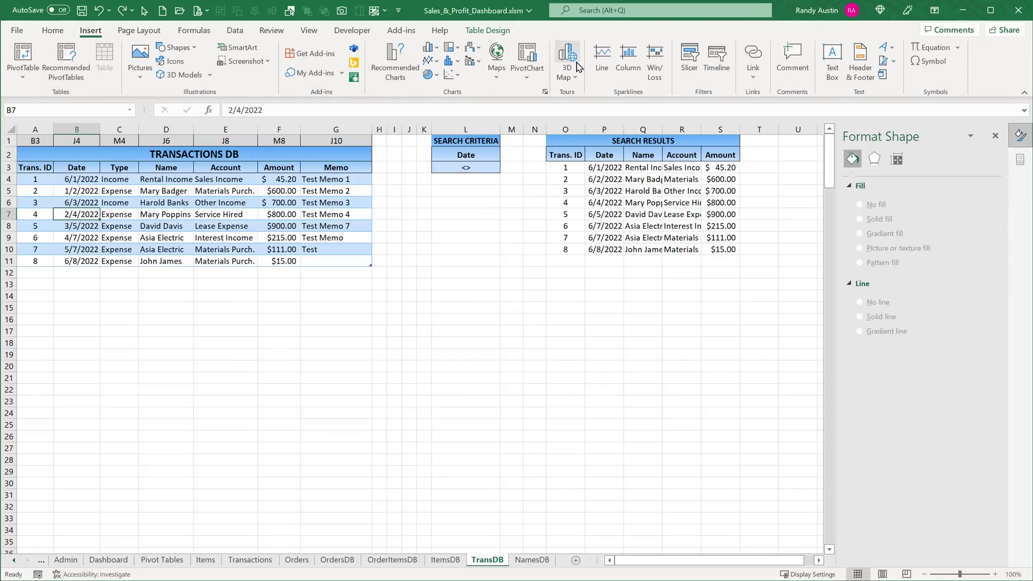
pyautogui.click(529, 78)
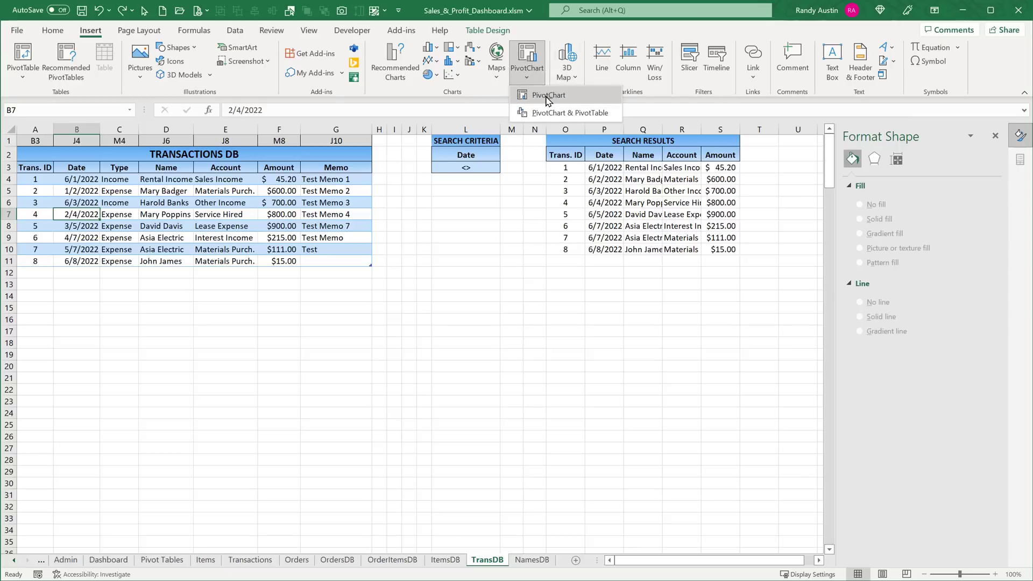
pyautogui.click(548, 95)
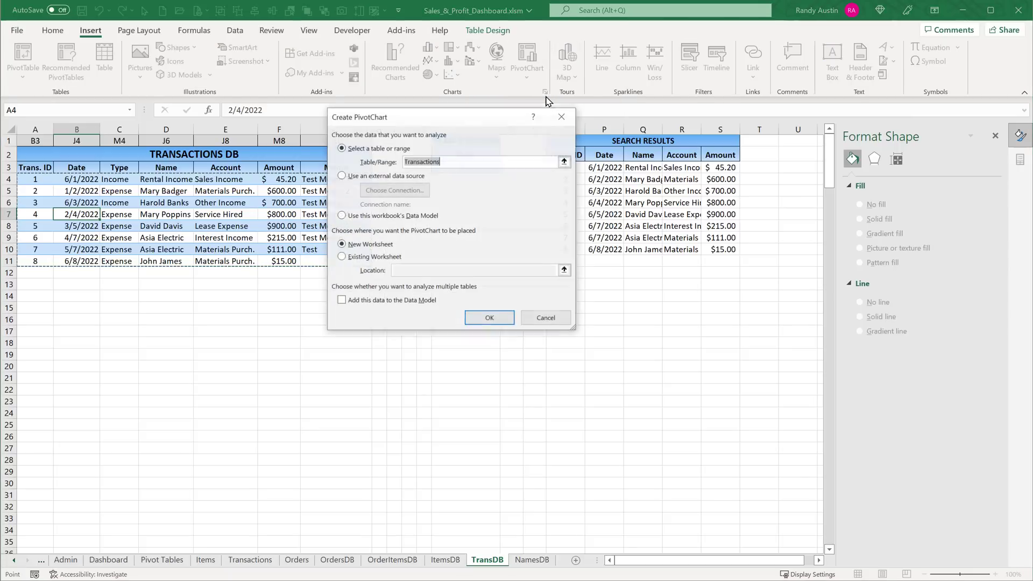
pyautogui.click(342, 257)
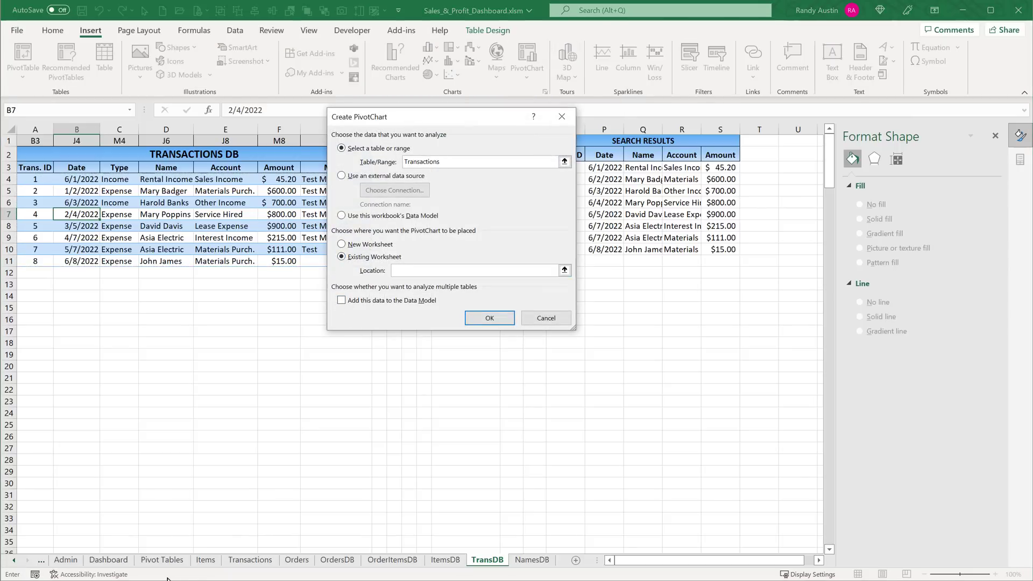
pyautogui.click(164, 561)
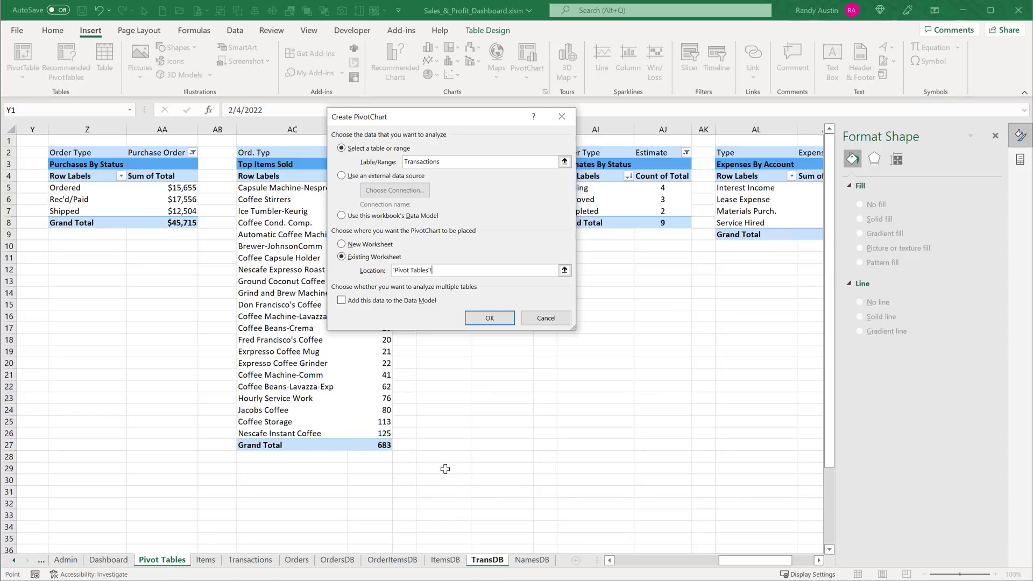
pyautogui.click(568, 399)
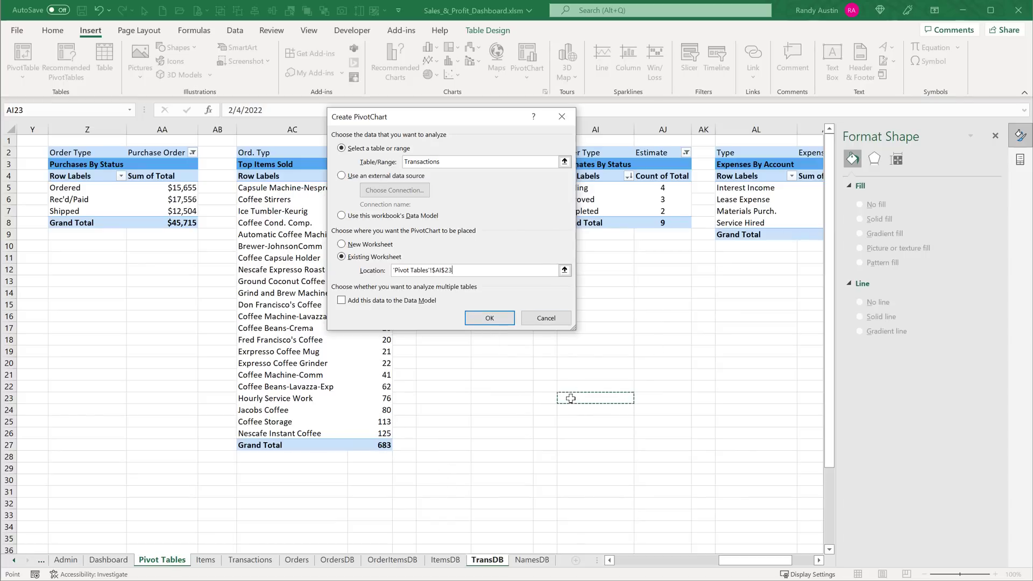
pyautogui.click(501, 323)
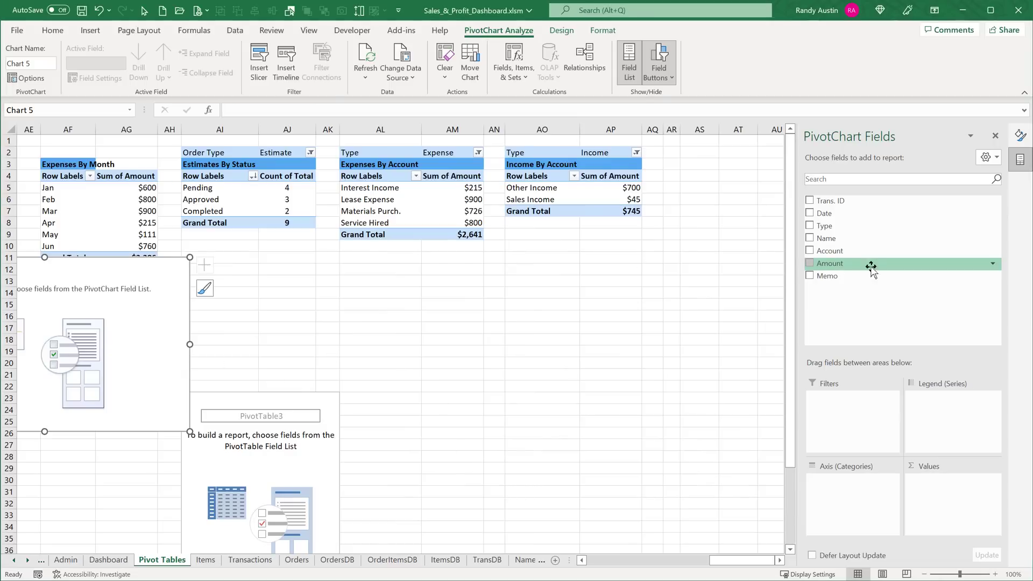
# Set Date as the new PivotChart's axis category and Amount as its values, then delete the chart
pyautogui.moveTo(839, 214); pyautogui.dragTo(845, 498)
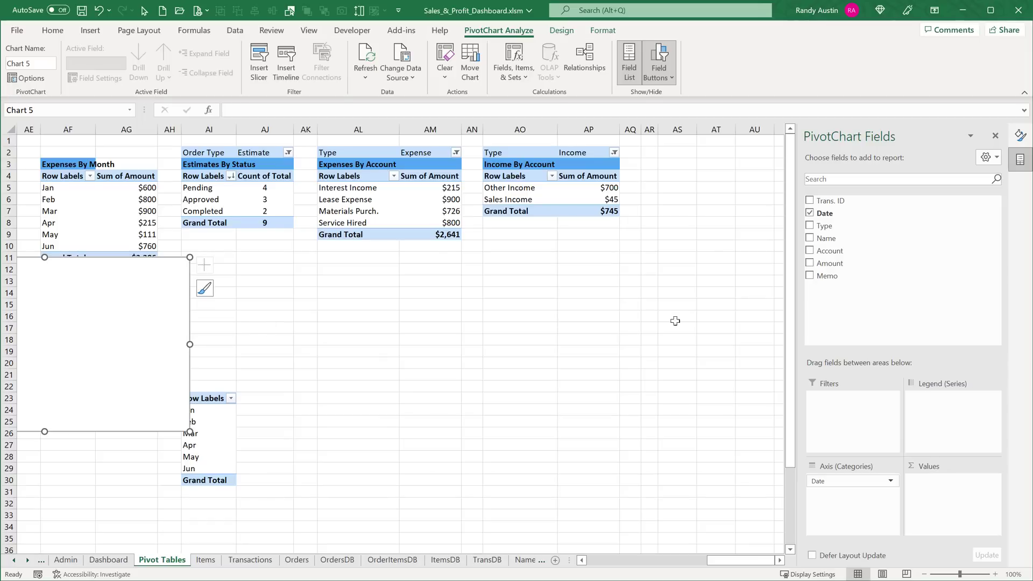
pyautogui.moveTo(838, 267); pyautogui.dragTo(951, 498)
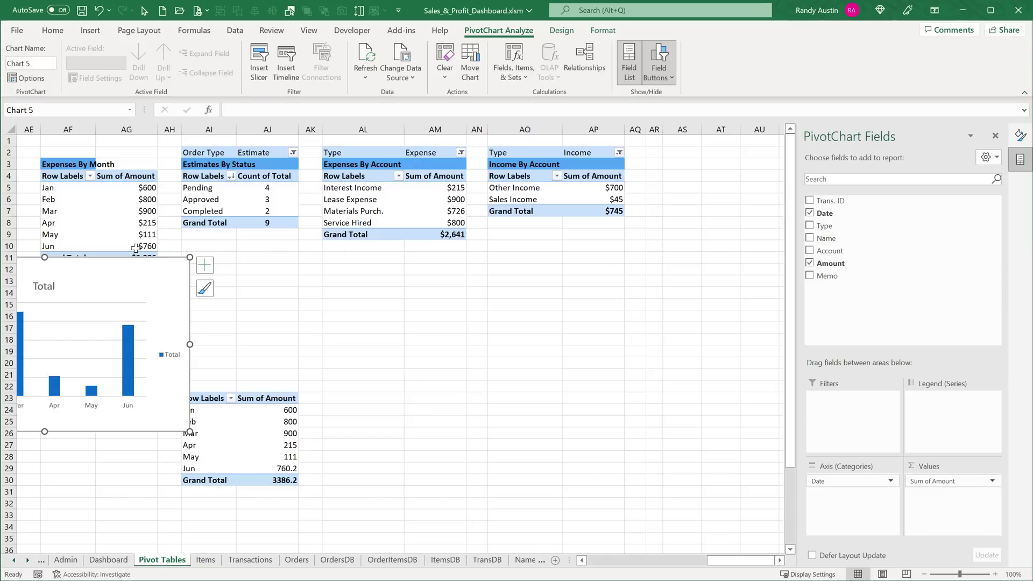
pyautogui.moveTo(134, 260); pyautogui.dragTo(594, 296)
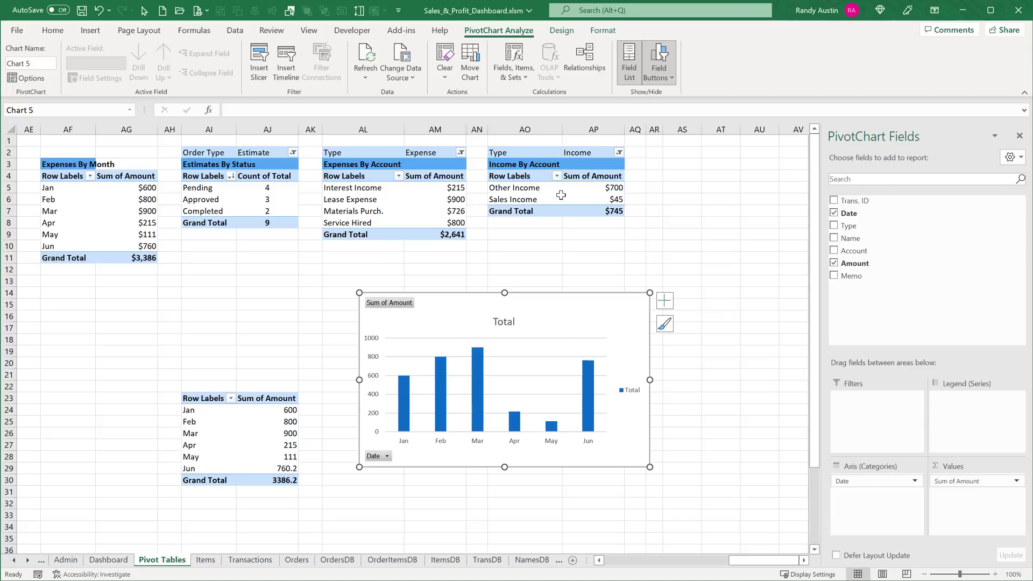
pyautogui.press('Delete')
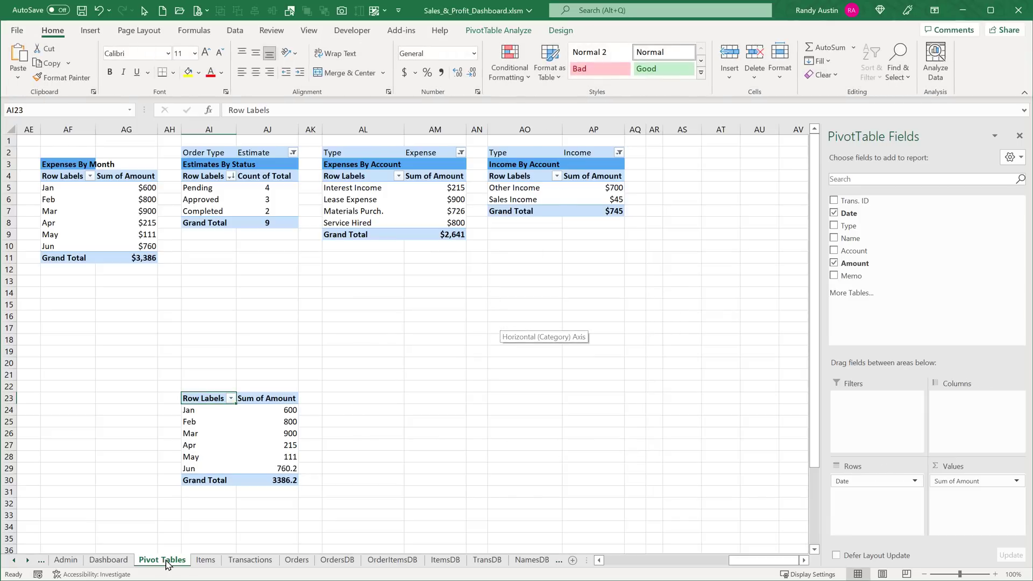
# Inspect the title and bars of the Expenses By Month chart on the Dashboard and open the bars' fill options
pyautogui.click(129, 553)
pyautogui.click(114, 562)
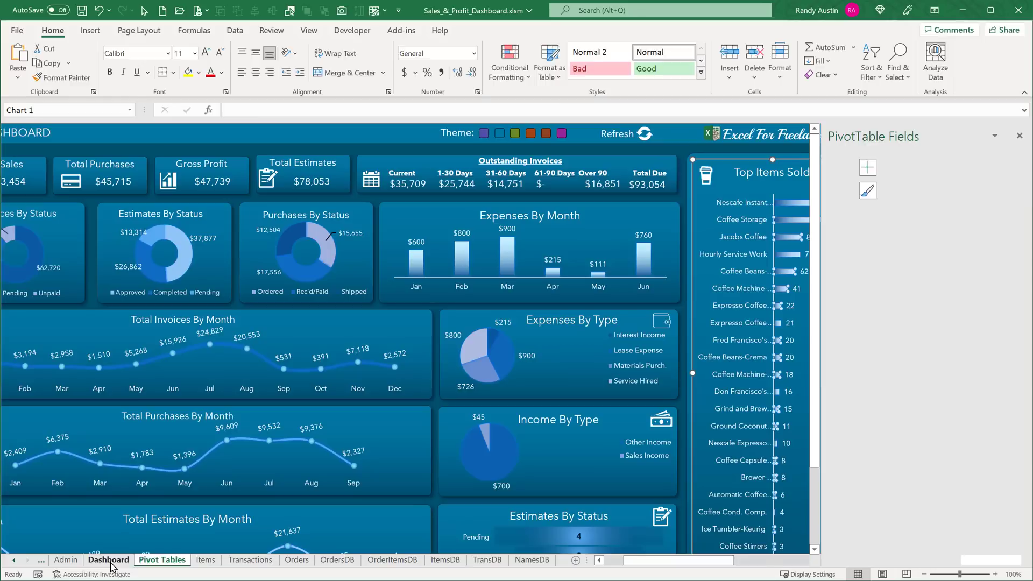
pyautogui.click(519, 218)
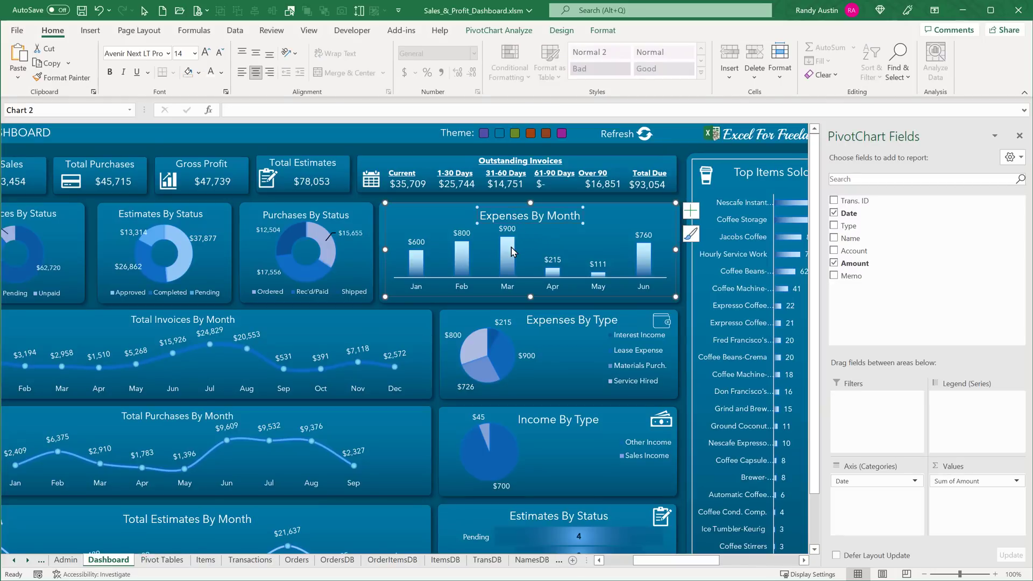
pyautogui.click(507, 204)
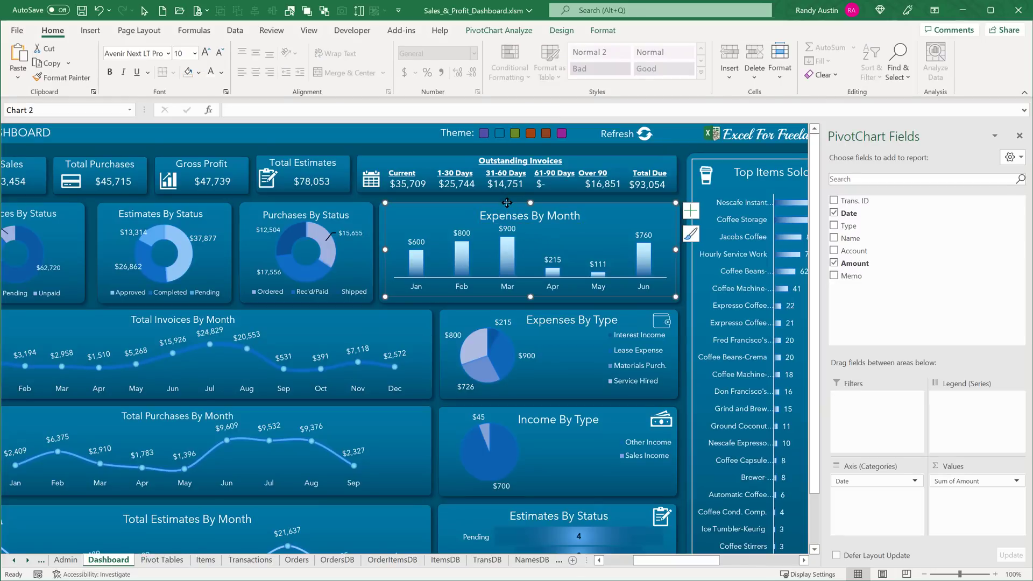
pyautogui.click(557, 219)
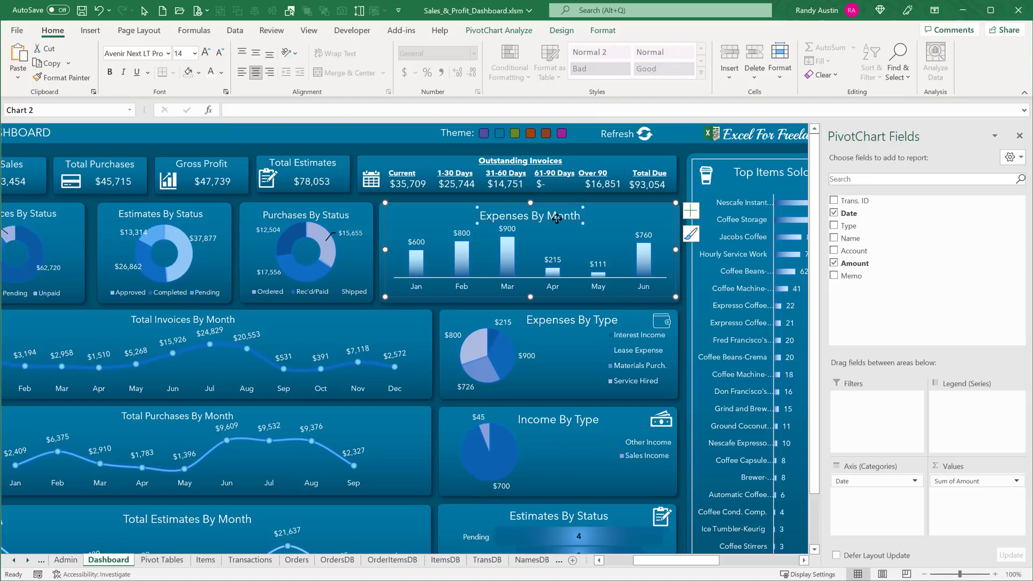
pyautogui.click(506, 272)
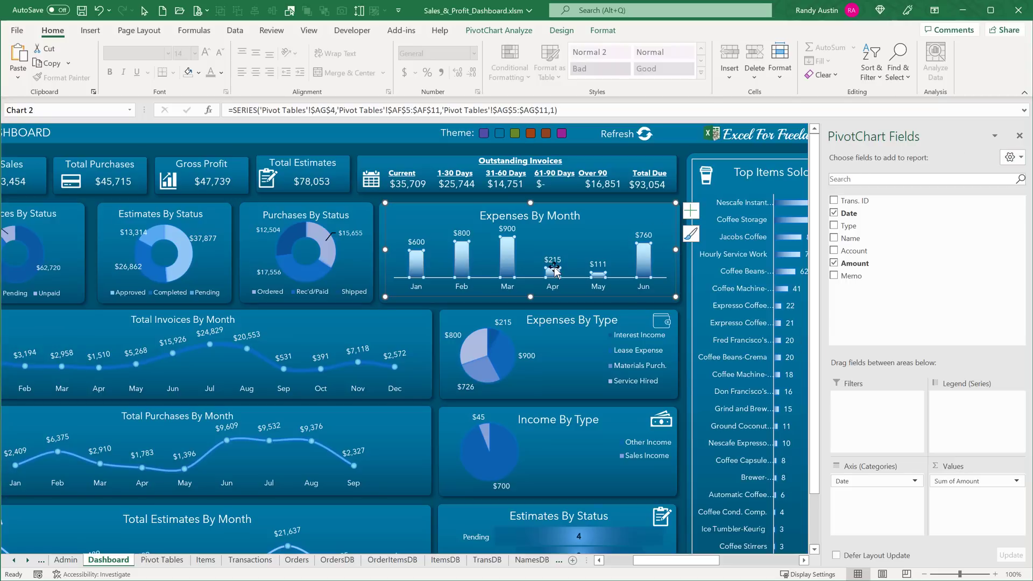
pyautogui.rightClick(644, 263)
pyautogui.click(671, 437)
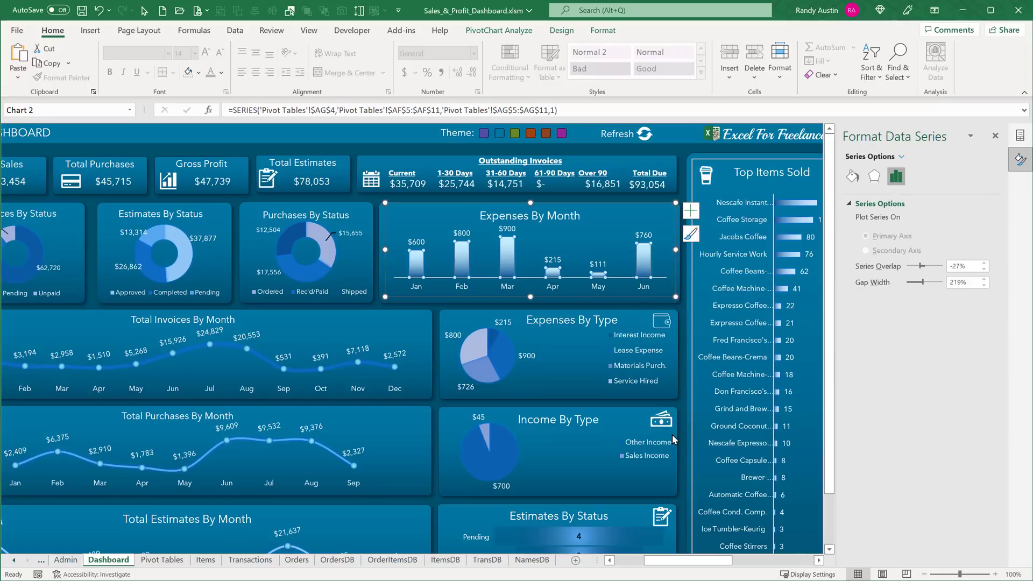
pyautogui.click(851, 177)
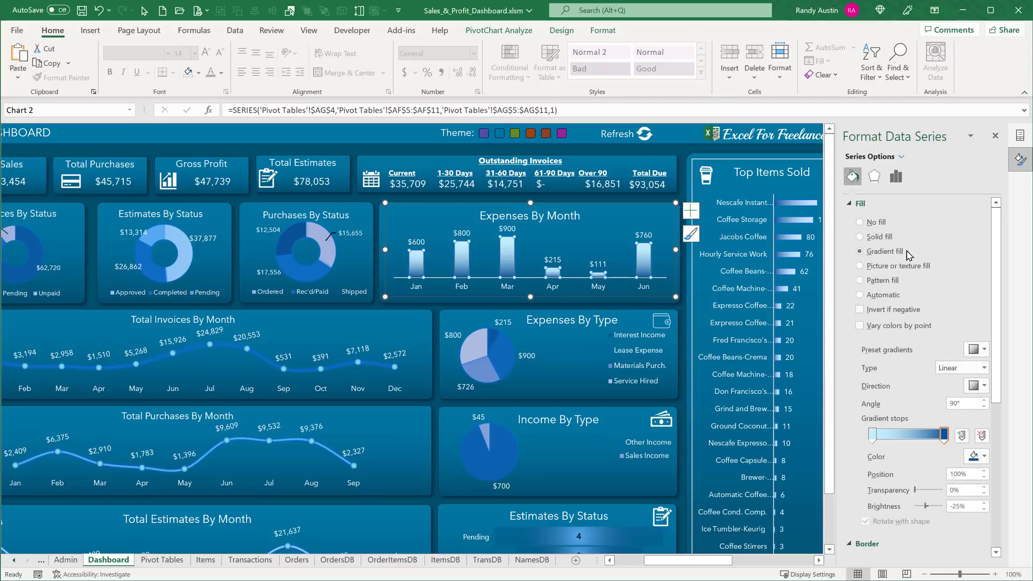
# Examine the bars' gradient fill, covering the stop colors at positions 0% and 100%, the Linear type and the direction presets
pyautogui.click(872, 435)
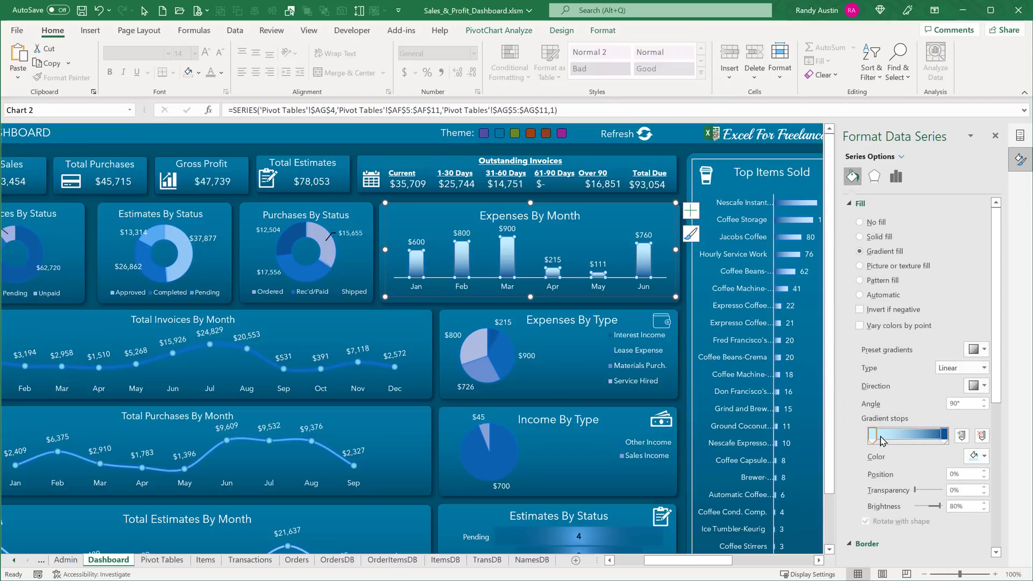
pyautogui.click(984, 459)
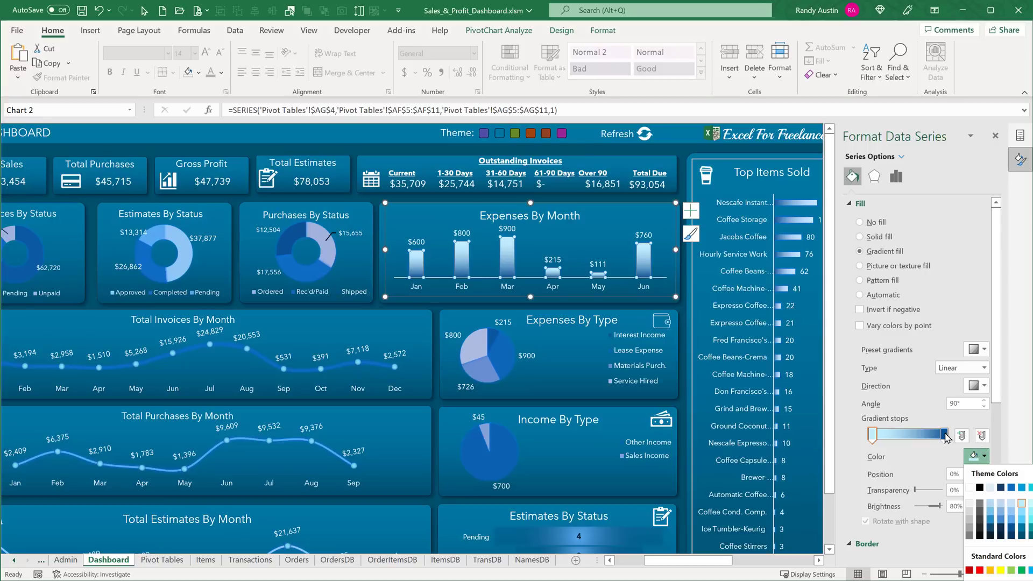
pyautogui.click(945, 436)
pyautogui.click(984, 459)
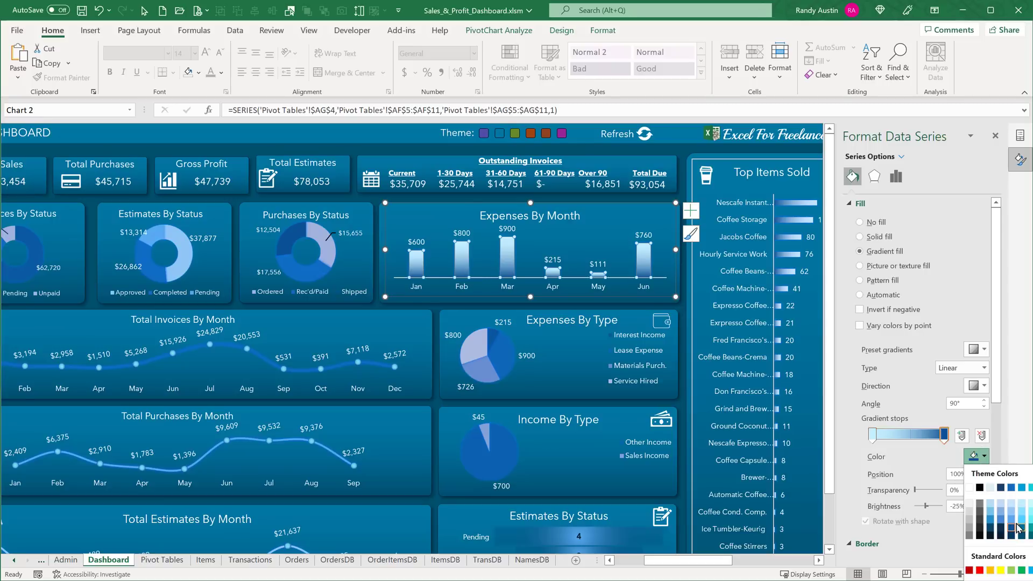
pyautogui.click(964, 369)
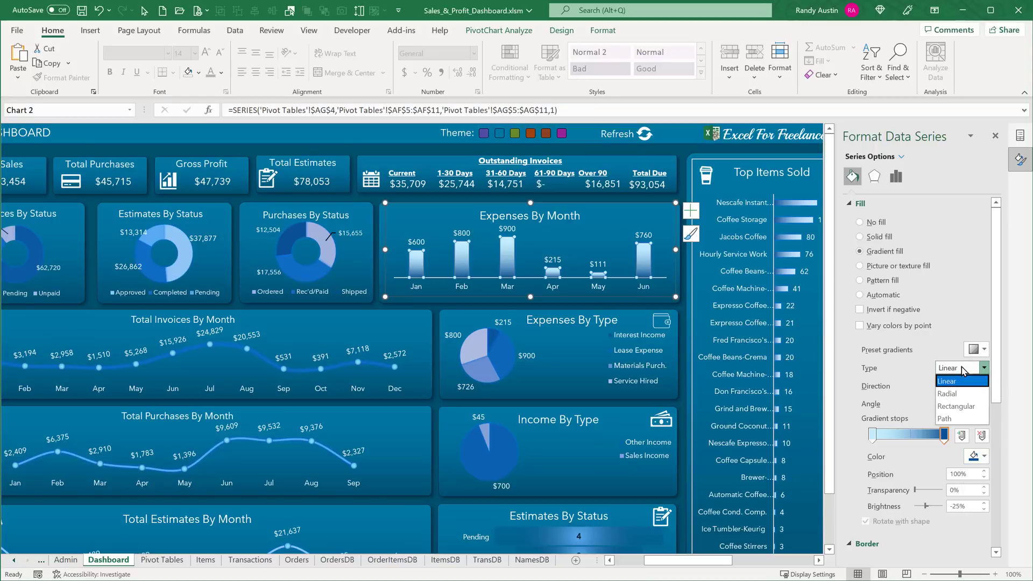
pyautogui.click(958, 381)
pyautogui.click(984, 386)
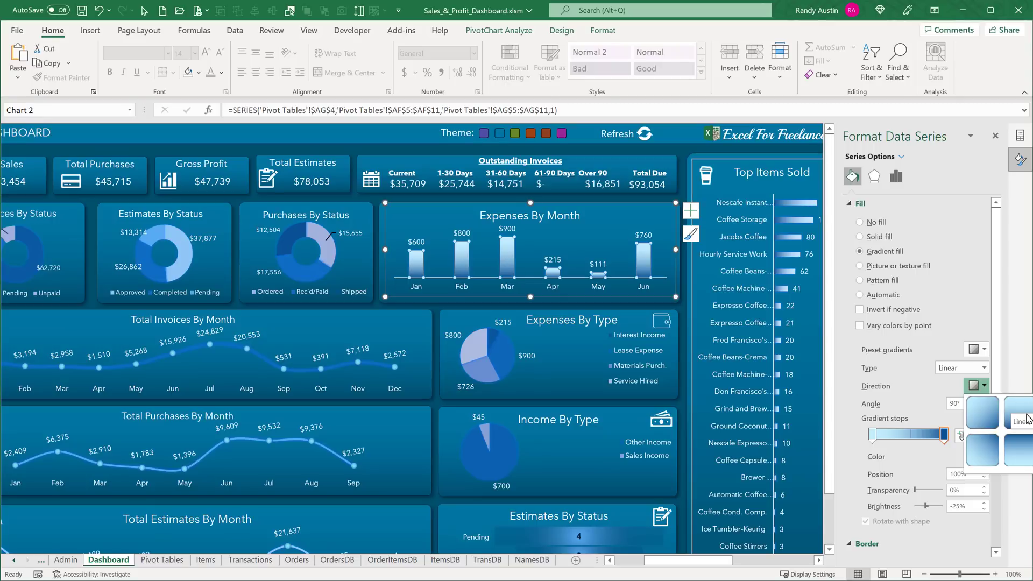
pyautogui.click(464, 231)
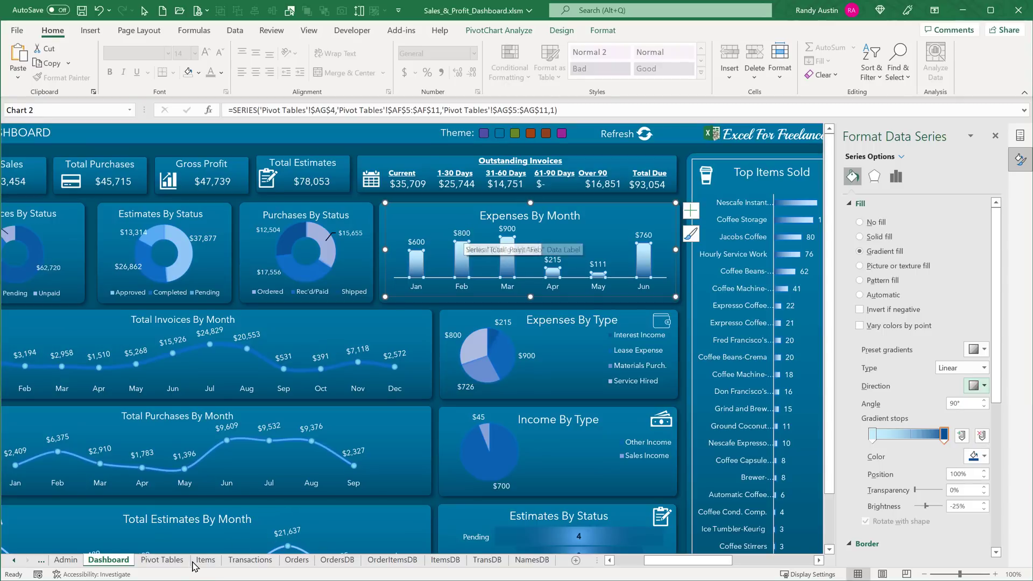
# Check the number format of the Expenses By Month amounts and delete the trial pivot table in AI23:AJ30 of the Pivot Tables sheet
pyautogui.click(161, 560)
pyautogui.moveTo(143, 190); pyautogui.dragTo(140, 258)
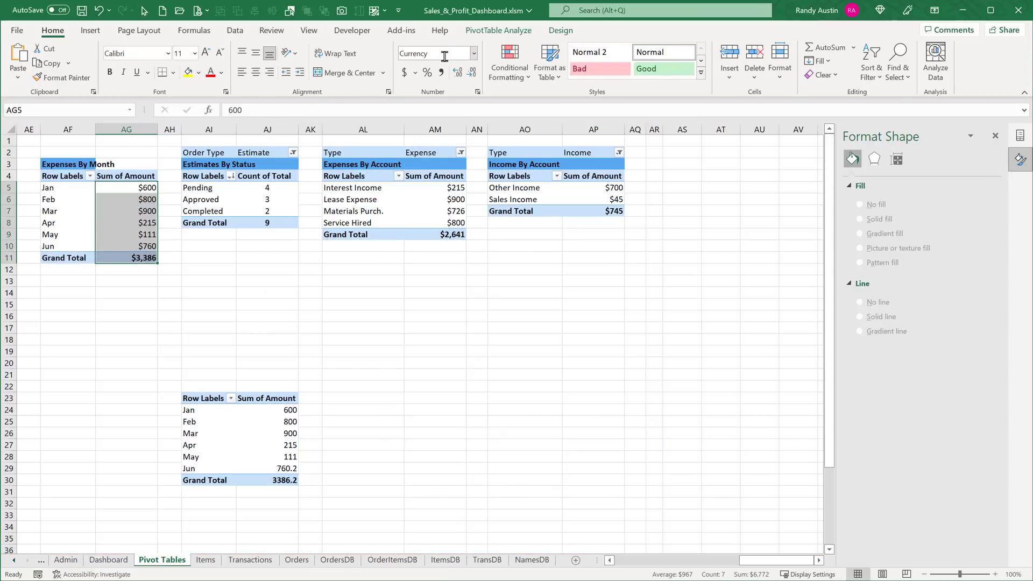
pyautogui.moveTo(200, 402); pyautogui.dragTo(279, 481)
pyautogui.press('Delete')
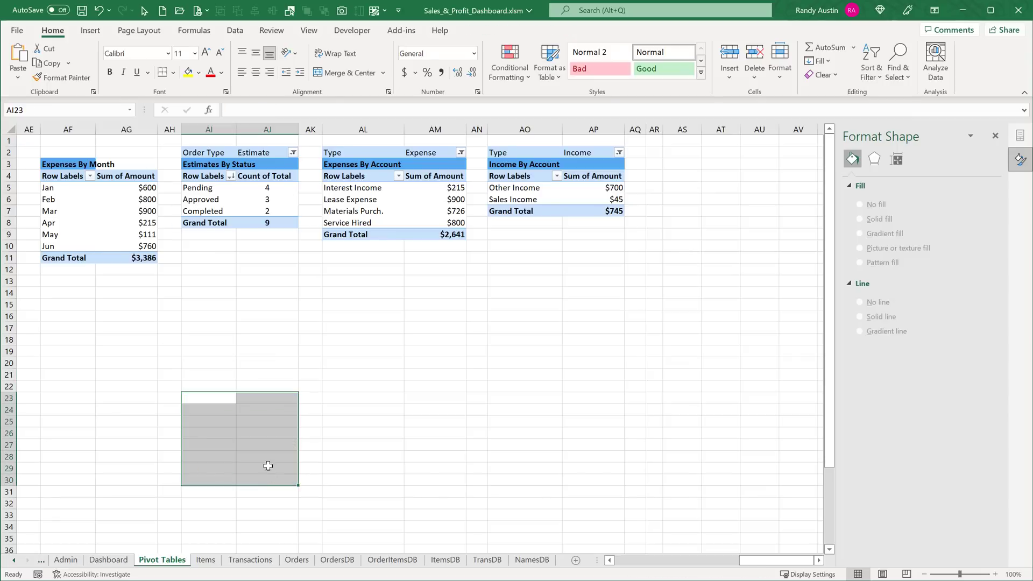
# Examine the Estimates By Status pivot table and the bars of its funnel chart on the Dashboard
pyautogui.click(186, 288)
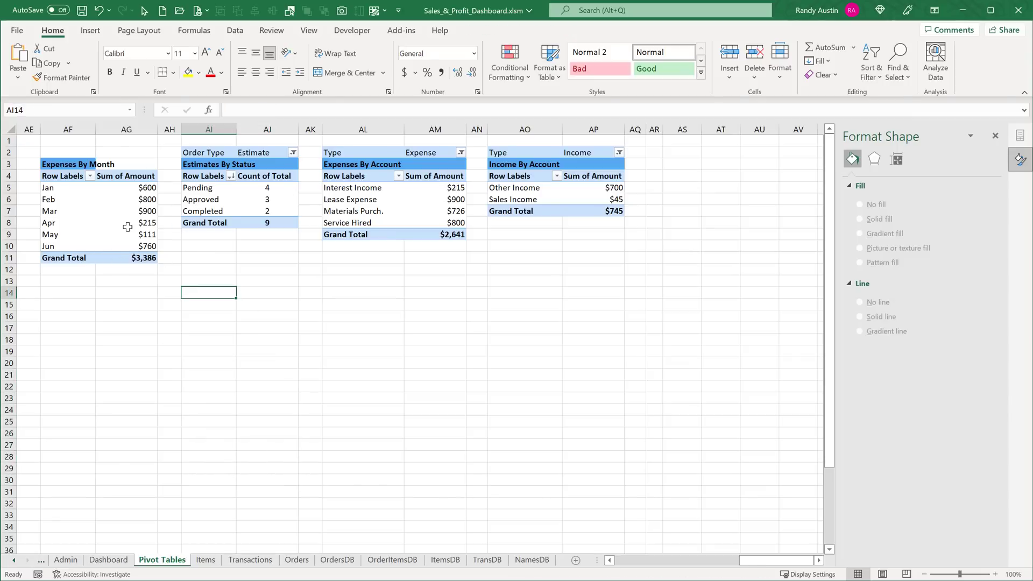
pyautogui.moveTo(127, 227)
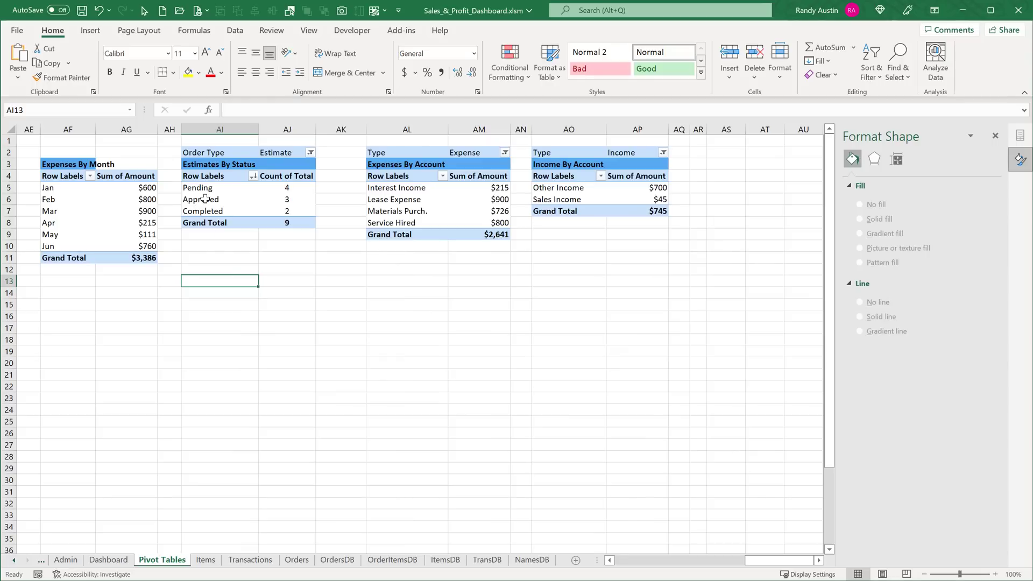
pyautogui.click(206, 189)
pyautogui.click(208, 164)
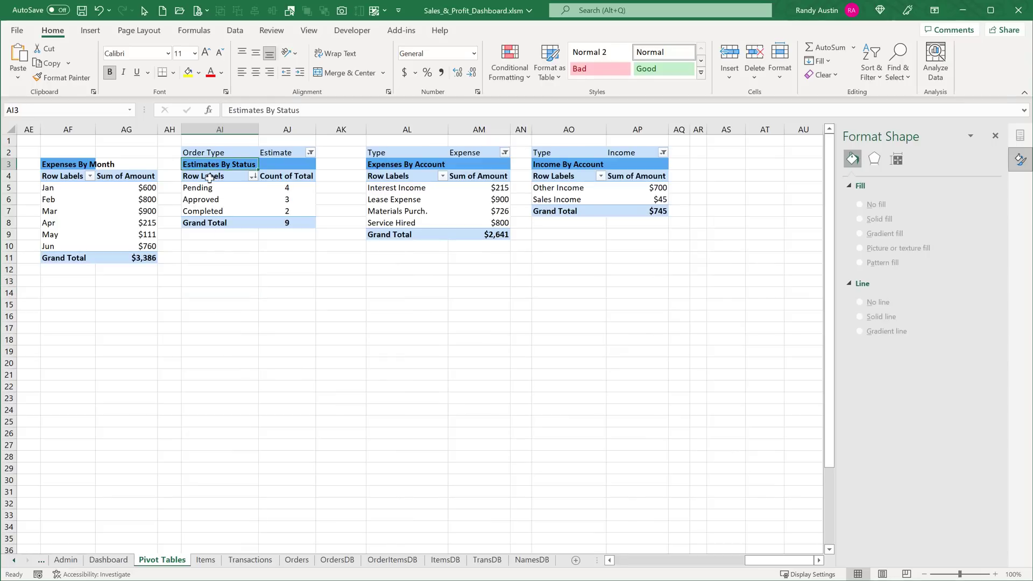
pyautogui.moveTo(207, 183); pyautogui.dragTo(251, 194)
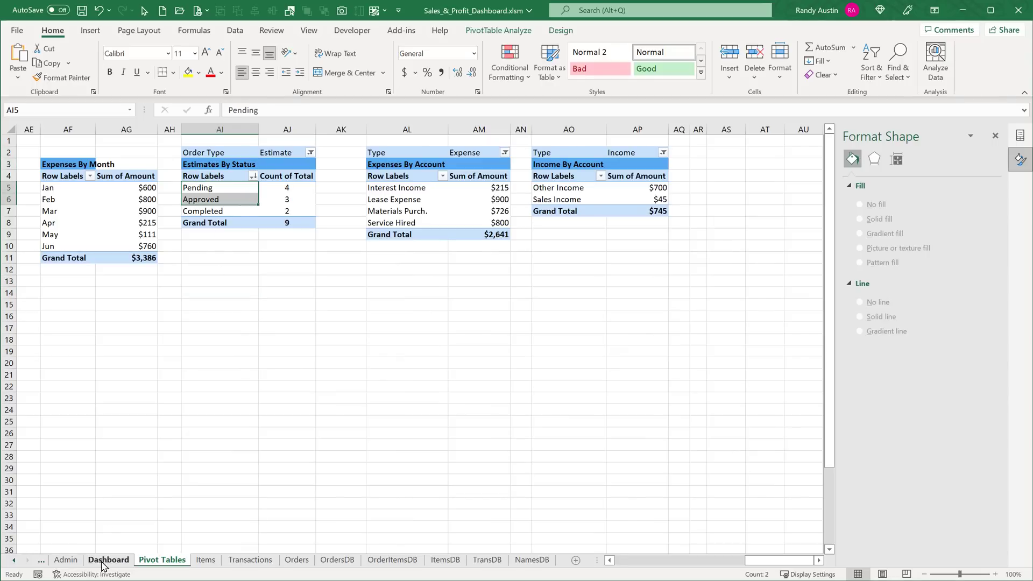
pyautogui.click(106, 562)
pyautogui.click(577, 449)
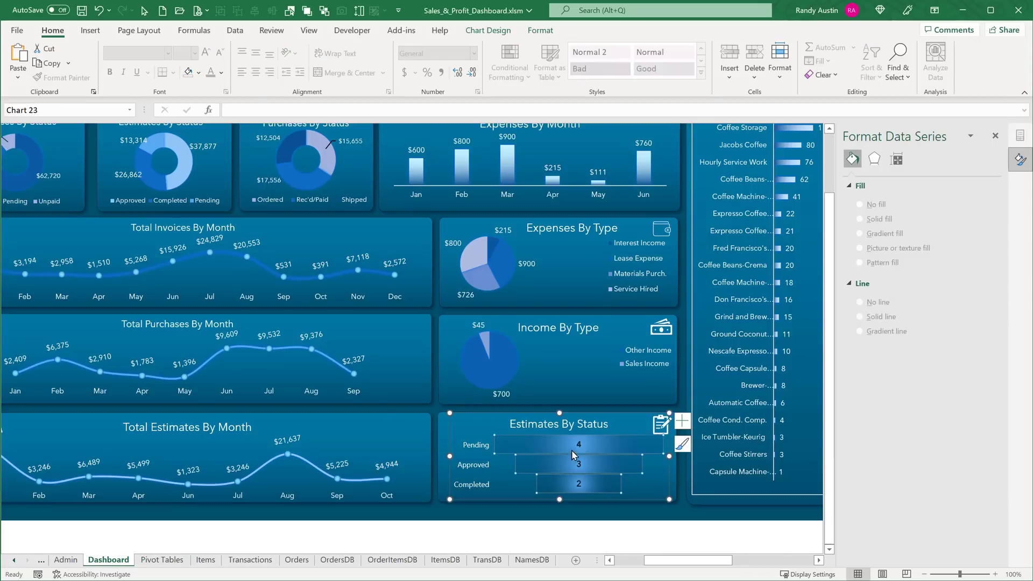
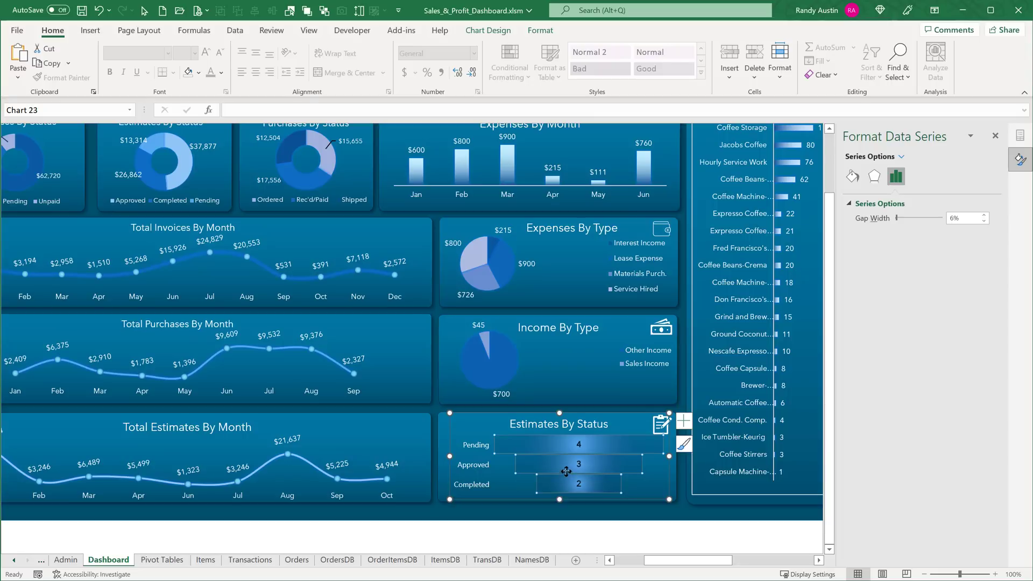
# Insert a blank funnel chart on the Pivot Tables sheet from the empty cell AK16
pyautogui.click(183, 560)
pyautogui.click(318, 320)
pyautogui.click(90, 30)
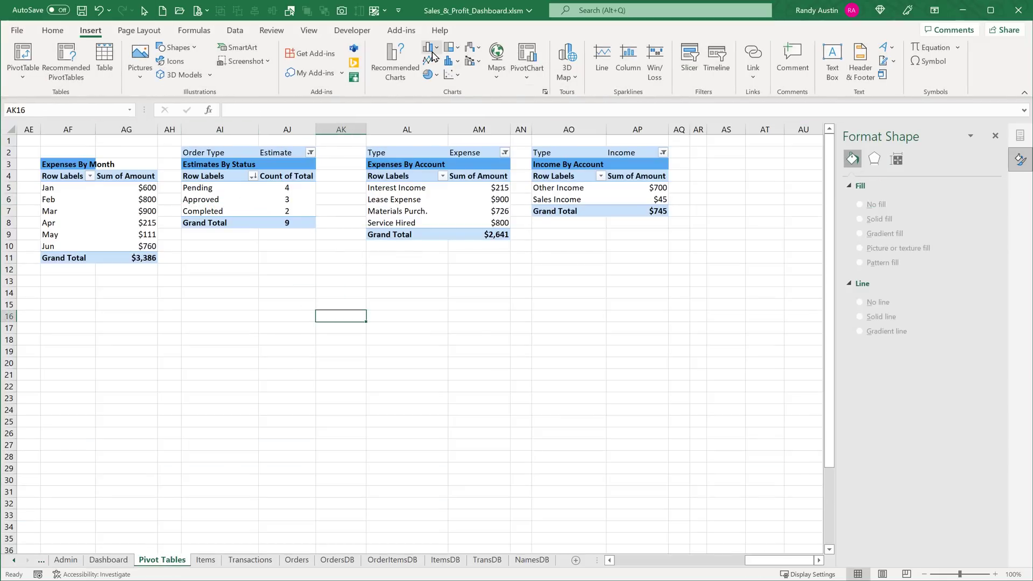
pyautogui.click(474, 52)
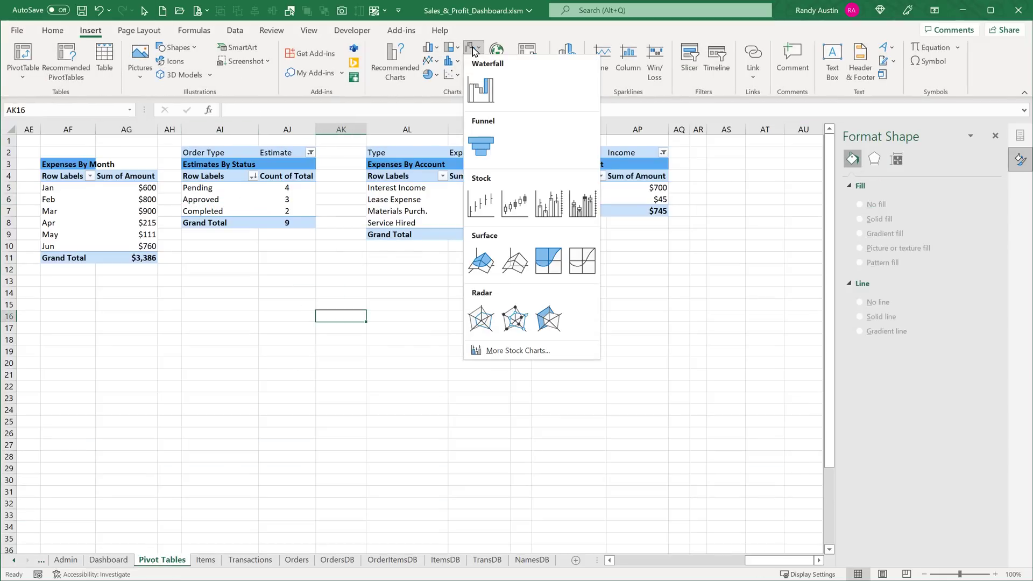
pyautogui.click(482, 143)
# Set the funnel chart's data range to 'Pivot Tables'!$AI$5:$AJ$7, the estimate statuses with their counts
pyautogui.rightClick(361, 338)
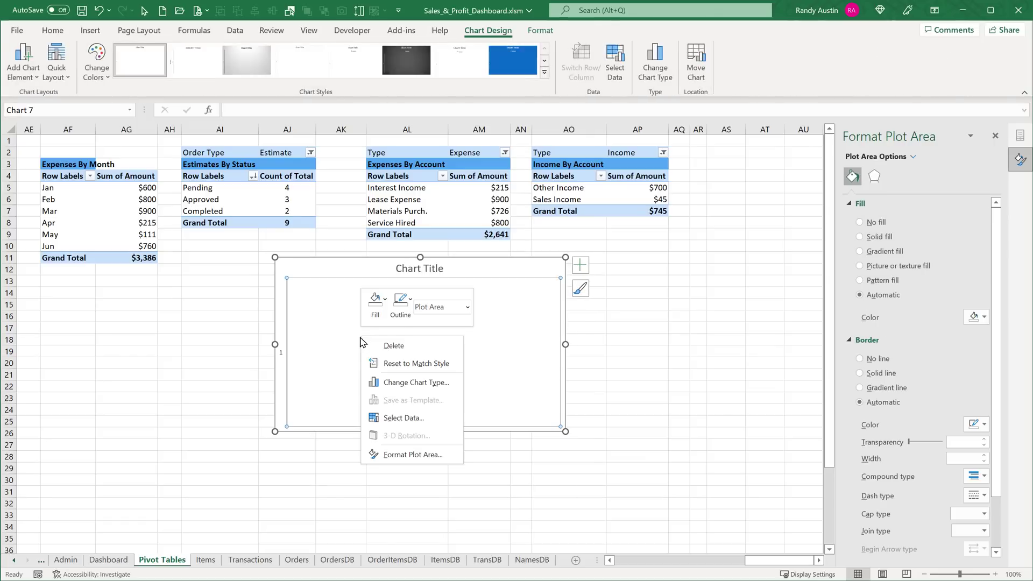
pyautogui.click(399, 417)
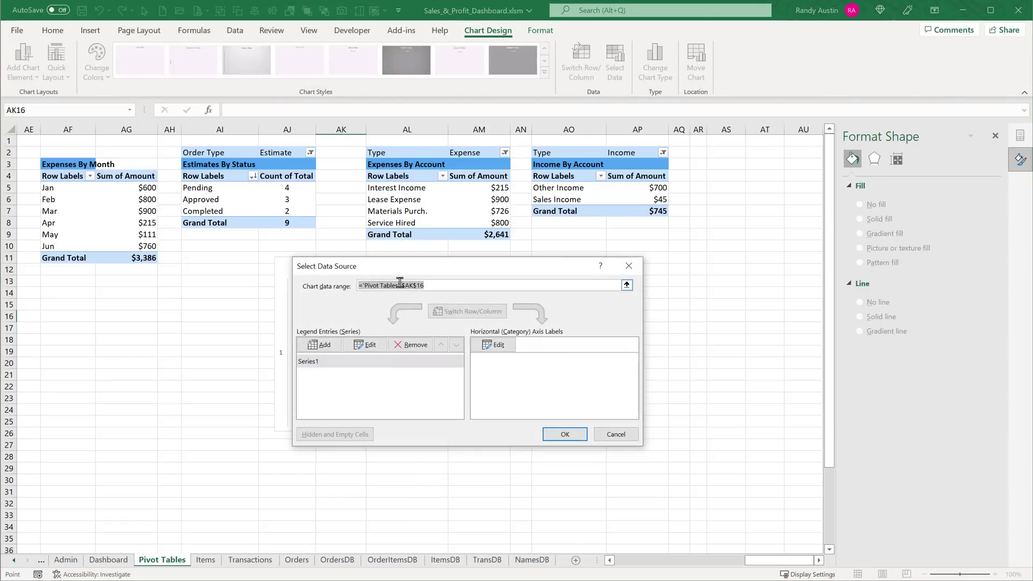
pyautogui.moveTo(398, 191); pyautogui.dragTo(486, 217)
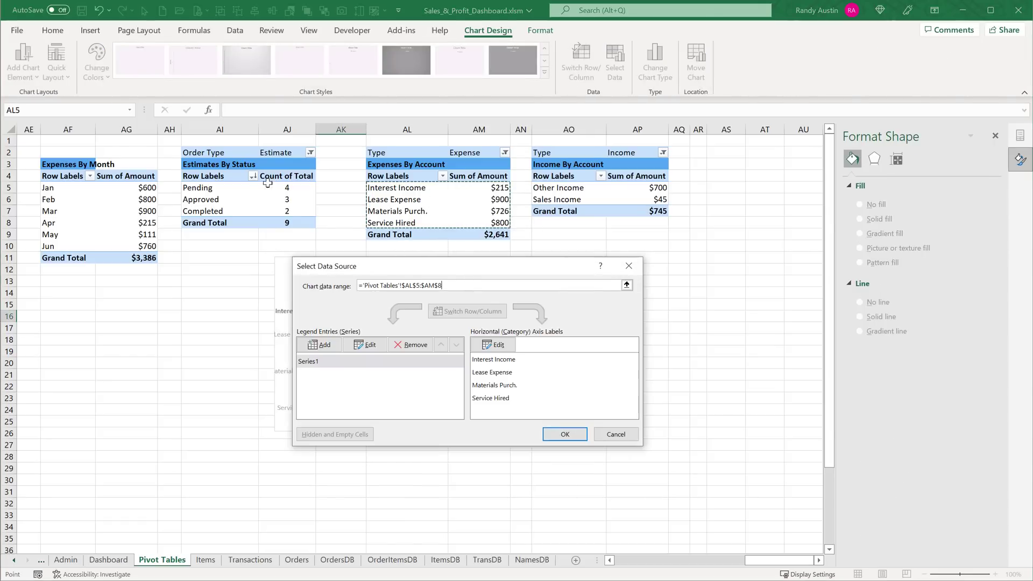
pyautogui.moveTo(207, 187); pyautogui.dragTo(283, 215)
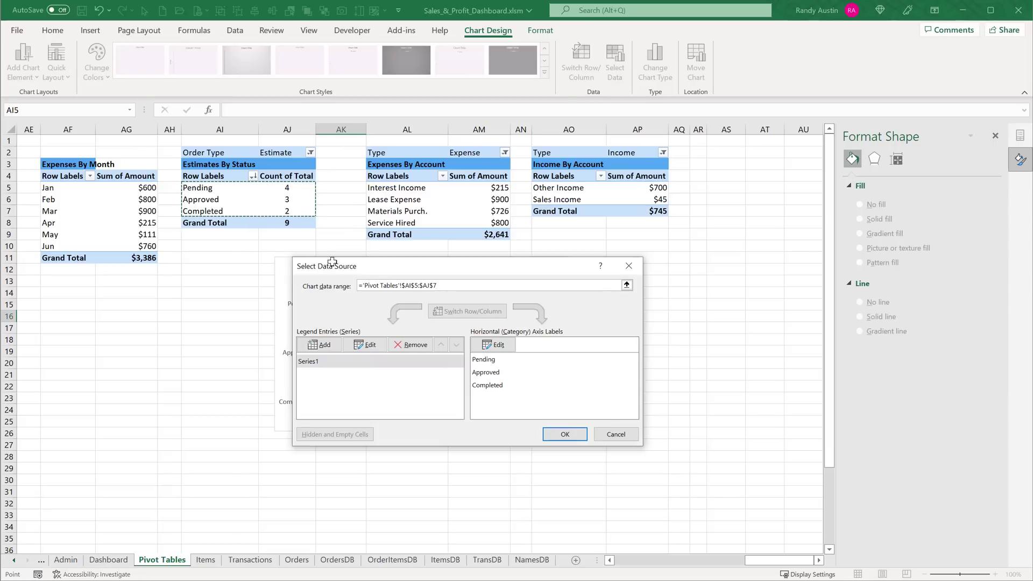
pyautogui.click(565, 435)
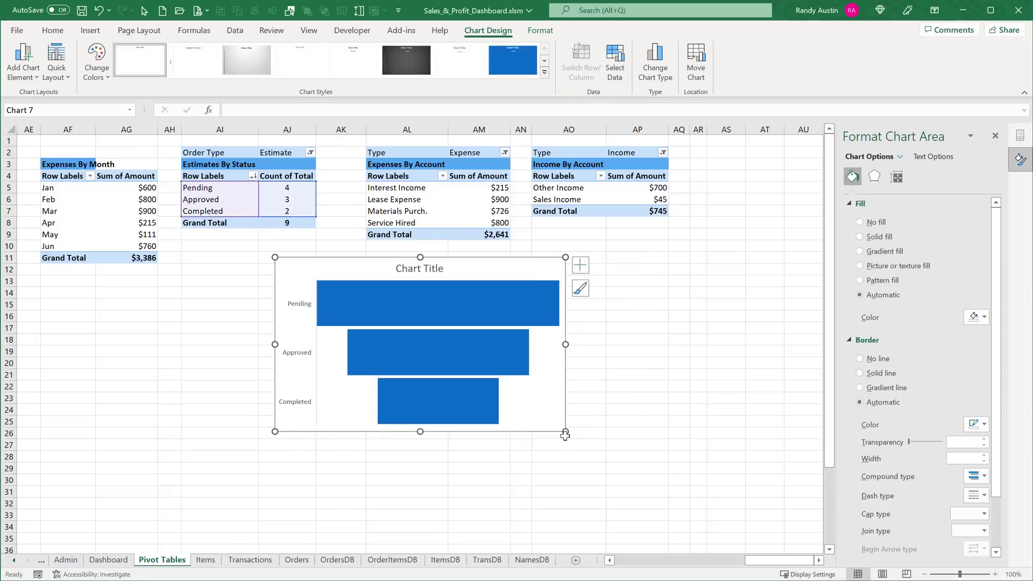
# Add data labels to the funnel bars and apply a radial gradient fill with the light blue stop at 100%
pyautogui.rightClick(420, 304)
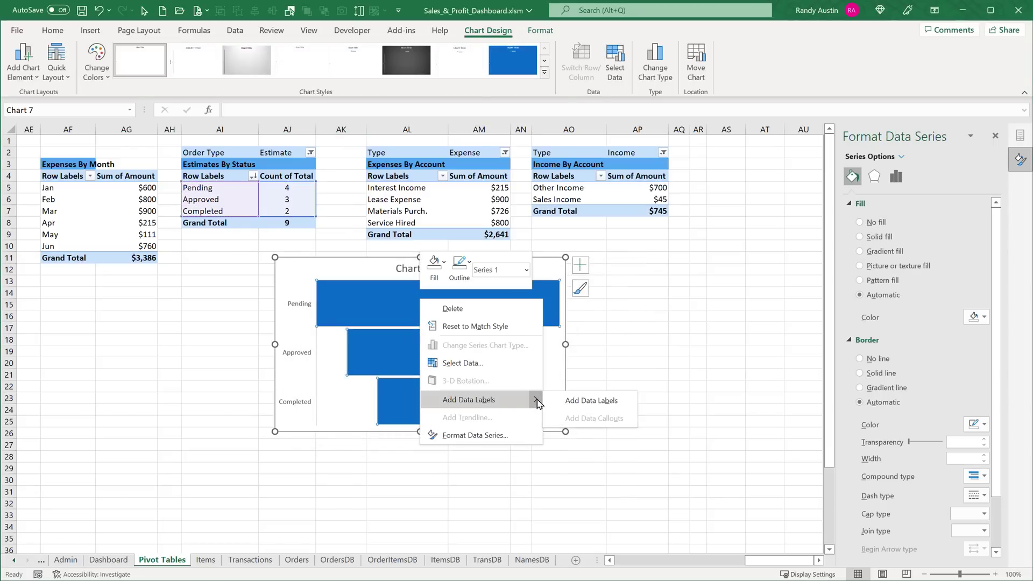
pyautogui.click(547, 403)
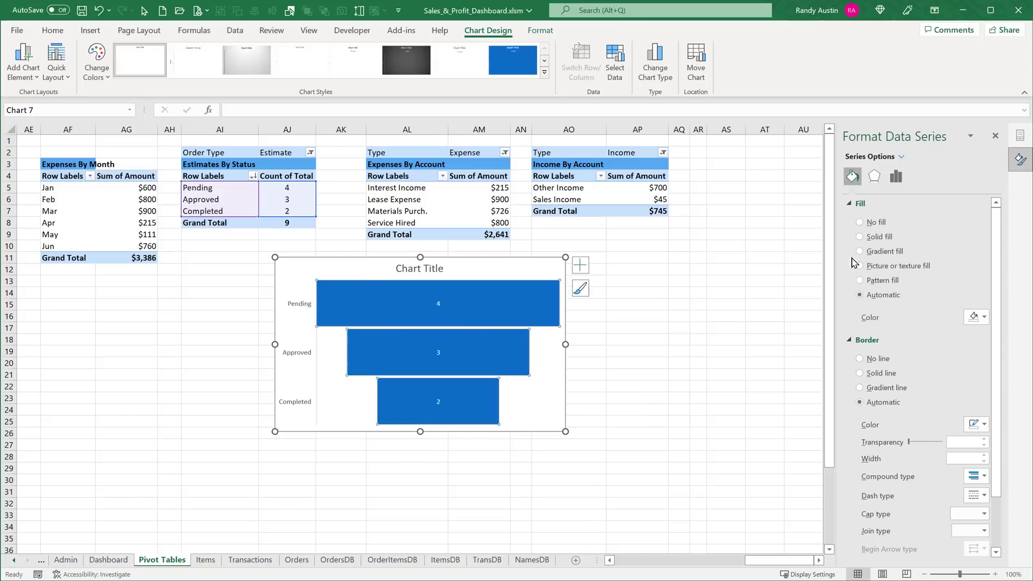
pyautogui.click(877, 253)
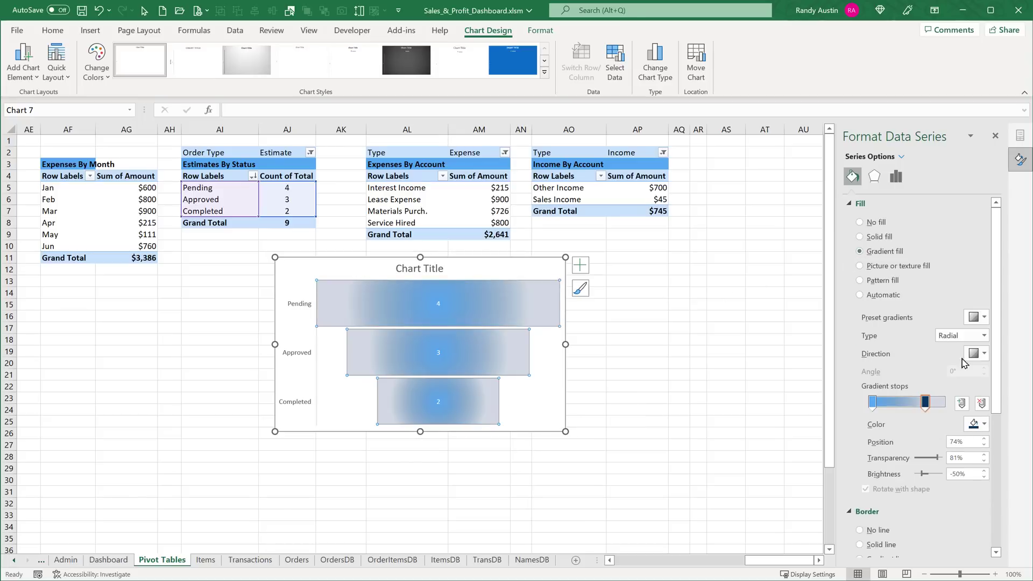
pyautogui.moveTo(871, 403)
pyautogui.mouseDown()
pyautogui.moveTo(935, 410)
pyautogui.moveTo(872, 404)
pyautogui.mouseUp()
pyautogui.moveTo(938, 403); pyautogui.dragTo(948, 405)
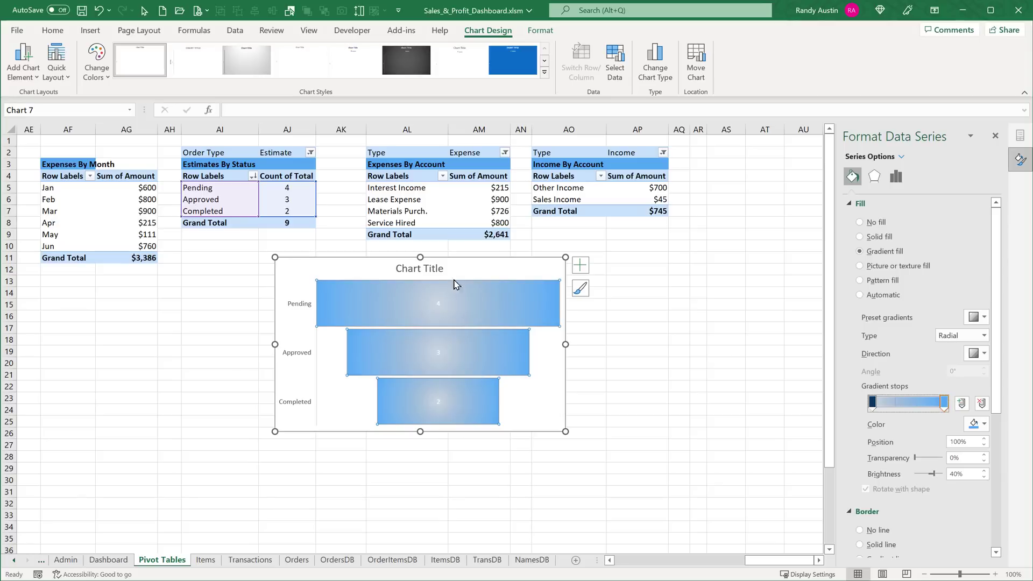
# Make the funnel chart's data labels black and increase their font size by two increments
pyautogui.click(440, 305)
pyautogui.click(439, 304)
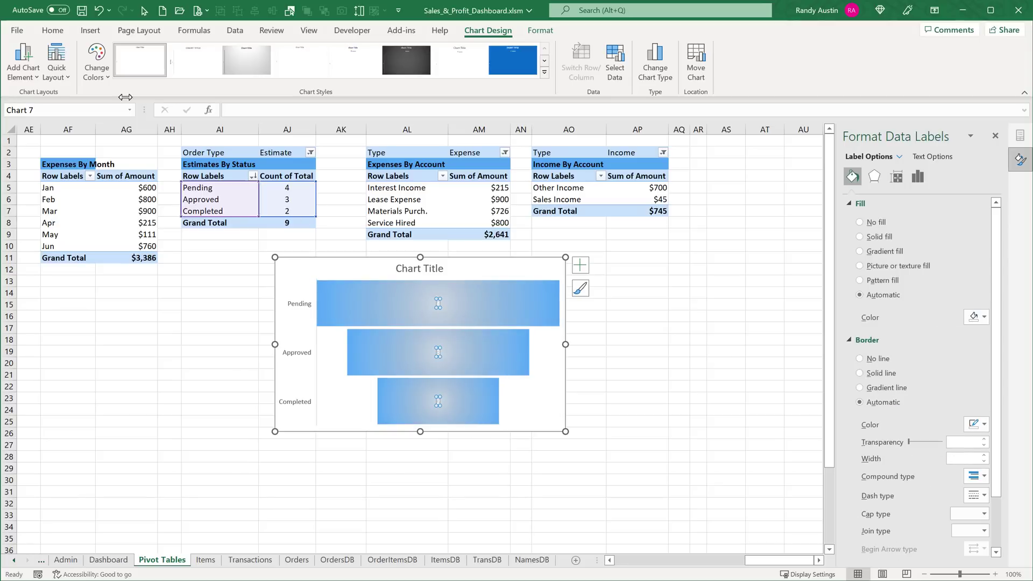
pyautogui.click(53, 31)
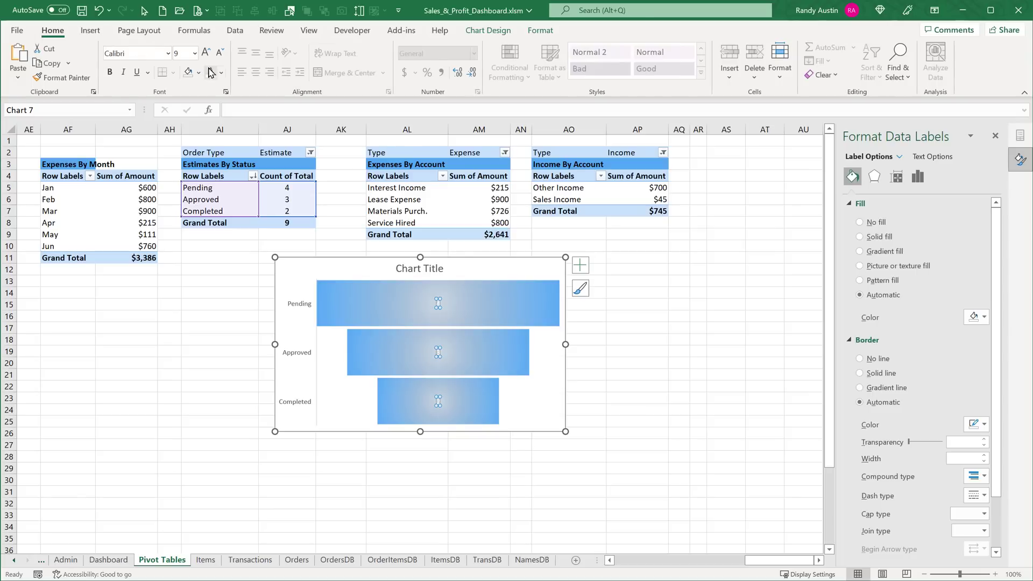
pyautogui.click(222, 72)
pyautogui.click(214, 93)
pyautogui.click(206, 53)
pyautogui.click(206, 53)
# Delete the trial funnel chart from the Pivot Tables sheet
pyautogui.click(405, 267)
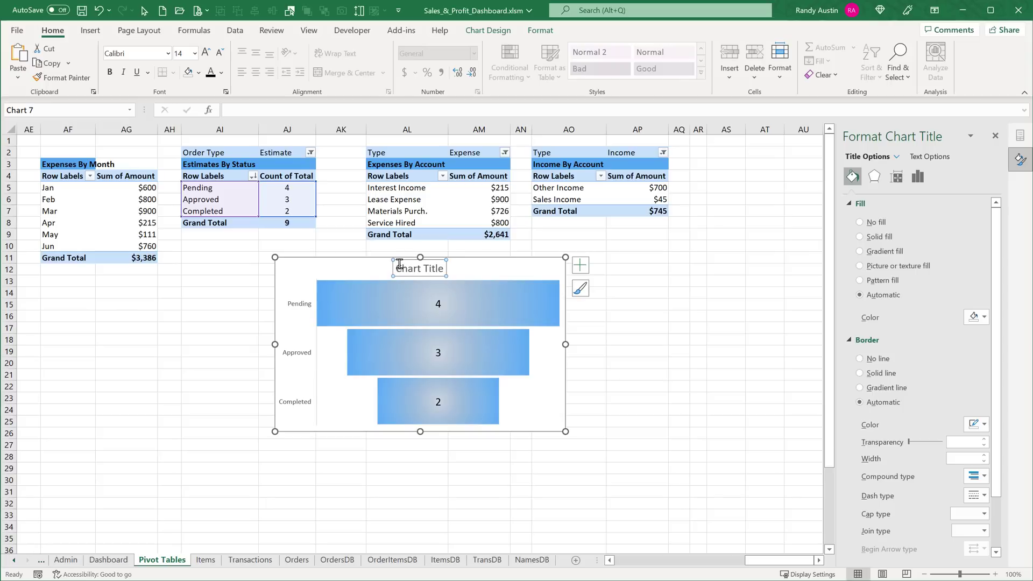
pyautogui.click(429, 278)
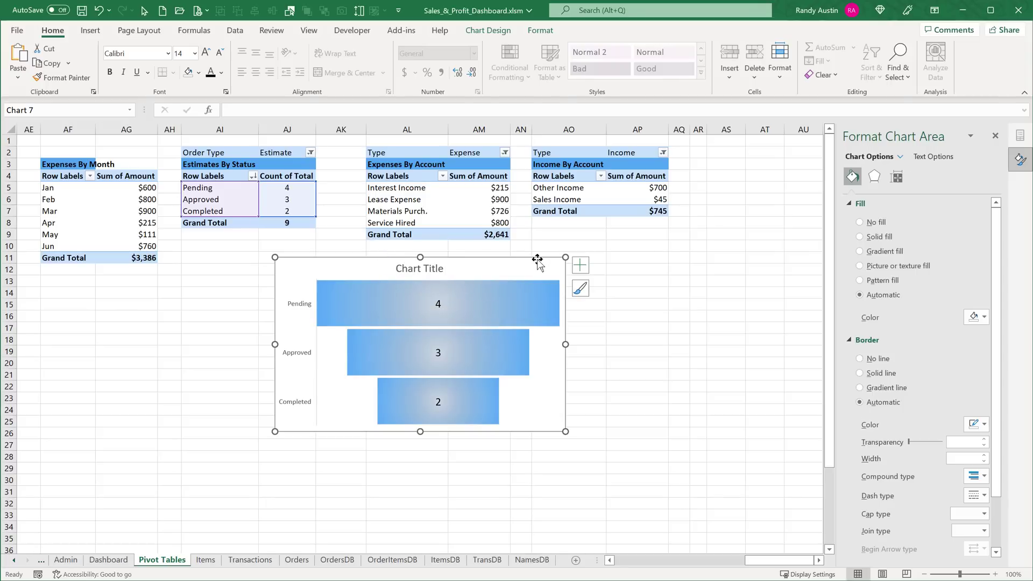
pyautogui.press('Delete')
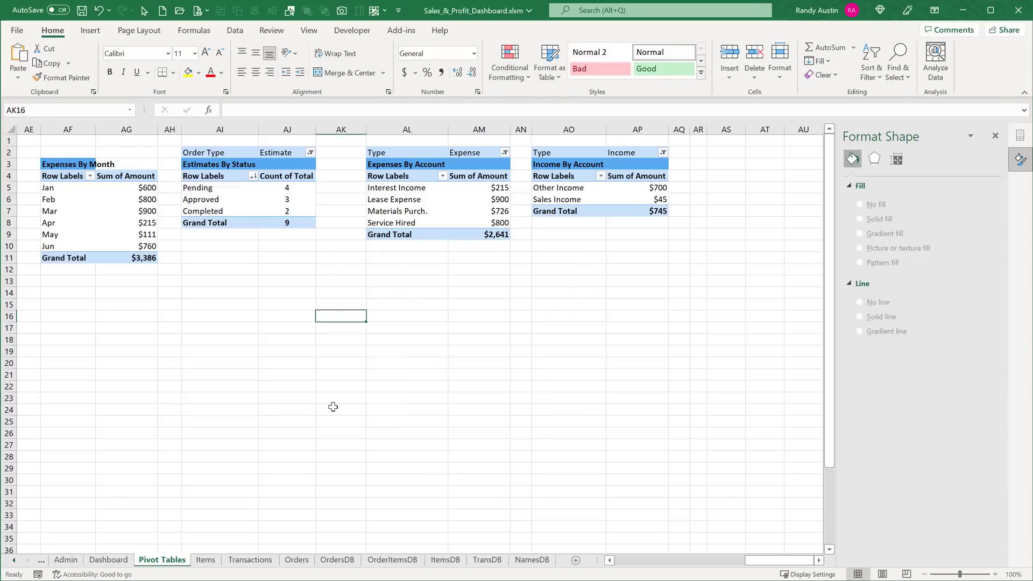
# Examine the Estimates By Status funnel on the Dashboard, including its gradient fill's dark stop at 74% and that stop's transparency
pyautogui.click(108, 559)
pyautogui.click(551, 440)
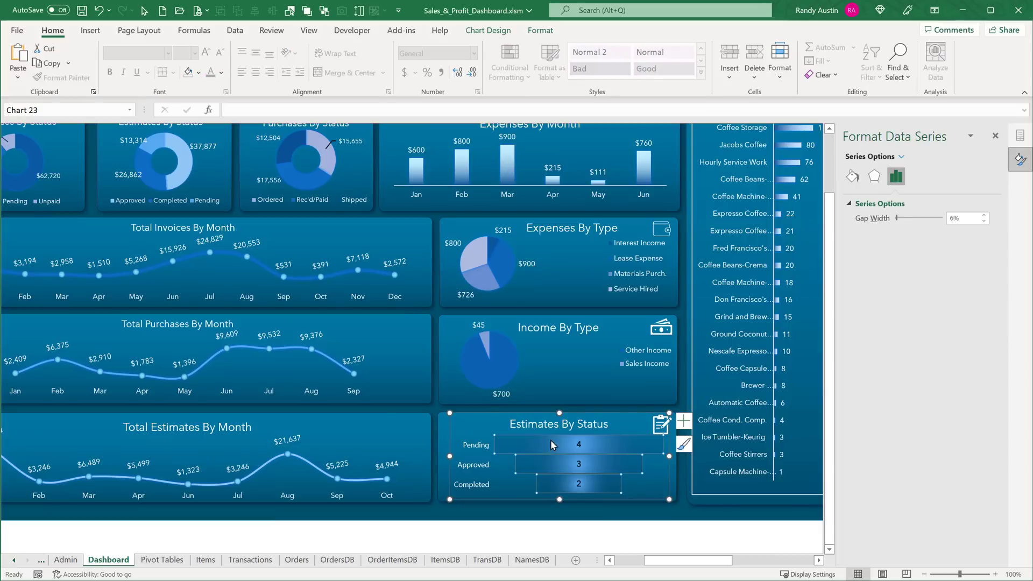
pyautogui.click(551, 440)
pyautogui.click(605, 474)
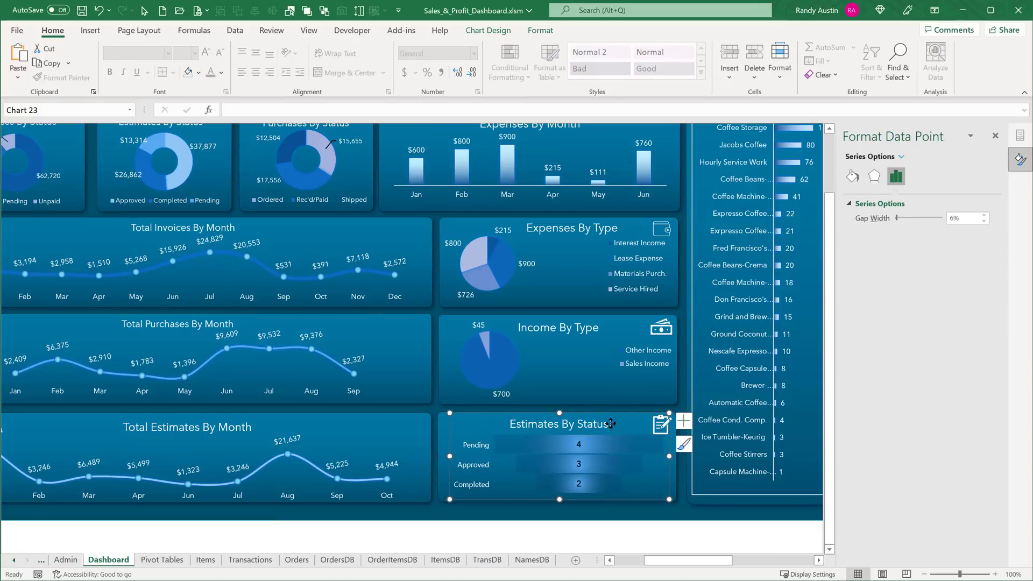
pyautogui.click(619, 448)
pyautogui.click(853, 176)
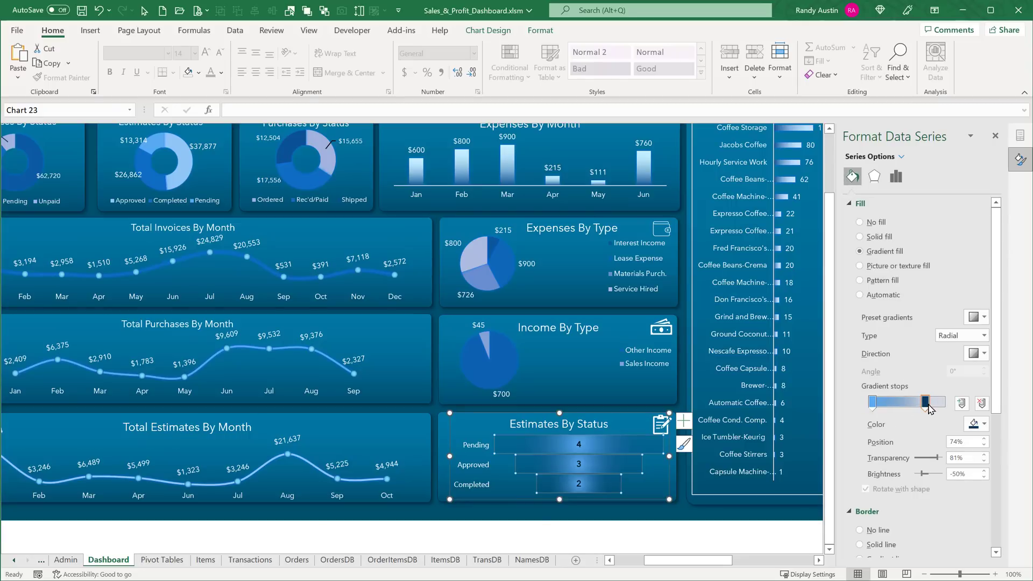
pyautogui.click(925, 402)
pyautogui.moveTo(937, 459)
pyautogui.mouseDown()
pyautogui.moveTo(885, 461)
pyautogui.moveTo(935, 462)
pyautogui.mouseUp()
pyautogui.click(657, 439)
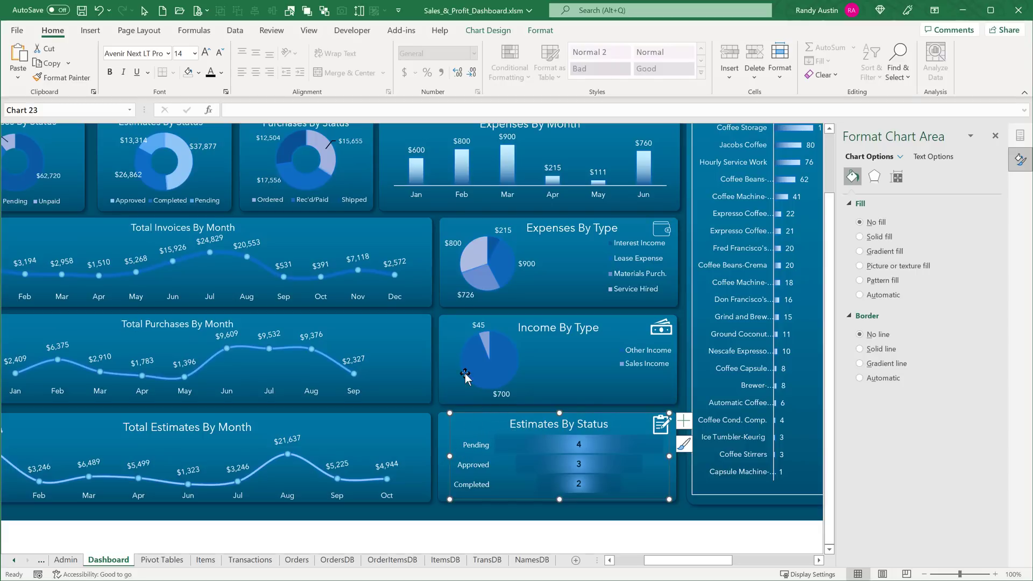
# Compare the Expenses By Account pivot table with the Expenses By Type and Income By Type pie charts on the Dashboard
pyautogui.scroll(3, 465, 376)
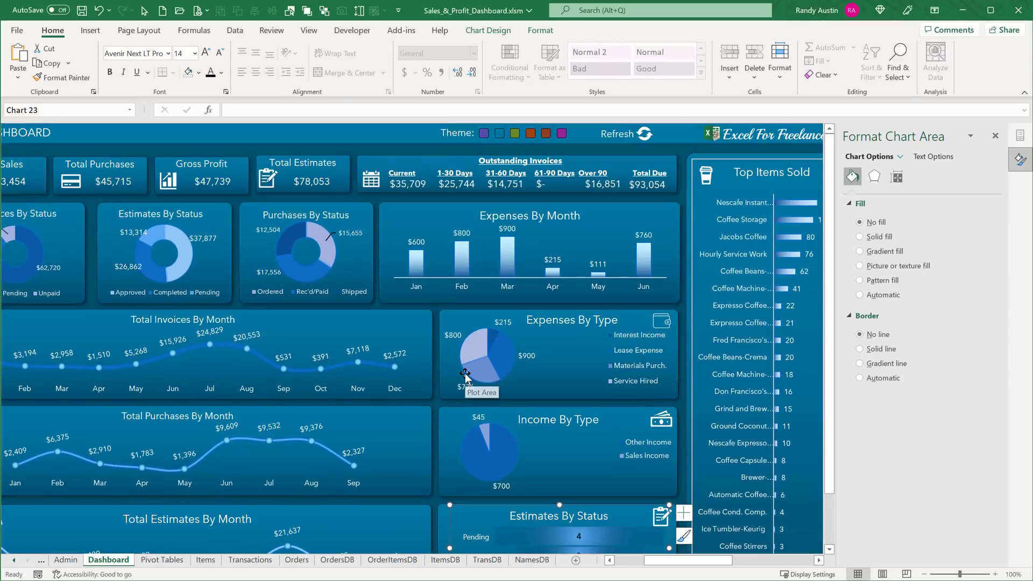
pyautogui.click(172, 560)
pyautogui.moveTo(401, 188); pyautogui.dragTo(484, 222)
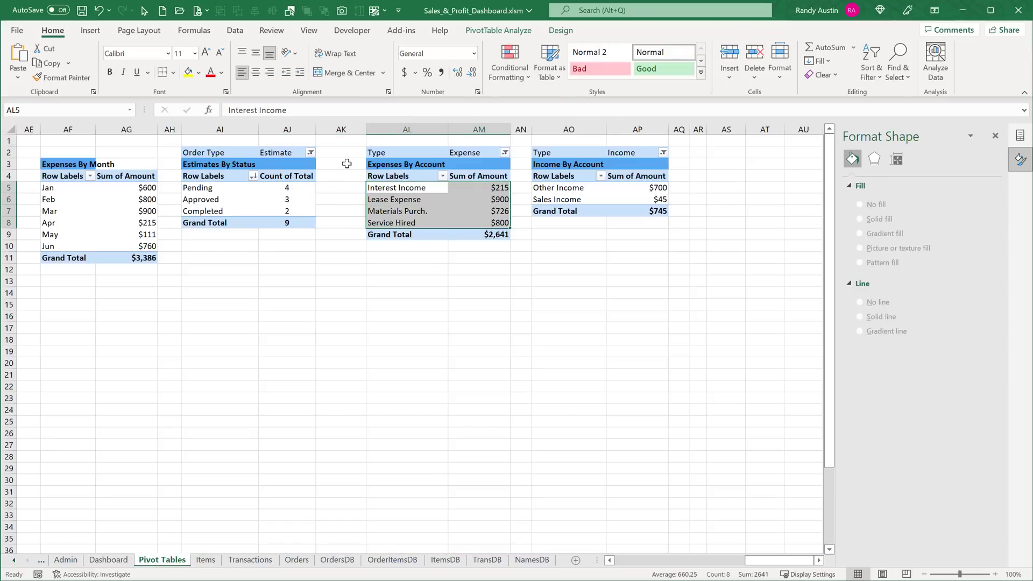
pyautogui.click(391, 163)
pyautogui.click(119, 558)
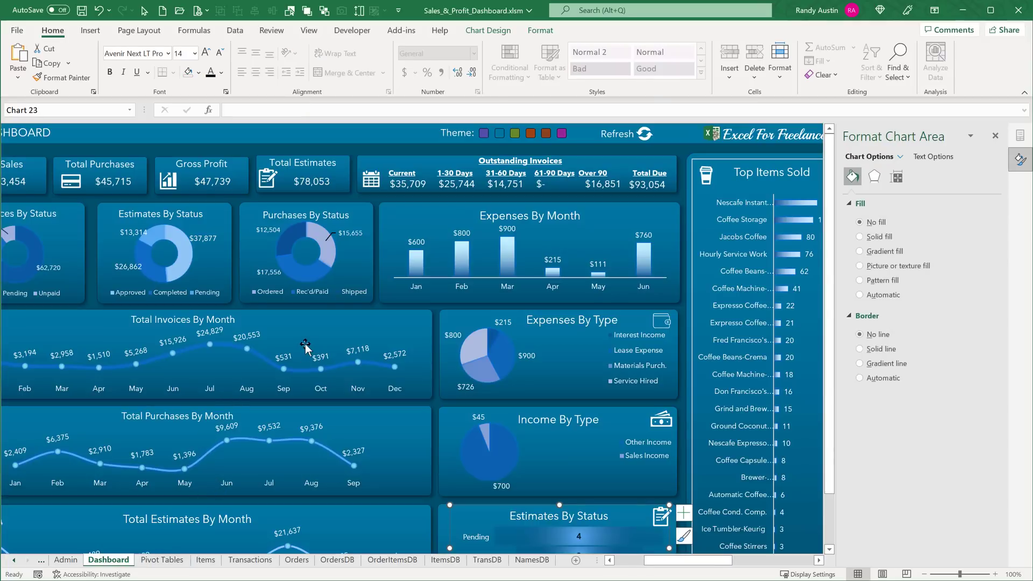
pyautogui.scroll(-1, 307, 349)
pyautogui.scroll(1, 469, 397)
pyautogui.click(540, 320)
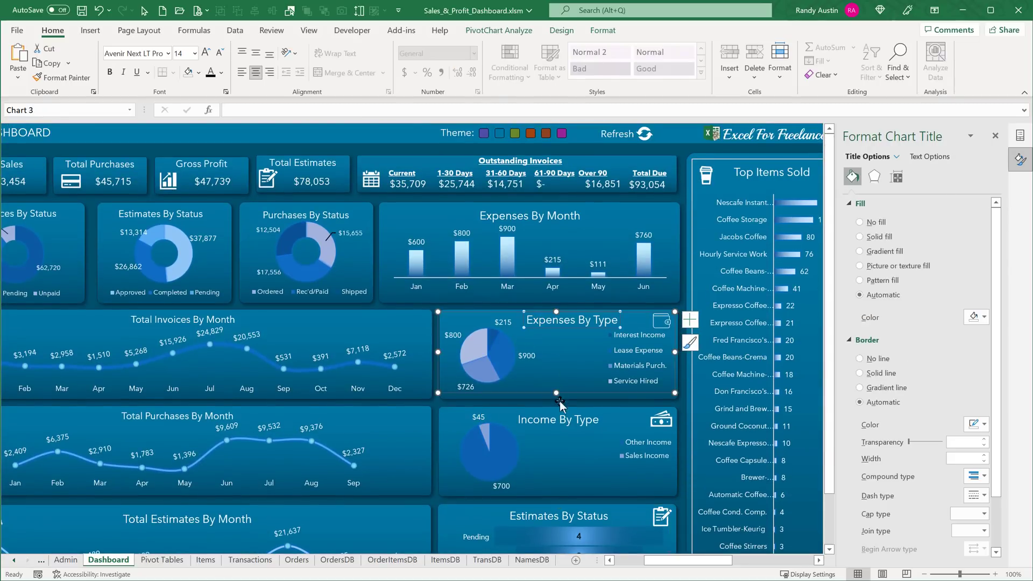
pyautogui.click(563, 421)
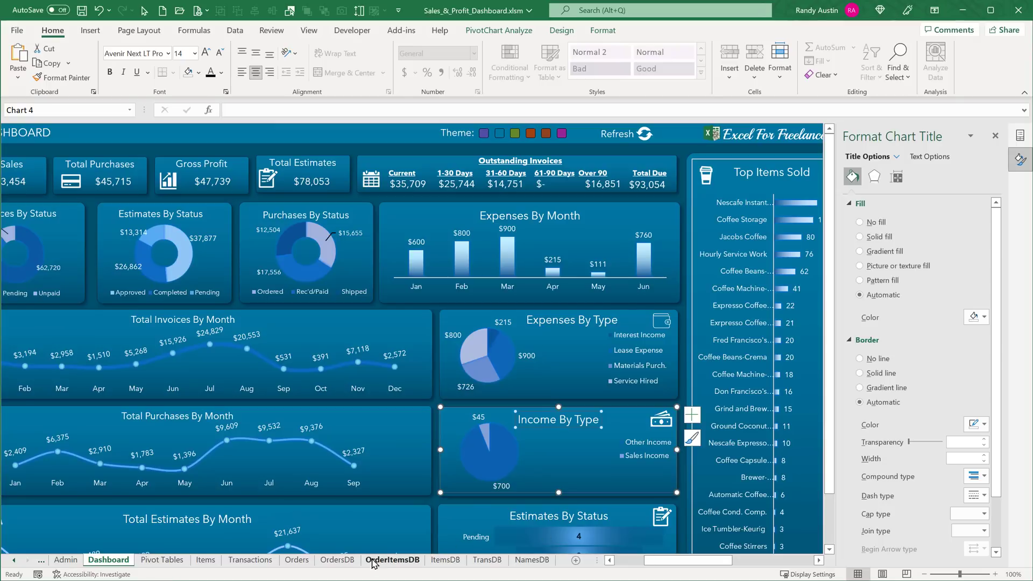
# Review the names and accounts of the previous transactions on the Transactions sheet against the Expenses By Account pivot table
pyautogui.click(269, 560)
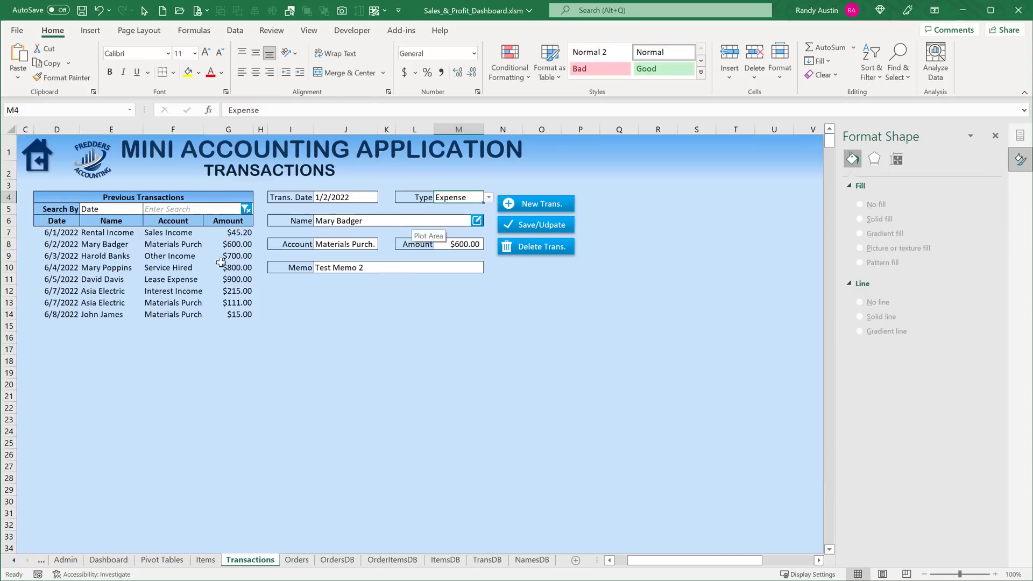
pyautogui.moveTo(106, 244); pyautogui.dragTo(156, 288)
pyautogui.click(190, 246)
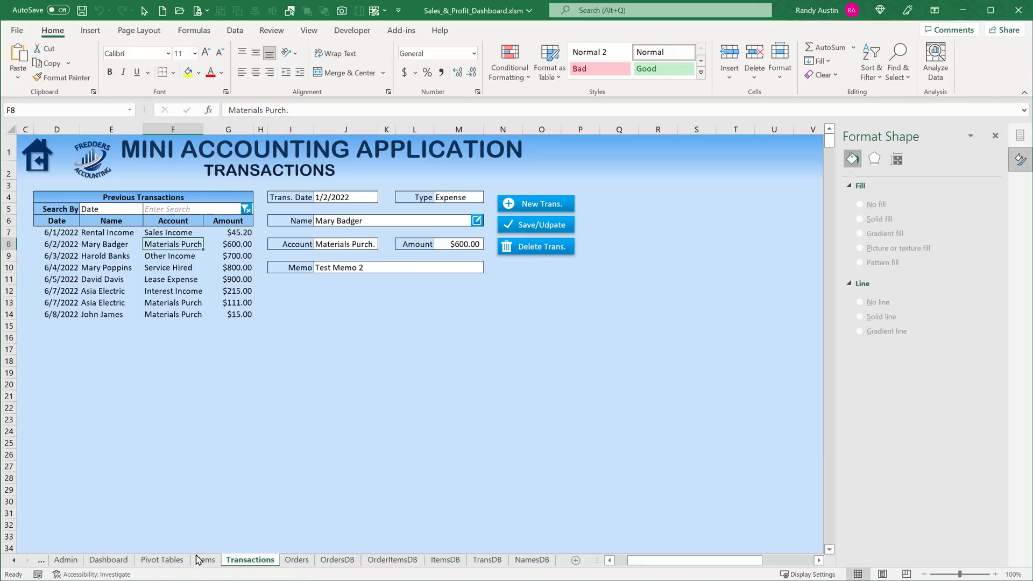
pyautogui.click(177, 562)
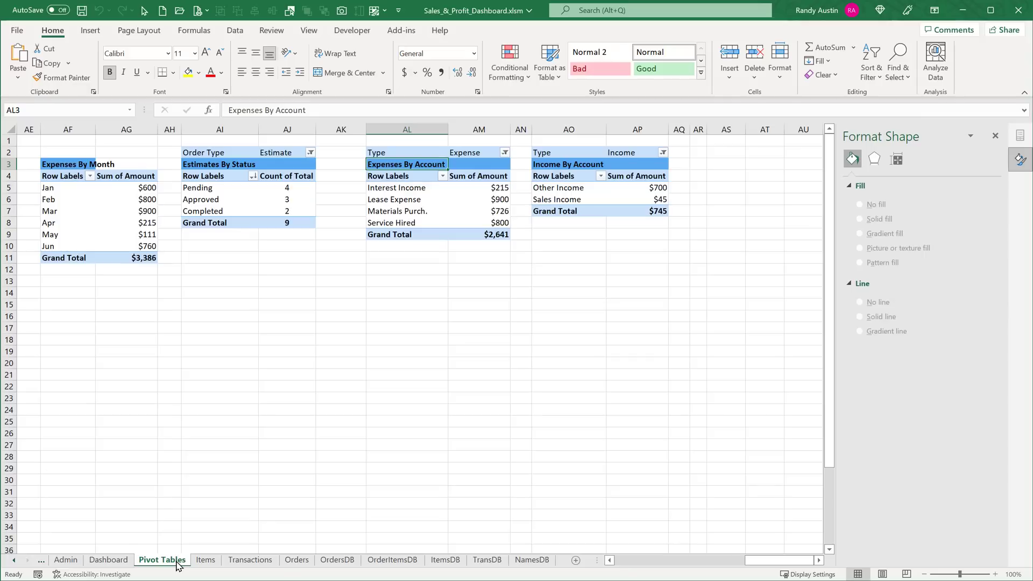
pyautogui.click(416, 203)
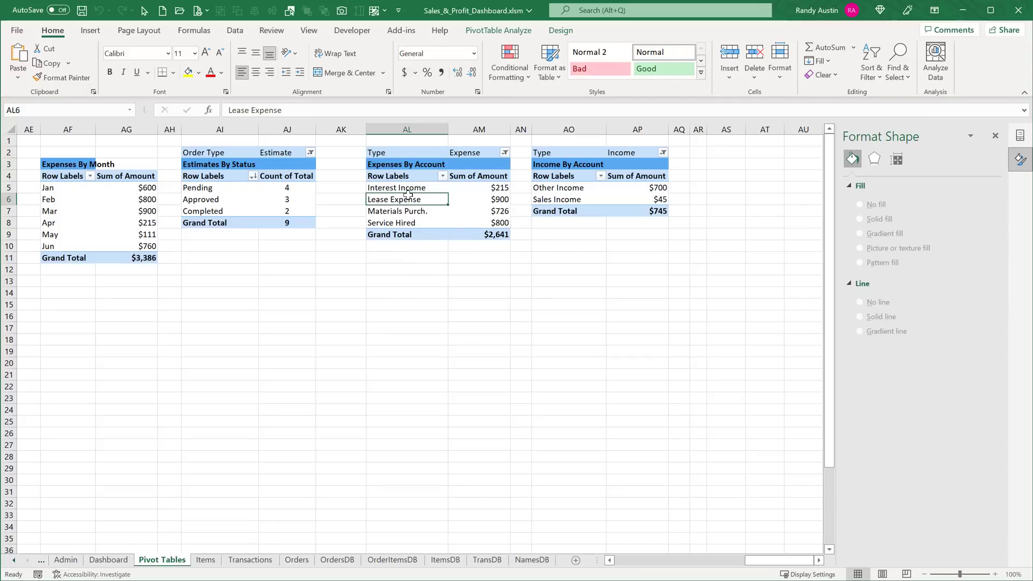
# Examine the field layout of the Expenses By Account pivot table, with Type as filter, Account as rows and Amount as values
pyautogui.click(401, 187)
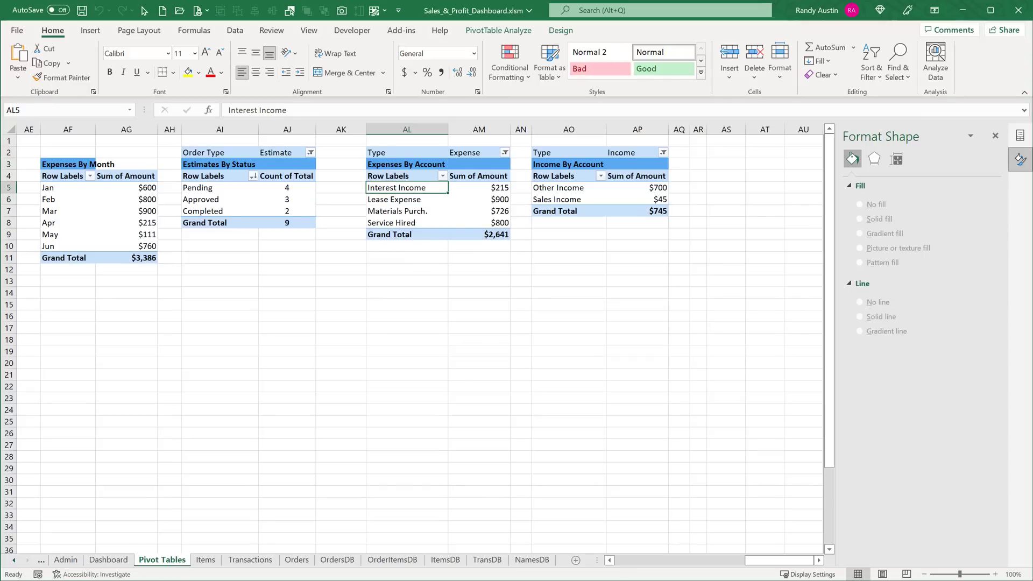
pyautogui.click(1021, 135)
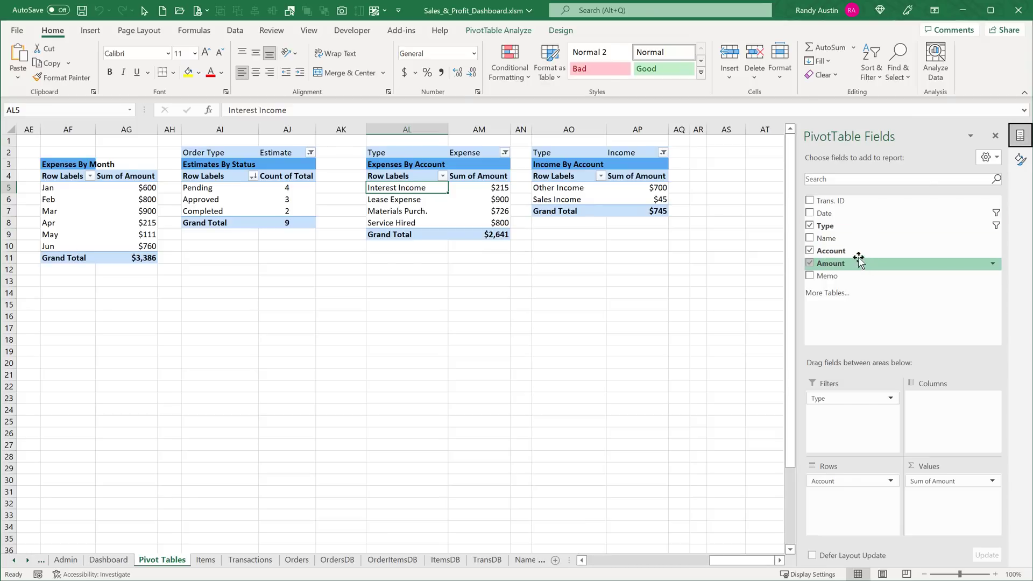
pyautogui.moveTo(855, 253)
pyautogui.mouseDown()
pyautogui.moveTo(864, 484)
pyautogui.moveTo(866, 263)
pyautogui.moveTo(852, 252)
pyautogui.moveTo(974, 463)
pyautogui.moveTo(866, 269)
pyautogui.mouseUp()
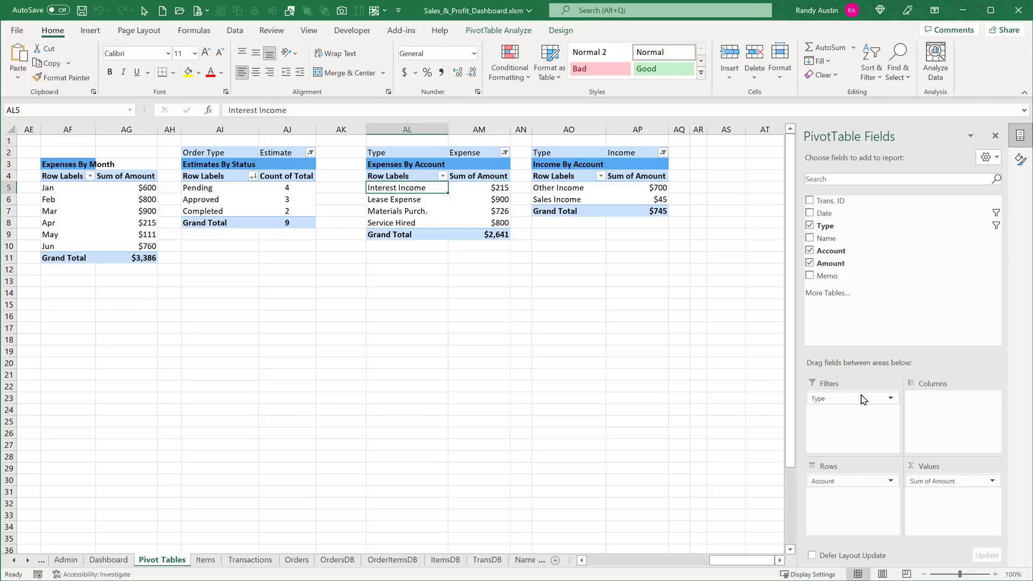
pyautogui.moveTo(823, 226)
pyautogui.mouseDown()
pyautogui.moveTo(840, 407)
pyautogui.moveTo(845, 251)
pyautogui.moveTo(810, 224)
pyautogui.mouseUp()
# Check the Type filter choices of the Expenses By Account and Income By Account pivot tables
pyautogui.click(505, 153)
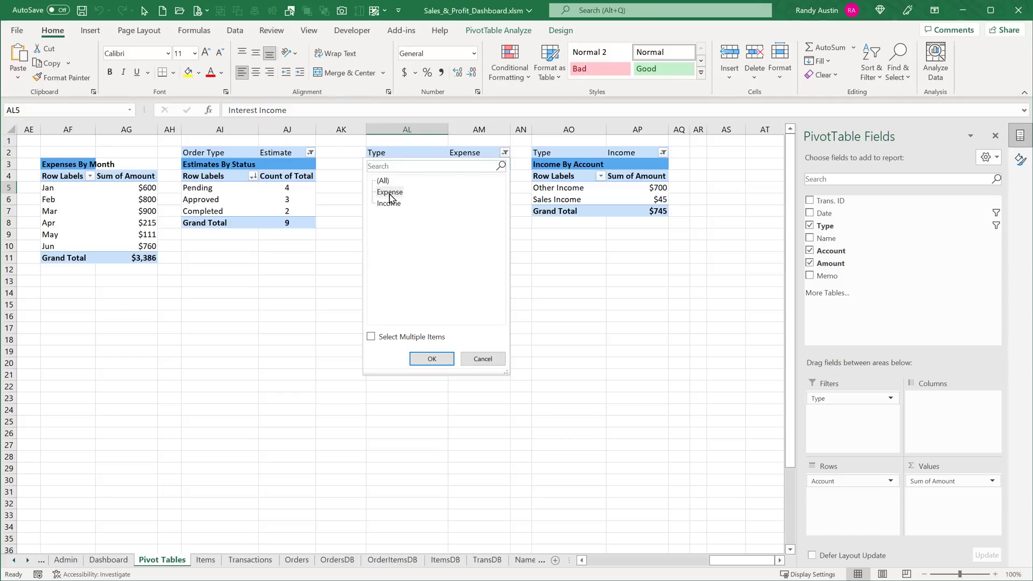
pyautogui.click(430, 152)
pyautogui.click(608, 196)
pyautogui.click(662, 153)
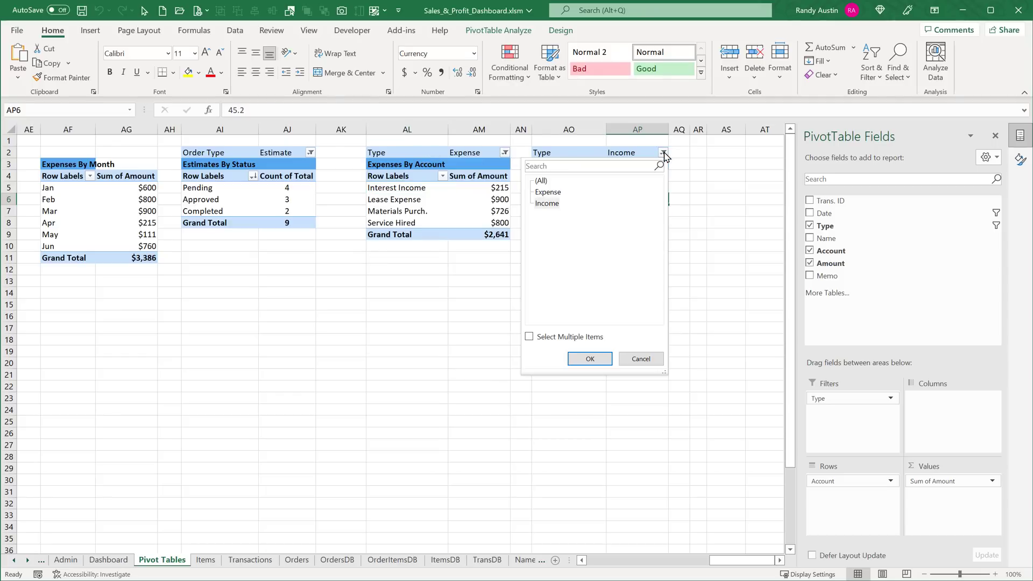
pyautogui.click(664, 154)
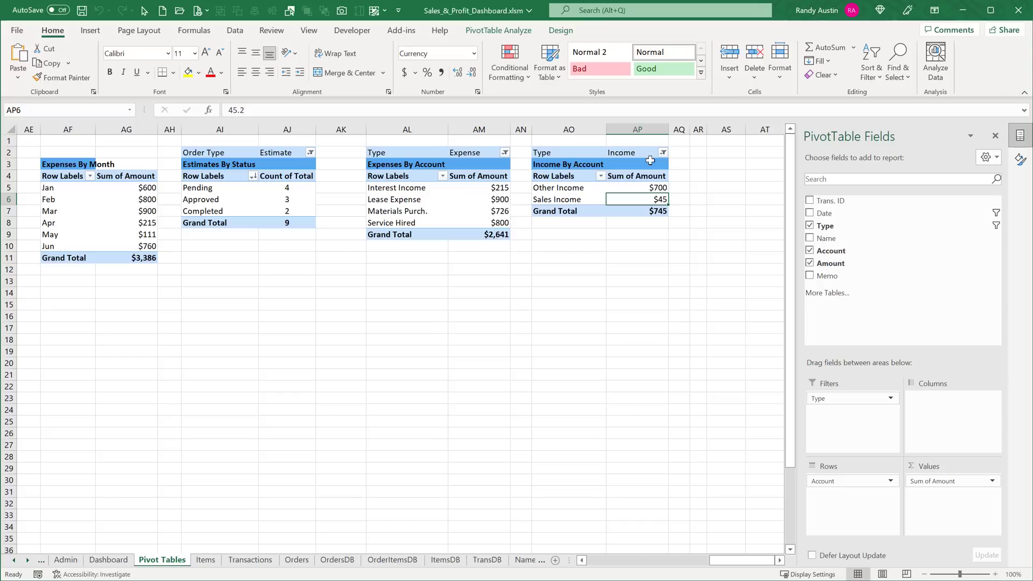
pyautogui.click(421, 203)
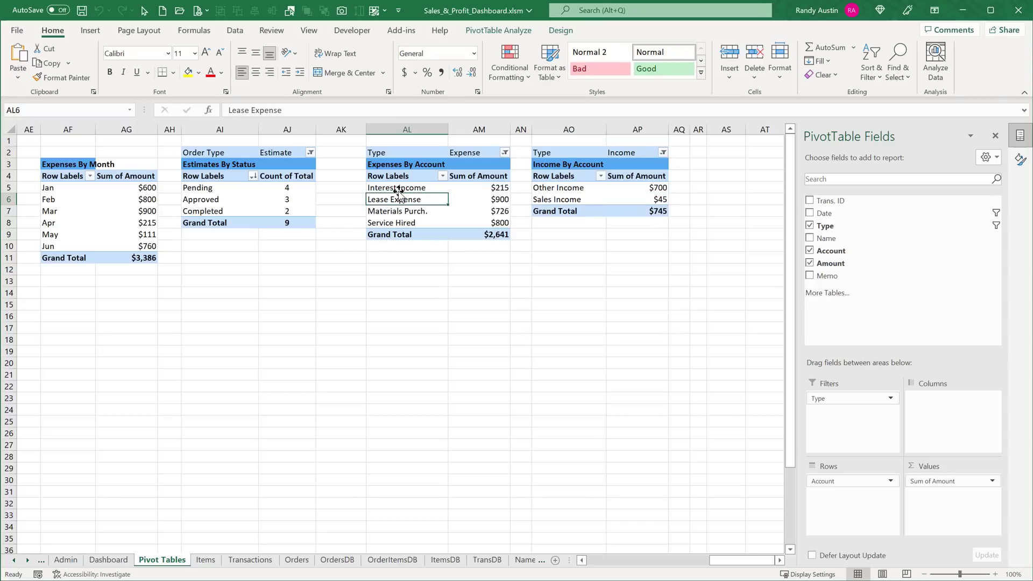
# Look at the titles of the Expenses By Type and Income By Type pie charts on the Dashboard
pyautogui.click(108, 559)
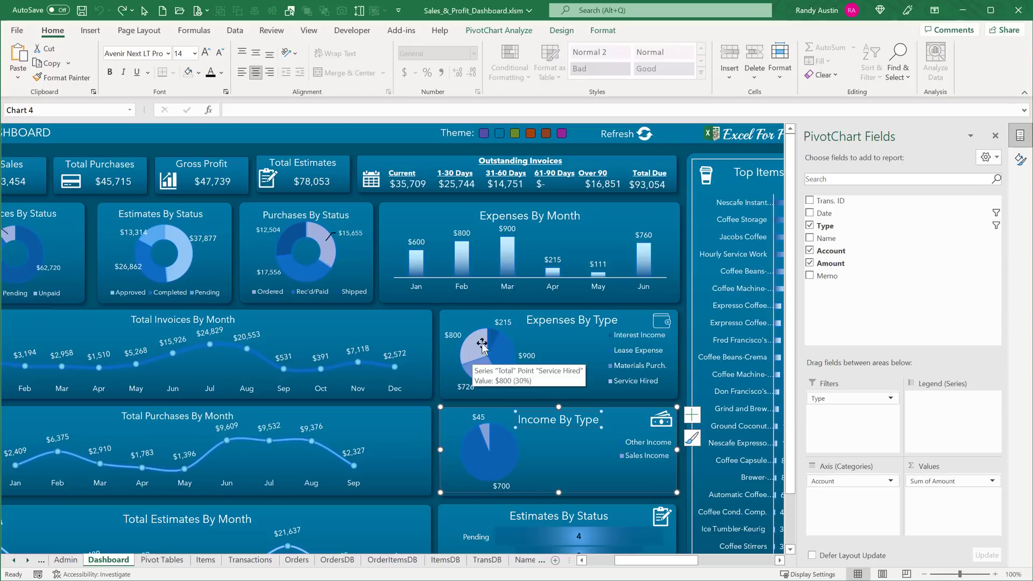
pyautogui.click(561, 324)
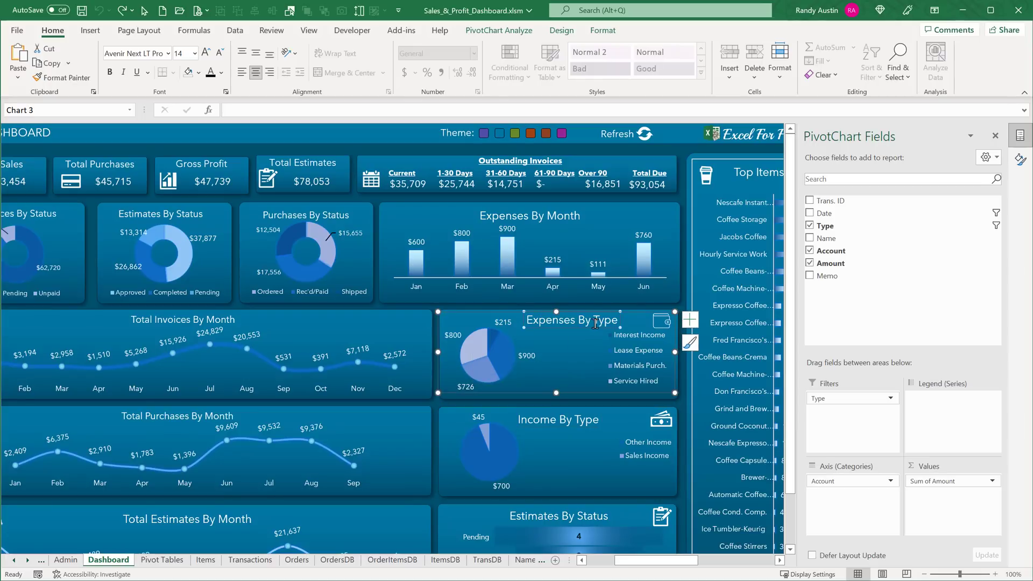
pyautogui.click(564, 421)
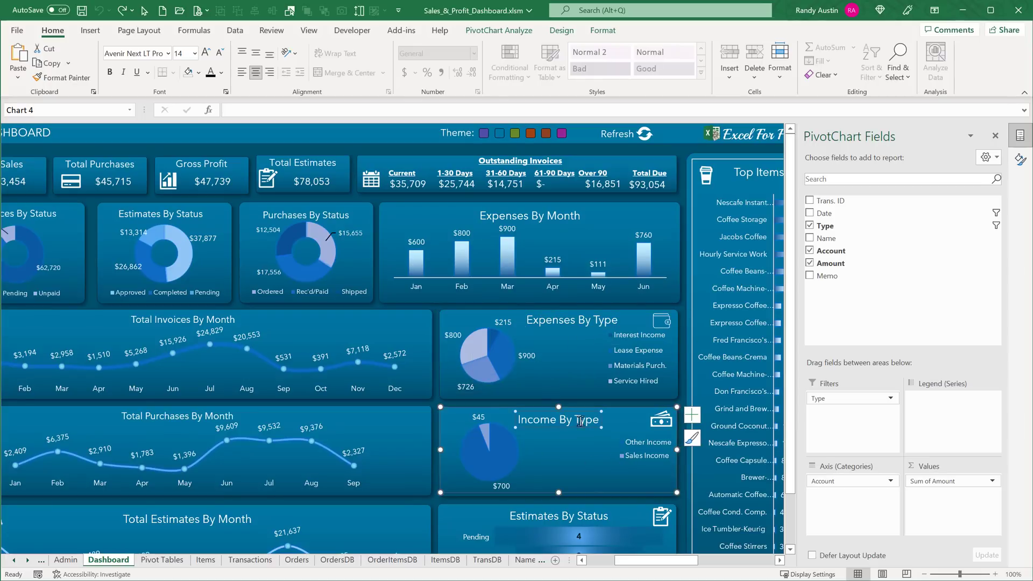
# Insert a trial 2-D pie chart from the Expenses By Account pivot table and recolor it with the first blue monochromatic palette
pyautogui.click(162, 560)
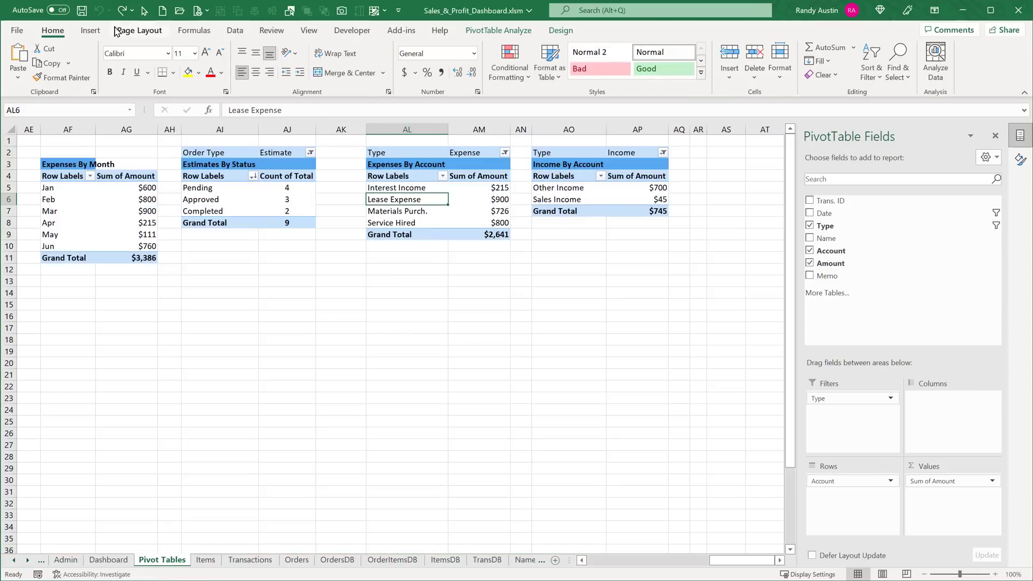
pyautogui.click(89, 31)
pyautogui.click(434, 77)
pyautogui.click(438, 113)
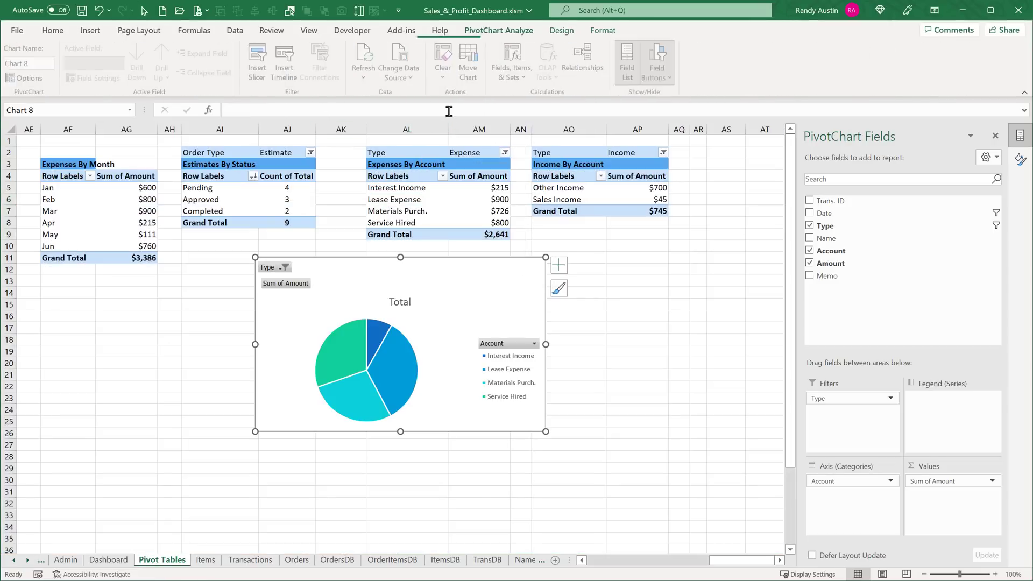
pyautogui.click(559, 290)
pyautogui.click(620, 290)
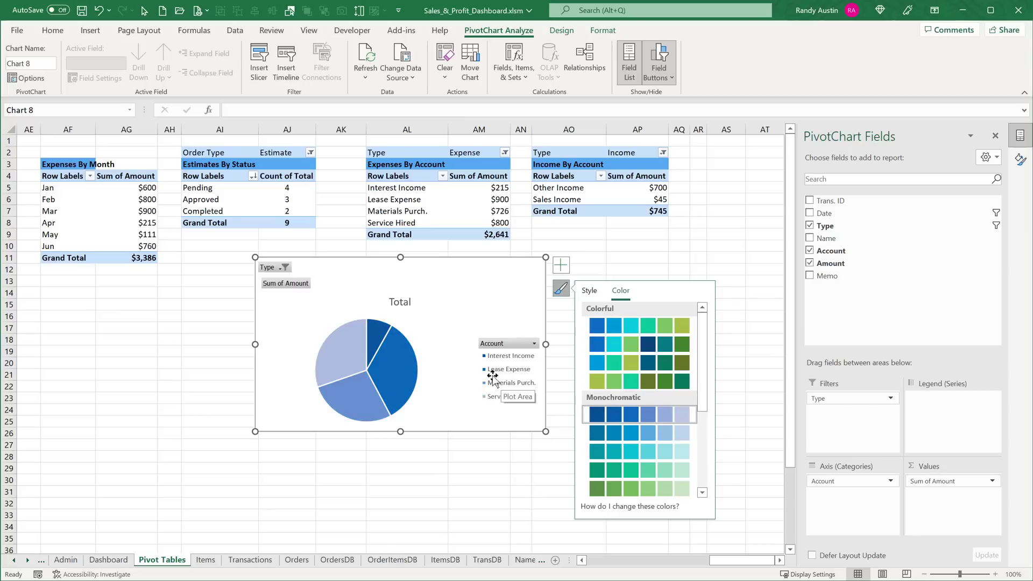
# Compare the trial pie with the Dashboard's Expenses By Type chart and hide all field buttons on the trial chart
pyautogui.click(127, 563)
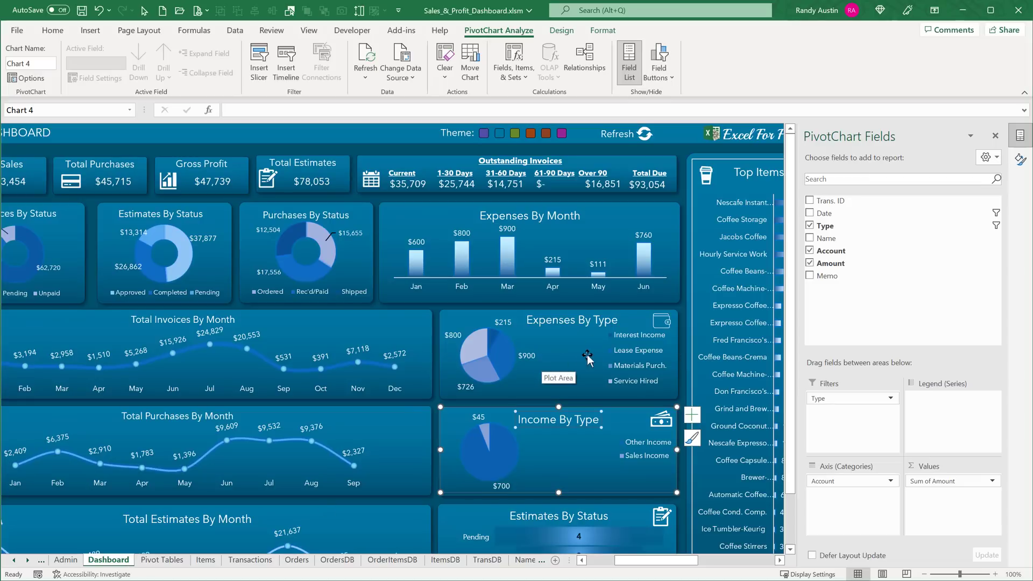
pyautogui.click(162, 560)
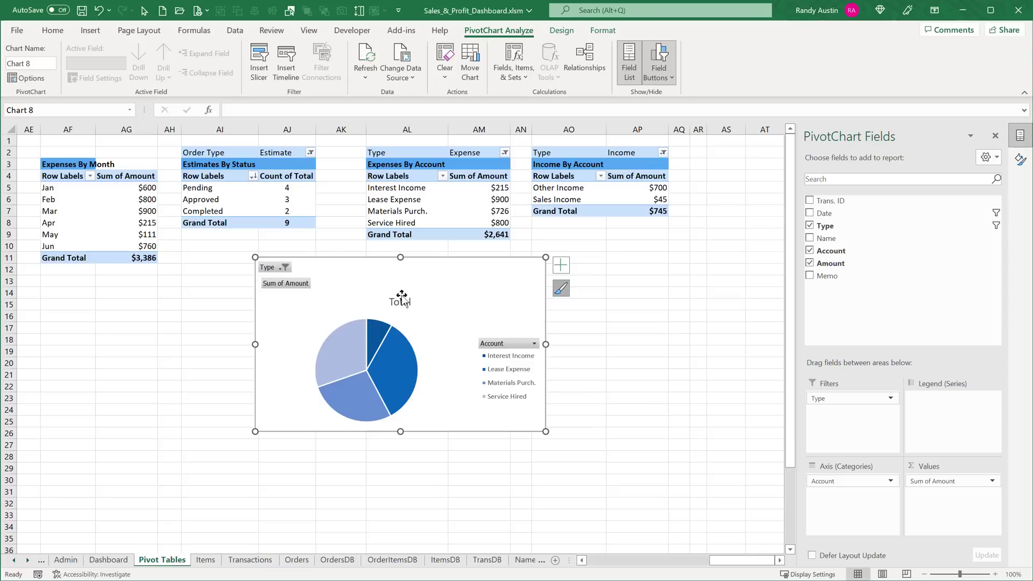
pyautogui.click(385, 349)
pyautogui.rightClick(281, 268)
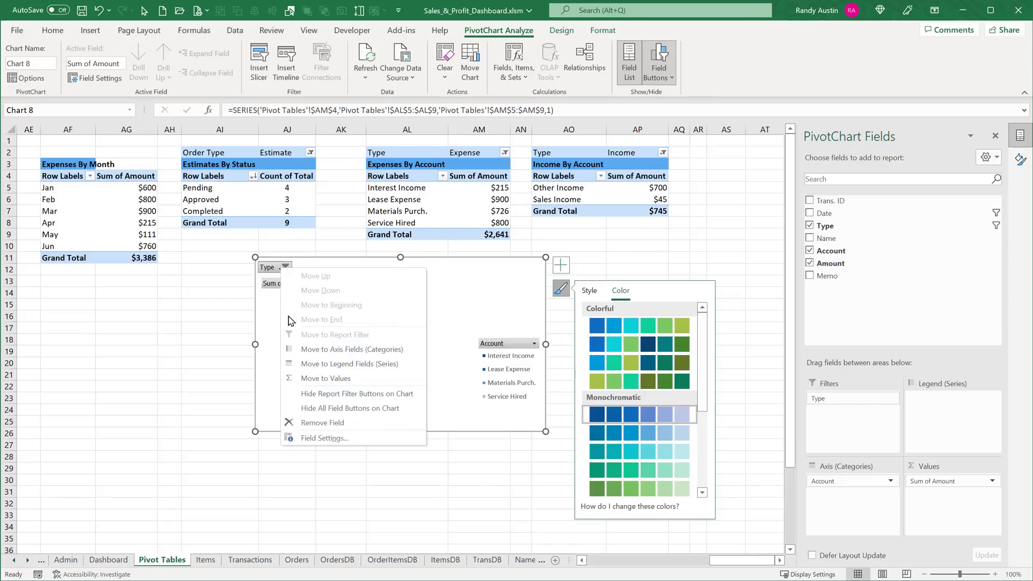
pyautogui.click(319, 408)
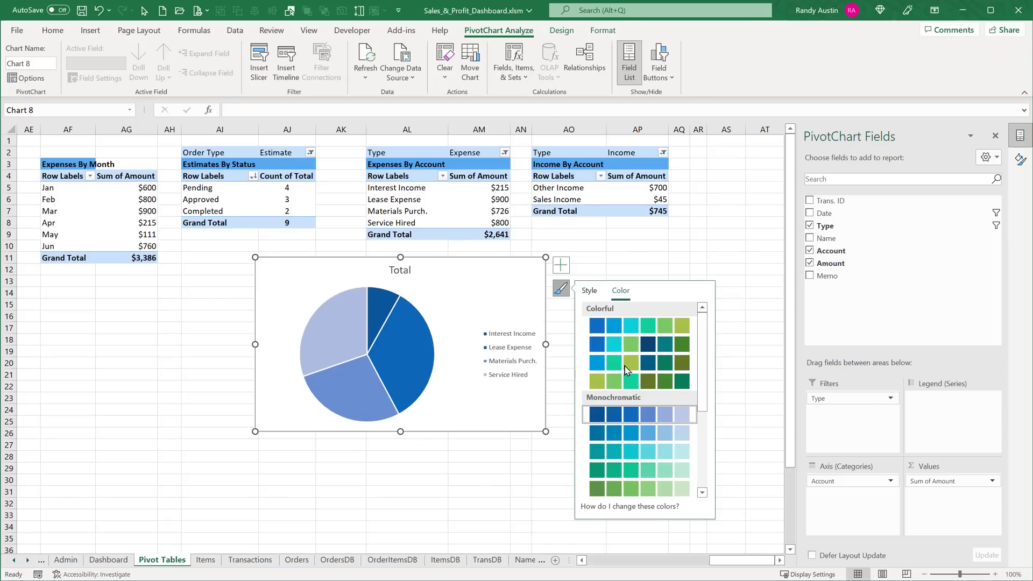
# Shrink the trial pie chart's height and width along with its plot area, and delete the chart from the Pivot Tables sheet
pyautogui.moveTo(545, 432); pyautogui.dragTo(546, 351)
pyautogui.click(385, 319)
pyautogui.click(343, 289)
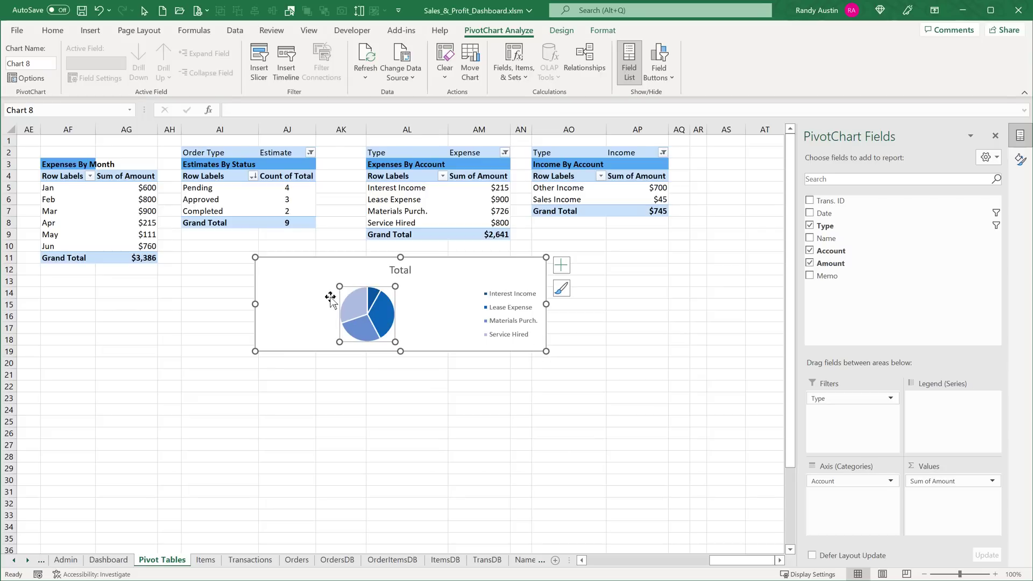
pyautogui.moveTo(342, 289)
pyautogui.mouseDown()
pyautogui.moveTo(291, 281)
pyautogui.moveTo(348, 284)
pyautogui.mouseUp()
pyautogui.moveTo(548, 305); pyautogui.dragTo(512, 305)
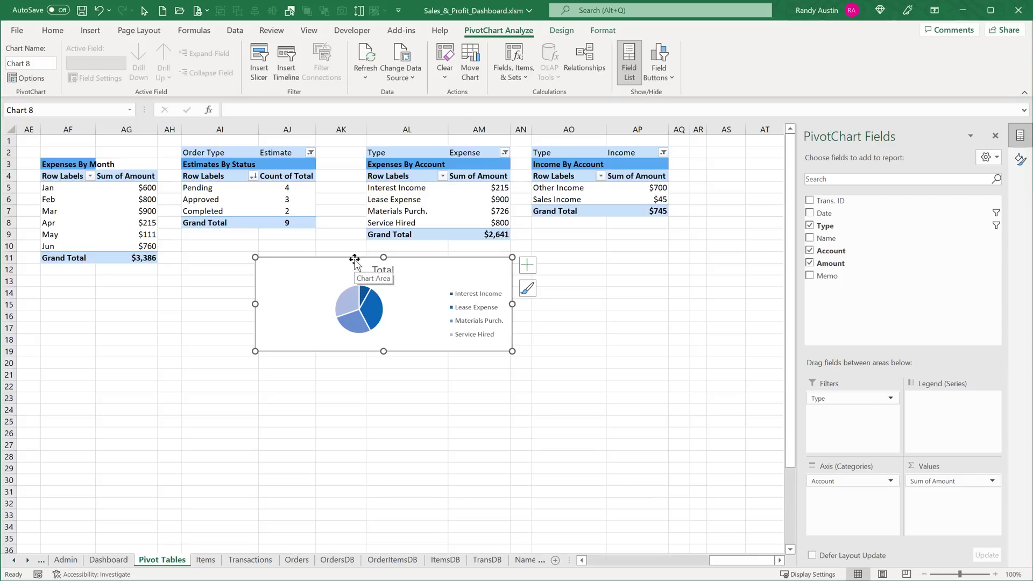
pyautogui.press('Delete')
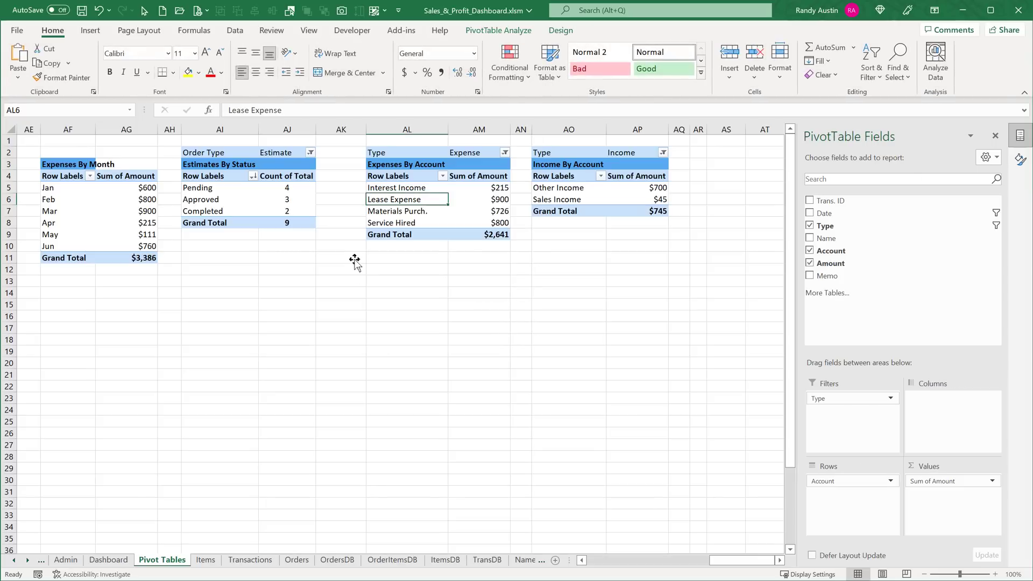
# Examine the plot area, series options and glow effect of the Expenses By Type pie on the Dashboard
pyautogui.click(113, 560)
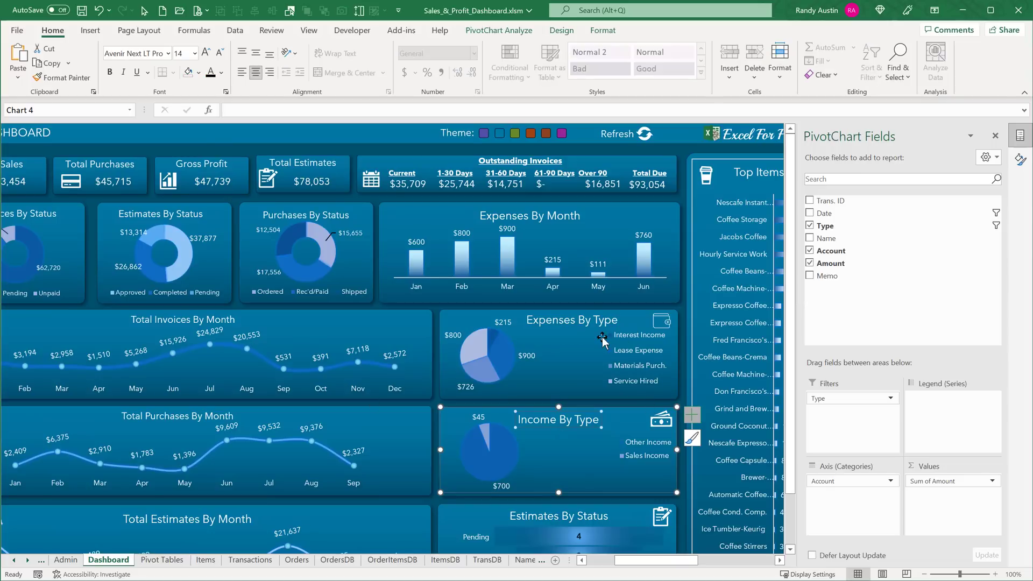
pyautogui.click(510, 342)
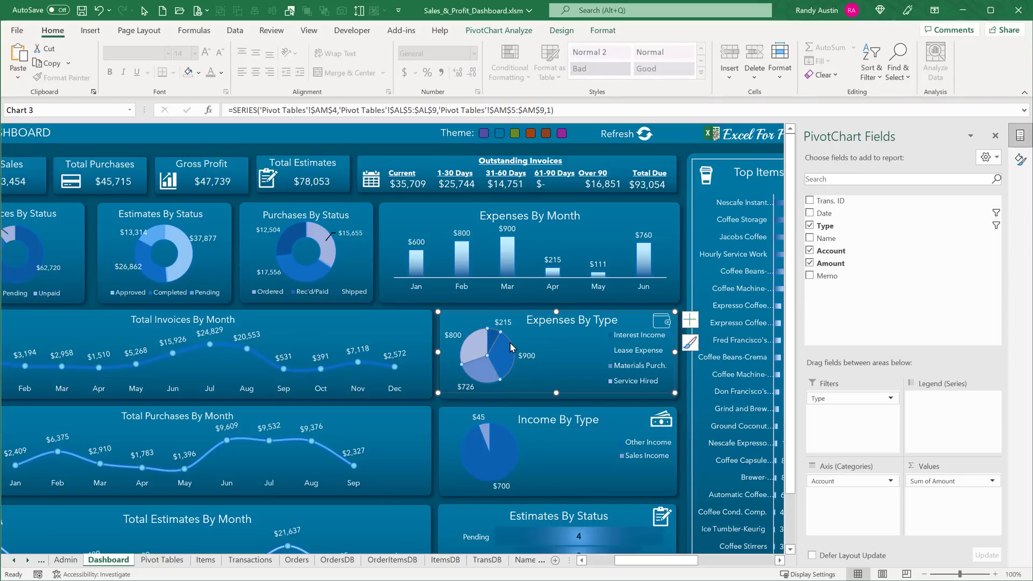
pyautogui.click(515, 340)
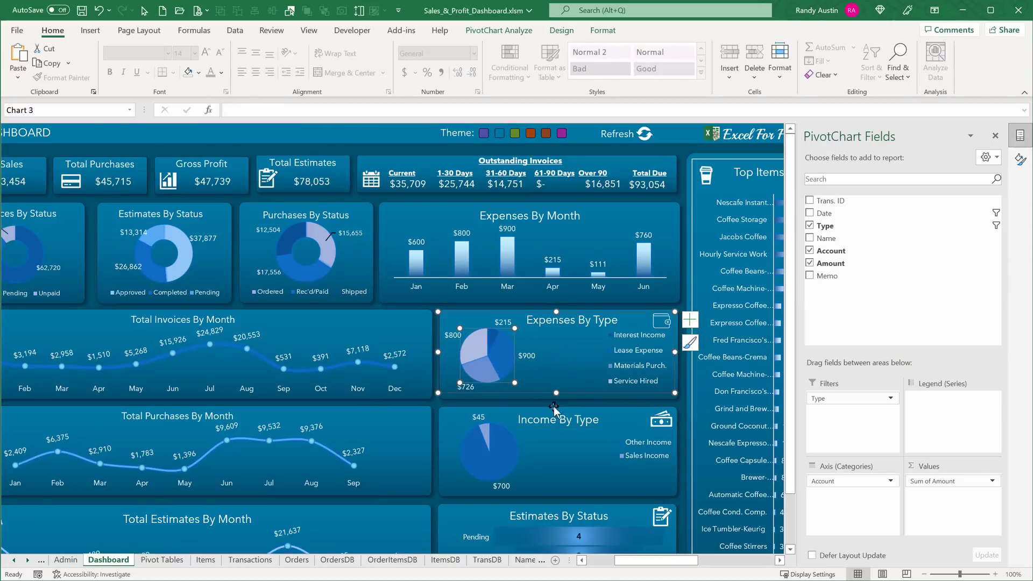
pyautogui.doubleClick(553, 409)
pyautogui.click(514, 356)
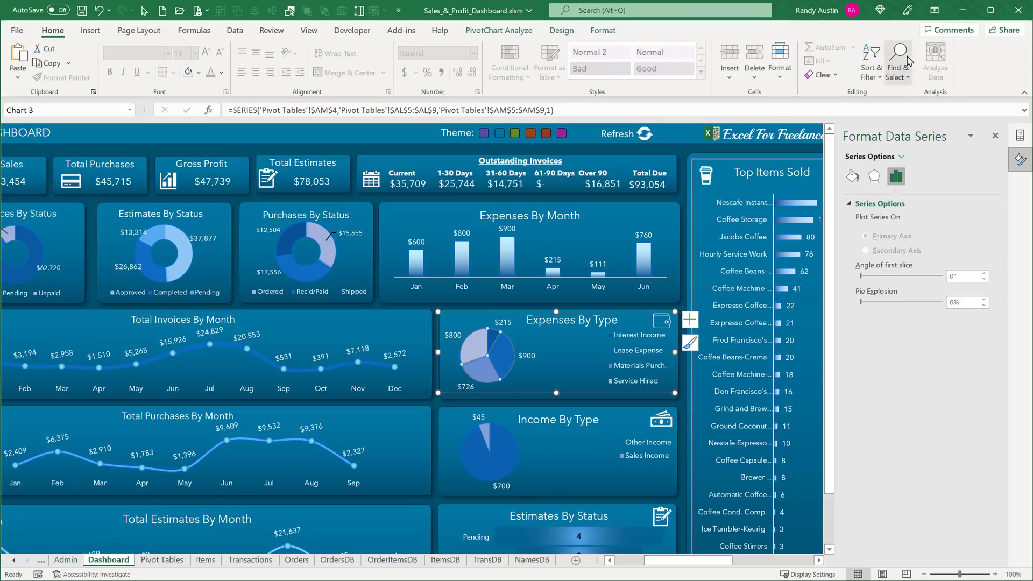
pyautogui.click(874, 175)
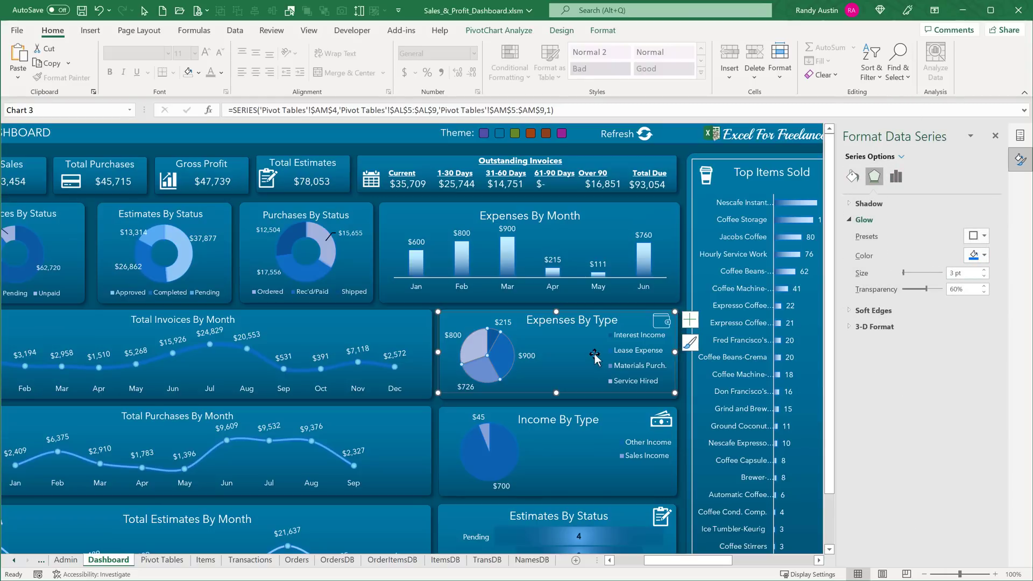
pyautogui.click(638, 310)
pyautogui.click(853, 176)
# Review the data label contents and alignment and the legend options of the Expenses By Type pie chart
pyautogui.click(517, 361)
pyautogui.click(520, 359)
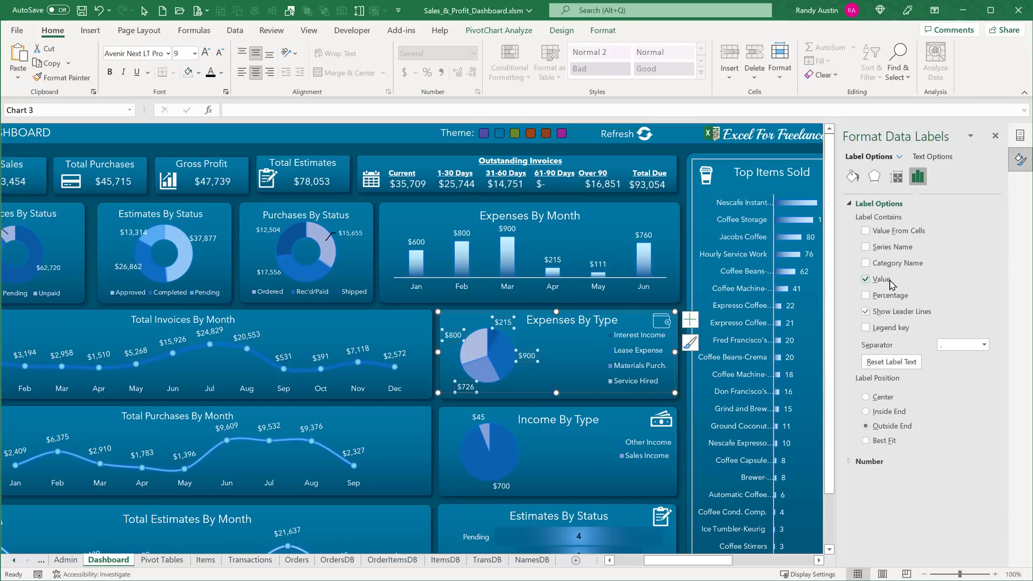
pyautogui.click(629, 351)
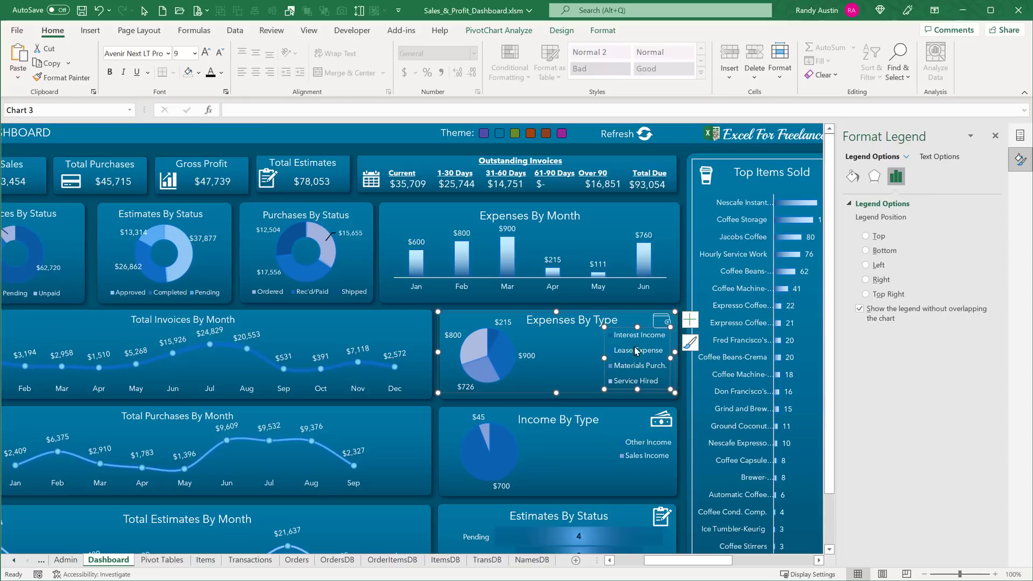
pyautogui.click(502, 343)
pyautogui.click(502, 327)
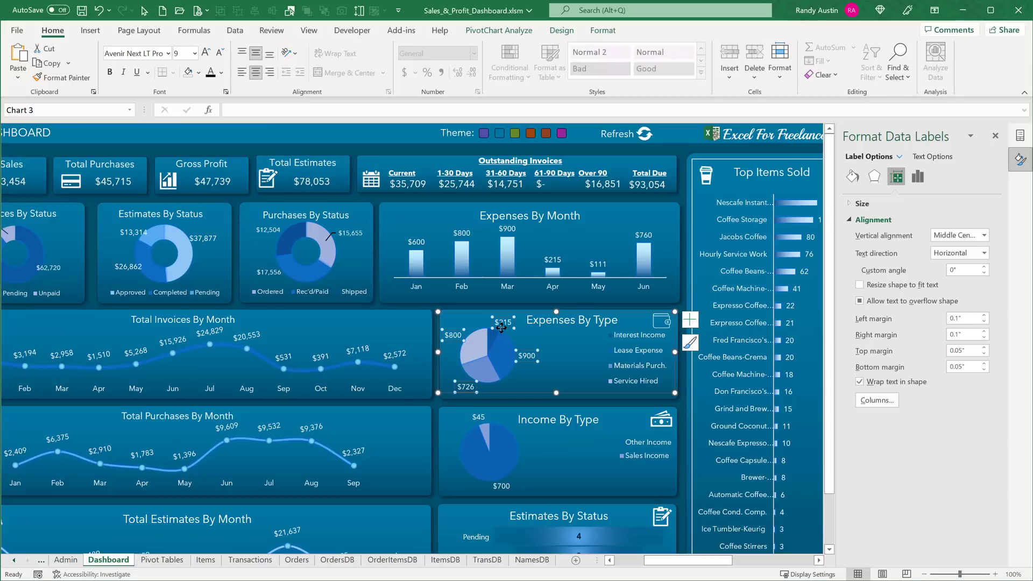
# Check the fill, effects and slice settings of the Expenses By Type pie series, and look over the Income By Type card
pyautogui.click(493, 366)
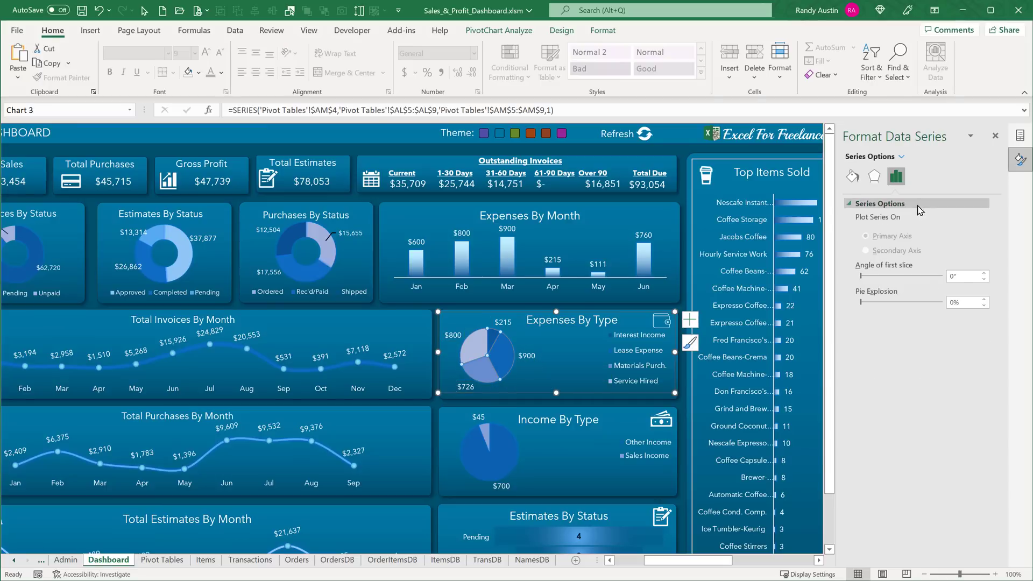
pyautogui.click(854, 178)
pyautogui.click(873, 181)
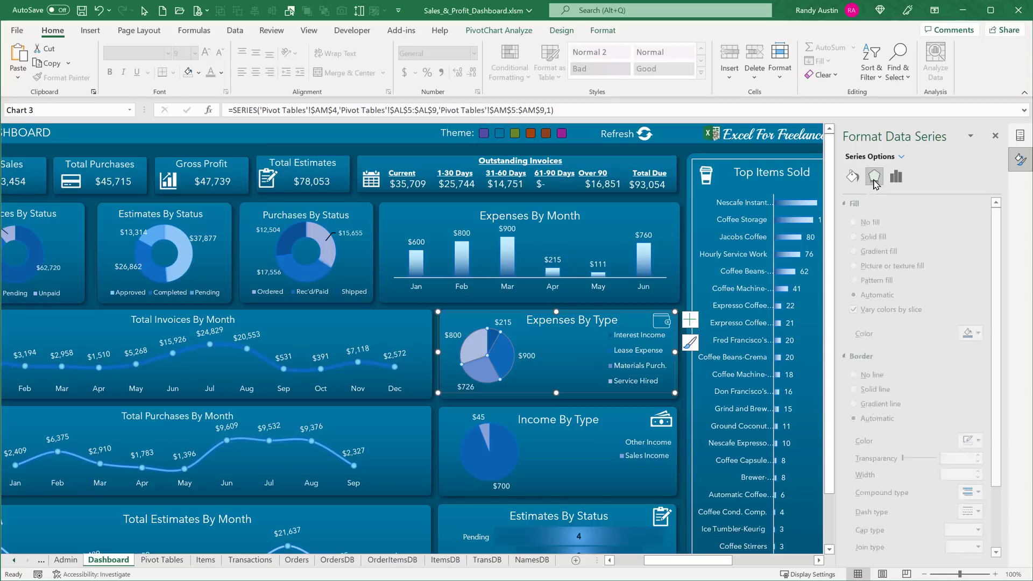
pyautogui.click(895, 178)
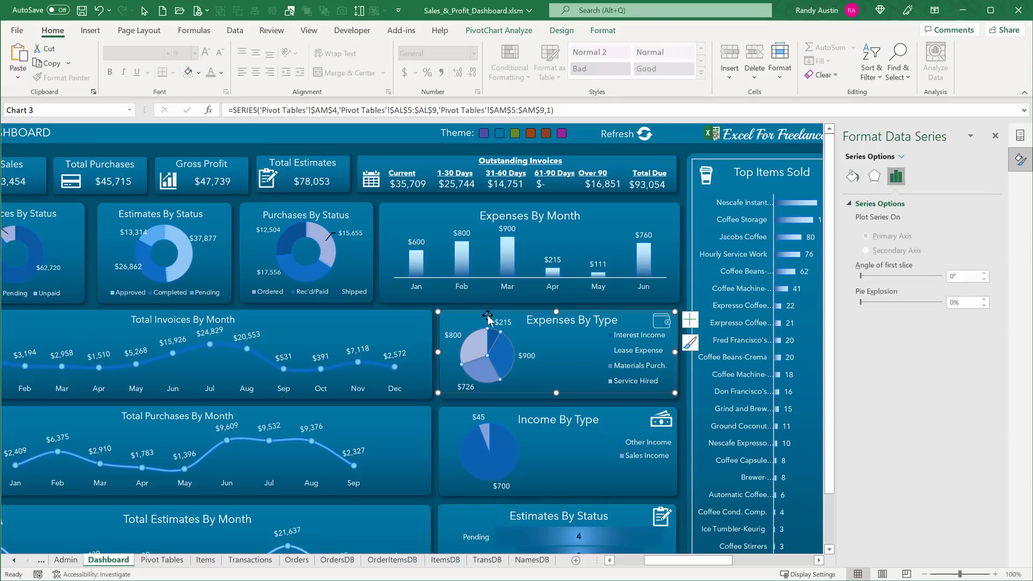
pyautogui.click(615, 356)
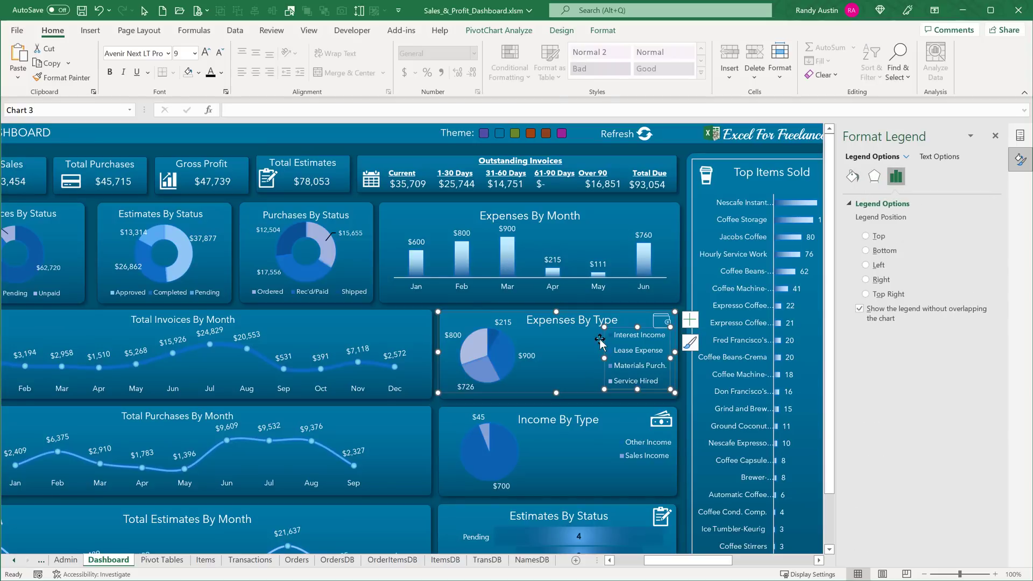
pyautogui.scroll(-3, 601, 341)
pyautogui.click(539, 341)
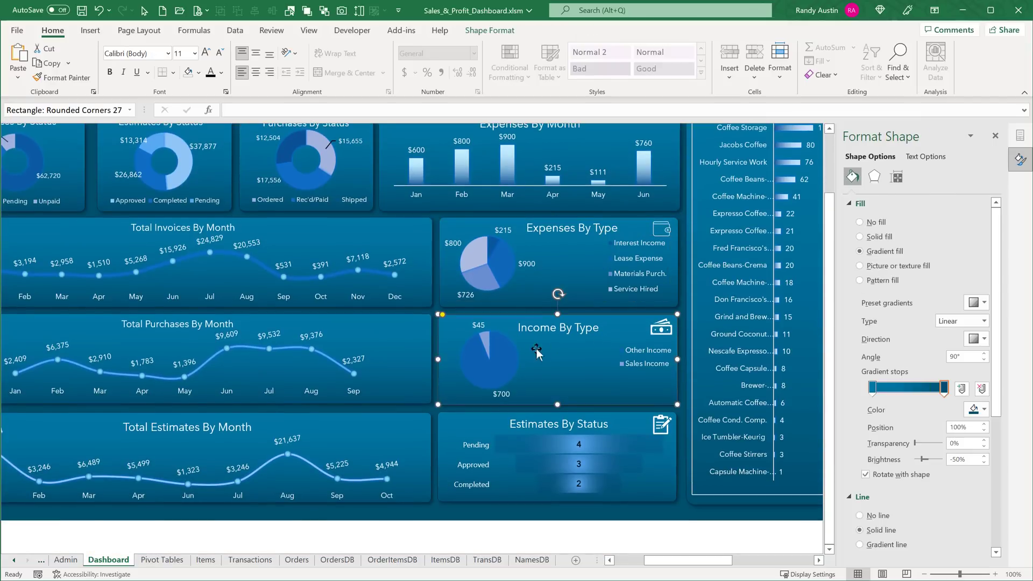
# Look over the source pivot tables on the Pivot Tables sheet and return to the beginning of the Dashboard
pyautogui.click(163, 560)
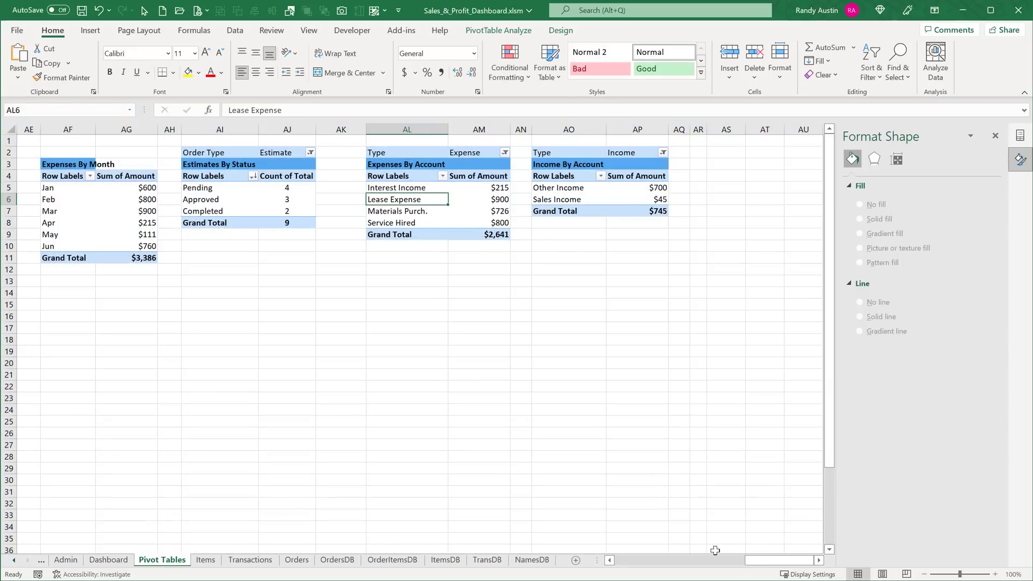
pyautogui.moveTo(756, 560); pyautogui.dragTo(595, 555)
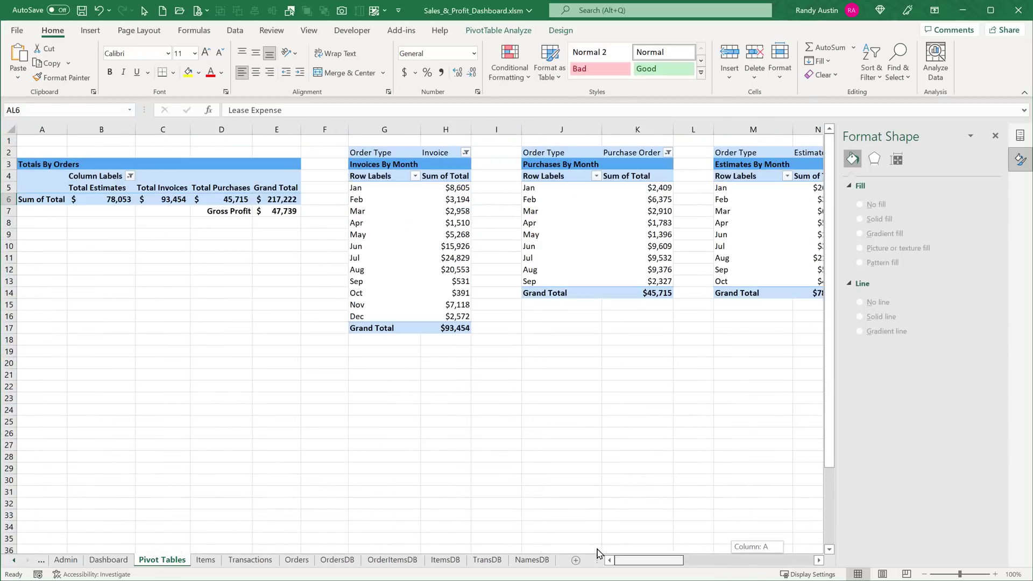
pyautogui.click(110, 560)
pyautogui.moveTo(657, 560); pyautogui.dragTo(614, 561)
pyautogui.scroll(3, 377, 442)
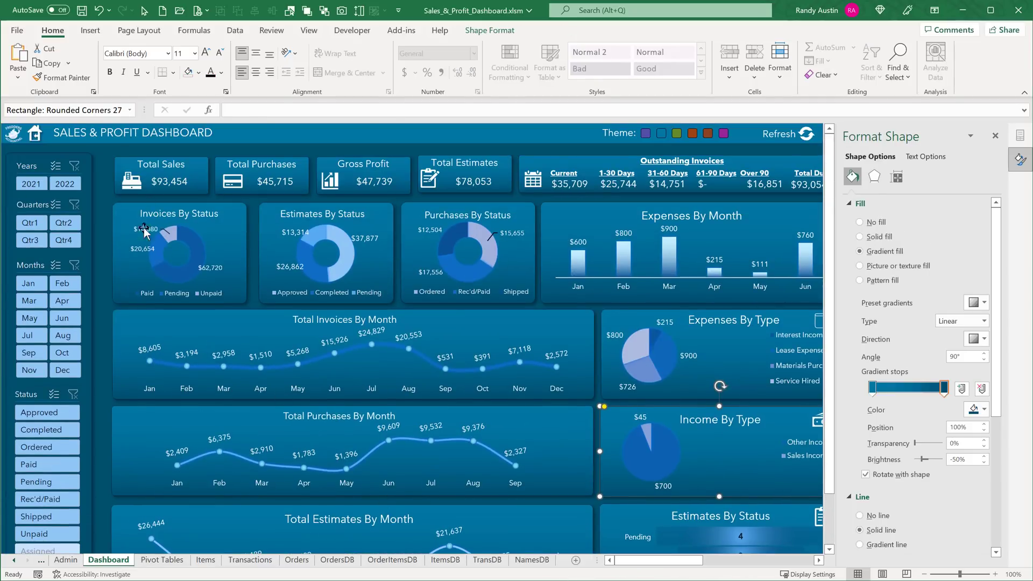
# Insert a Years slicer from the Invoices By Status chart and arrange its buttons in 2 columns
pyautogui.click(173, 230)
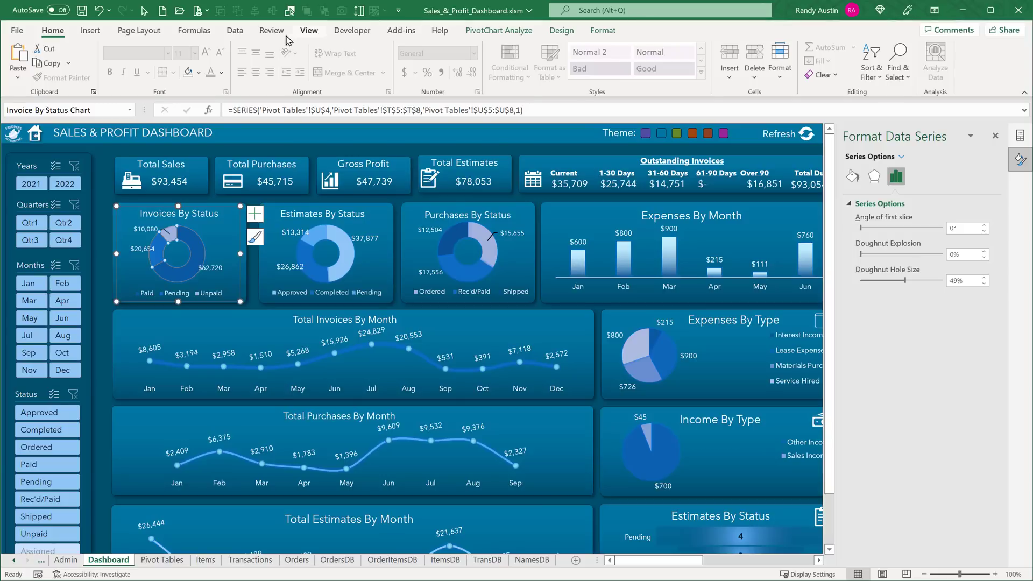
pyautogui.click(90, 31)
pyautogui.click(690, 59)
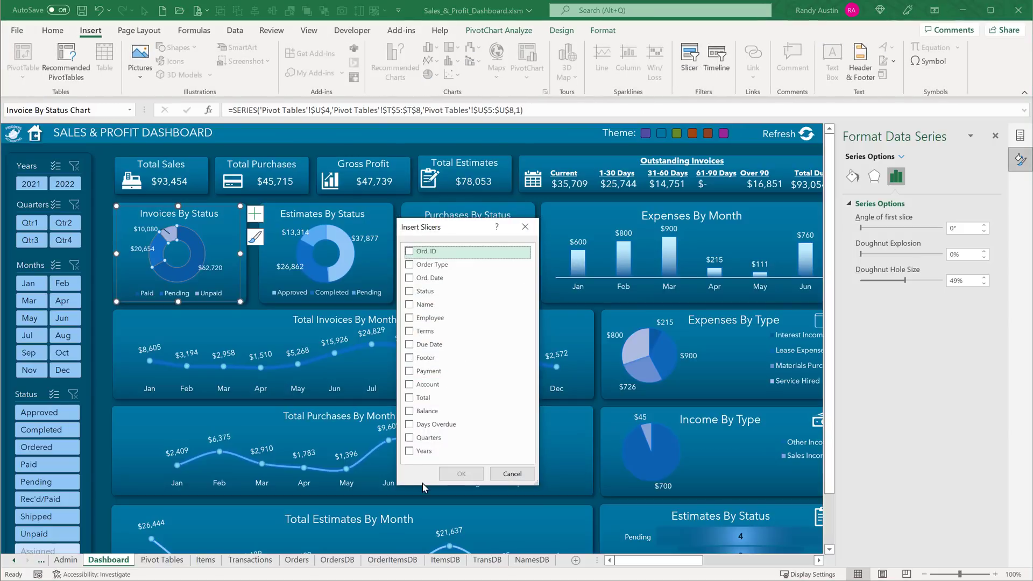
pyautogui.click(409, 451)
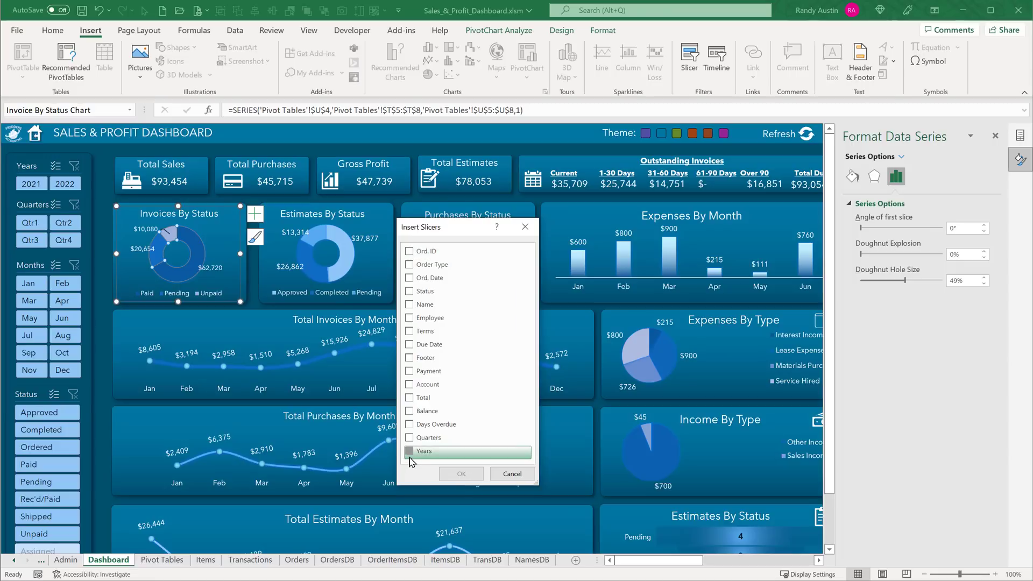
pyautogui.click(461, 473)
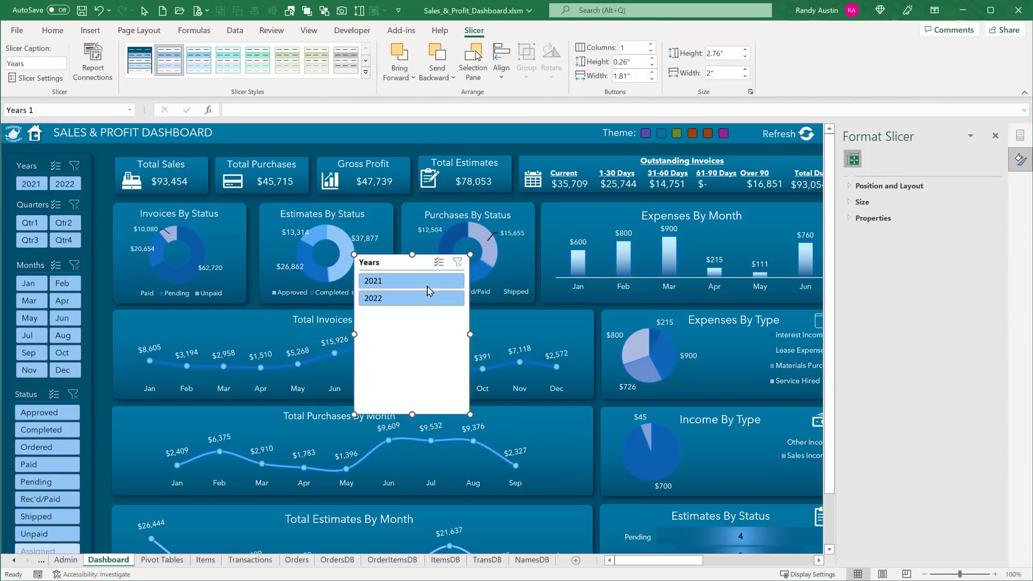
pyautogui.moveTo(406, 261); pyautogui.dragTo(302, 240)
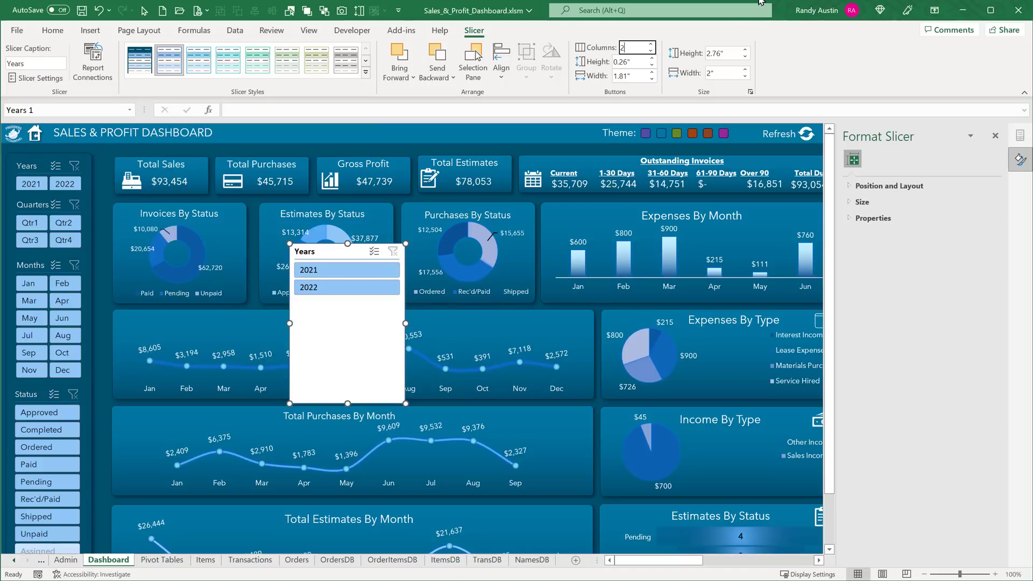
pyautogui.press('Return')
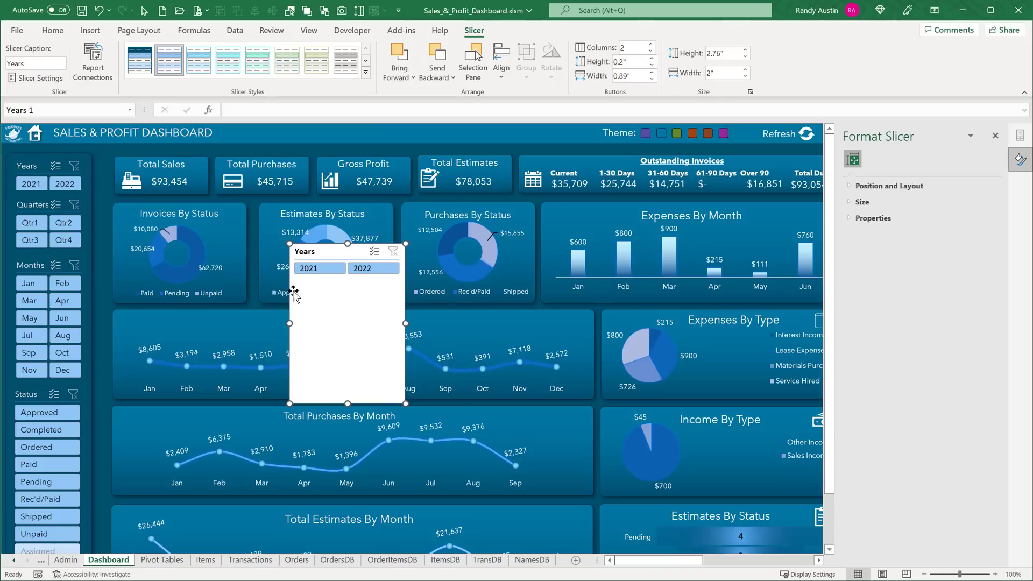
# Hide items with no data in the new Years slicer and apply the dark custom slicer style to it
pyautogui.rightClick(334, 247)
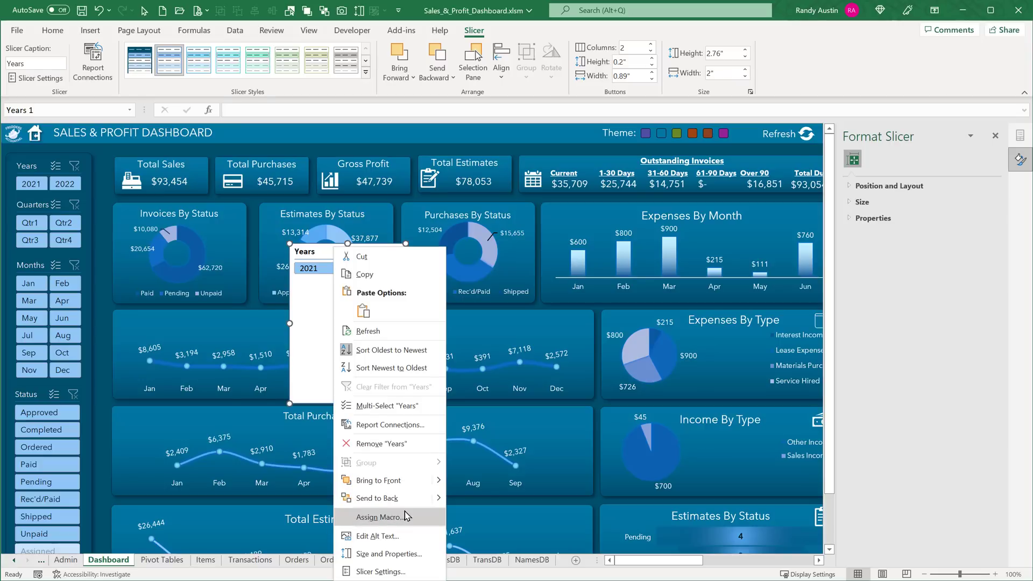
pyautogui.click(399, 571)
pyautogui.moveTo(418, 508); pyautogui.dragTo(585, 259)
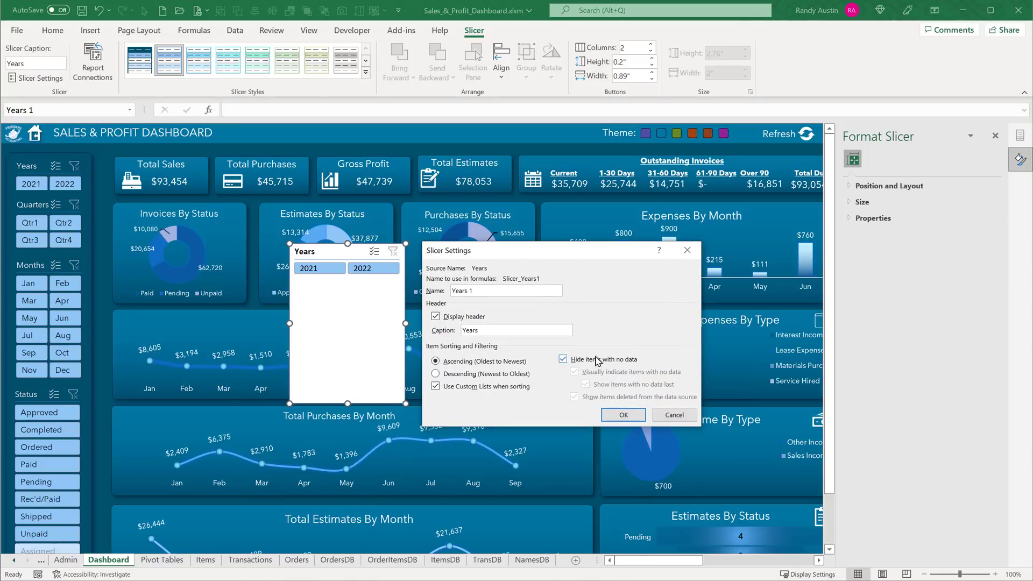
pyautogui.click(624, 415)
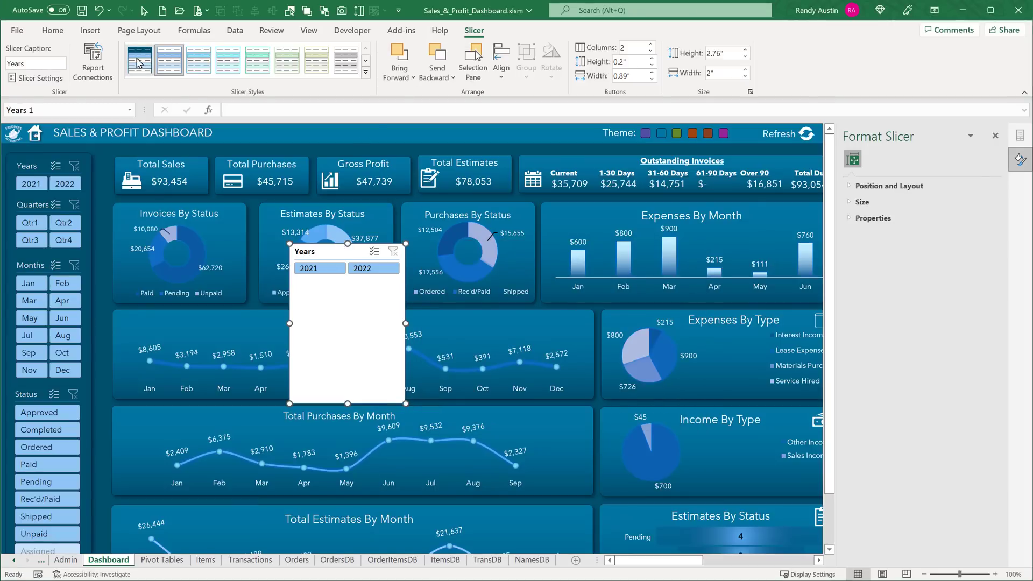
pyautogui.rightClick(203, 65)
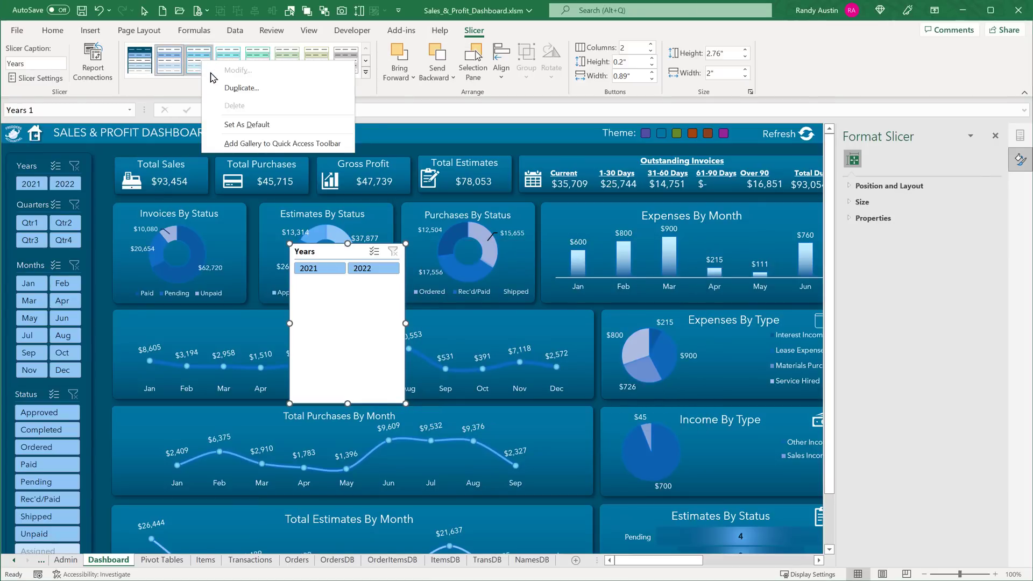
pyautogui.click(148, 63)
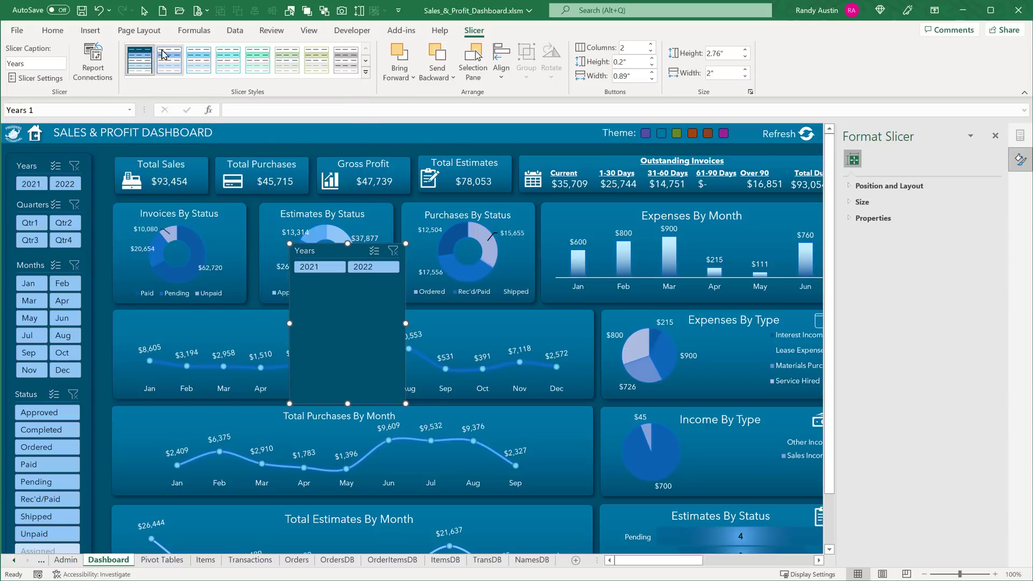
# Review the font, border and fill formatting of the Whole Slicer element in the Custom Slicer style
pyautogui.rightClick(140, 70)
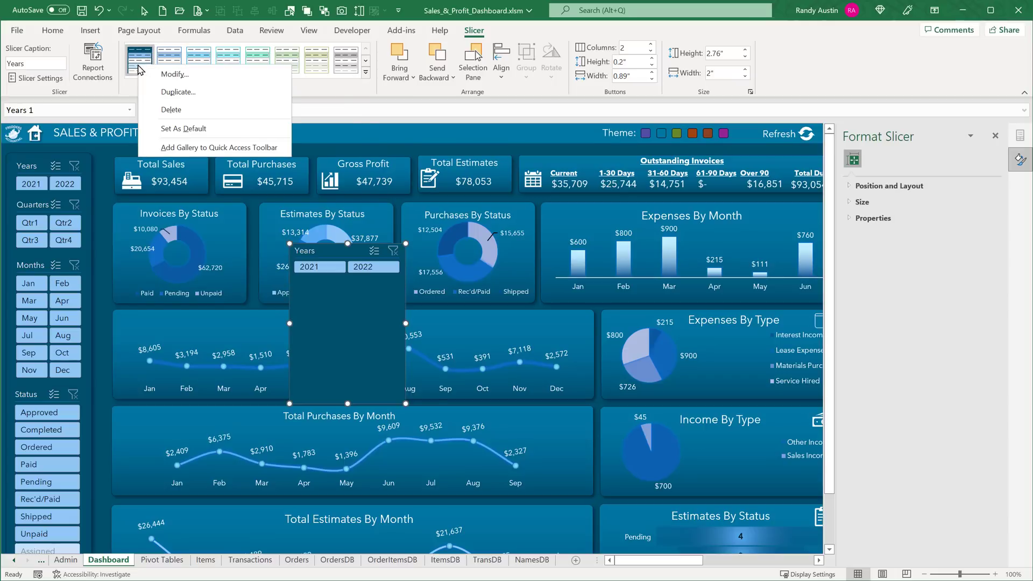
pyautogui.click(172, 74)
pyautogui.moveTo(411, 228); pyautogui.dragTo(423, 229)
pyautogui.click(367, 270)
pyautogui.click(422, 352)
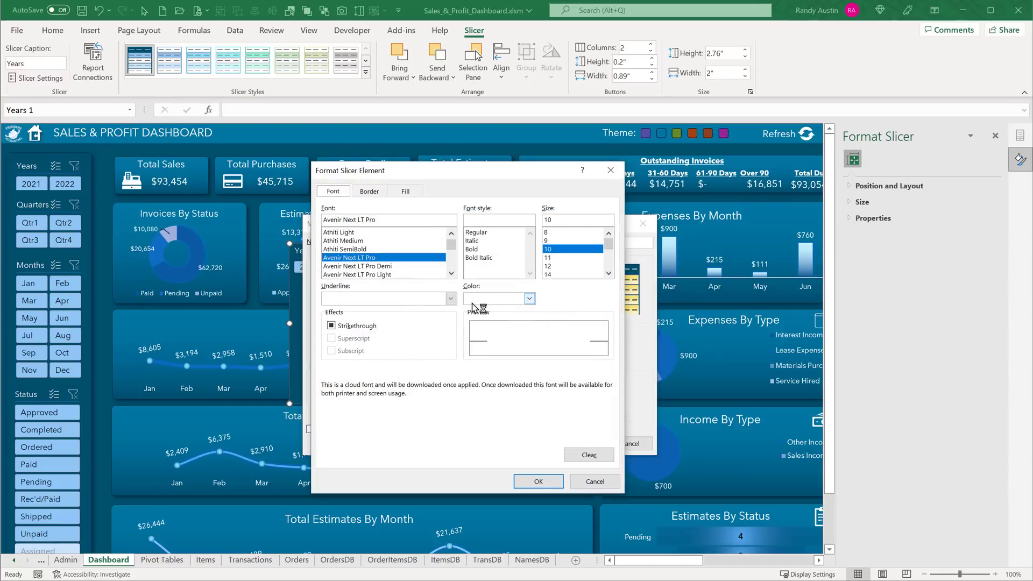
pyautogui.click(405, 192)
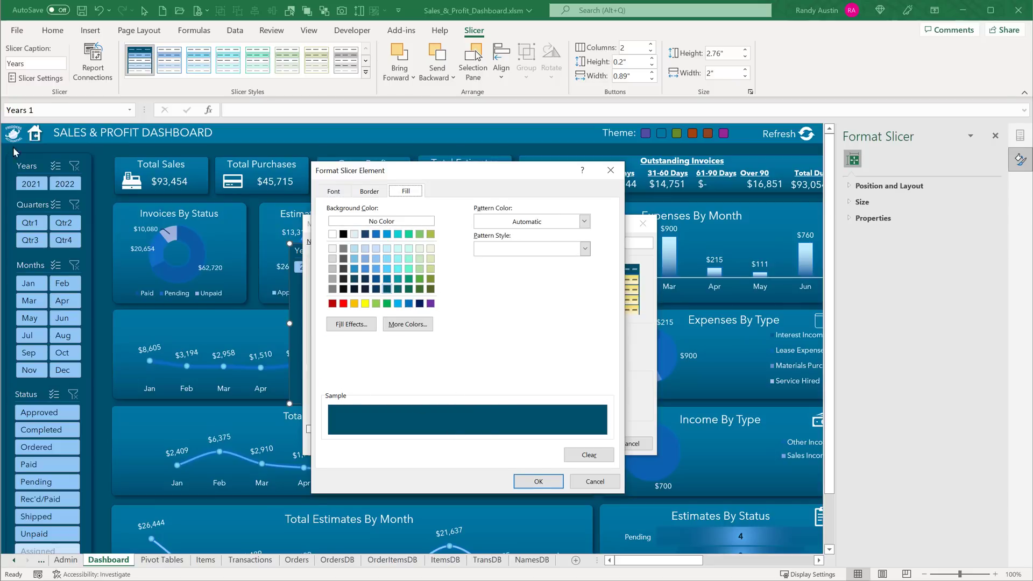
pyautogui.click(594, 481)
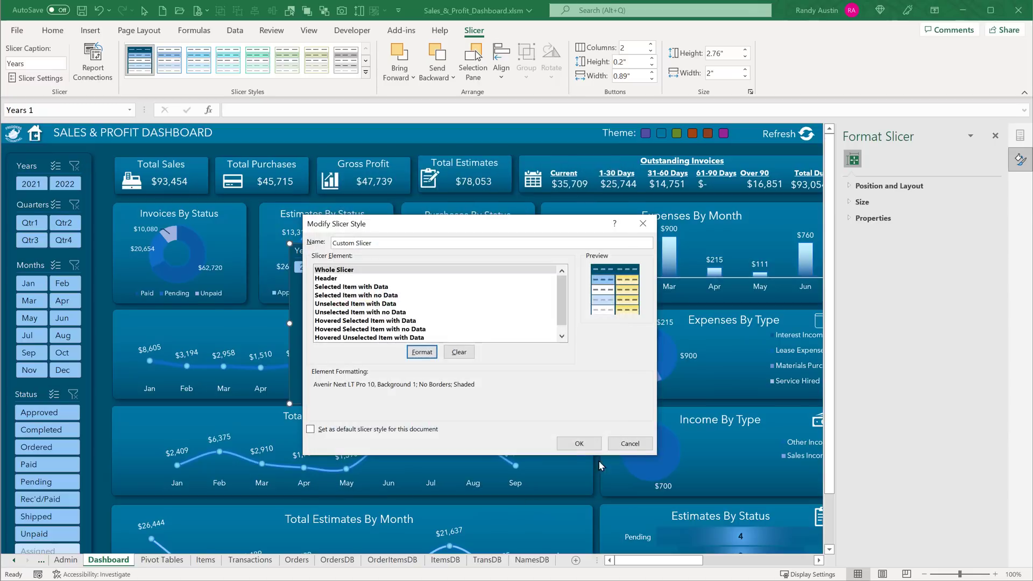
pyautogui.click(422, 352)
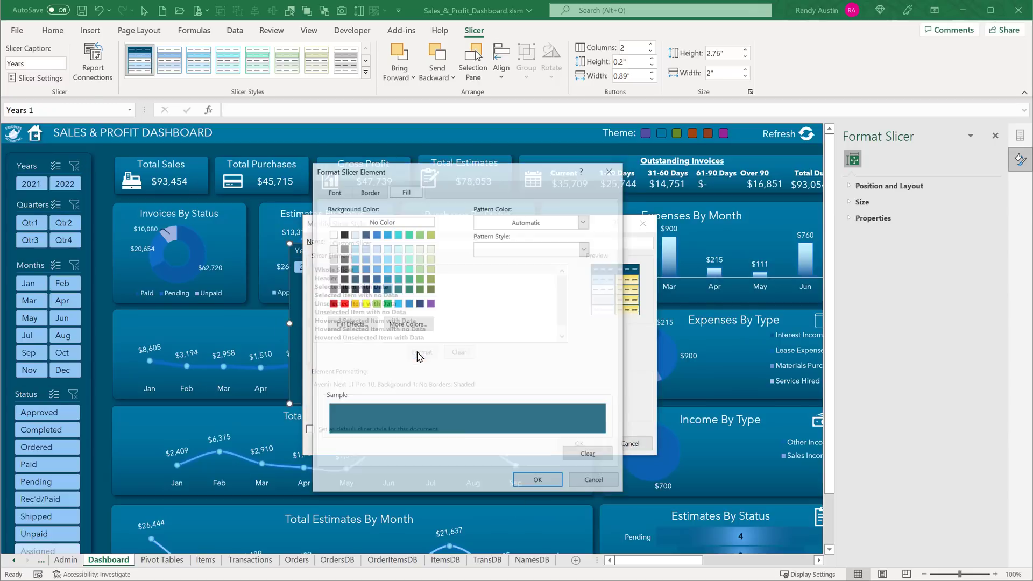
pyautogui.click(333, 192)
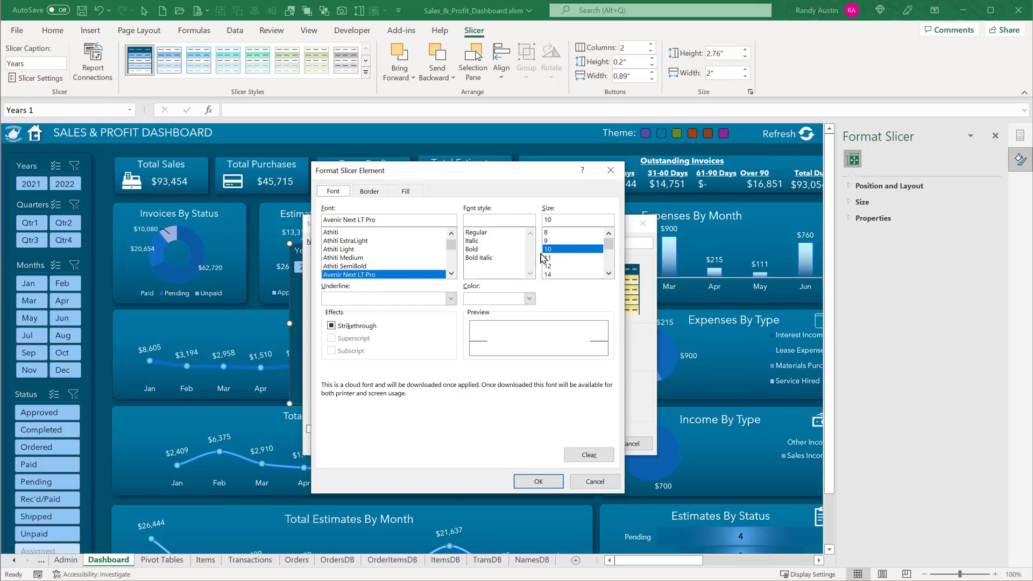
pyautogui.click(369, 193)
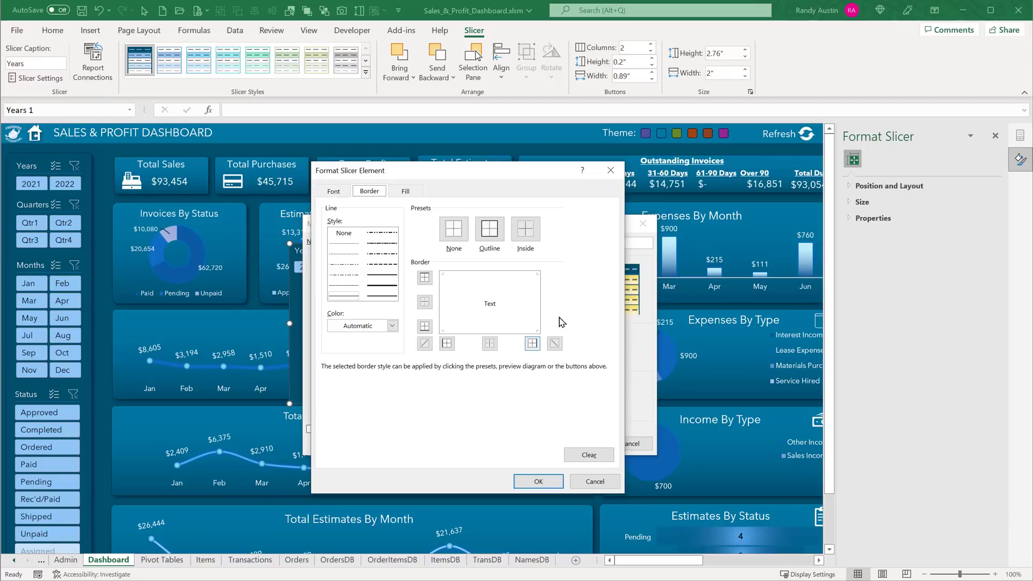
pyautogui.click(595, 482)
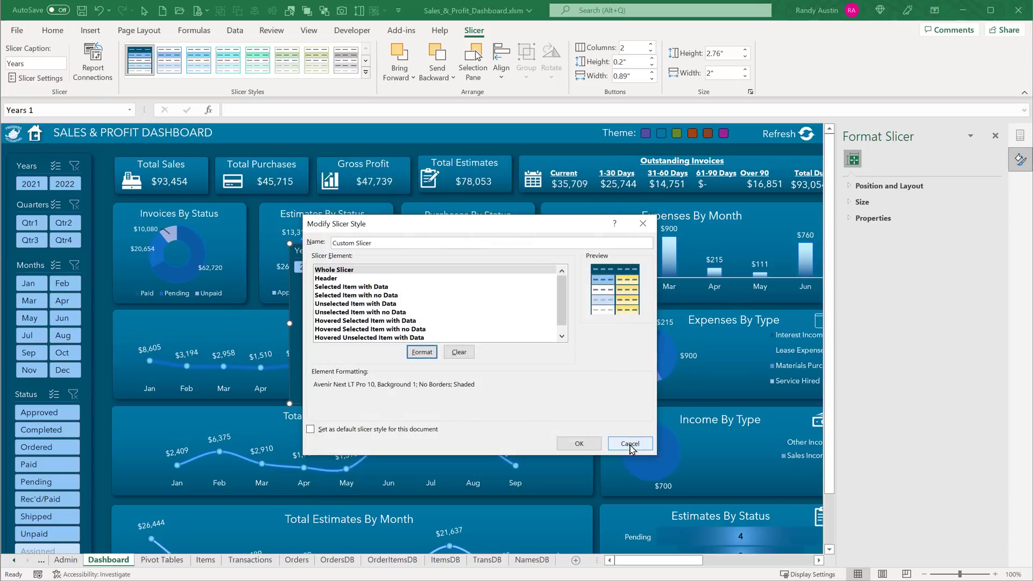
pyautogui.click(629, 444)
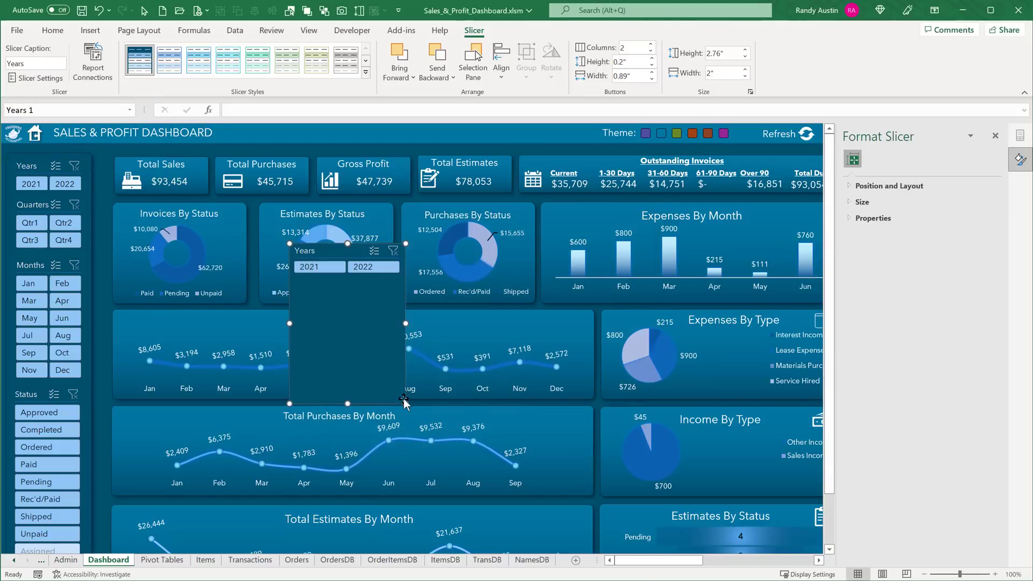
# Resize the new Years slicer to a width of 1.3" and a height of about 0.65", matching the original Years slicer
pyautogui.moveTo(404, 398); pyautogui.dragTo(357, 396)
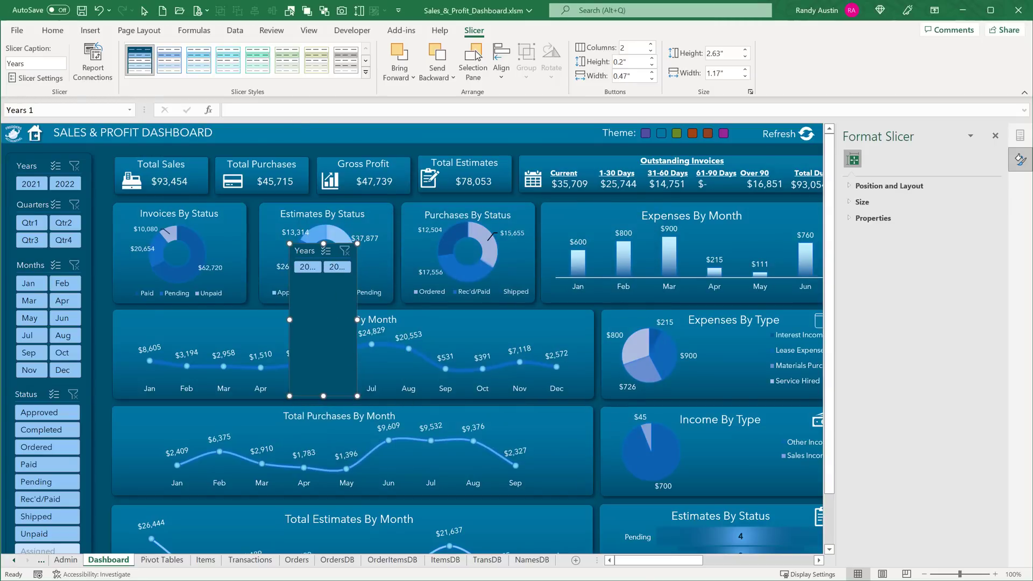
pyautogui.click(18, 172)
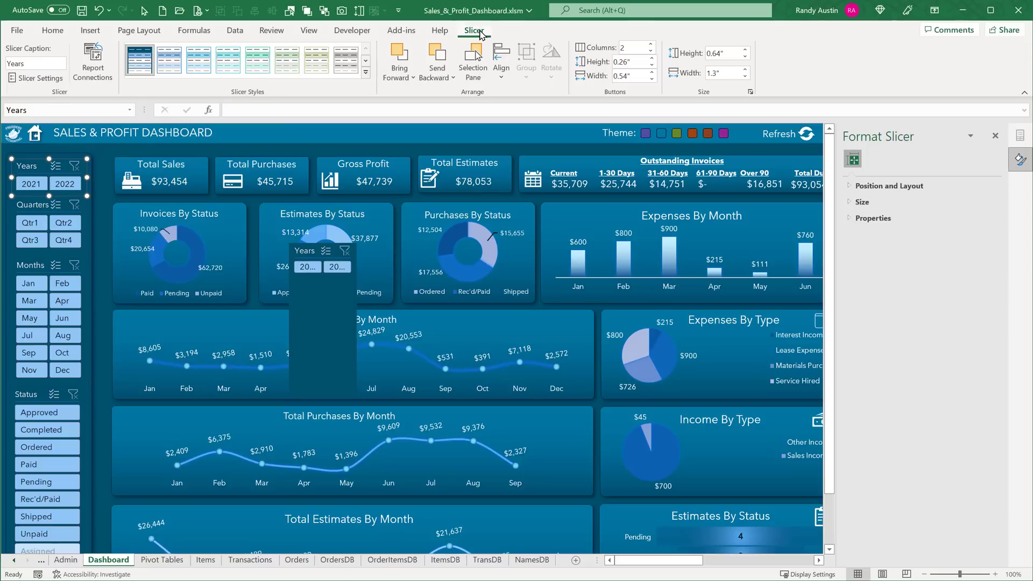
pyautogui.click(336, 249)
pyautogui.click(723, 73)
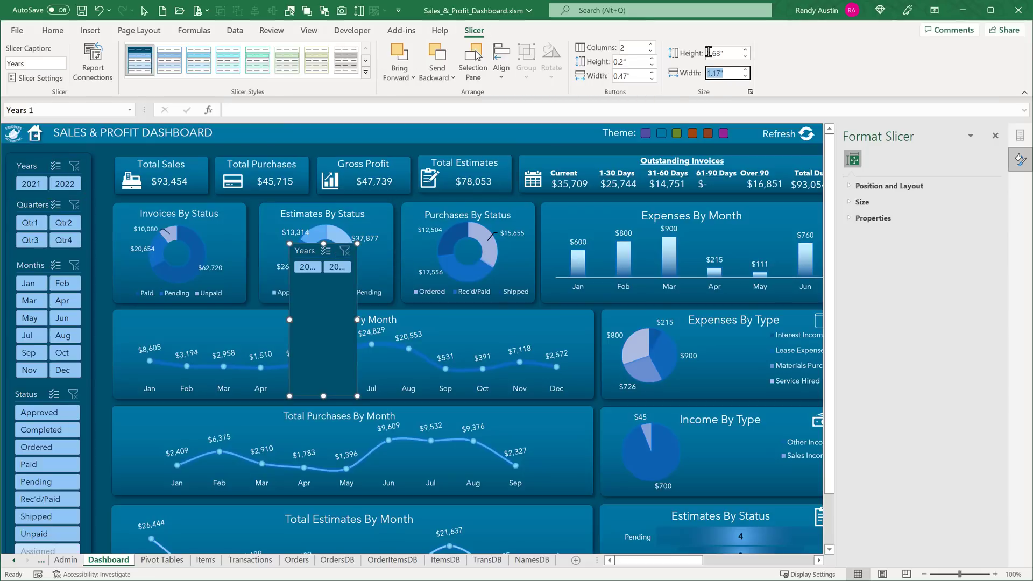
pyautogui.write('1.3')
pyautogui.press('Return')
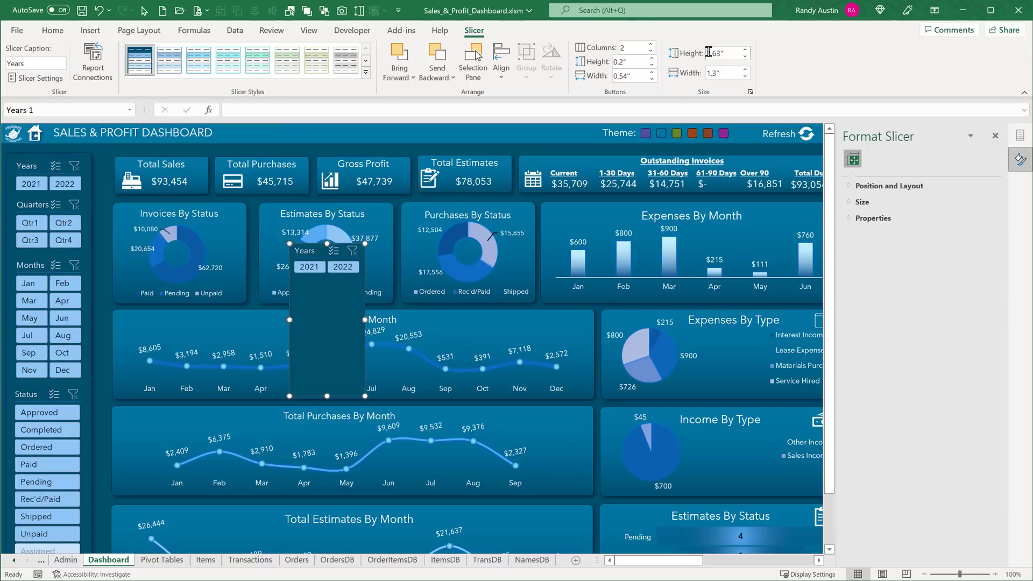
pyautogui.moveTo(319, 285); pyautogui.dragTo(319, 281)
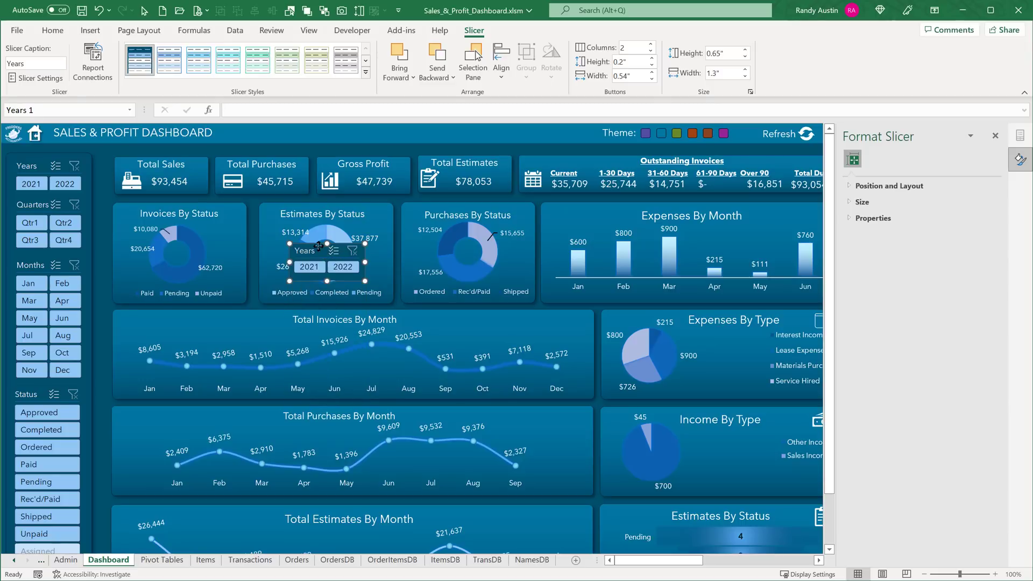
# Examine which pivot tables the new Years slicer is connected to in its report connections
pyautogui.rightClick(319, 249)
pyautogui.press('Escape')
pyautogui.rightClick(318, 250)
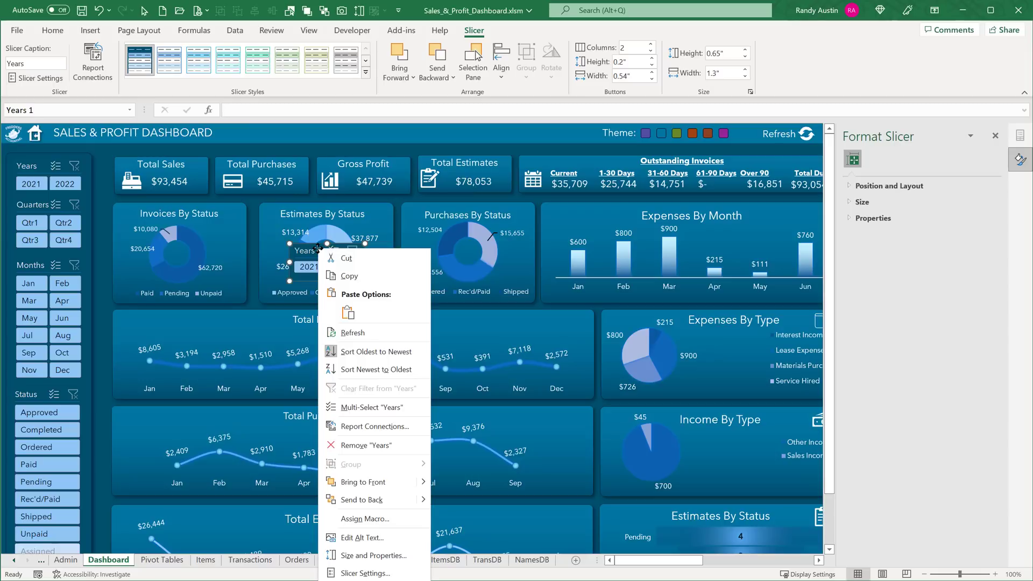
pyautogui.click(379, 426)
pyautogui.moveTo(382, 404); pyautogui.dragTo(436, 269)
pyautogui.moveTo(537, 301)
pyautogui.mouseDown()
pyautogui.moveTo(538, 326)
pyautogui.moveTo(533, 289)
pyautogui.mouseUp()
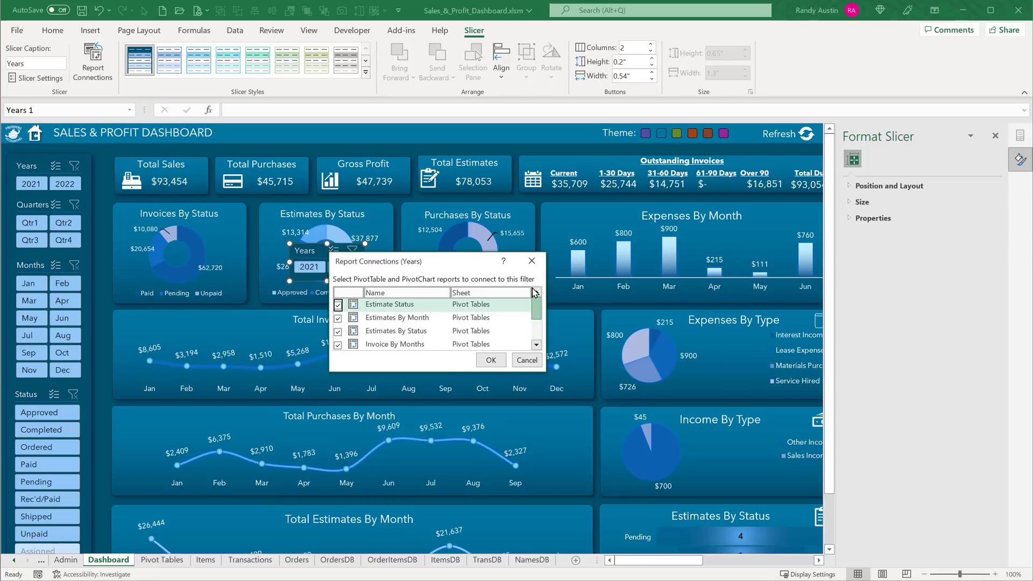
pyautogui.click(525, 359)
# Filter the Dashboard by 2021 and by 2022 with the original Years slicer, and clear the year filter
pyautogui.click(30, 186)
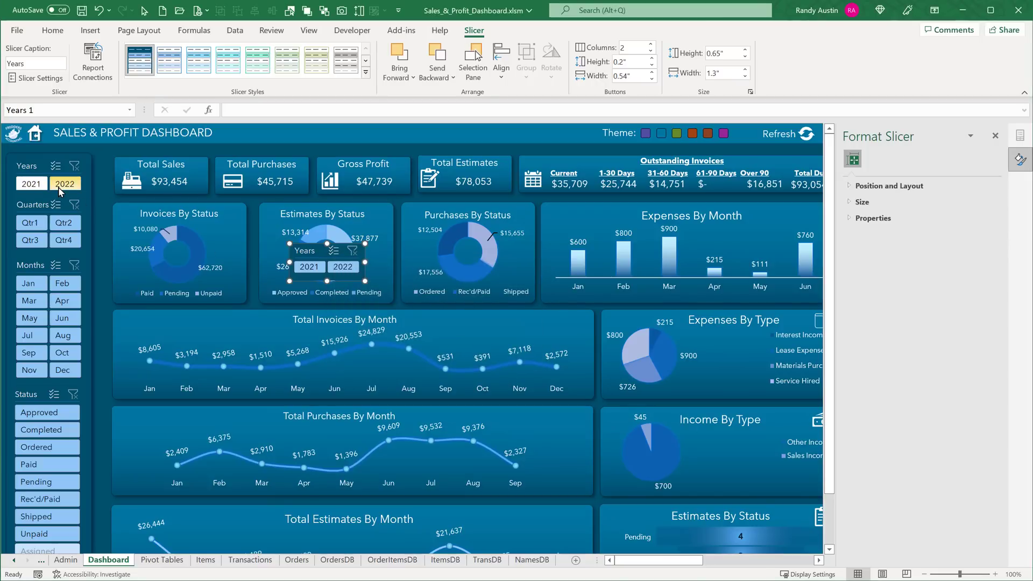
pyautogui.click(67, 184)
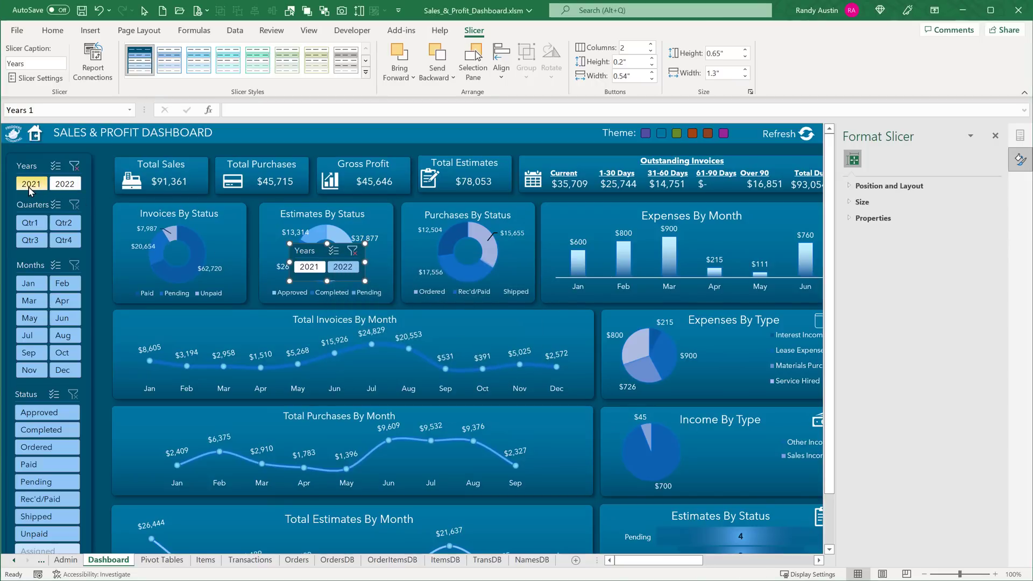
pyautogui.click(74, 166)
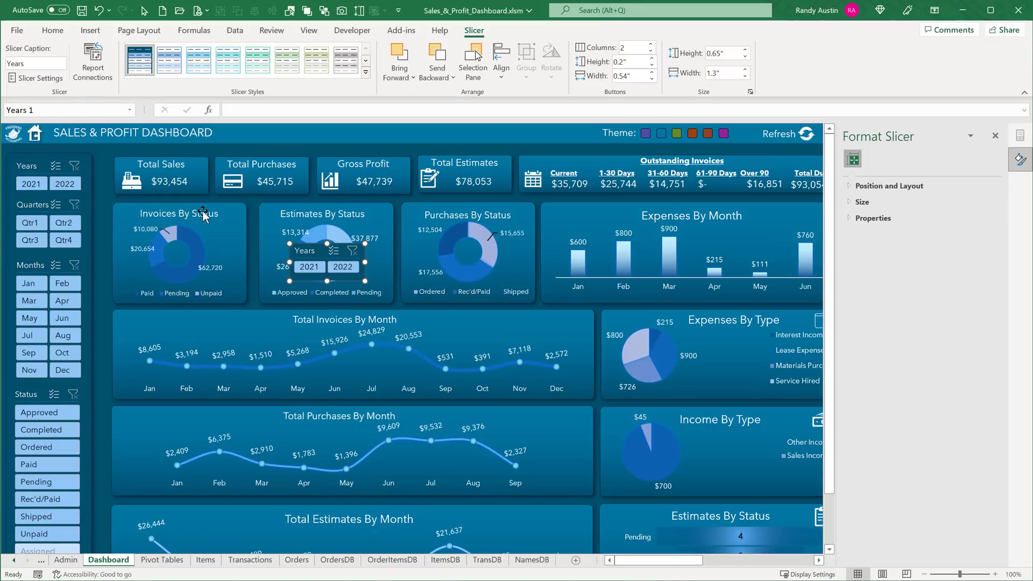
# Insert a slicer for the Quarters field from the Invoices By Status chart
pyautogui.click(196, 236)
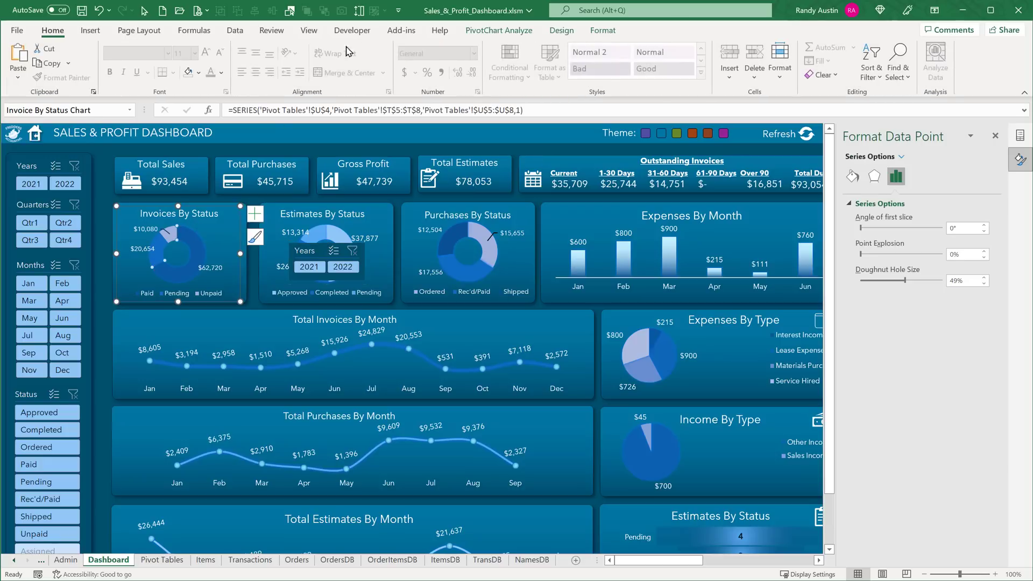
pyautogui.click(86, 33)
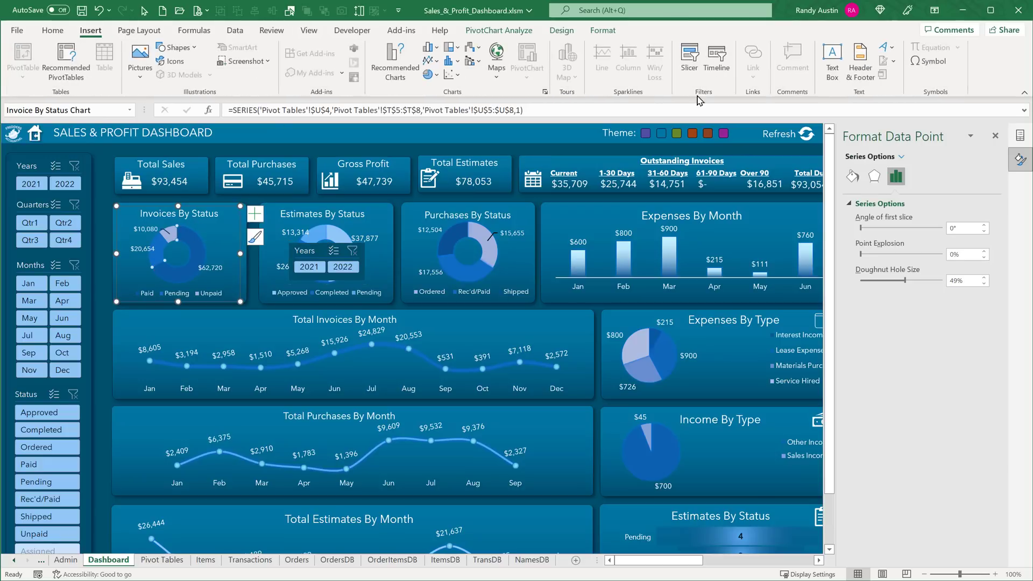
pyautogui.click(690, 58)
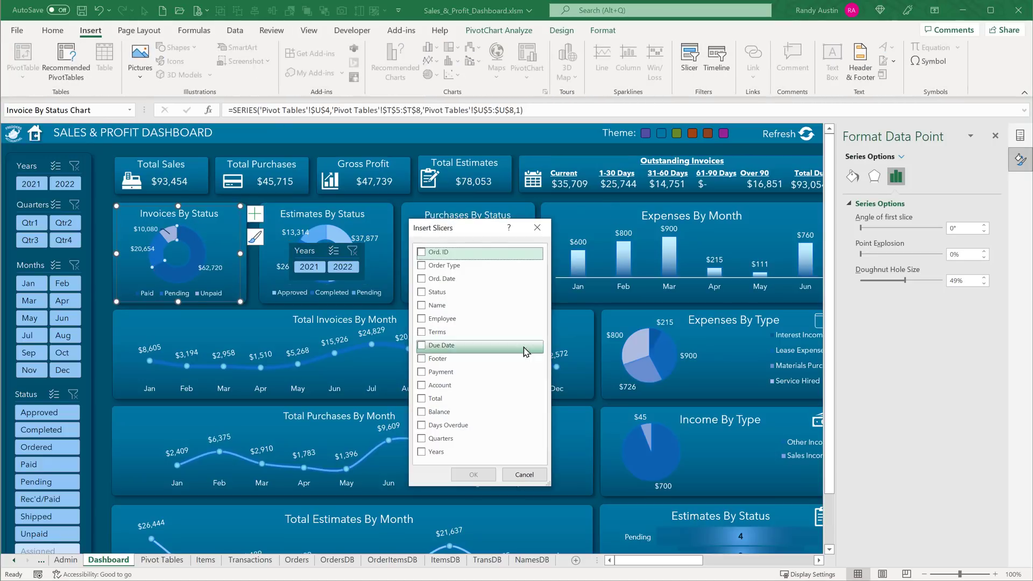
pyautogui.click(448, 440)
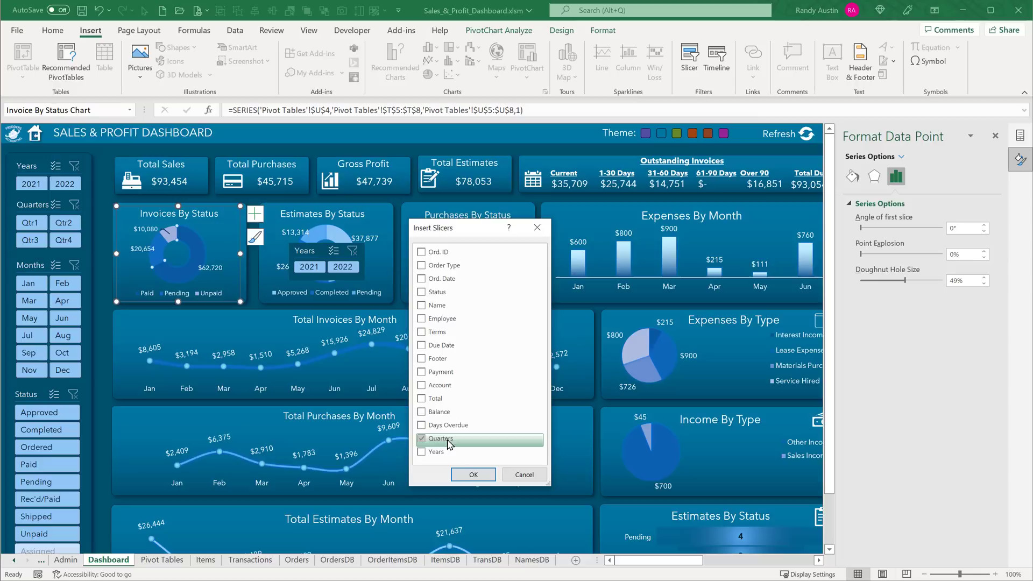
pyautogui.click(474, 475)
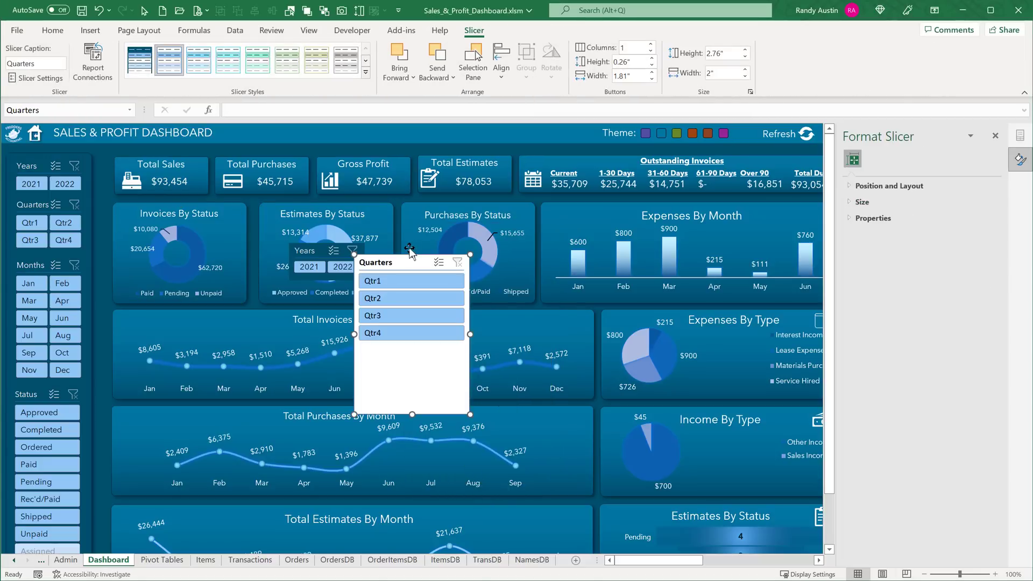
# Set the new Quarters slicer to two columns and 1.3" wide, apply the custom dashboard style, and place it over the Invoices By Status chart
pyautogui.click(621, 47)
pyautogui.press('Return')
pyautogui.moveTo(471, 416); pyautogui.dragTo(446, 330)
pyautogui.click(721, 73)
pyautogui.write('1.3')
pyautogui.press('Return')
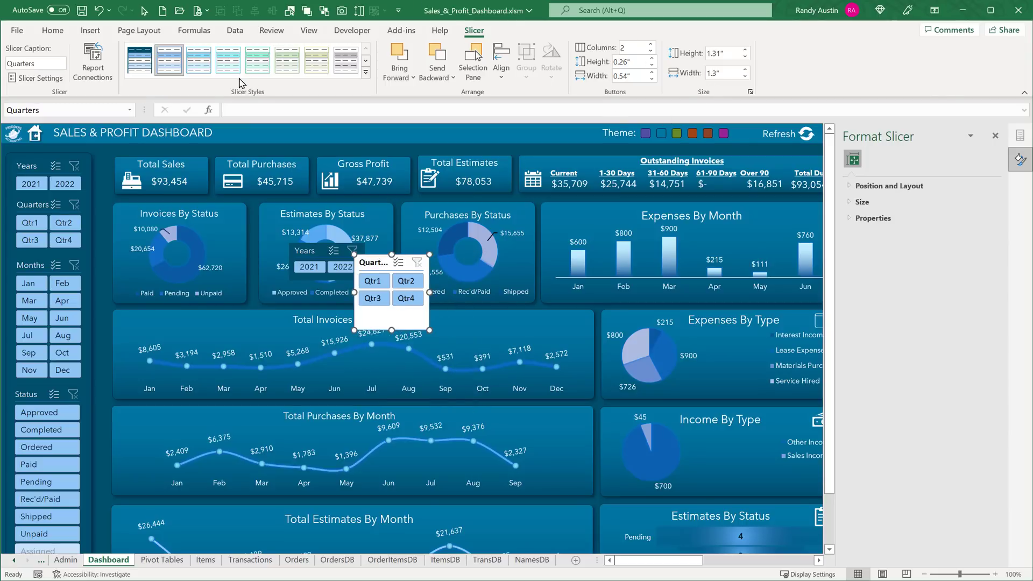
pyautogui.click(140, 60)
pyautogui.moveTo(393, 330); pyautogui.dragTo(190, 280)
# Examine which pivot tables are listed in the new Quarters slicer's report connections
pyautogui.rightClick(177, 222)
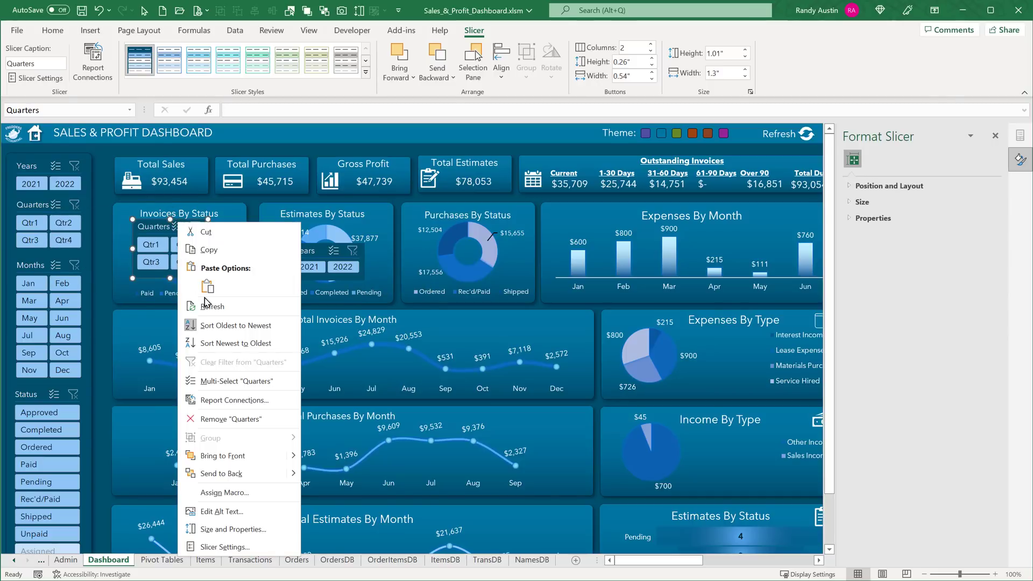
pyautogui.click(252, 401)
pyautogui.scroll(-2, 177, 439)
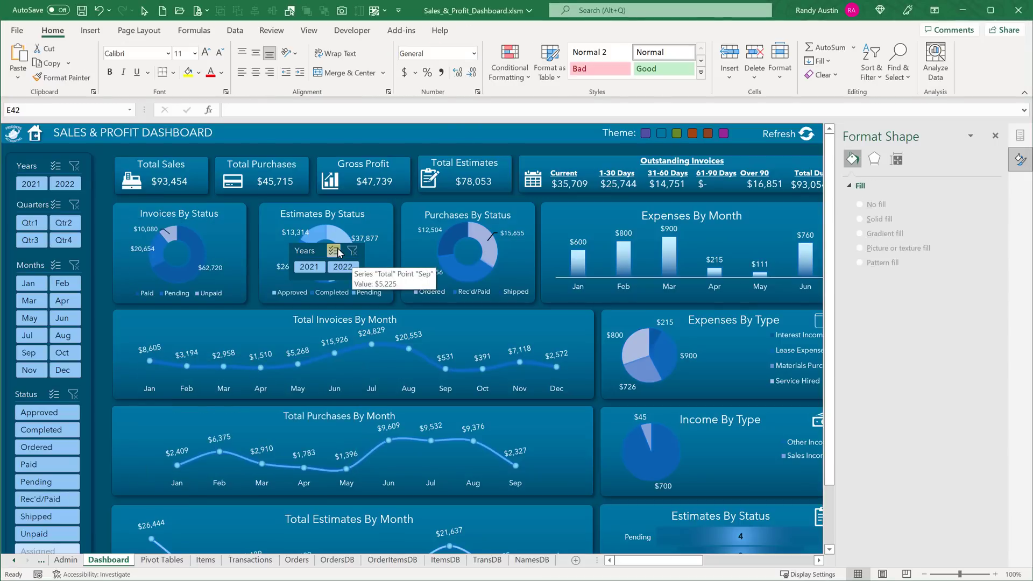
# Delete the new Years slicer that overlaps the Estimates By Status chart
pyautogui.click(317, 246)
pyautogui.press('Delete')
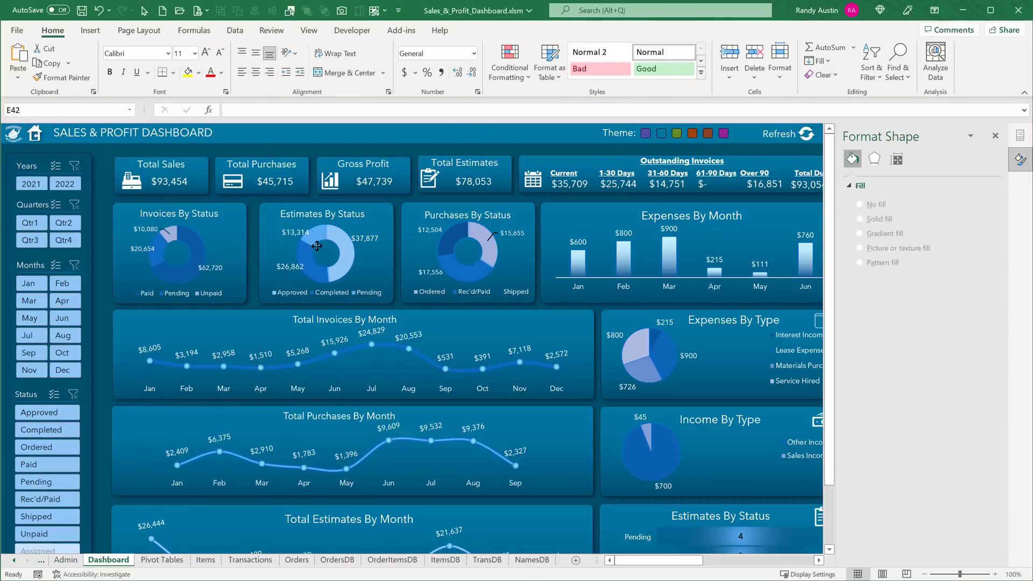
# Insert a slicer for the Ord. Date field from the Invoices By Status chart
pyautogui.click(151, 241)
pyautogui.click(130, 220)
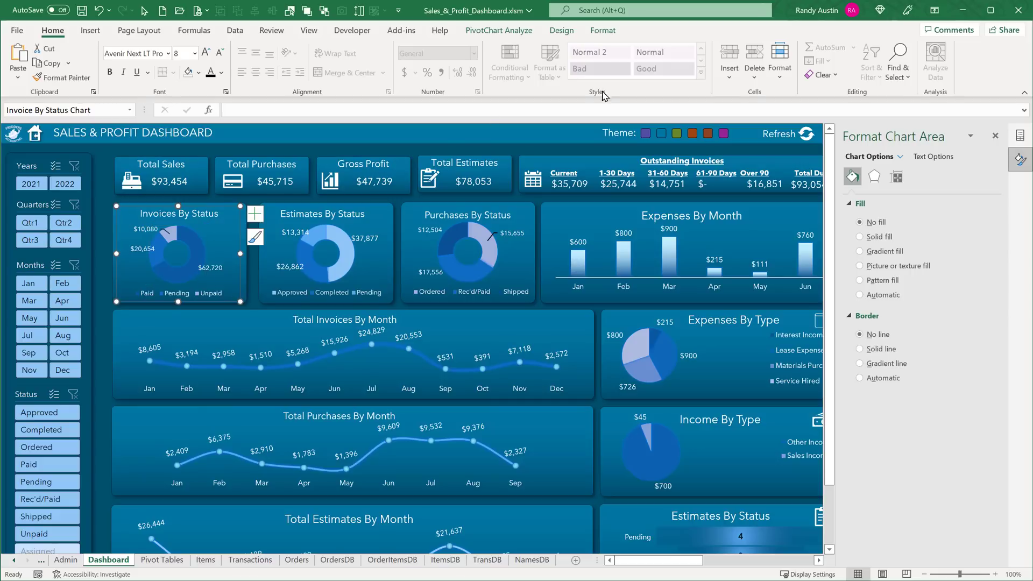
pyautogui.click(90, 31)
pyautogui.click(689, 57)
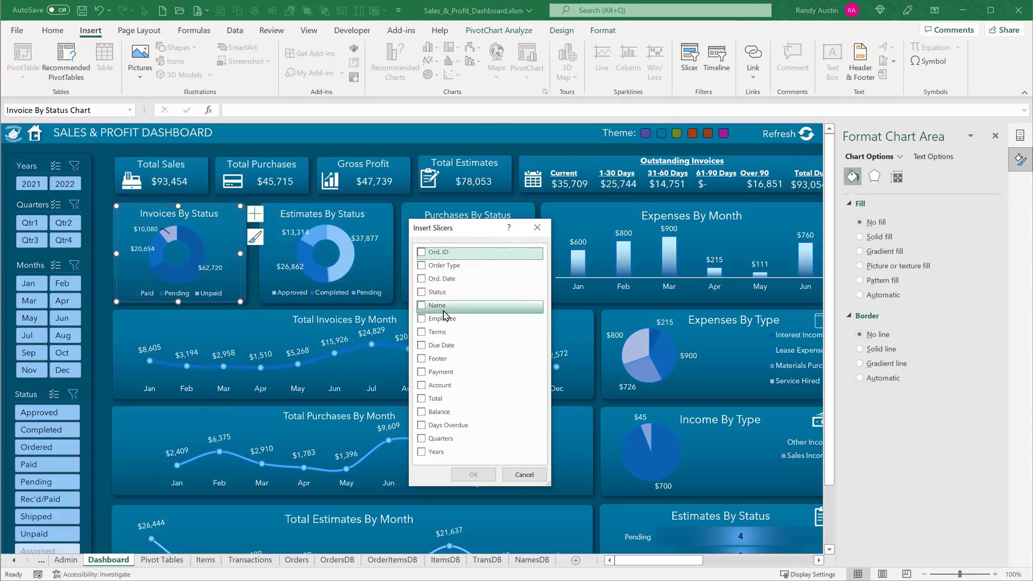
pyautogui.click(422, 279)
pyautogui.click(473, 475)
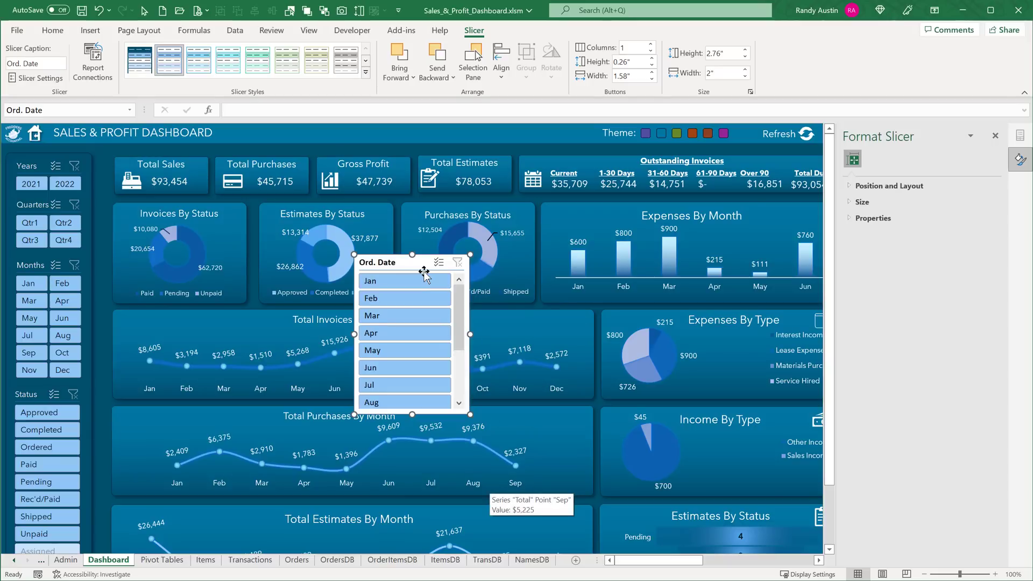
# Set the Ord. Date slicer to two columns and a width of 1.3", and apply the custom dashboard slicer style
pyautogui.moveTo(634, 48); pyautogui.dragTo(617, 52)
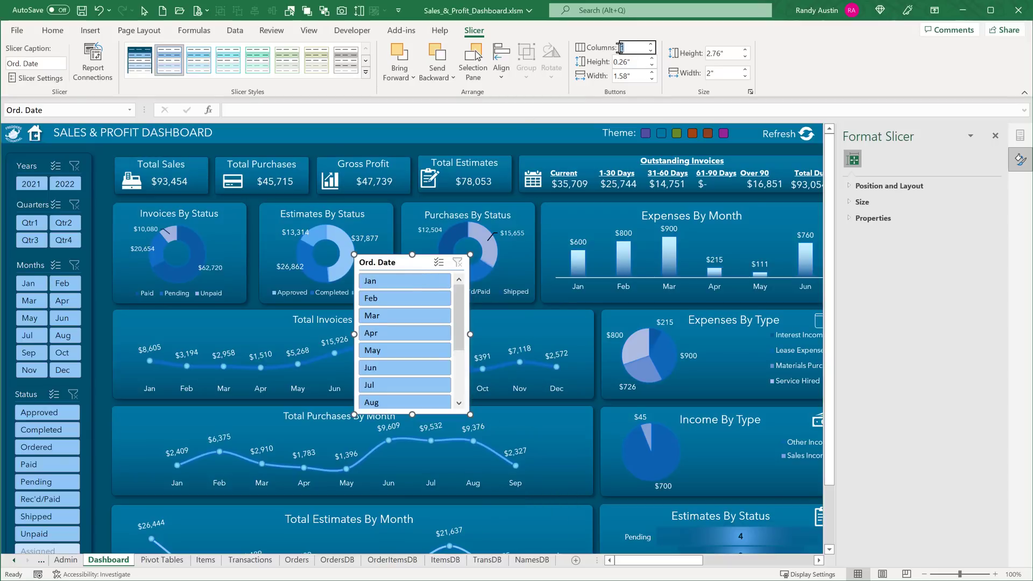
pyautogui.click(696, 74)
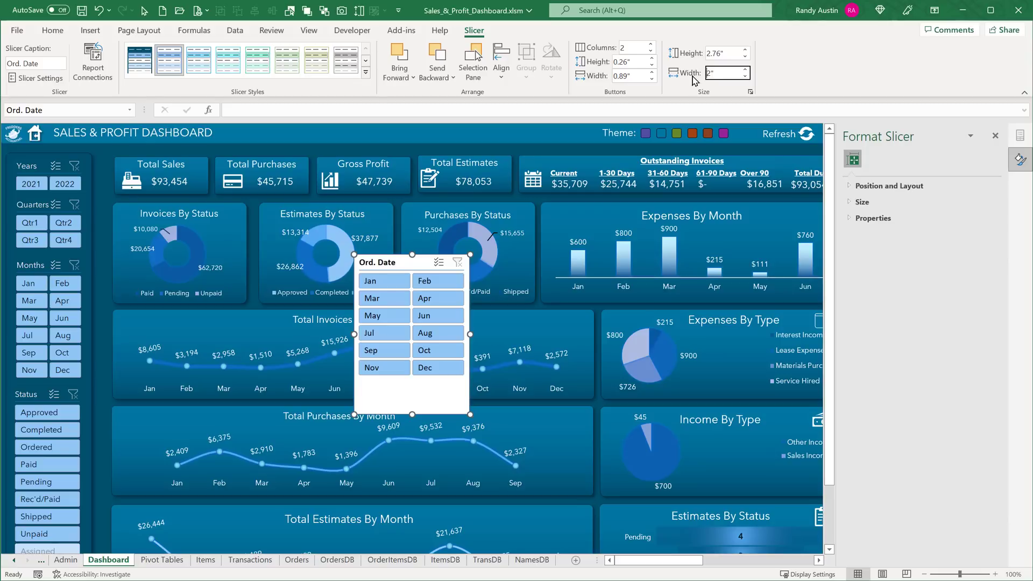
pyautogui.moveTo(723, 73); pyautogui.dragTo(705, 73)
pyautogui.write('1.3')
pyautogui.press('Return')
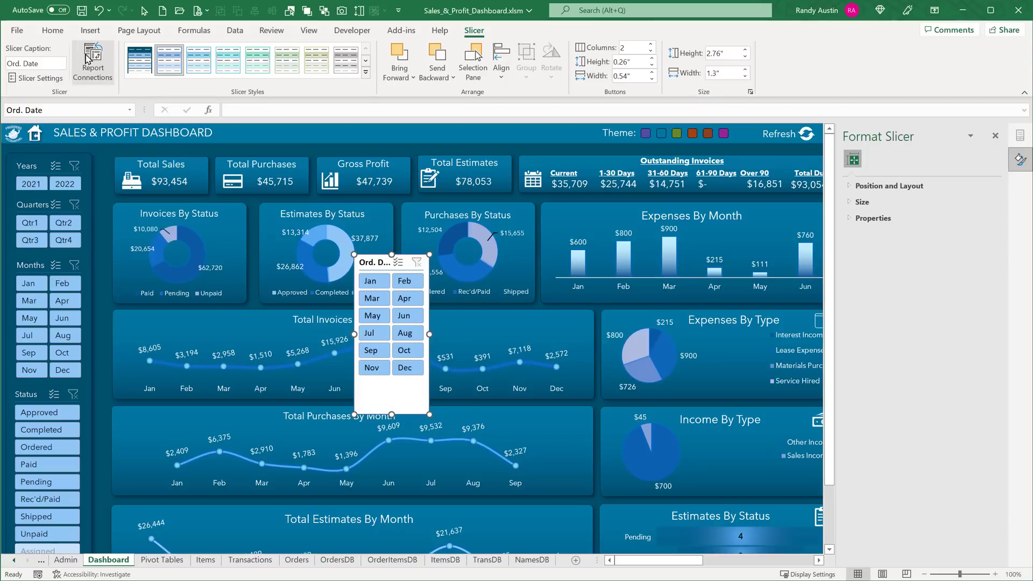
pyautogui.click(140, 59)
# Move the Ord. Date slicer beside the Months slicer to compare them, and delete it
pyautogui.moveTo(374, 260); pyautogui.dragTo(125, 262)
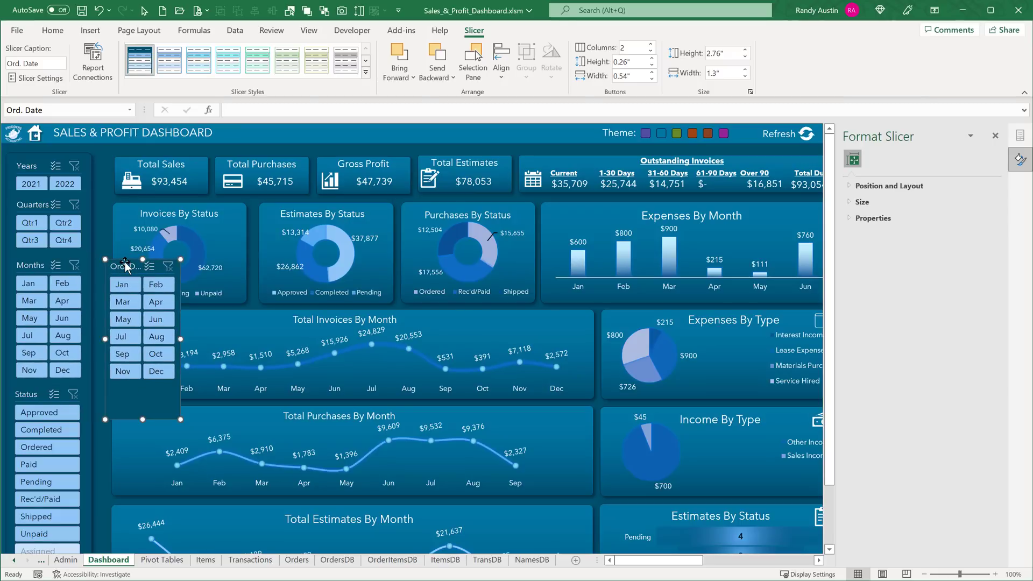
pyautogui.press('Delete')
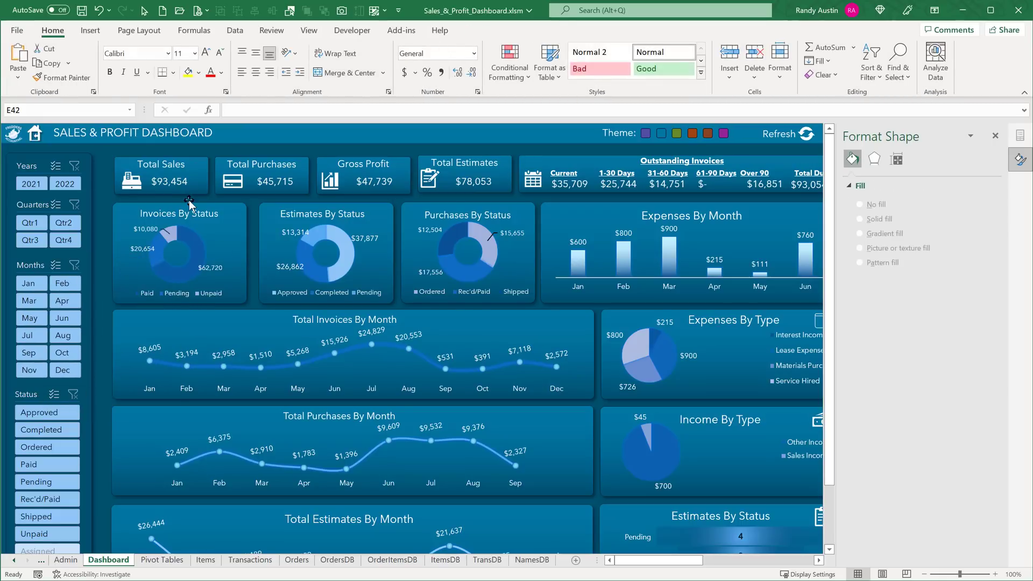
# Insert a slicer for the Status field from the Invoices By Status chart
pyautogui.click(193, 218)
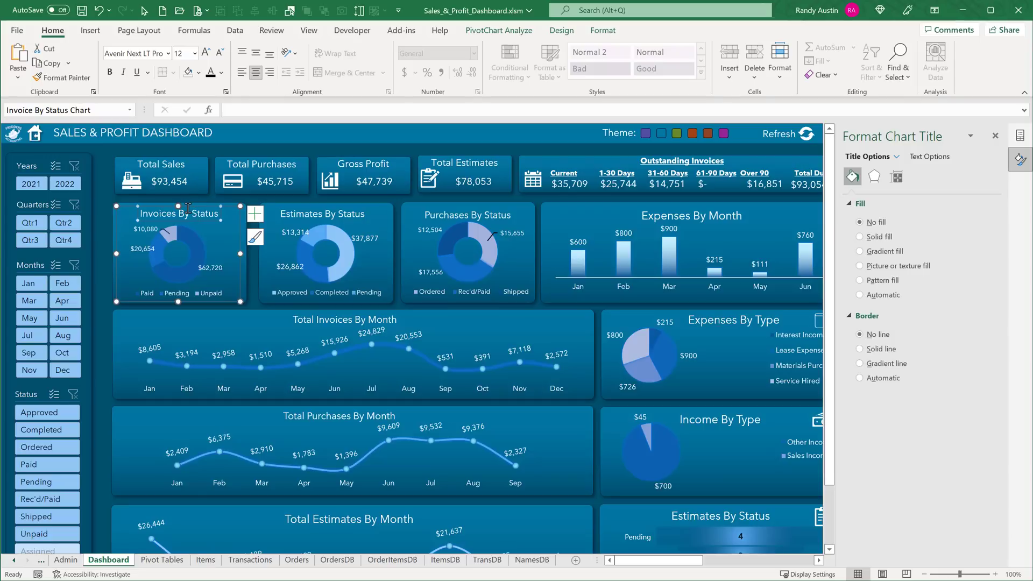
pyautogui.click(185, 205)
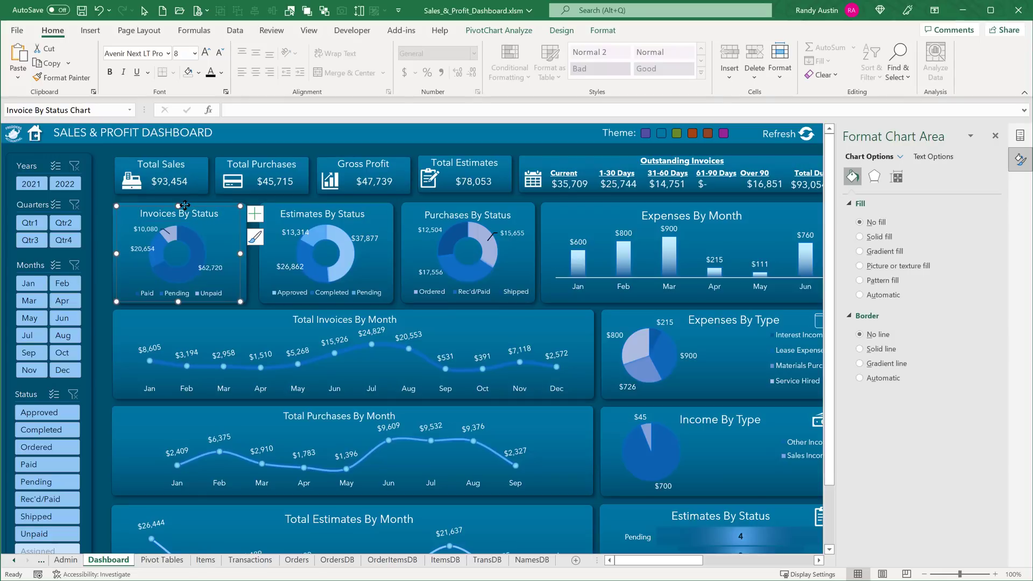
pyautogui.rightClick(186, 206)
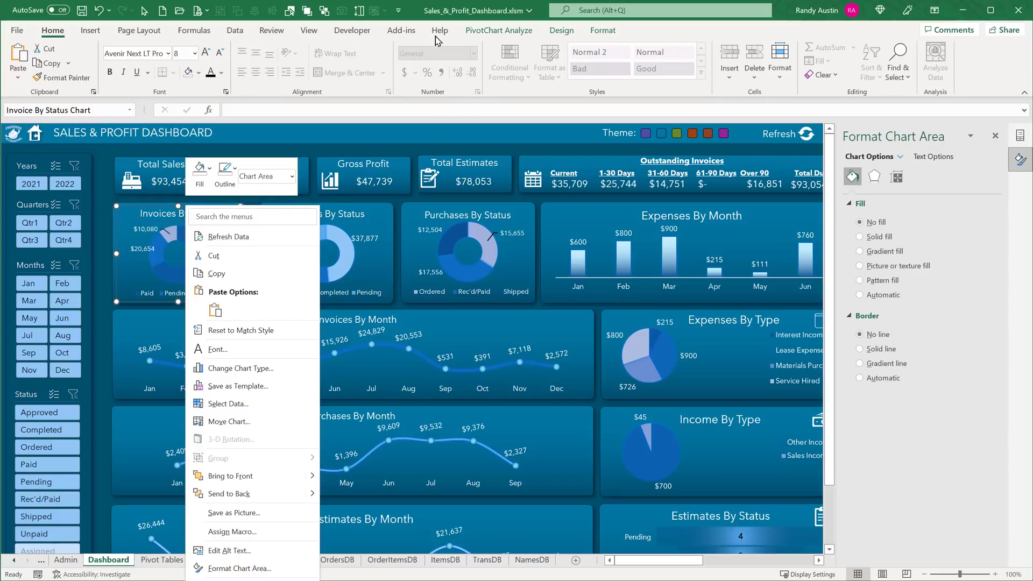
pyautogui.click(403, 31)
pyautogui.click(90, 30)
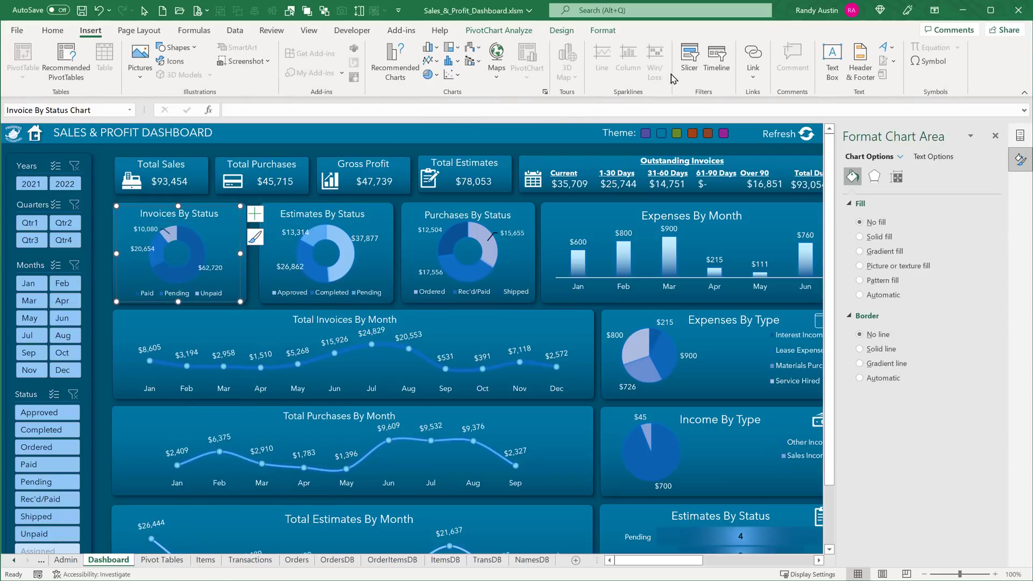
pyautogui.click(689, 65)
pyautogui.click(422, 292)
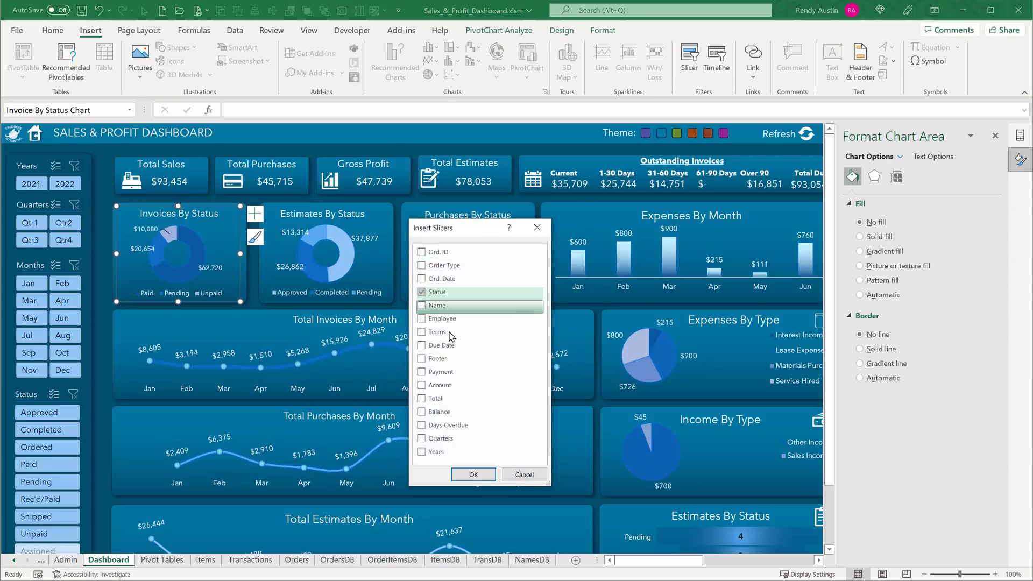
pyautogui.click(473, 475)
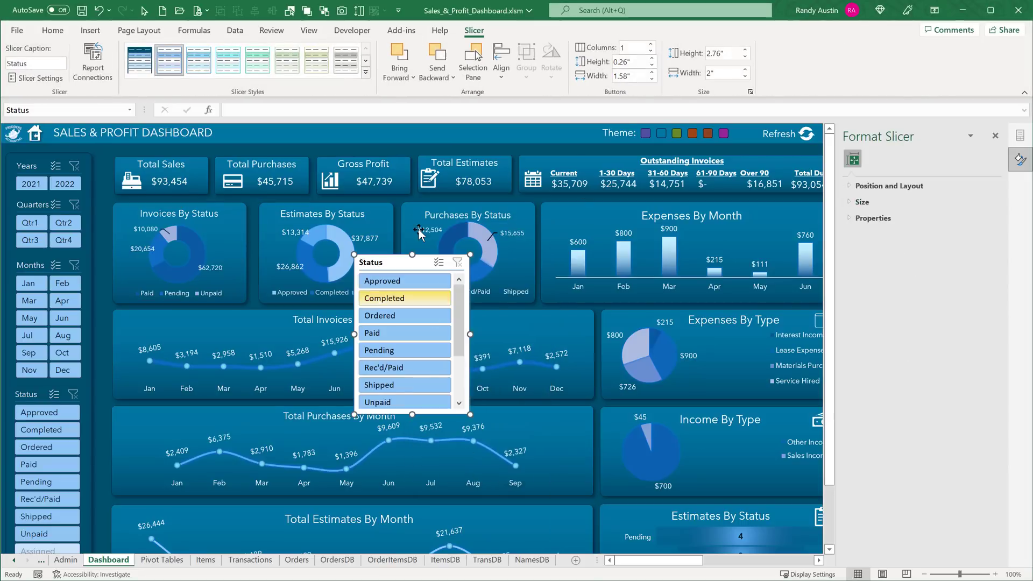
# Apply the custom dashboard style to the new Status slicer and resize it to 1.3" wide and about 3.67" high
pyautogui.click(140, 62)
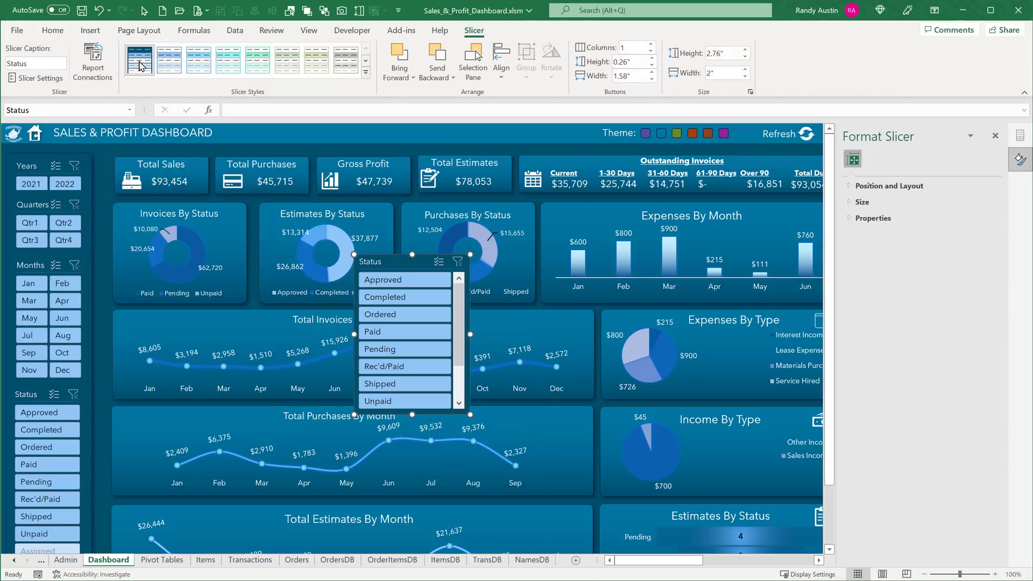
pyautogui.click(718, 74)
pyautogui.write('1.3')
pyautogui.press('Return')
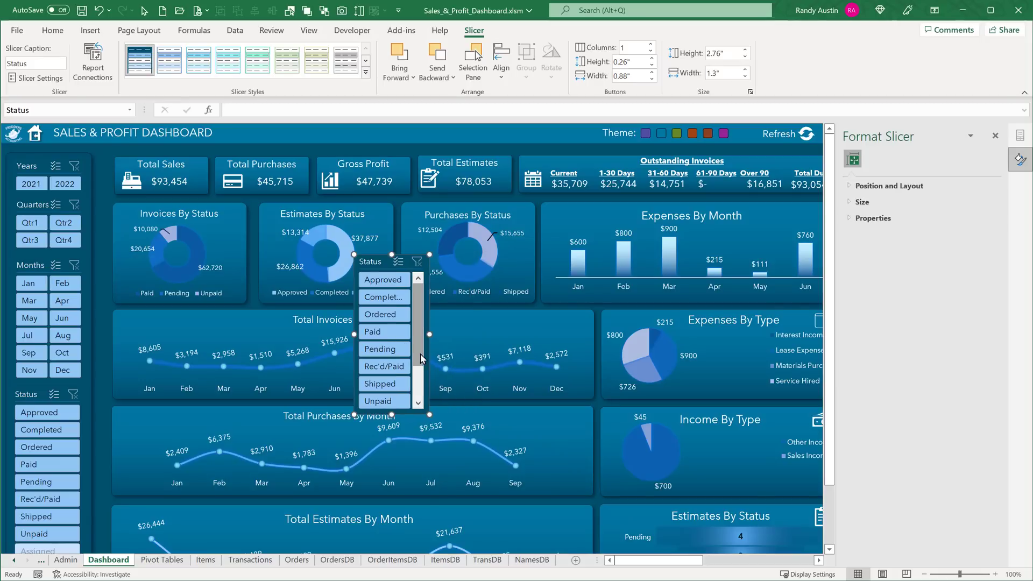
pyautogui.moveTo(393, 415); pyautogui.dragTo(392, 468)
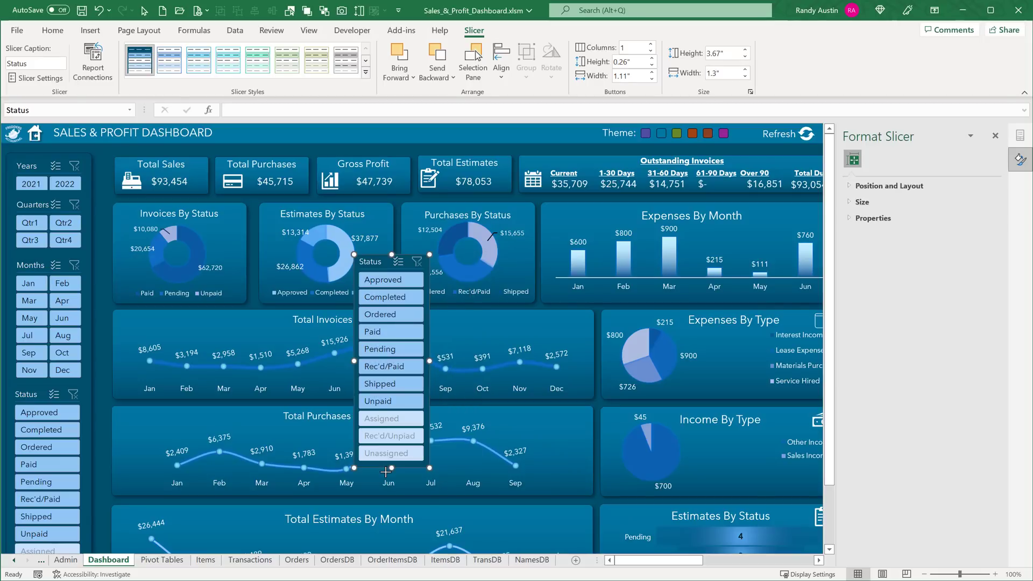
# Turn on Hide items with no data in the new Status slicer's settings
pyautogui.rightClick(377, 267)
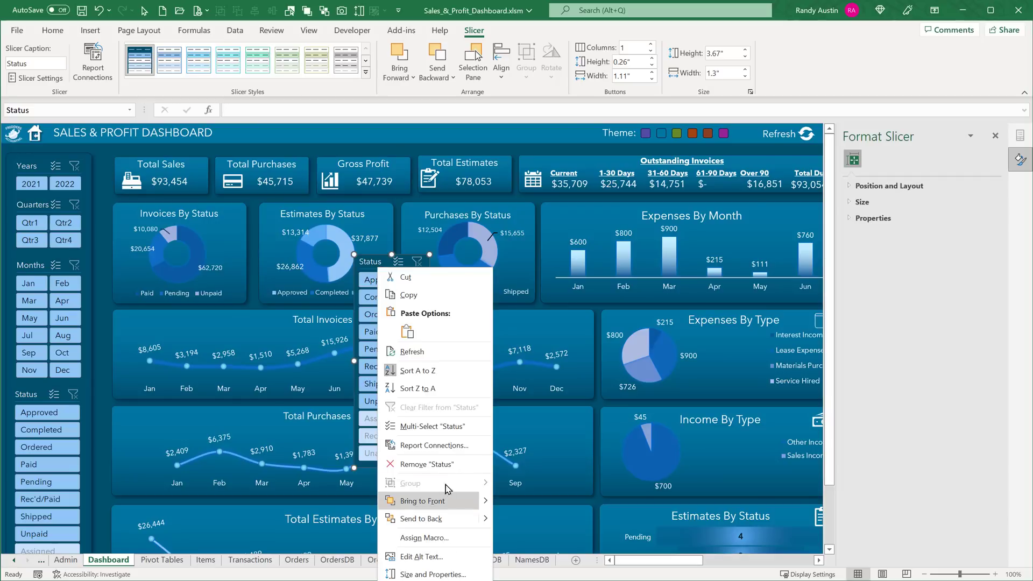
pyautogui.click(431, 580)
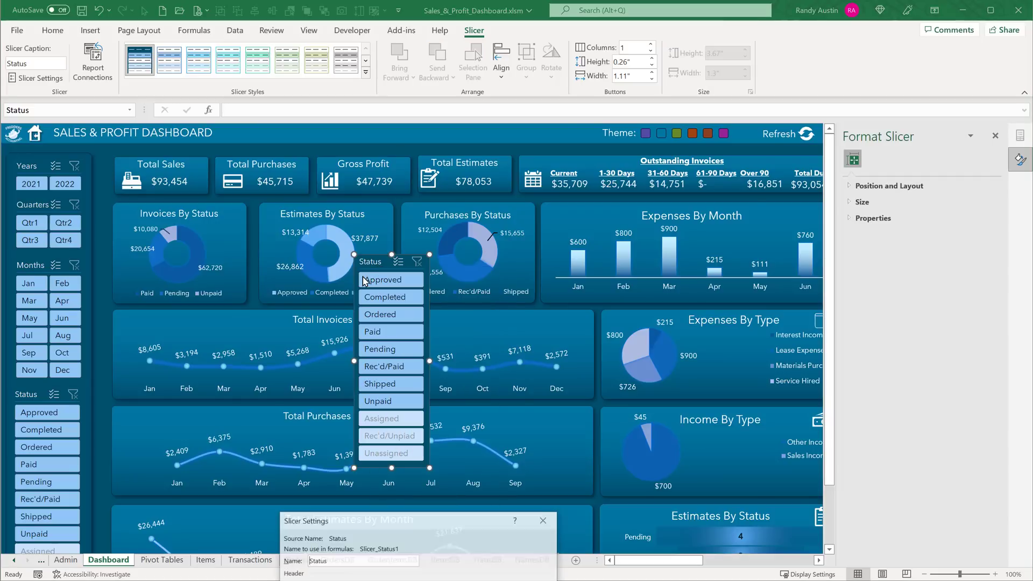
pyautogui.moveTo(460, 522); pyautogui.dragTo(662, 179)
pyautogui.click(625, 283)
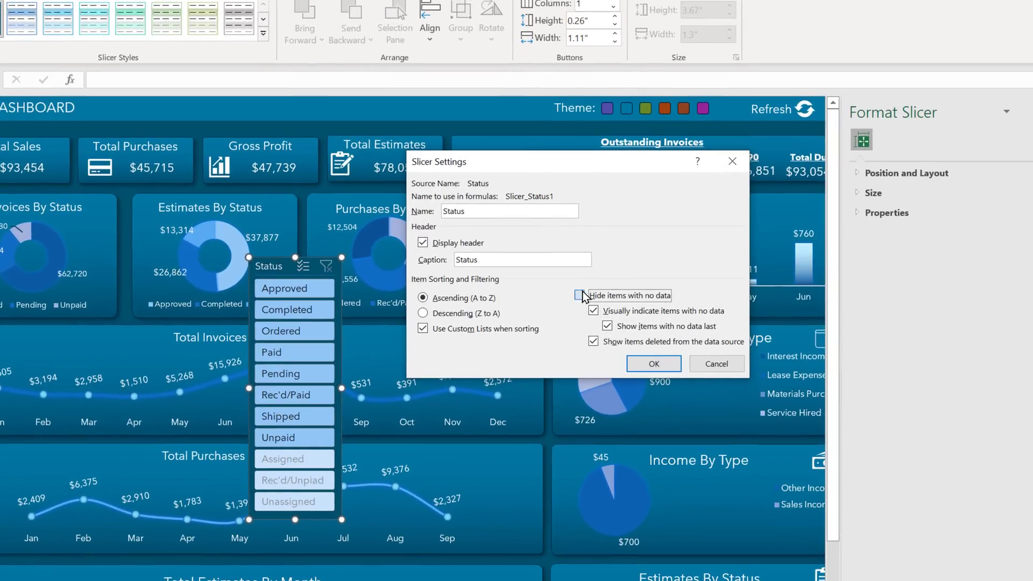
pyautogui.click(654, 364)
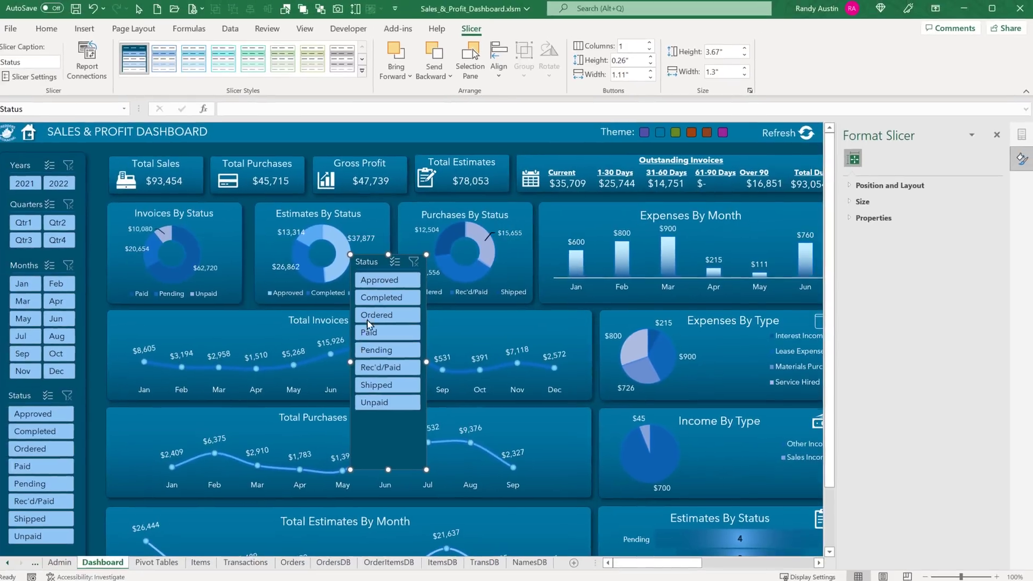
# Move the new Status slicer toward the original slicers, and delete it
pyautogui.moveTo(370, 262); pyautogui.dragTo(140, 256)
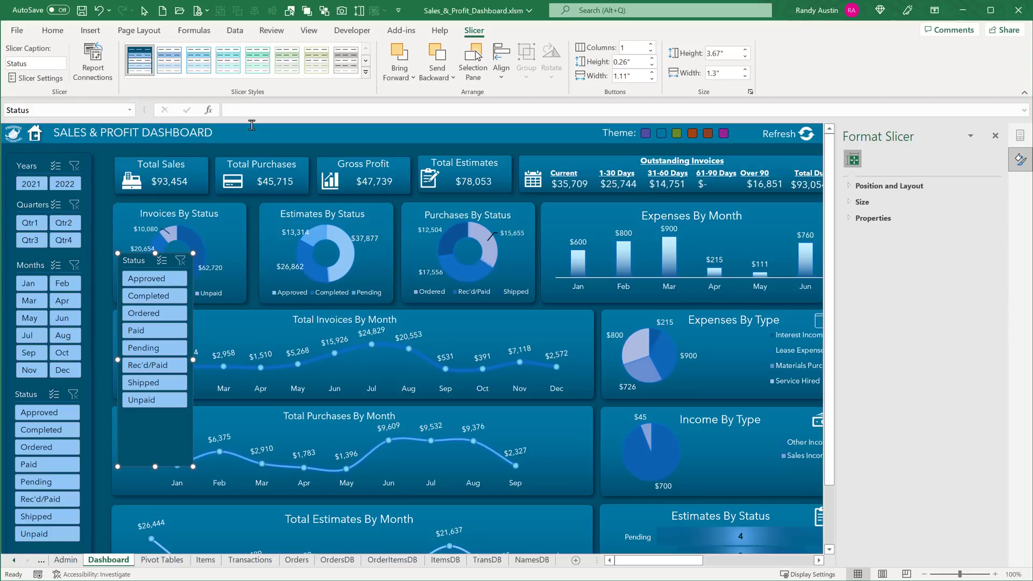
pyautogui.press('Delete')
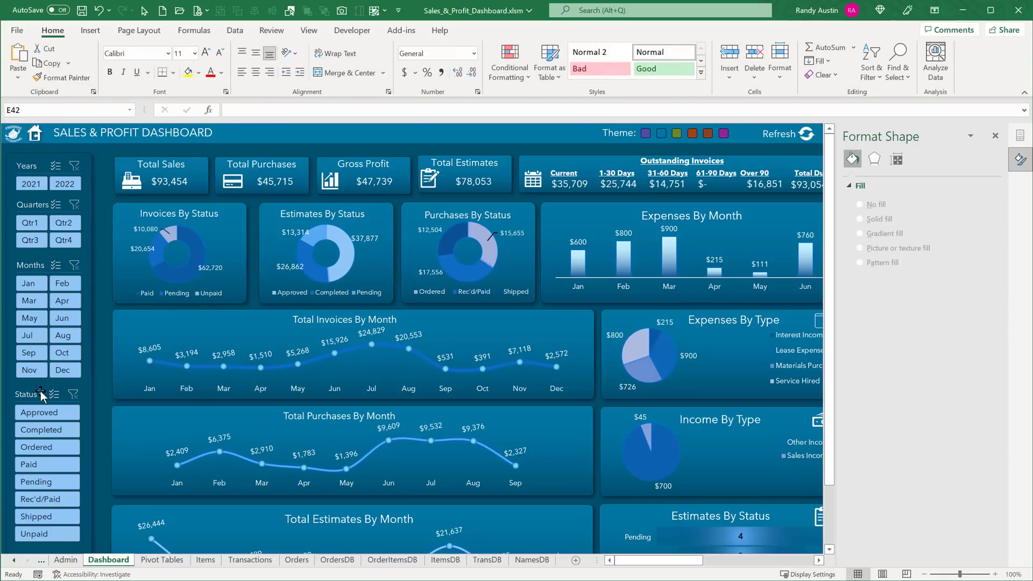
# Examine which pivot tables the original Status slicer is connected to in its report connections
pyautogui.click(41, 393)
pyautogui.rightClick(41, 393)
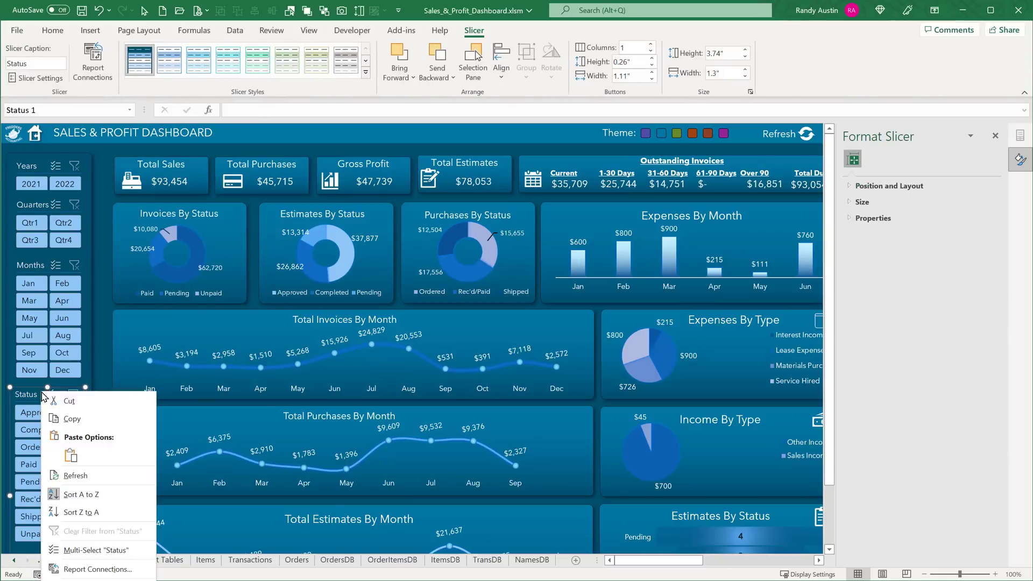
pyautogui.click(100, 568)
pyautogui.moveTo(142, 532); pyautogui.dragTo(370, 303)
pyautogui.click(428, 387)
pyautogui.click(428, 387)
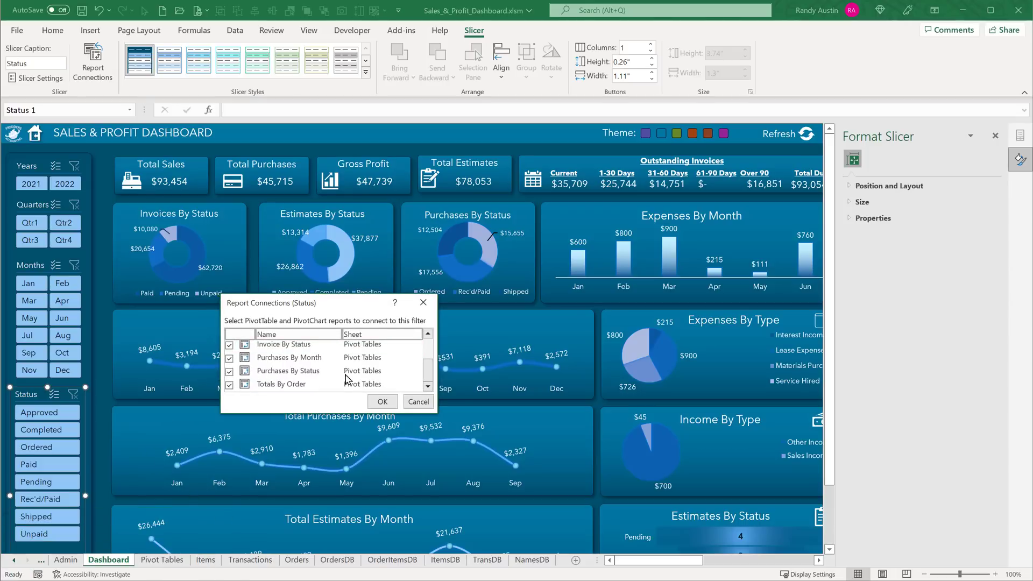
pyautogui.click(419, 403)
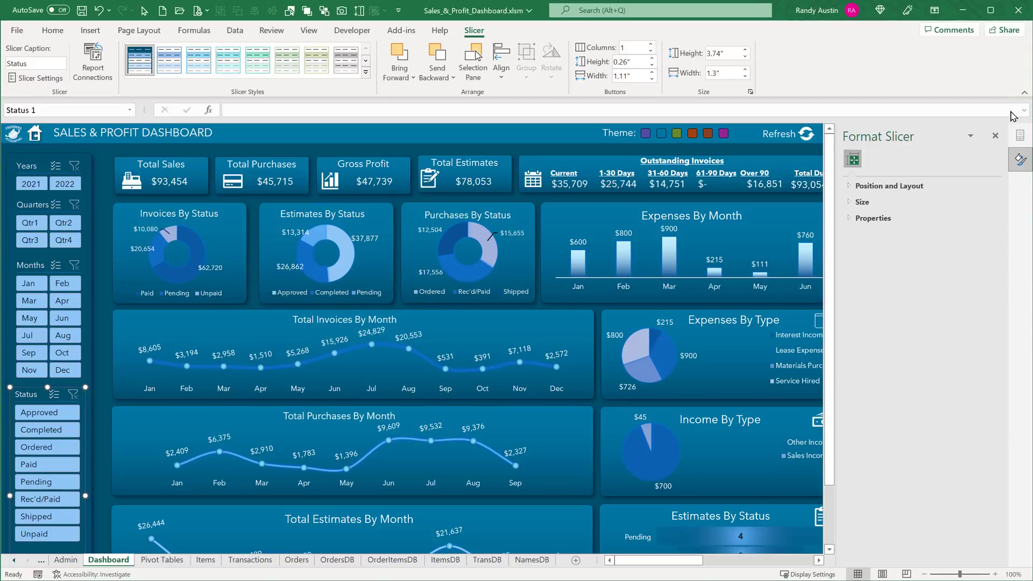
# Collapse the ribbon, close the slicer formatting pane, and switch the dashboard theme through purple, green and orange to magenta
pyautogui.click(1024, 95)
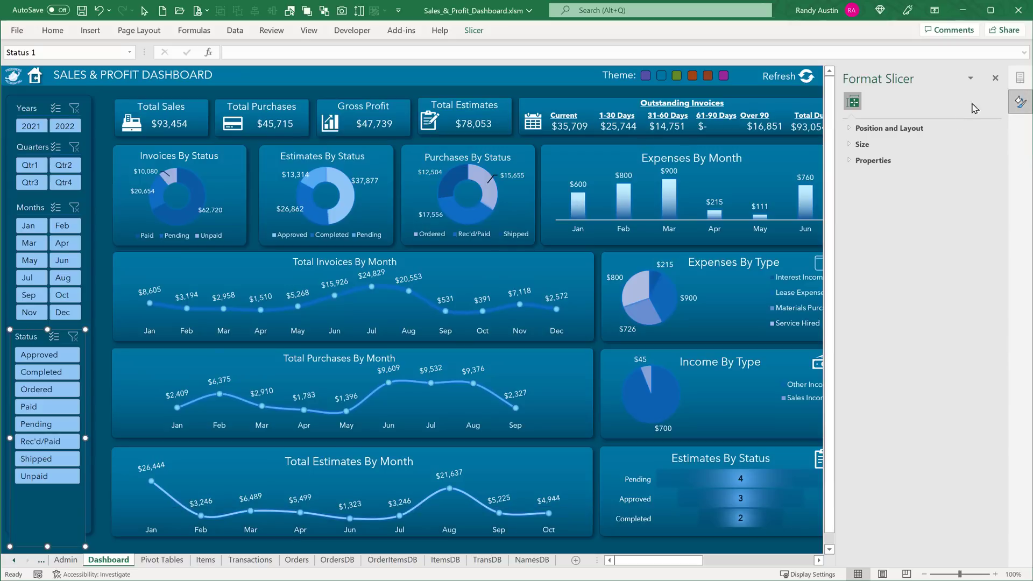
pyautogui.click(996, 79)
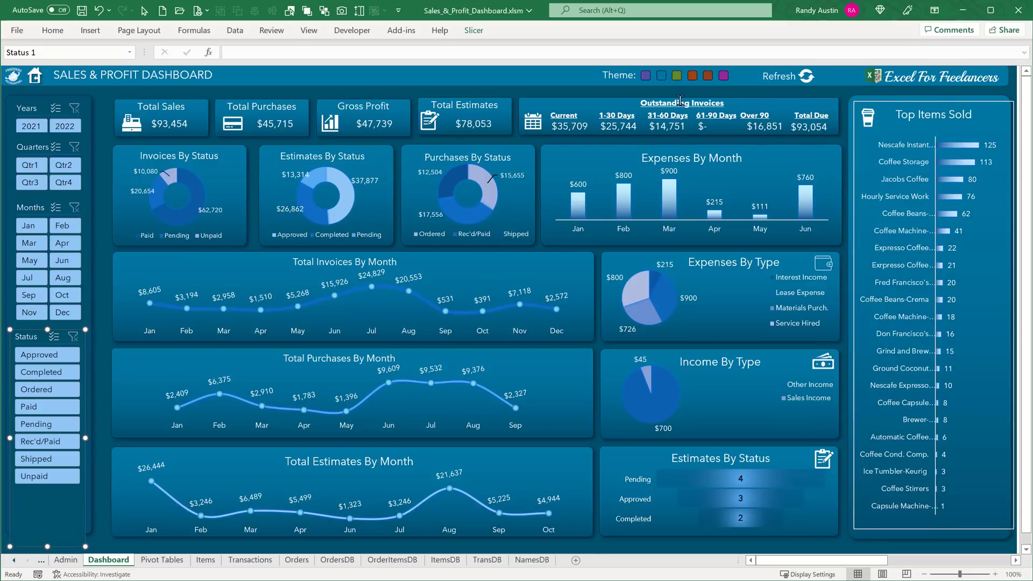
pyautogui.click(646, 75)
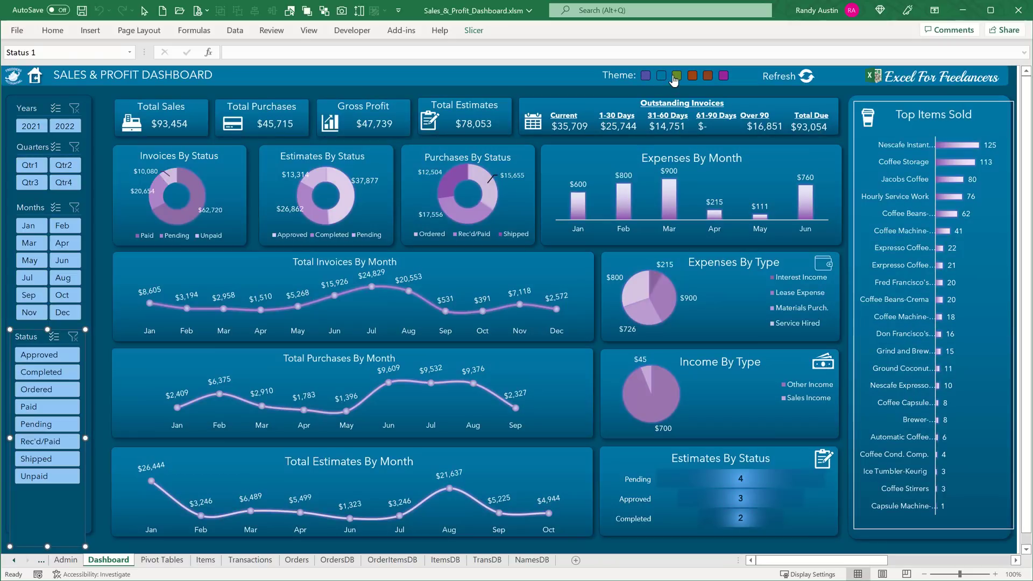
pyautogui.click(676, 76)
pyautogui.click(693, 76)
pyautogui.click(722, 76)
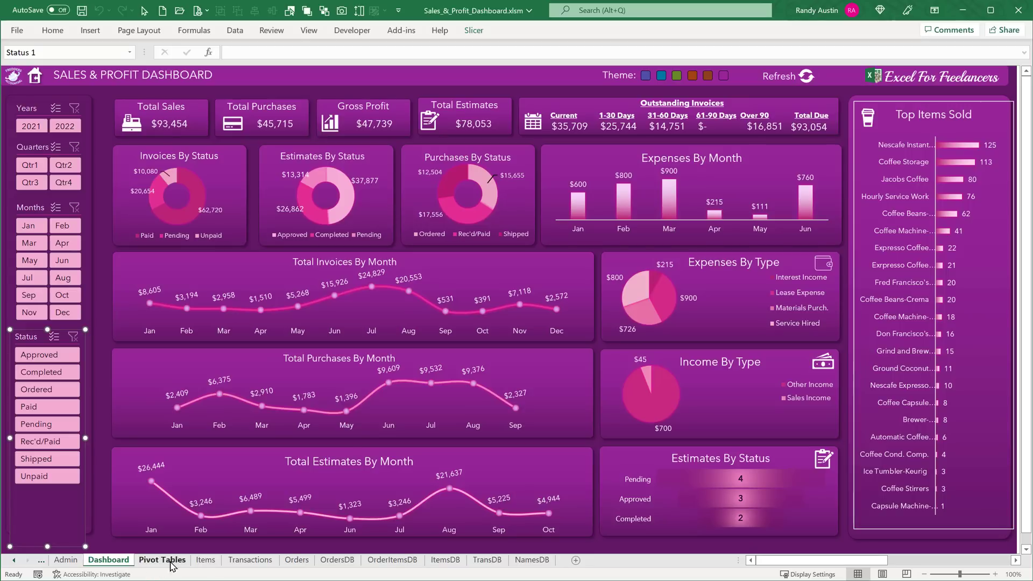
# Examine how the magenta theme is applied to the invoice and customer statement on the Orders sheet, and return to the Dashboard sheet
pyautogui.click(295, 559)
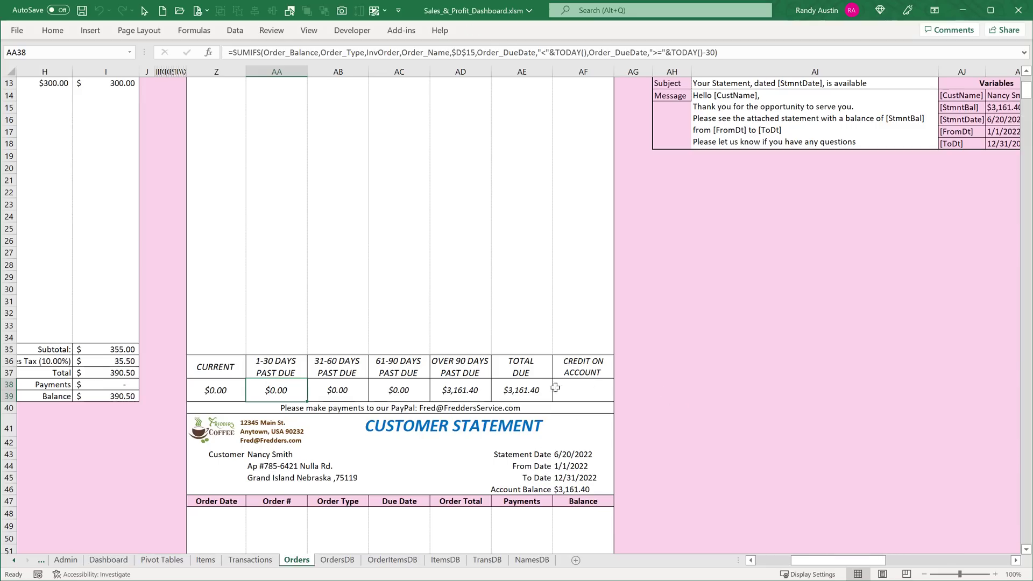
pyautogui.scroll(4, 578, 380)
pyautogui.moveTo(833, 565)
pyautogui.mouseDown()
pyautogui.moveTo(815, 566)
pyautogui.moveTo(824, 567)
pyautogui.mouseUp()
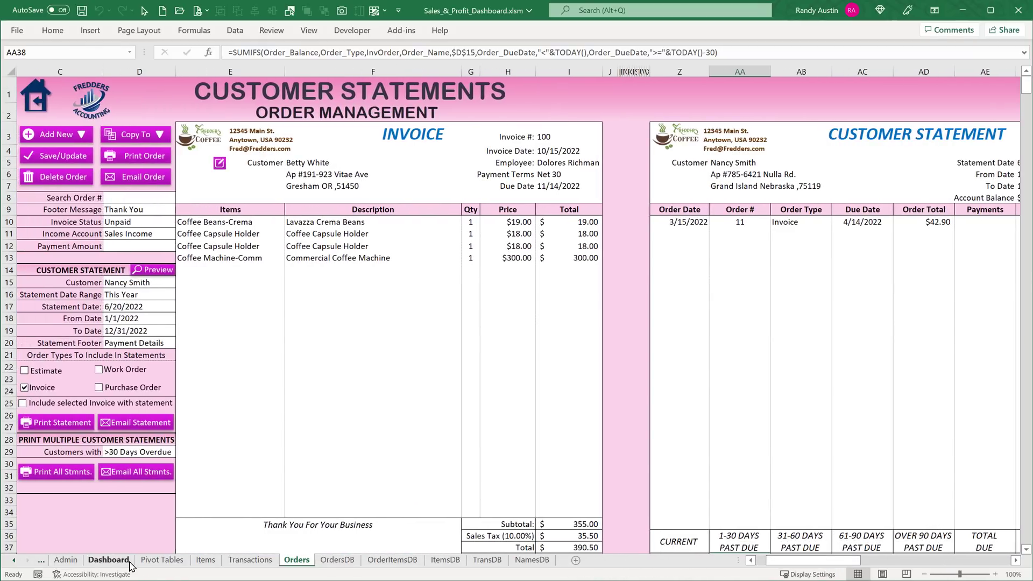
pyautogui.click(109, 561)
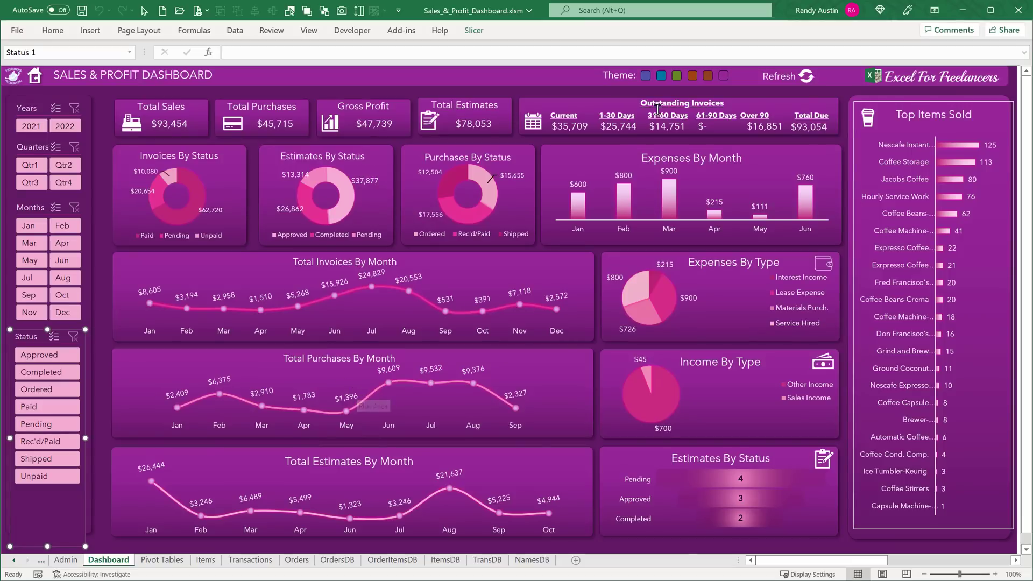